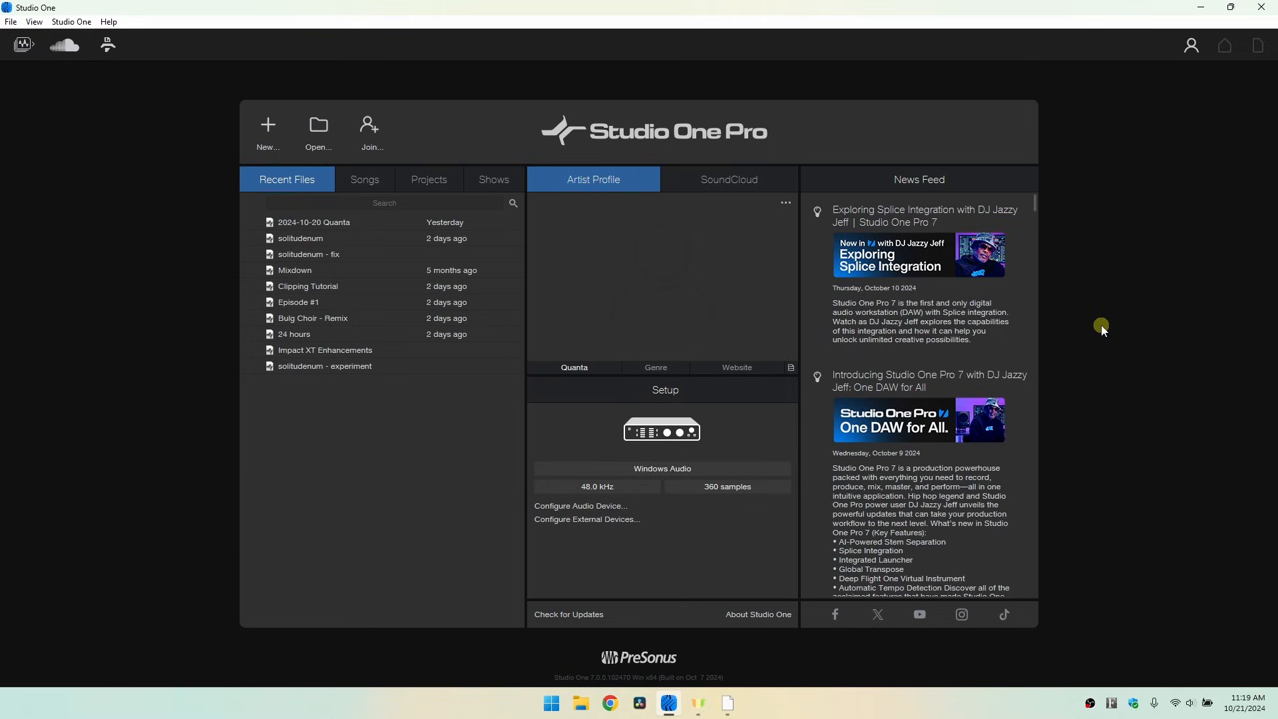
- Switch to full-screen mode and preview the Project page and the Macro Organizer before returning to the start page
key("F11")
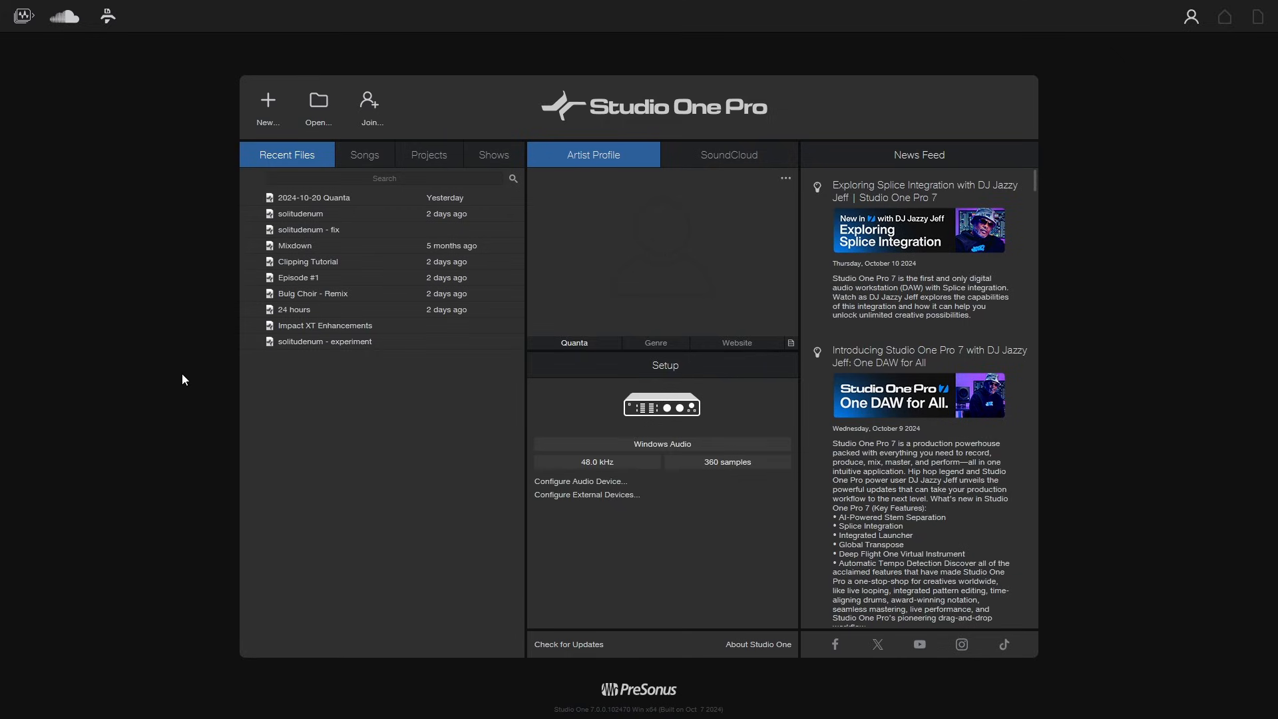
left_click(23, 16)
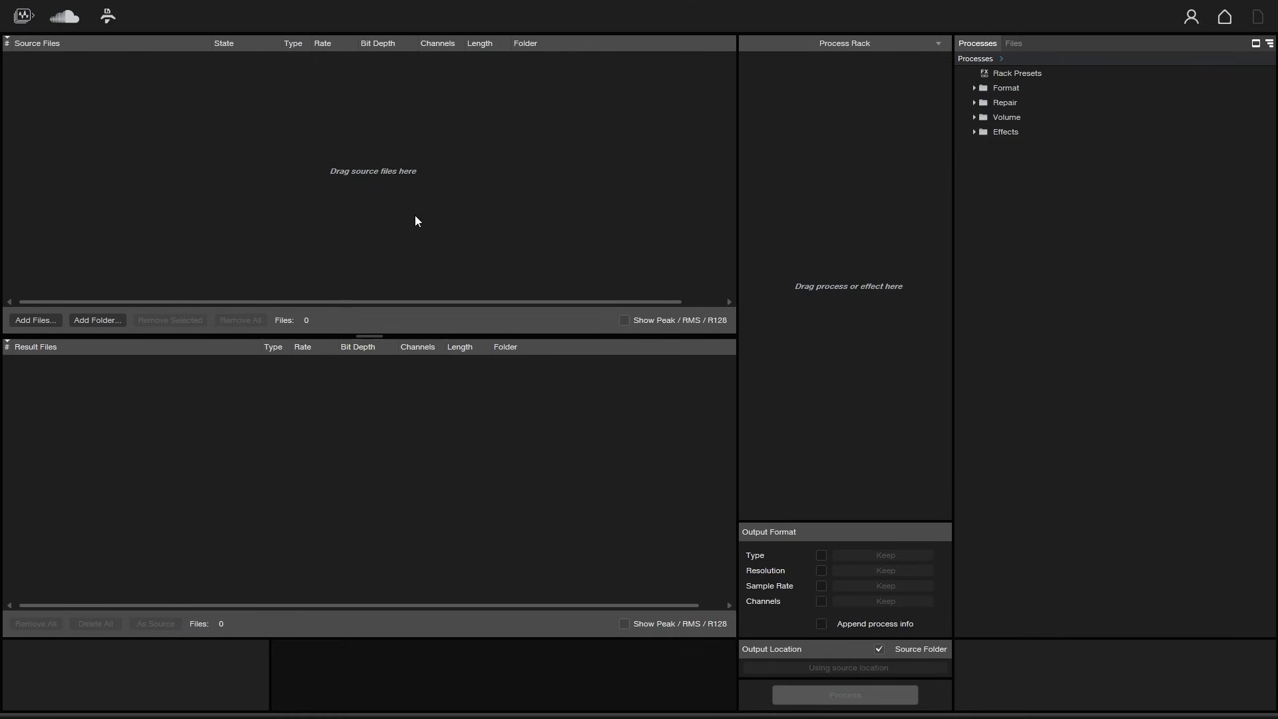
left_click(23, 15)
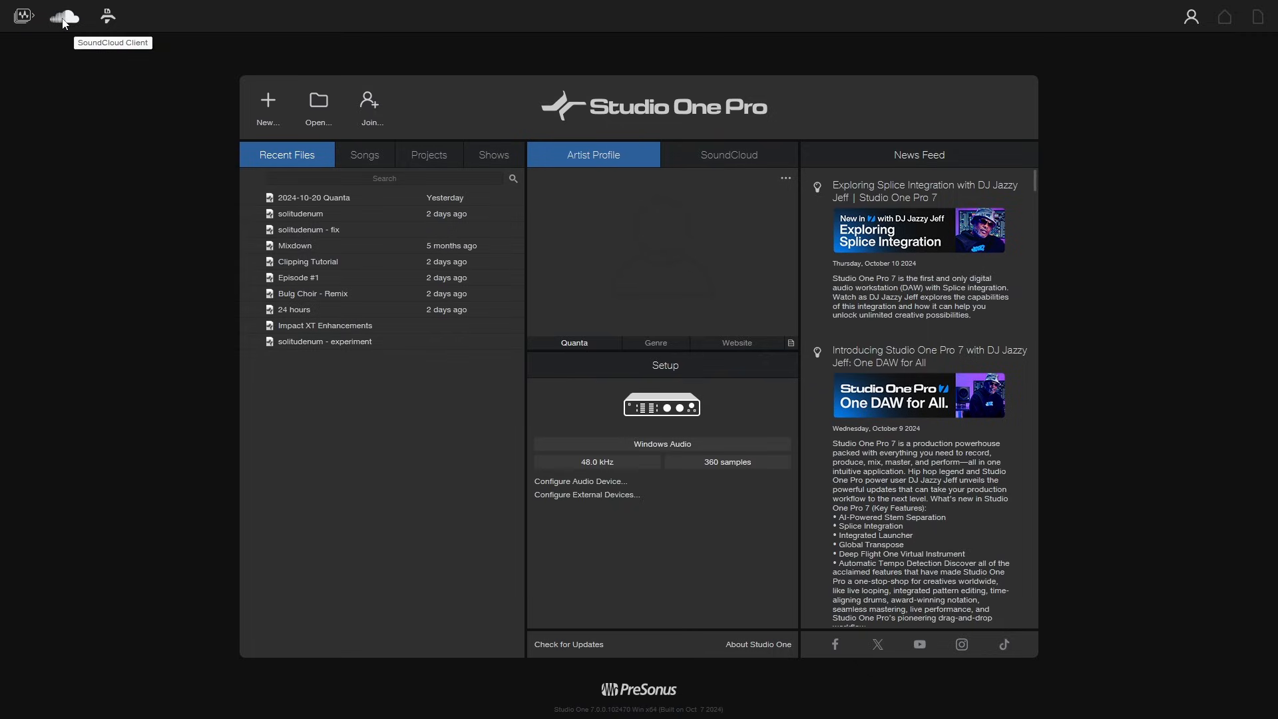
left_click(108, 18)
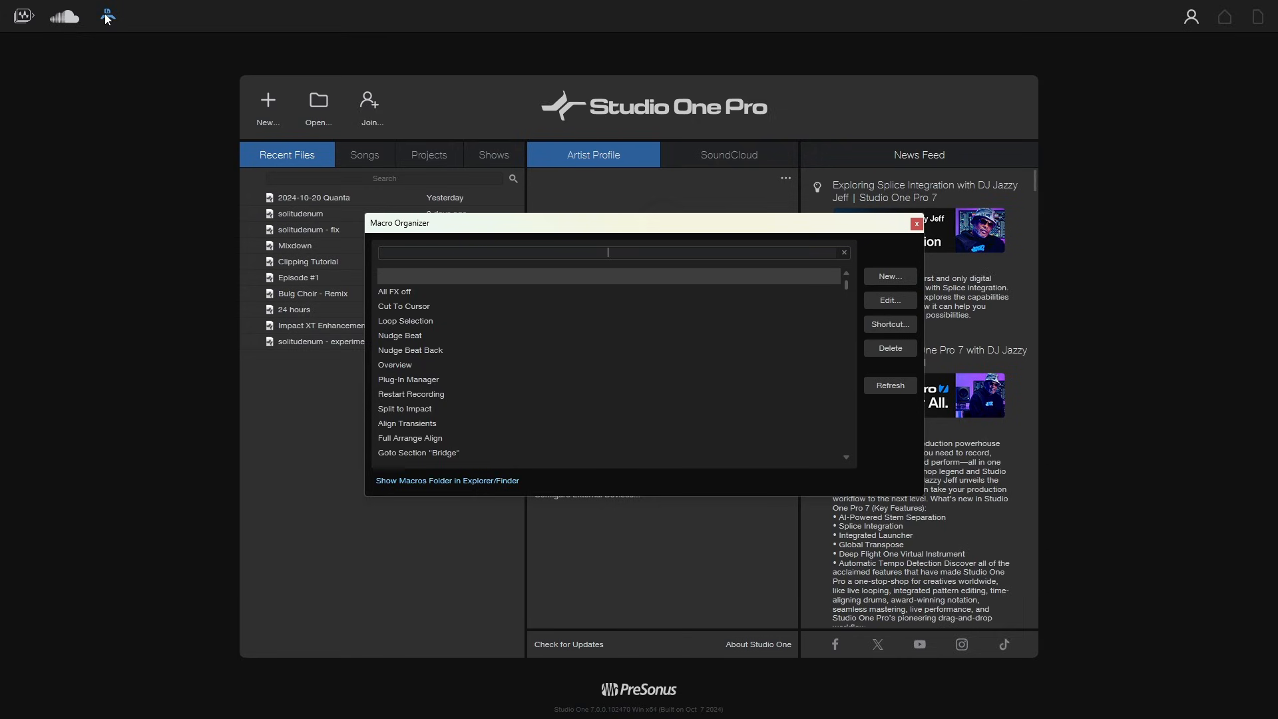
left_click(108, 18)
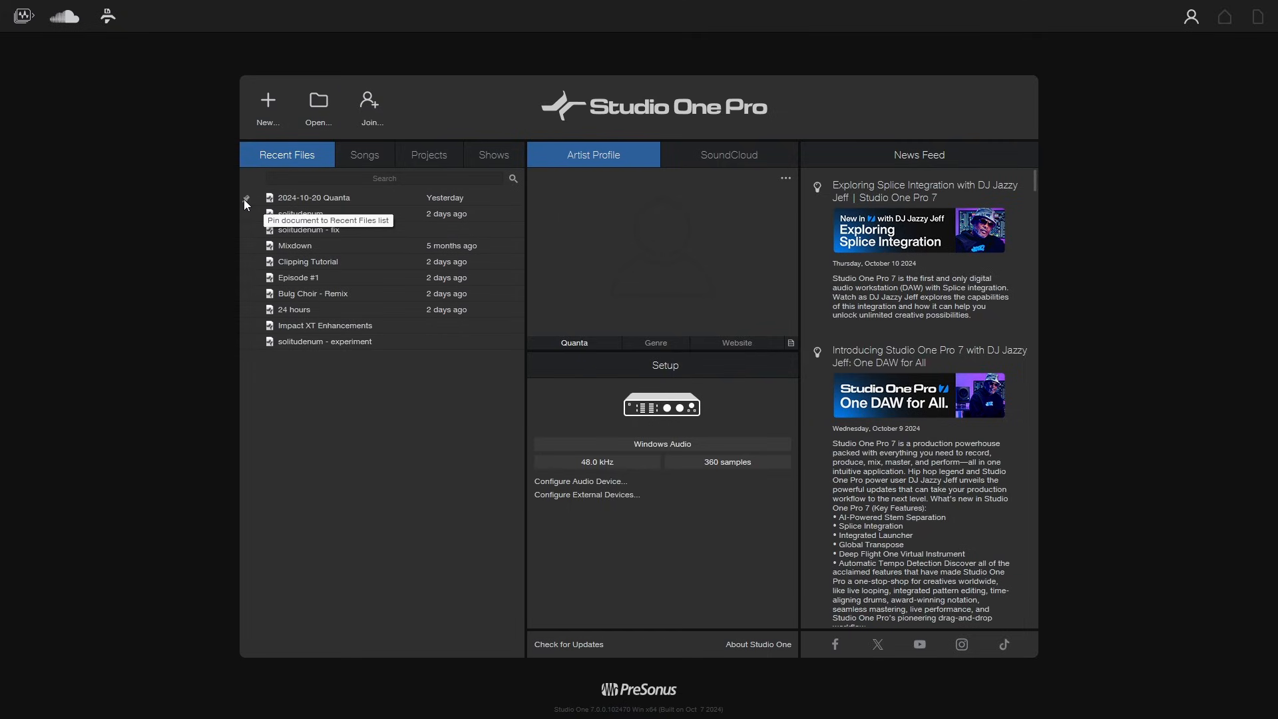
- Pin 2024-10-20 Quanta, solitudenum and solitudenum - fix to the Recent Files list
left_click(244, 199)
left_click(246, 231)
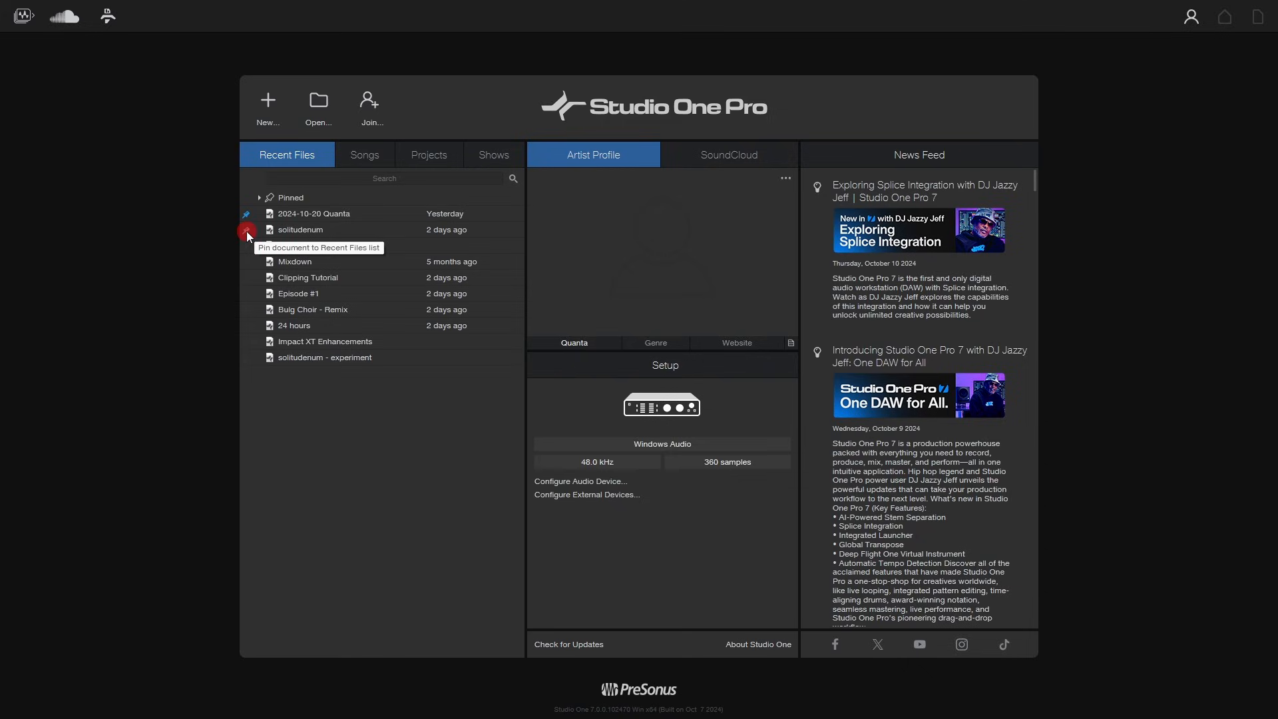
left_click(245, 246)
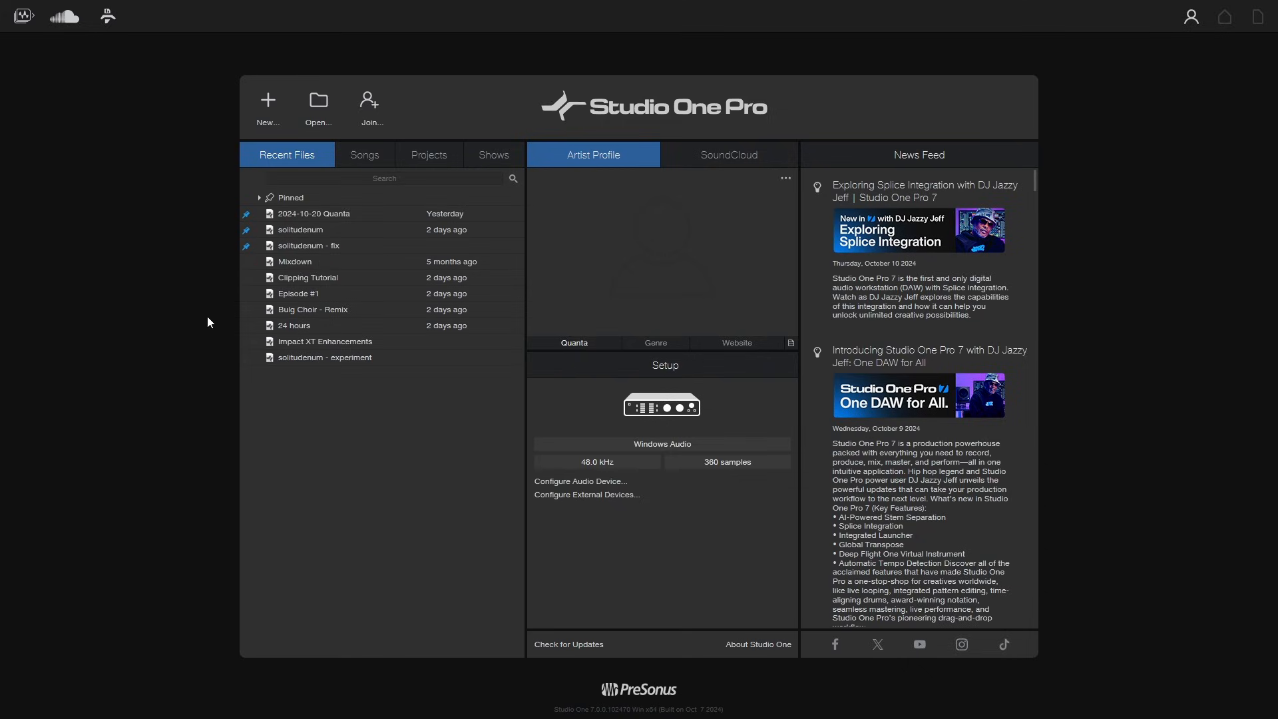
- Expand and collapse the Pinned group, then unpin the three pinned recent files
left_click(258, 197)
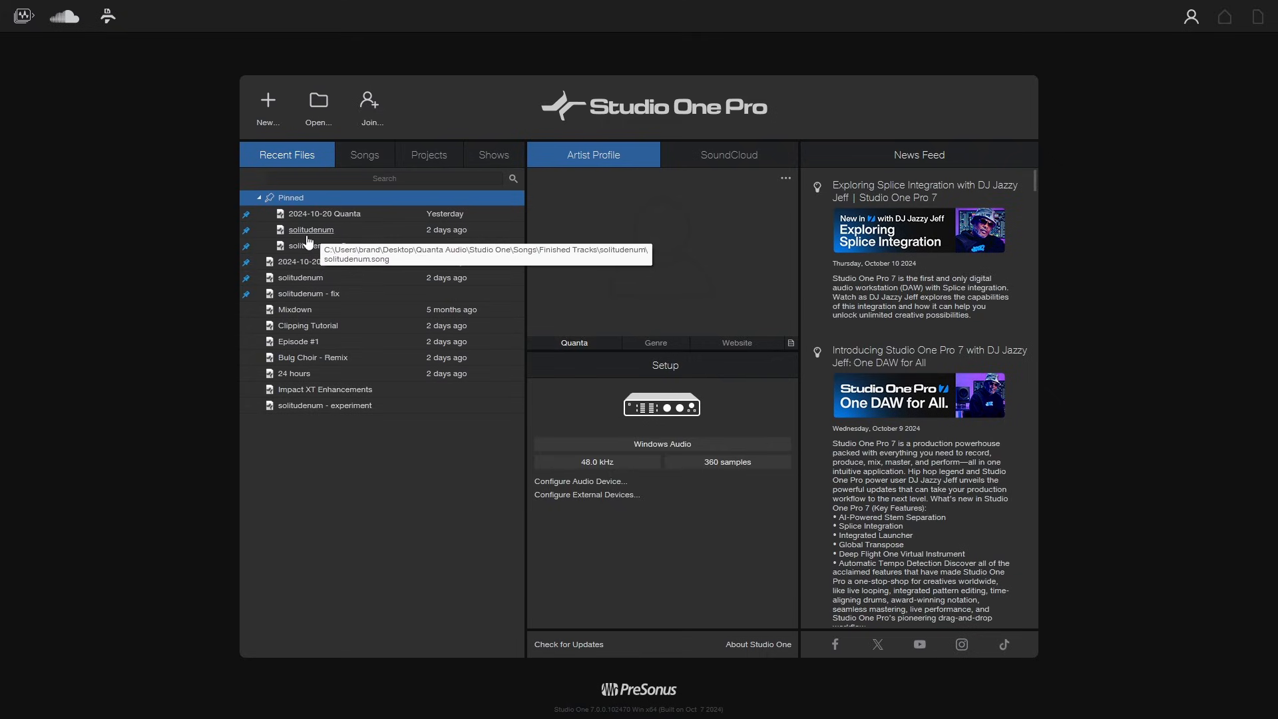
left_click(259, 198)
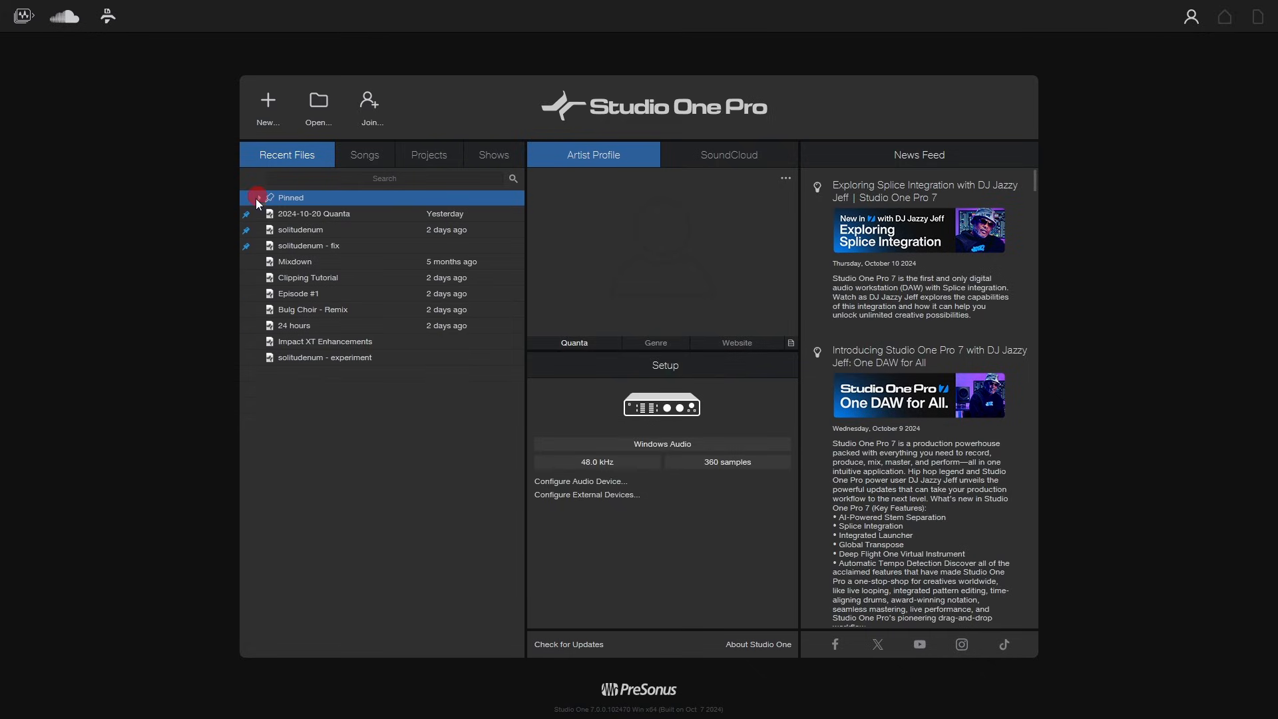
left_click(245, 215)
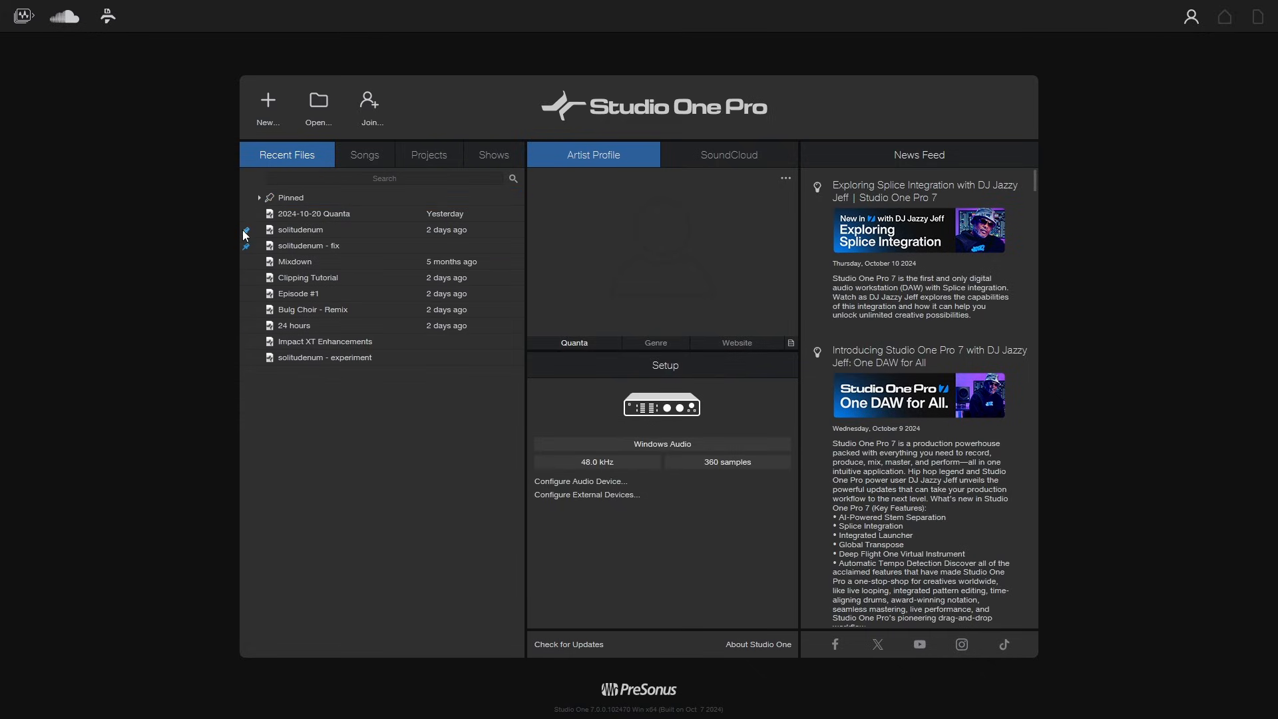
left_click(245, 229)
left_click(245, 246)
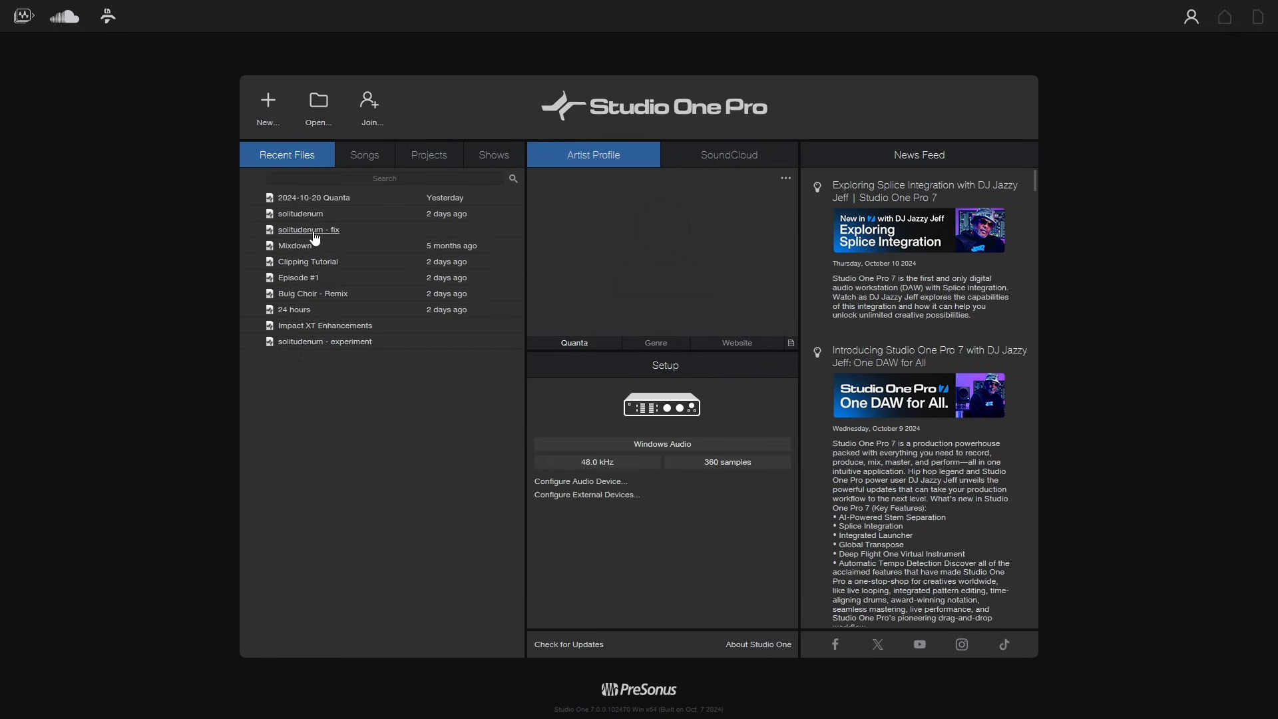
- Remove solitudenum - experiment and Impact XT Enhancements from the Recent Files list
right_click(322, 344)
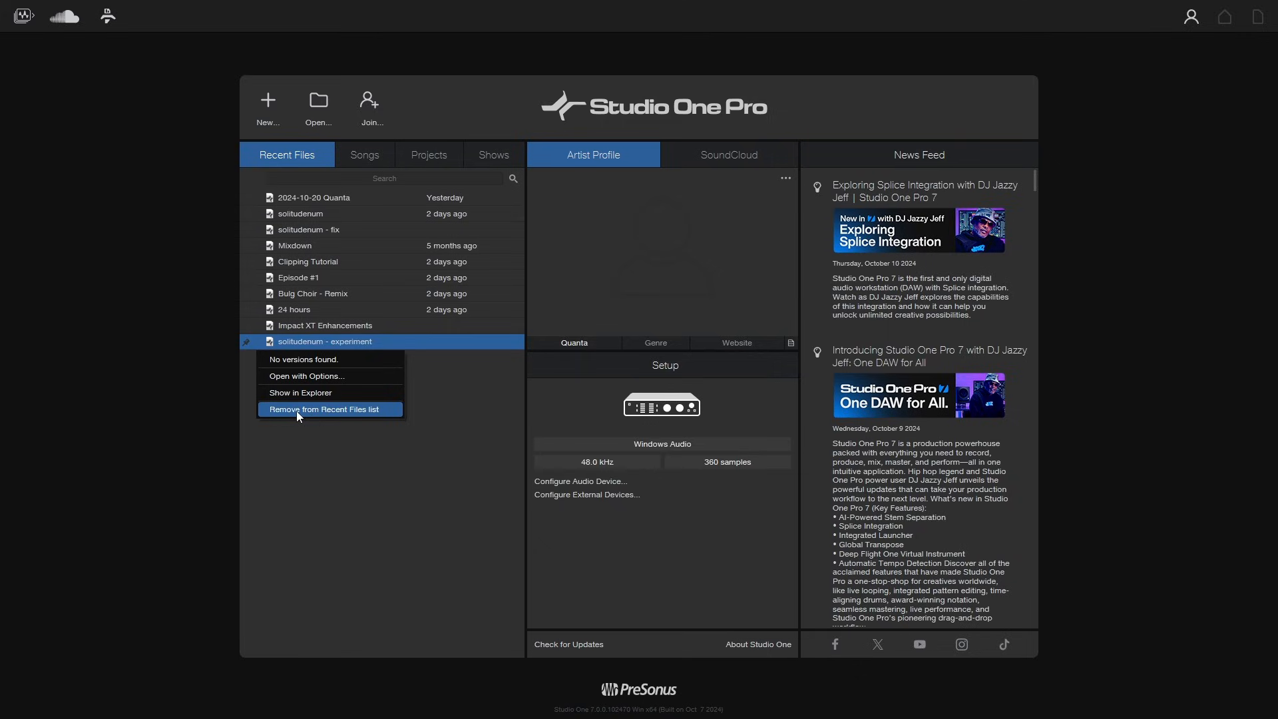
left_click(349, 410)
right_click(320, 329)
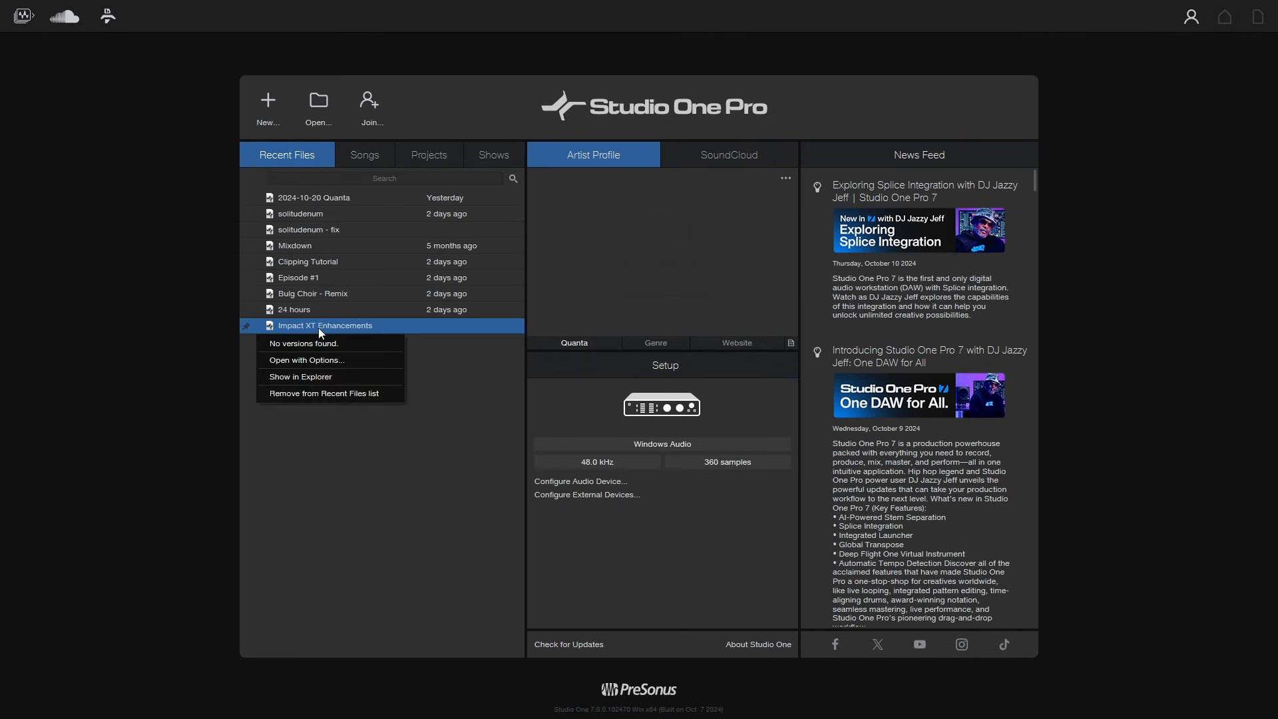
left_click(310, 393)
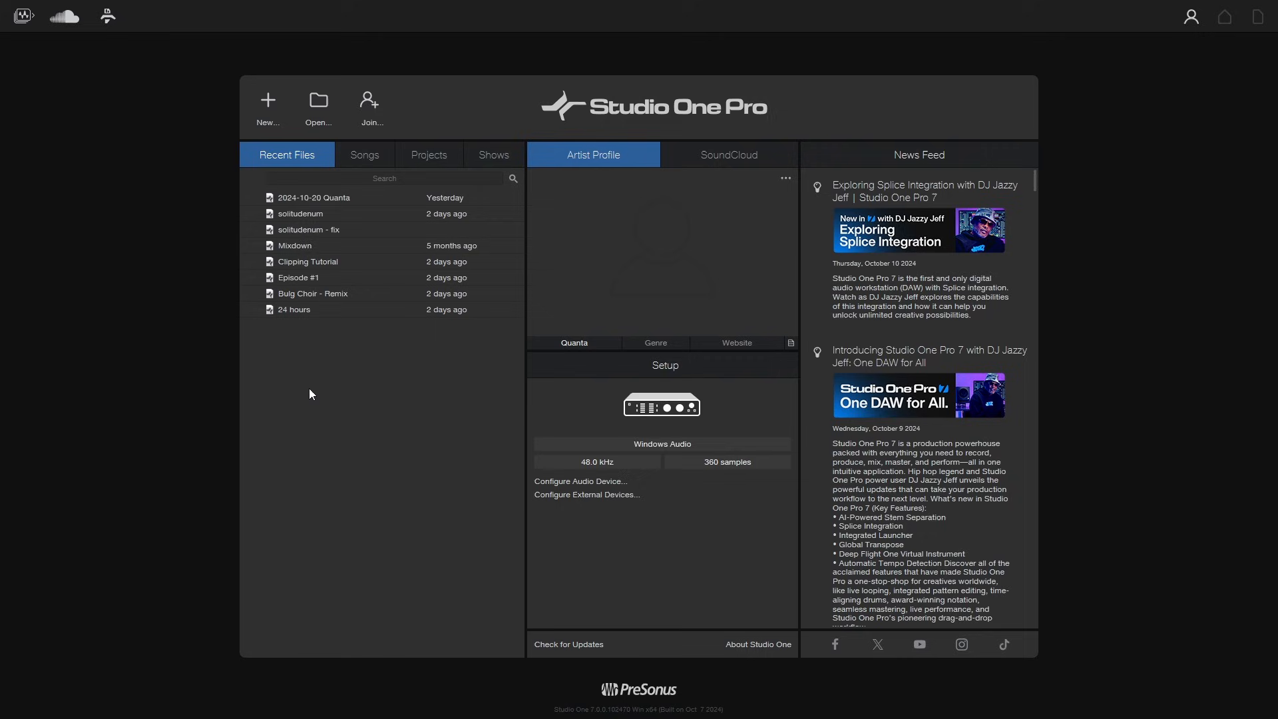
- Inspect the saved versions listed for the 2024-10-20 Quanta song
right_click(312, 199)
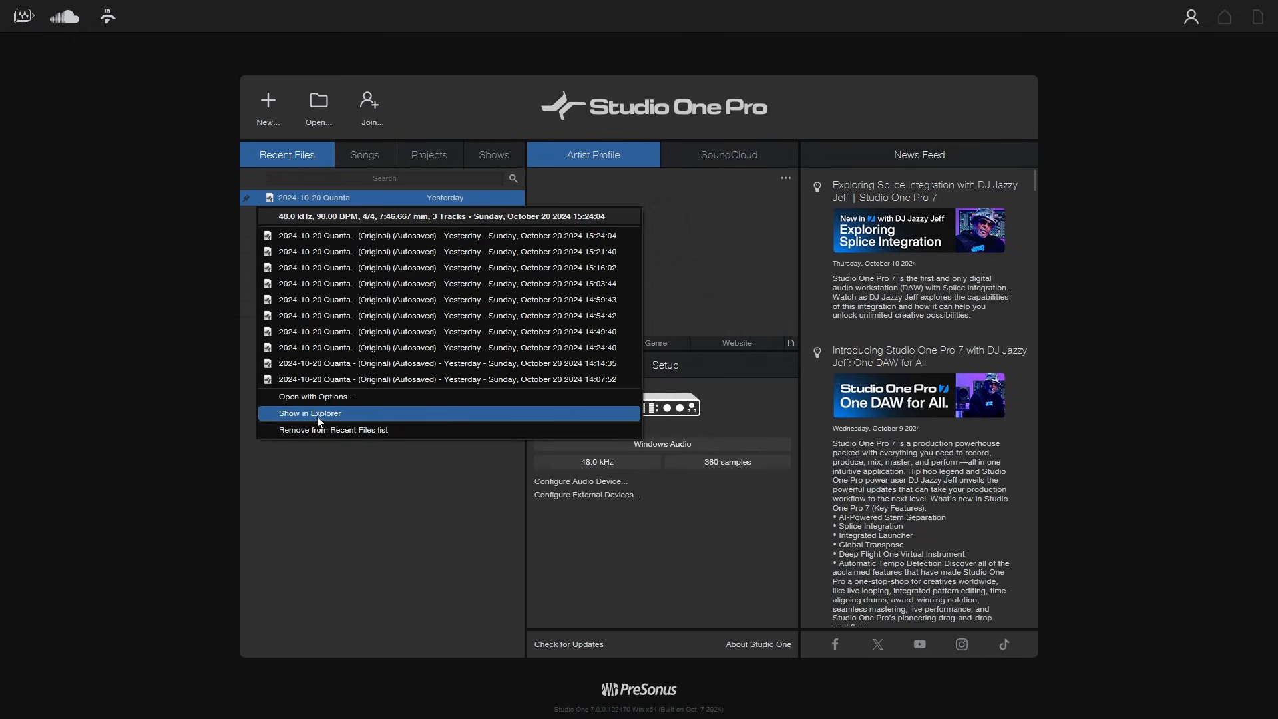
left_click(335, 504)
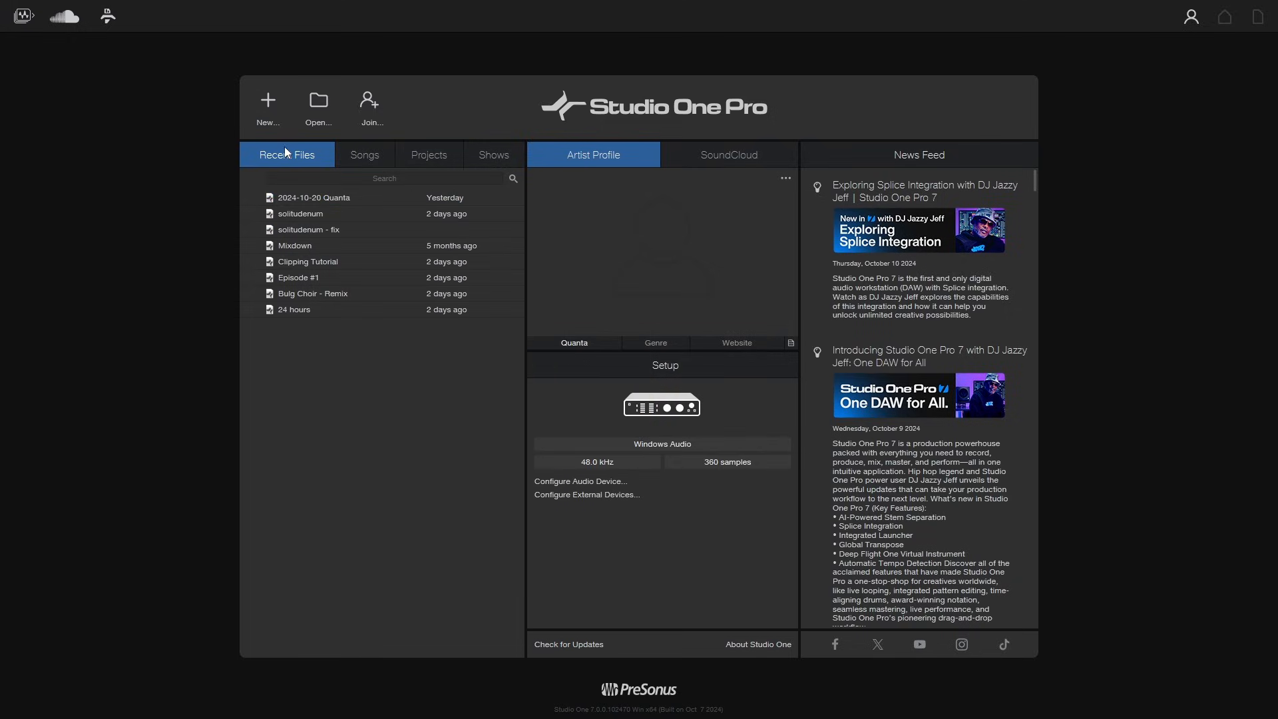
- Browse the Songs folder tree, then the Projects and Shows lists, and return to Recent Files
left_click(366, 154)
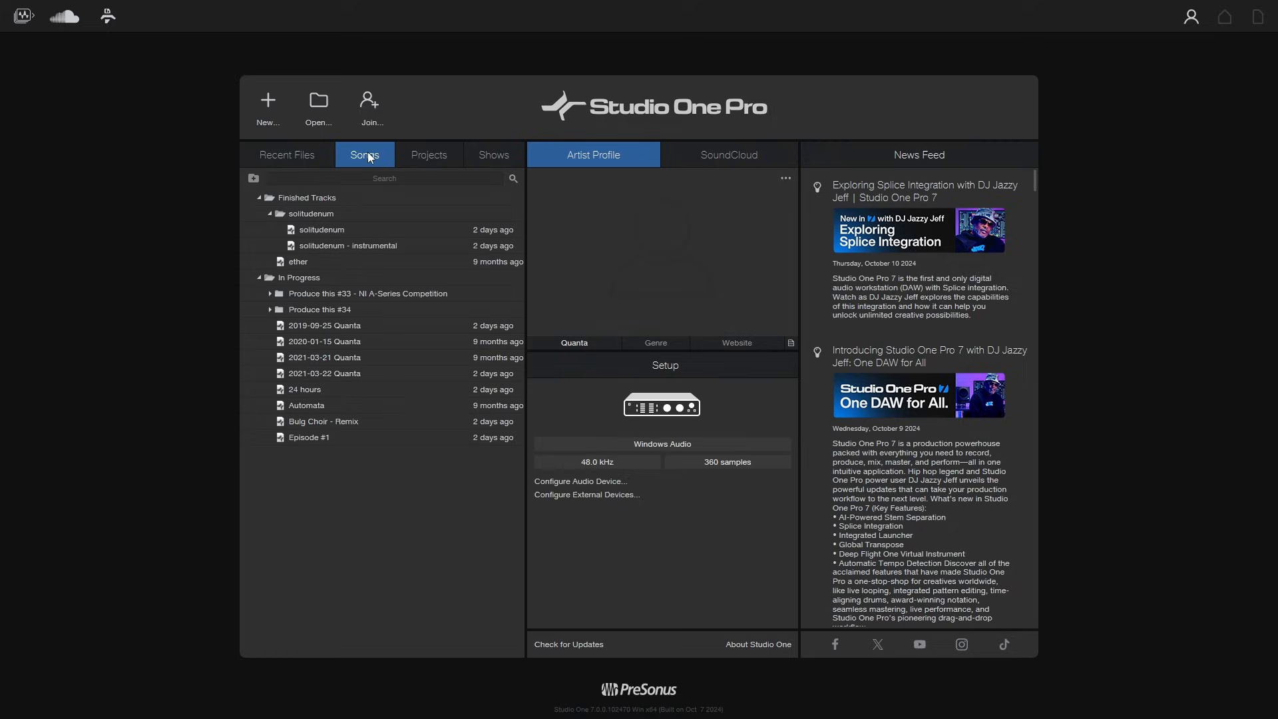
left_click(271, 212)
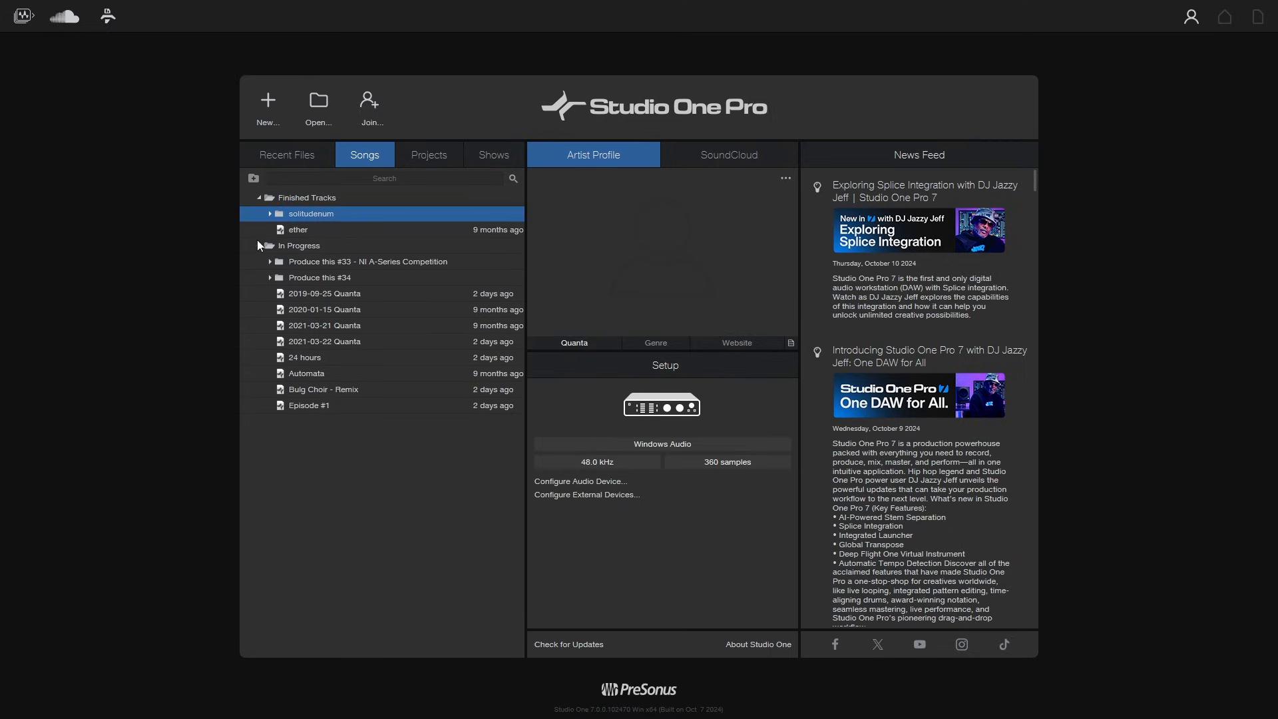
left_click(259, 246)
left_click(260, 199)
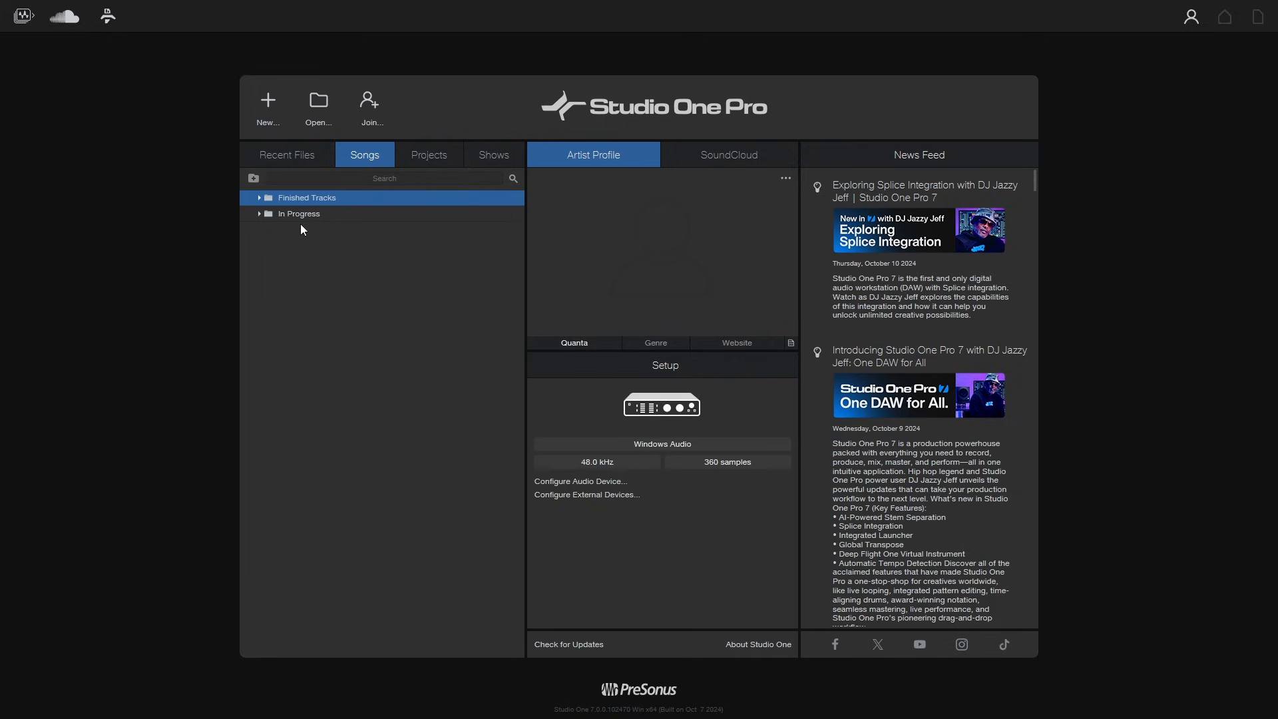
left_click(424, 164)
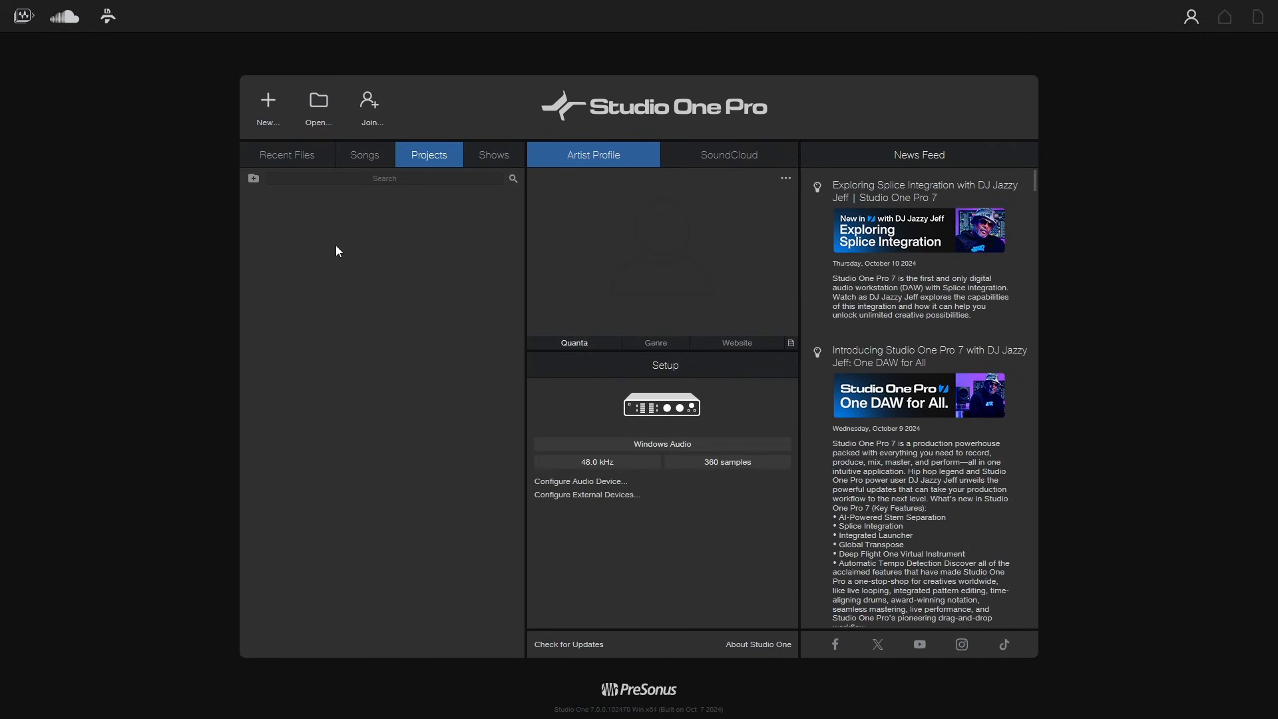
left_click(476, 159)
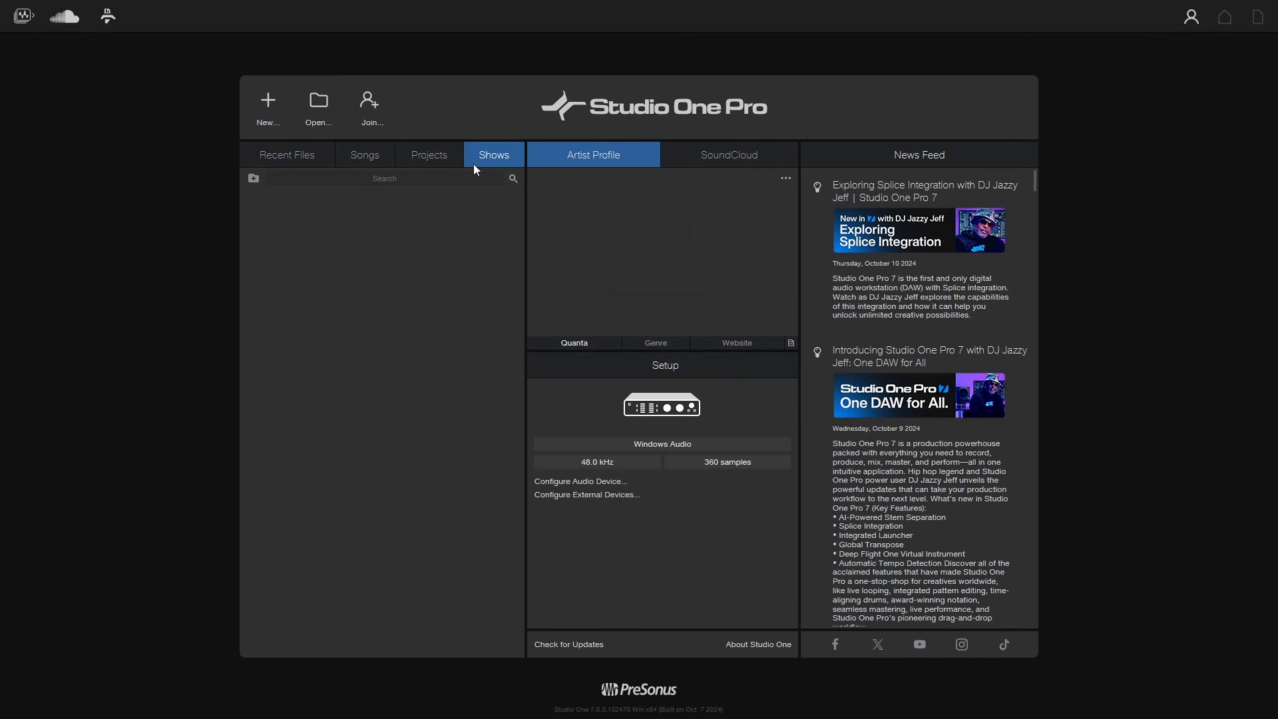
left_click(290, 162)
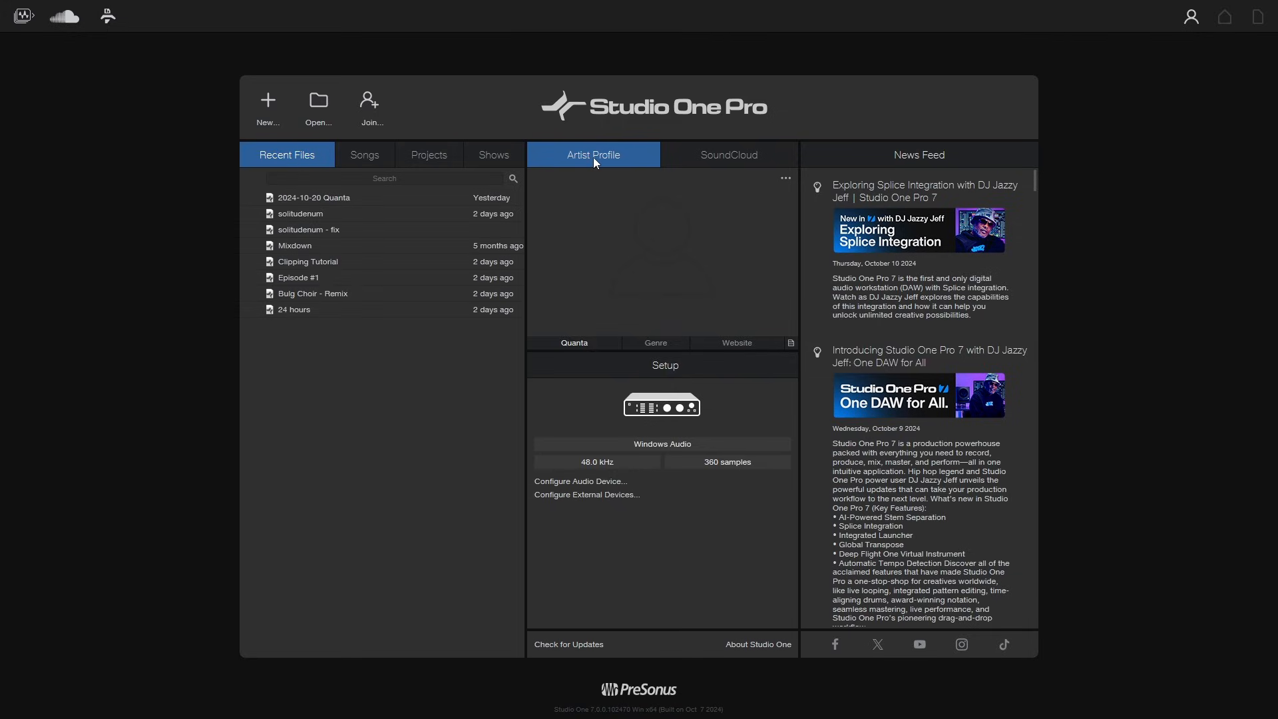
- Examine the Artist Profile and SoundCloud sections of the start page
double_click(583, 342)
left_click(430, 541)
left_click(424, 496)
left_click(772, 211)
left_click(592, 320)
left_click(791, 344)
left_click(819, 358)
left_click(729, 157)
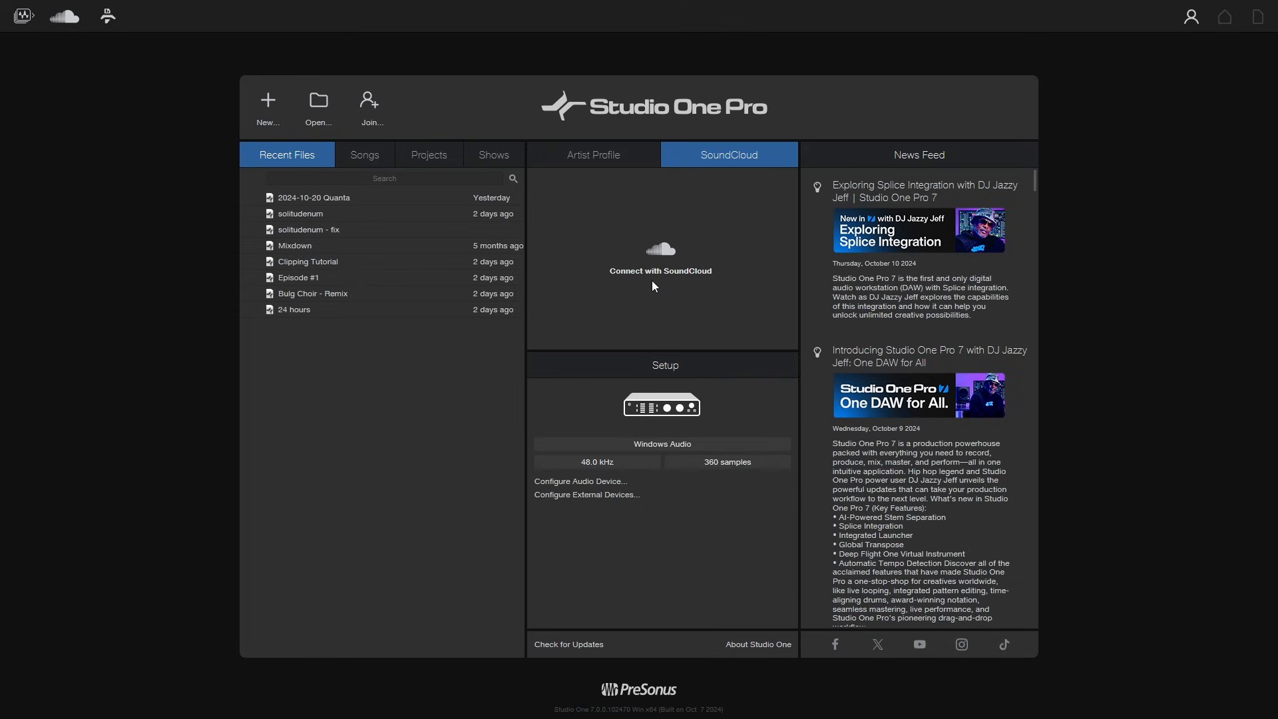
left_click(600, 160)
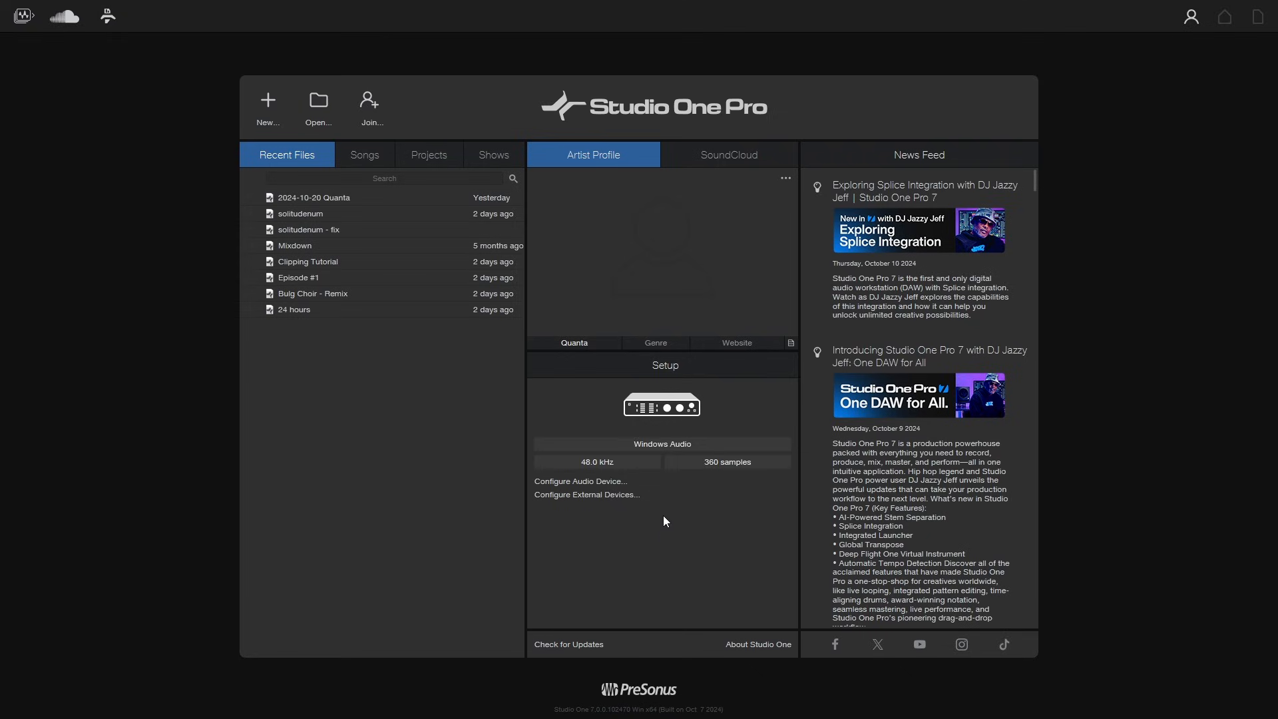
- Open the audio device and external device setup windows from the Setup section and close them unchanged
left_click(670, 446)
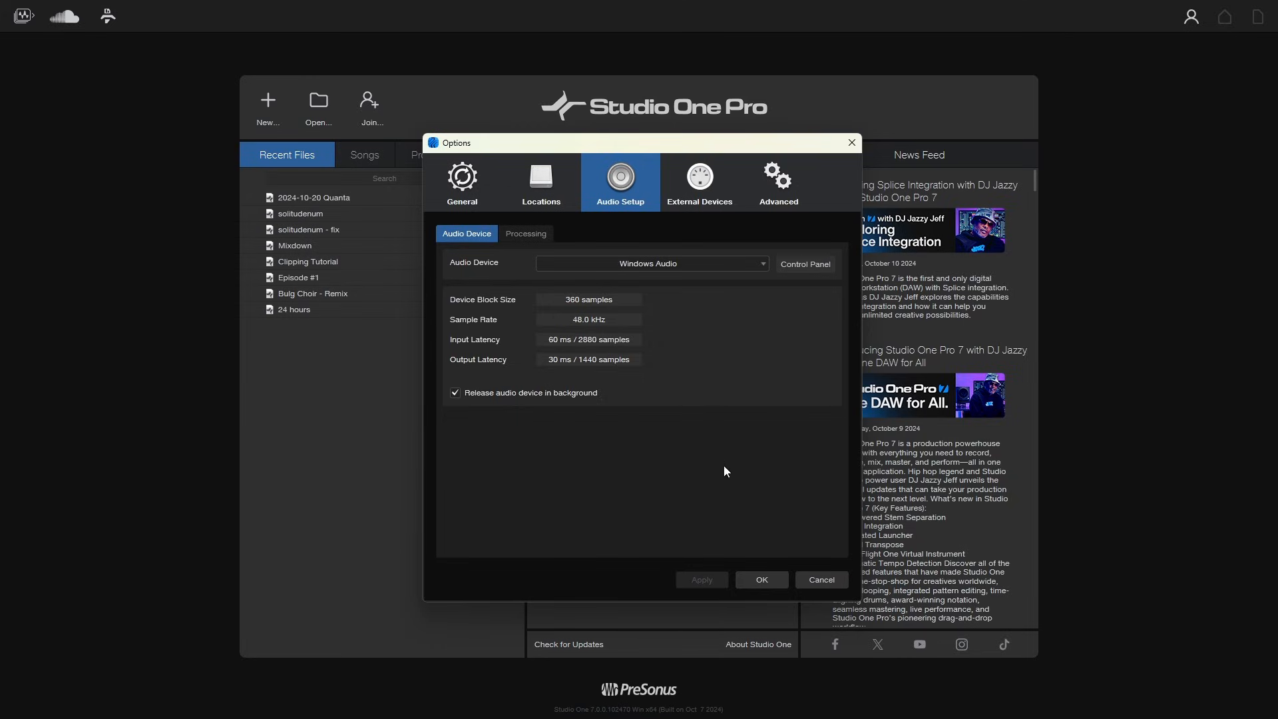
left_click(814, 584)
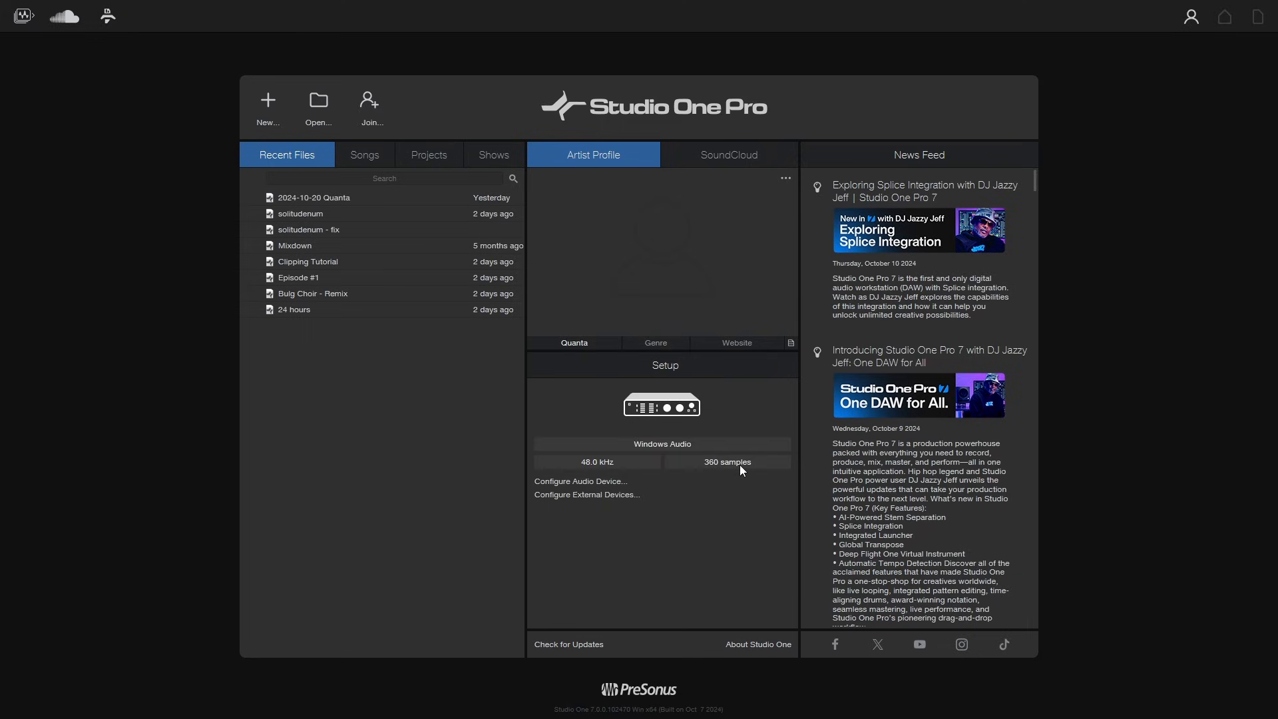
left_click(587, 482)
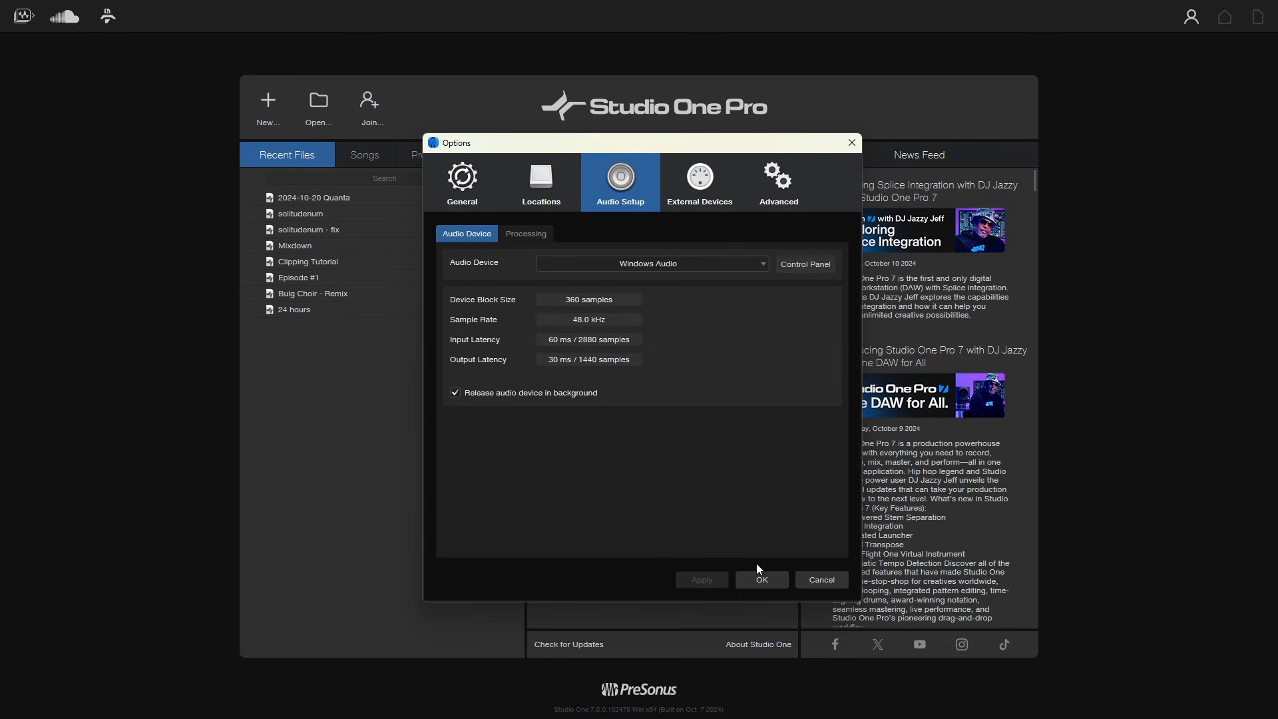
left_click(761, 583)
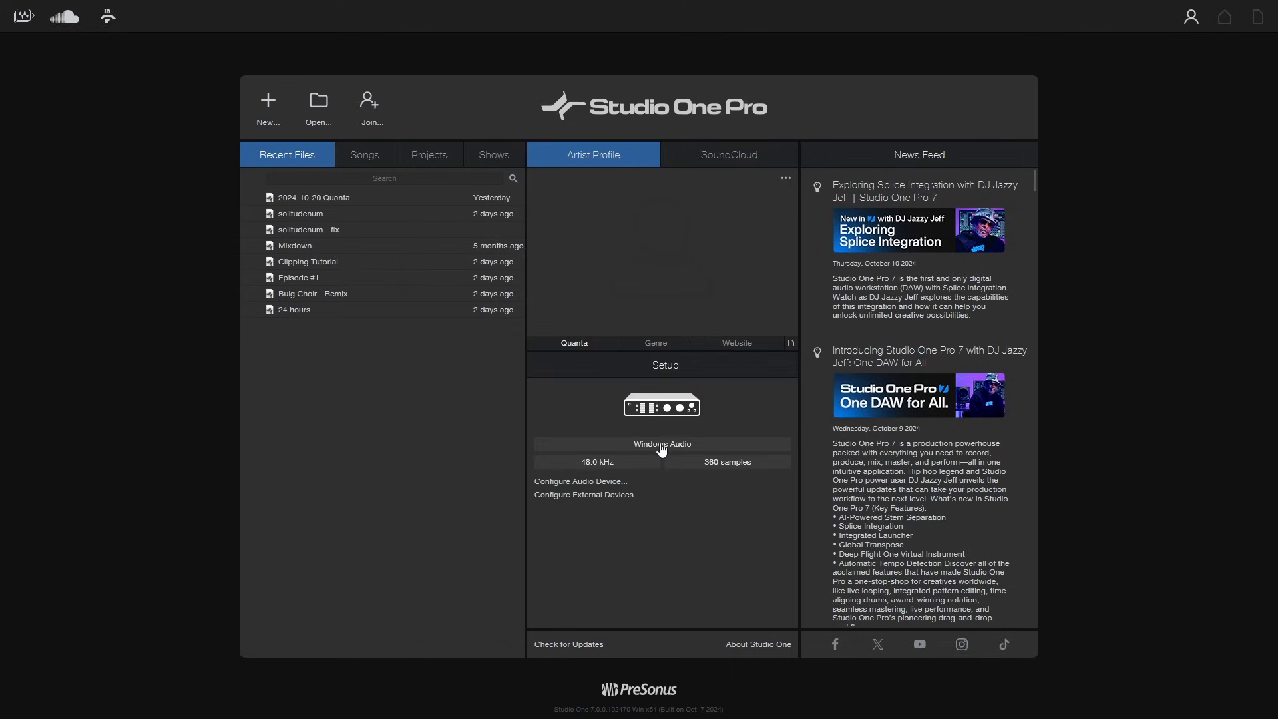
left_click(584, 496)
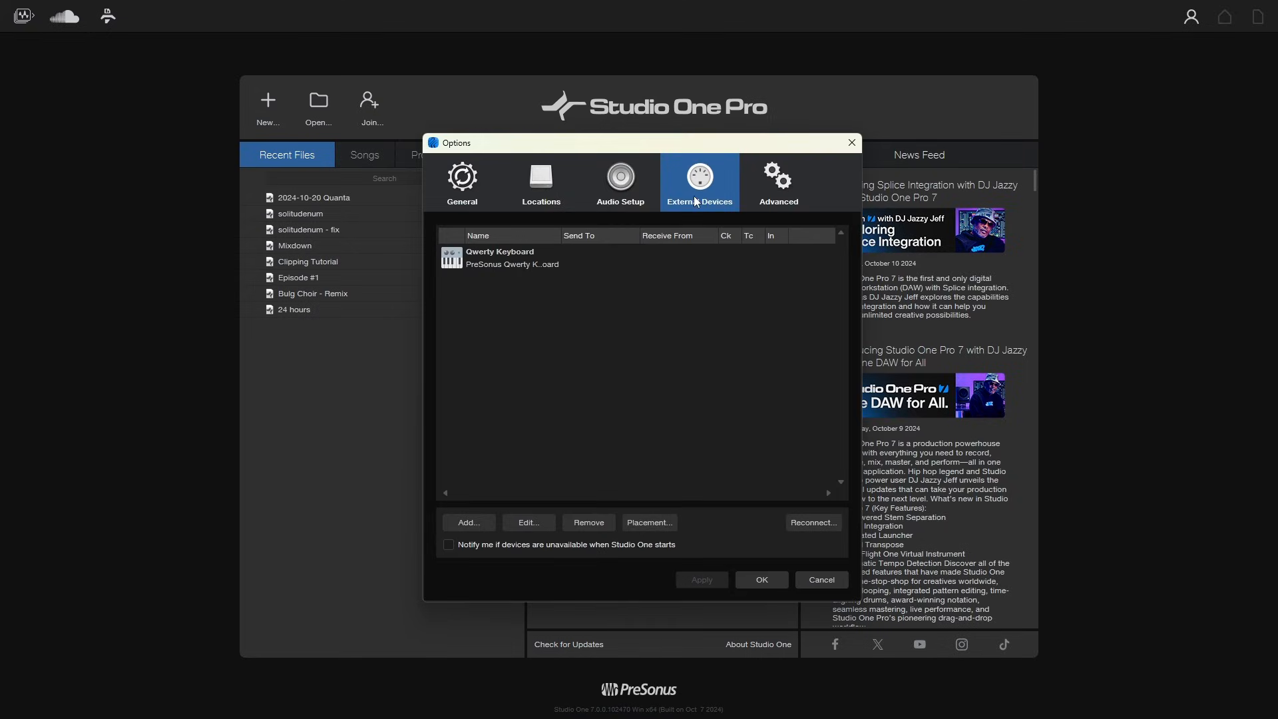
left_click(762, 580)
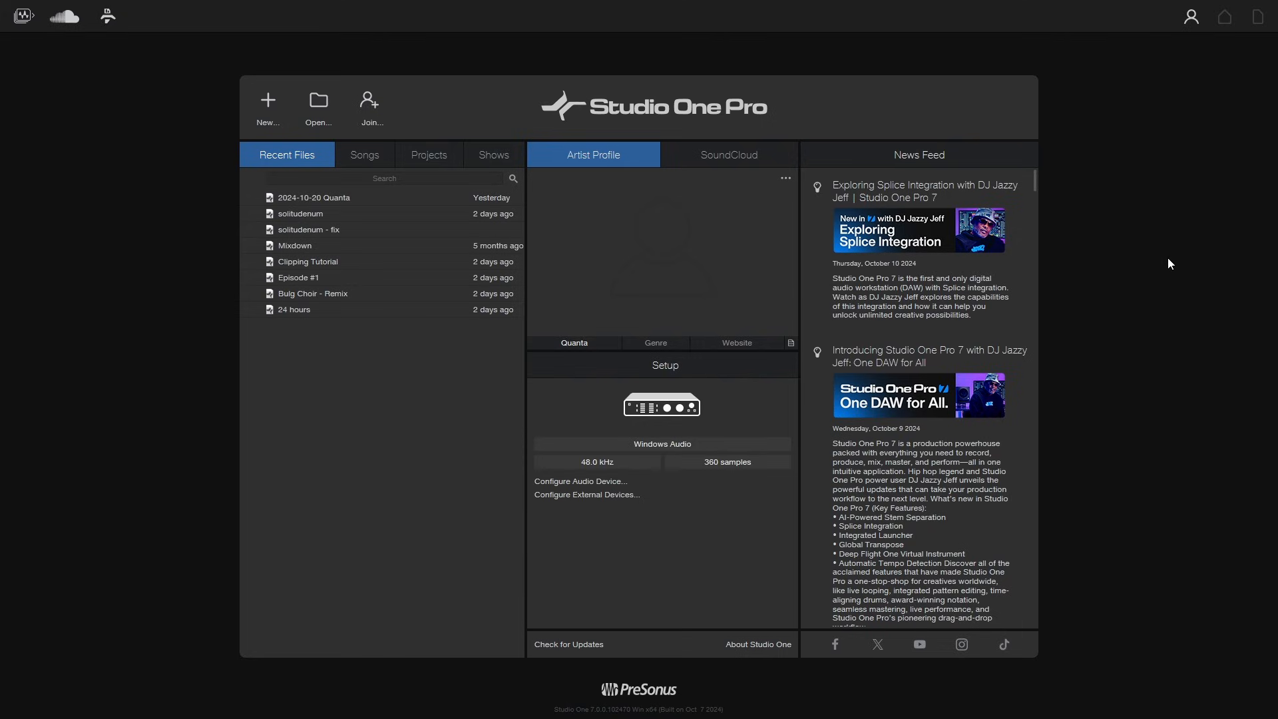
left_click(666, 445)
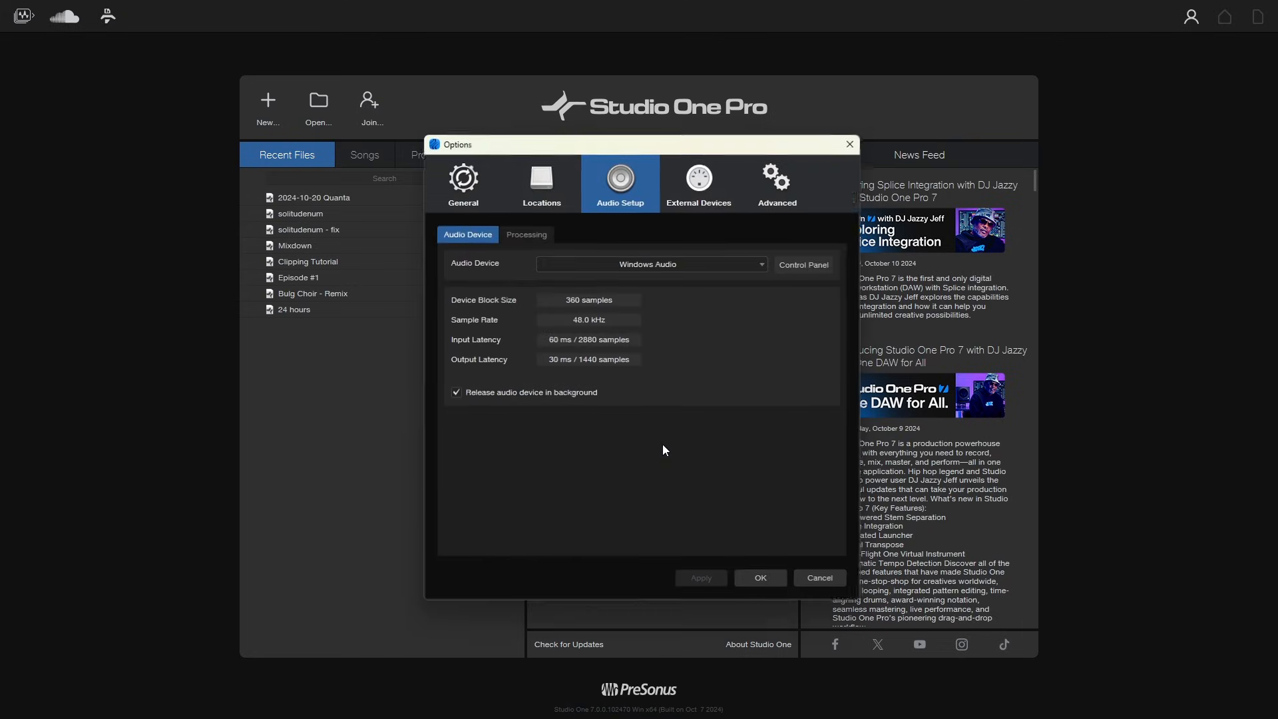
left_click(822, 582)
- Review the available audio devices, keep Windows Audio, and check its control panel settings
left_click(592, 483)
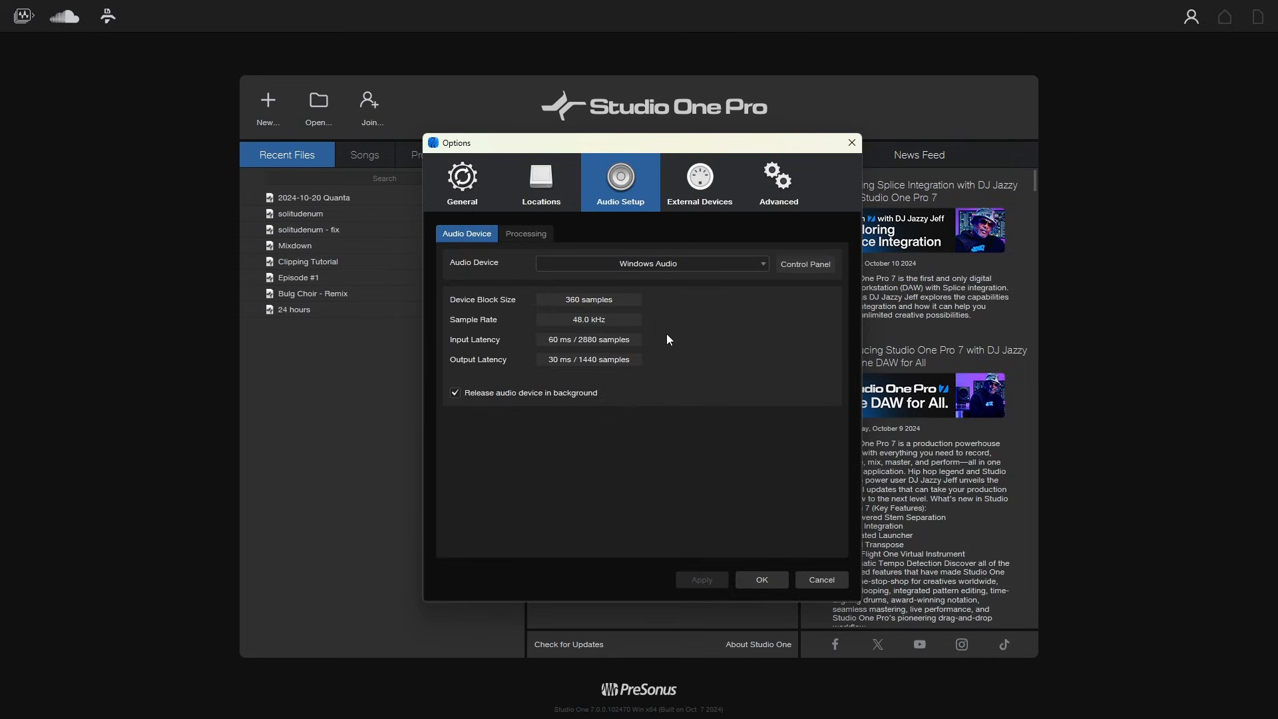
left_click(762, 266)
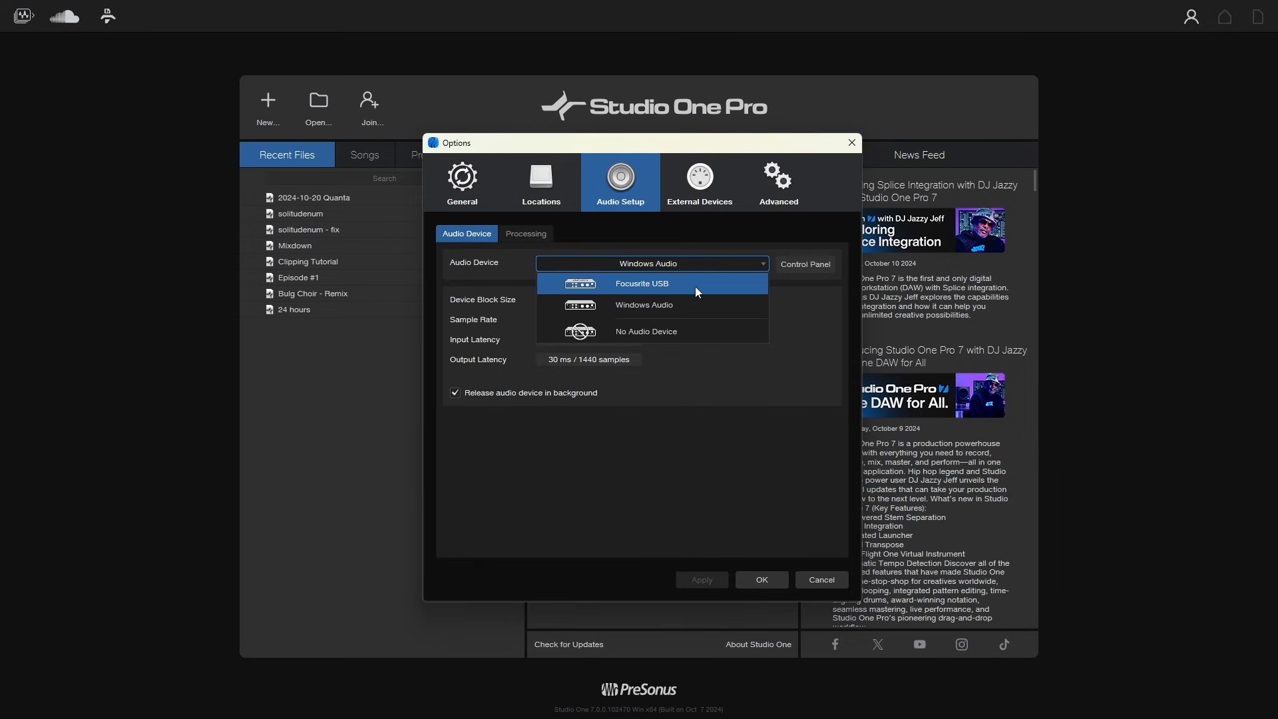
left_click(786, 308)
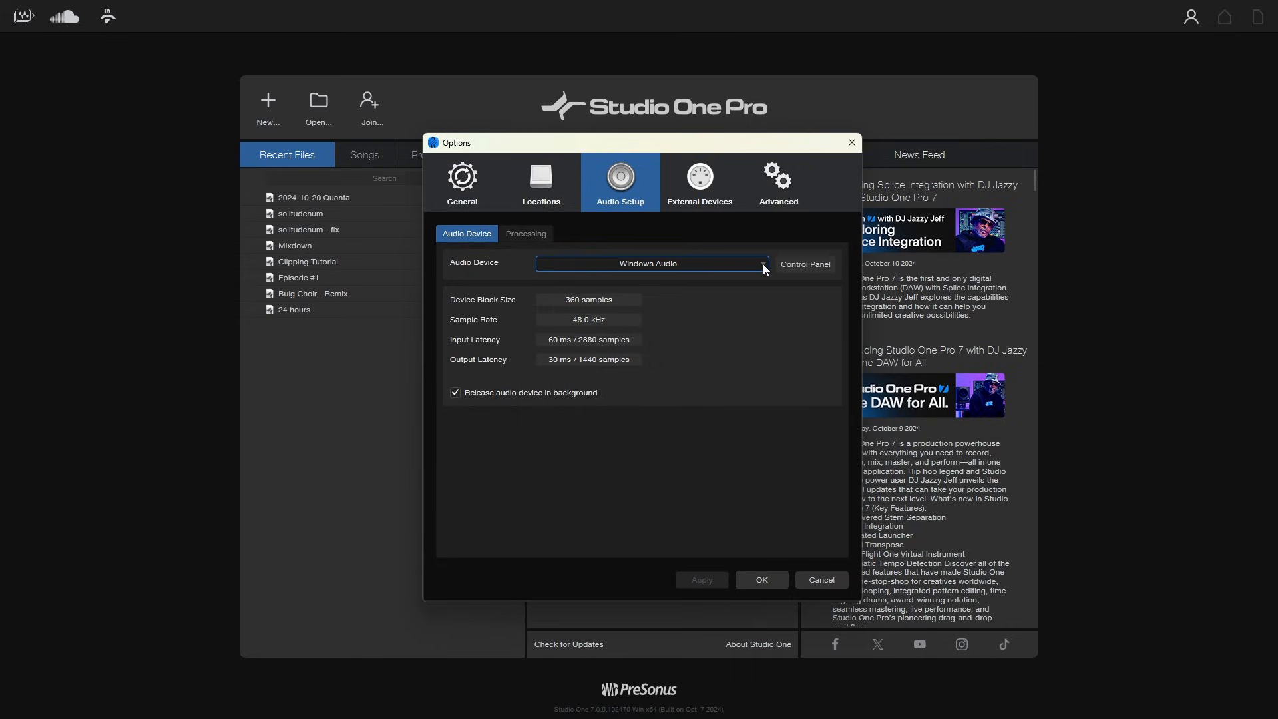
left_click(802, 267)
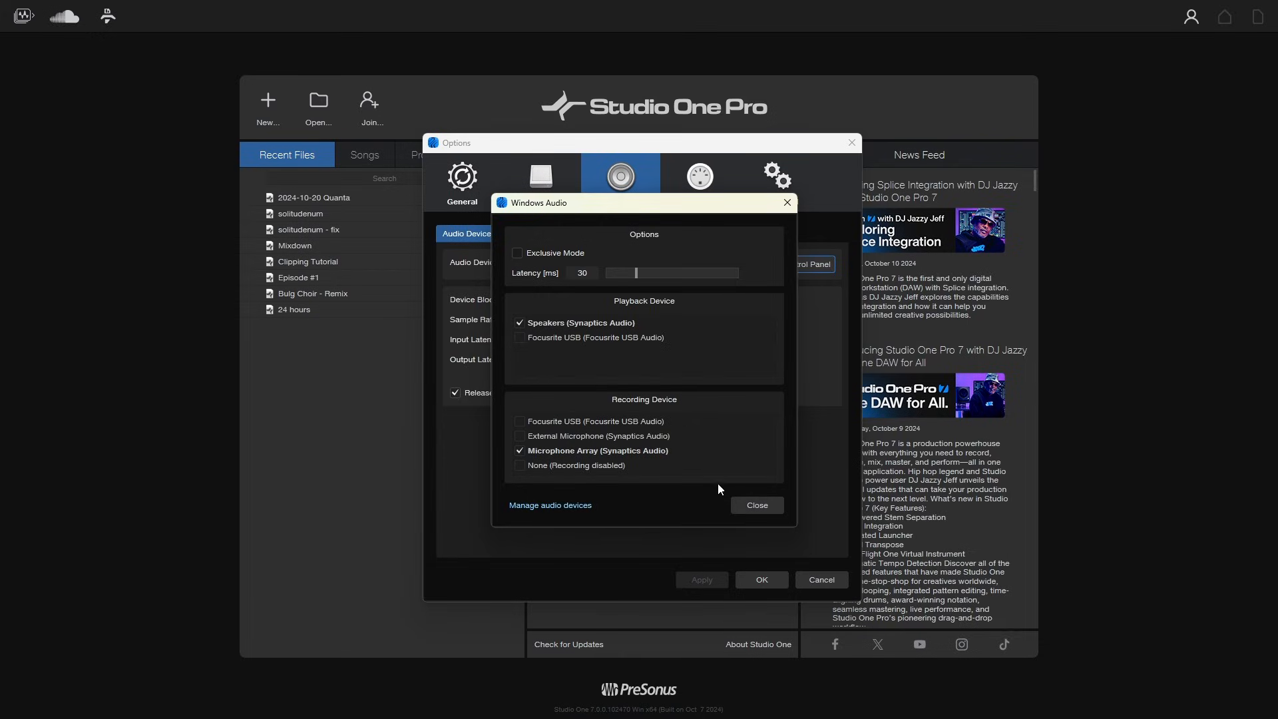
left_click(758, 506)
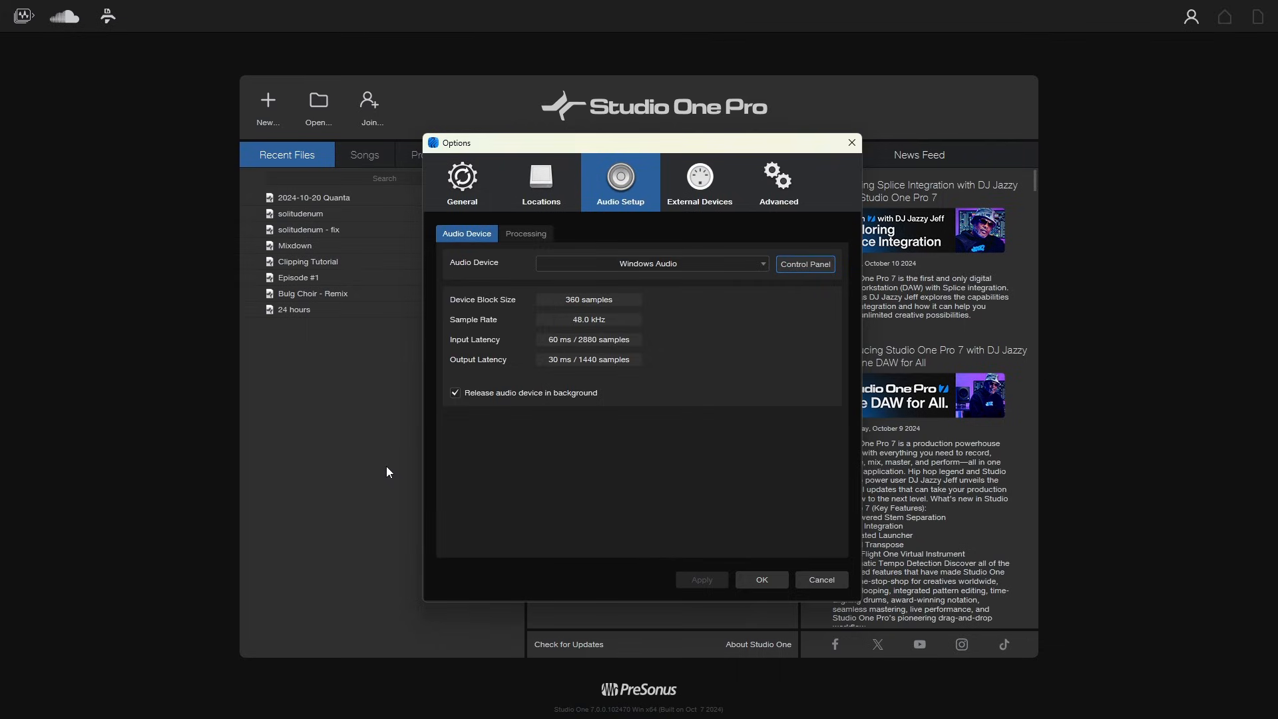
- Close the audio setup options window, confirming the current settings
left_click(772, 423)
left_click(759, 578)
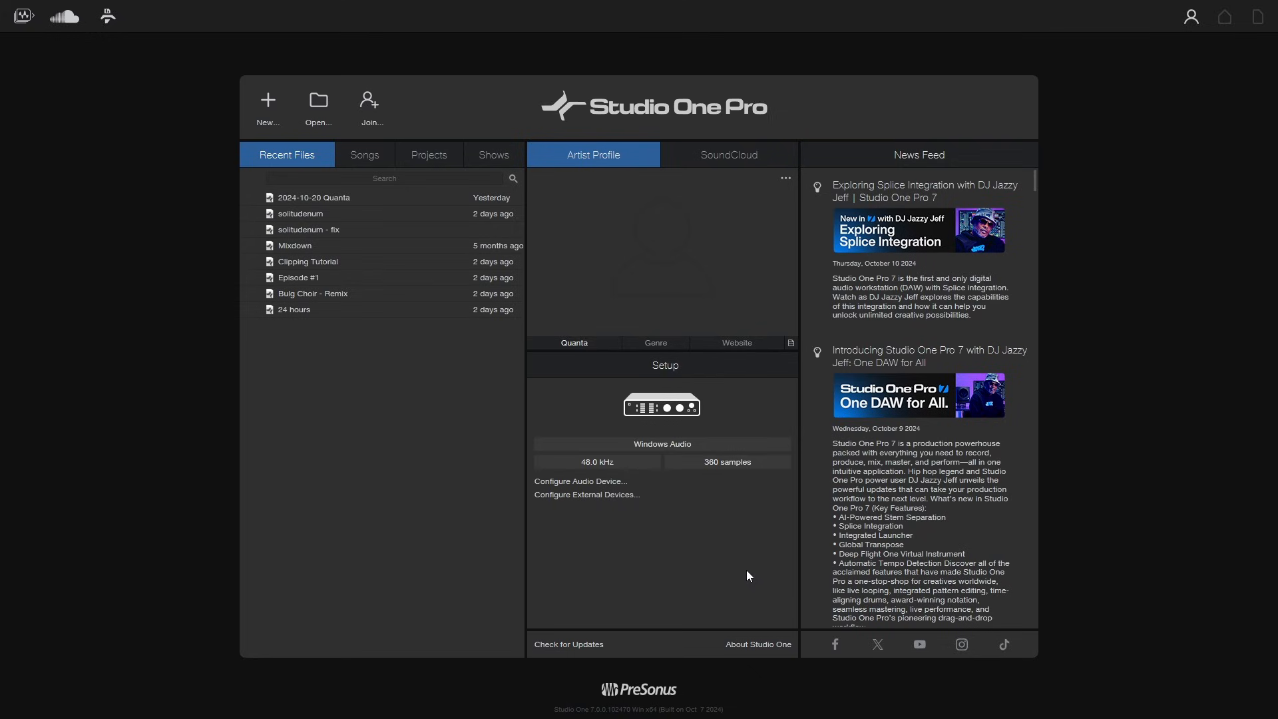
- Add an AKAI MPKmini as a new external device, leaving Receive From at None, and confirm the options
left_click(586, 498)
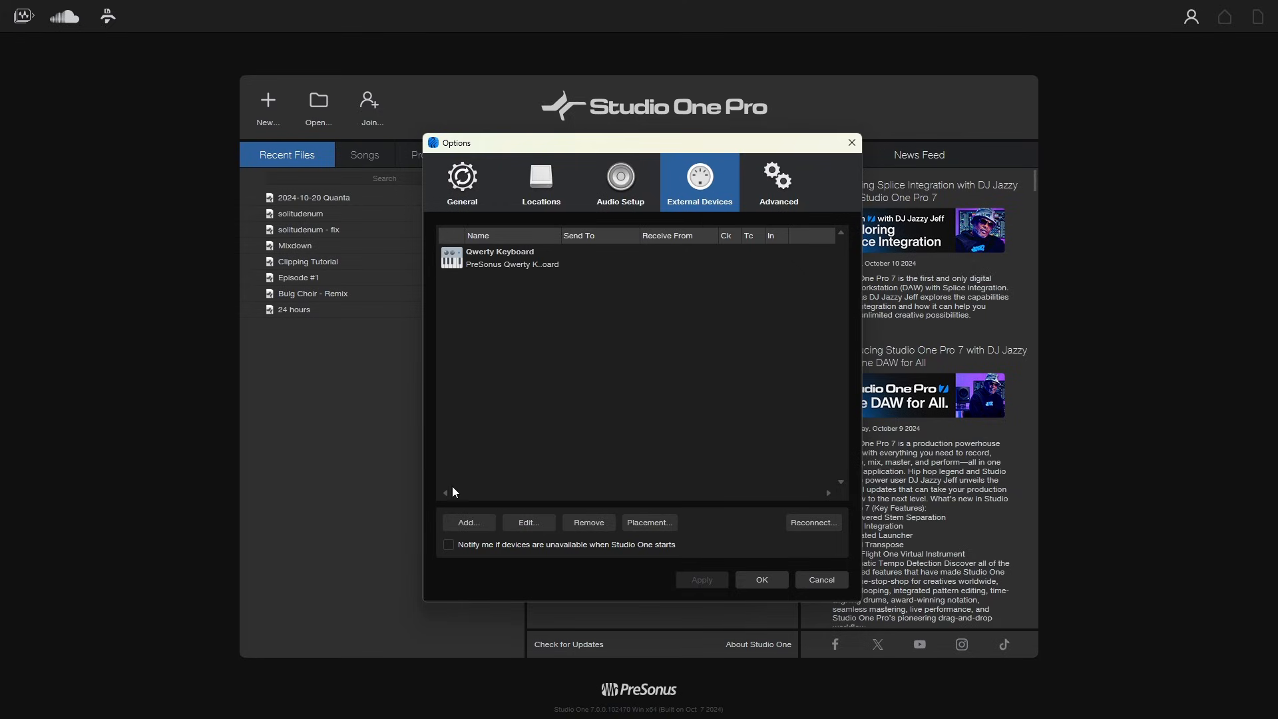
left_click(474, 524)
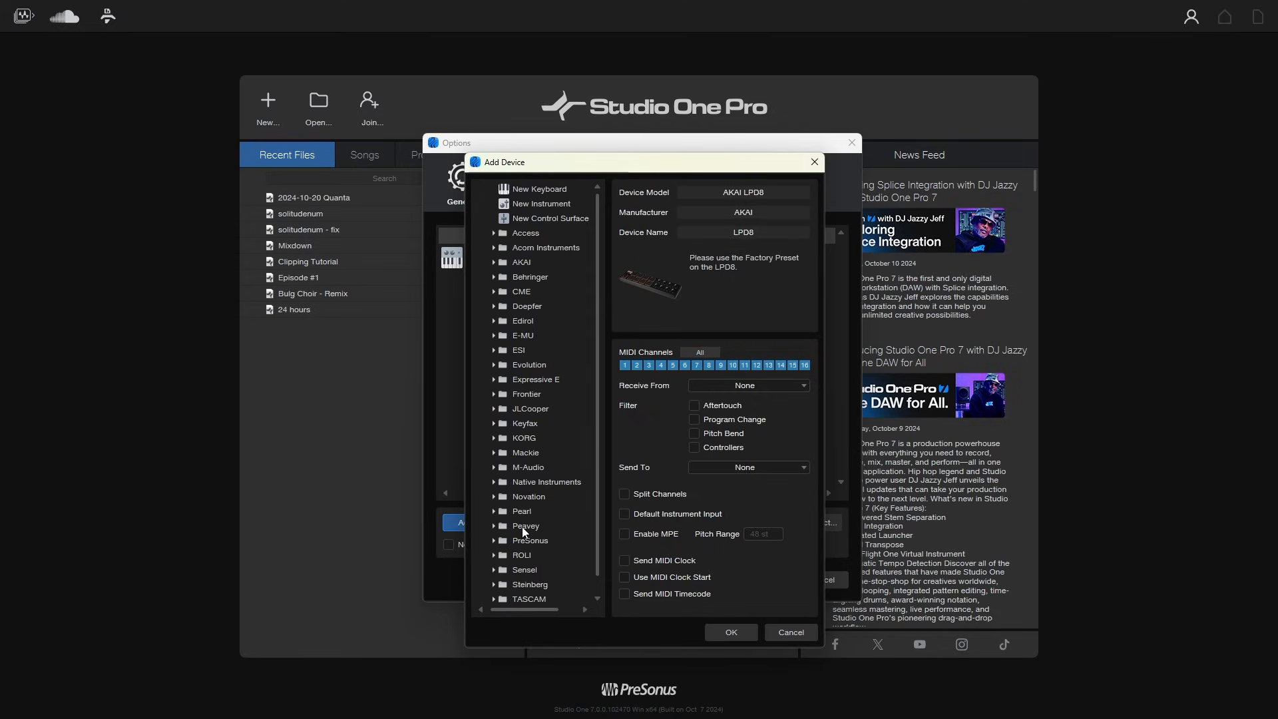
left_click(493, 262)
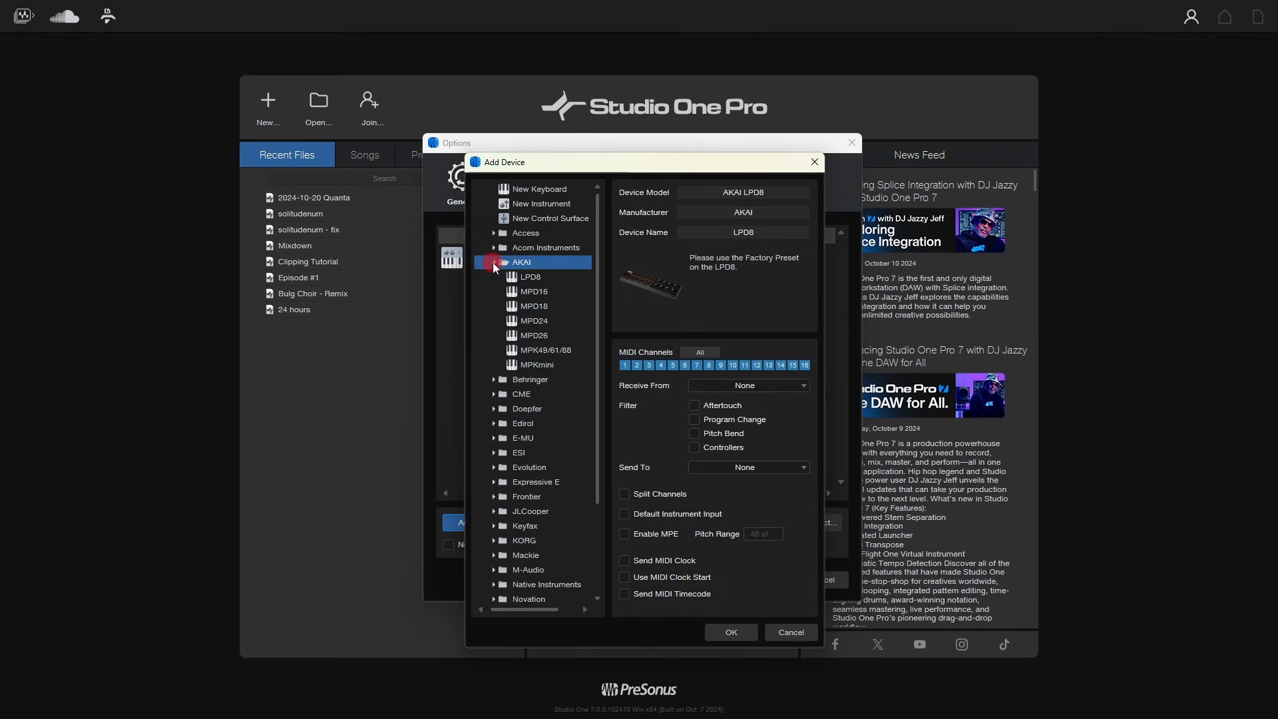
left_click(530, 369)
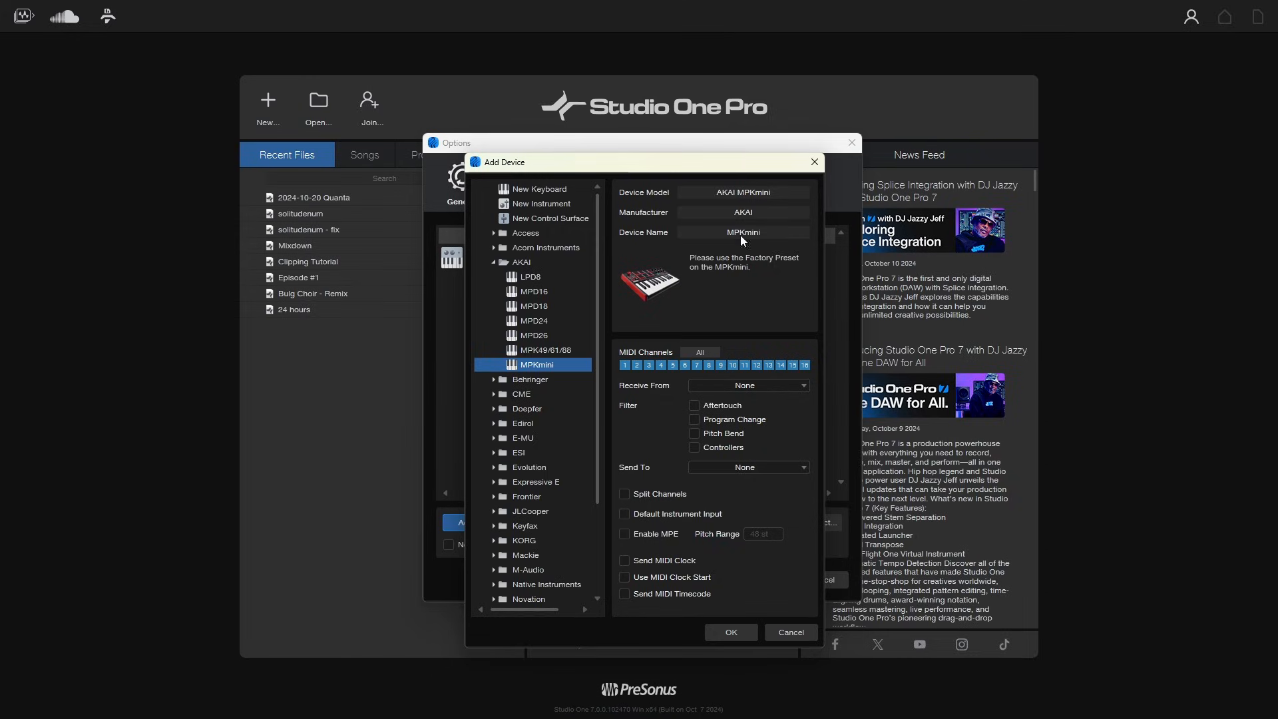
left_click(732, 364)
left_click(731, 365)
left_click(733, 365)
left_click(801, 388)
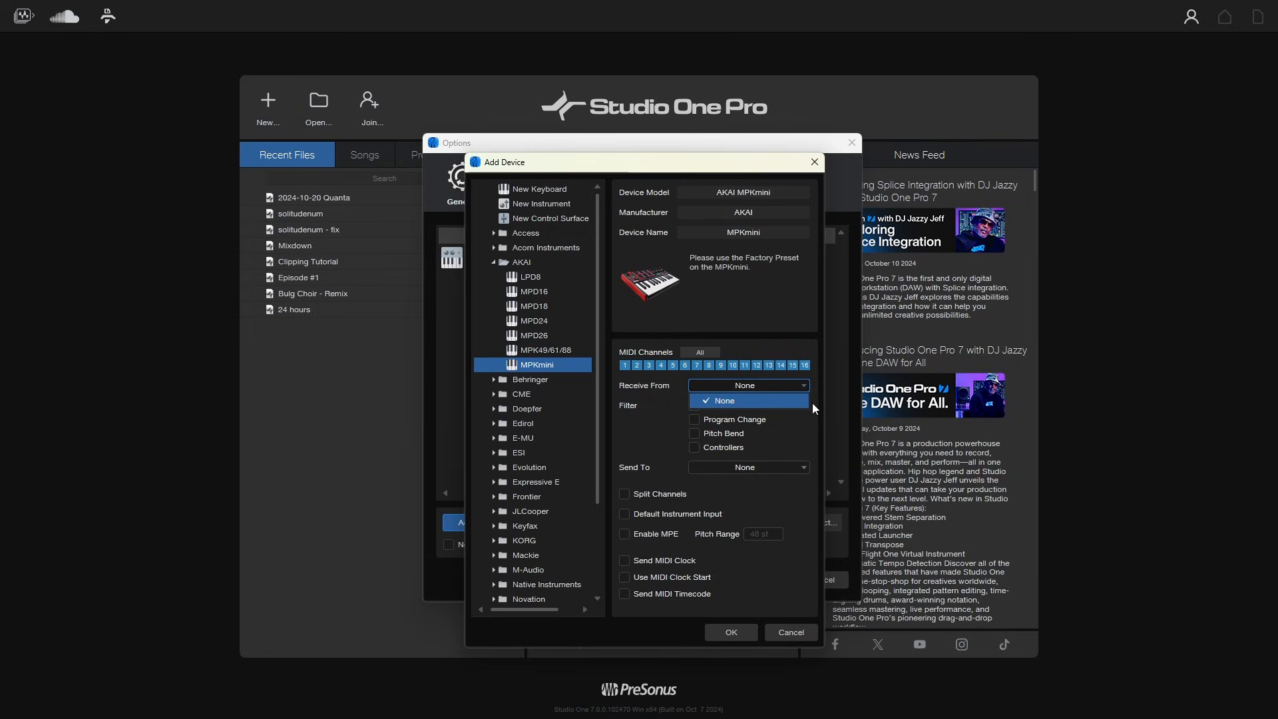
left_click(813, 407)
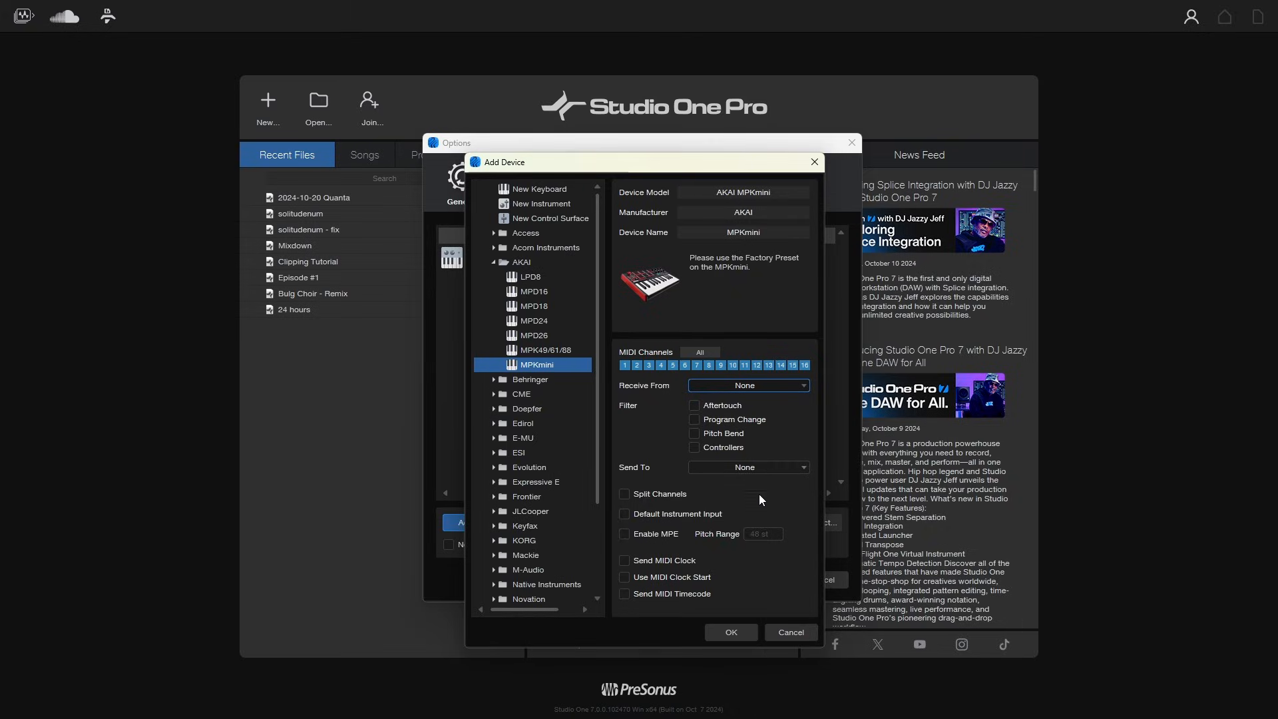
left_click(731, 632)
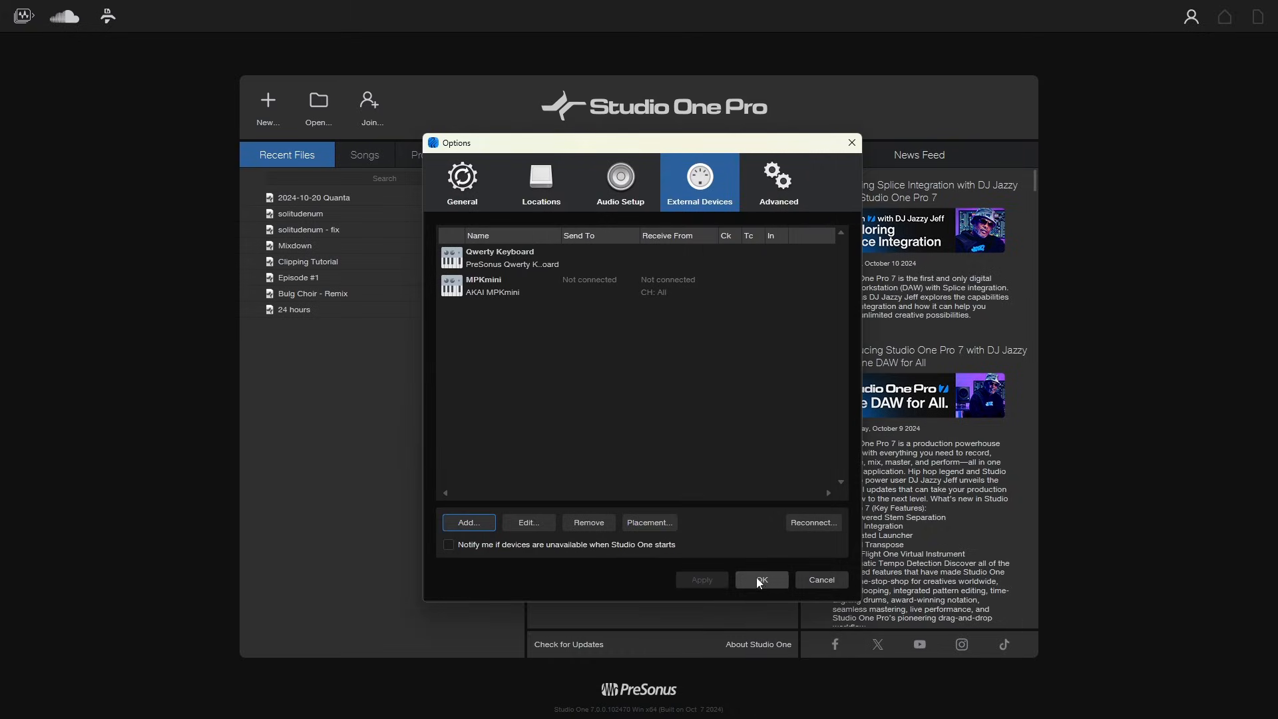
left_click(759, 582)
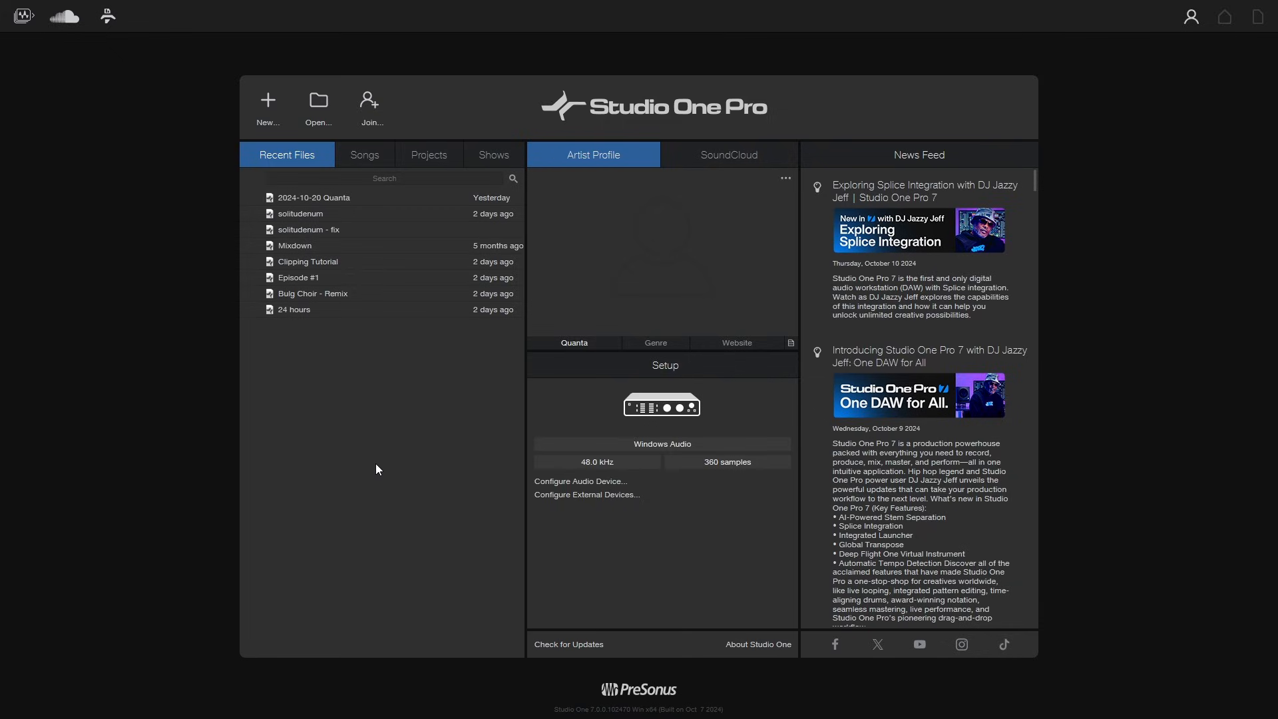
- Open the file browser for opening a song and cancel it
left_click(319, 107)
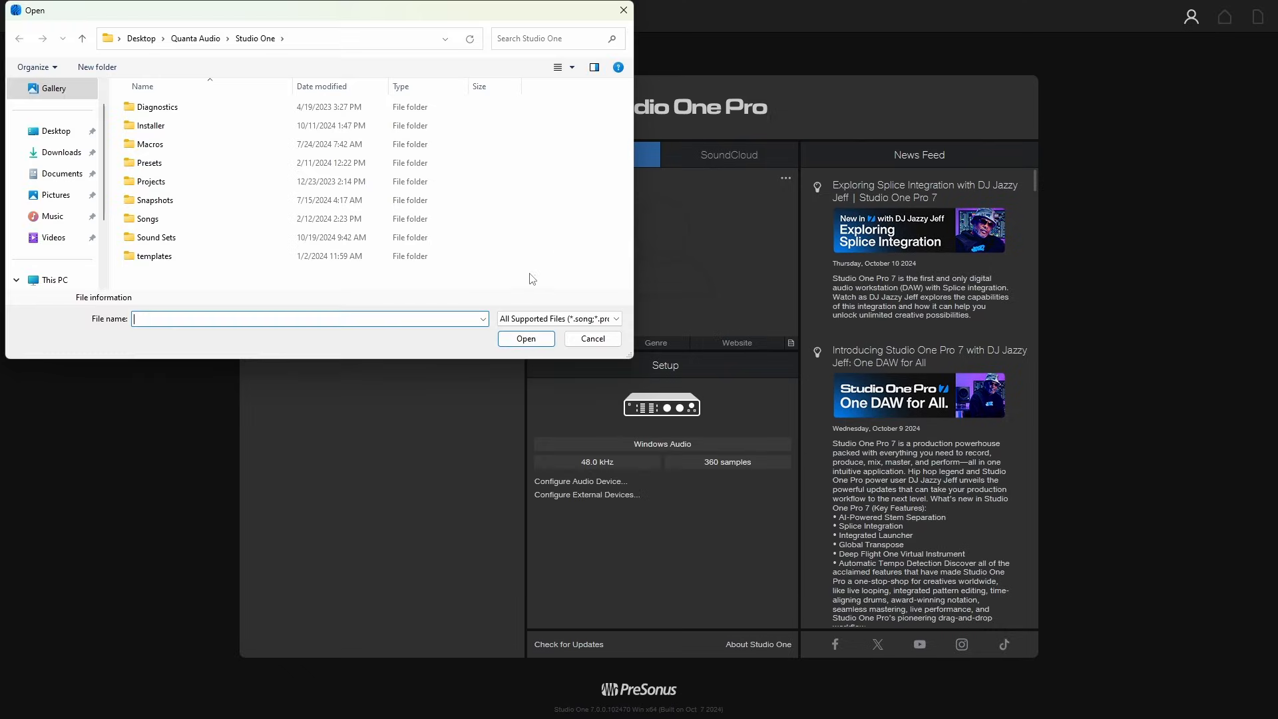
left_click(588, 341)
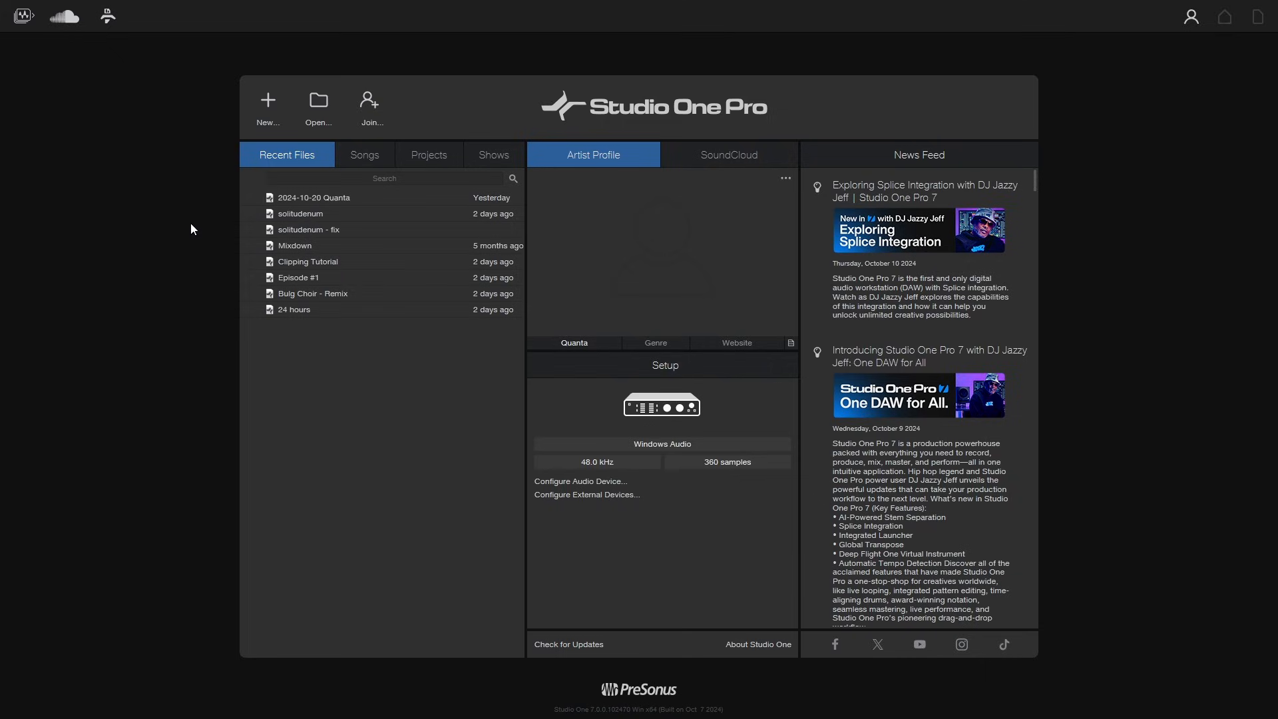
- Open the New dialog and browse the Record and Mix, Master and Release, Rehearse and Perform and Launch Loops templates
left_click(269, 107)
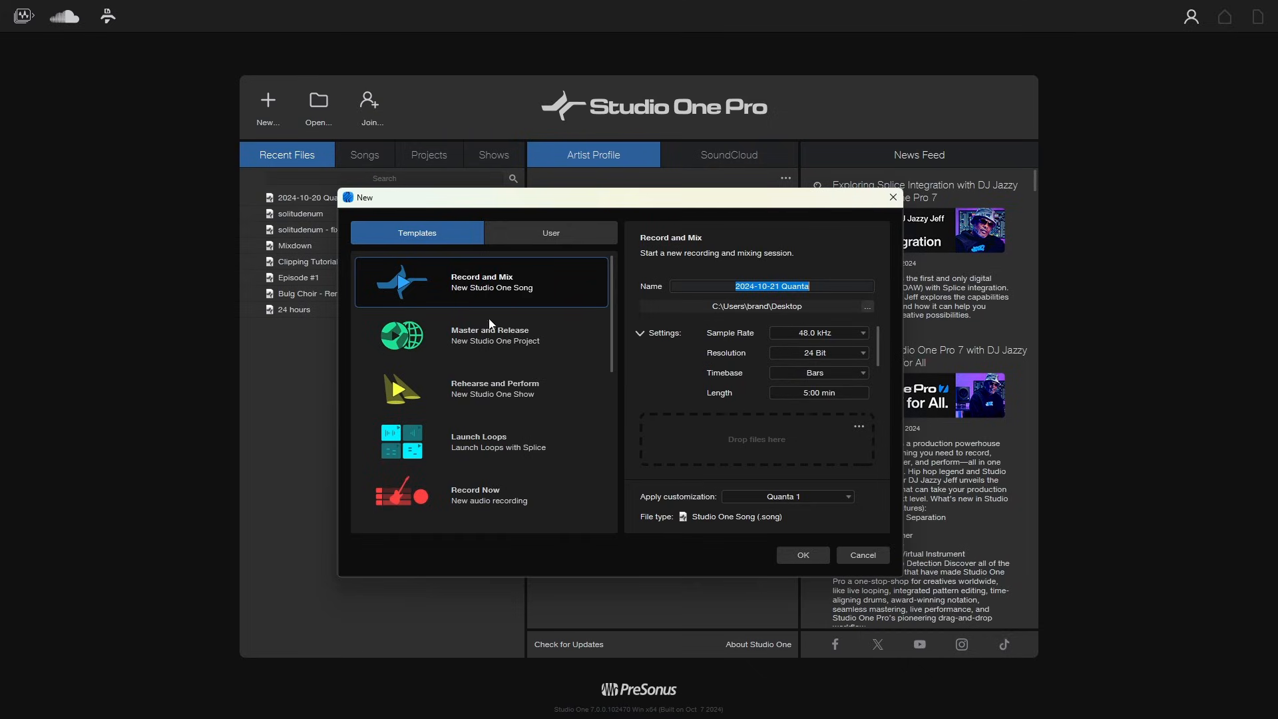
left_click(484, 342)
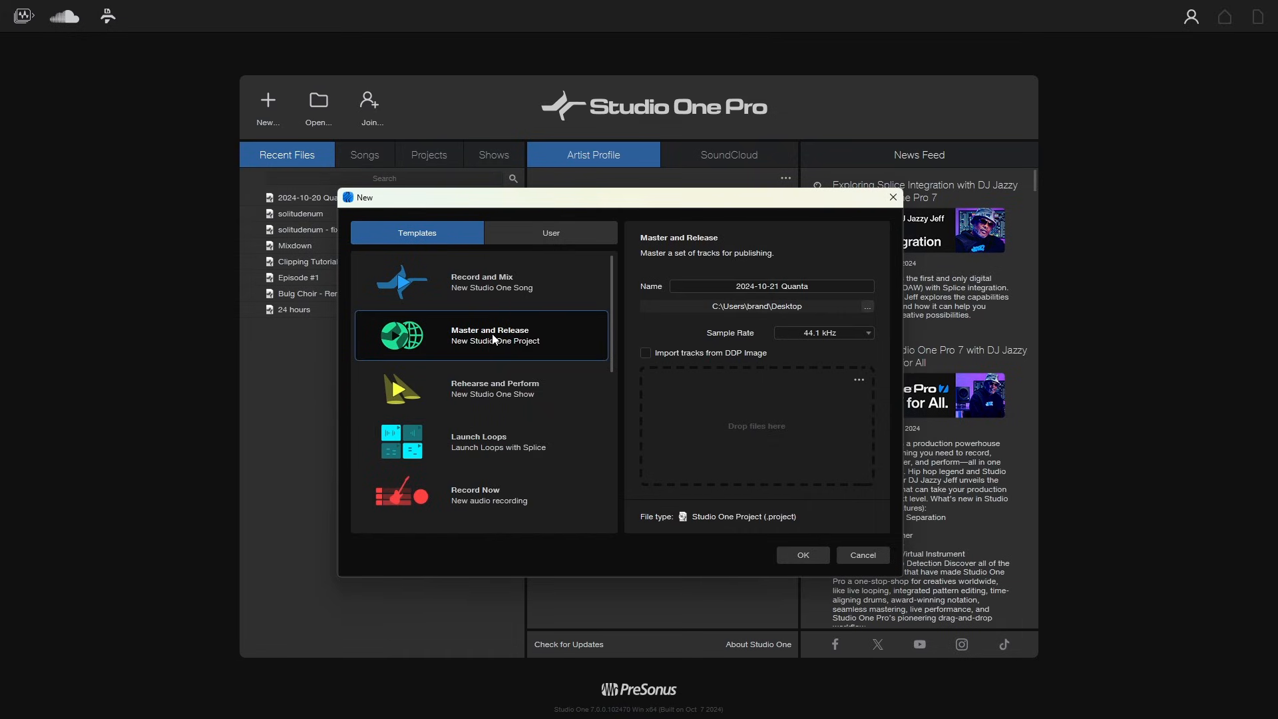
left_click(481, 393)
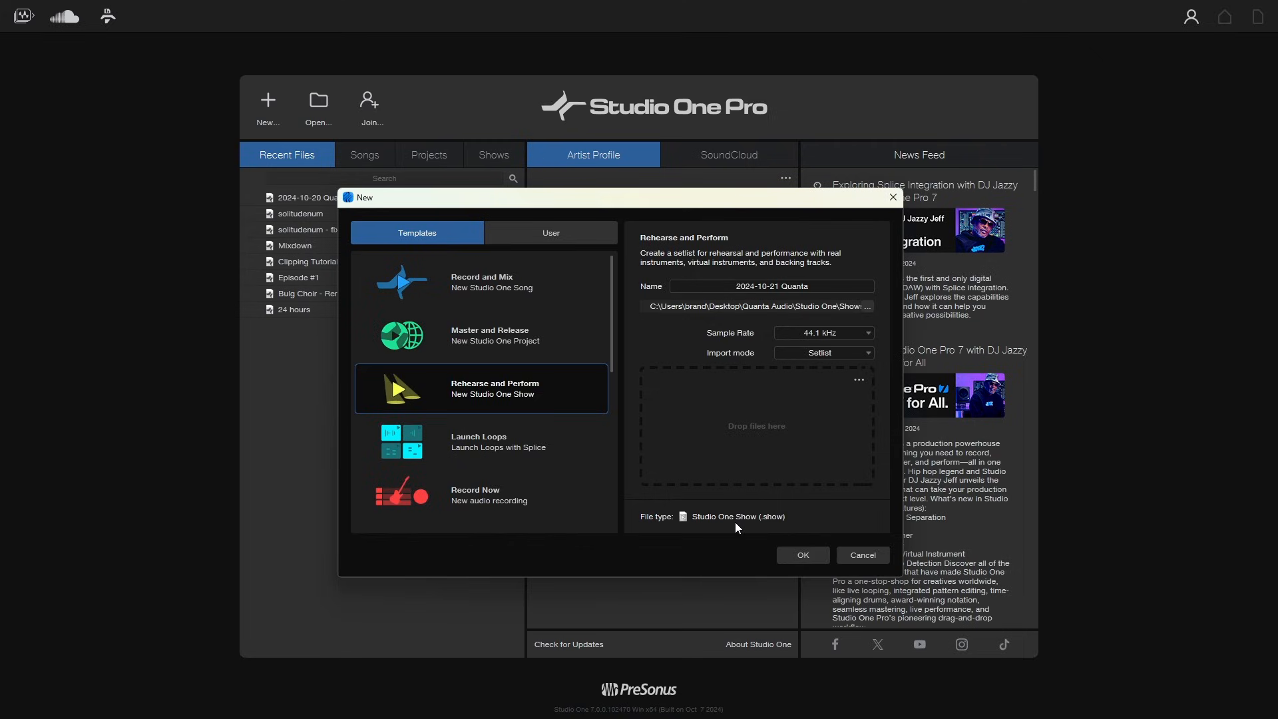
left_click(470, 450)
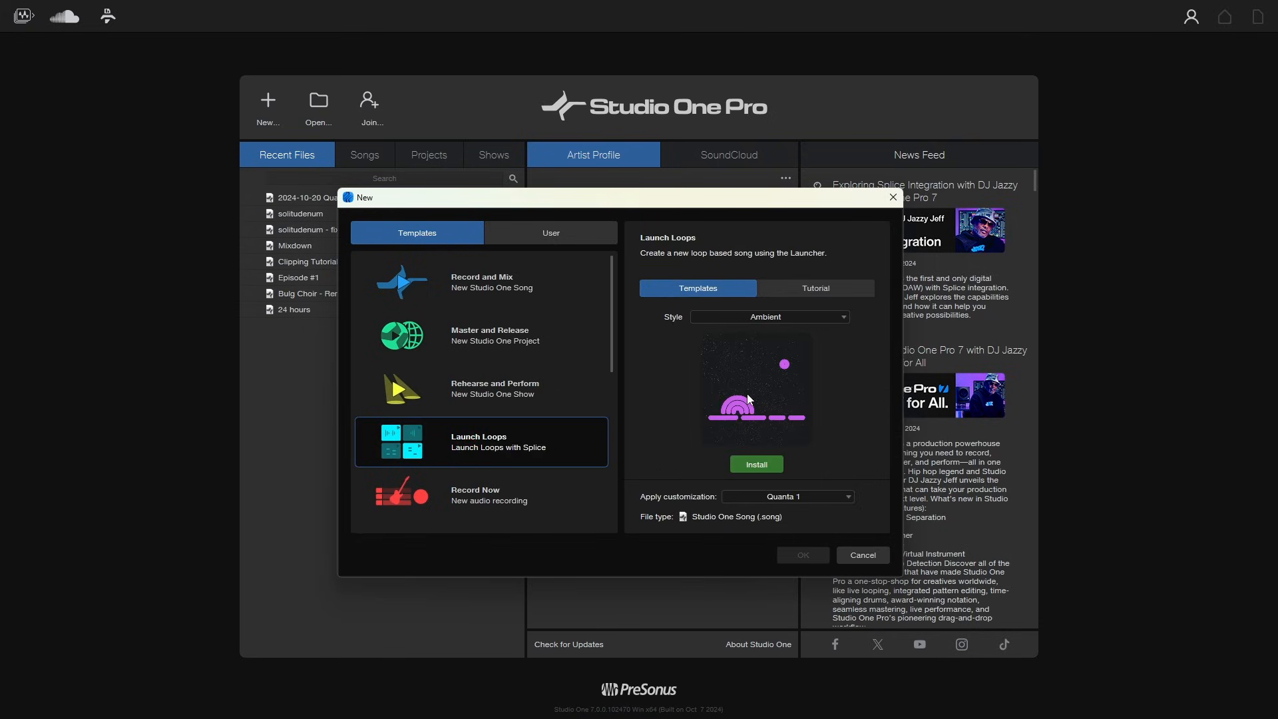
scroll(540, 400, "down", 2)
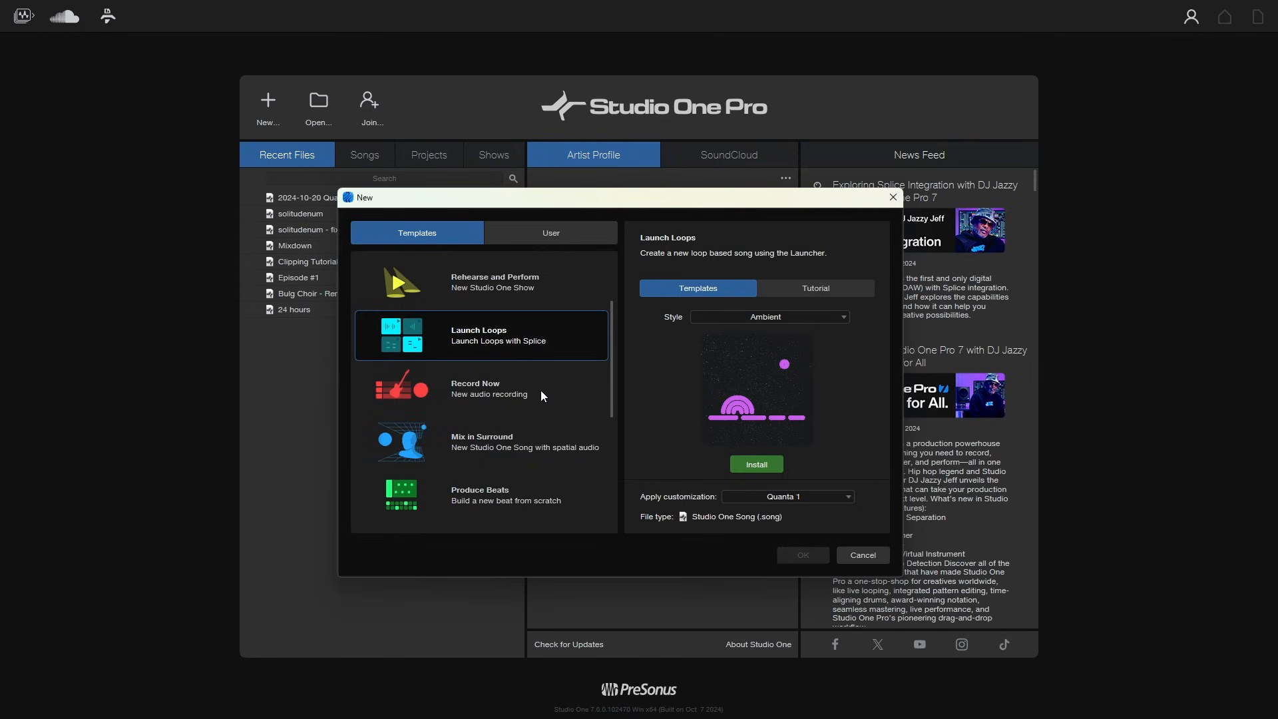
scroll(541, 390, "down", 1)
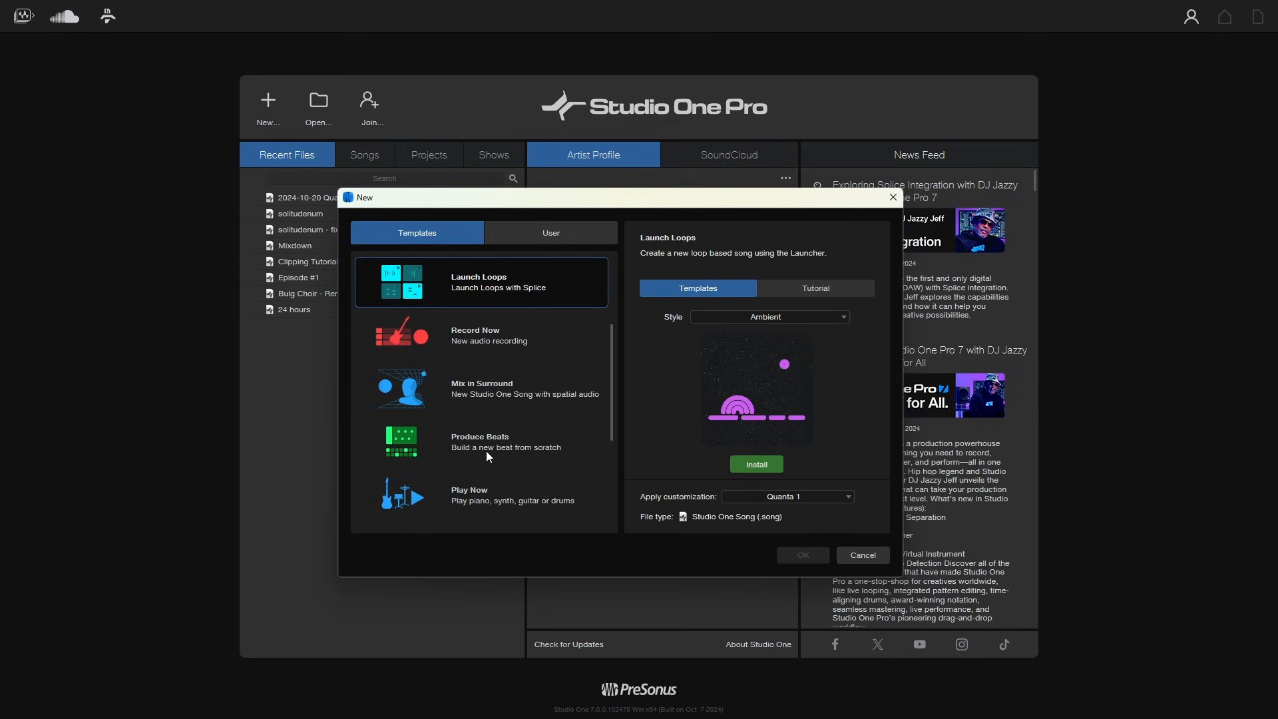
scroll(502, 446, "down", 3)
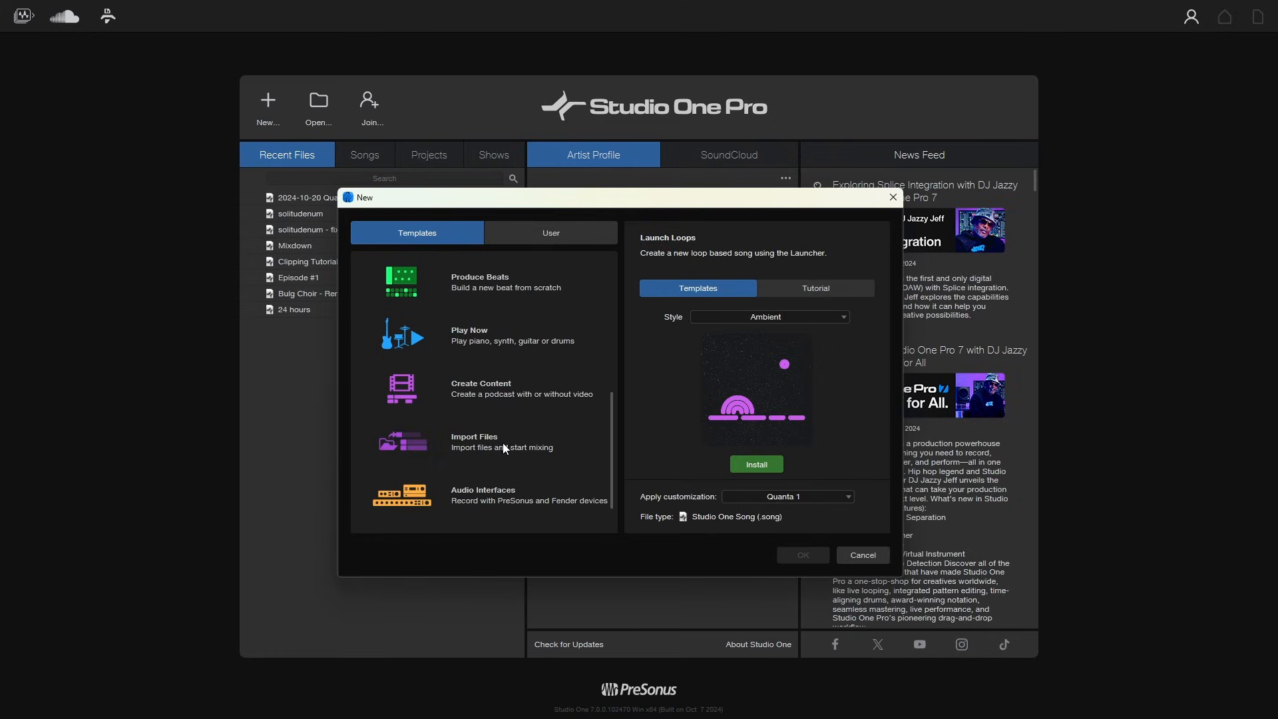
scroll(504, 447, "down", 1)
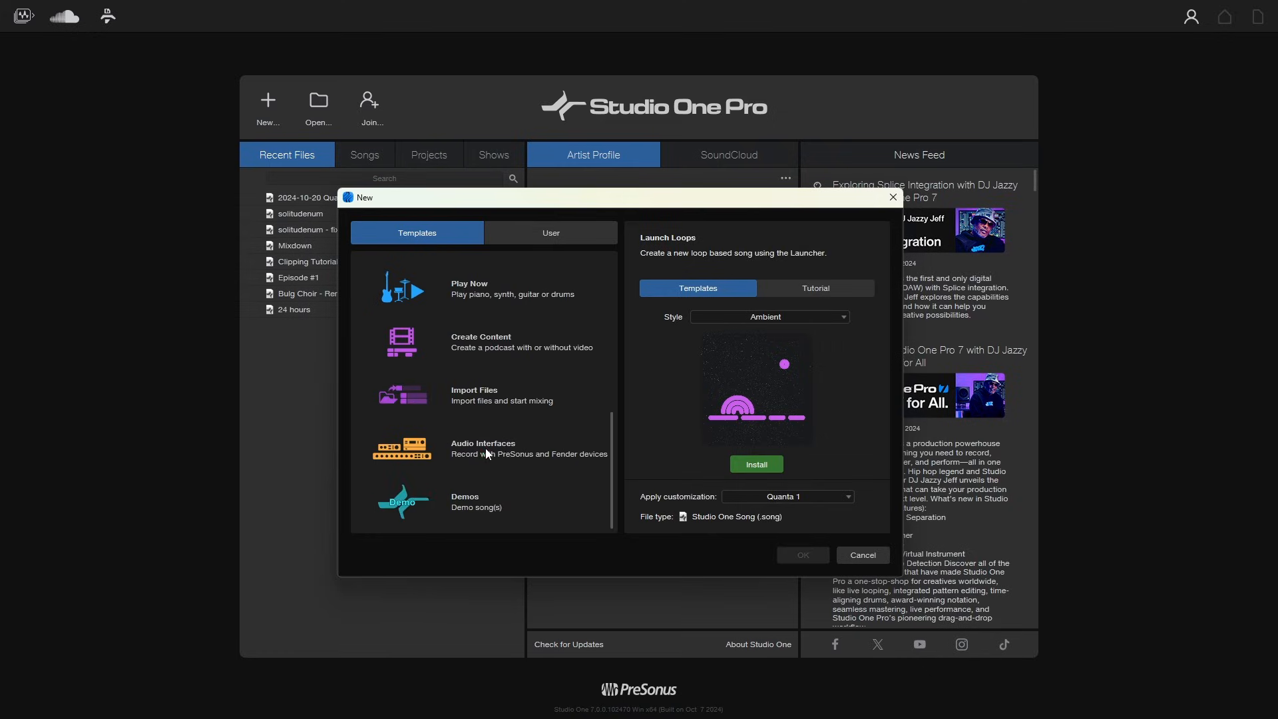
- Examine the Audio Interfaces template and its interface template list, then the Demos template
left_click(486, 450)
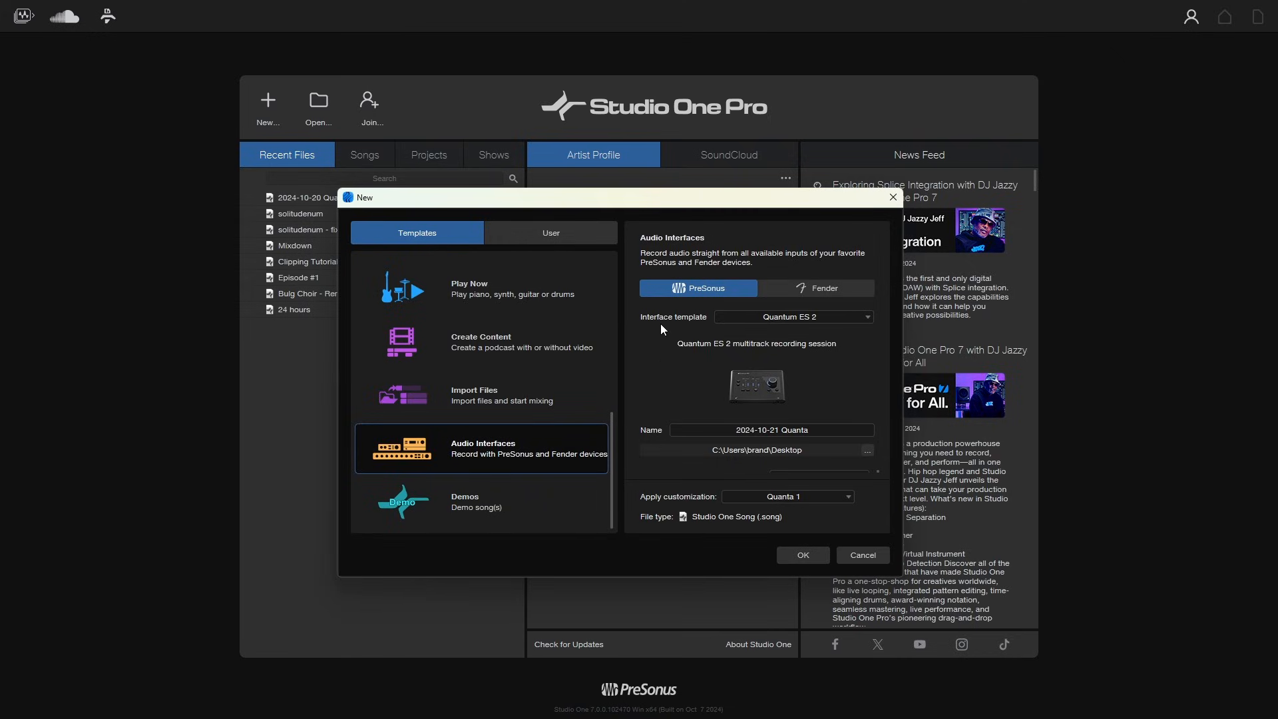
left_click(864, 318)
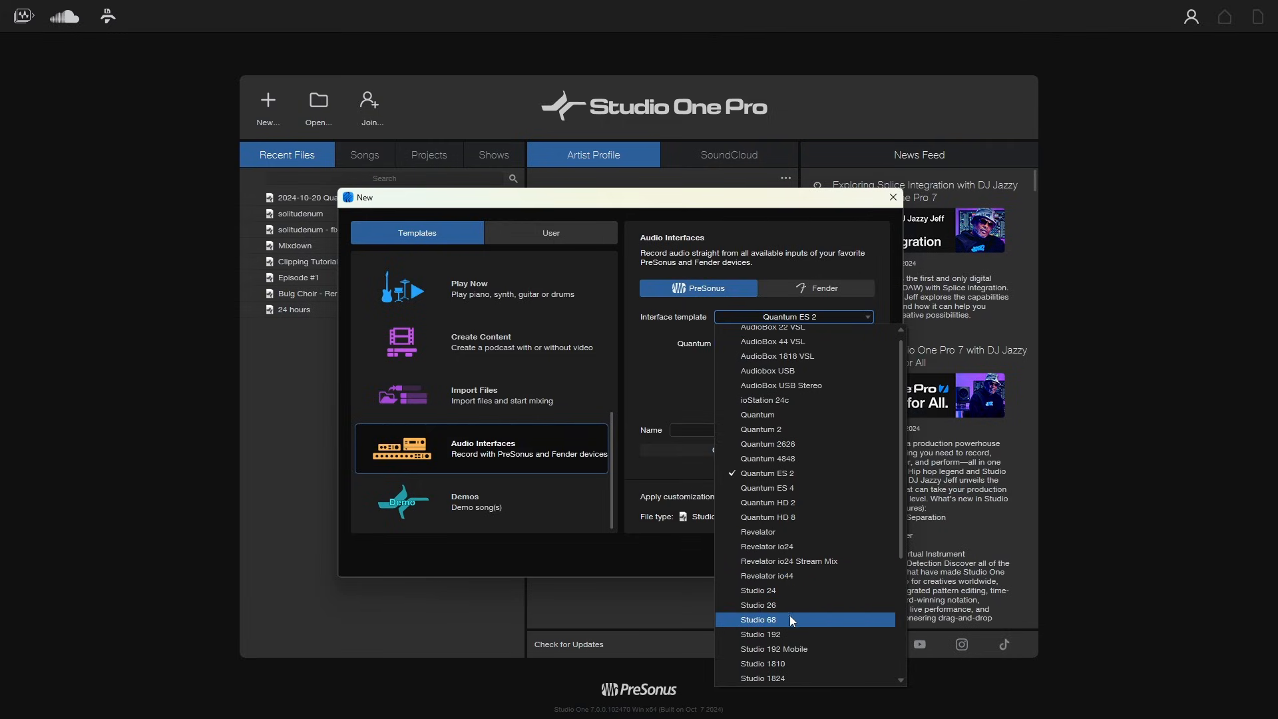
key("Escape")
left_click(464, 514)
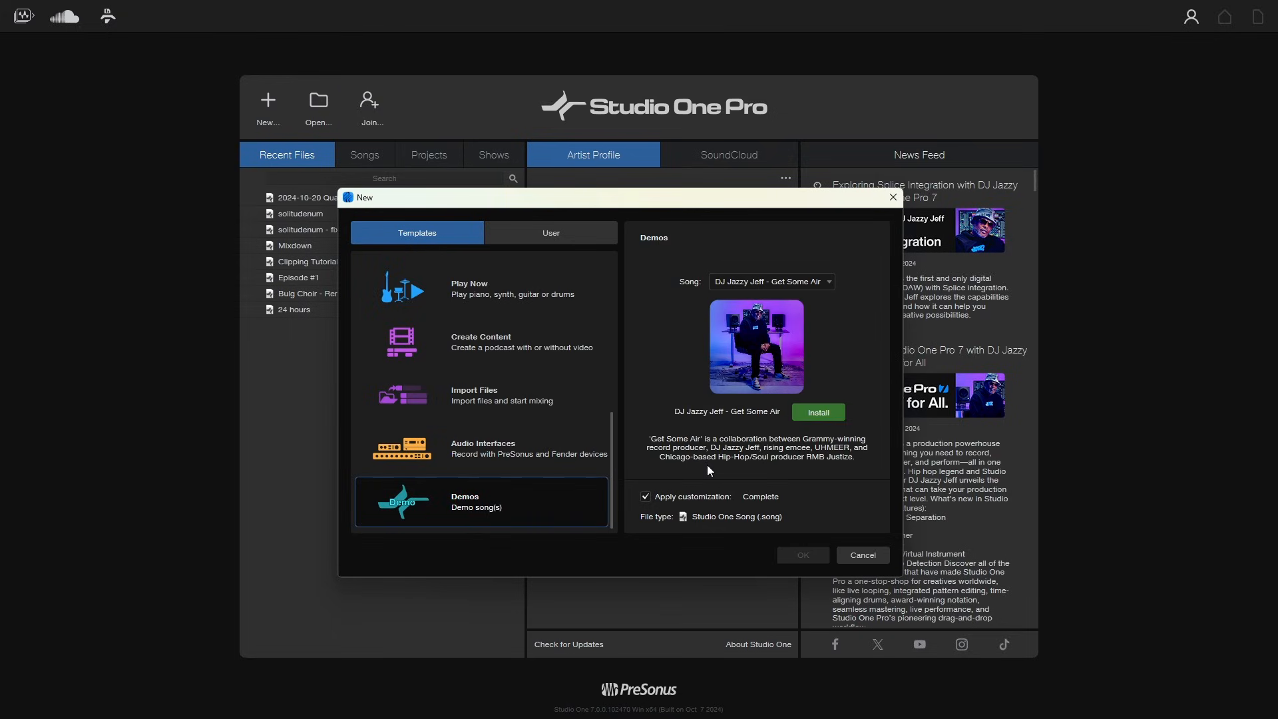
- Return to the Record and Mix template and compare the User templates with the built-in Templates list
scroll(521, 451, "up", 5)
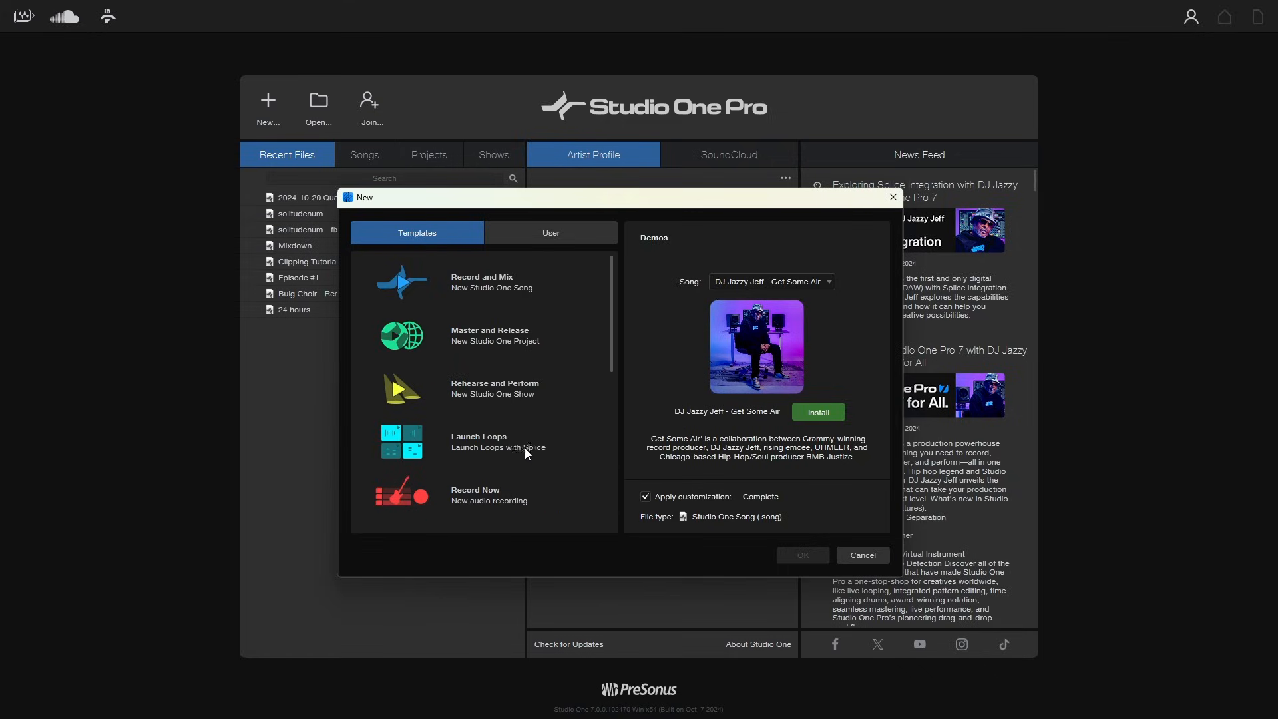
left_click(466, 287)
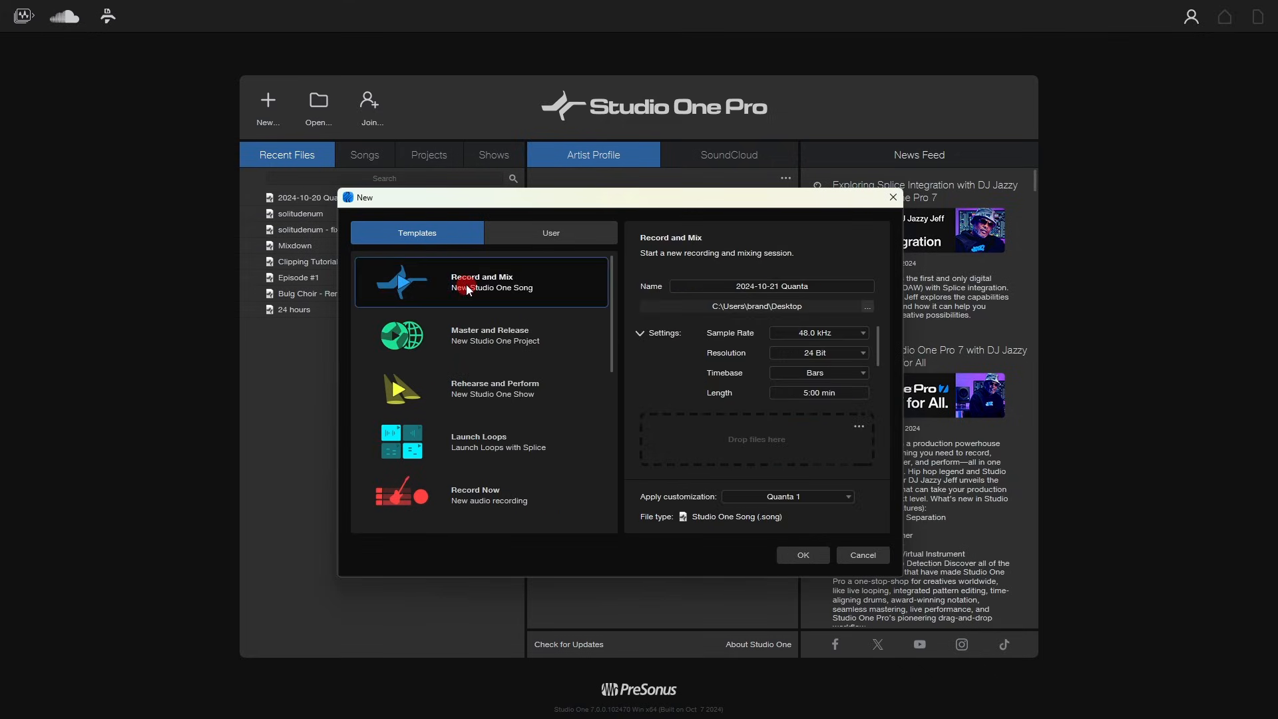
left_click(550, 230)
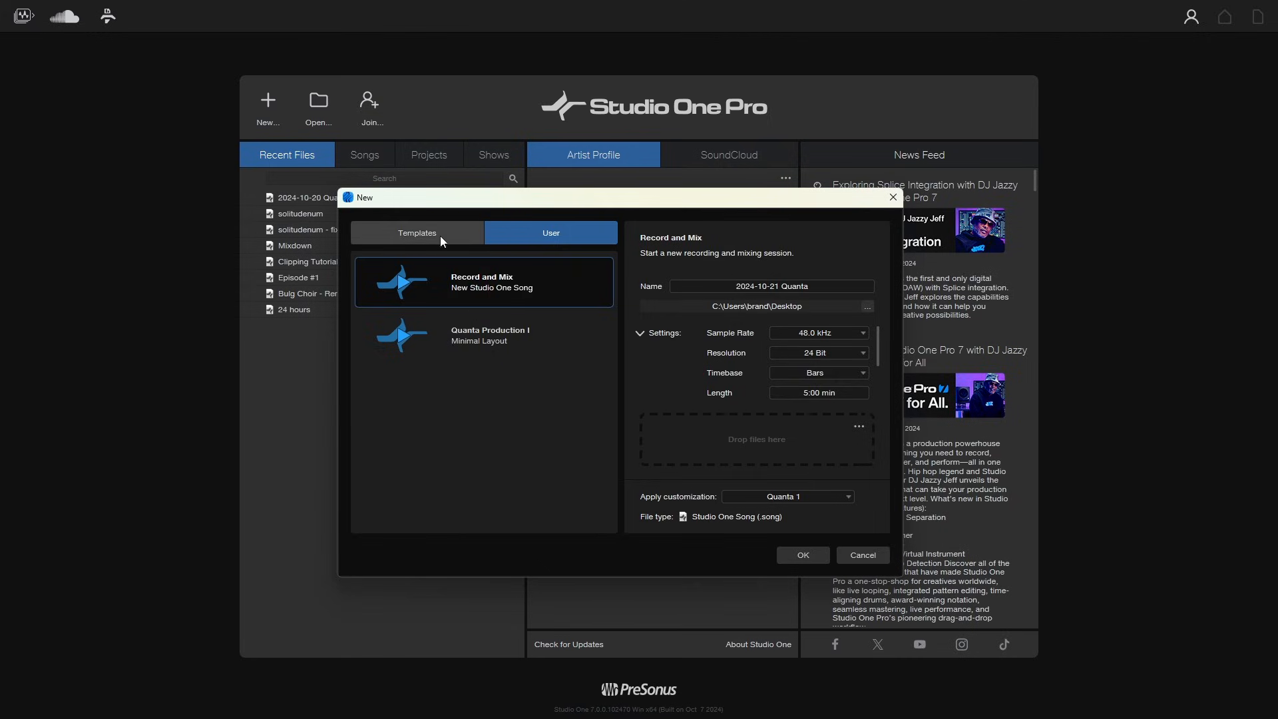
left_click(415, 234)
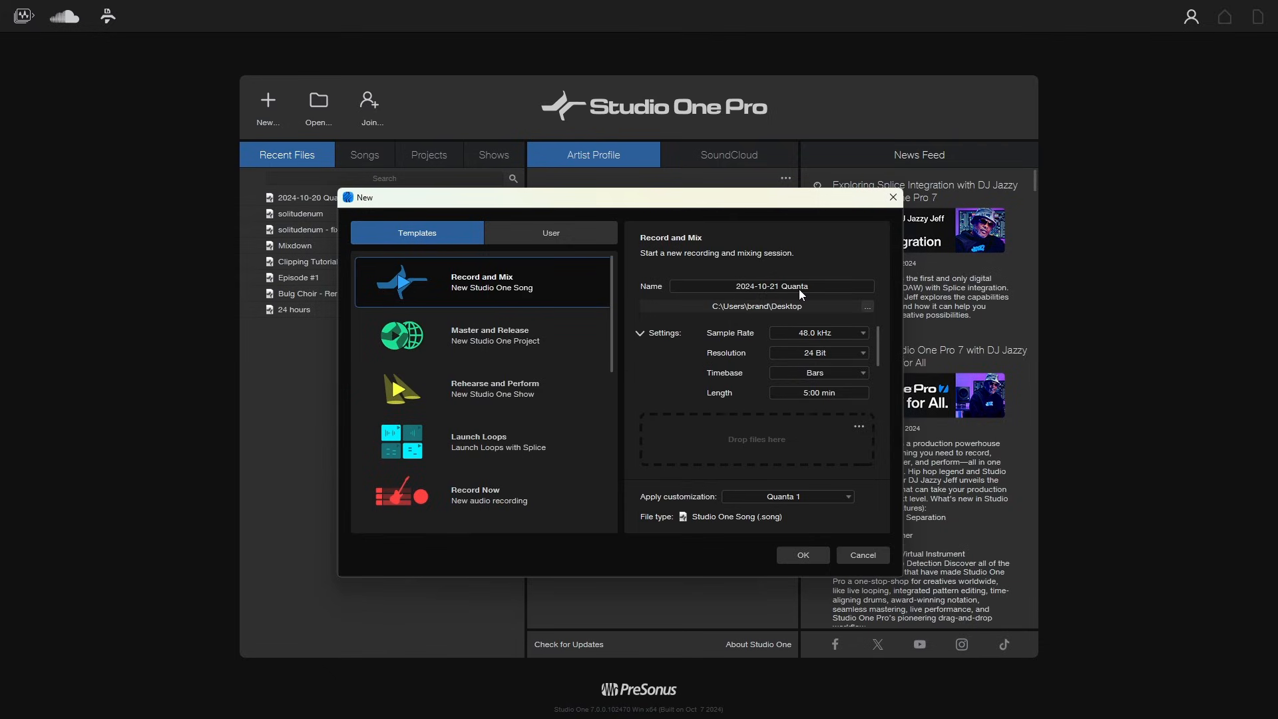
- Inspect the new song's name and save location, opening the folder picker and cancelling it
left_click_drag(659, 204, 692, 170)
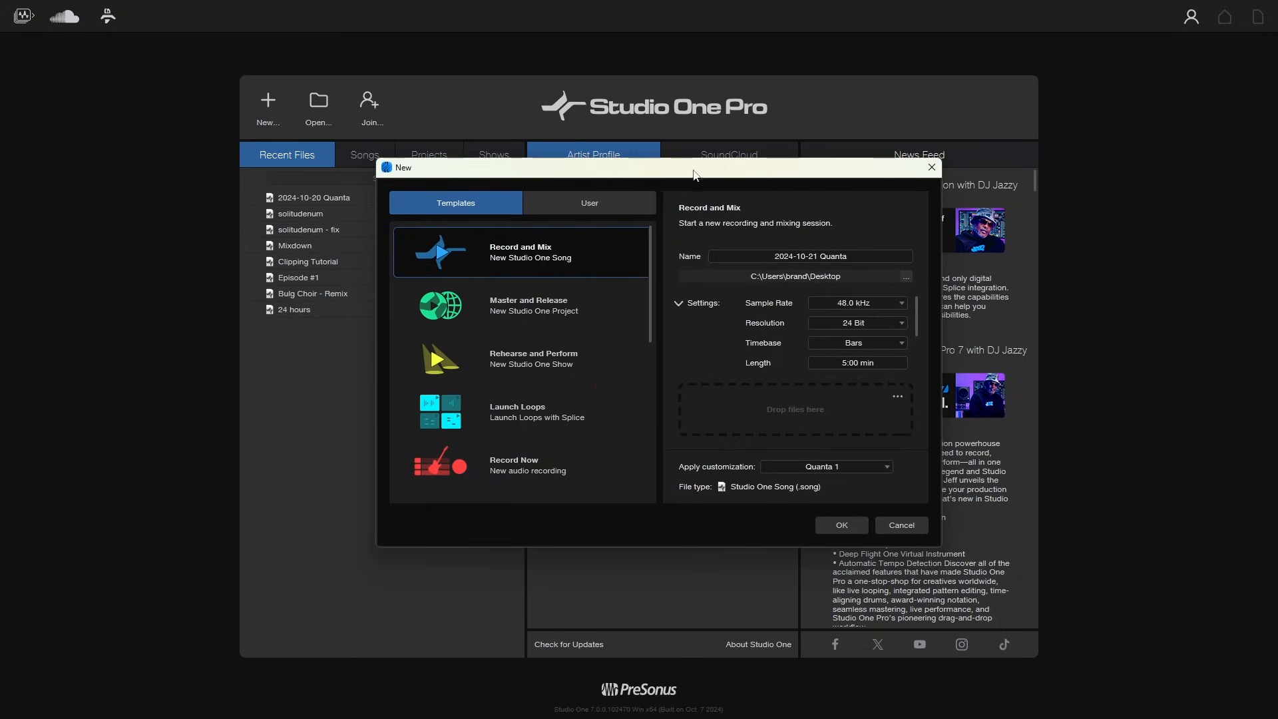
left_click(849, 257)
left_click(864, 209)
left_click(906, 277)
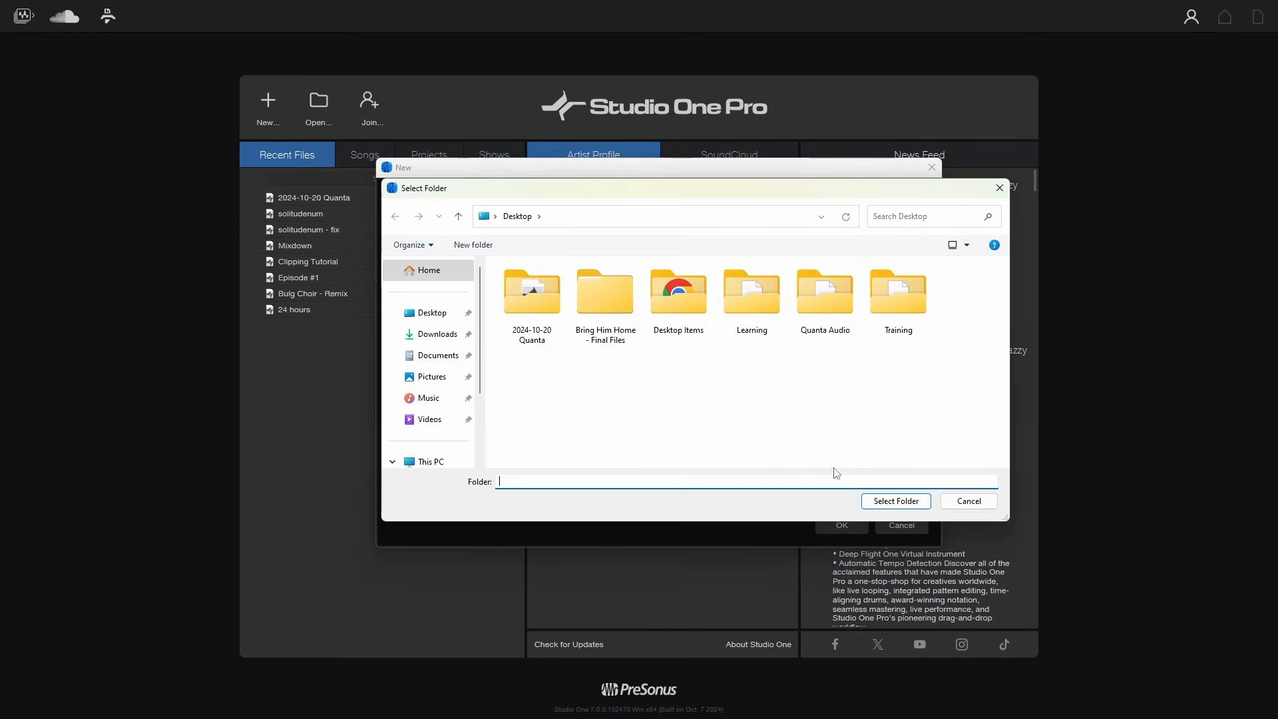
left_click(968, 499)
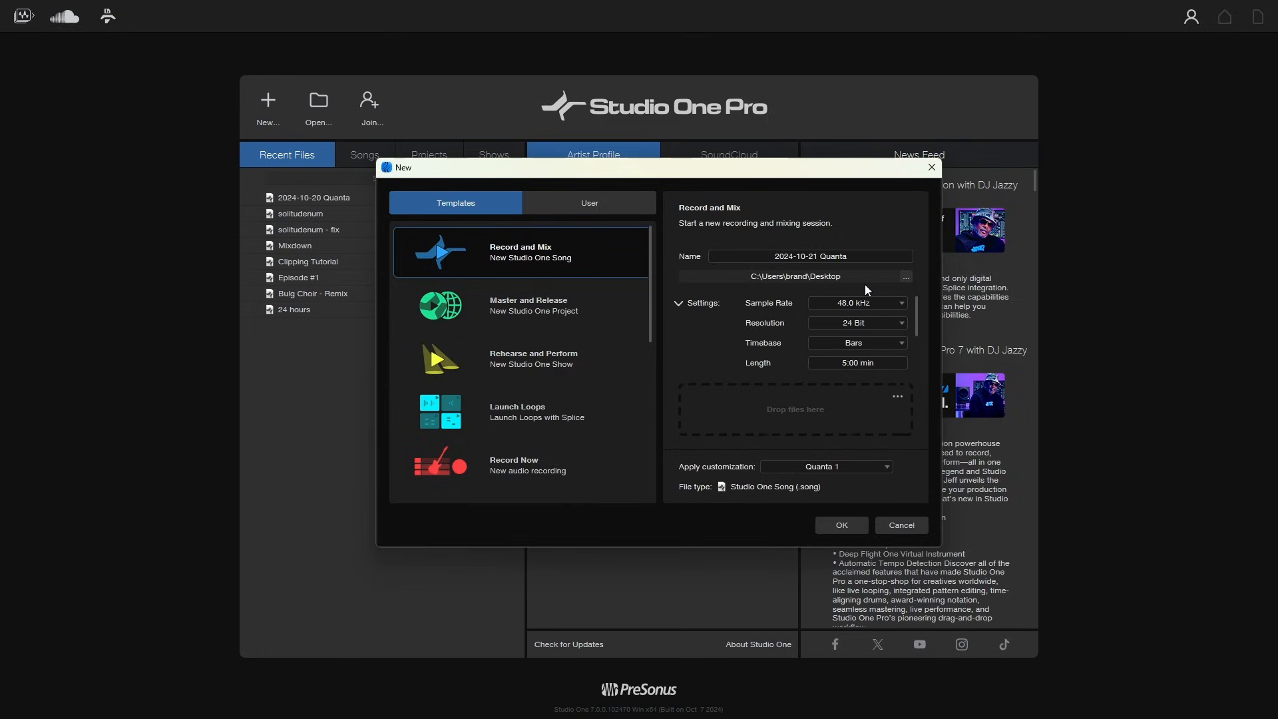
left_click_drag(647, 174, 643, 201)
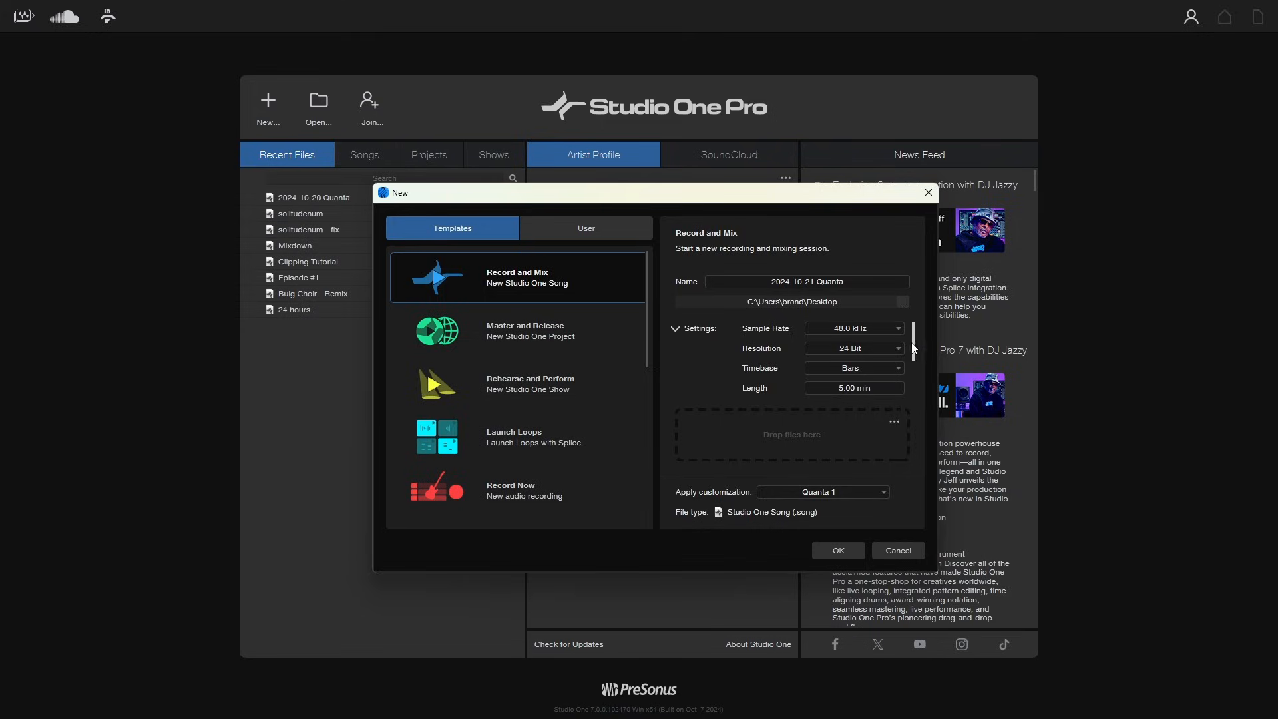
- Scroll through the Record and Mix song settings such as tempo, time signature and key signature
left_click_drag(913, 346, 914, 374)
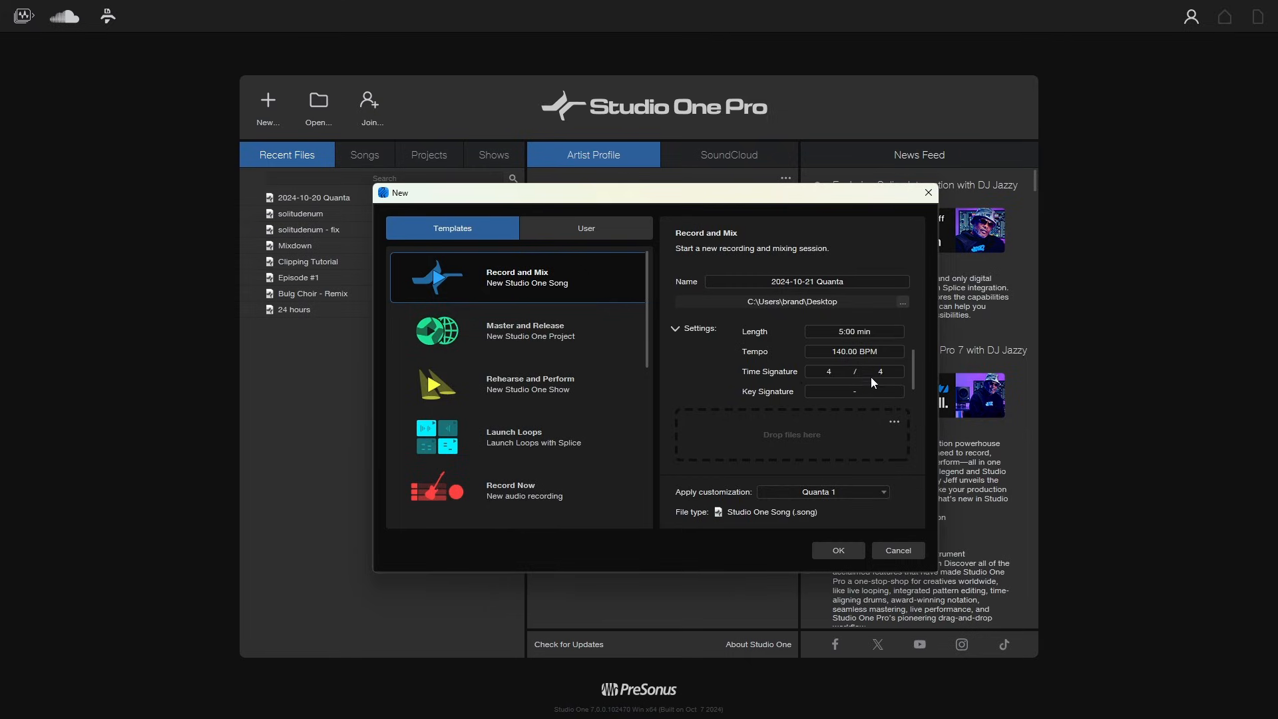
left_click_drag(916, 381, 905, 407)
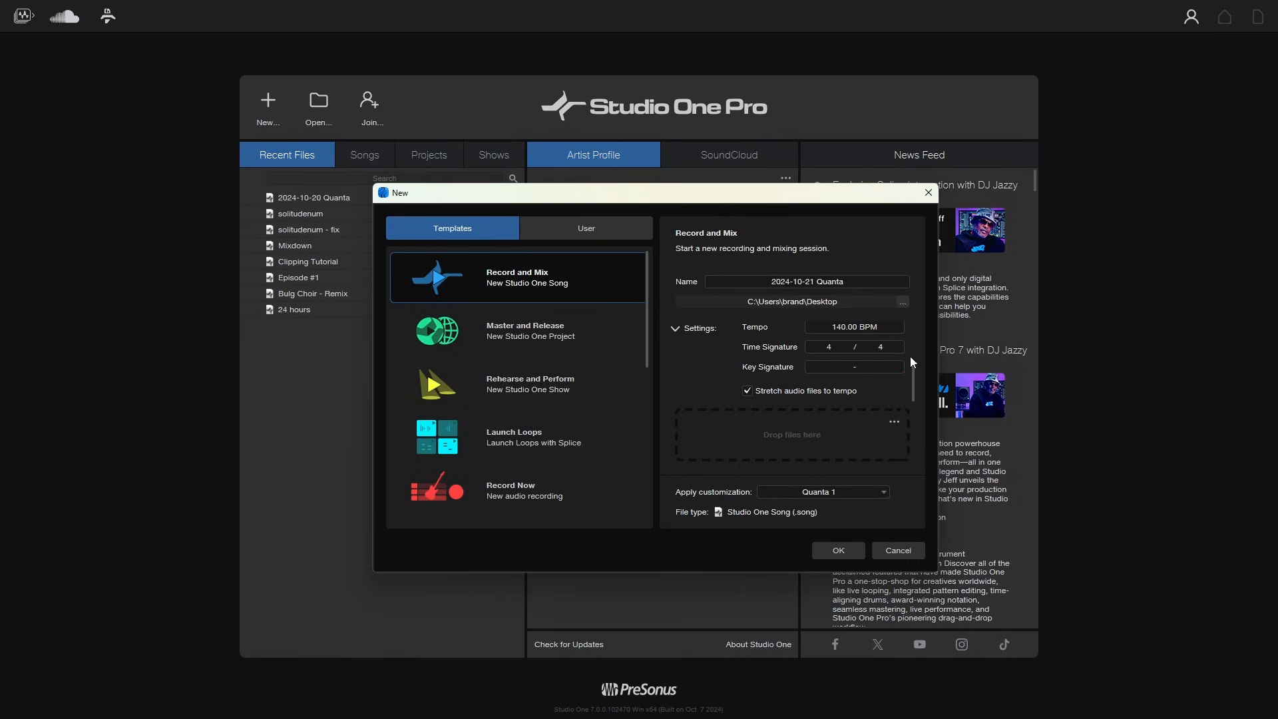
scroll(912, 362, "up", 2)
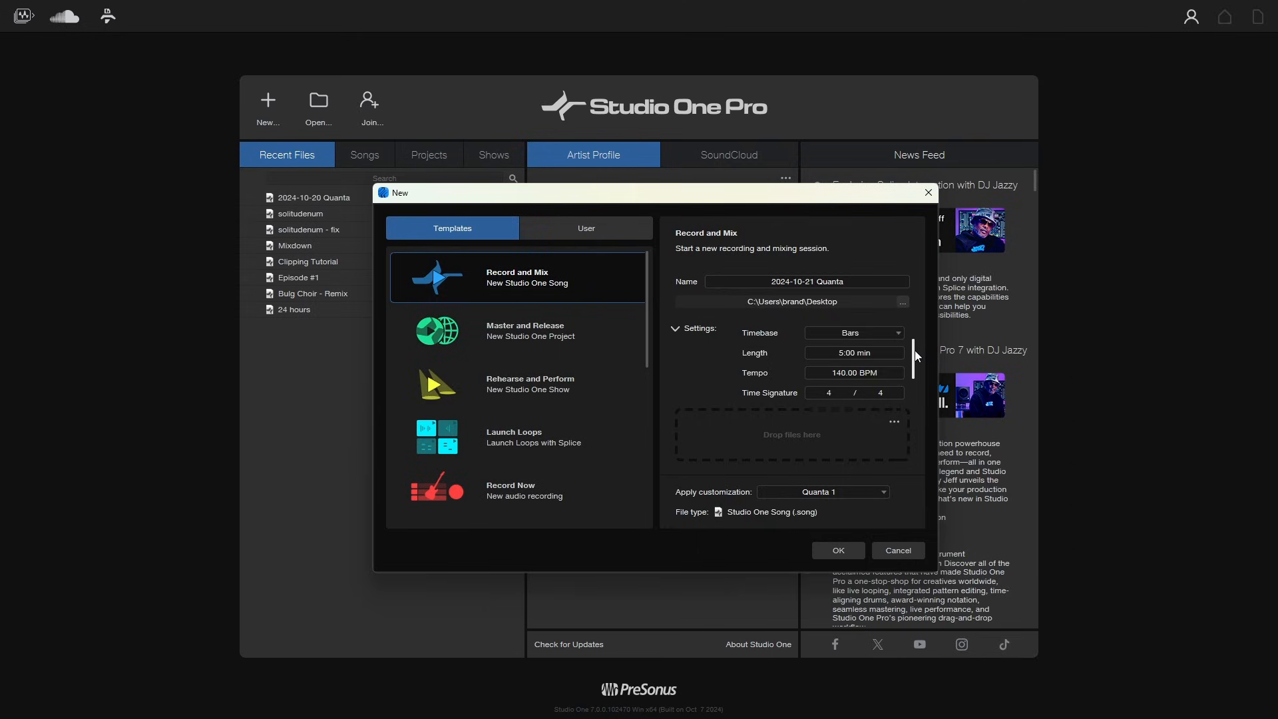
scroll(916, 356, "down", 2)
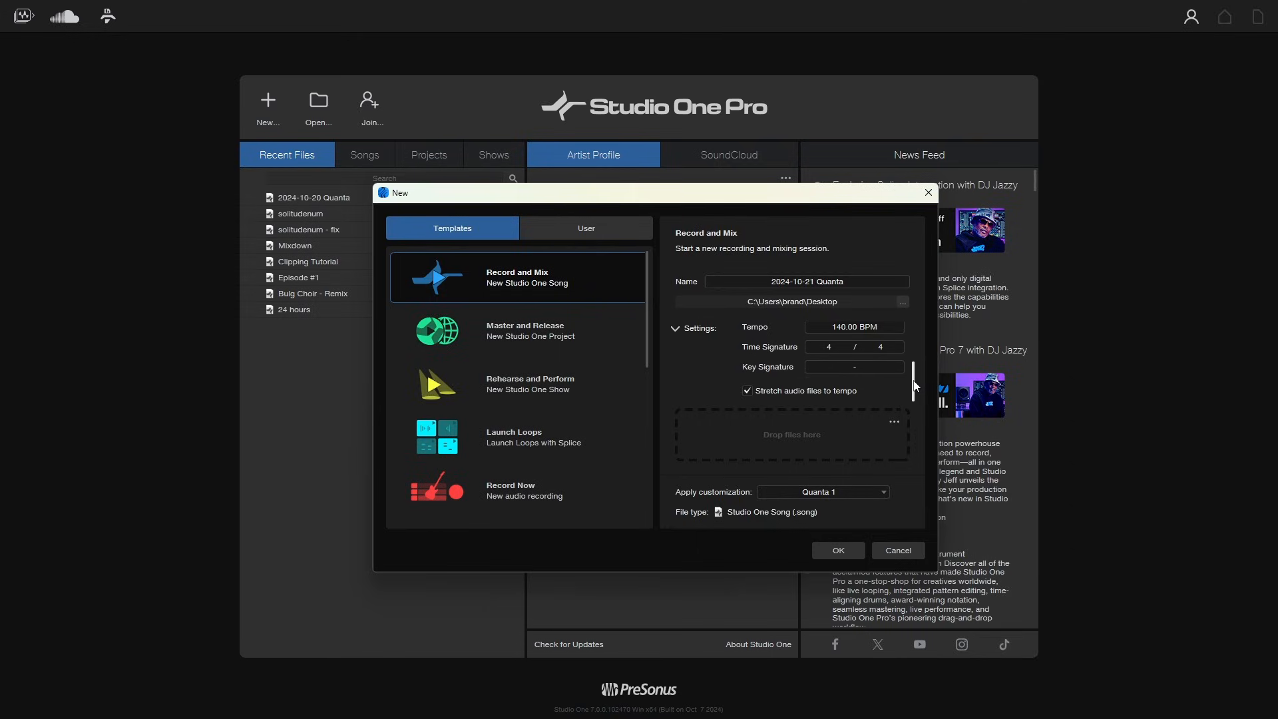
left_click_drag(915, 386, 915, 333)
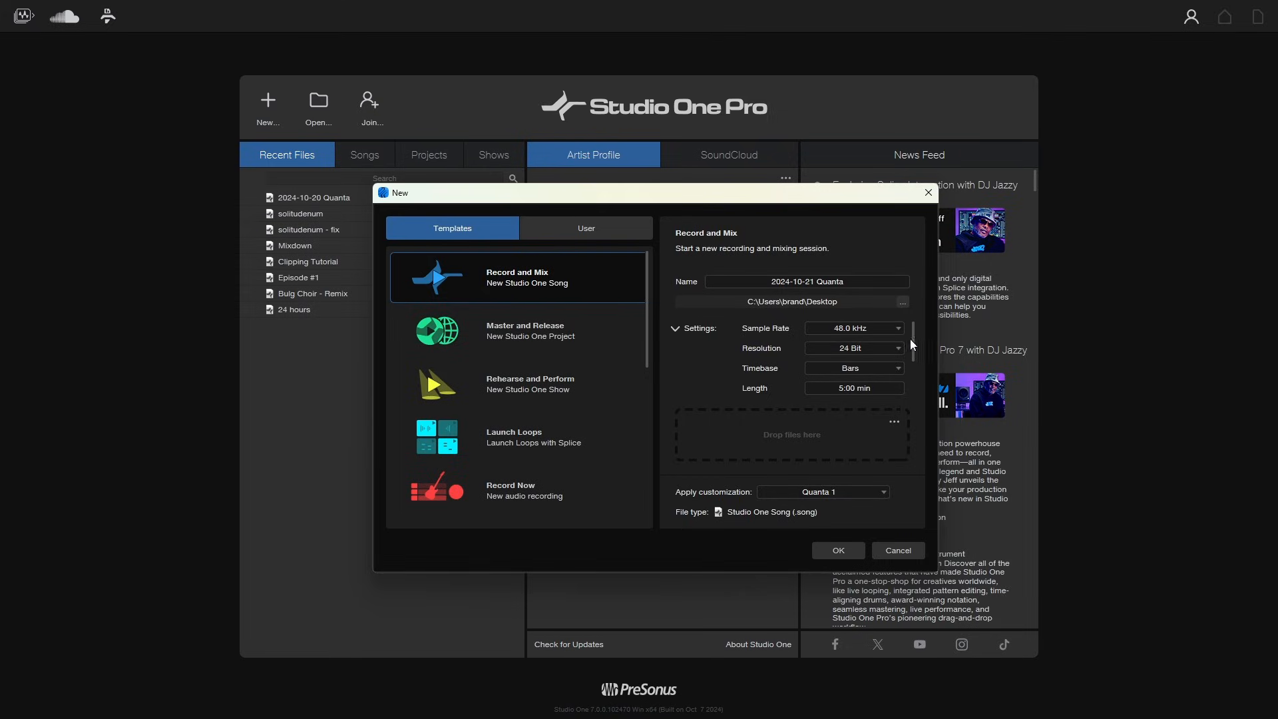
- Collapse the song settings, apply the Complete customization, and create the new Record and Mix song
mouse_move(912, 342)
left_mouse_down()
mouse_move(913, 393)
mouse_move(915, 331)
left_mouse_up()
left_click(675, 329)
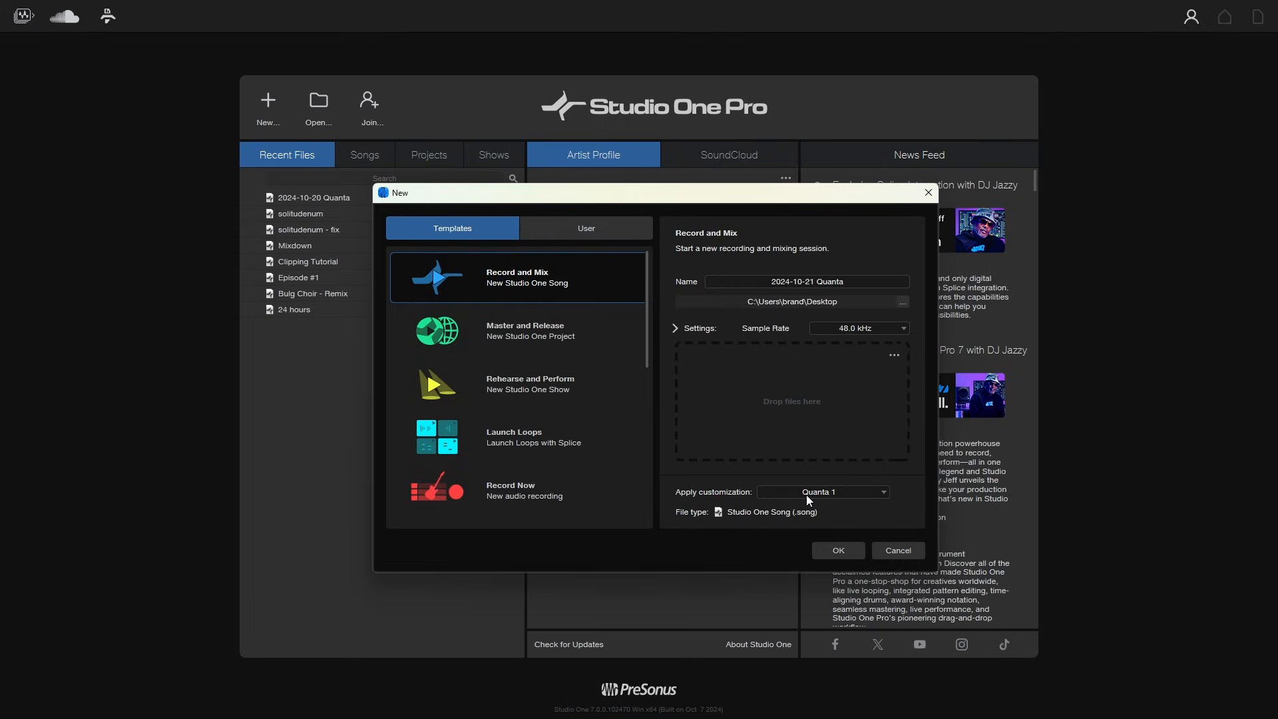
left_click(885, 494)
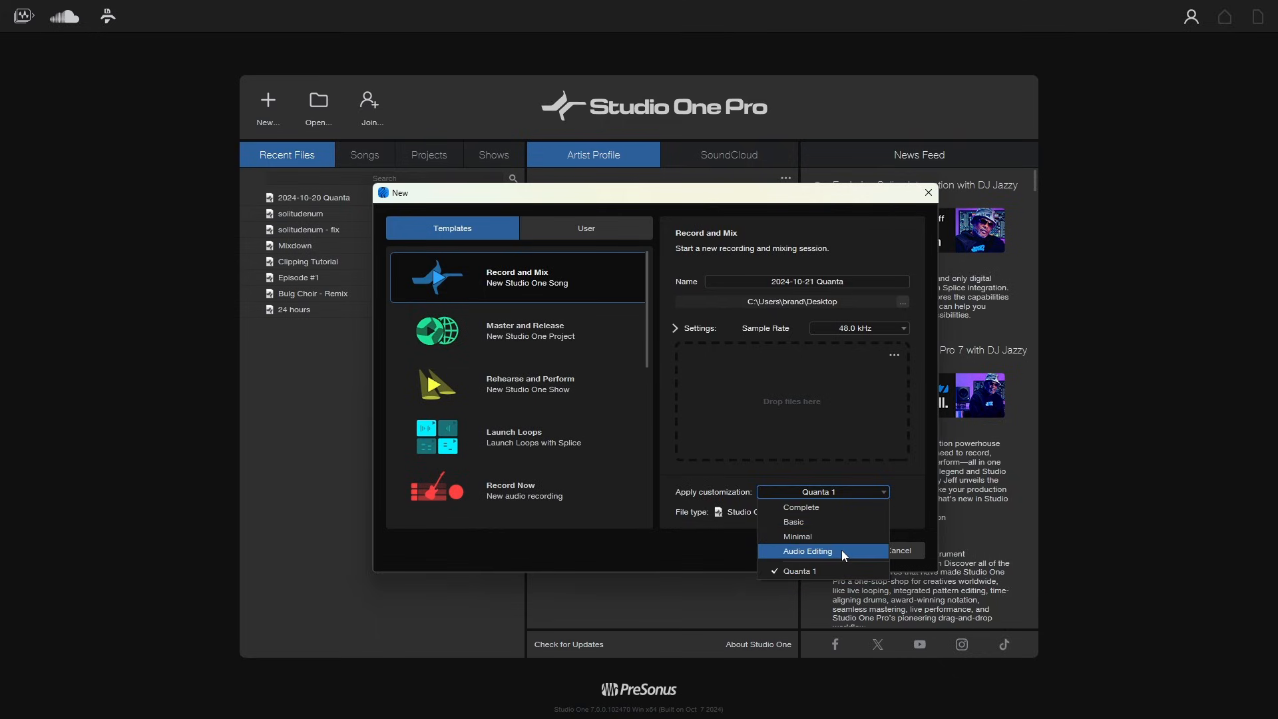
left_click(824, 508)
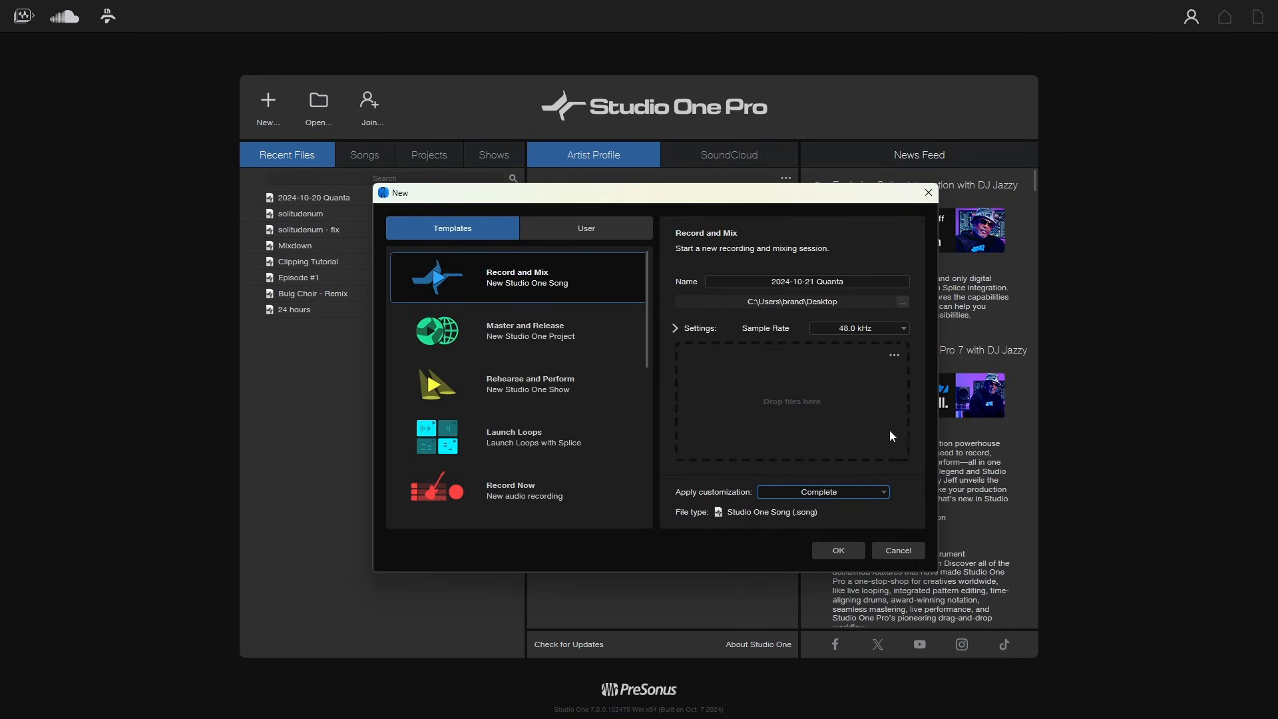
left_click(834, 553)
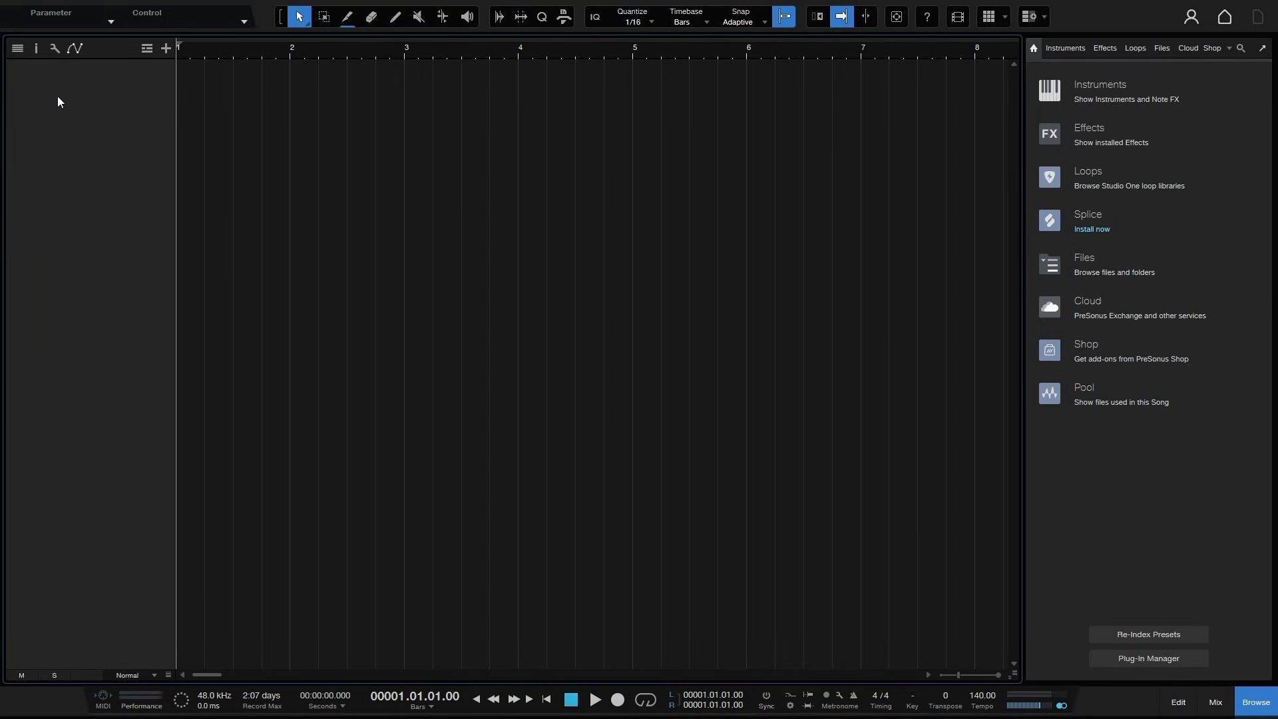
- Open and close the Inspector and the Track List panels to see the arrangement layout
left_click(36, 48)
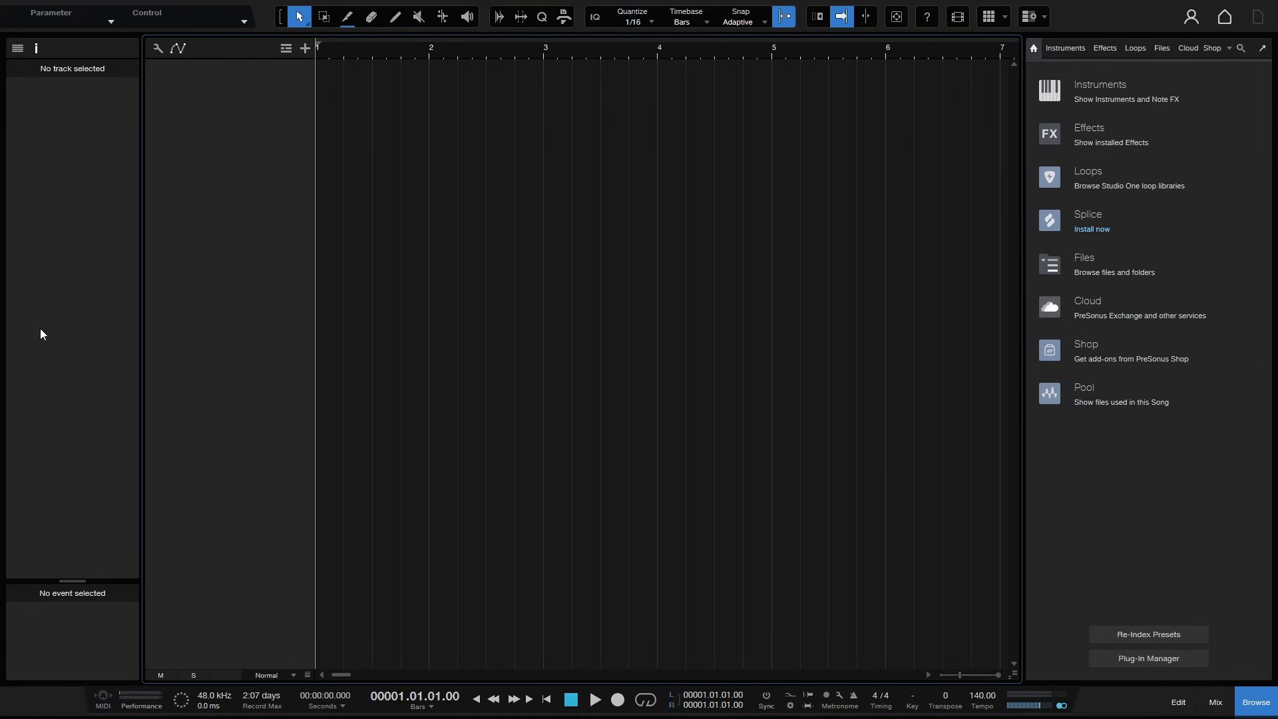
left_click(18, 48)
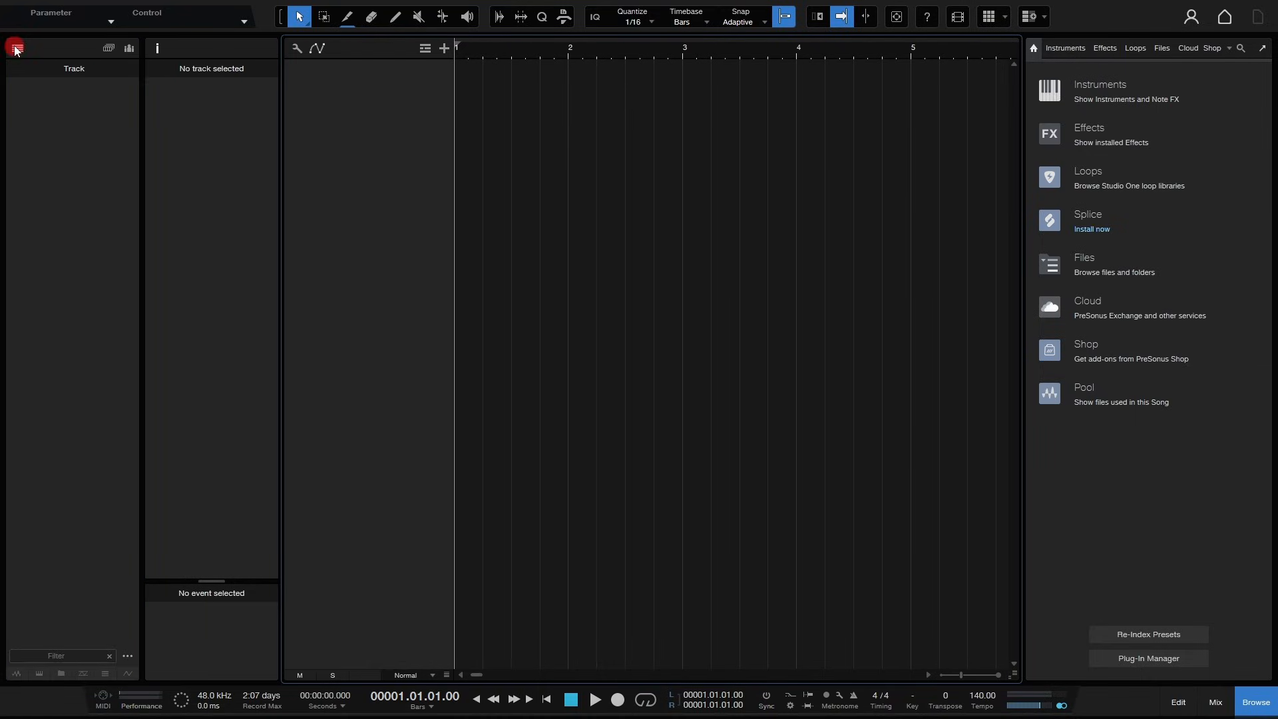
left_click(17, 48)
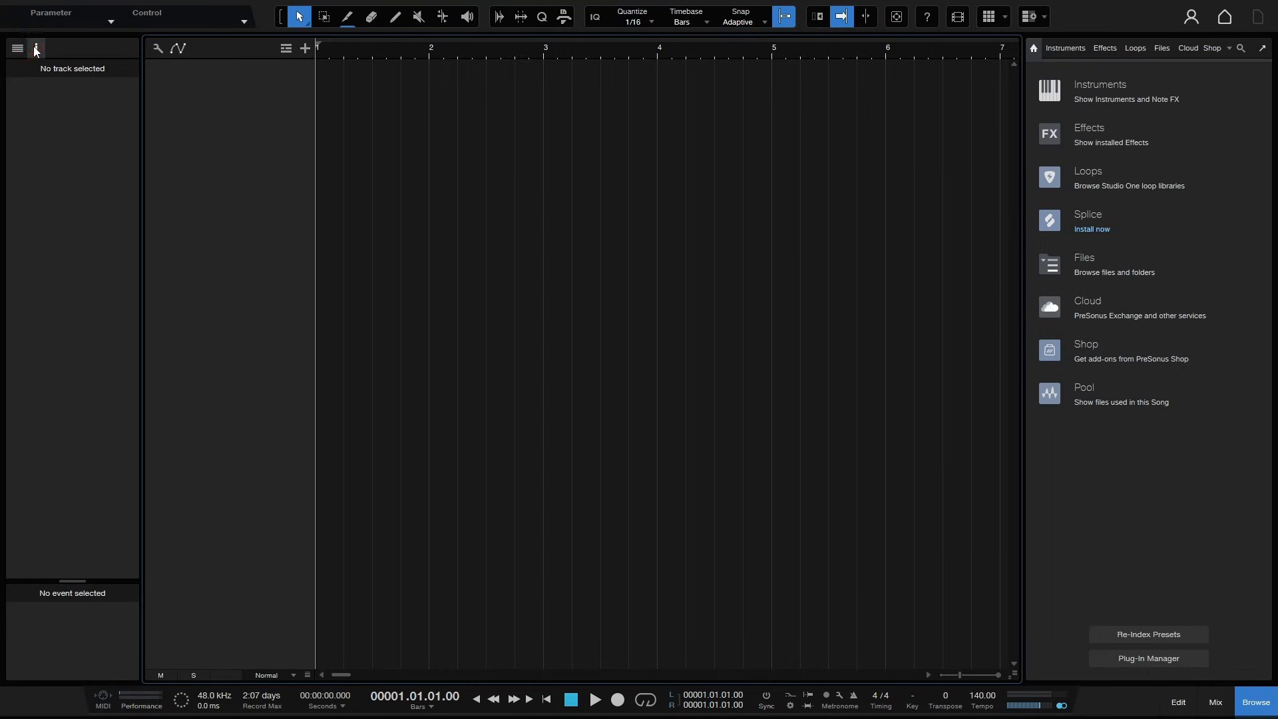
left_click(35, 50)
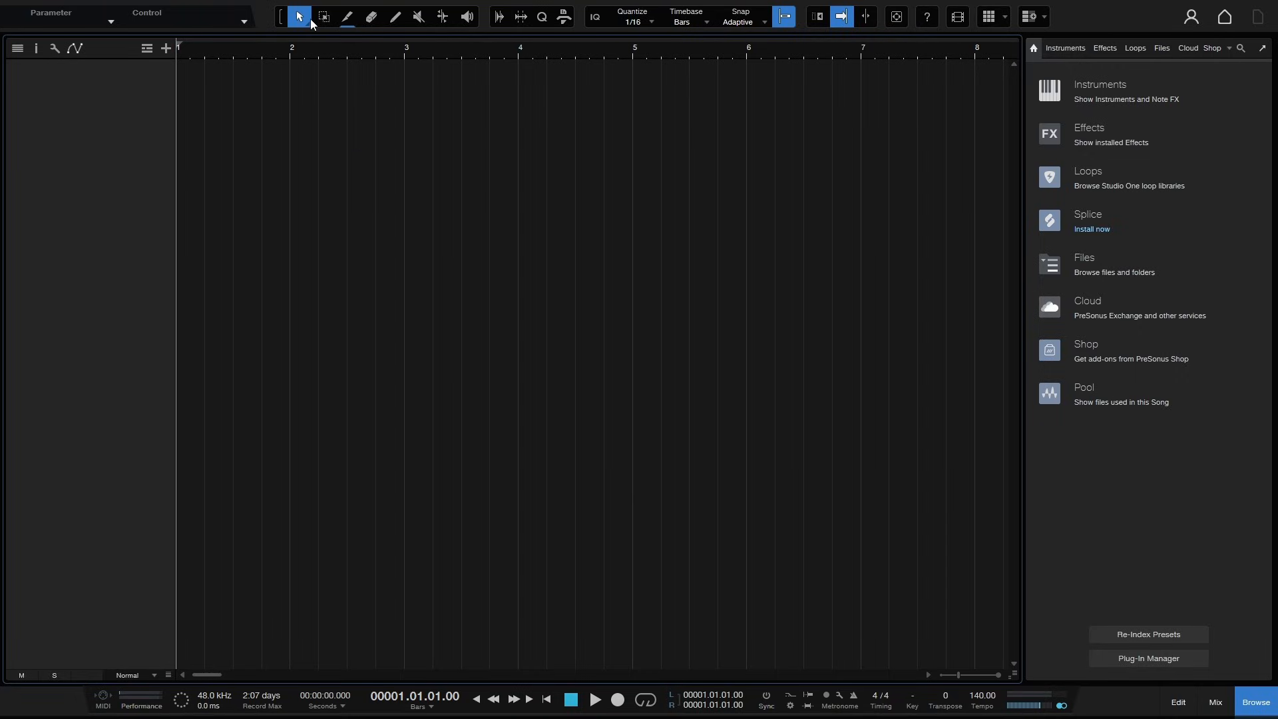
- Try each editing tool in turn, ending on the Arrow tool
left_click(396, 18)
left_click(371, 18)
left_click(347, 17)
left_click(301, 17)
key("2")
key("3")
key("4")
key("5")
key("6")
key("7")
key("8")
key("1")
- Open and close the Audio Bend, Strip Silence, Quantize and Macro panels one after another
left_click(498, 18)
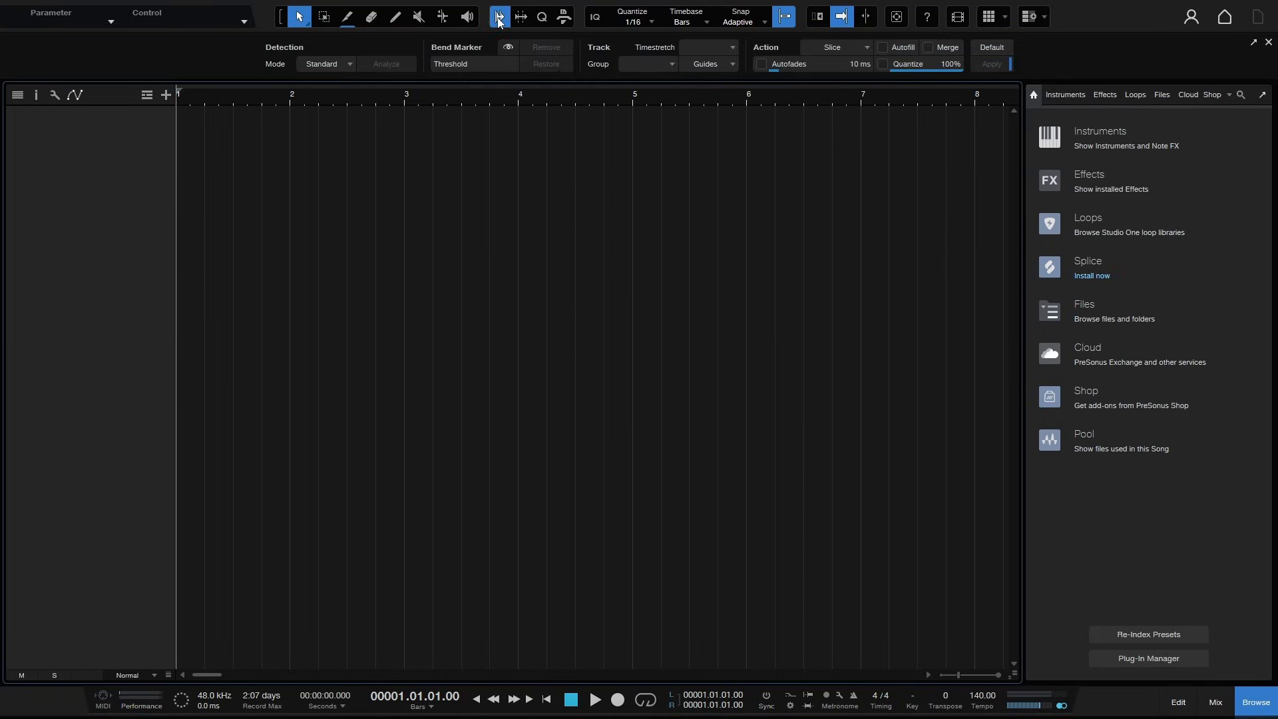
left_click(499, 18)
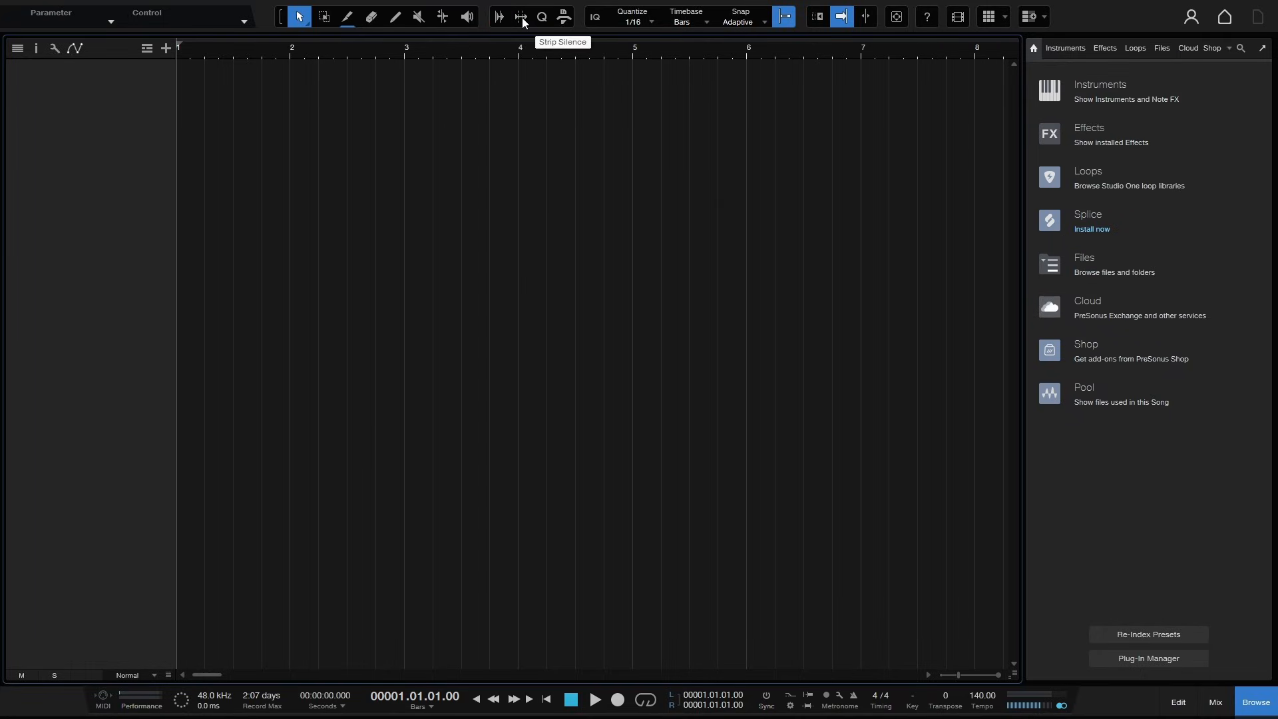
left_click(522, 17)
left_click(522, 17)
left_click(541, 22)
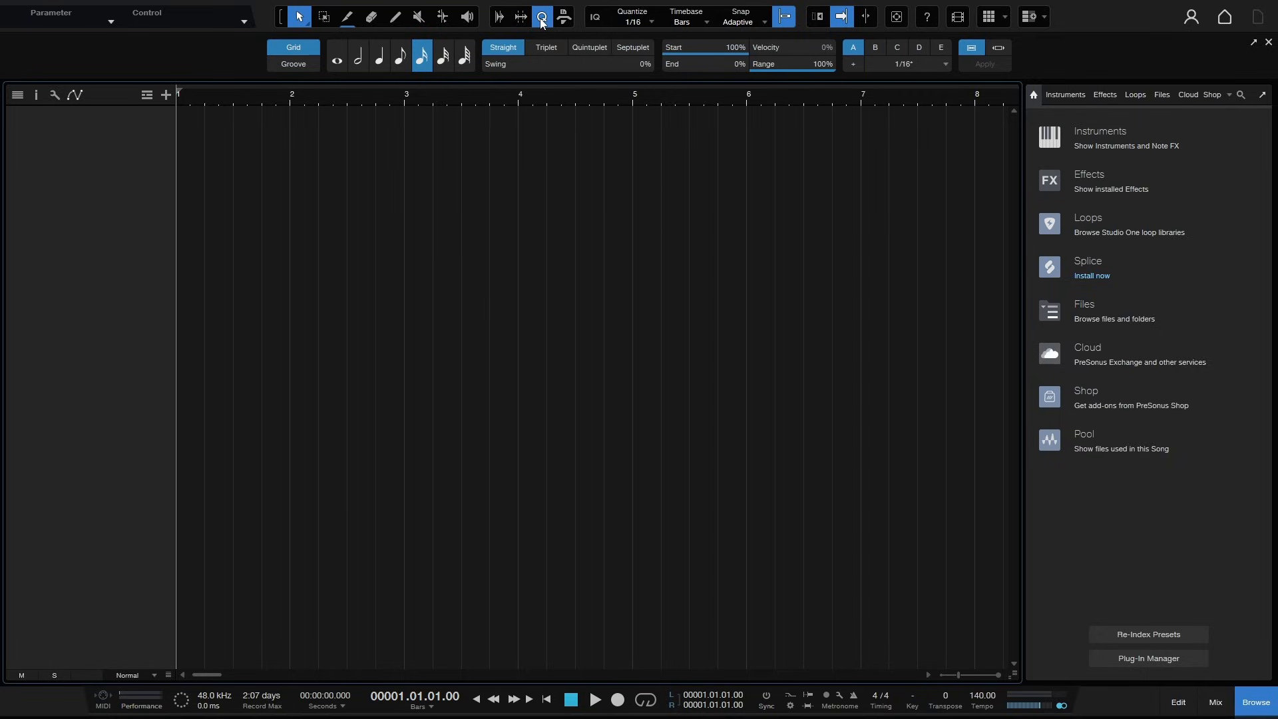
left_click(542, 20)
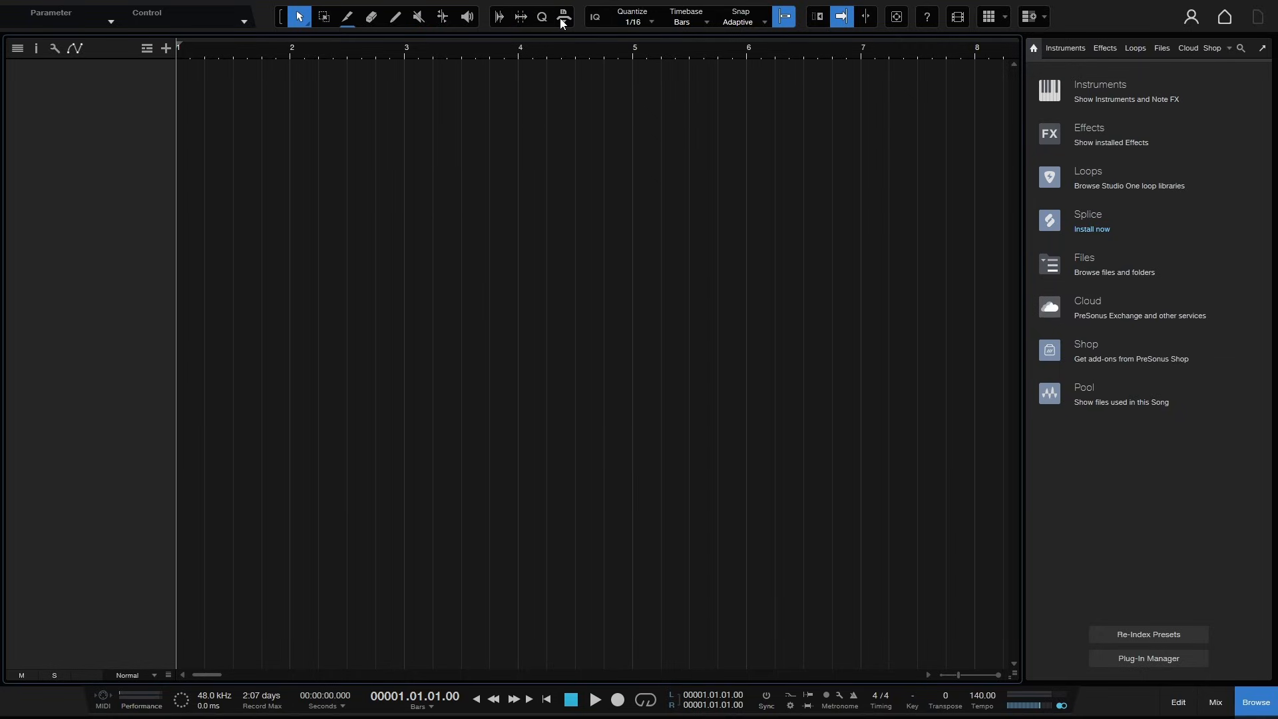
left_click(563, 20)
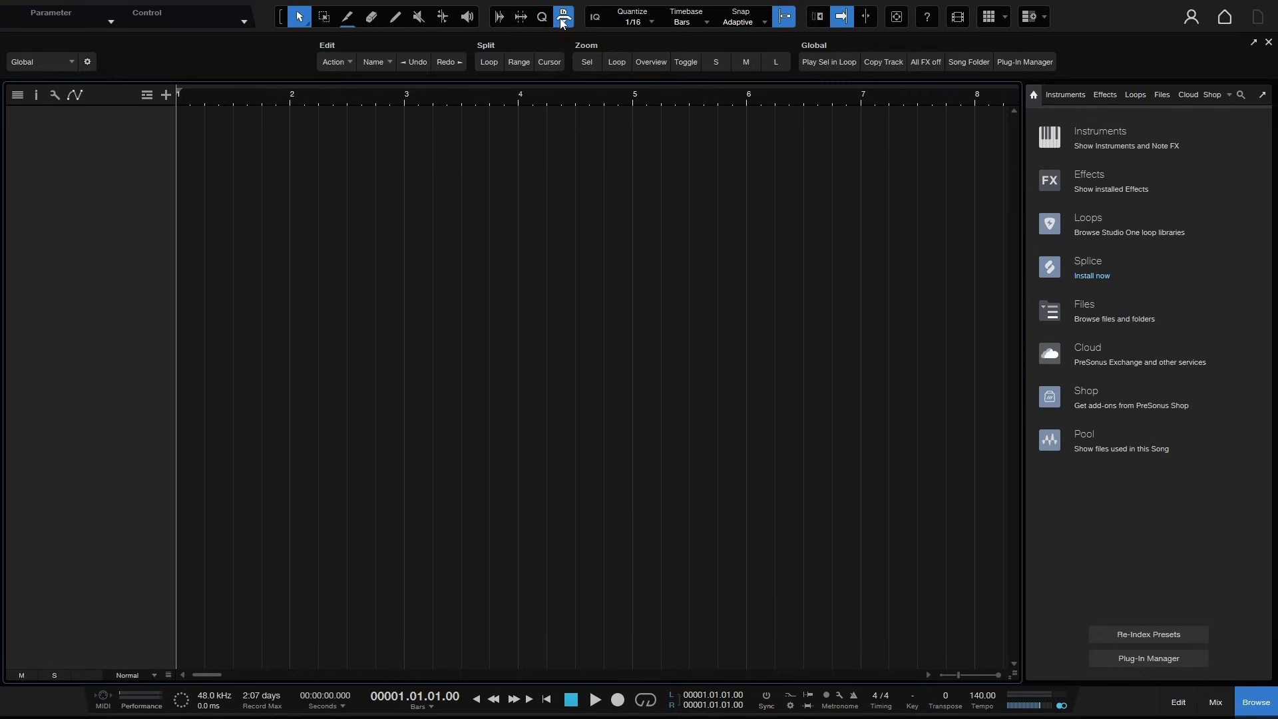
left_click(563, 18)
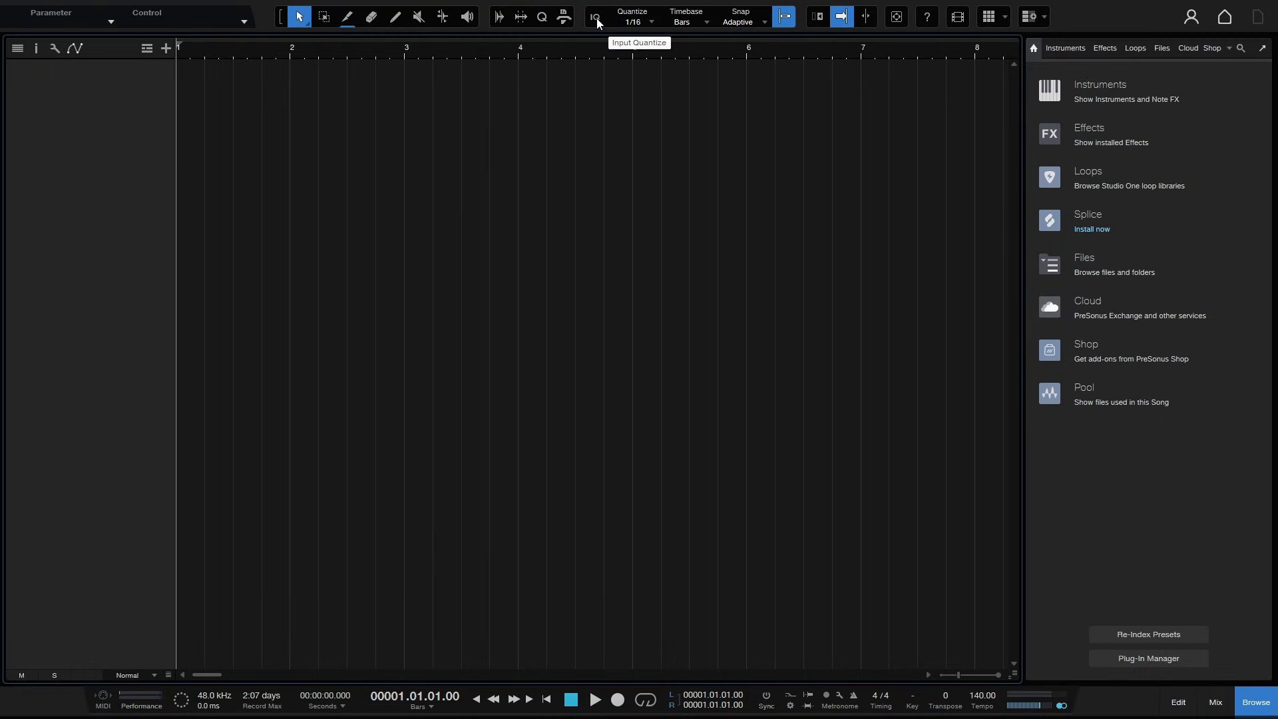
- Set the quantize value to 1/4
left_click(596, 18)
left_click(653, 23)
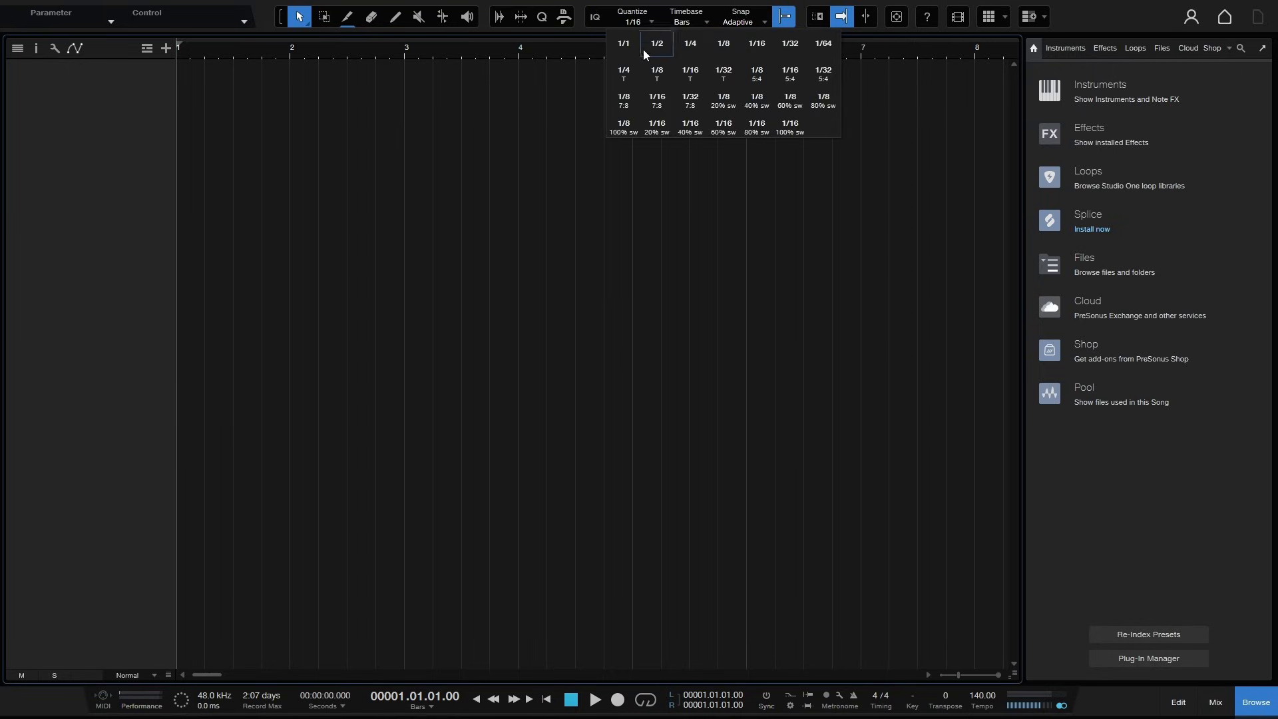
left_click(693, 46)
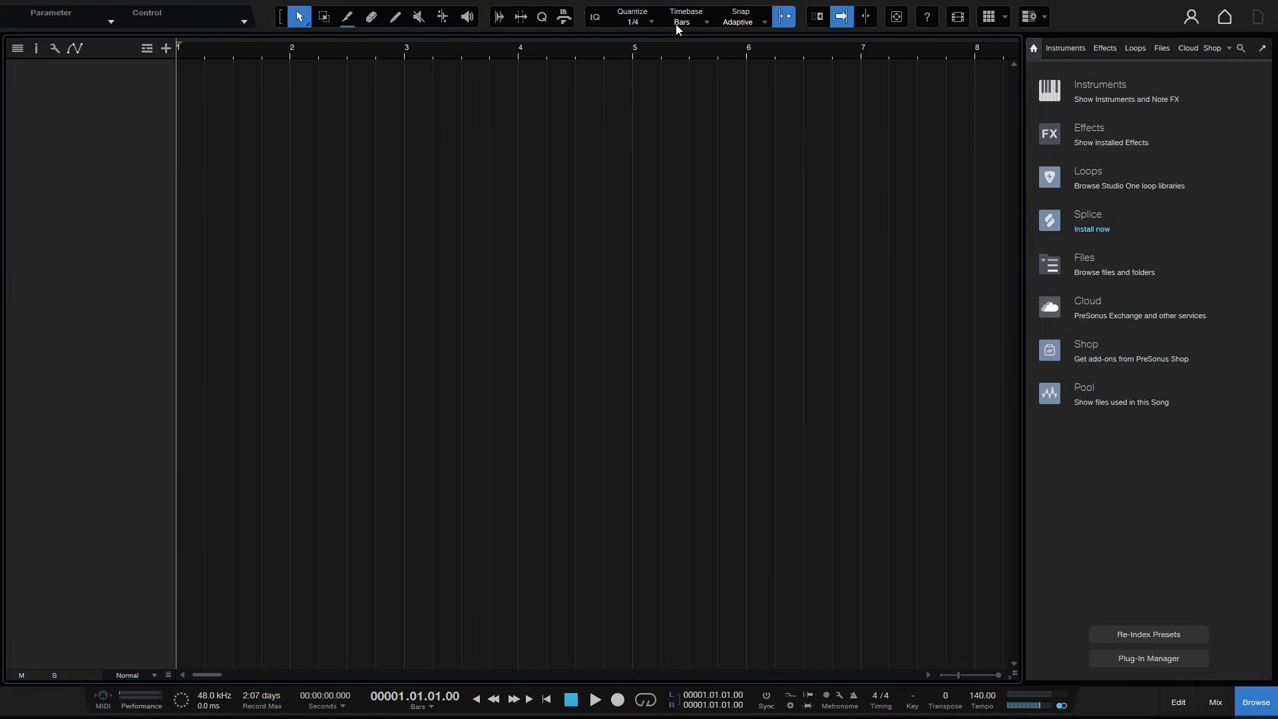
- Review the Timebase and Snap option menus without changing them
left_click(704, 21)
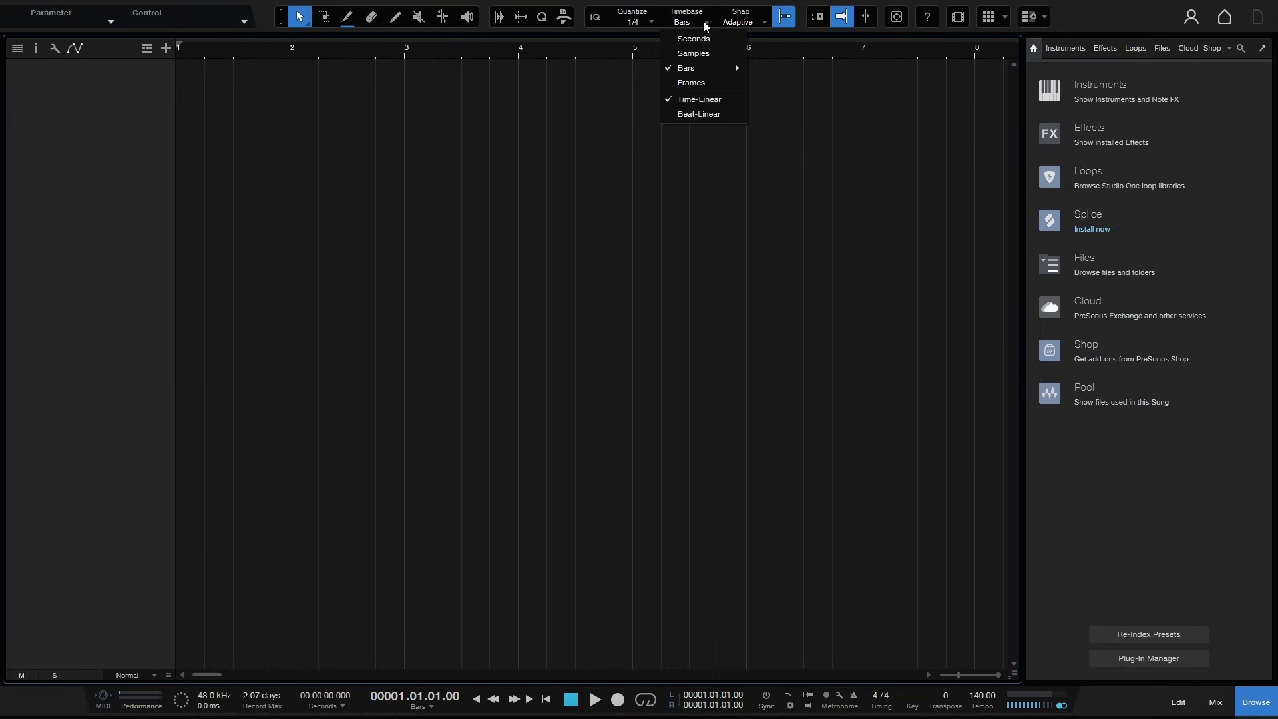
left_click(597, 131)
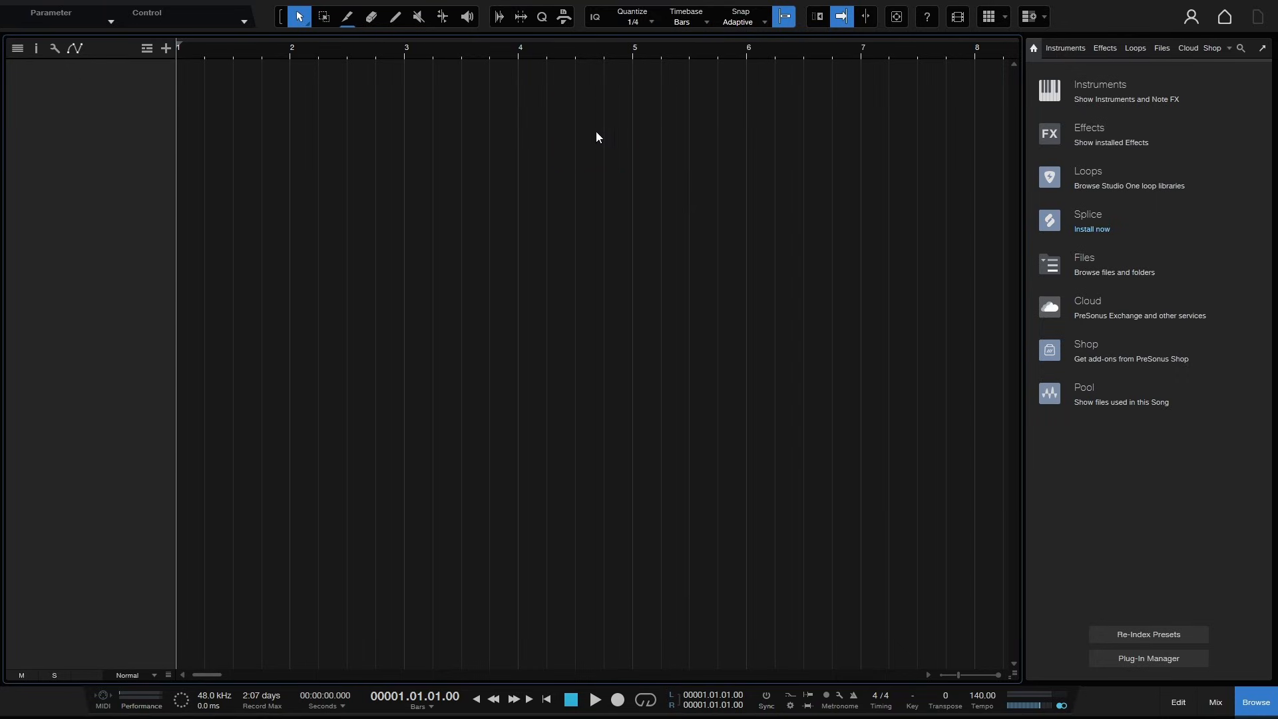
left_click(765, 24)
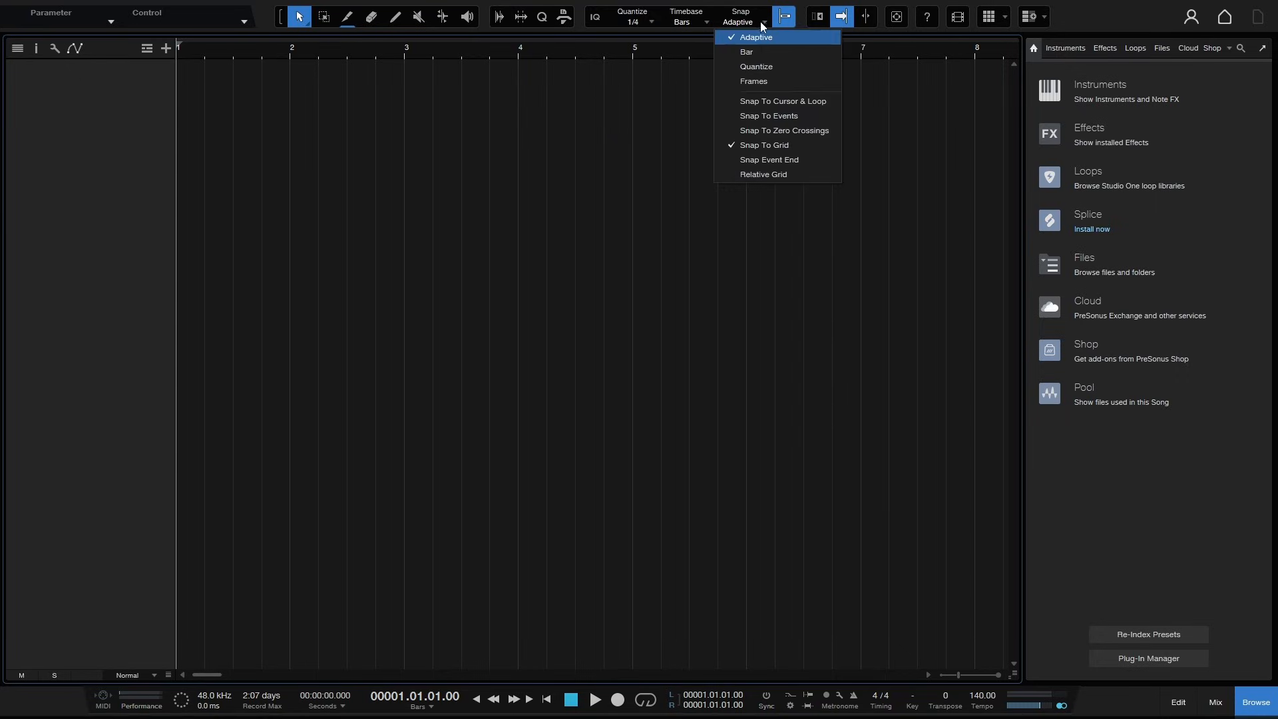
left_click(647, 100)
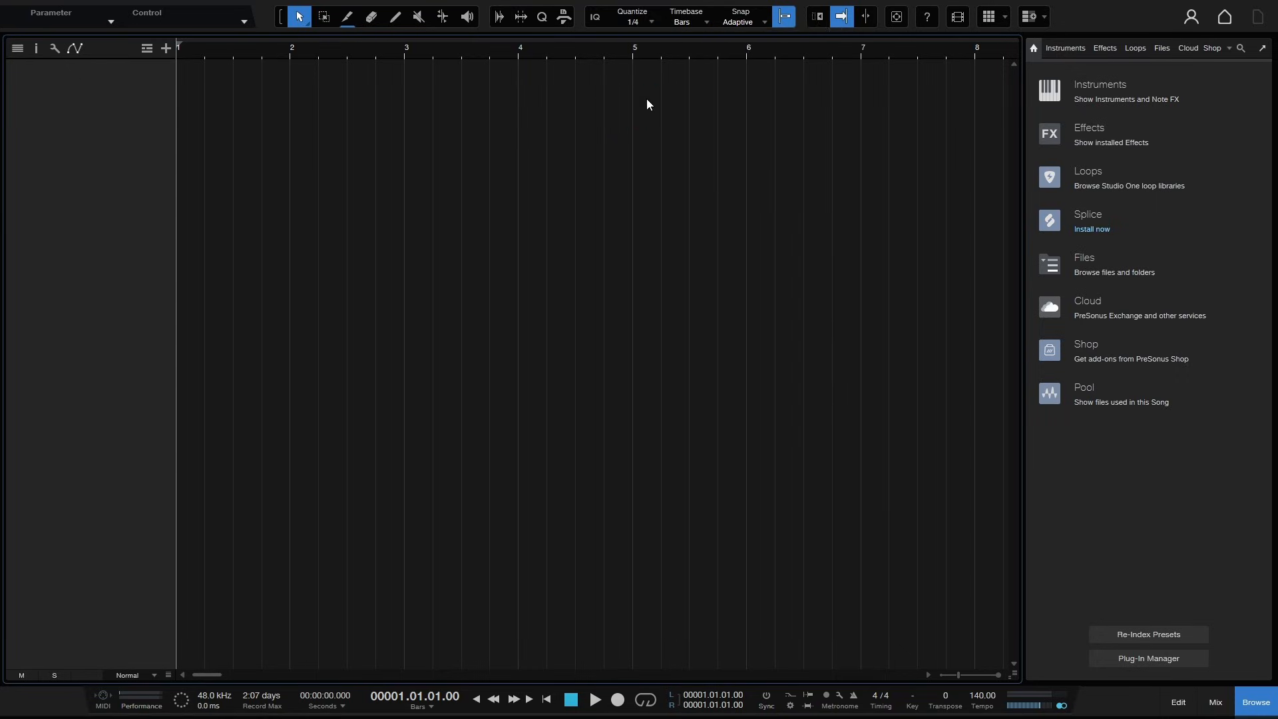
left_click(786, 17)
- Toggle the help info view, then open and close the Video Player
left_click(927, 17)
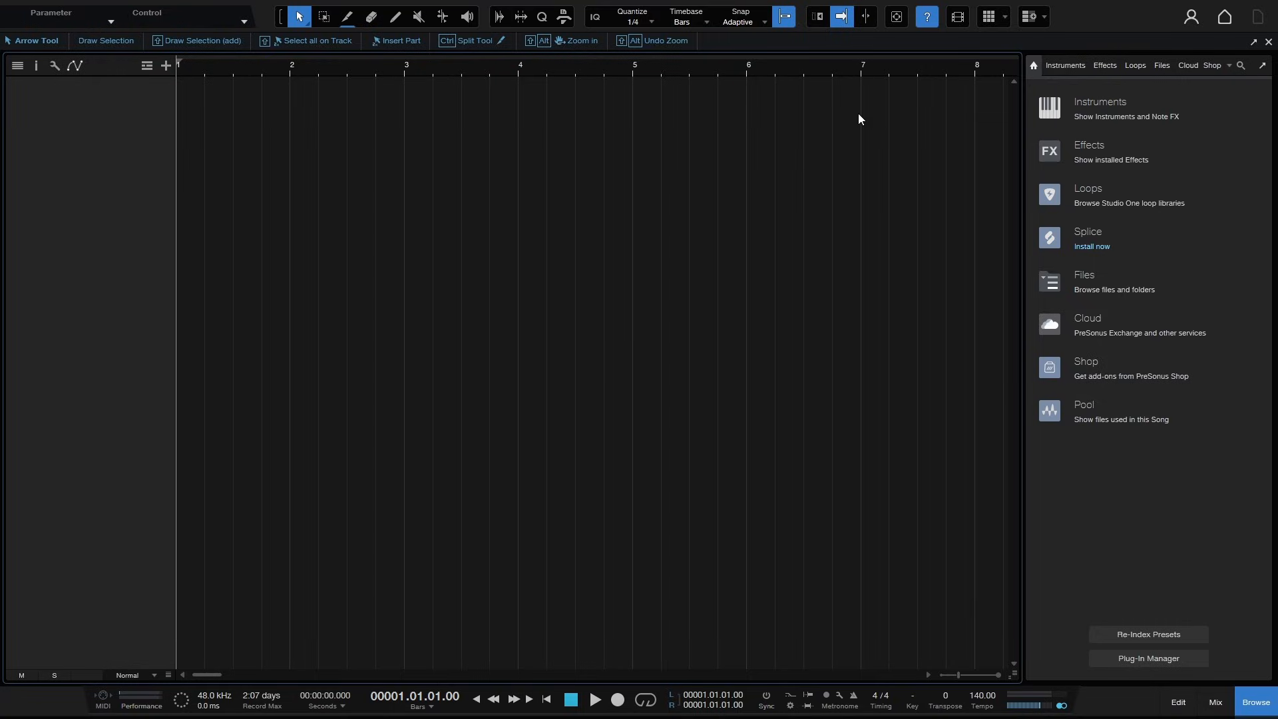
left_click(926, 17)
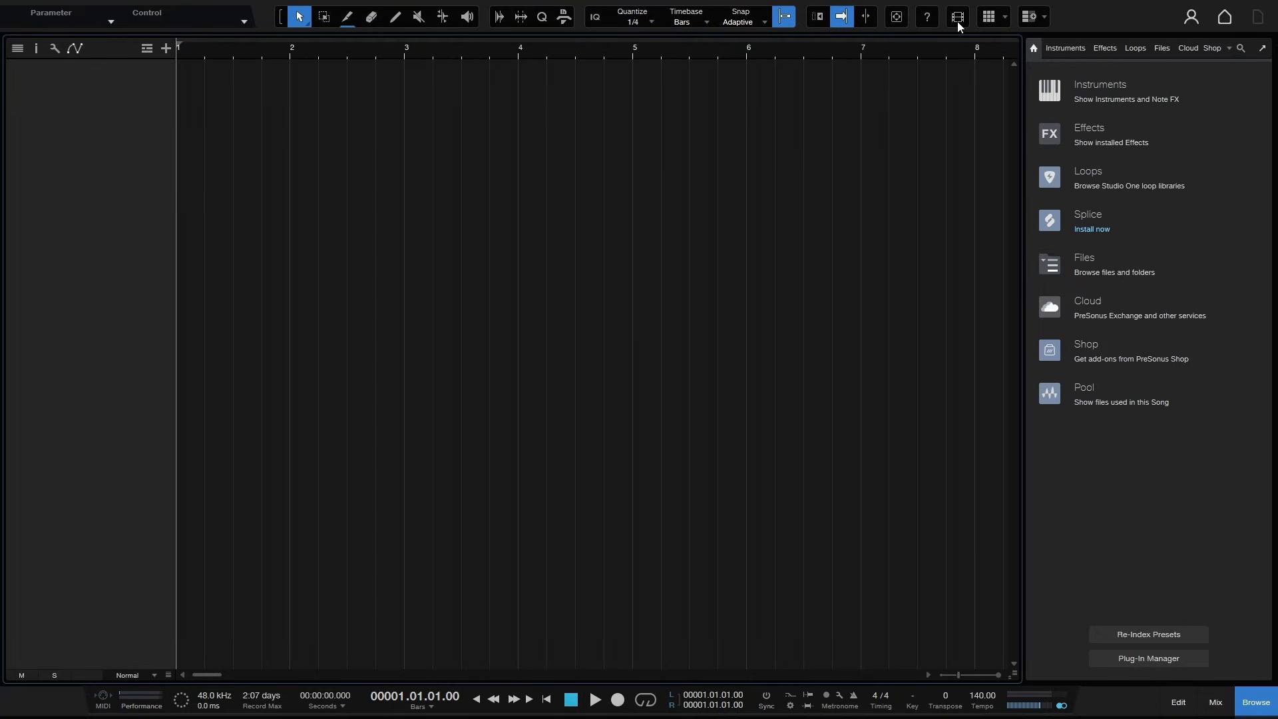
left_click(958, 20)
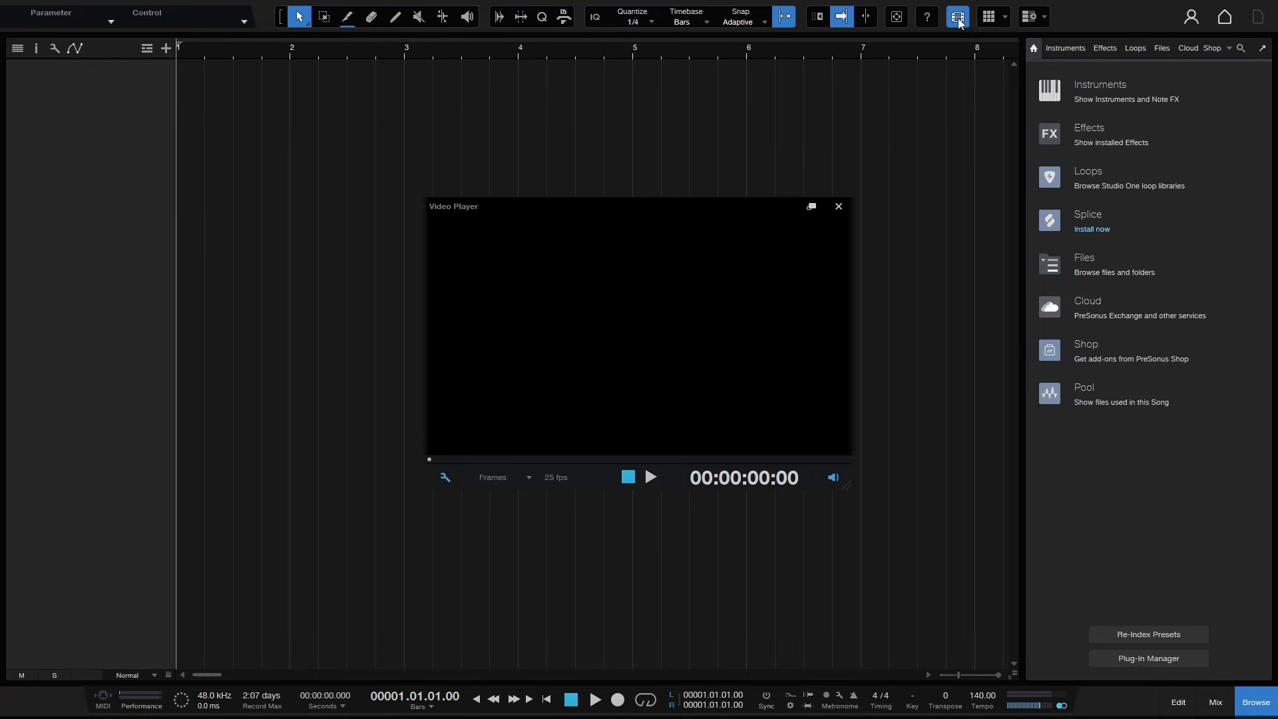
left_click(838, 208)
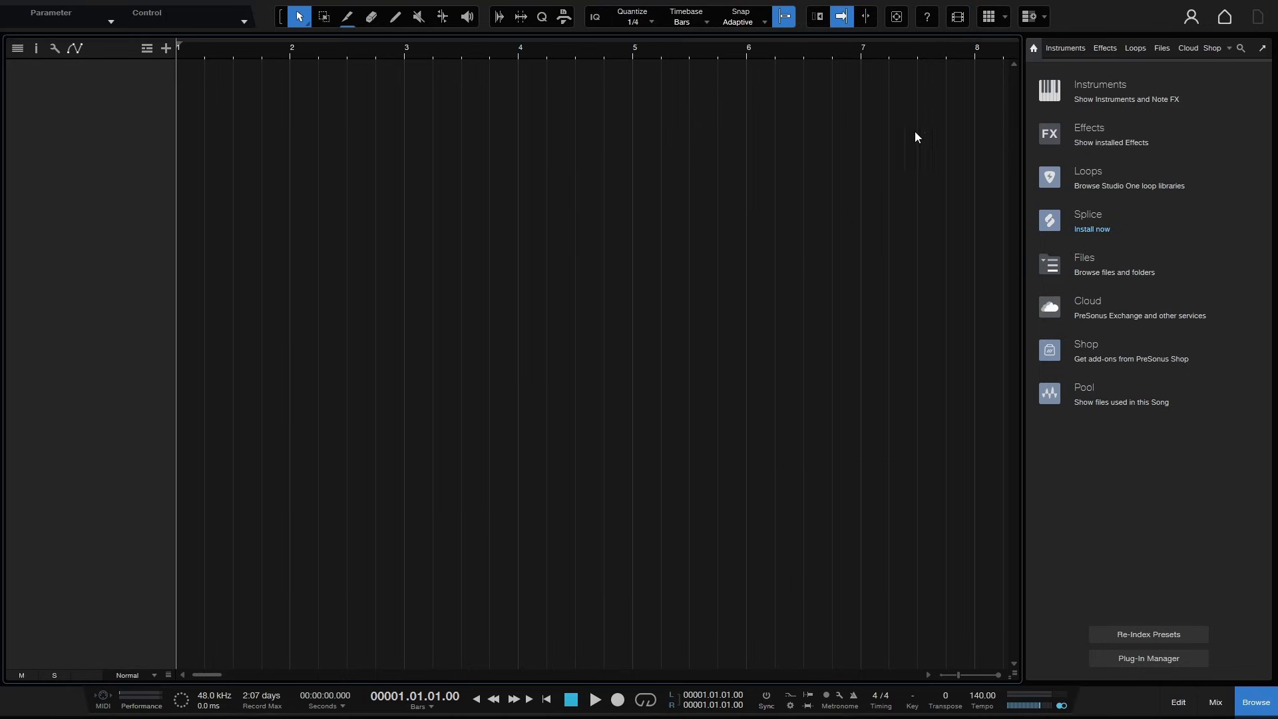
- Show and hide the Launcher and then the Scratch Pad beside the arrangement
left_click(989, 18)
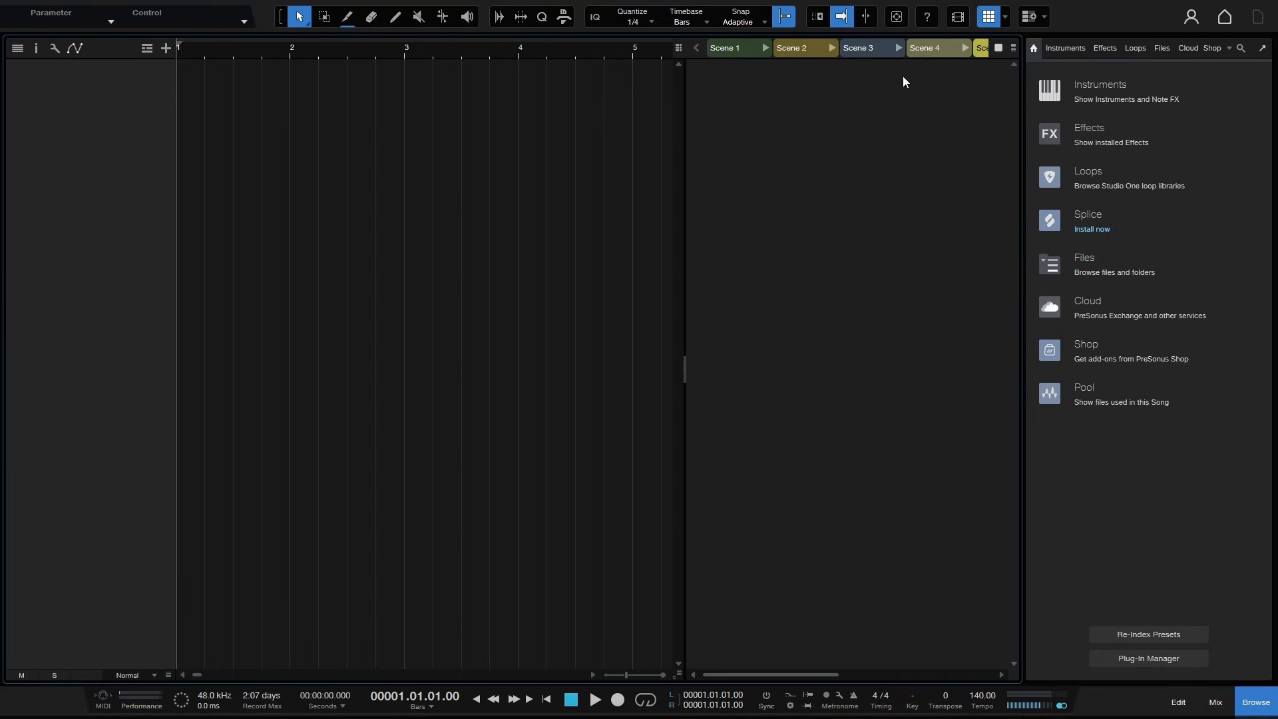
left_click(989, 19)
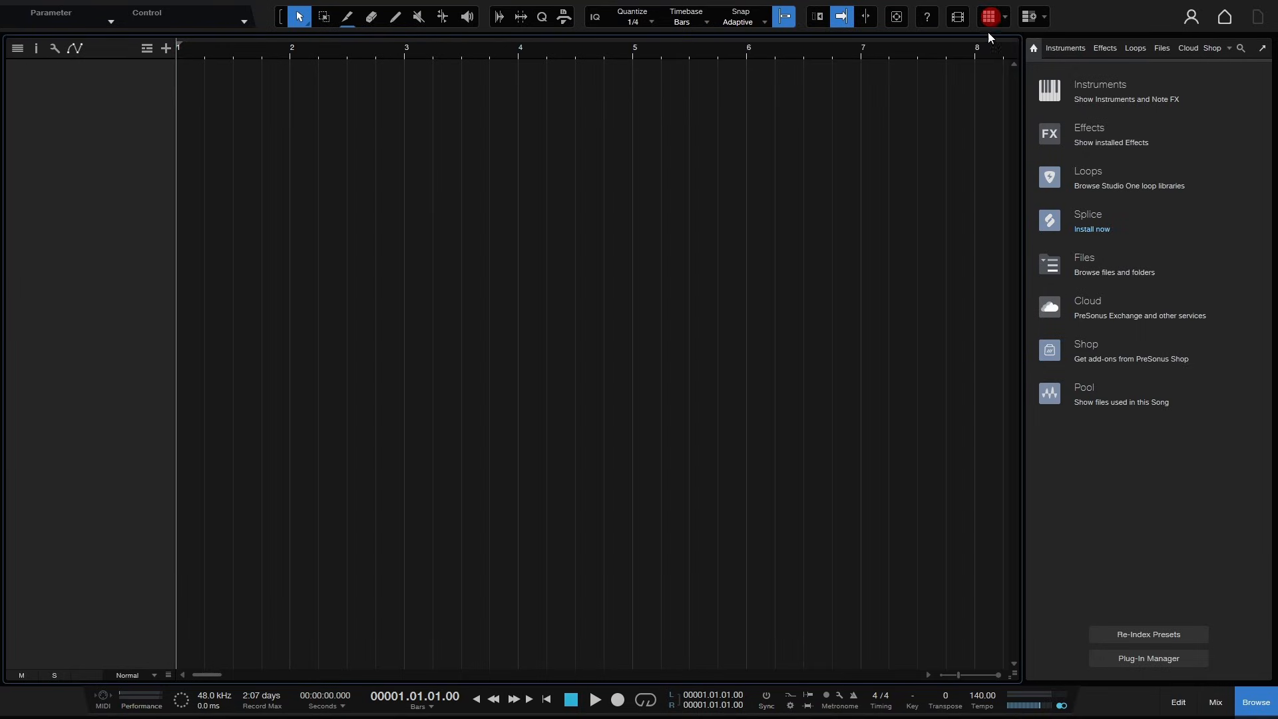
left_click(1030, 20)
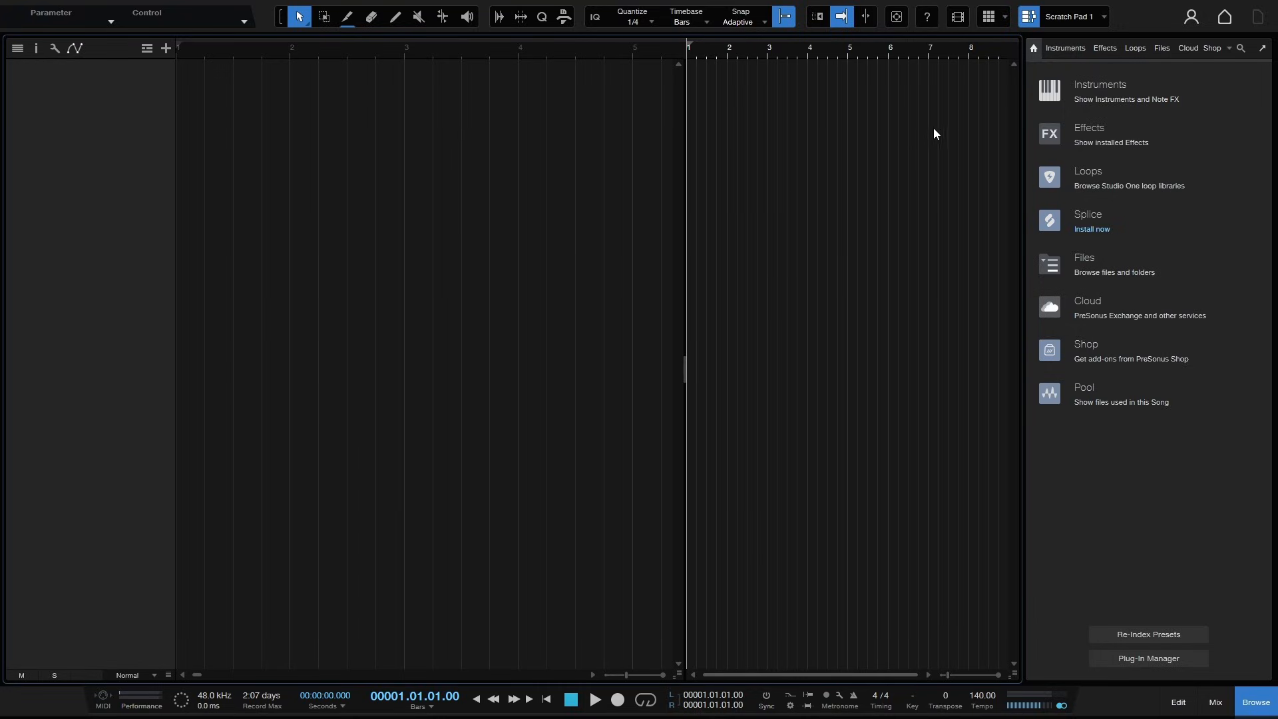
left_click(1029, 17)
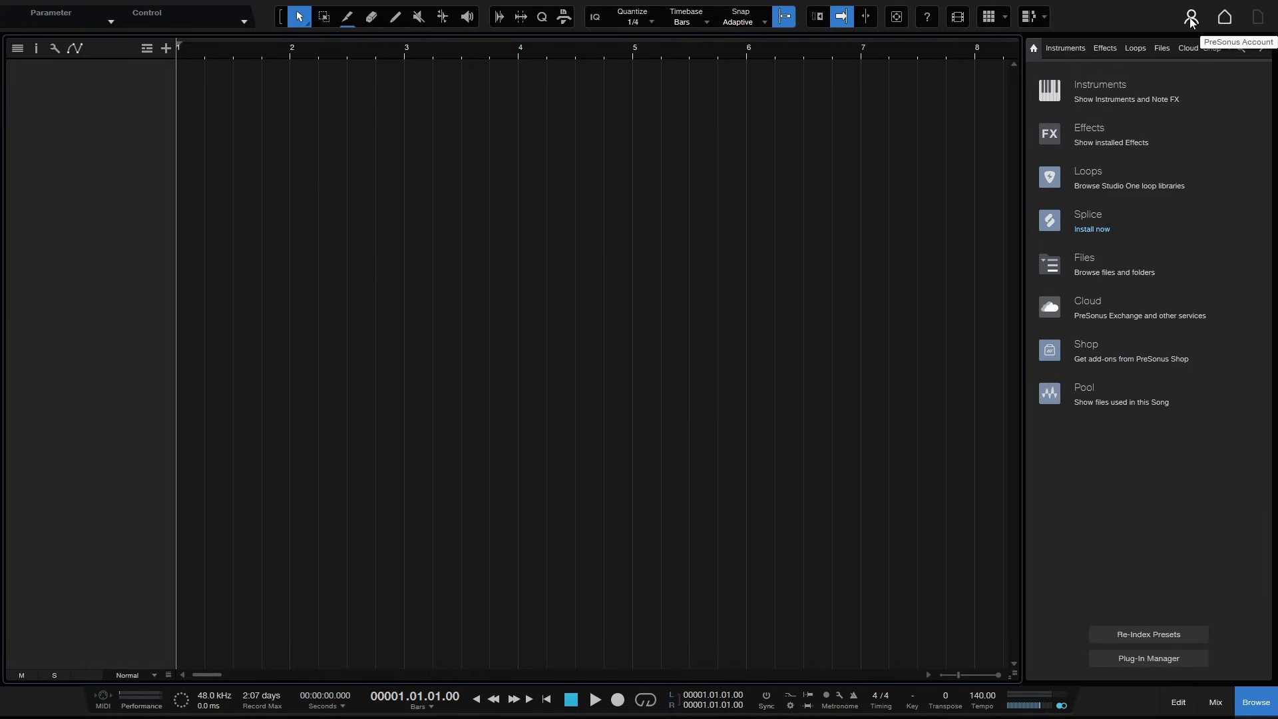
- Visit the start page and return to the song, then widen the Browser slightly
left_click(1224, 20)
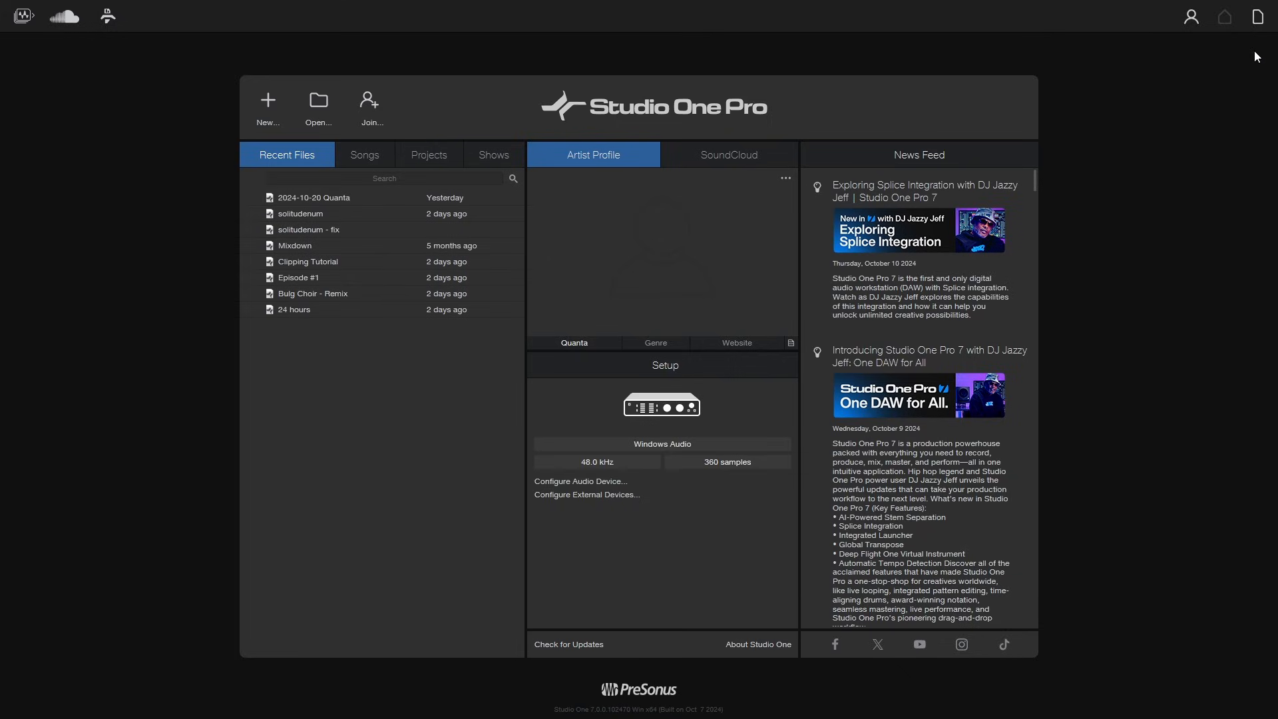
left_click(1257, 17)
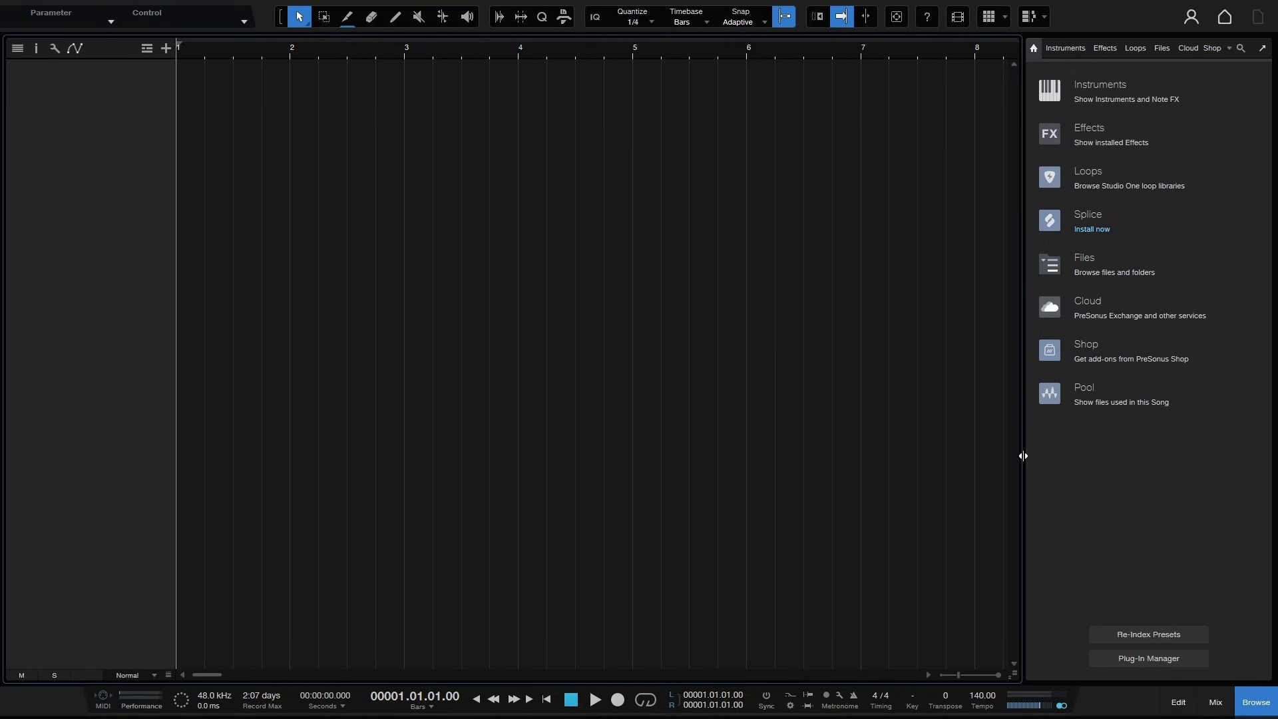
mouse_move(1022, 451)
left_mouse_down()
mouse_move(931, 448)
mouse_move(1116, 459)
mouse_move(1000, 459)
left_mouse_up()
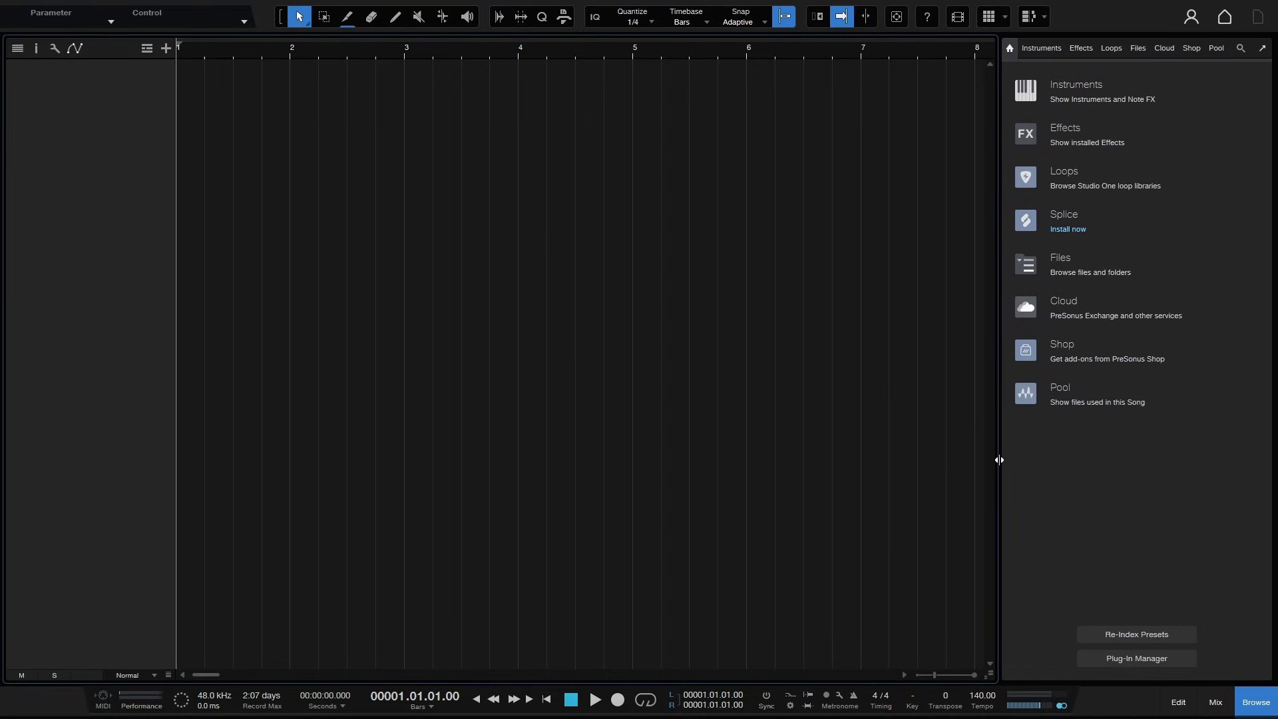
- Undock the Browser into a floating window, enlarge it, and dock it back
left_click(1261, 49)
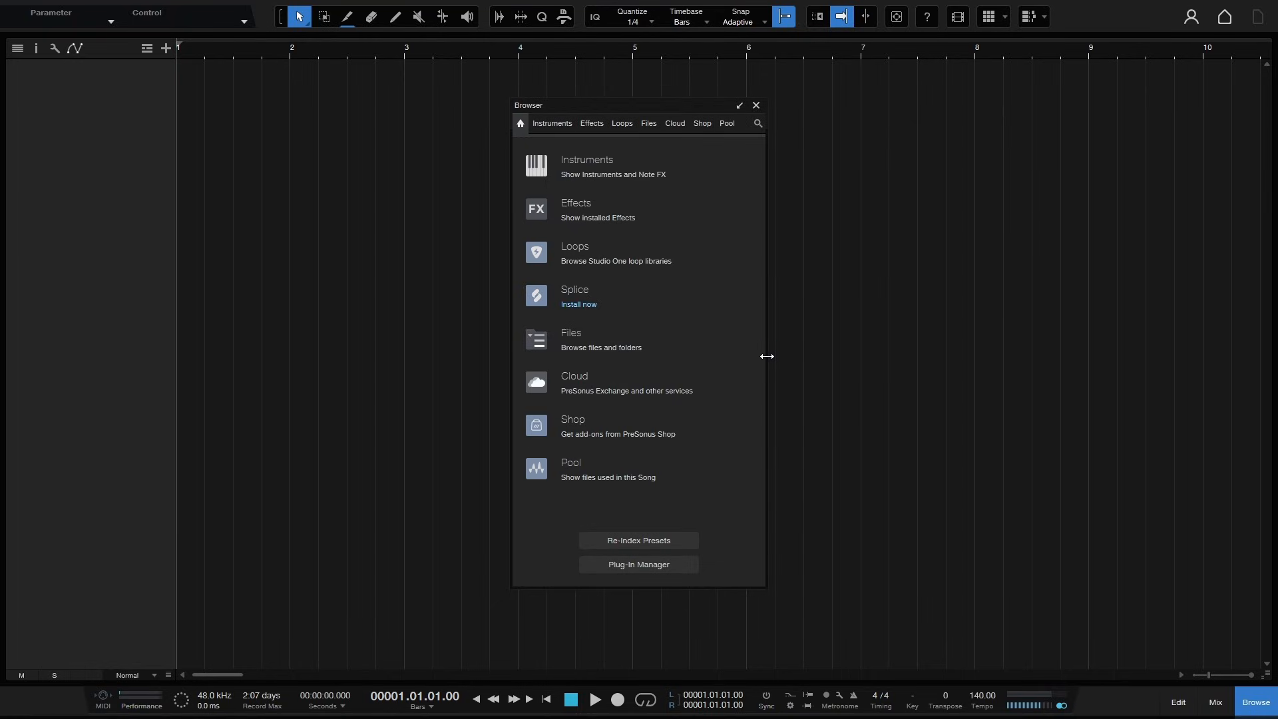
left_click_drag(765, 358, 865, 385)
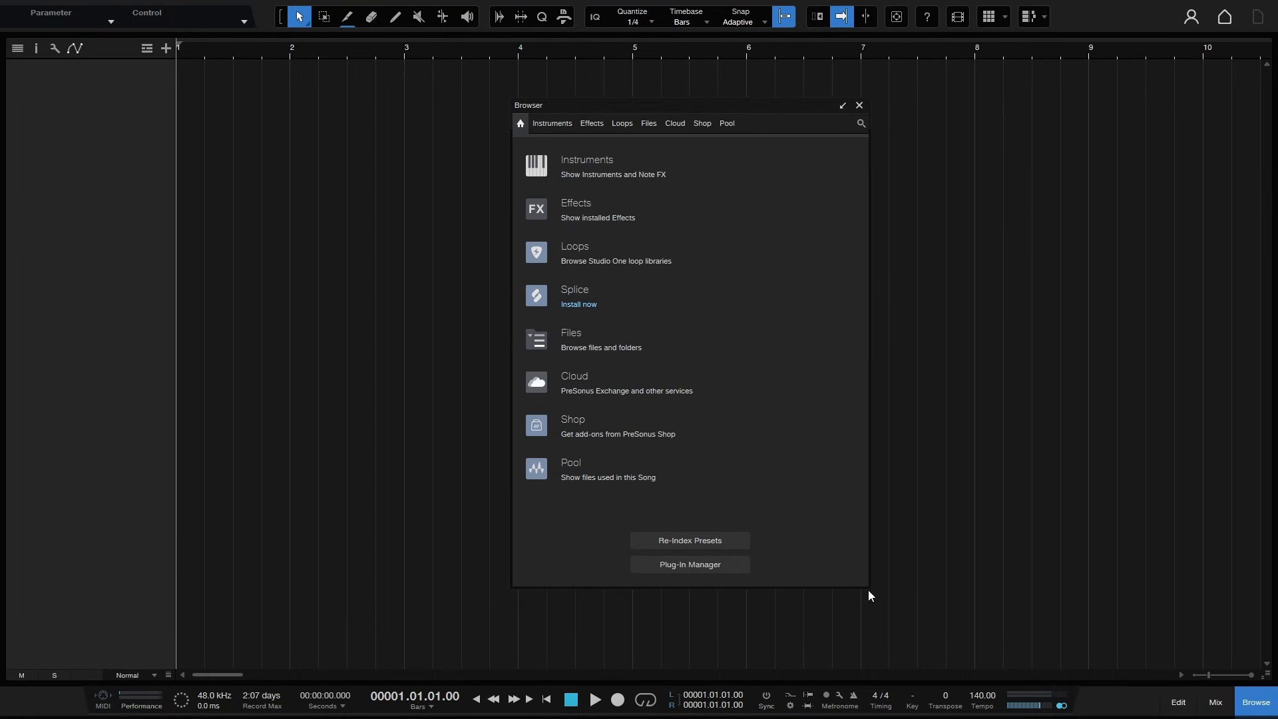
left_click_drag(870, 592, 886, 613)
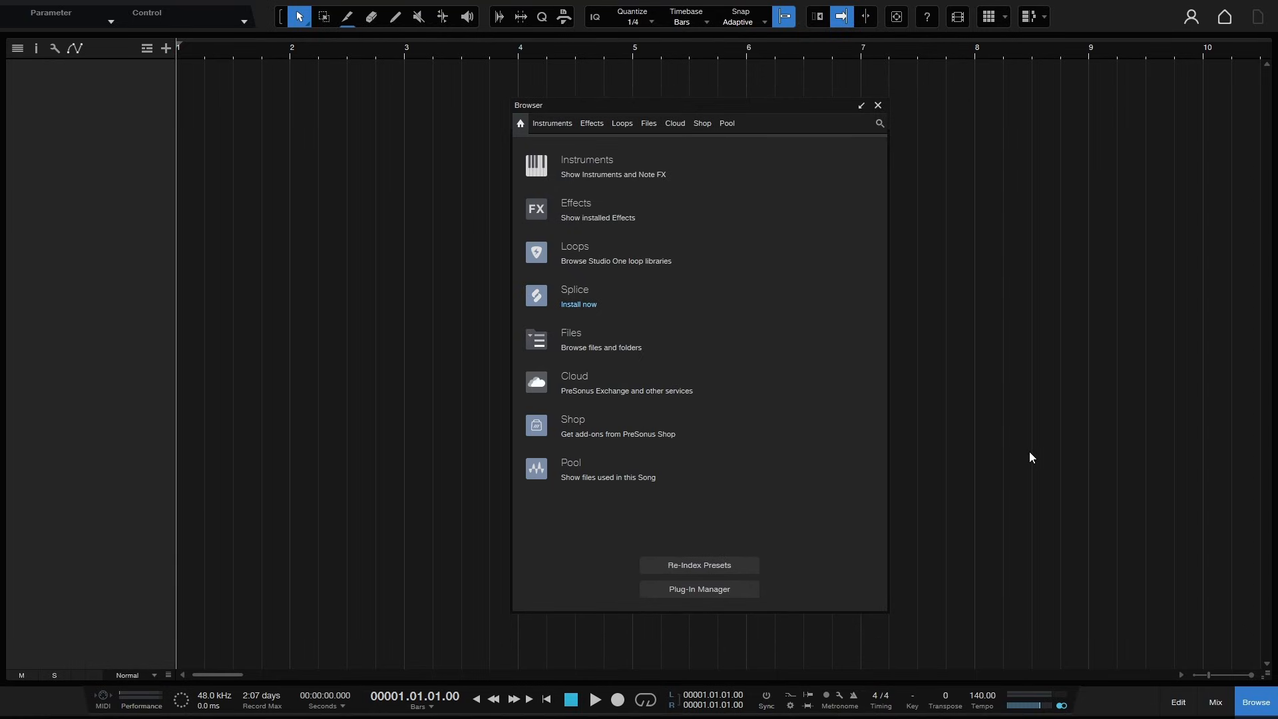
left_click(861, 107)
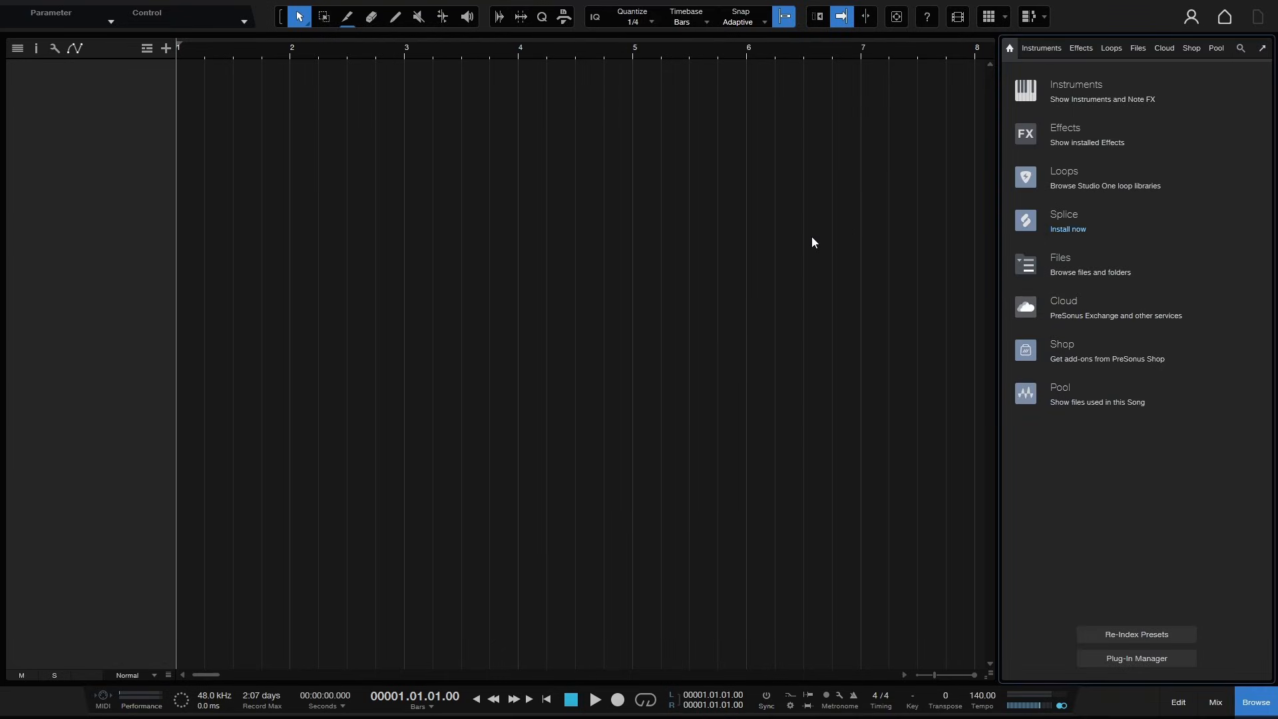
- Browse the Instruments, Effects and Loops pages of the Browser, returning to its home page each time
left_click(1072, 97)
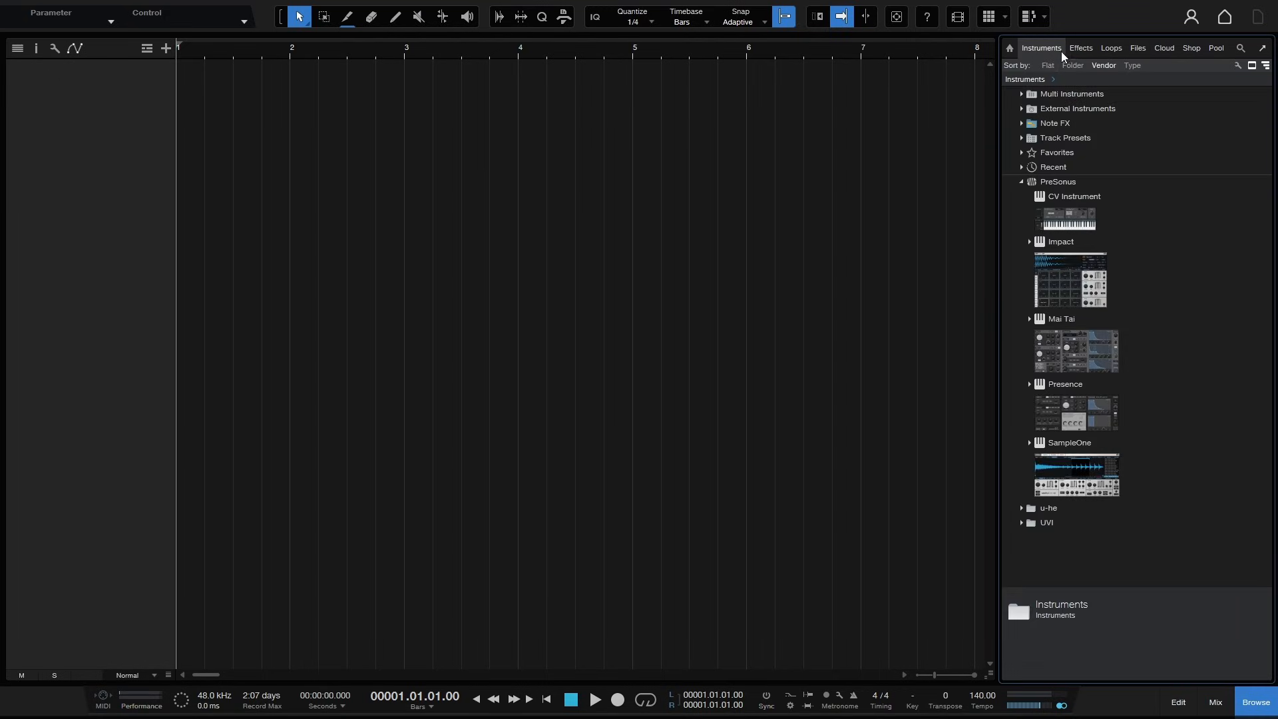
left_click(1082, 51)
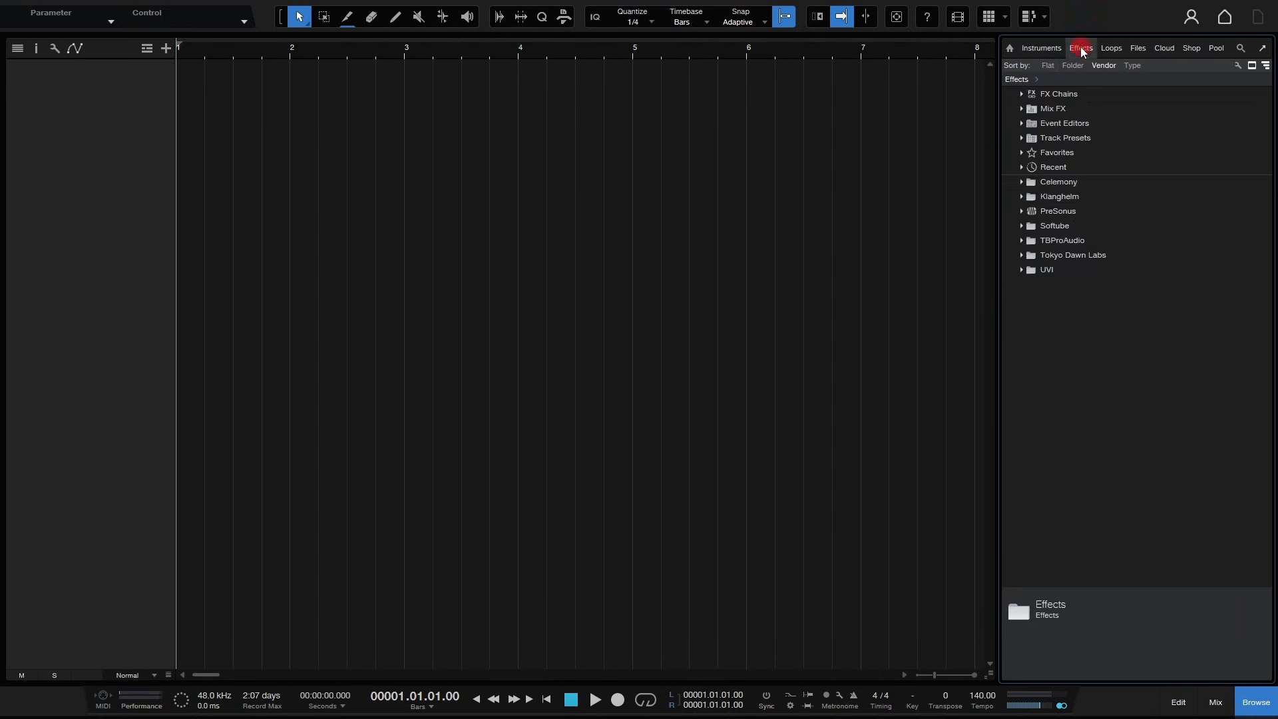
left_click(1011, 49)
left_click(1060, 128)
left_click(1010, 51)
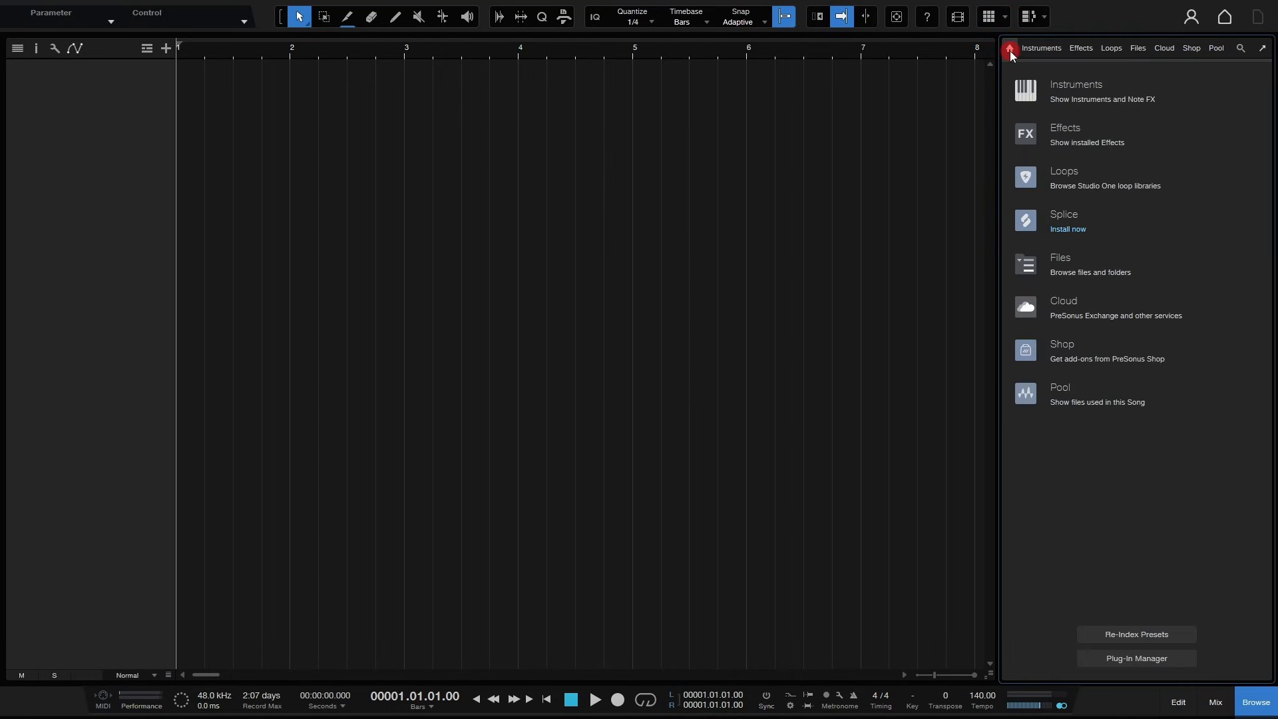
left_click(1053, 172)
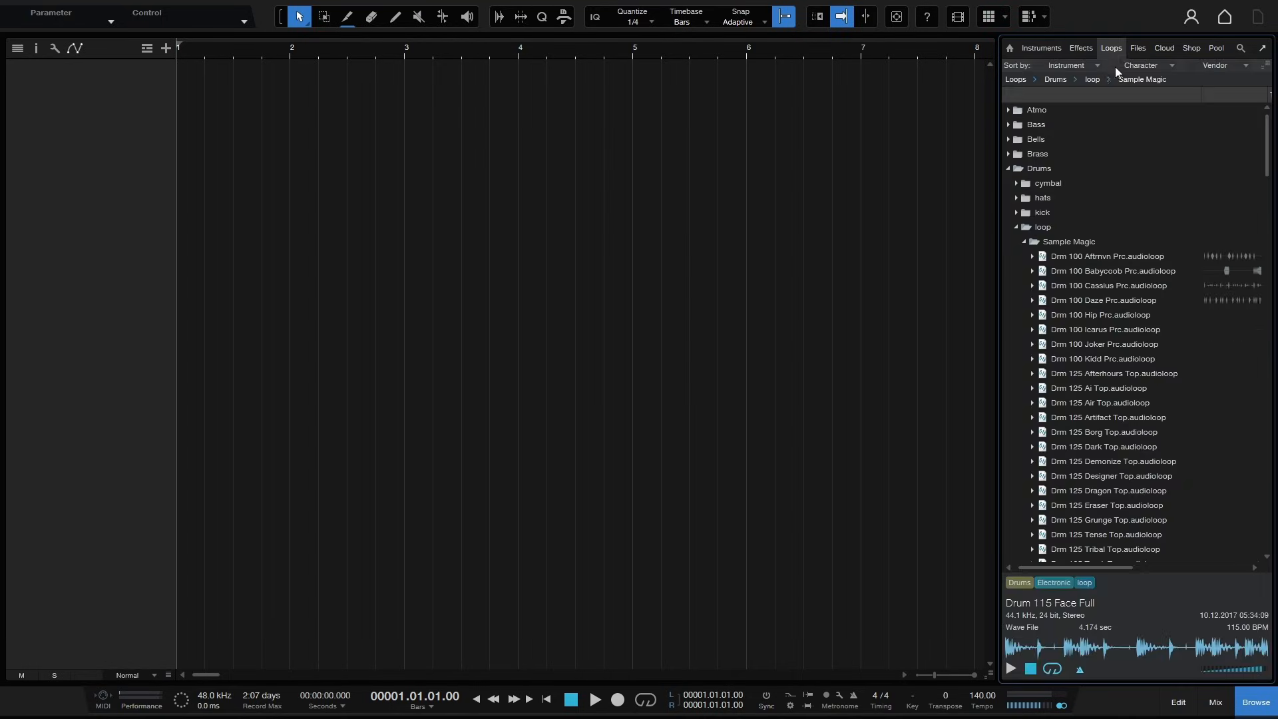
left_click(1009, 50)
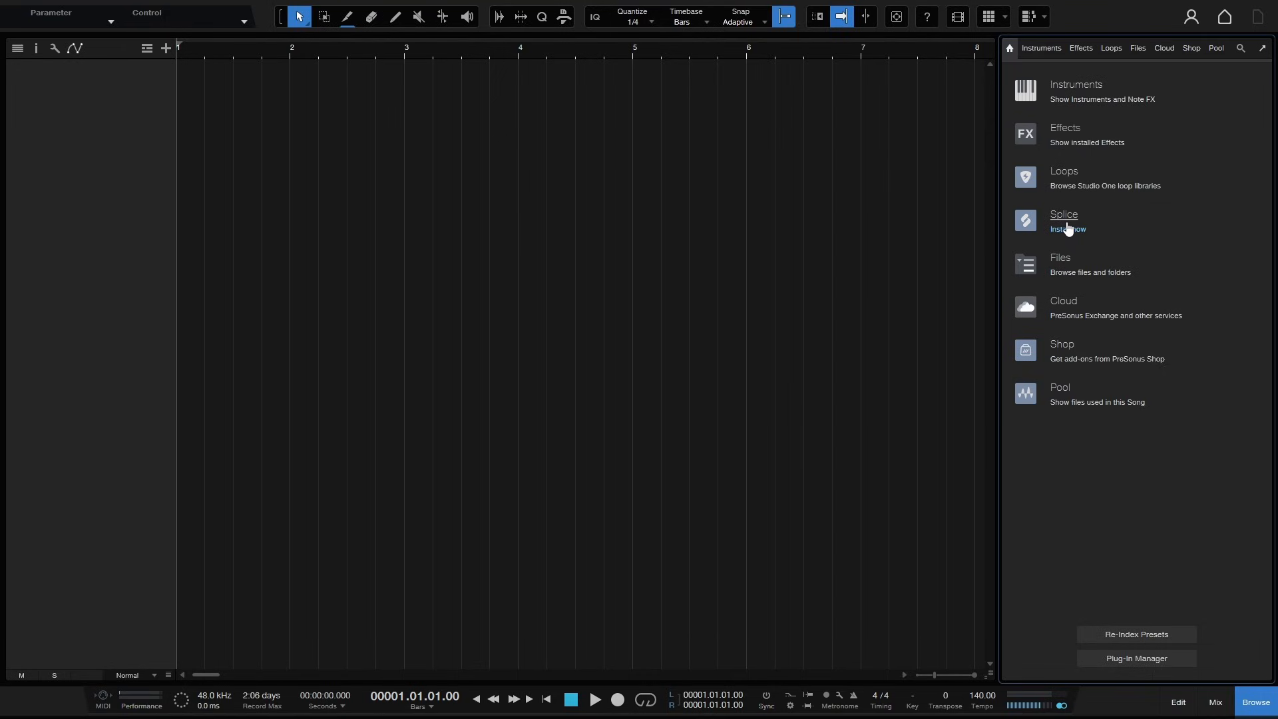
- Open the Files page of the Browser, collapse the 2024-10-20 Quanta folder, and switch to the Sample Library tab
left_click(1135, 52)
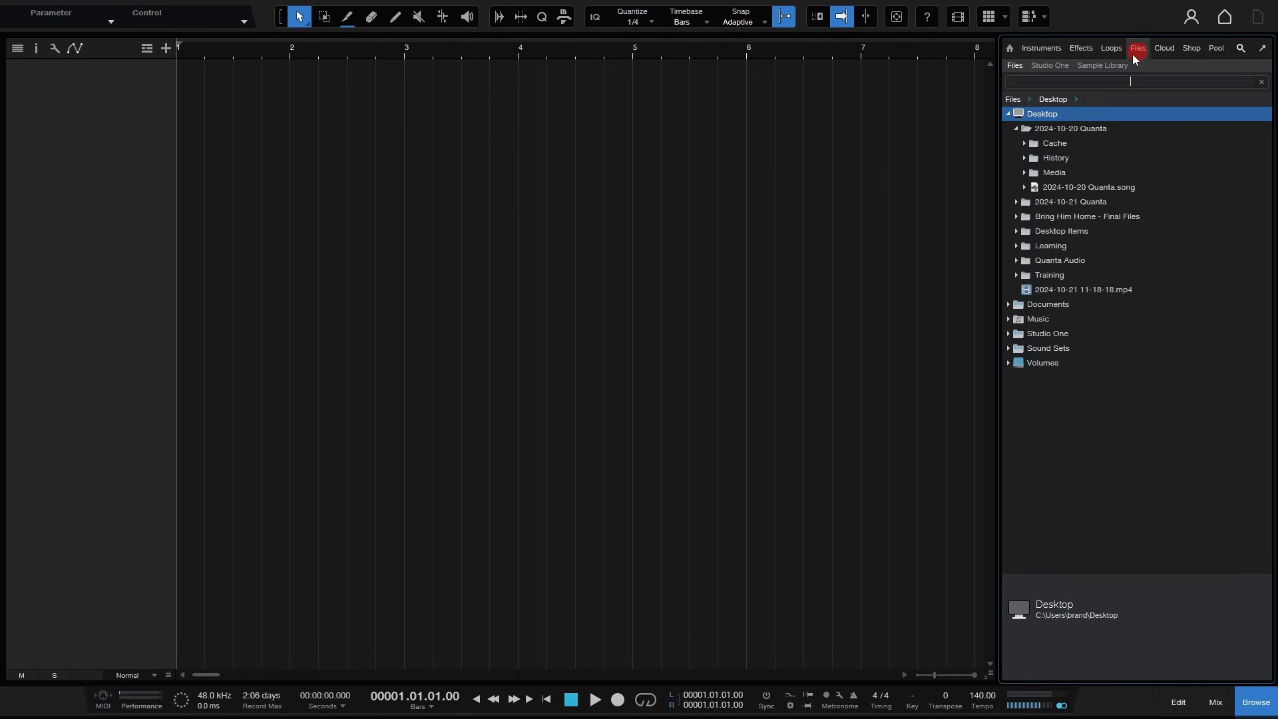
left_click(1016, 128)
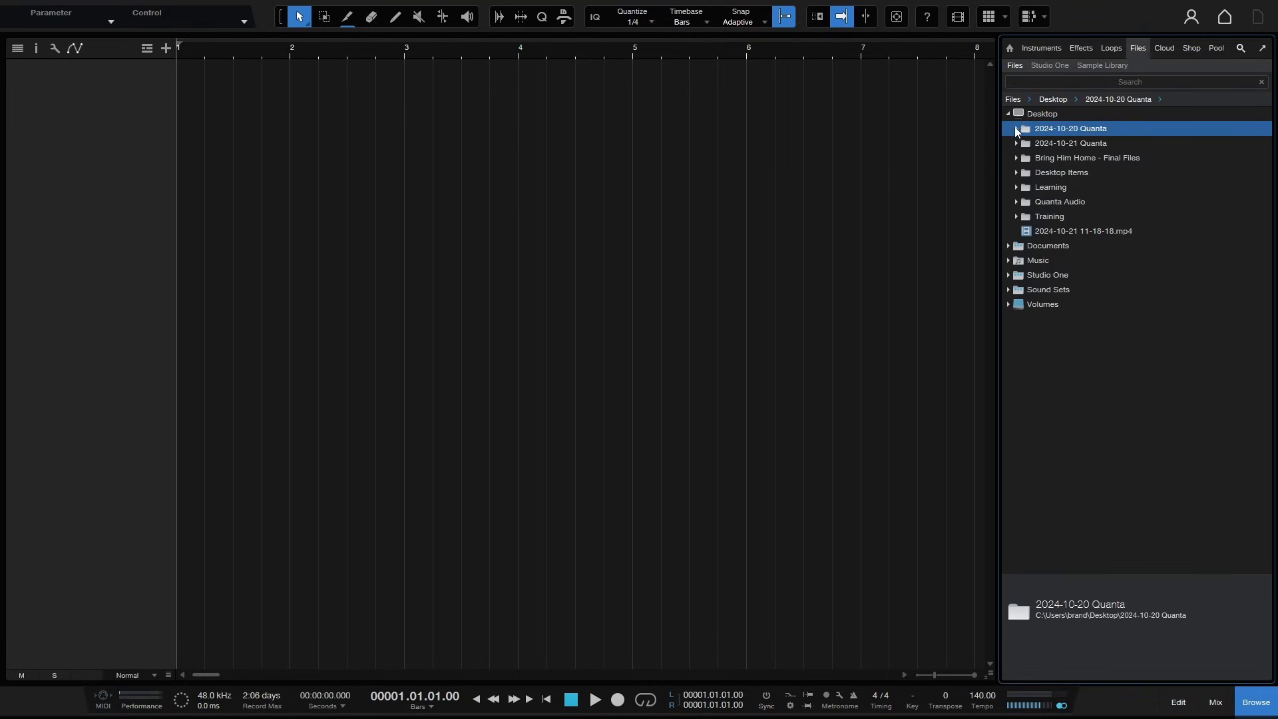
left_click(1096, 66)
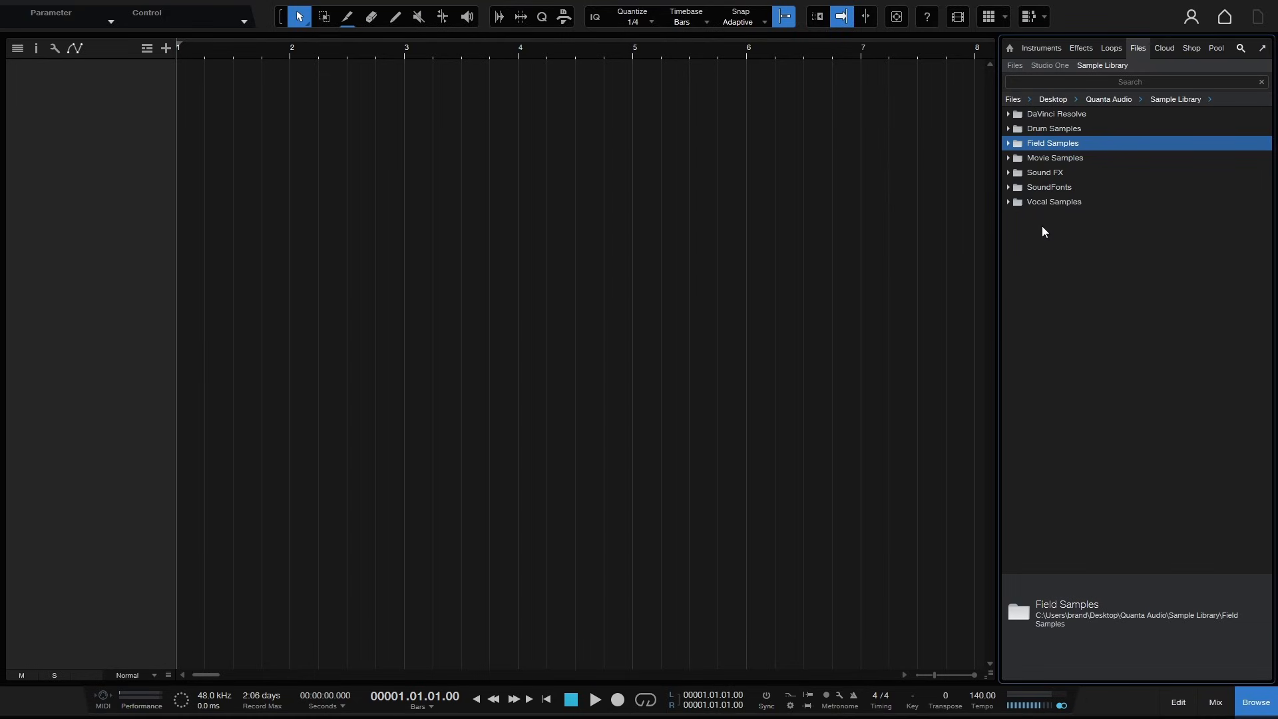
- Open a new Browser tab from the Vocal Samples folder and switch between it and the Sample Library tab
right_click(1043, 202)
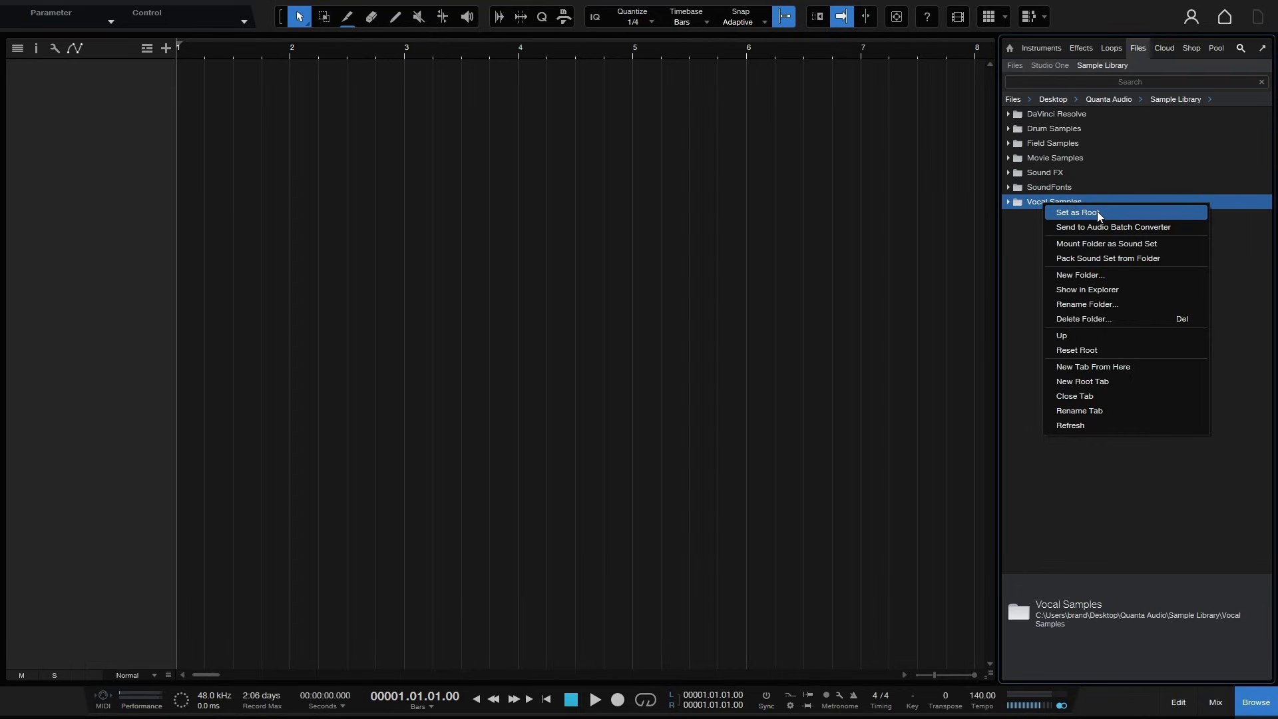
left_click(1108, 367)
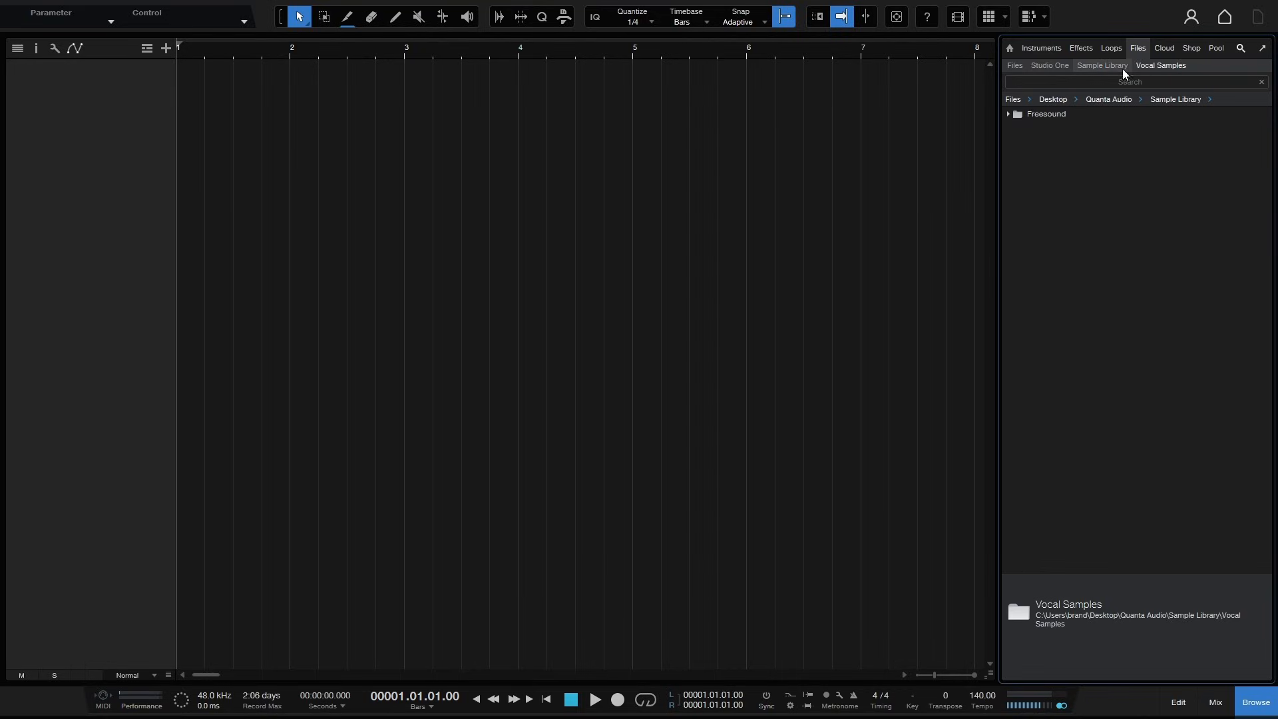
left_click(1103, 66)
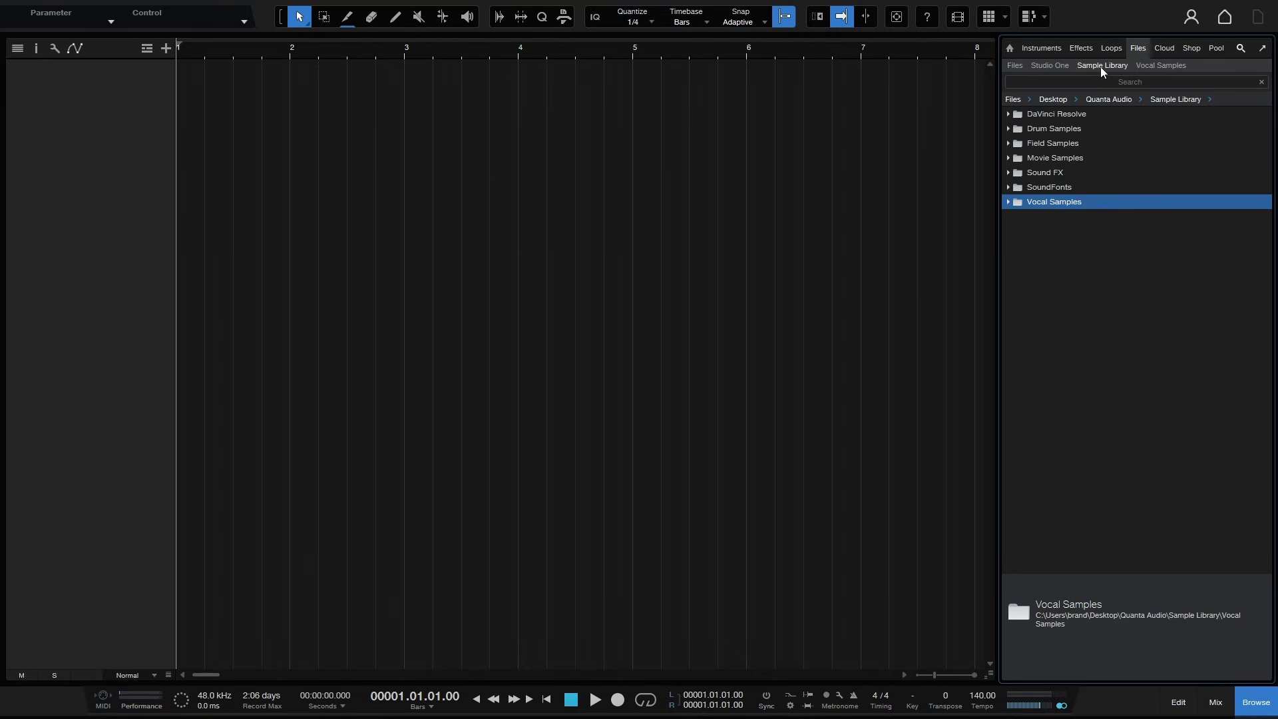
left_click(1168, 65)
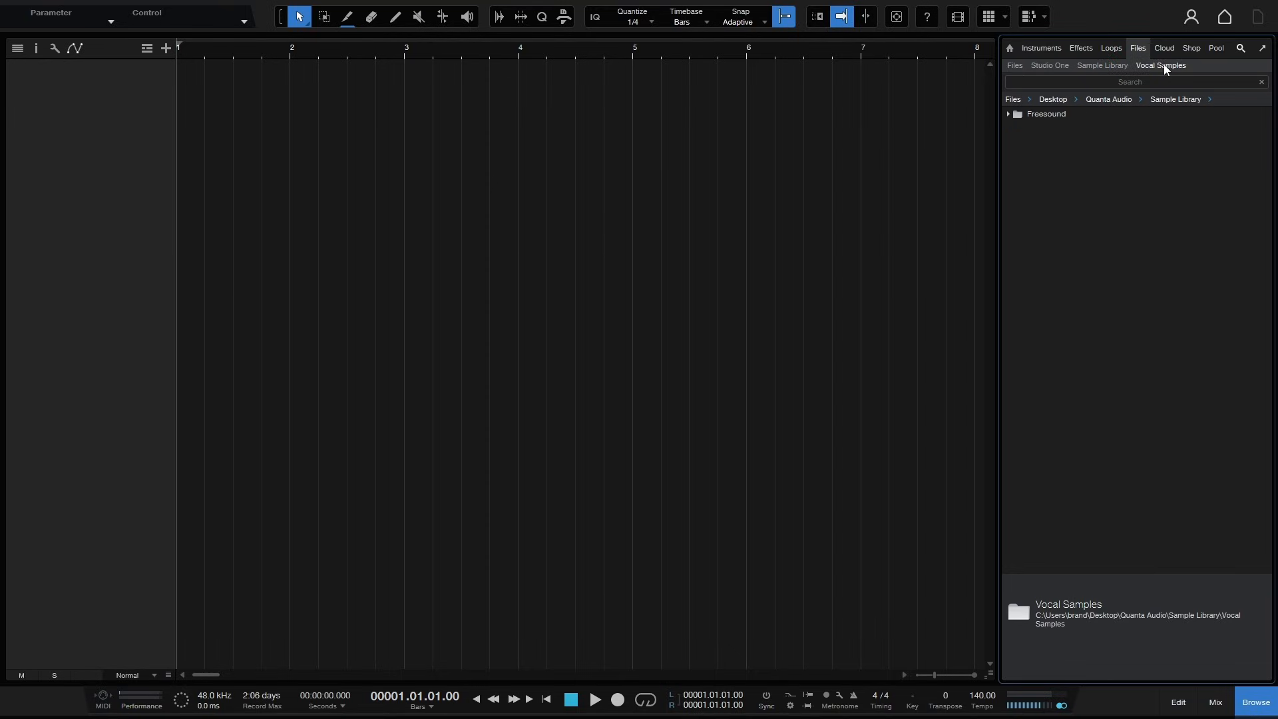
- Close the Vocal Samples Browser tab
right_click(1166, 66)
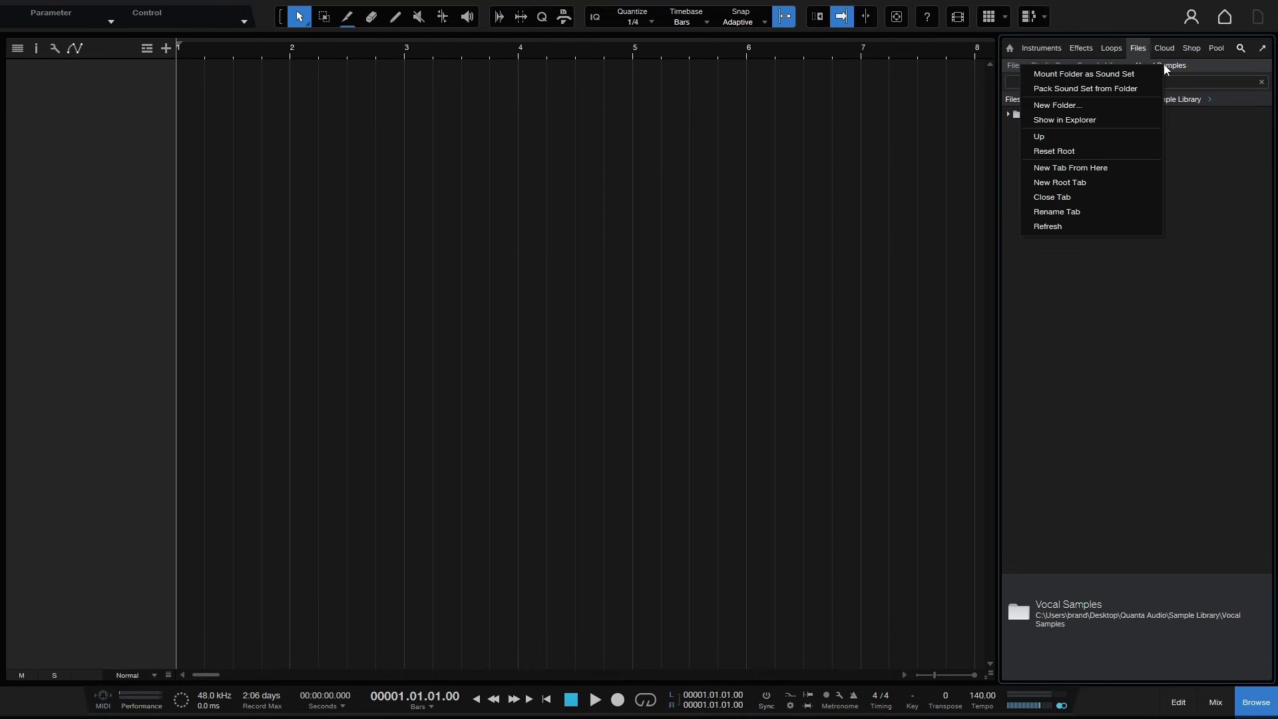
left_click(1068, 198)
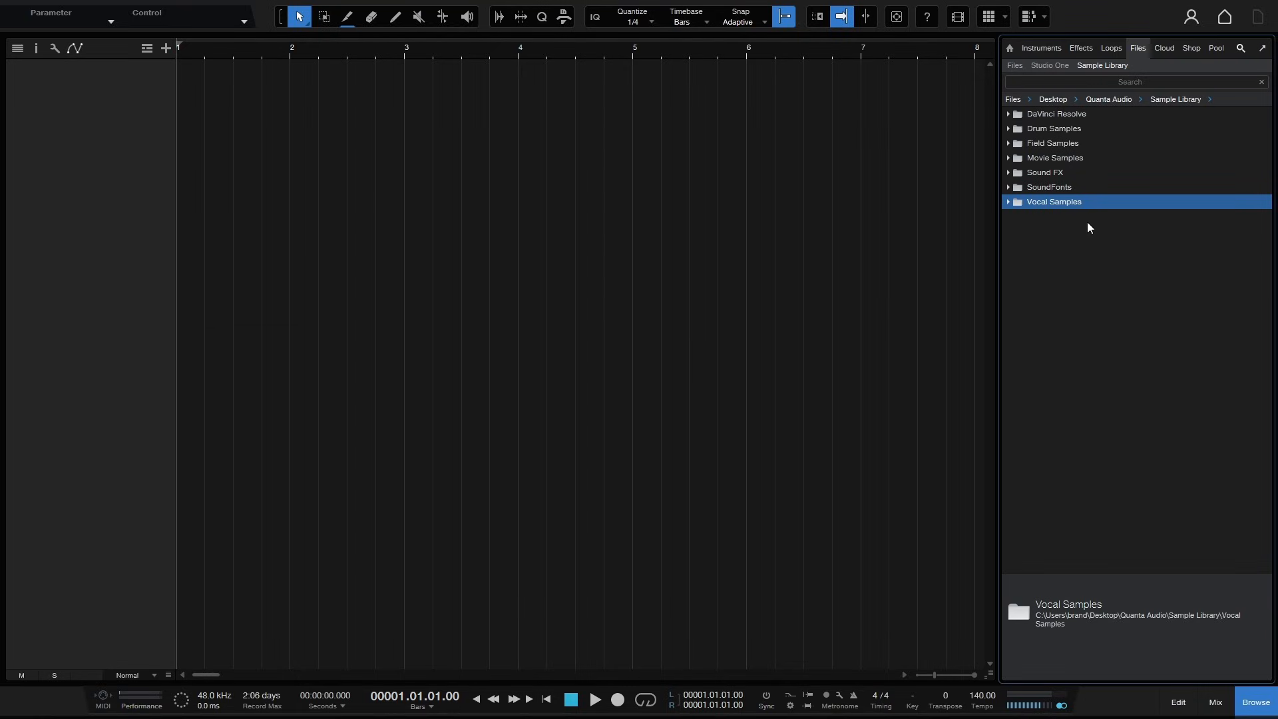
- View the Cloud, Shop and Pool pages of the Browser and return to its home page
left_click(1166, 50)
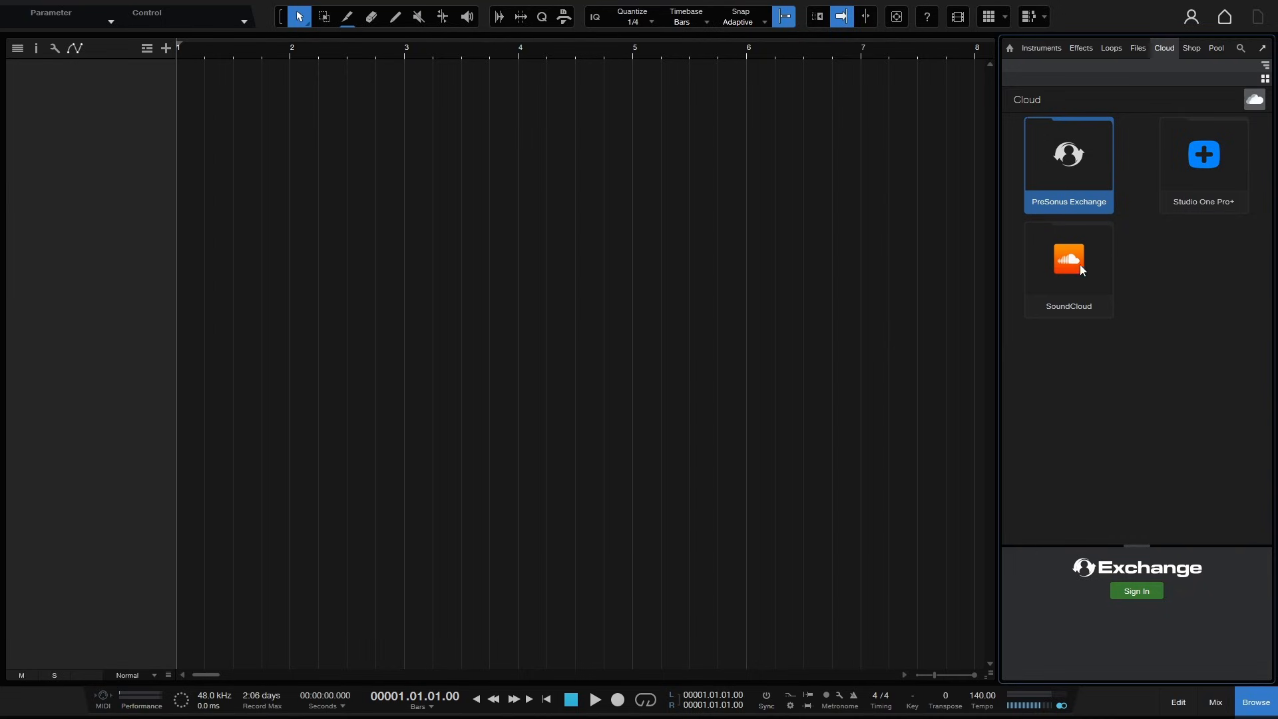
left_click(1192, 49)
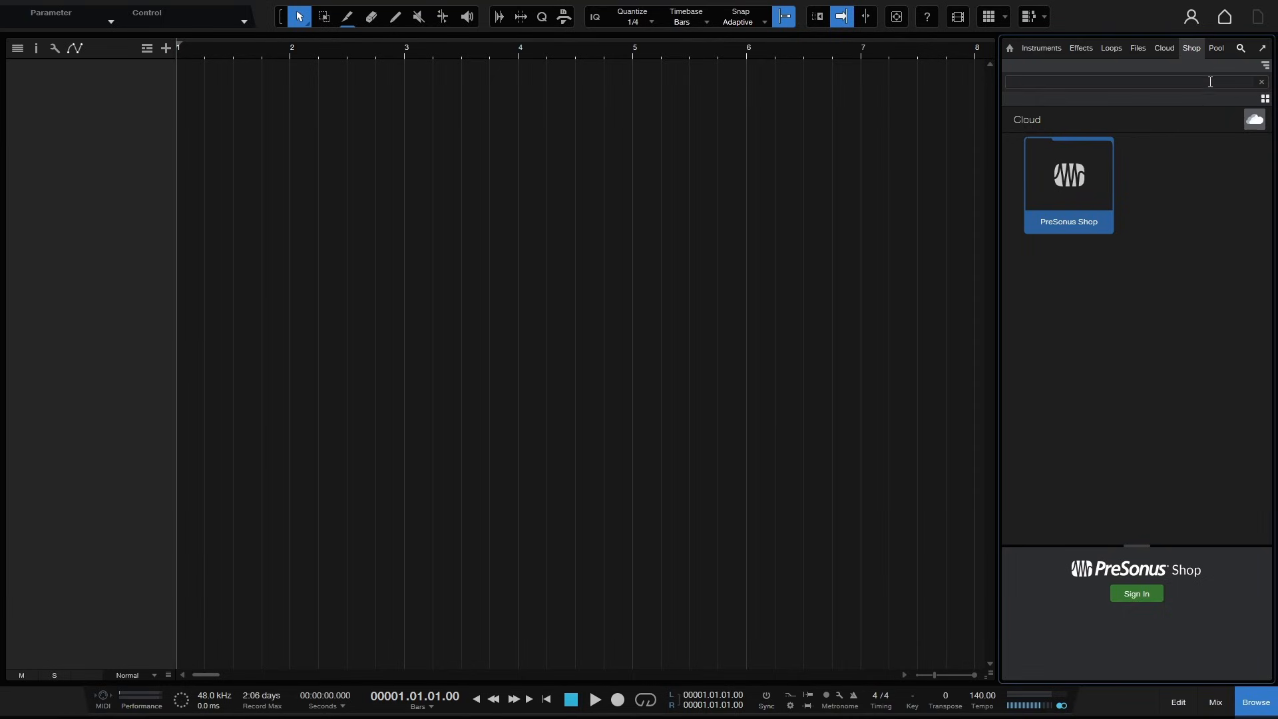
left_click(1215, 49)
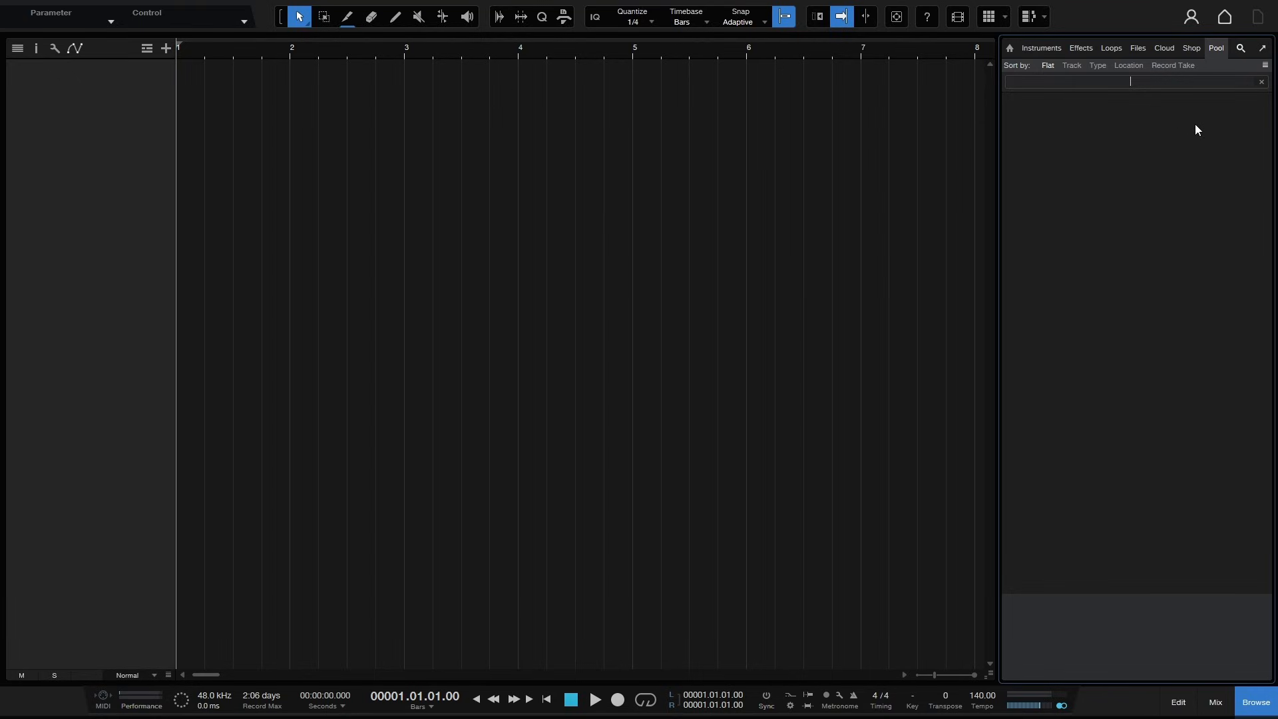
left_click(1010, 49)
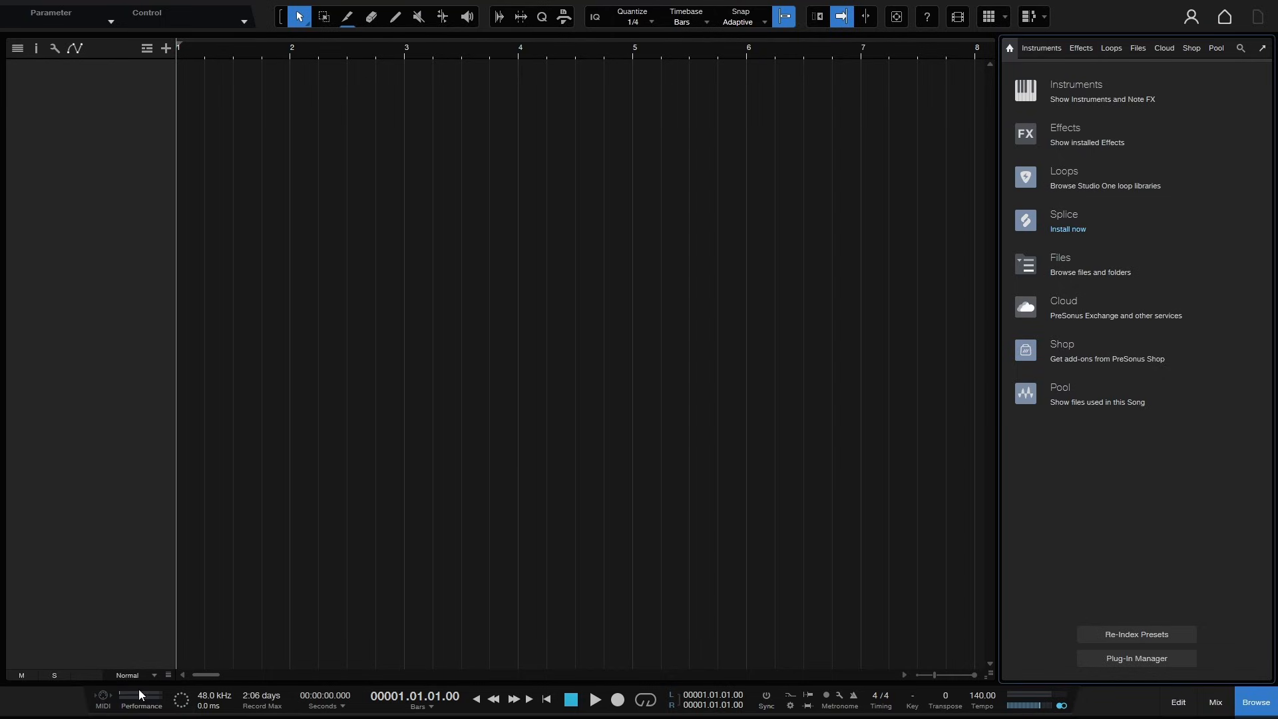
- Open the Performance Monitor, move it, toggle Show Devices on and off, and close it
left_click(141, 708)
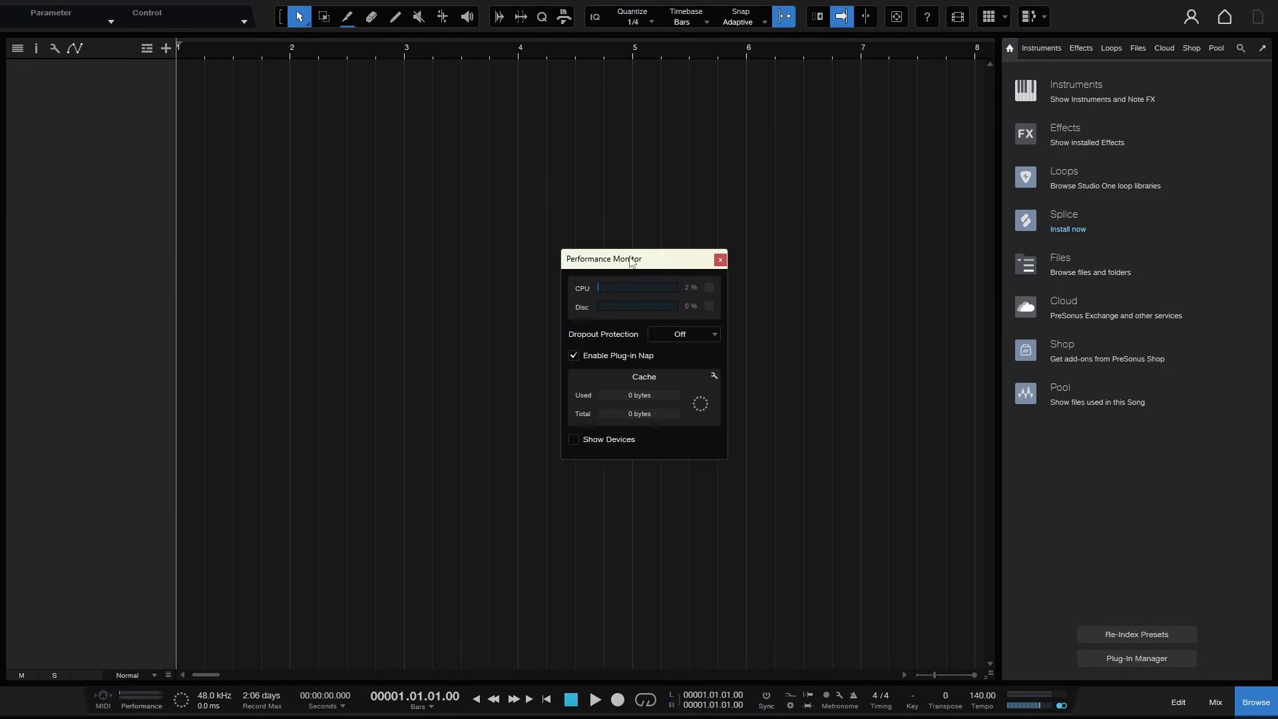
left_click_drag(636, 263, 578, 239)
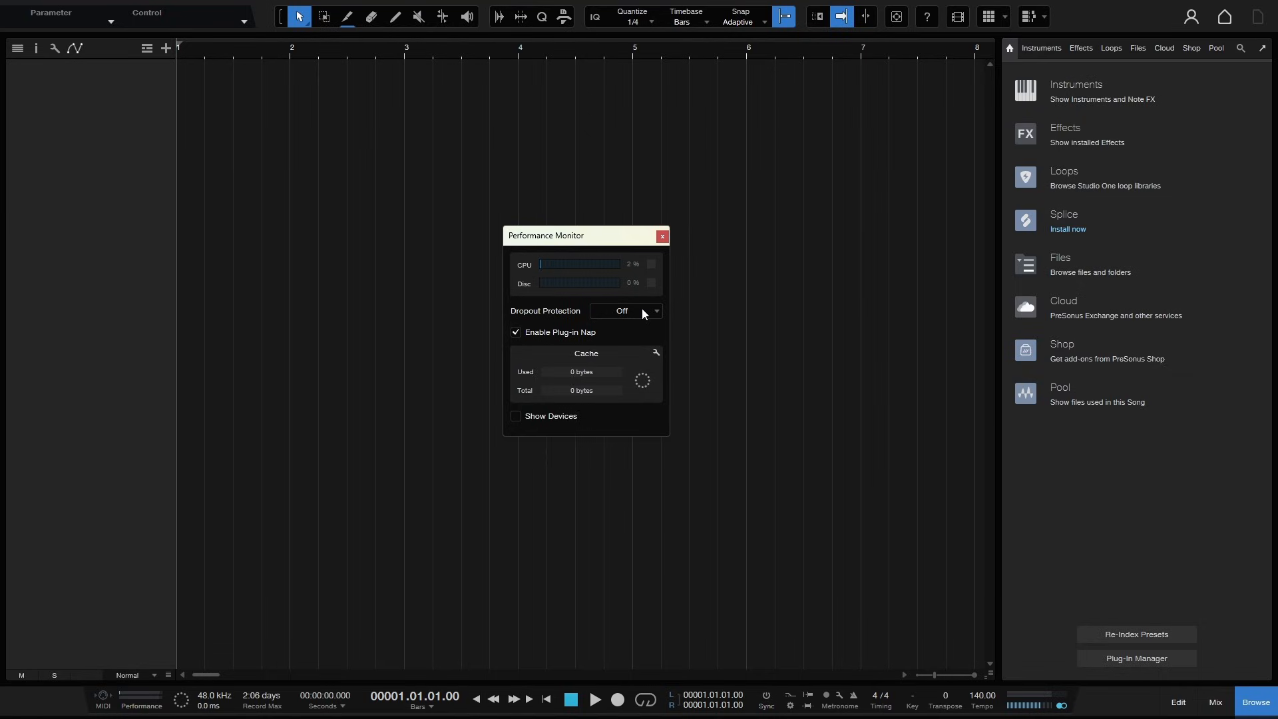
left_click(516, 416)
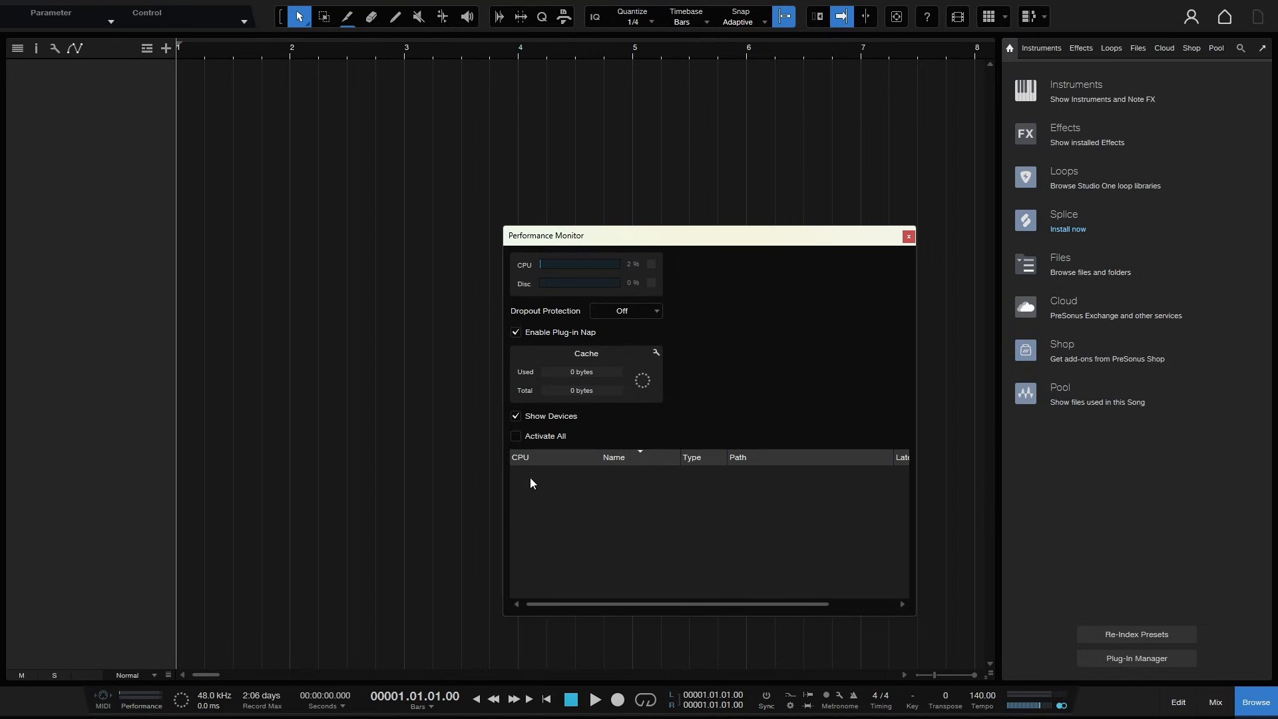
left_click(516, 417)
left_click(662, 237)
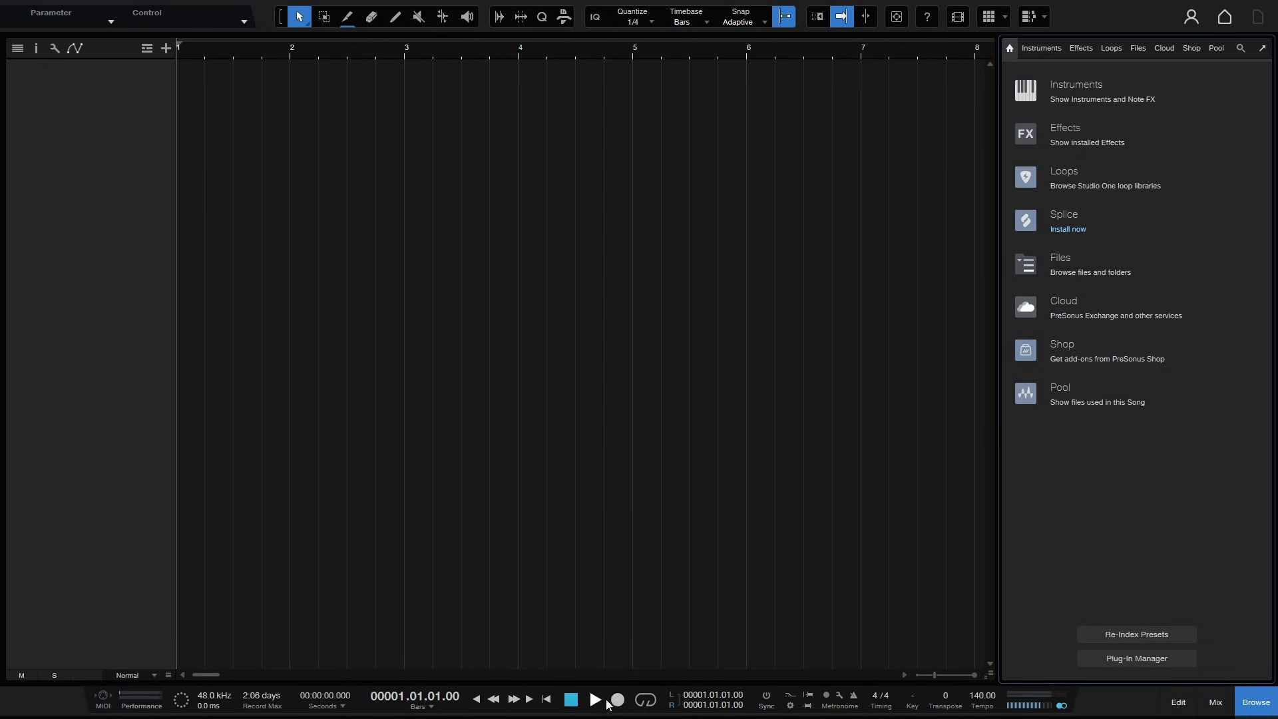
- Toggle looping on and off, toggle the metronome, and start and stop playback
left_click(647, 701)
left_click(649, 699)
left_click(853, 695)
key("space")
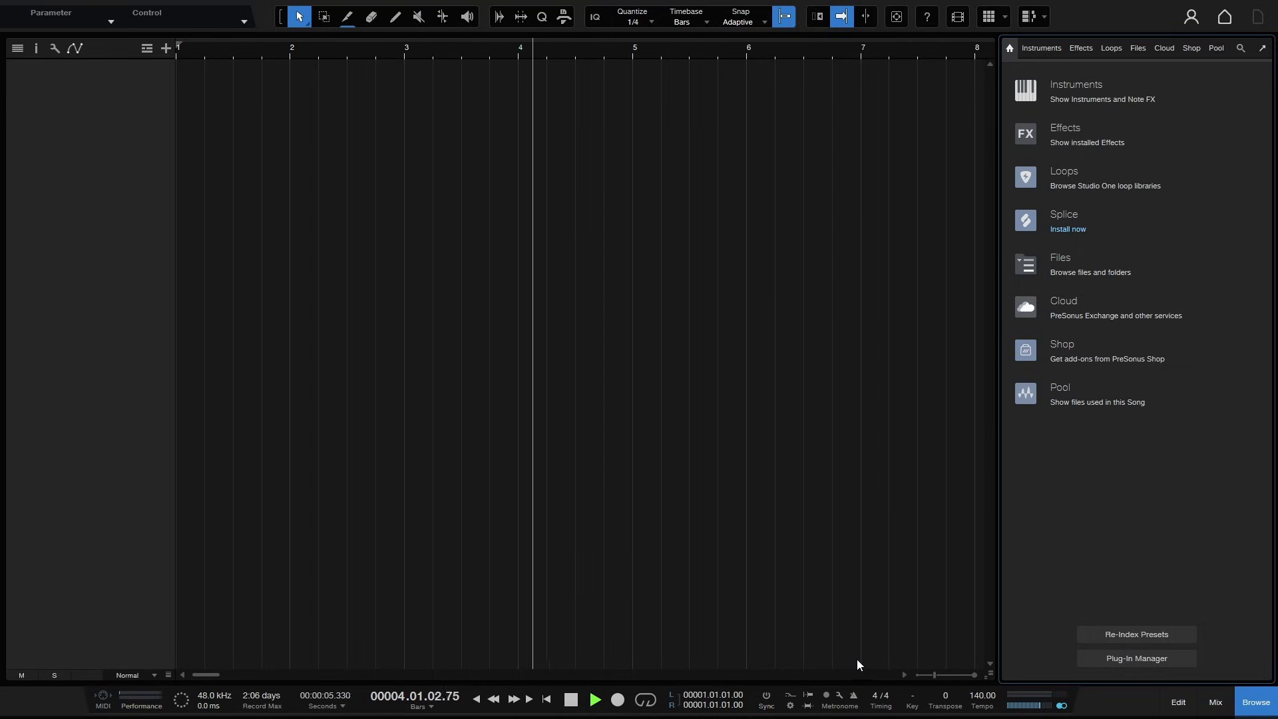
key("space")
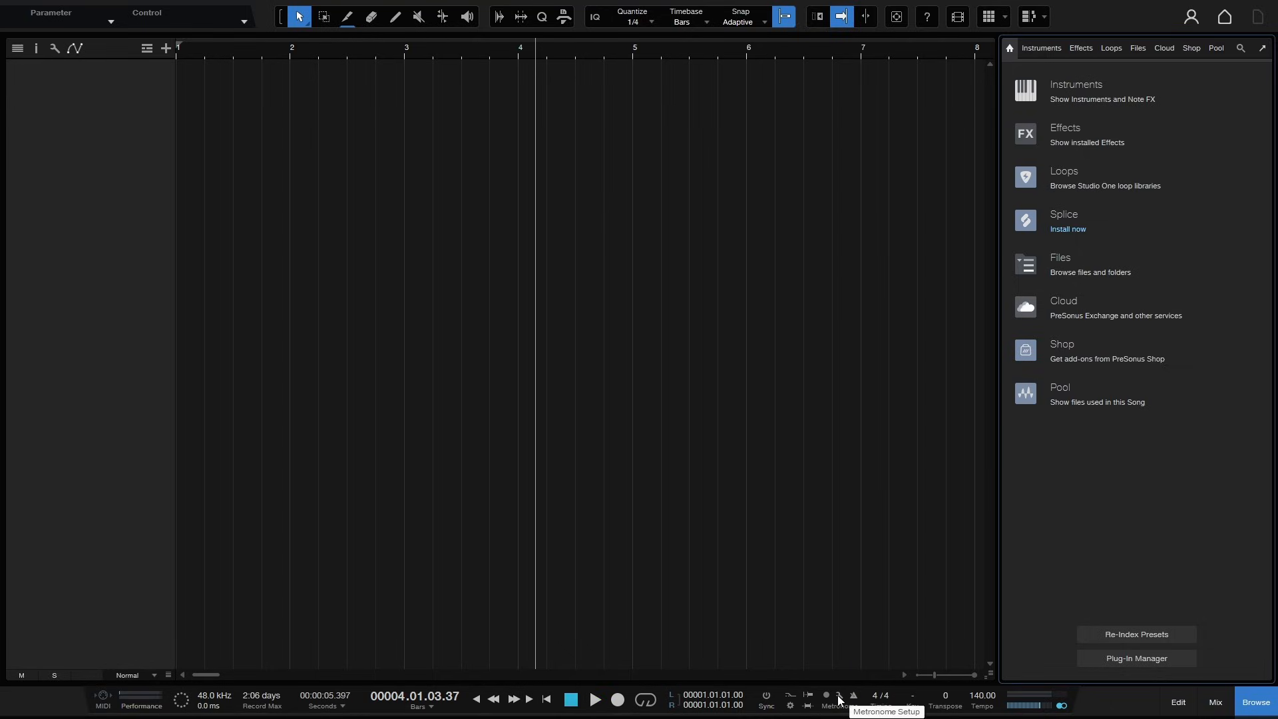
- In Metronome Setup, browse the Accent and Beat sound lists, raise the Offbeat level slightly, and close the dialog
left_click(839, 695)
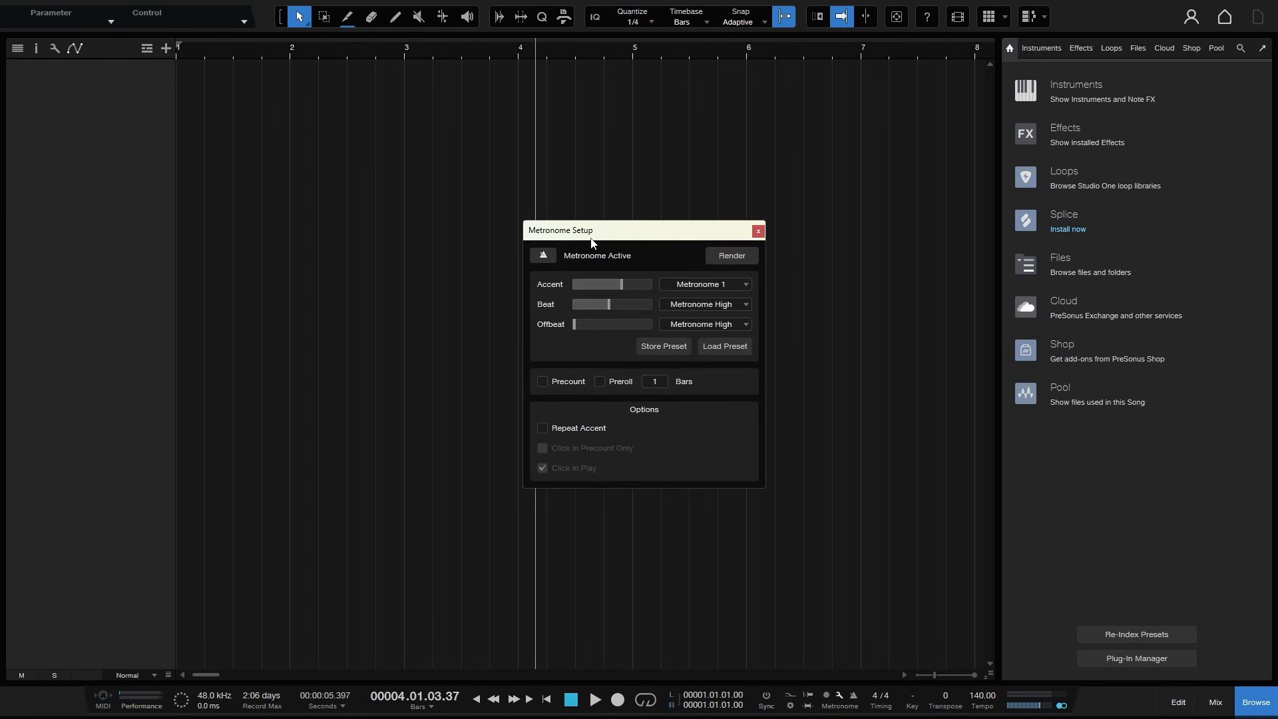
left_click(745, 285)
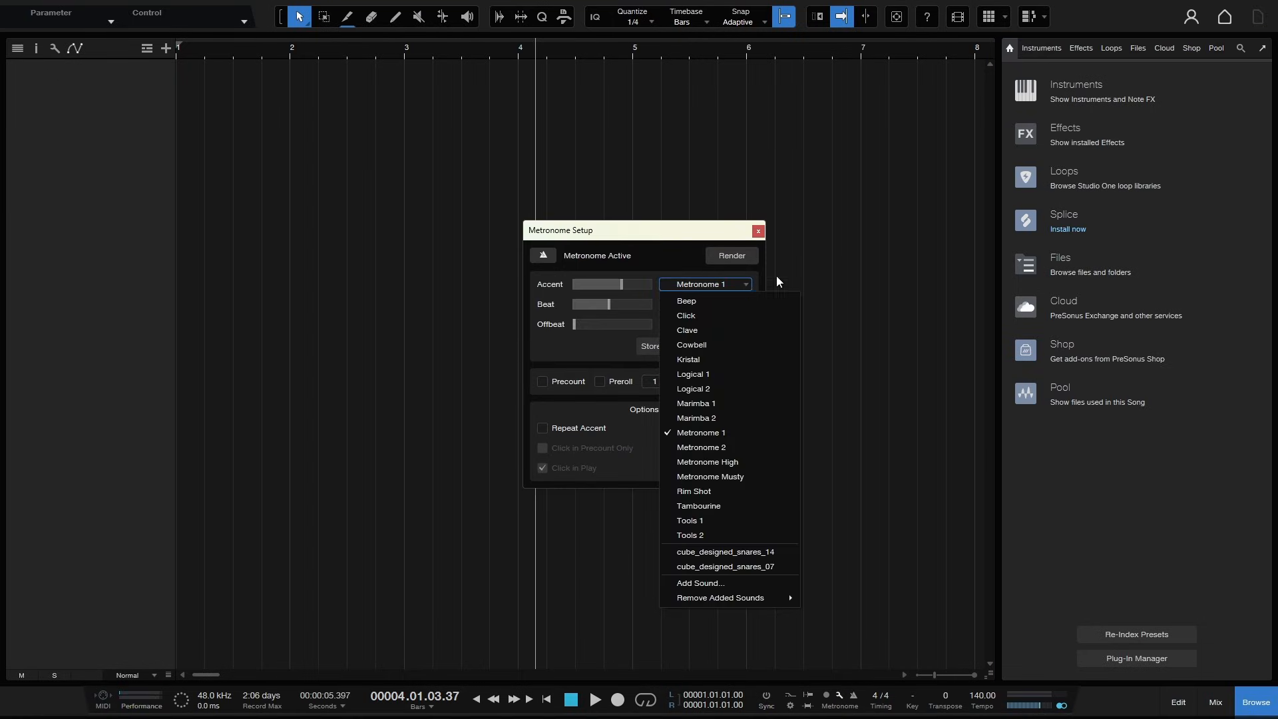
left_click(858, 271)
left_click(746, 304)
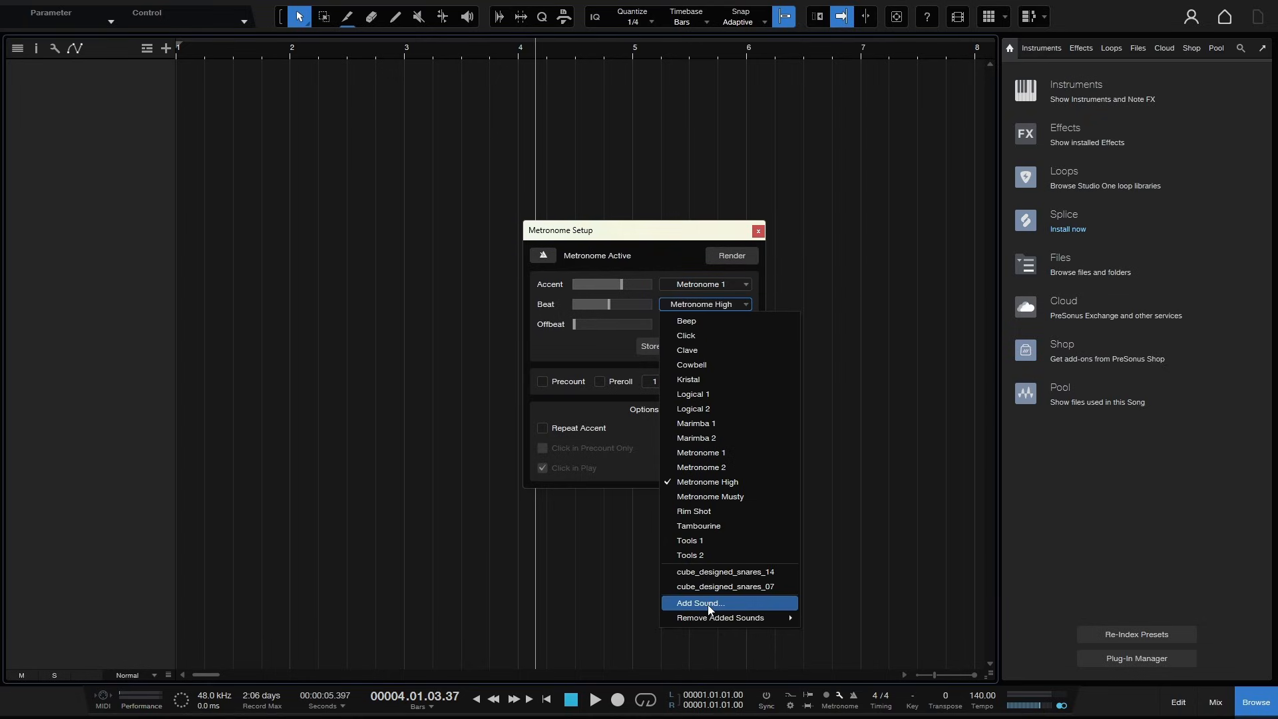
left_click(875, 418)
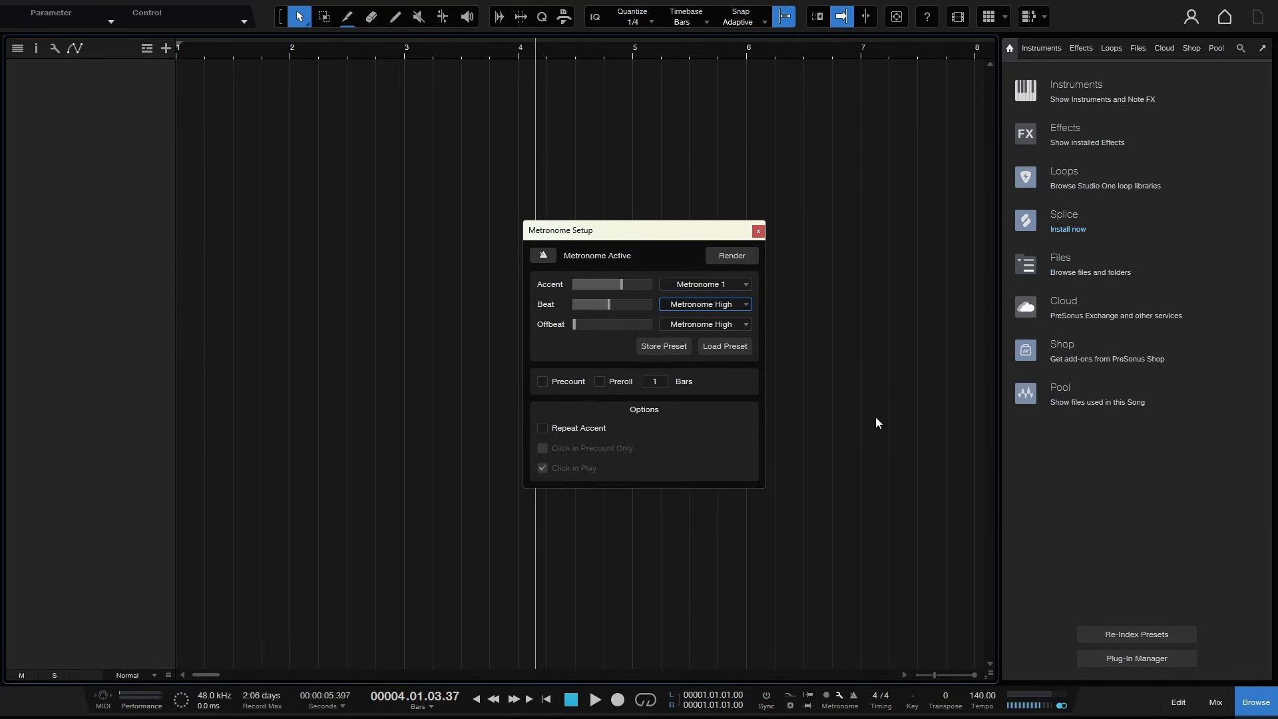
left_click_drag(573, 325, 594, 326)
left_click(758, 231)
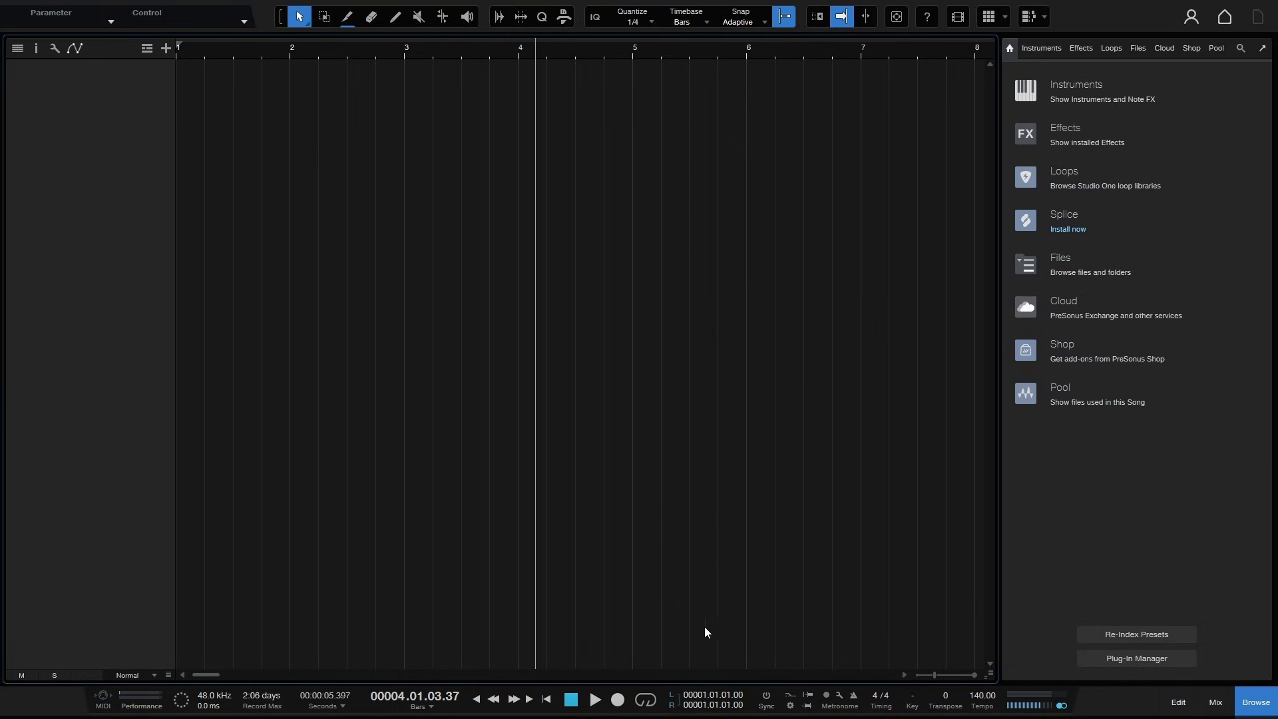
- Turn on the metronome, start and stop playback, then turn the metronome off
left_click(854, 695)
key("space")
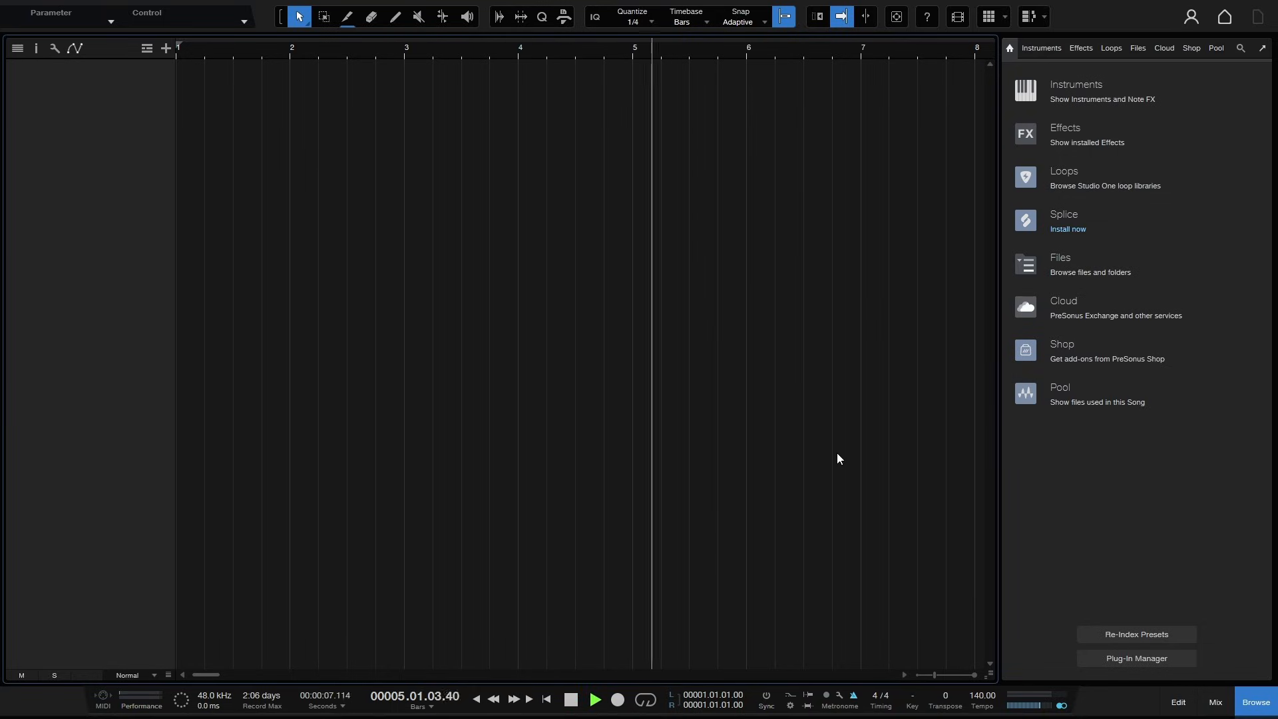
key("space")
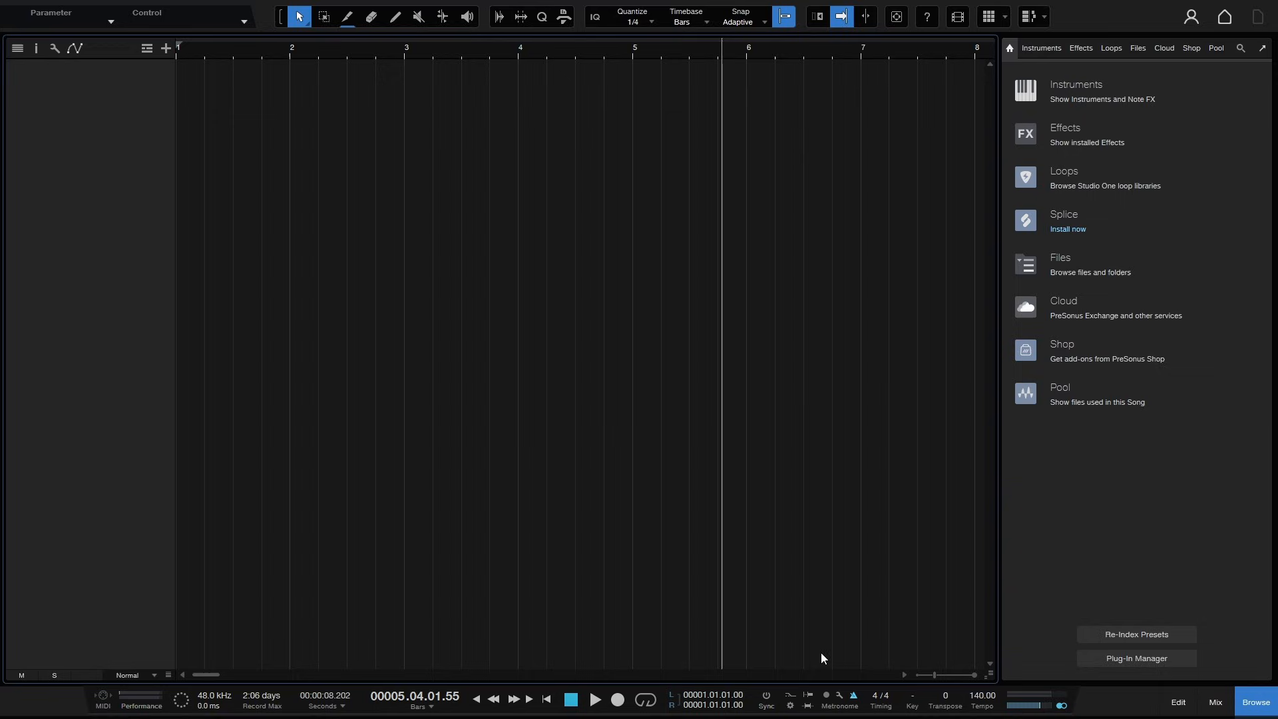
left_click(852, 694)
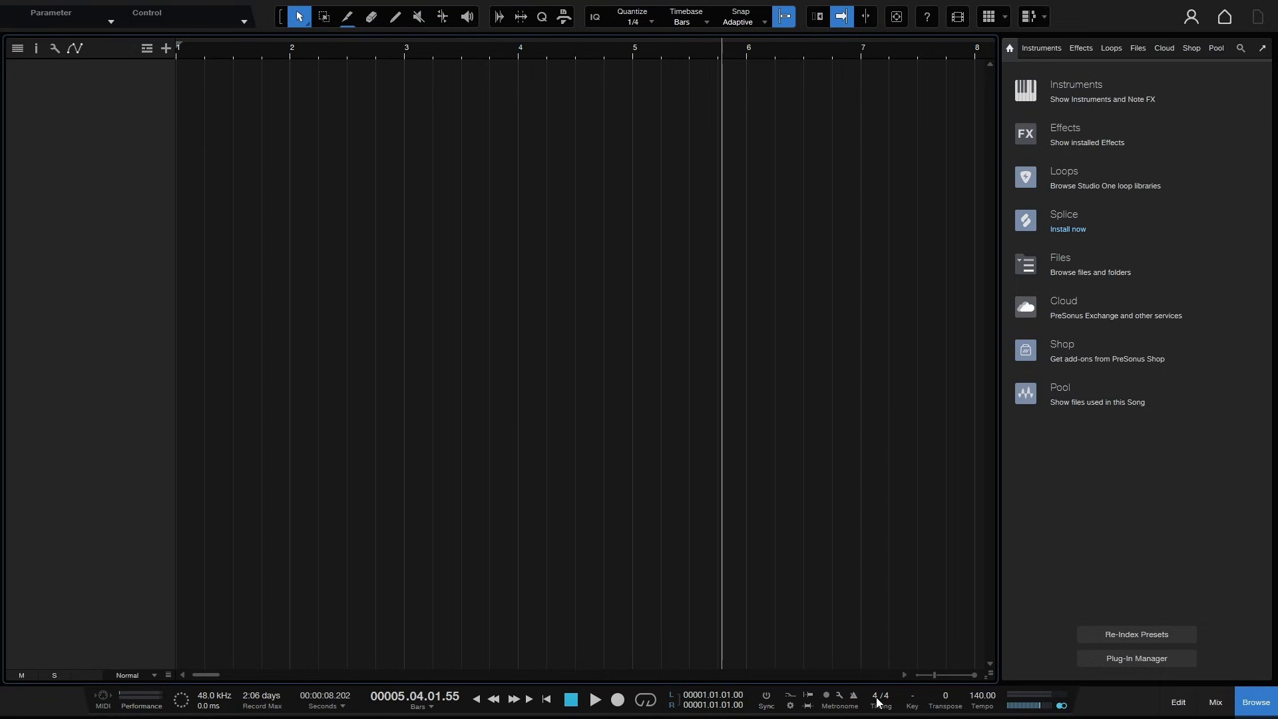
- Open the time signature list and the key selector, then dismiss both without changing anything
left_click(876, 696)
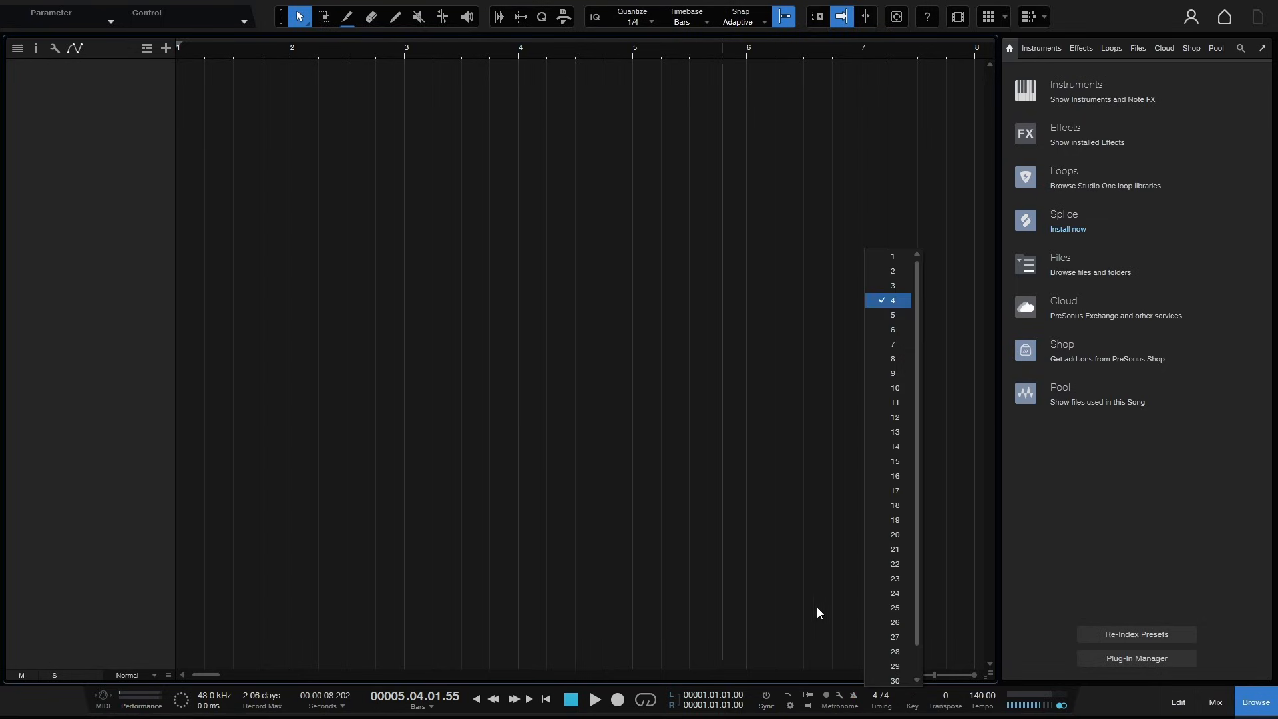
left_click(794, 559)
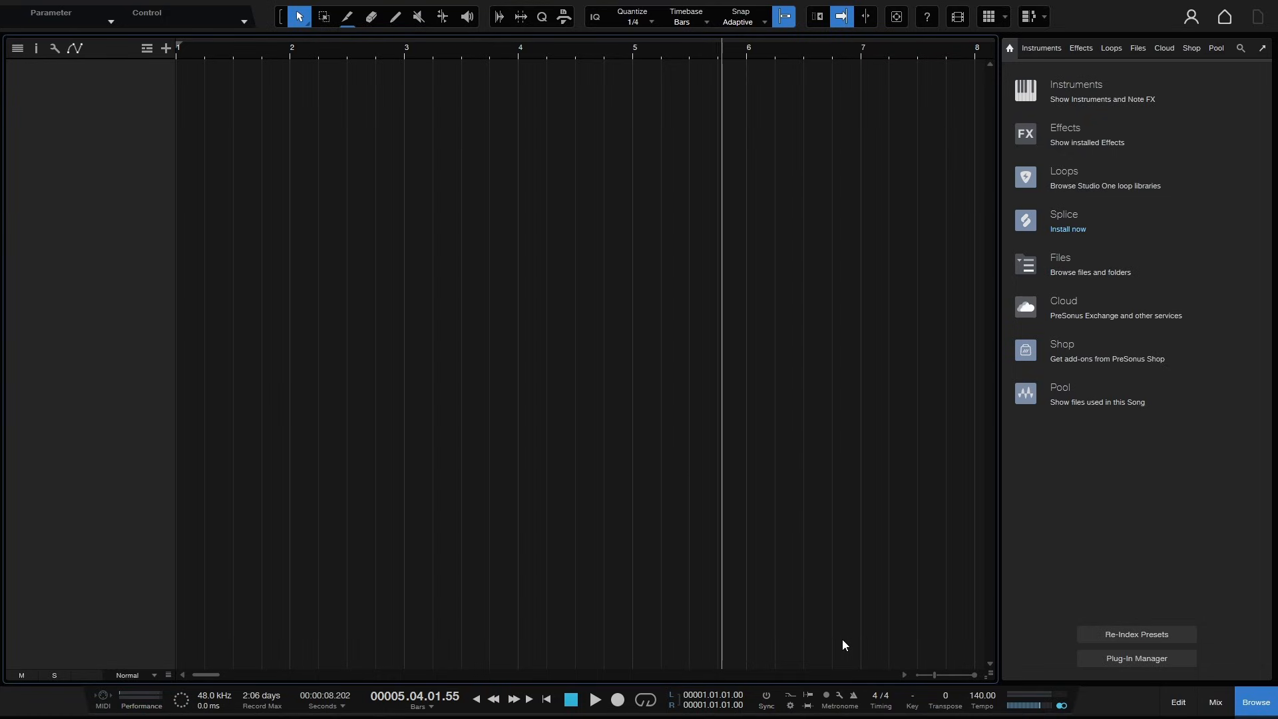
left_click(914, 699)
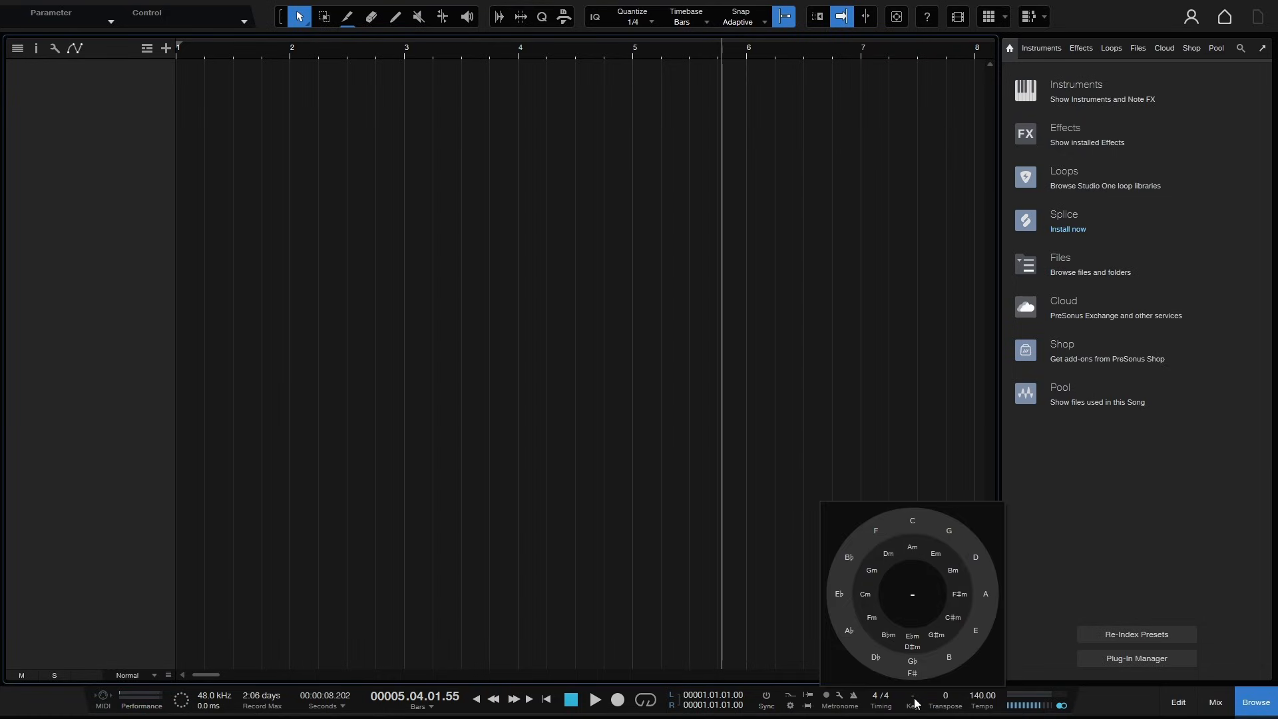
left_click(760, 593)
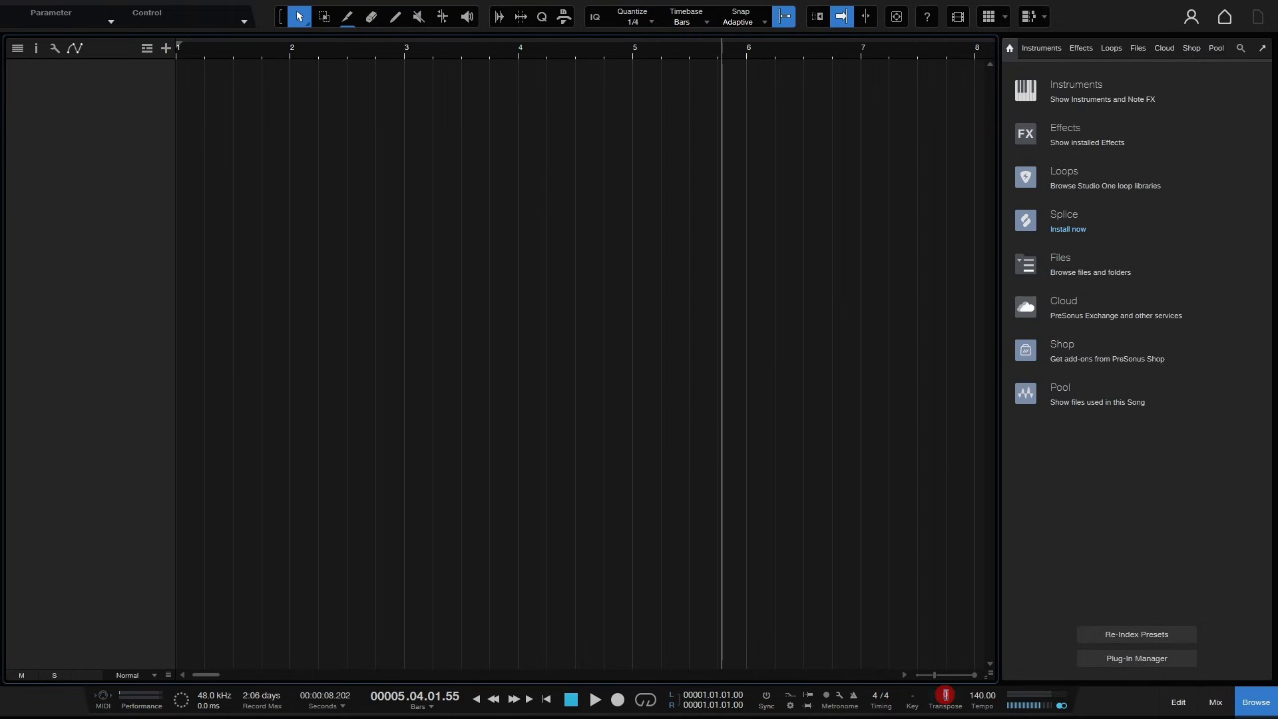
left_click(917, 605)
- Set the song tempo to 120 BPM
left_click(983, 695)
type("120")
key("Return")
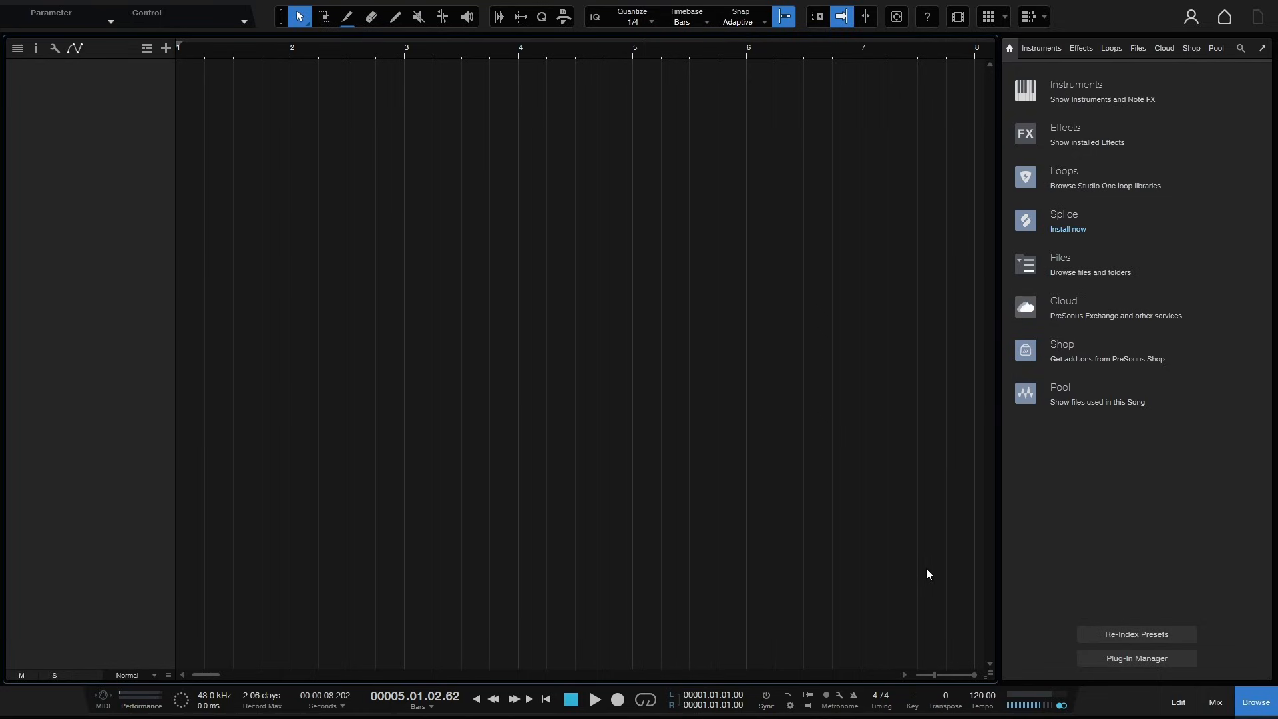
- Adjust the tempo value by dragging and scrolling on it, raising it to 265 BPM
left_click_drag(979, 693, 963, 638)
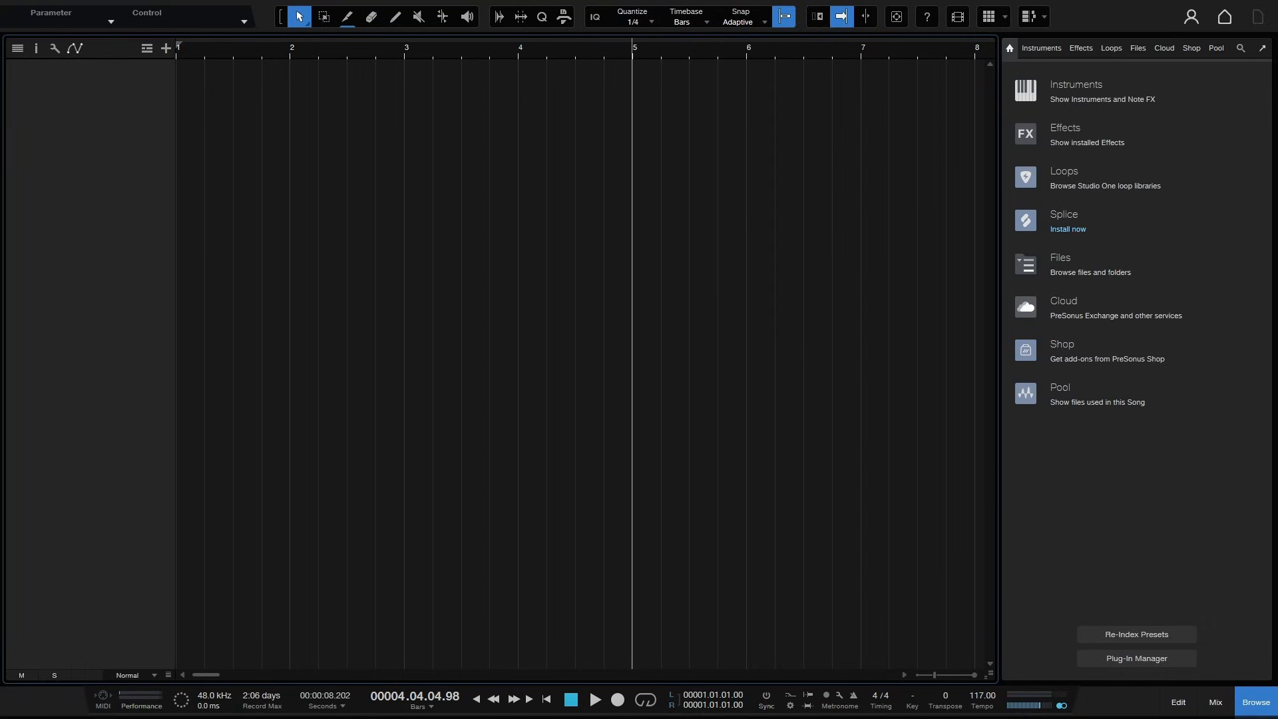
left_click(981, 707)
scroll(983, 709, "down", 6)
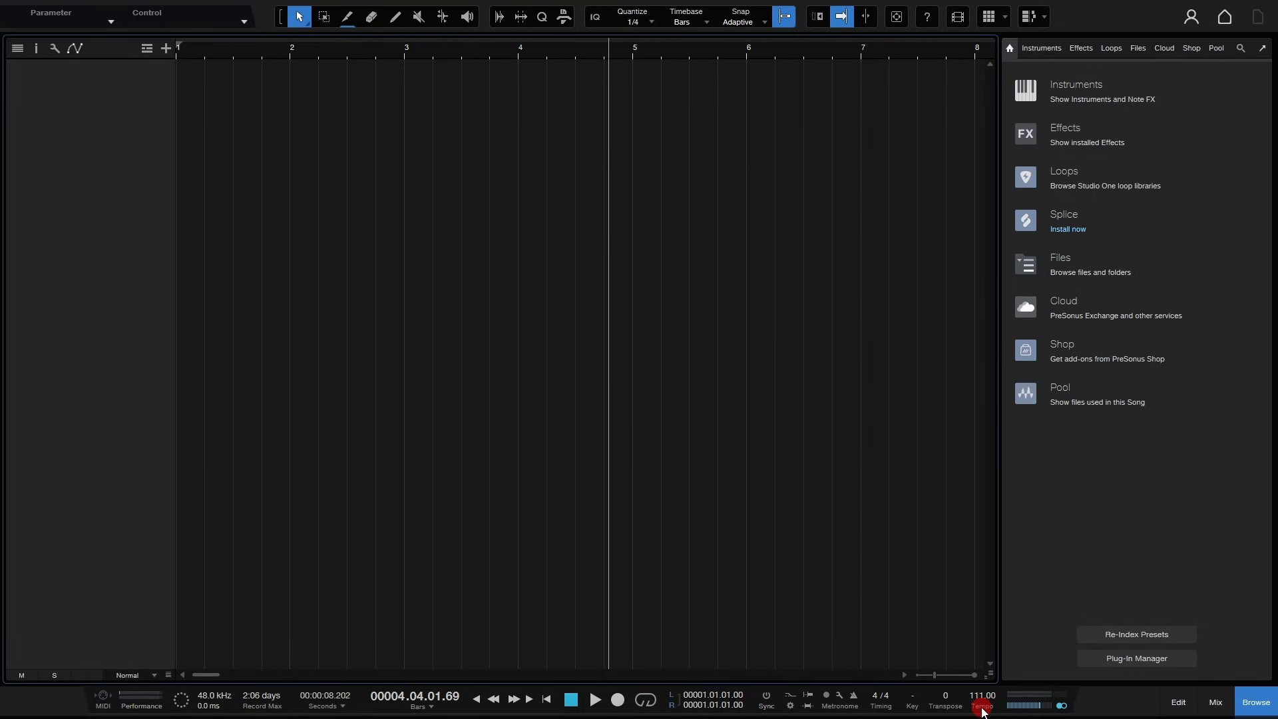
scroll(983, 709, "up", 7)
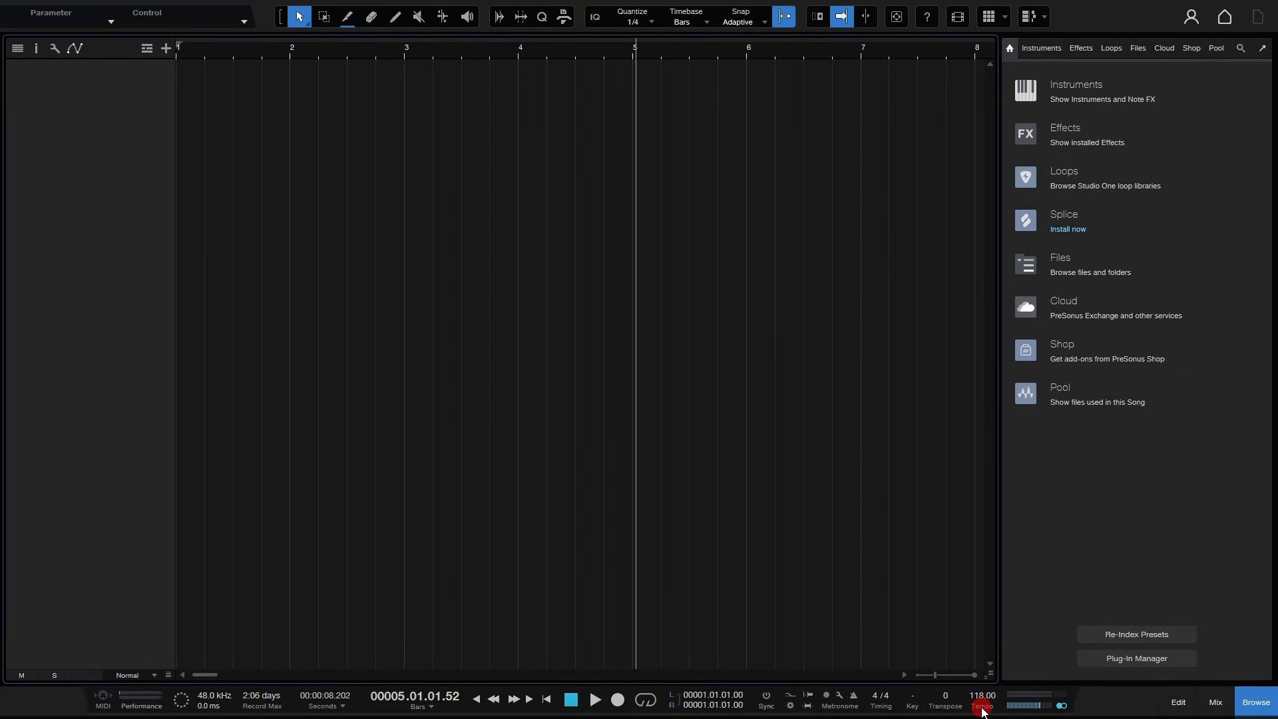
scroll(983, 710, "up", 20)
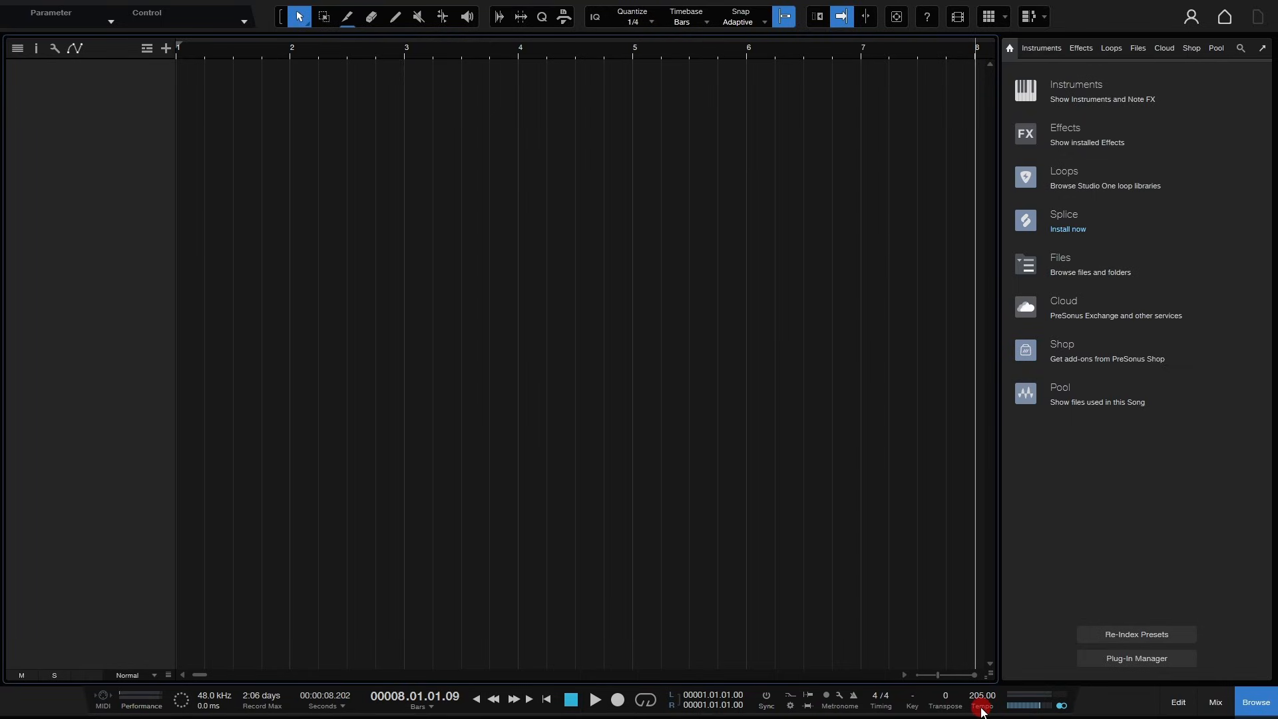
scroll(982, 710, "up", 20)
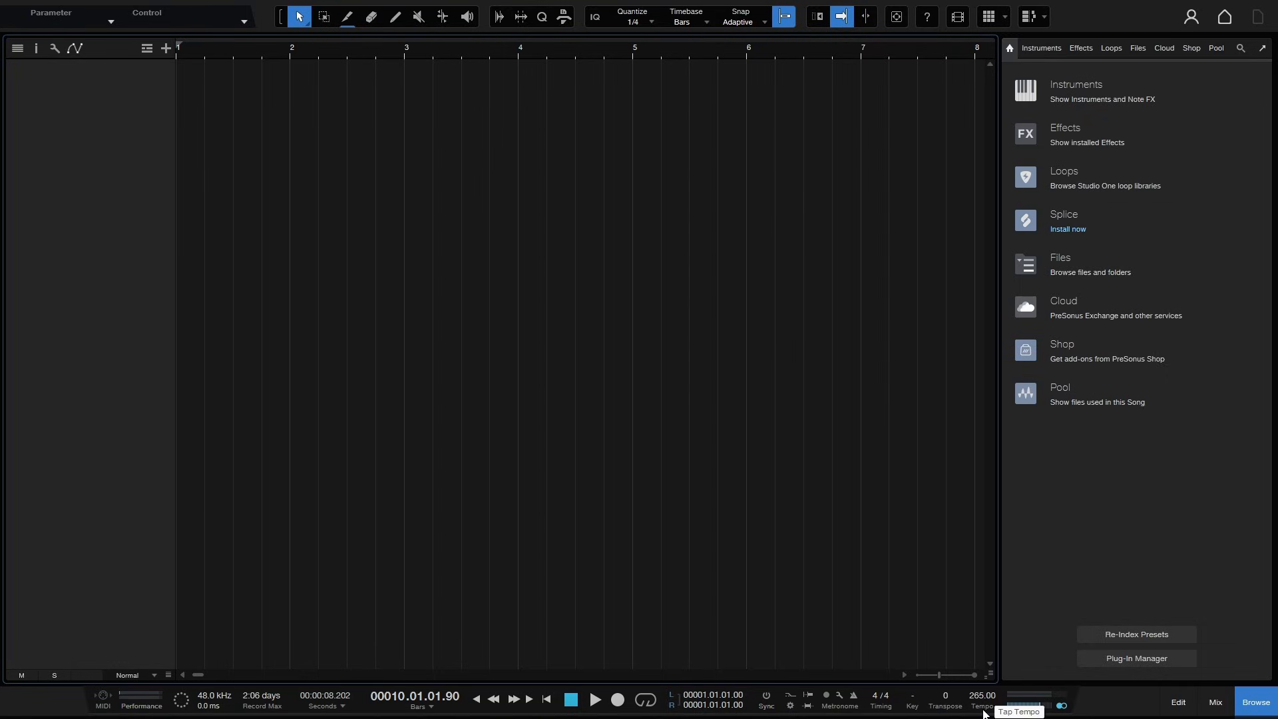
- Return the playhead to the song start and set the tempo to 120 BPM
key("comma")
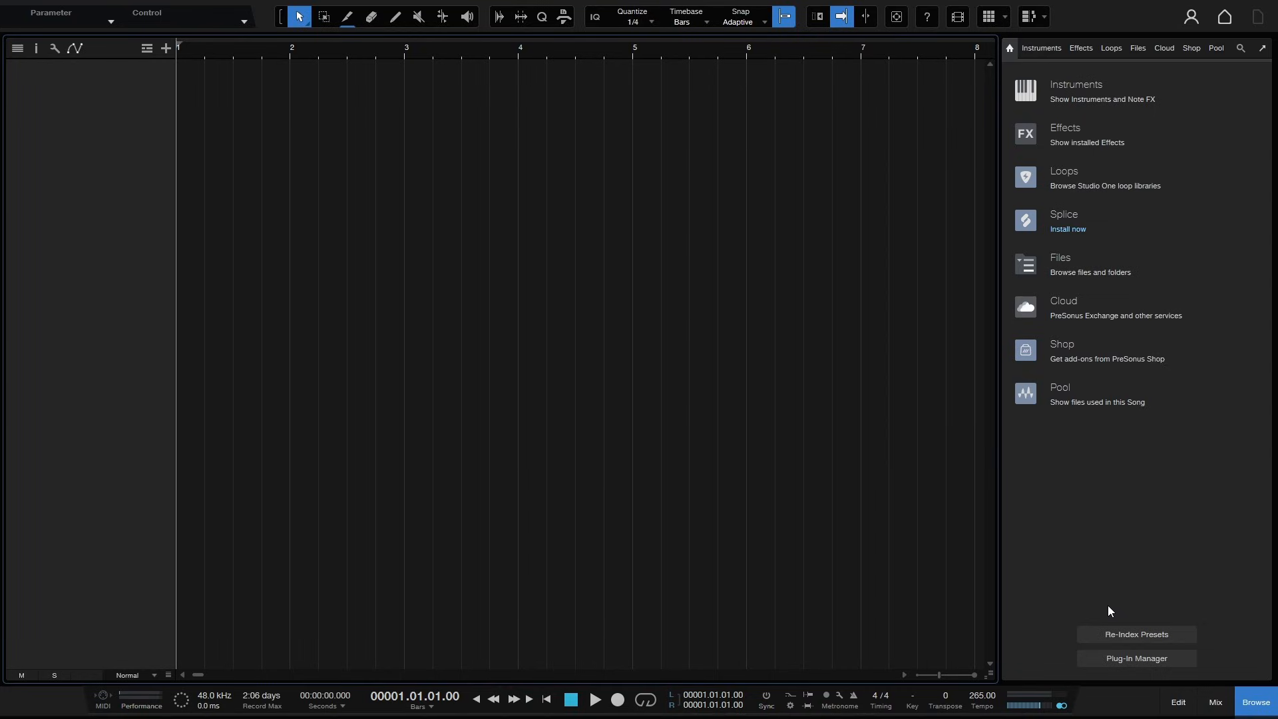
key("t")
key("t")
key("t")
key("t")
left_click(981, 697)
type("1")
type("0")
key("Return")
- Leave full screen, open the Keyboard Shortcuts reference page from Help, and close it
key("shift+f")
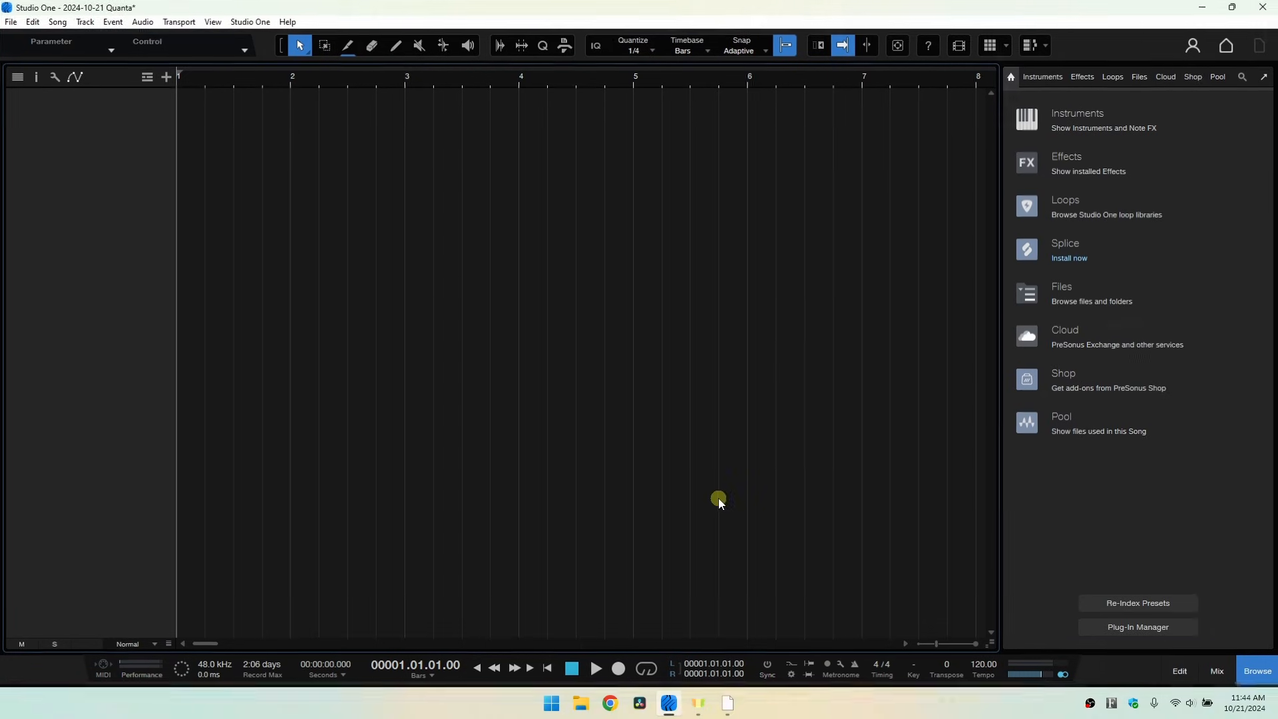
left_click(287, 23)
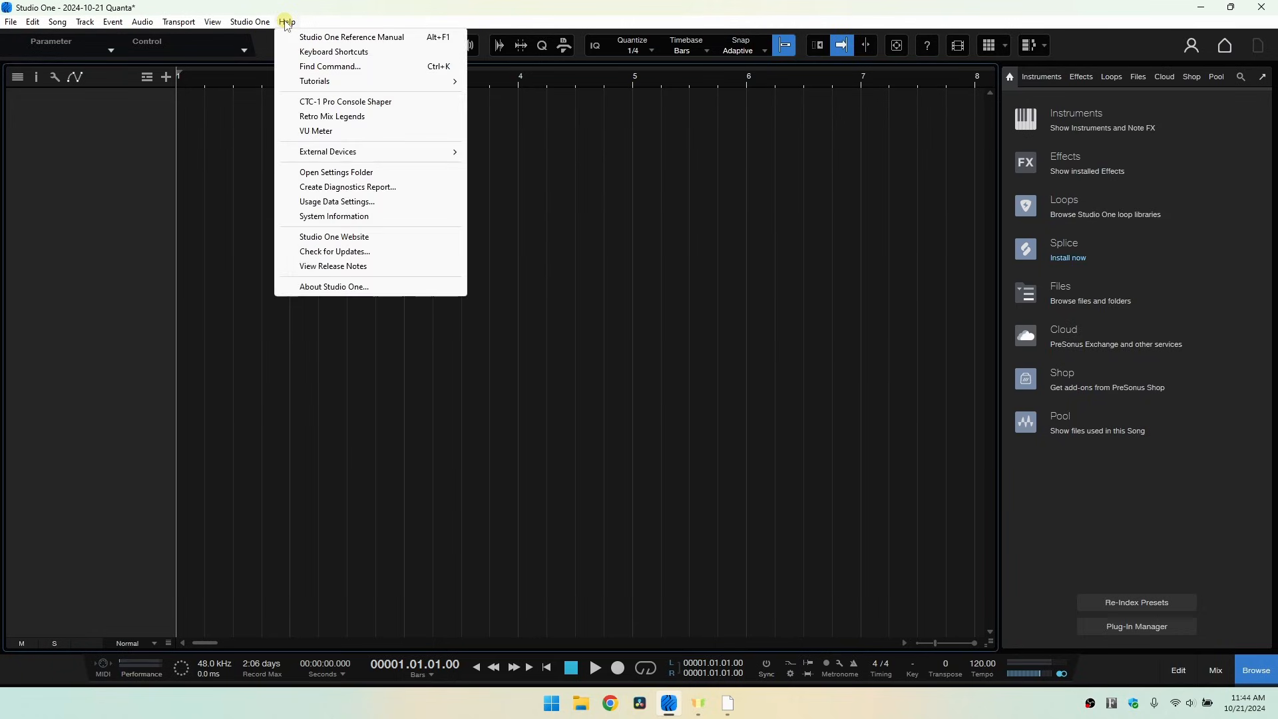
left_click(312, 54)
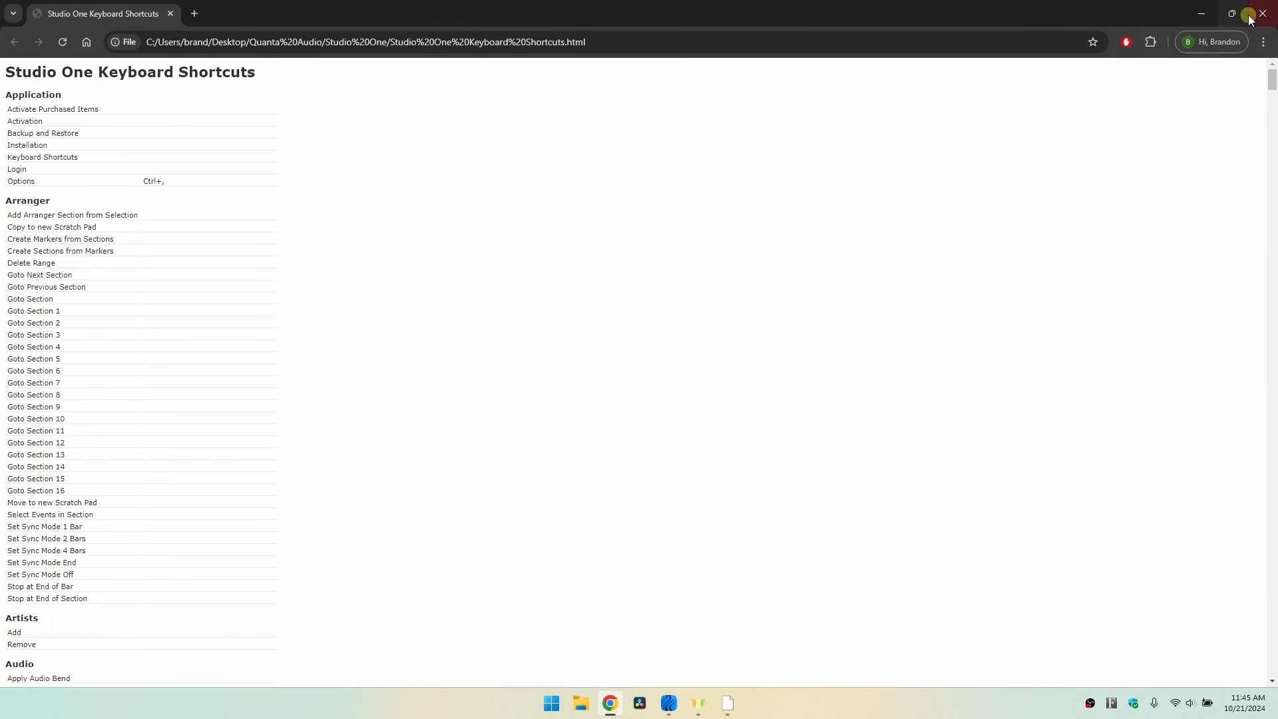
left_click(1251, 16)
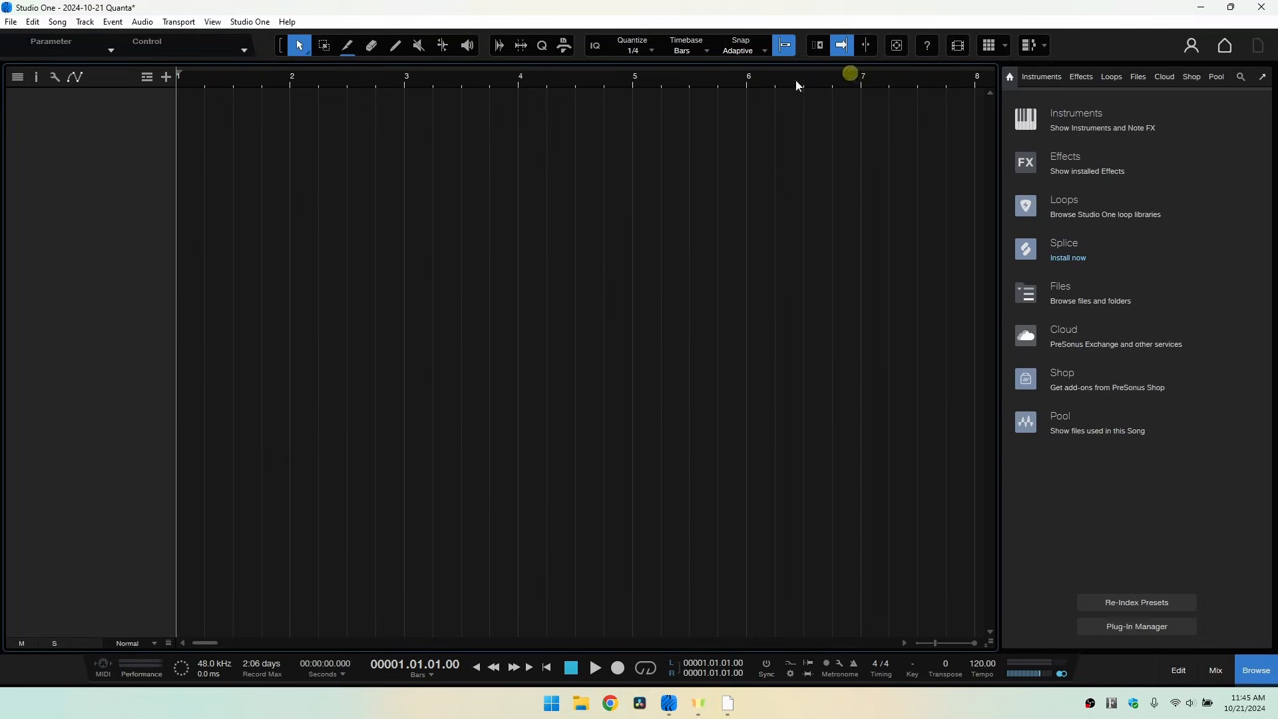
- In the Keyboard Shortcuts options, search for tempo, select Tap Tempo, view the mapping schemes, and cancel
left_click(250, 22)
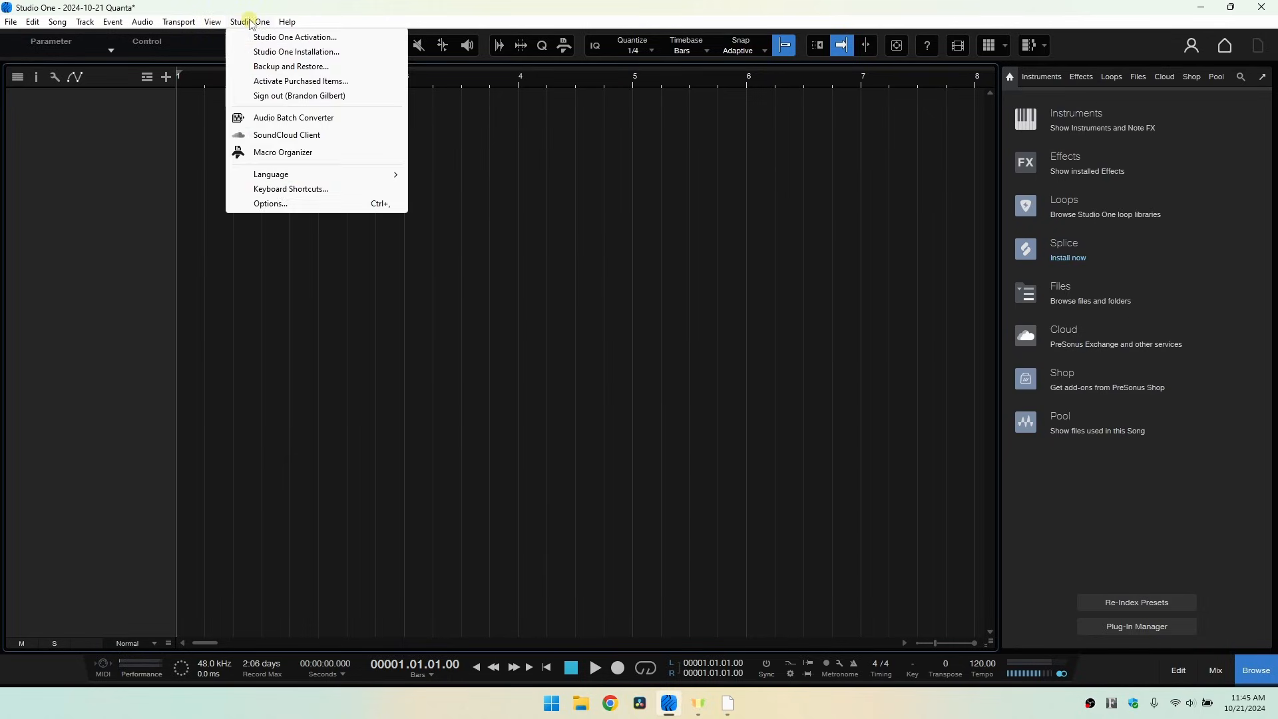
left_click(272, 190)
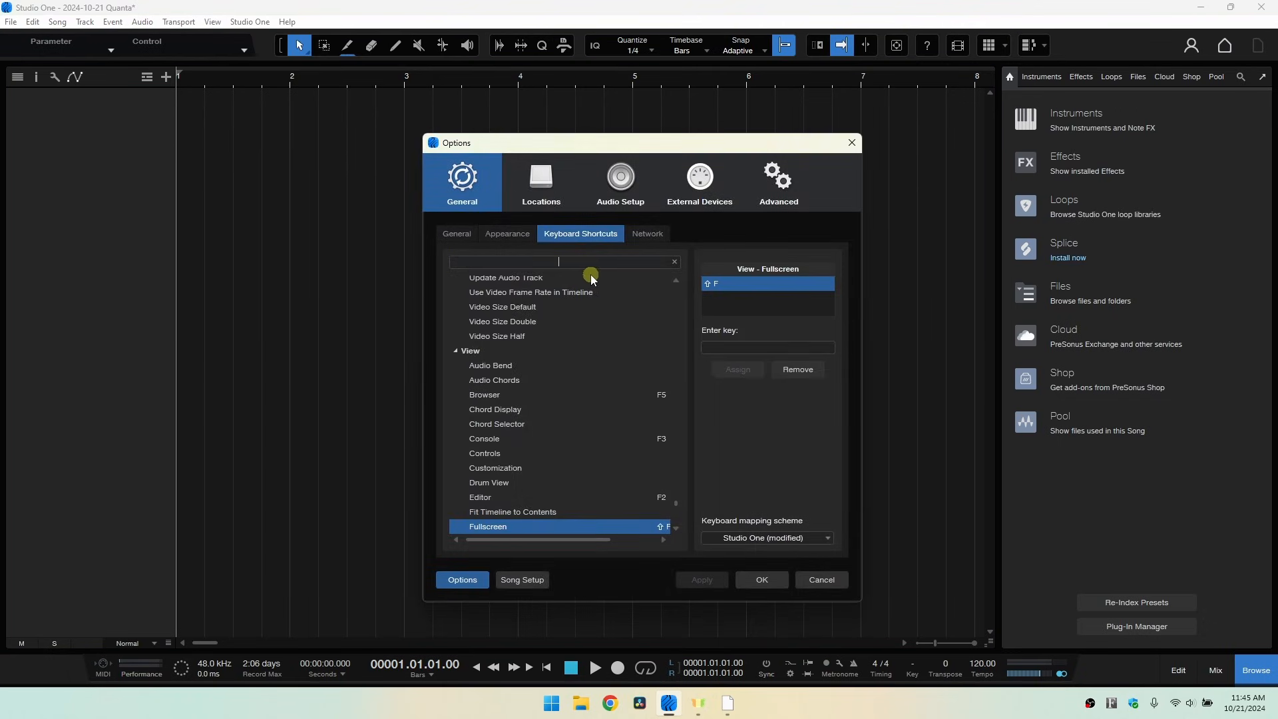
type("tempo")
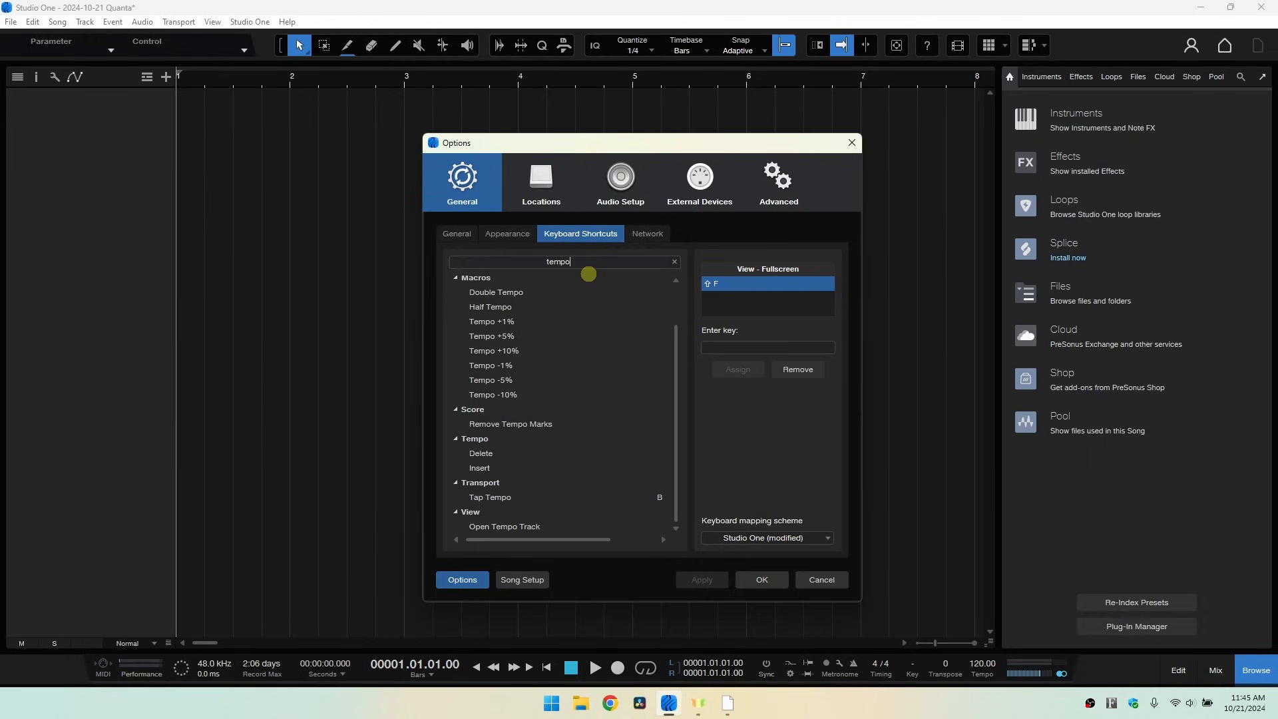
left_click(491, 497)
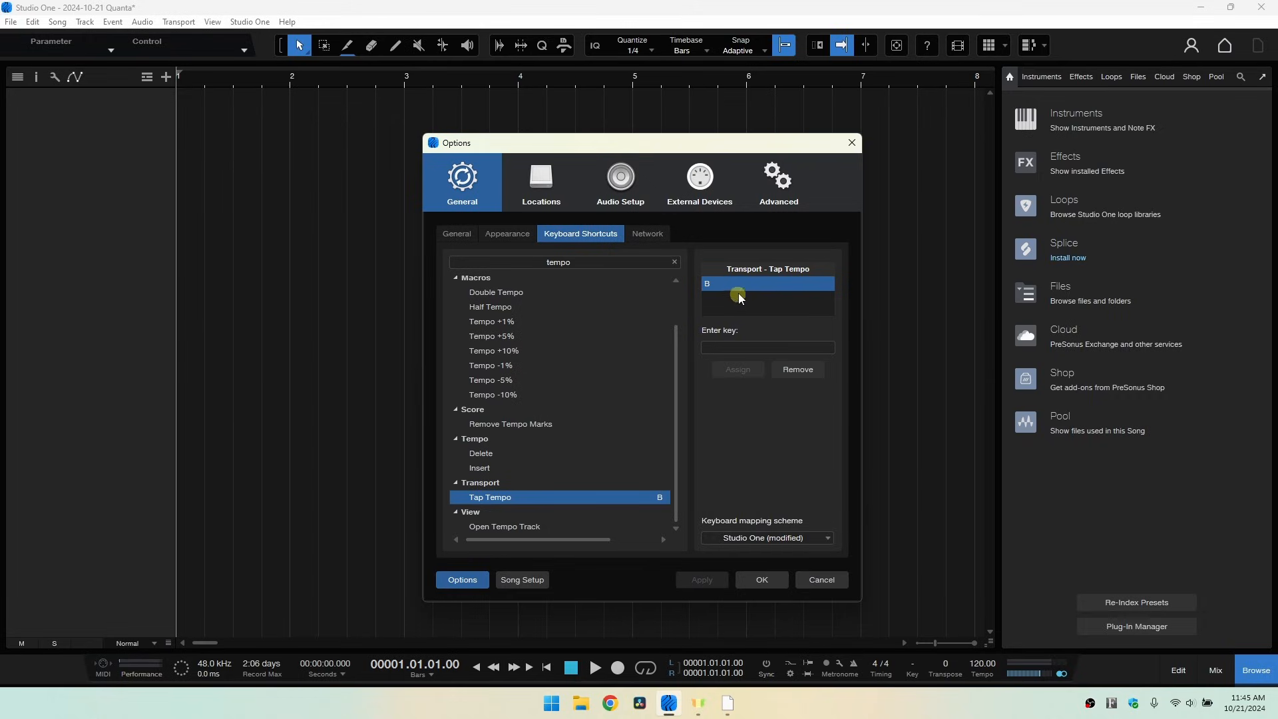
left_click(745, 347)
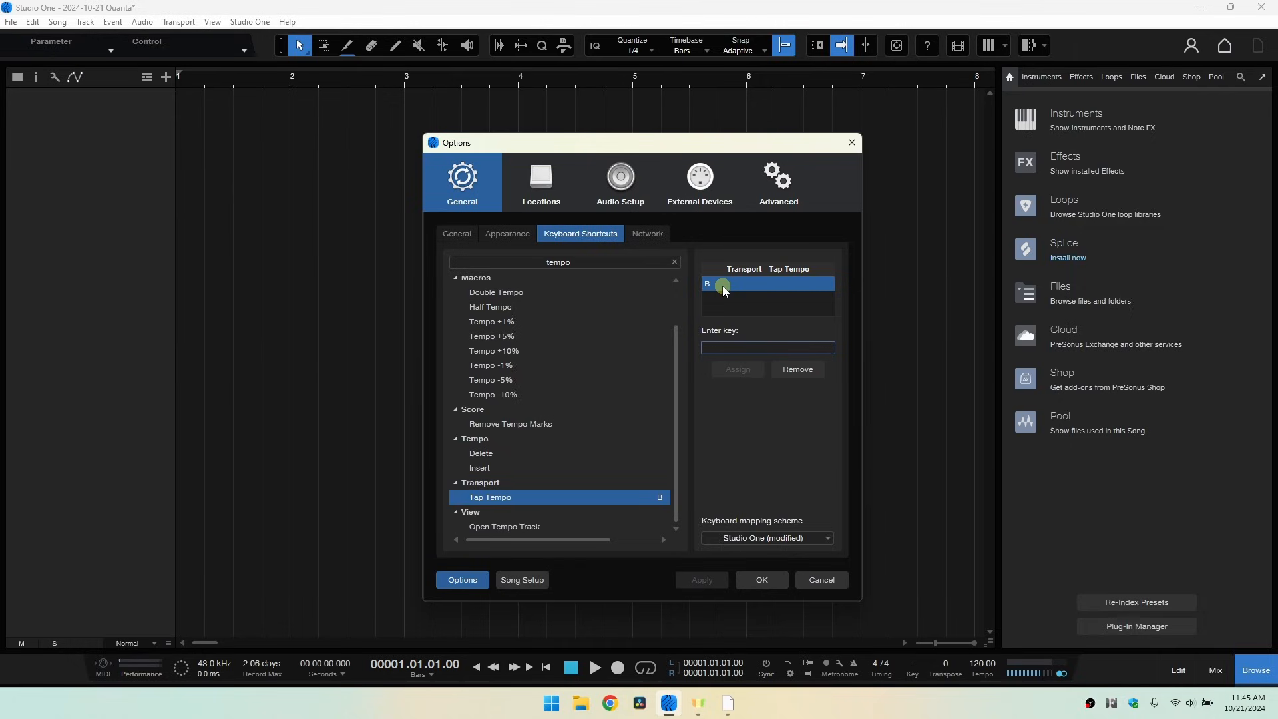
left_click(830, 539)
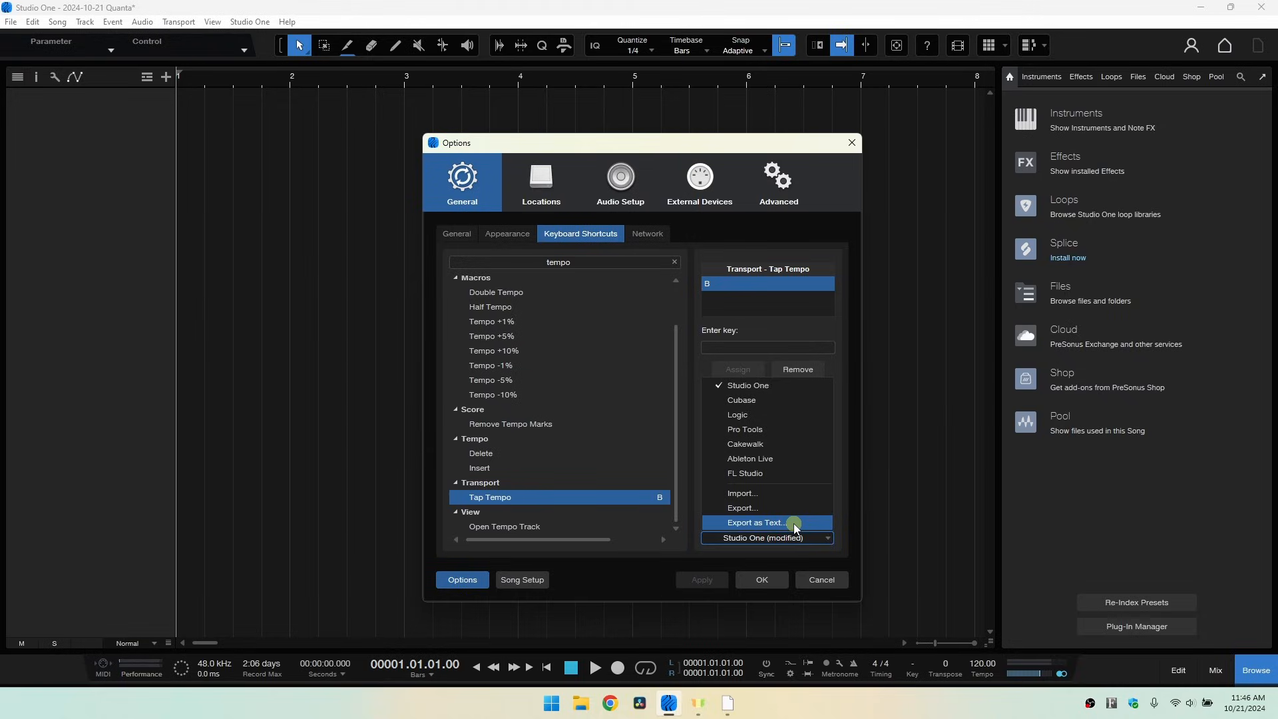
left_click(857, 489)
left_click(818, 582)
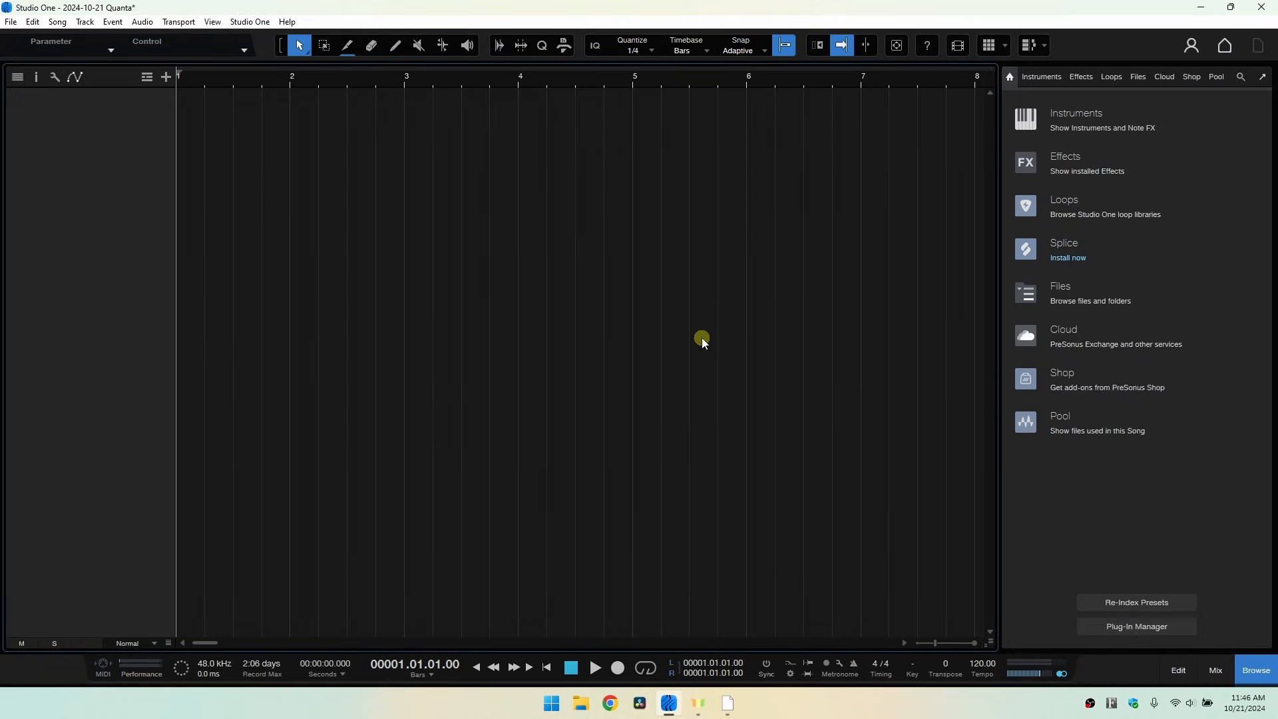
- Return to full screen, open Add Tracks, browse the Instrument, Automation, Folder and Audio types, and cancel
key("ctrl+shift+f")
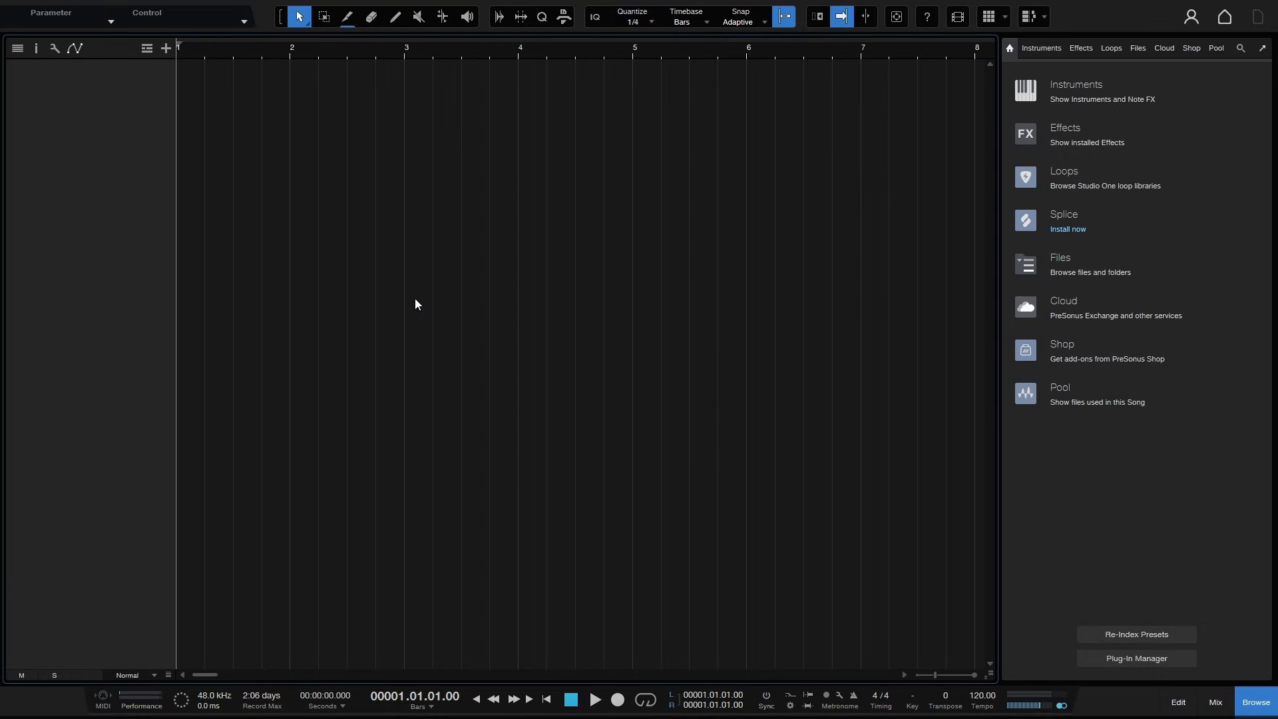
right_click(121, 147)
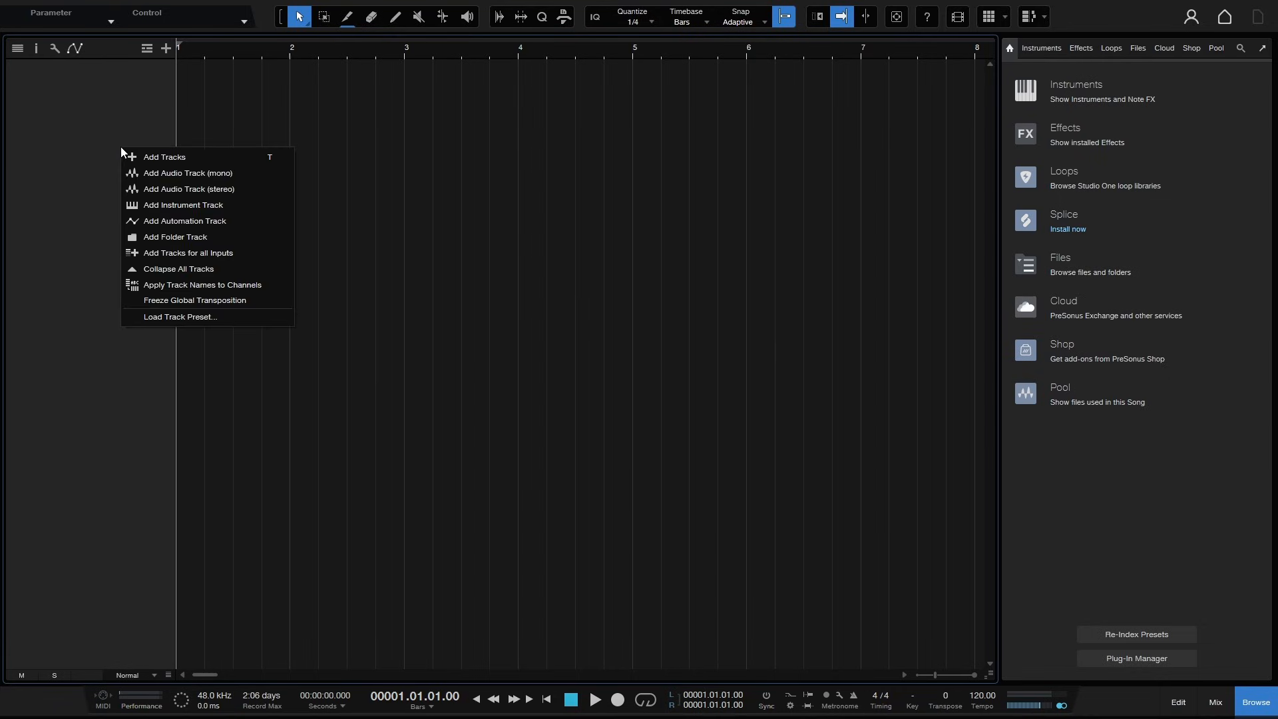
left_click(198, 159)
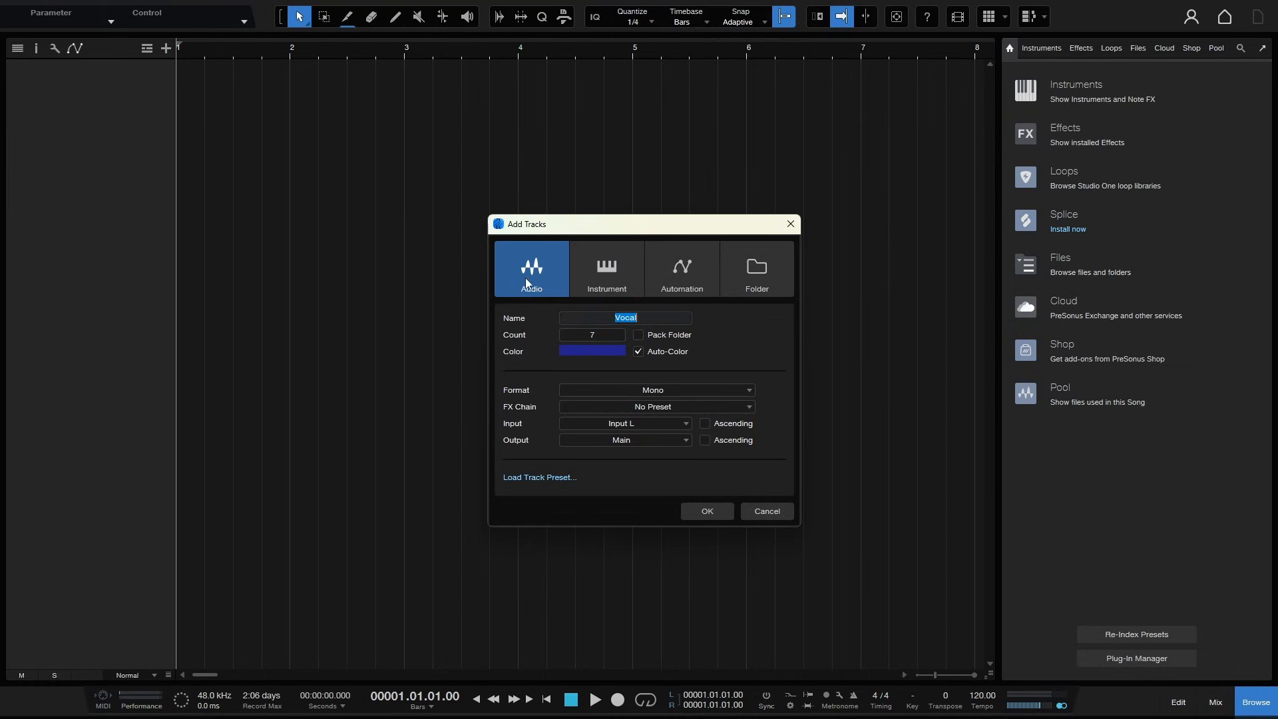
left_click(601, 272)
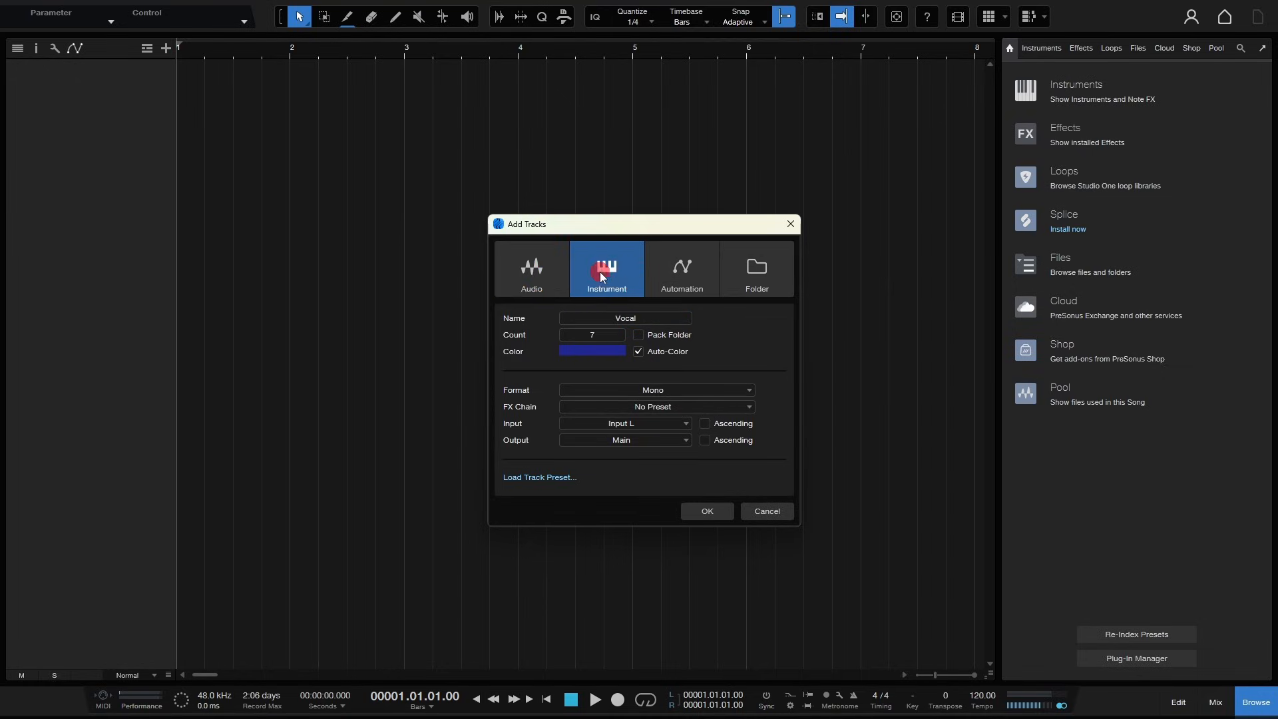
left_click(685, 270)
left_click(758, 270)
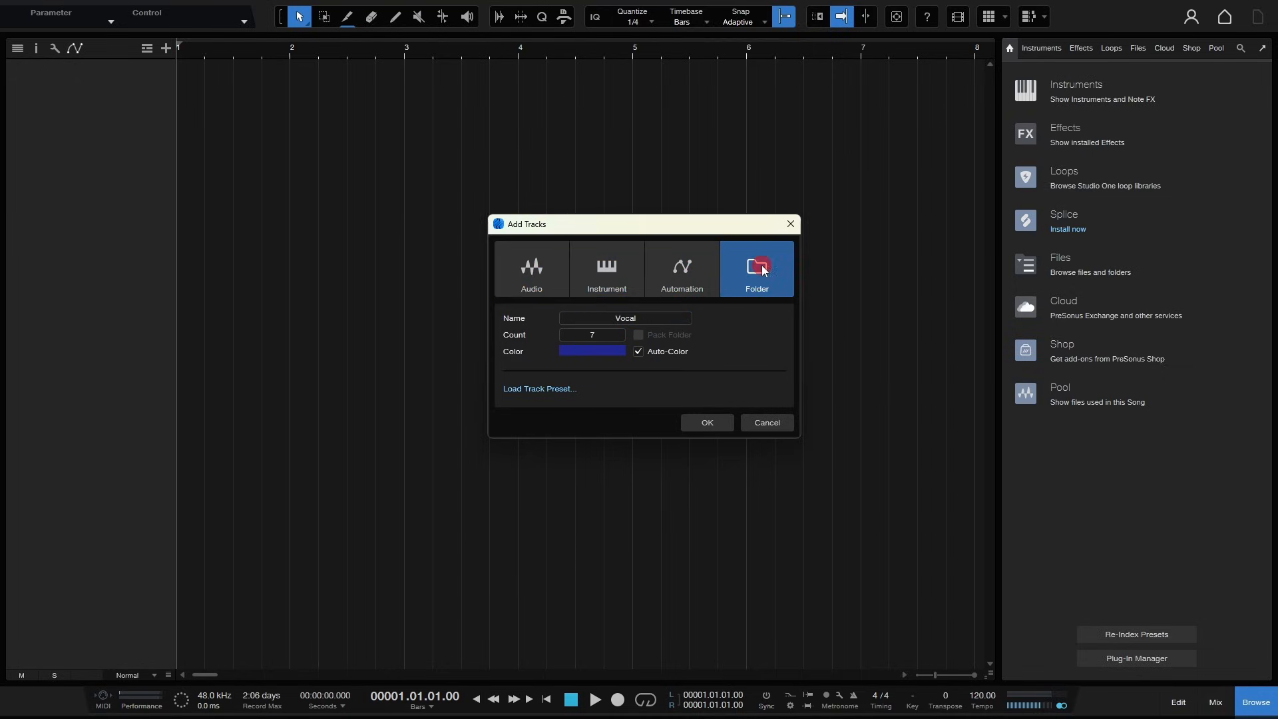
left_click(543, 266)
left_click(768, 510)
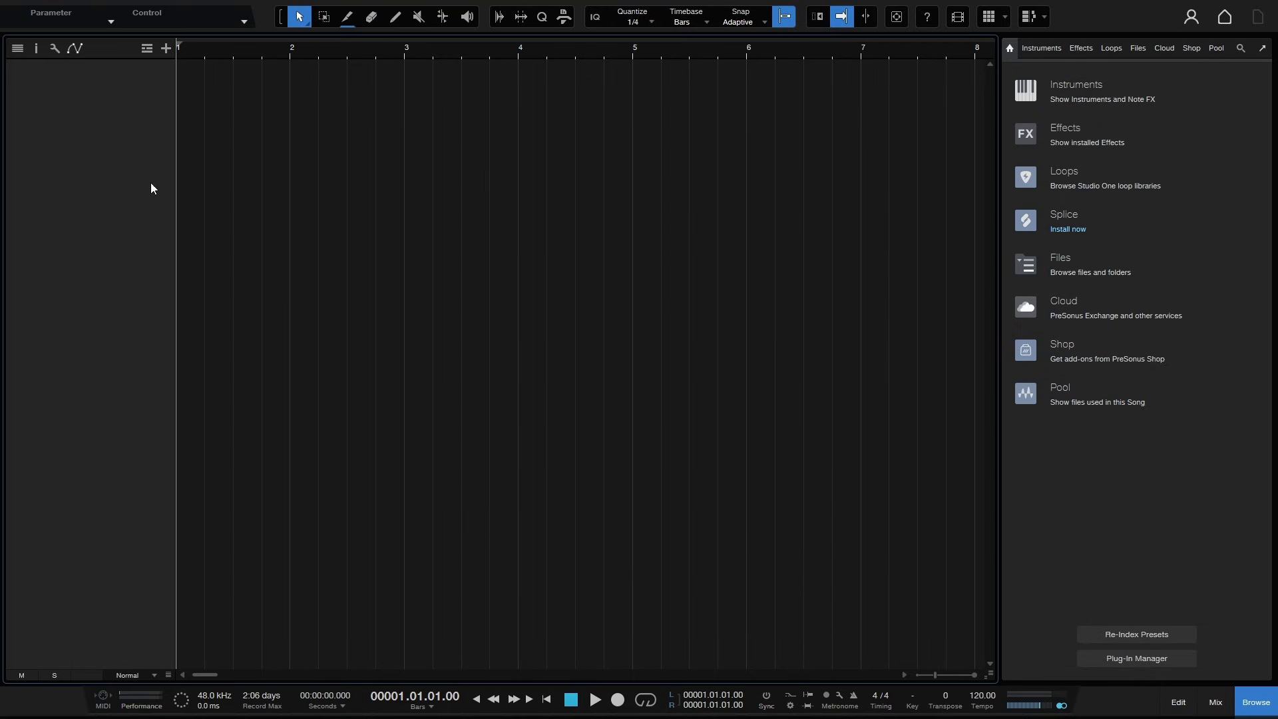
- Open the track list context menu and dismiss it, then open Add Tracks from the plus button and cancel
right_click(96, 132)
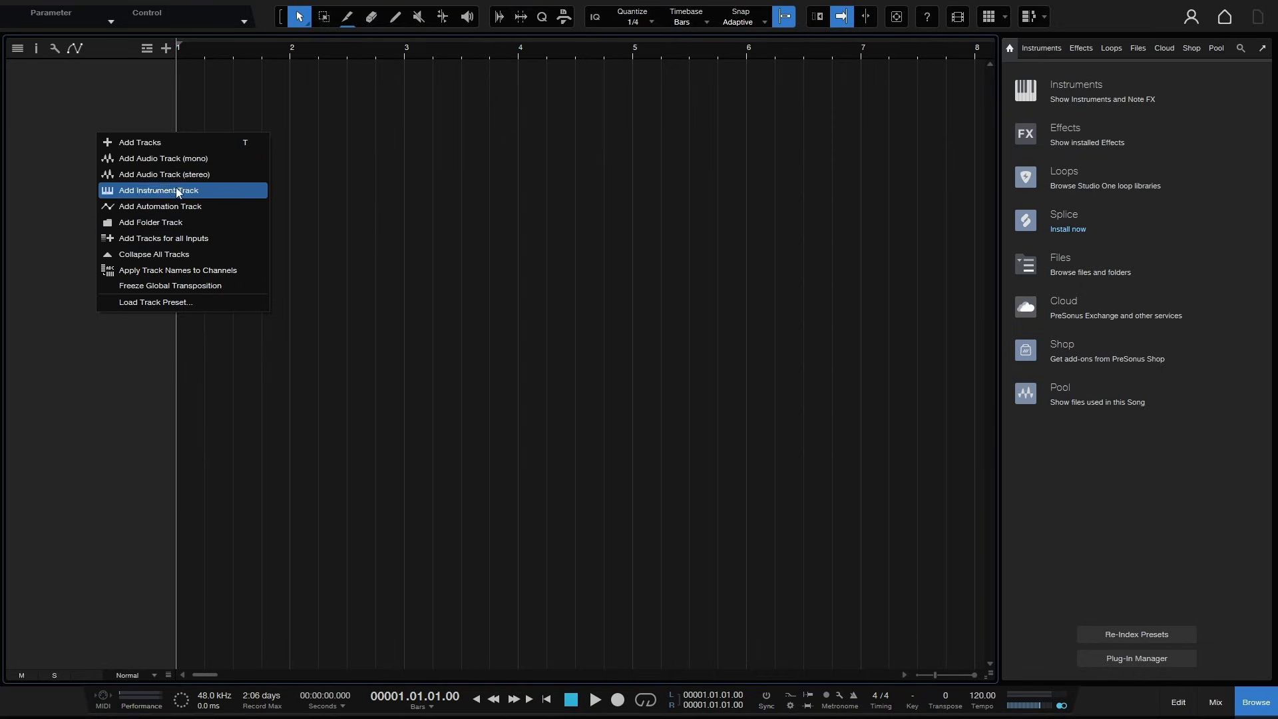
left_click(81, 112)
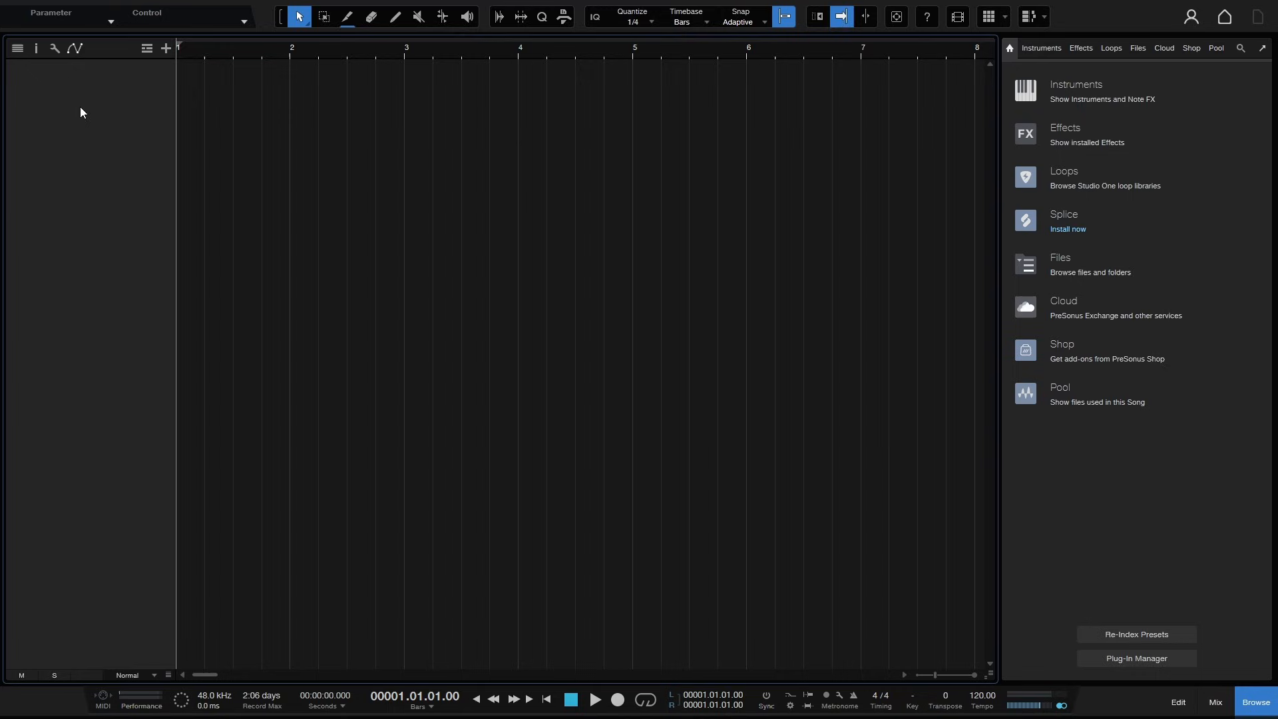
left_click(165, 50)
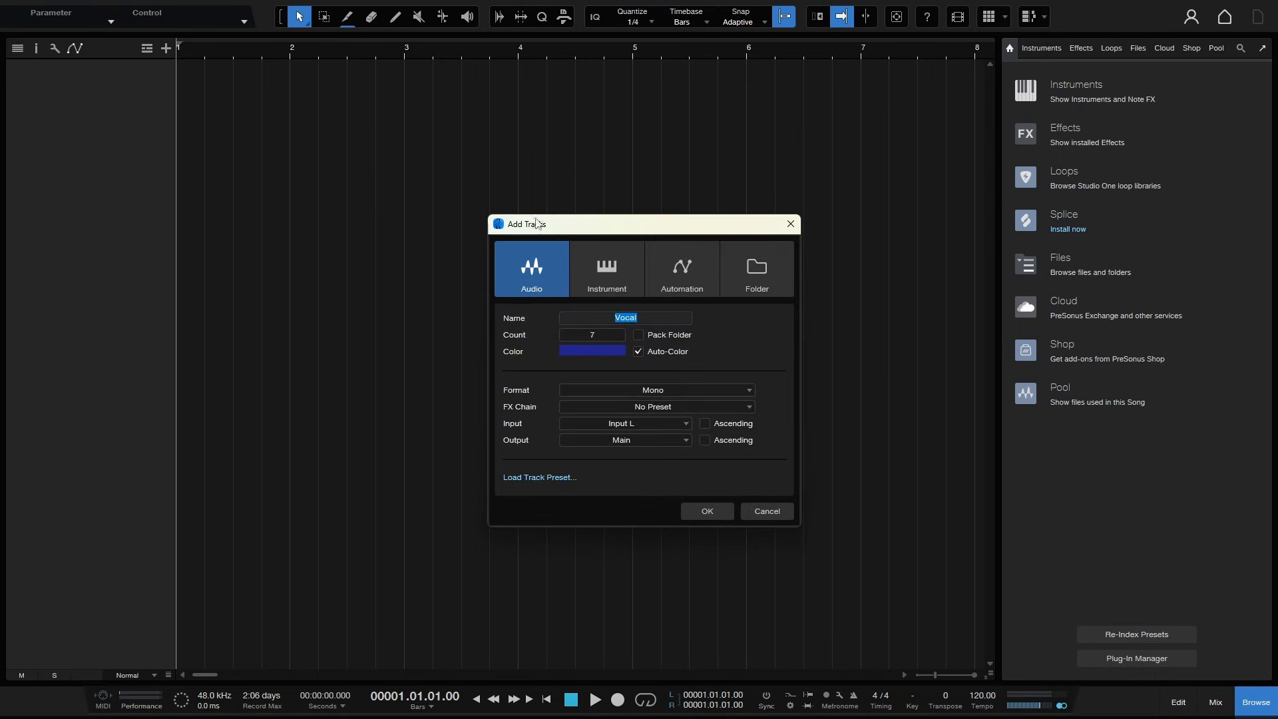
left_click(763, 516)
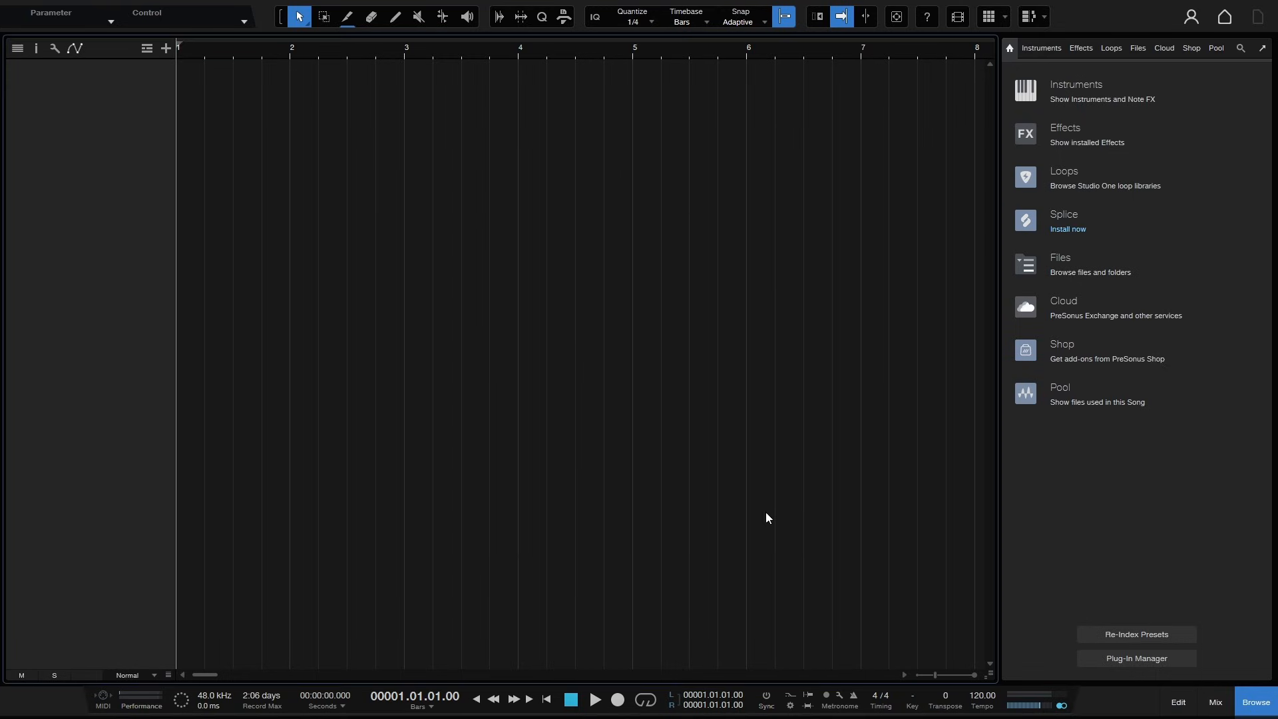
- Open Add Tracks and set the audio track count to 1
key("t")
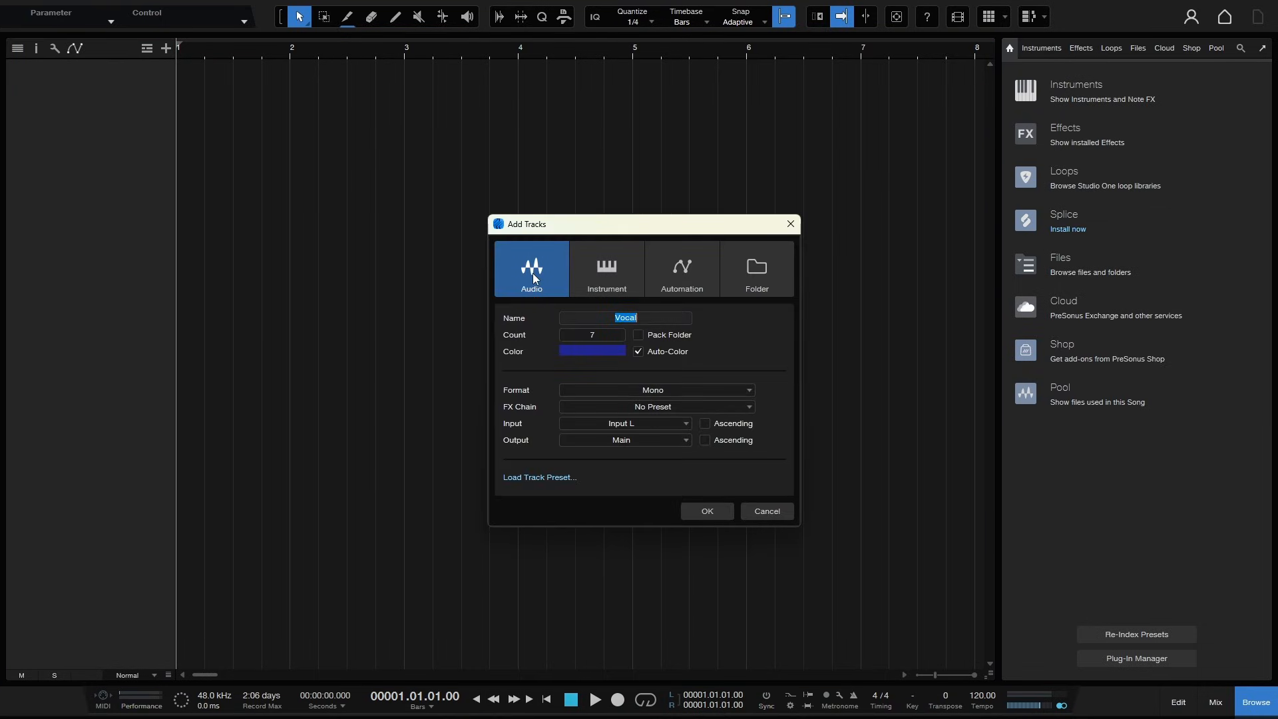
left_click(604, 336)
type("1")
left_click(747, 333)
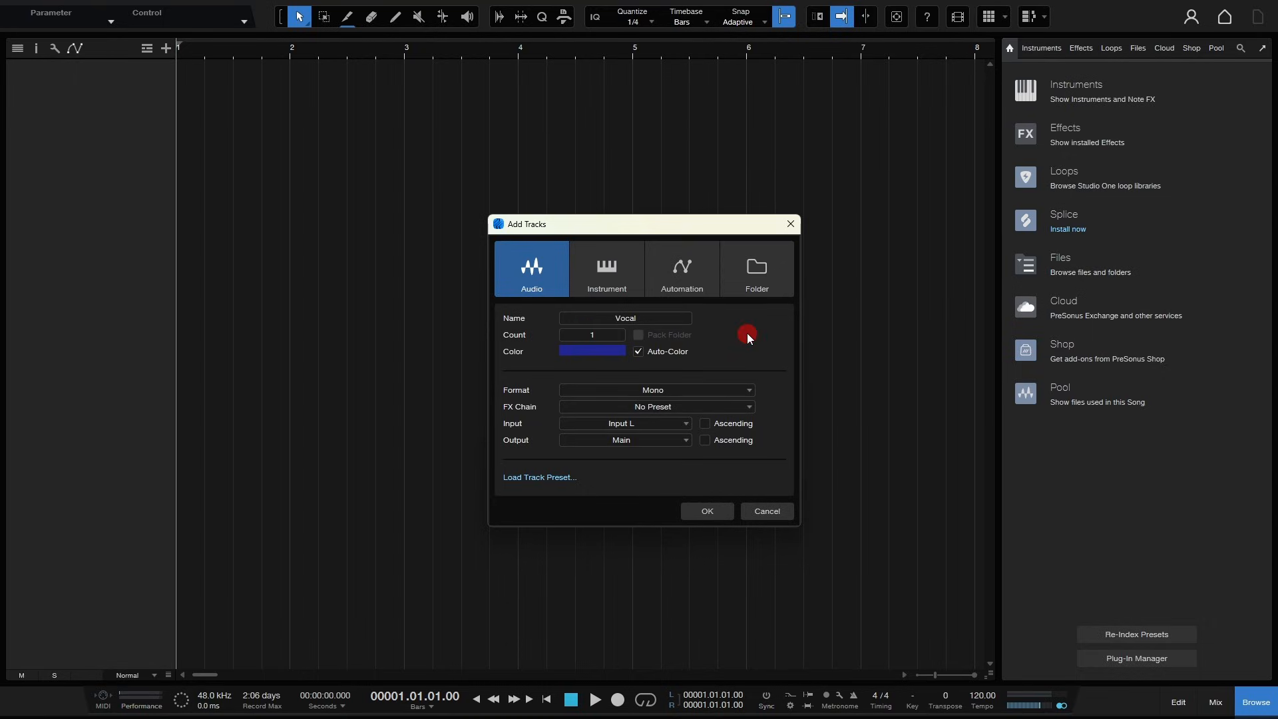
- Review the Vocal track's name, Mono format and Input L options, and add the audio track
left_click(647, 318)
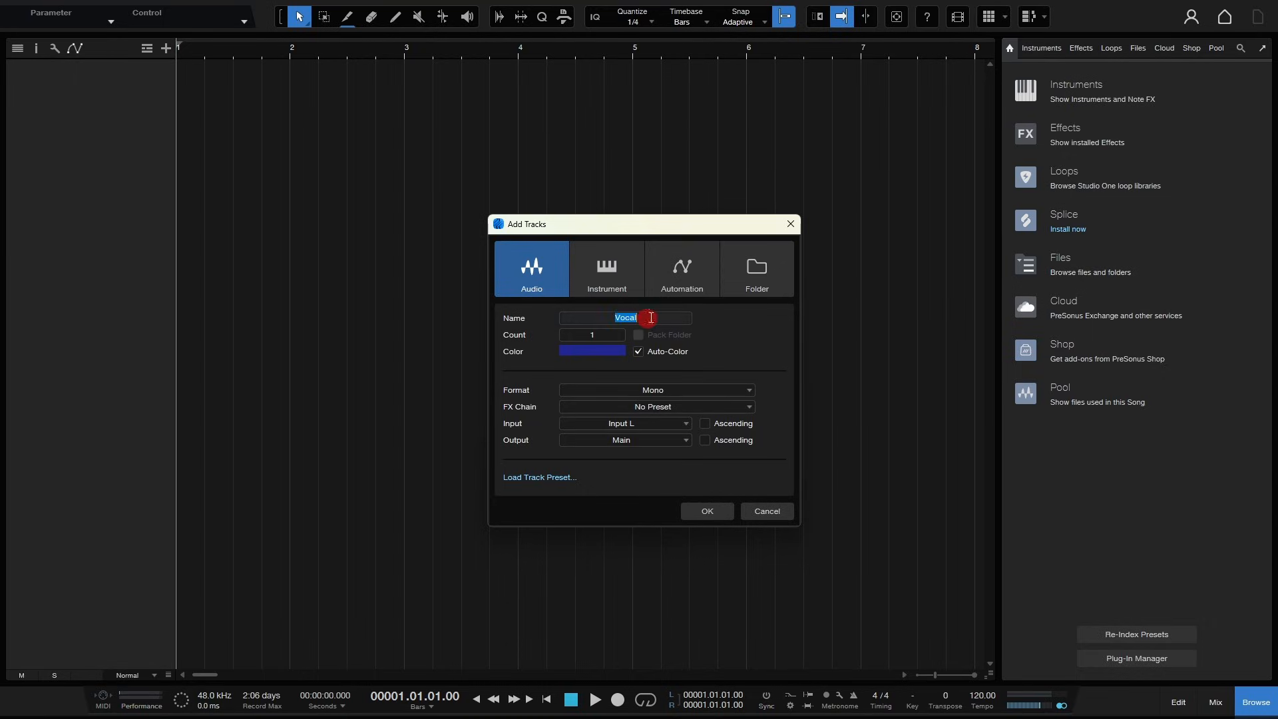
left_click(755, 326)
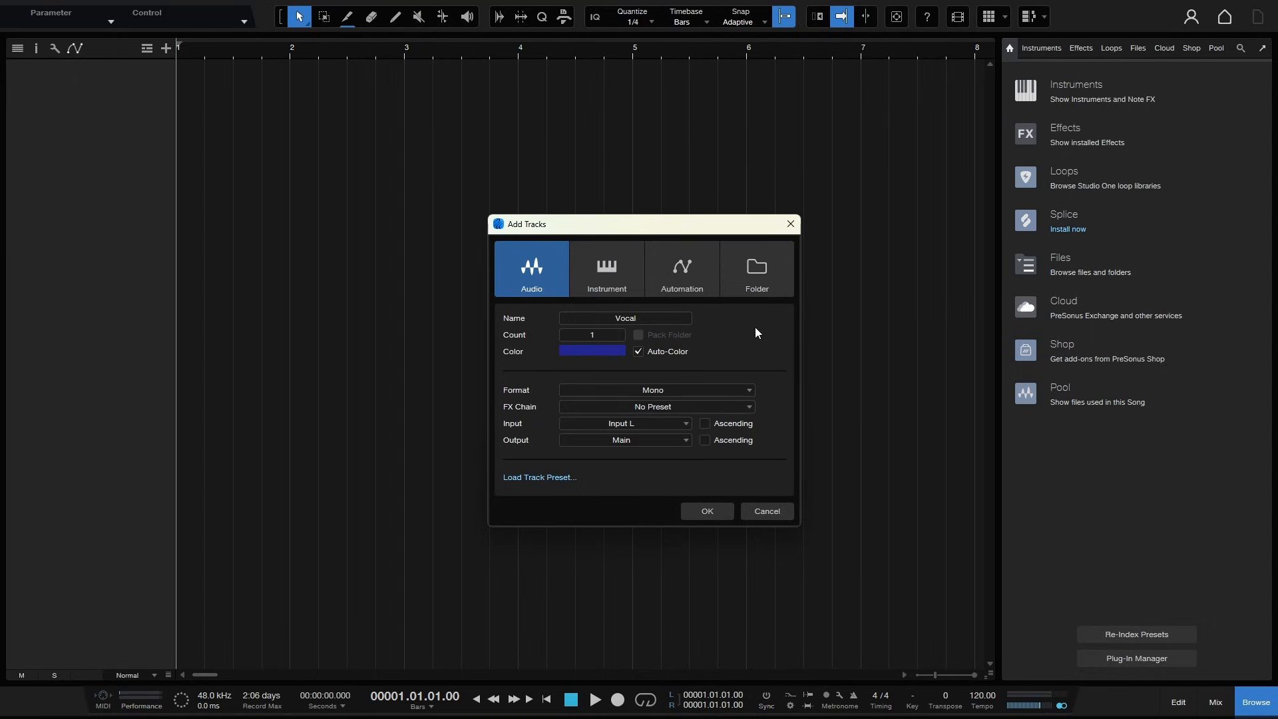
left_click(750, 390)
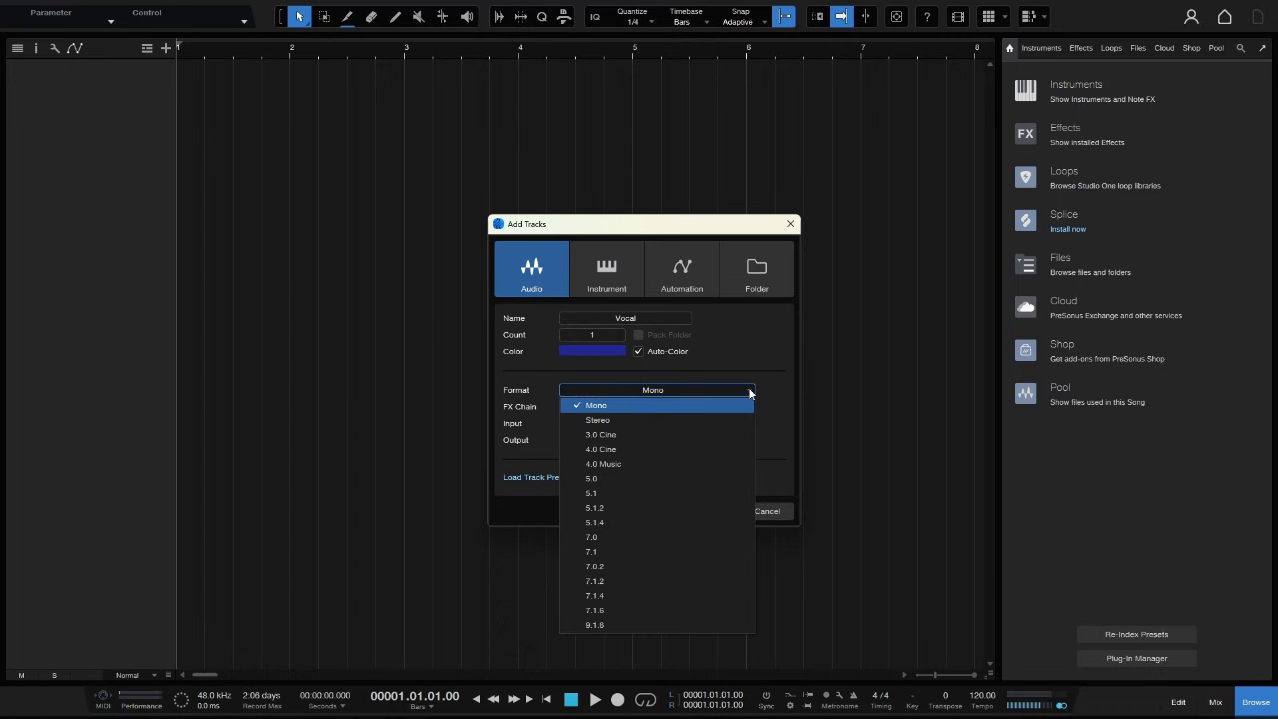
left_click(770, 353)
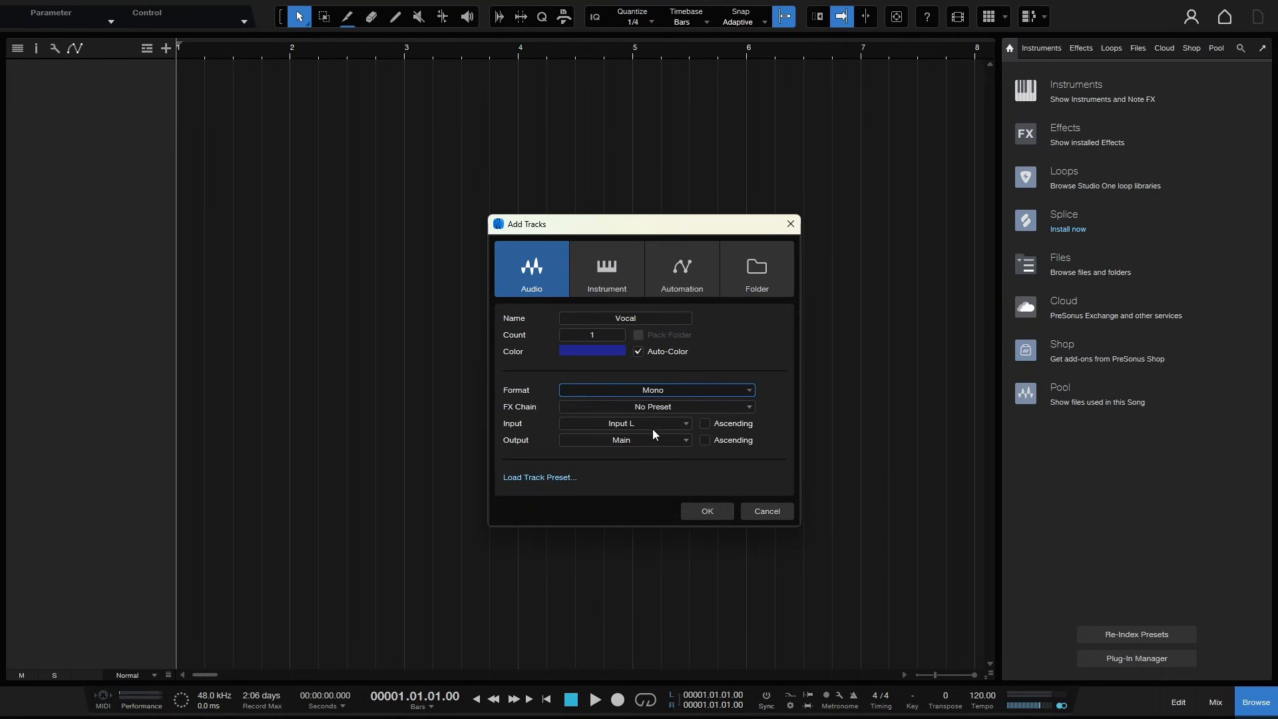
left_click(681, 425)
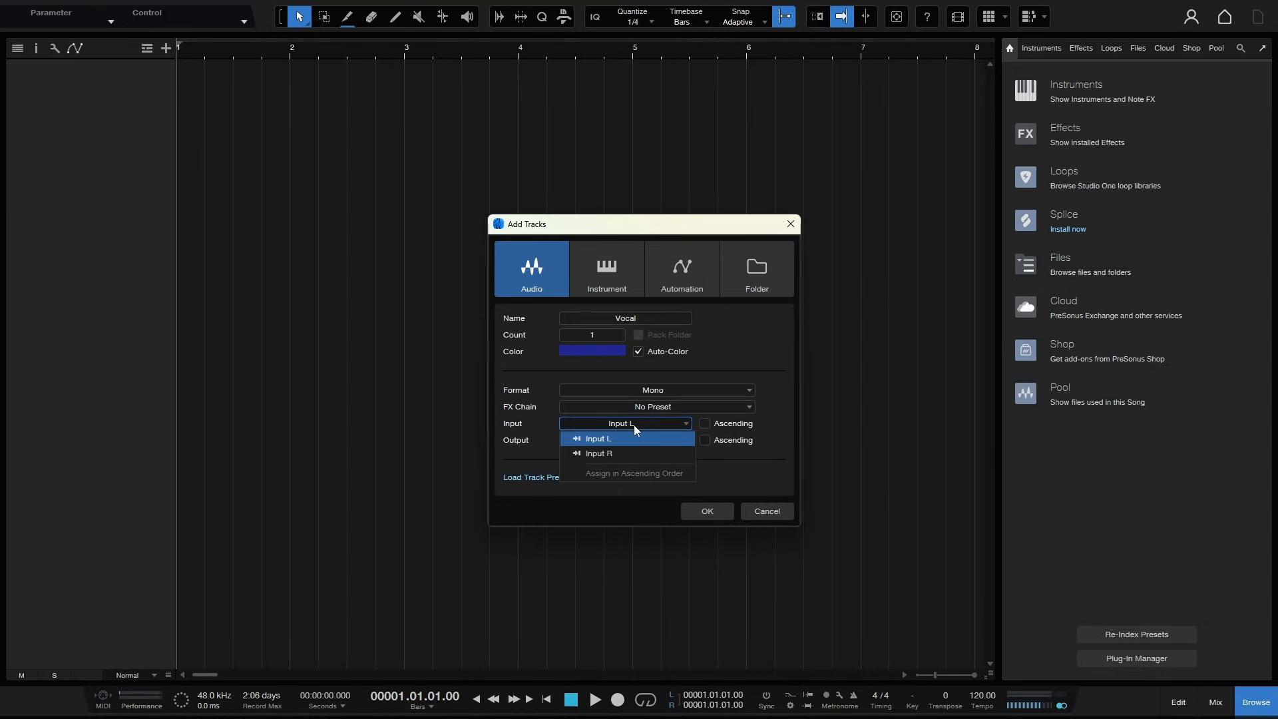
left_click(775, 415)
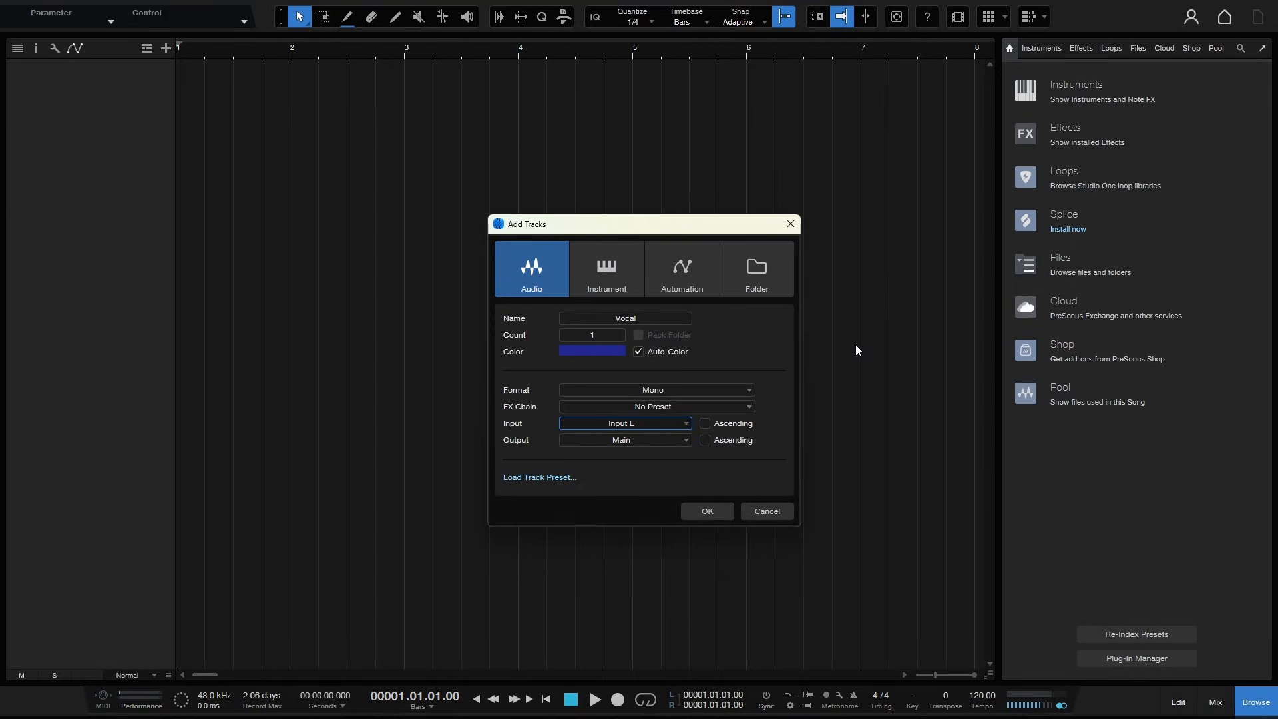
left_click(705, 512)
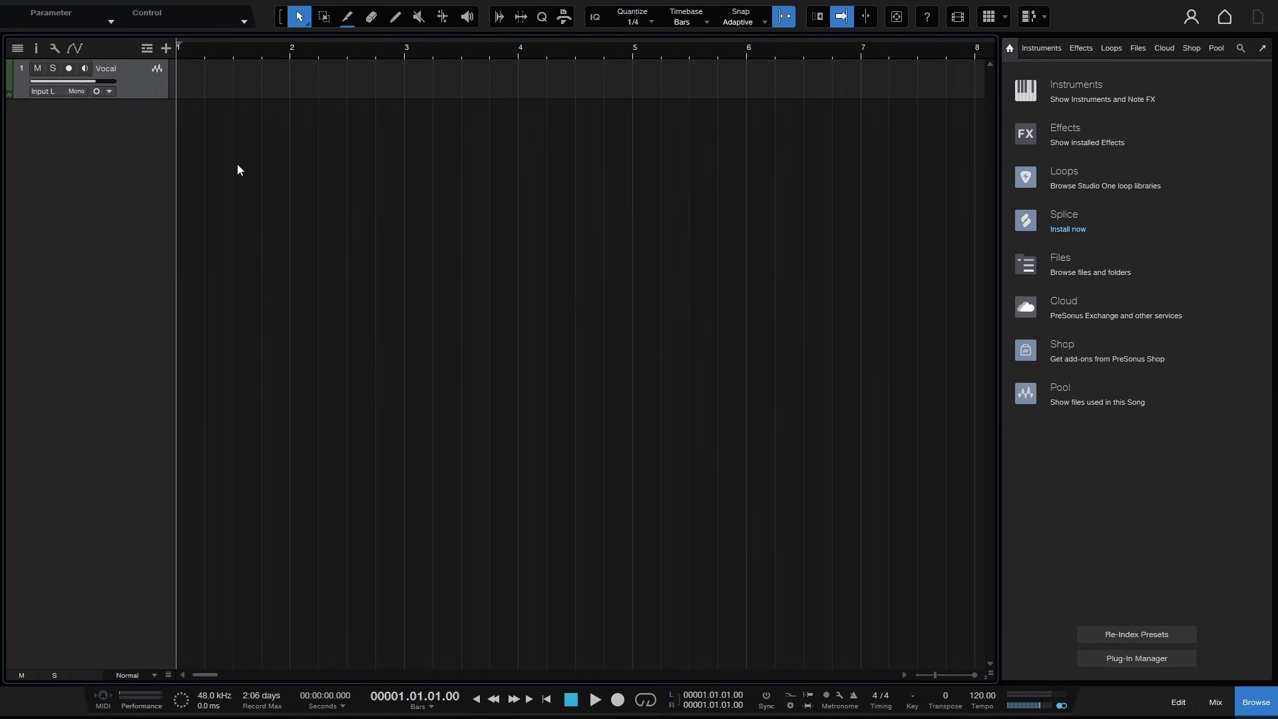
- Resize the track height to Large and hide the browser panel
scroll(240, 179, "up", 8)
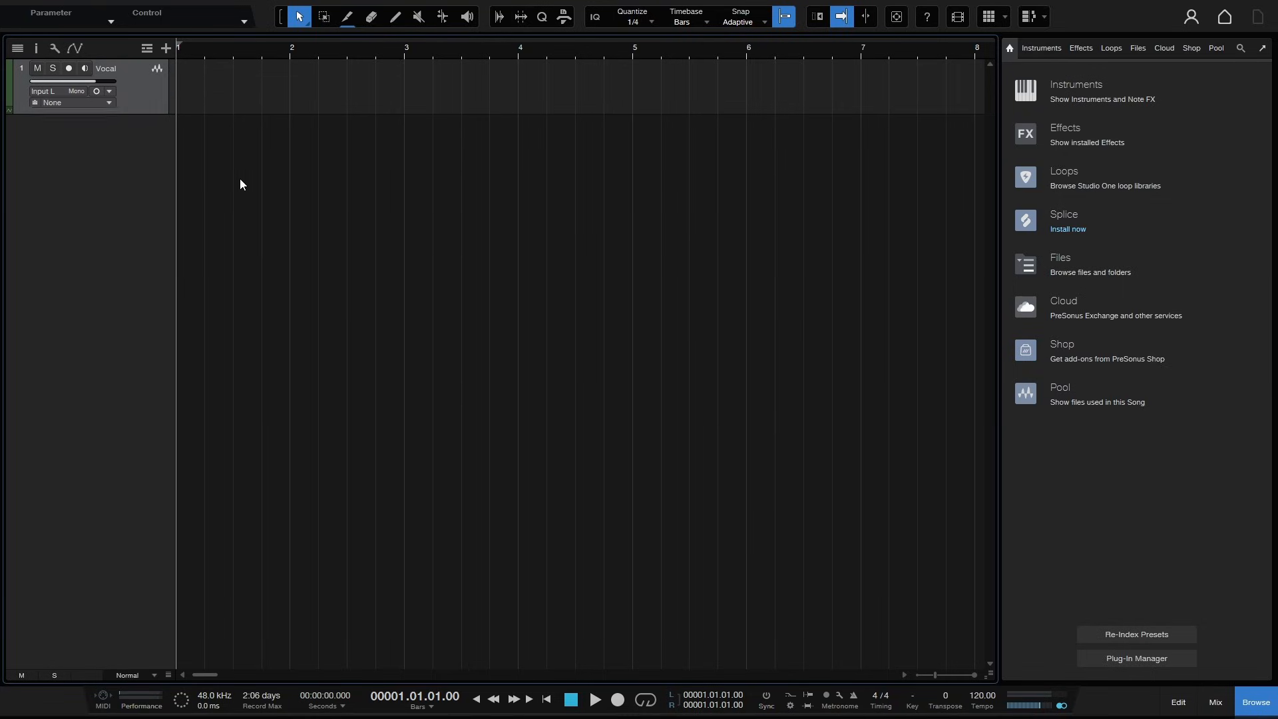
scroll(241, 190, "up", 6)
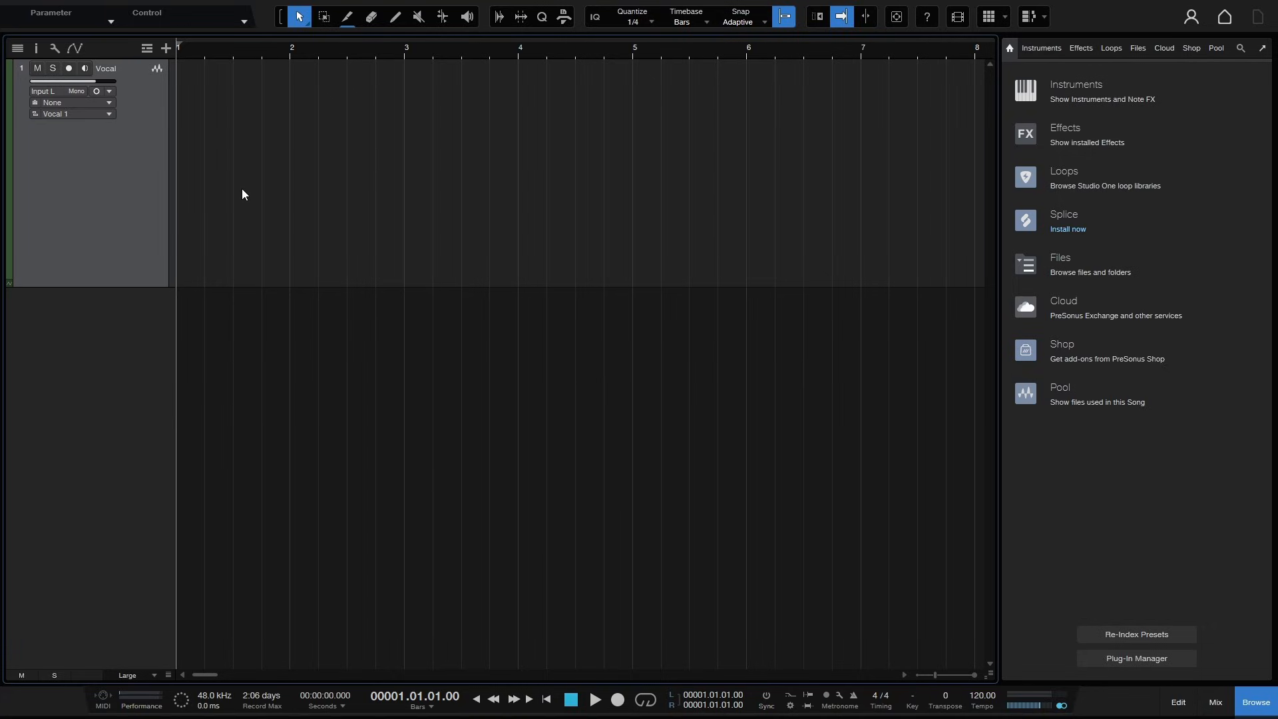
scroll(242, 189, "up", 5)
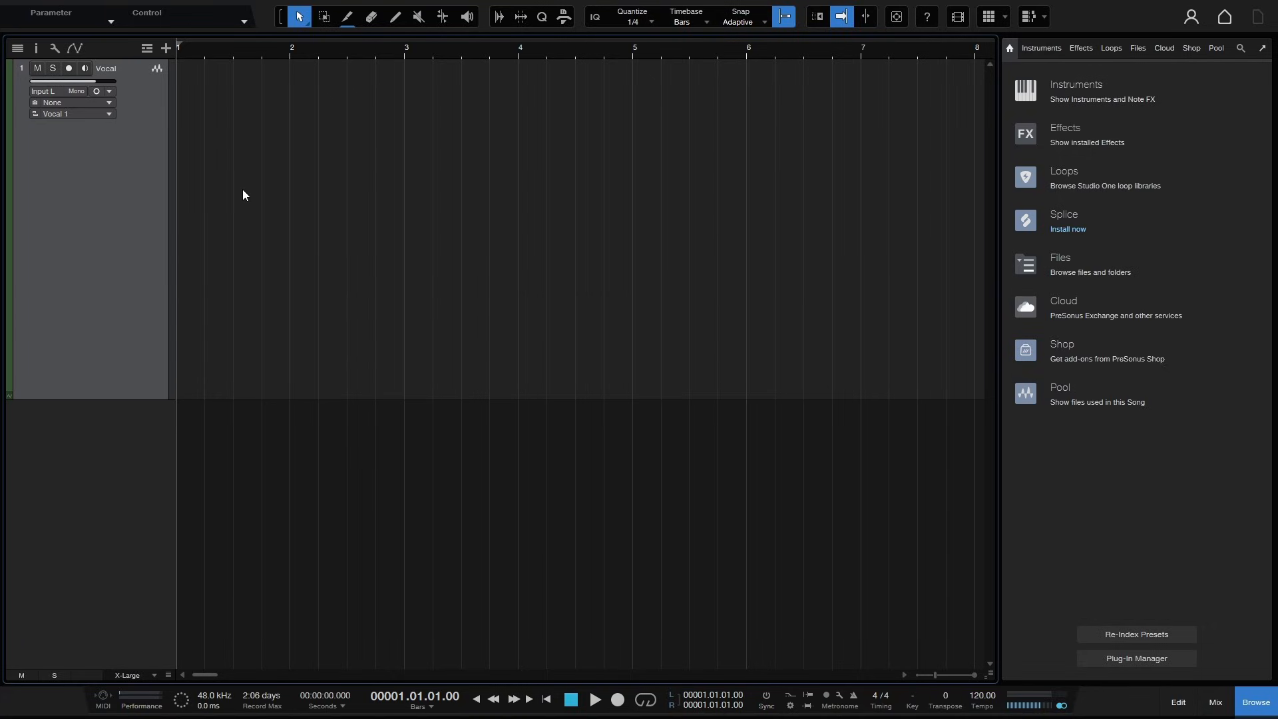
scroll(242, 194, "down", 5)
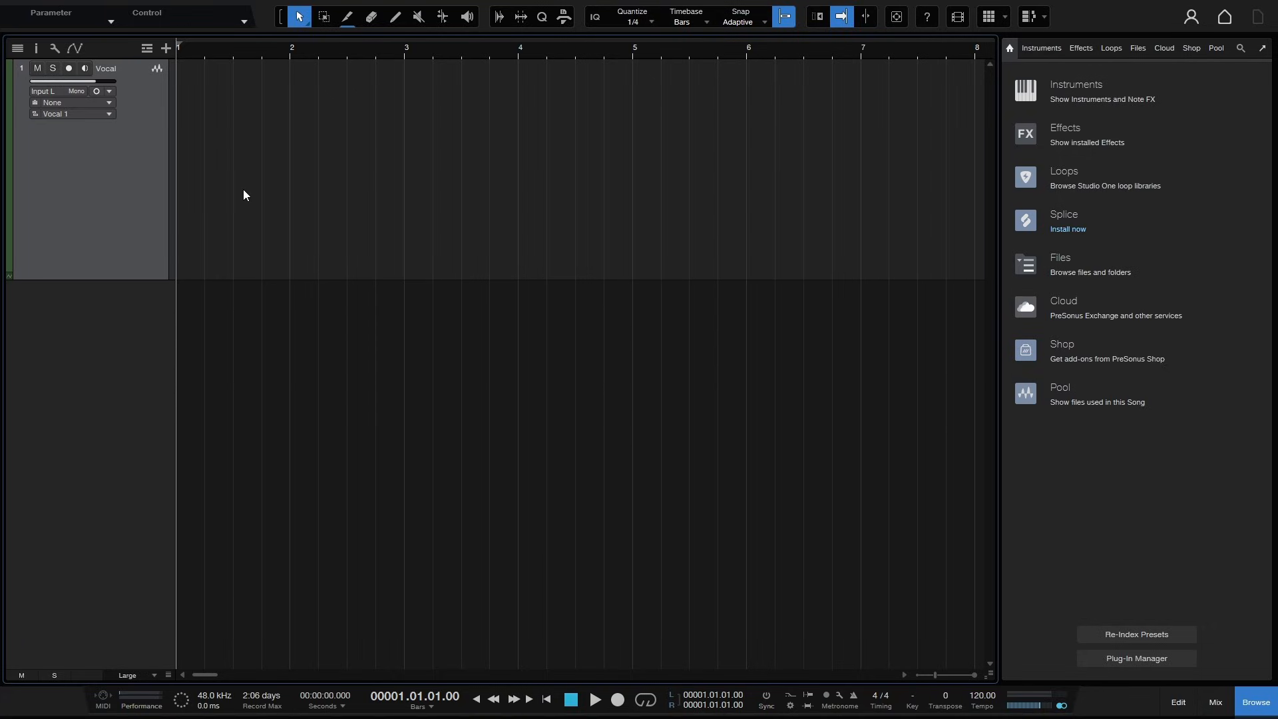
scroll(242, 189, "down", 2)
scroll(244, 189, "up", 2)
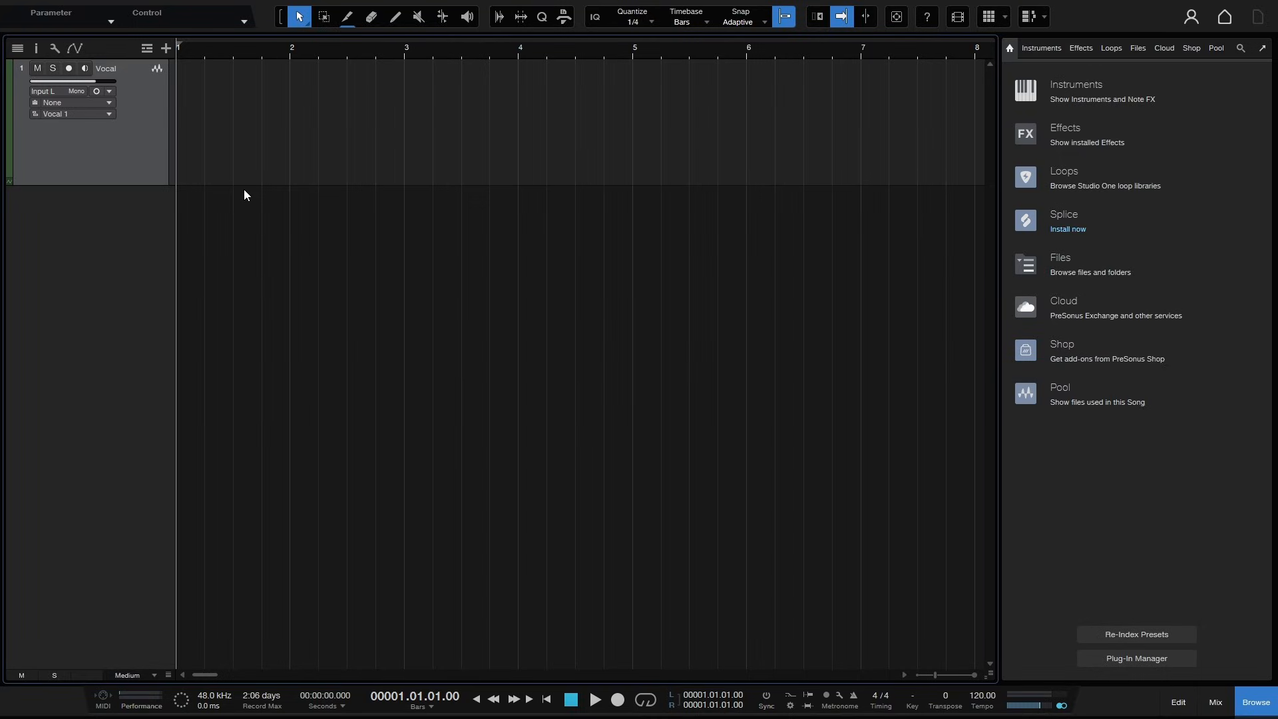
scroll(244, 189, "up", 2)
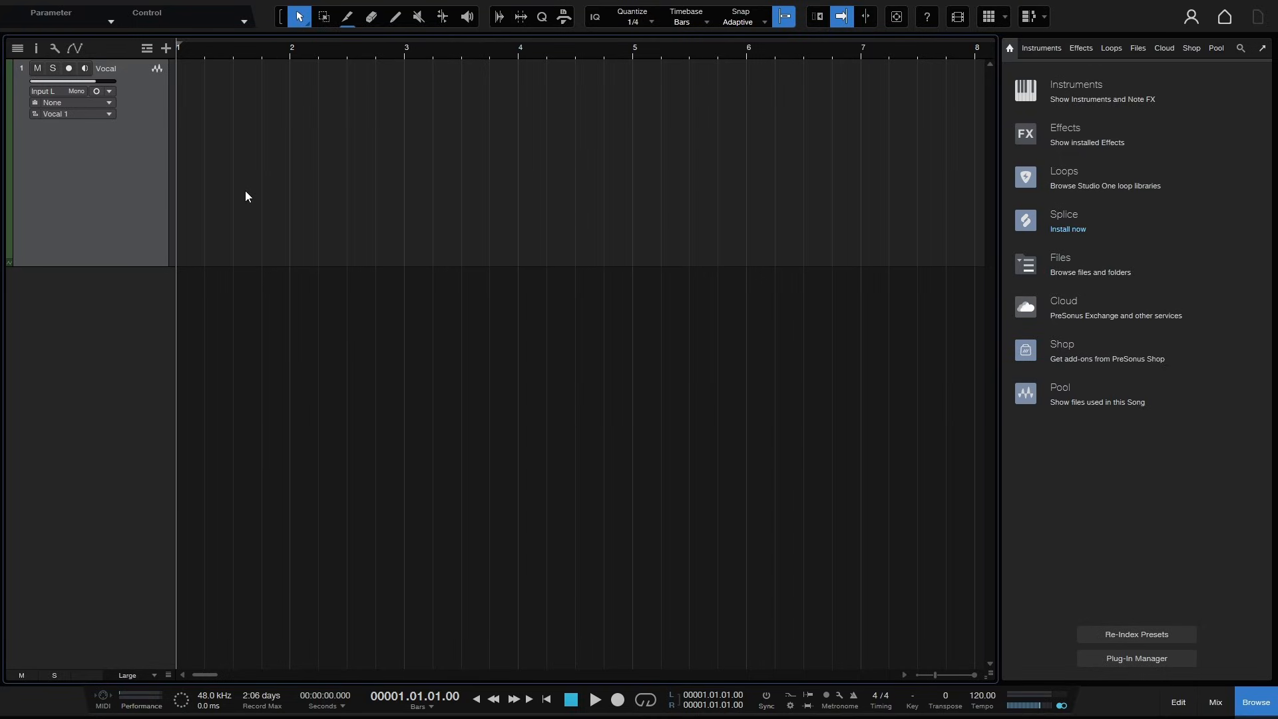
scroll(245, 196, "up", 4)
left_click(1256, 702)
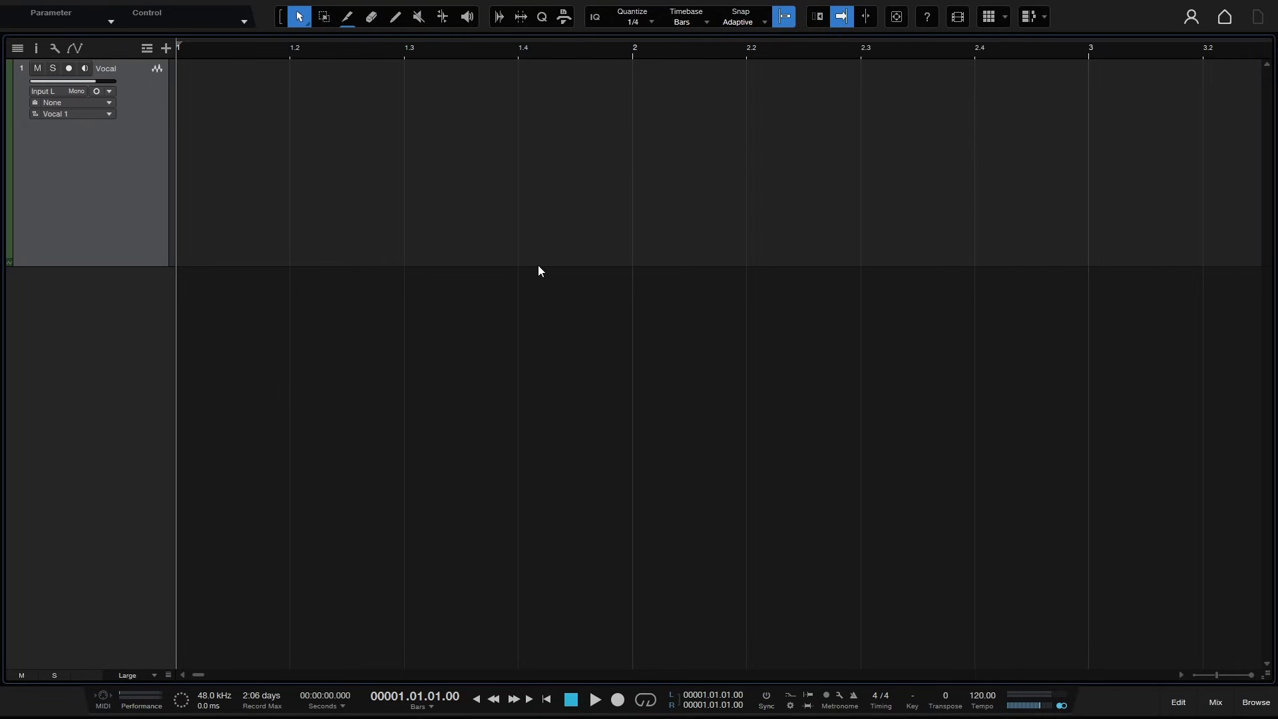
- Record-enable the Vocal track and switch off its input monitoring
scroll(539, 271, "down", 8)
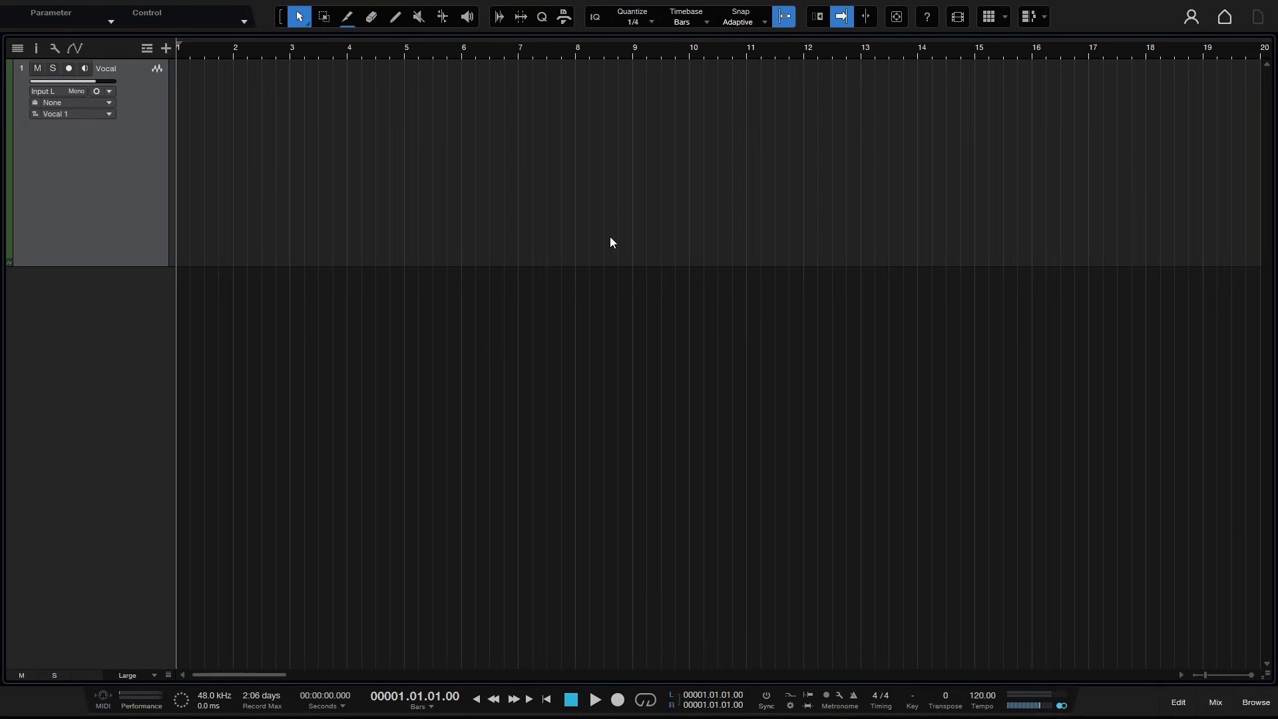
scroll(605, 246, "up", 5)
left_click_drag(405, 56, 521, 52)
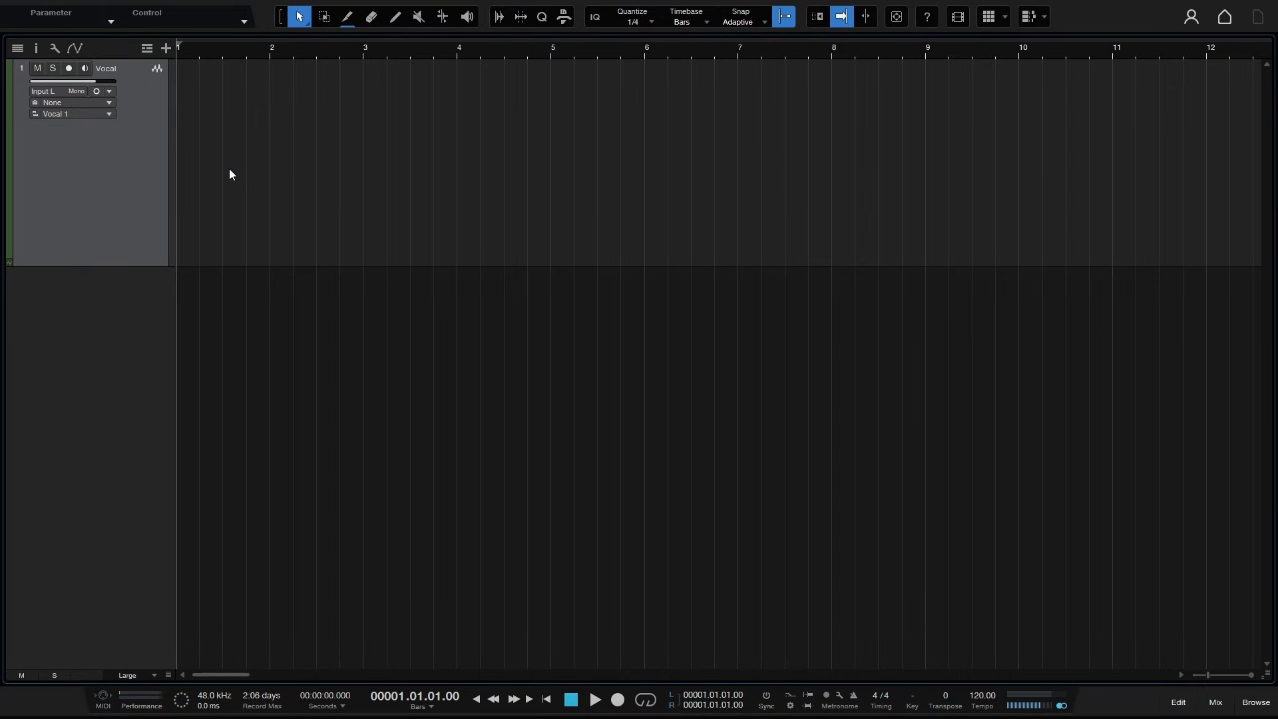
left_click(69, 70)
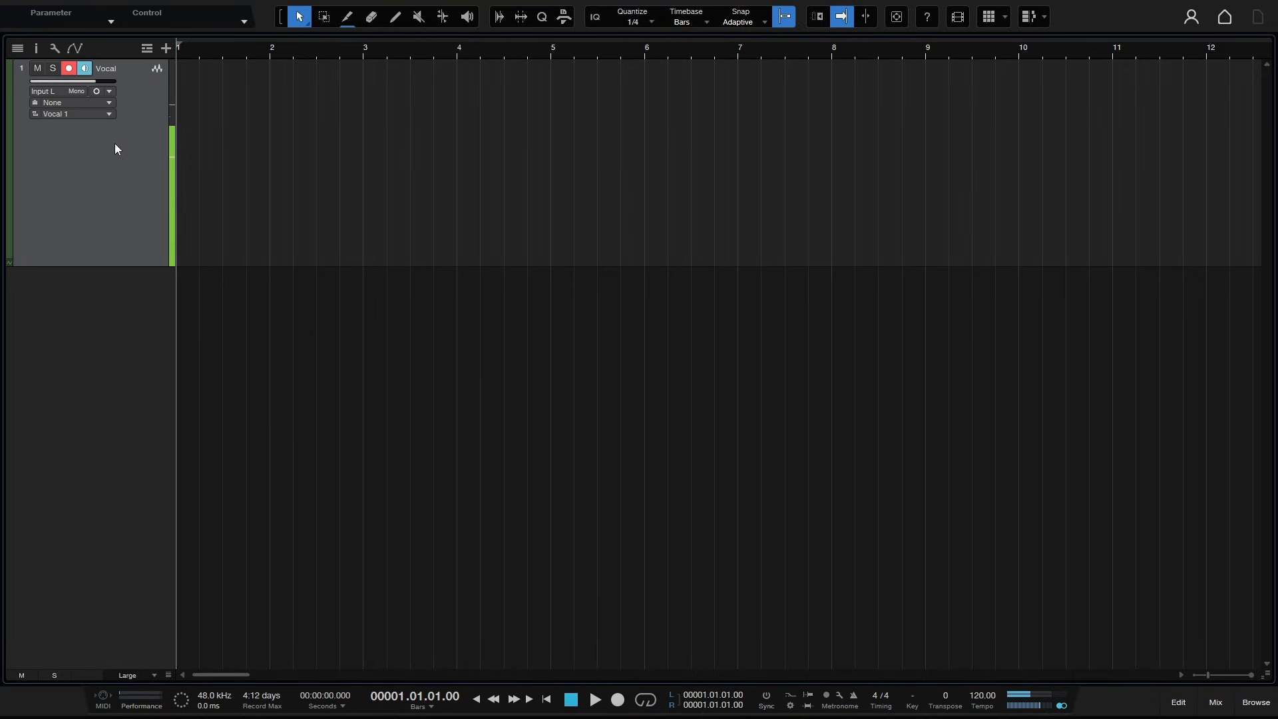
left_click(85, 69)
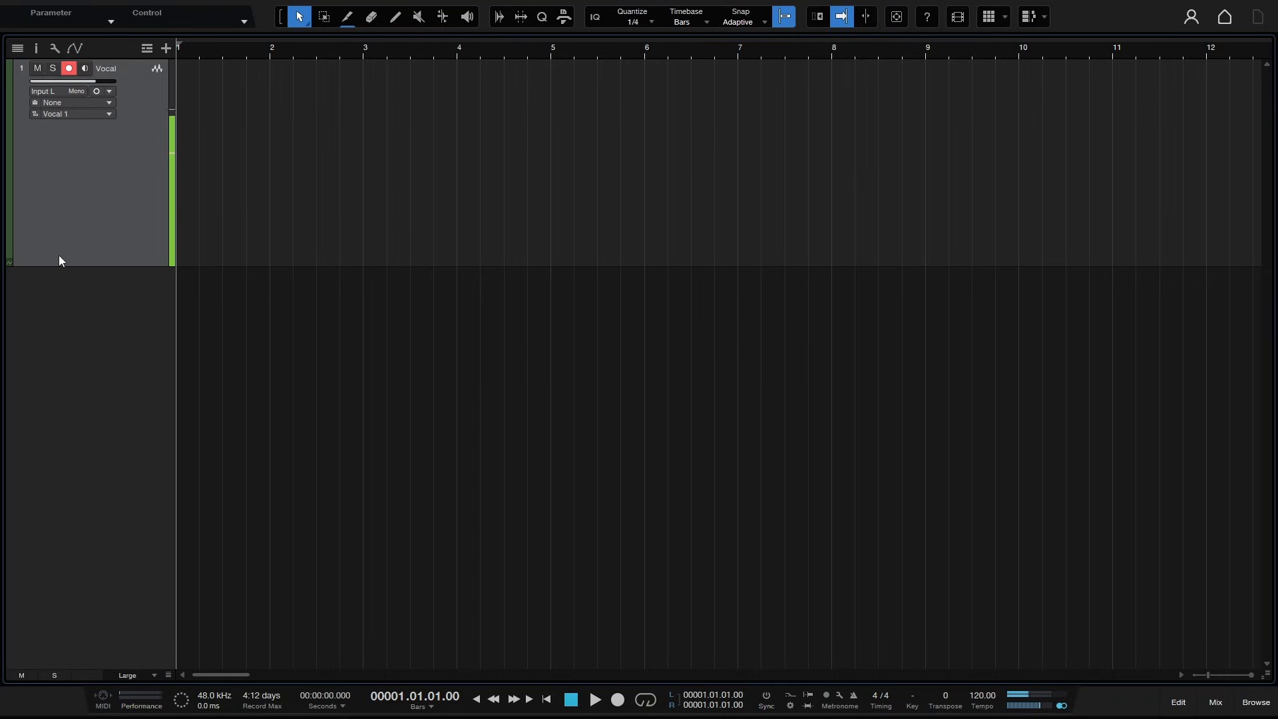
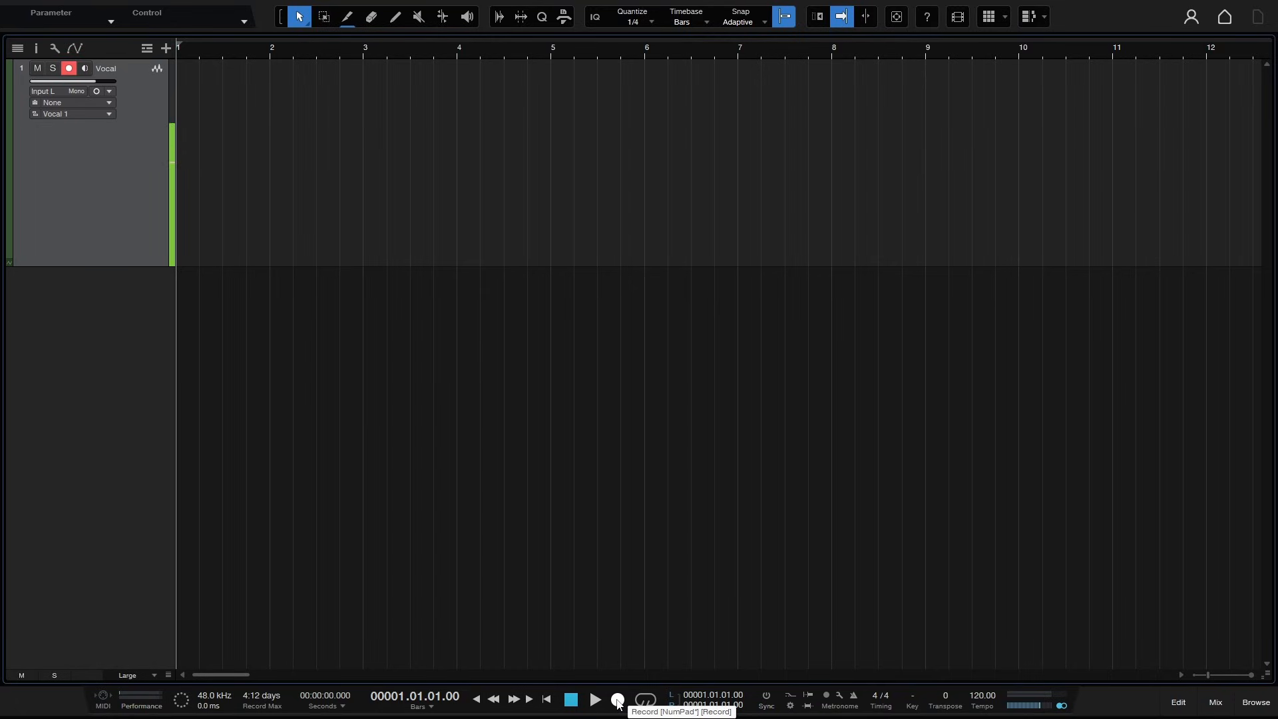
- Record a vocal take on the armed Vocal track and stop recording
left_click(618, 701)
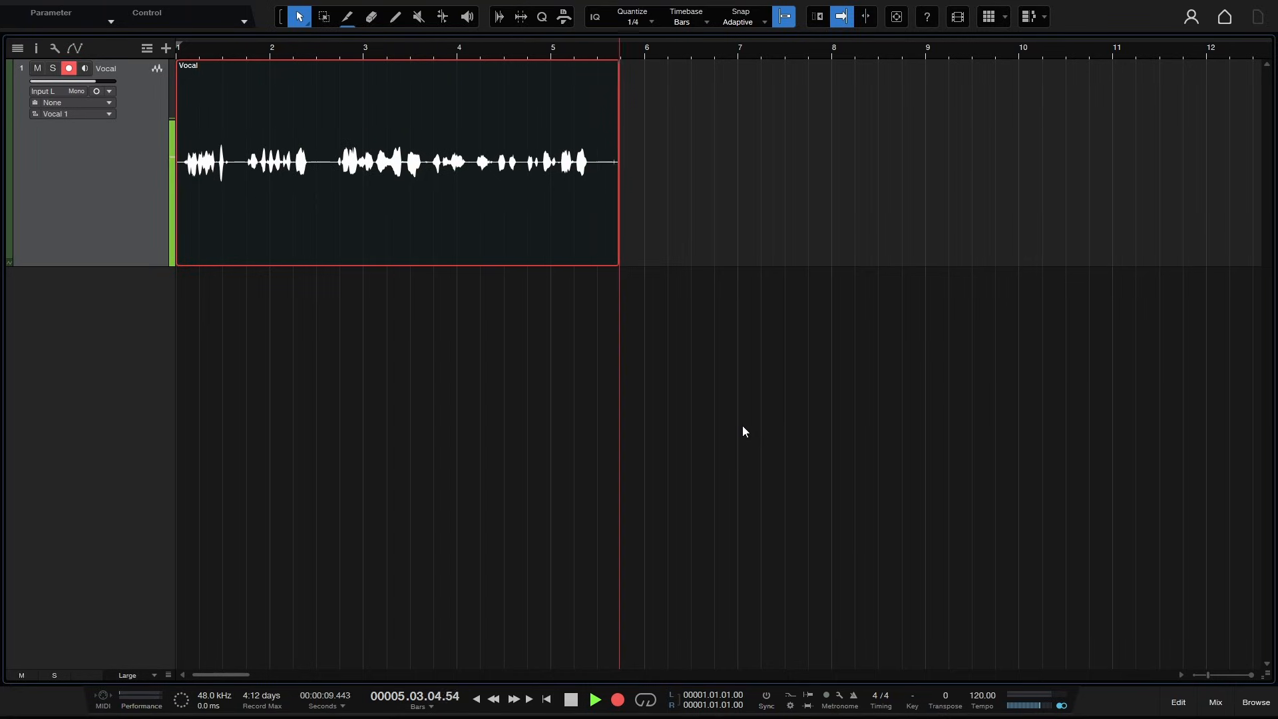
key("space")
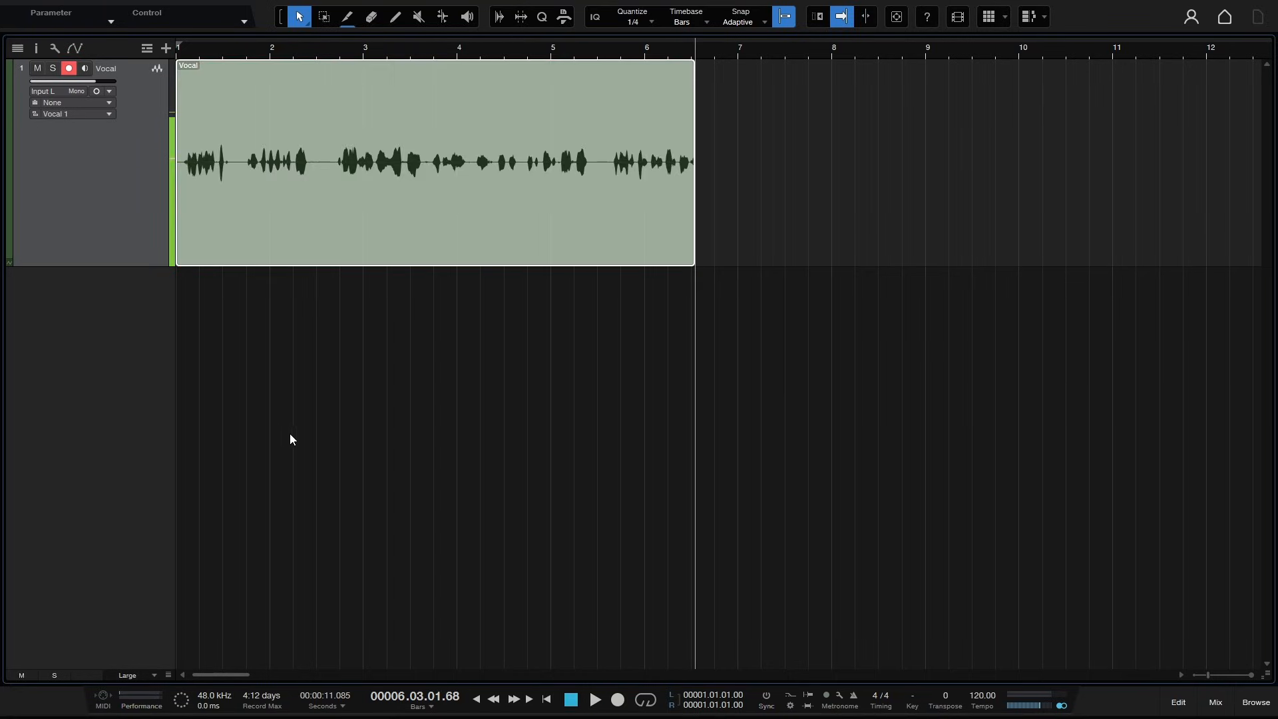
- Deselect the clip, return to the song start, and play back the recorded vocal
left_click(291, 436)
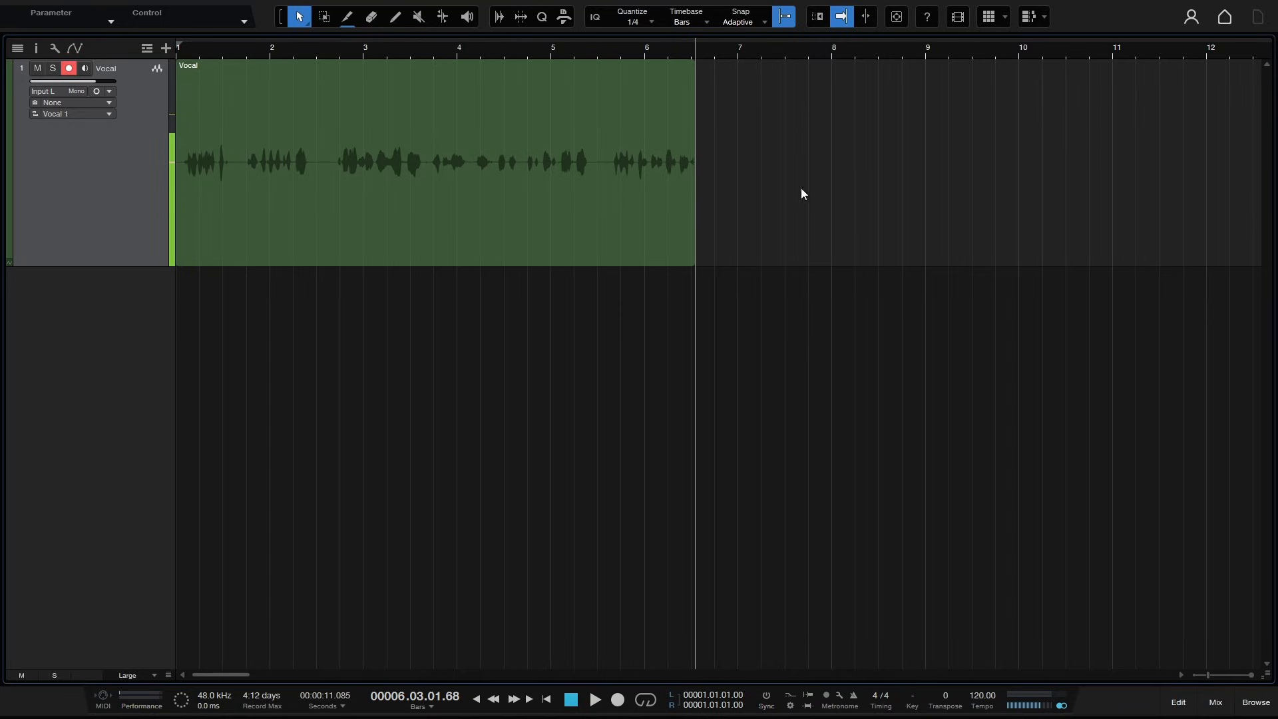
key("Home")
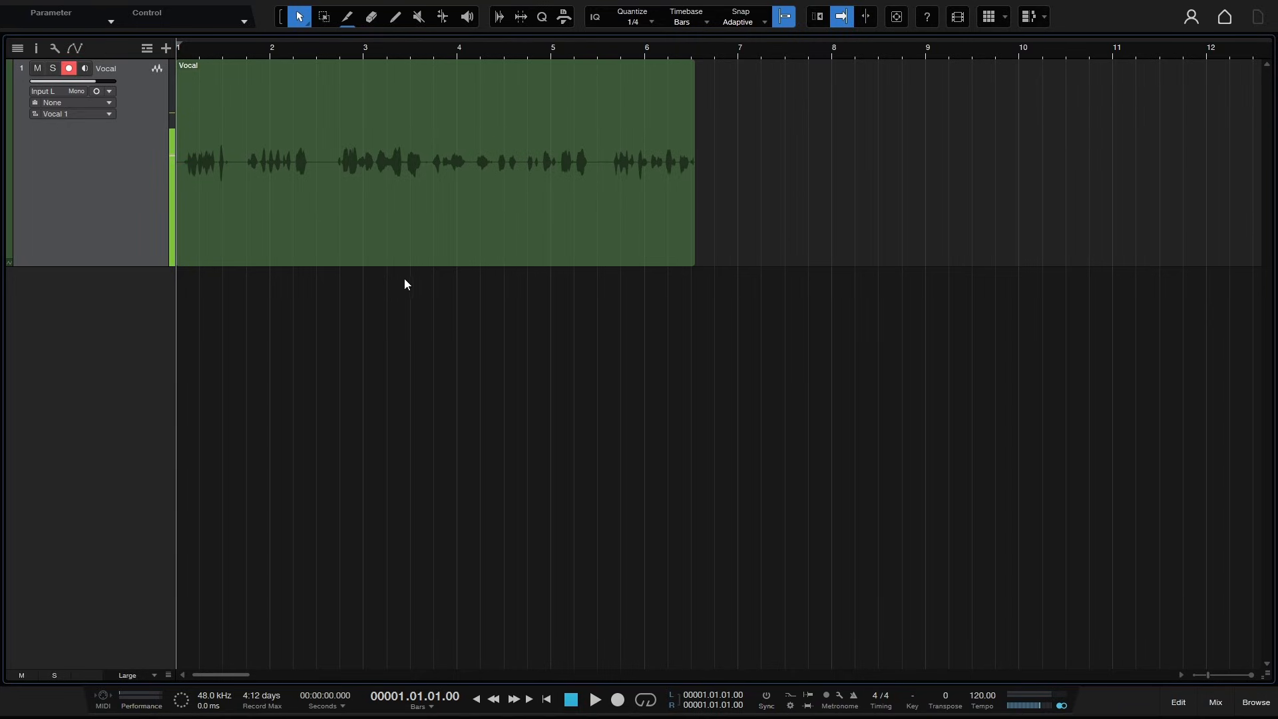
key("space")
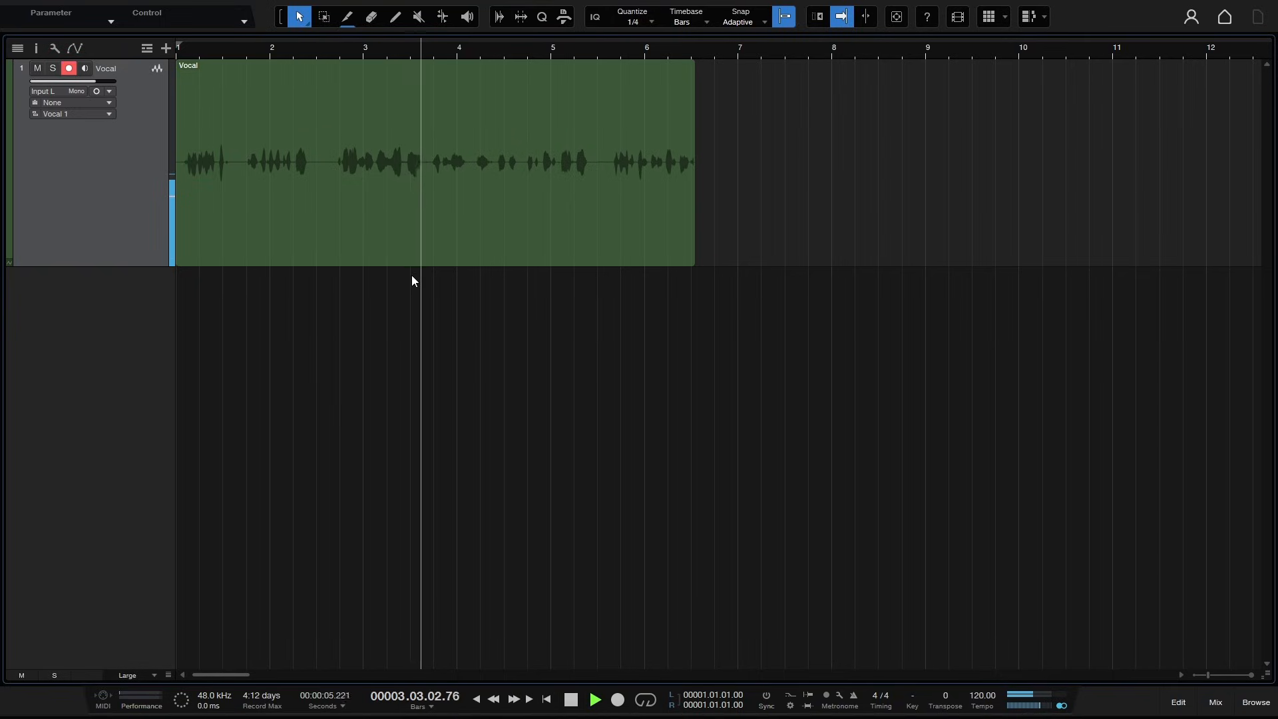
key("space")
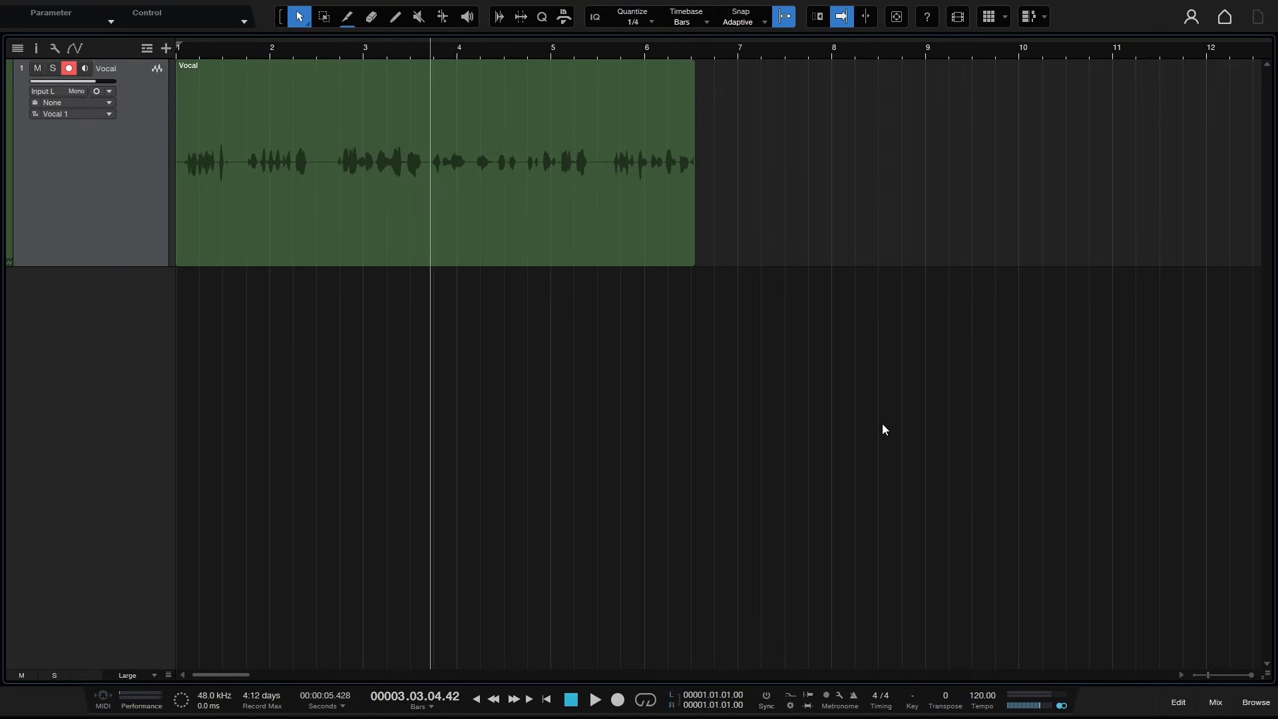
- Open the Audio I/O Setup page from the Vocal track's input selector
left_click(53, 90)
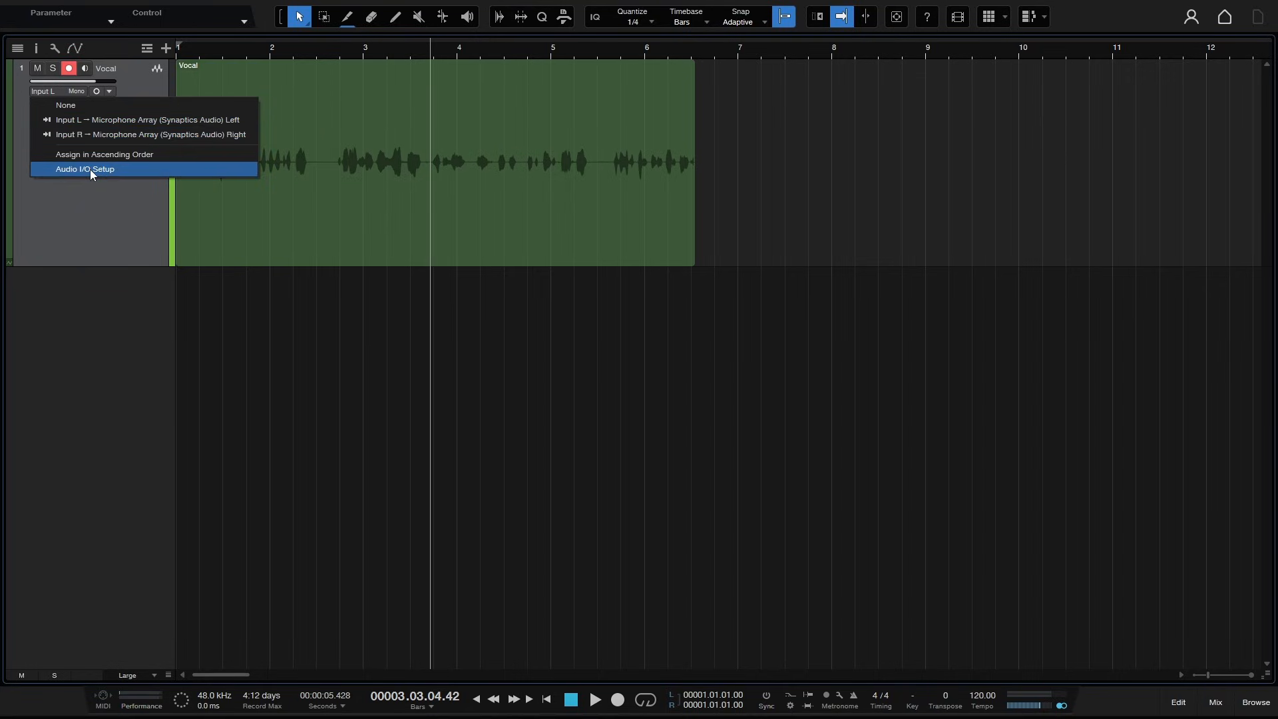
left_click(76, 215)
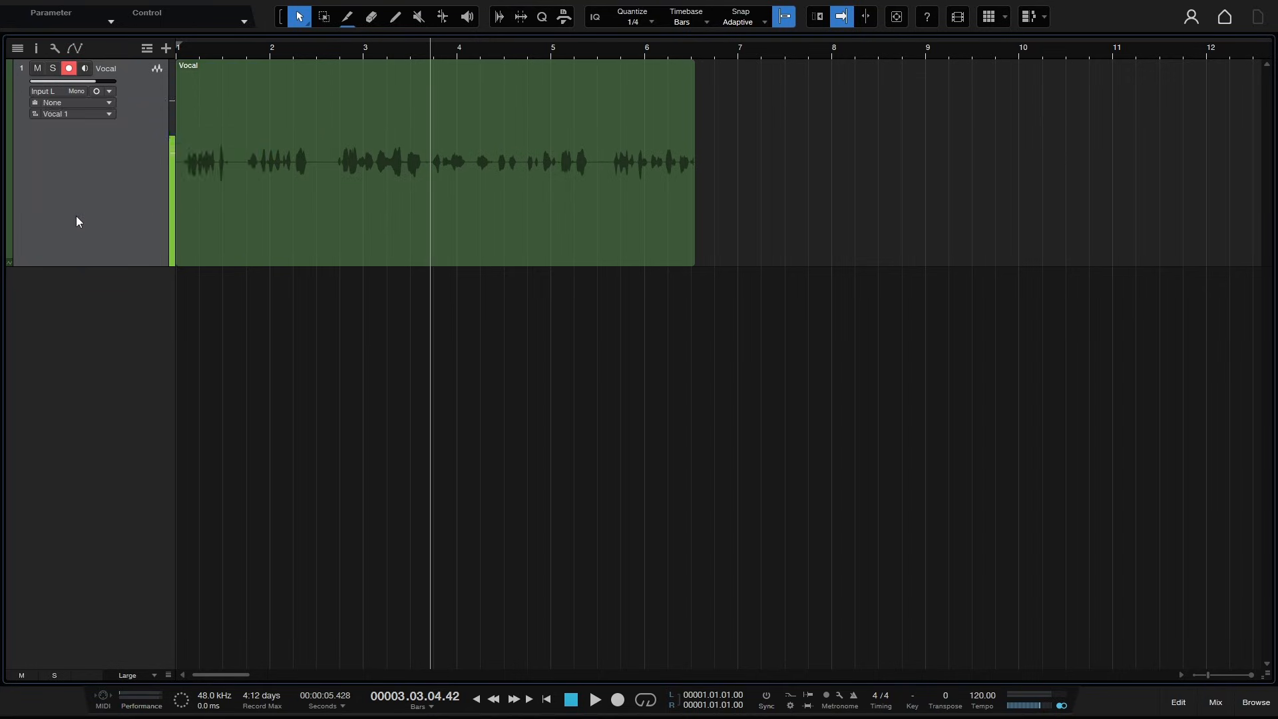
left_click(47, 88)
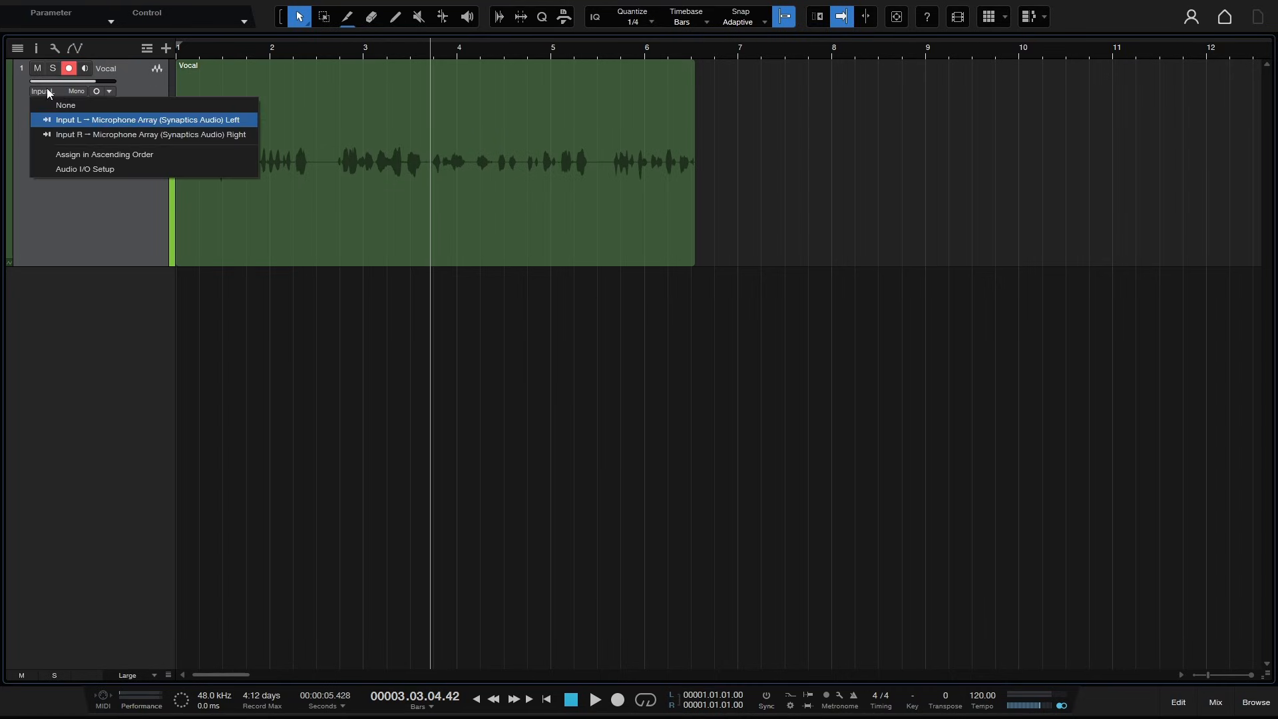
left_click(86, 170)
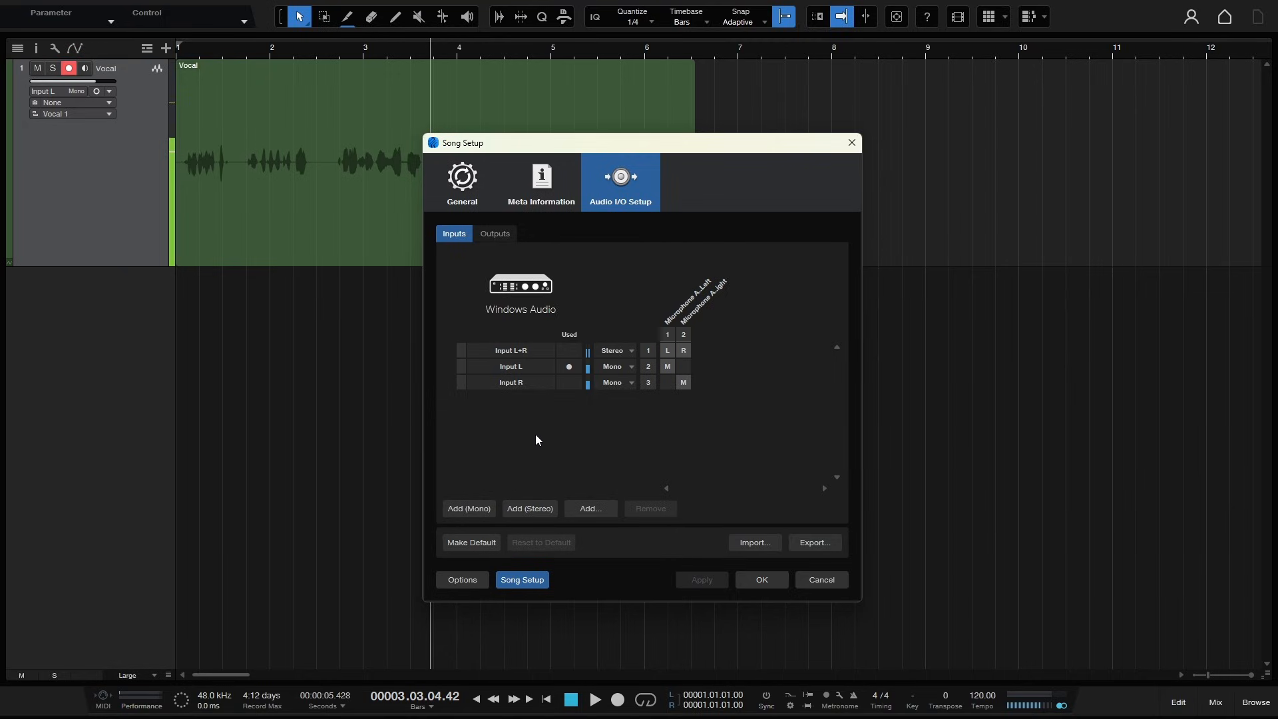
- Inspect the Input L+R, Input L and Input R channel assignments and names
left_click(684, 384)
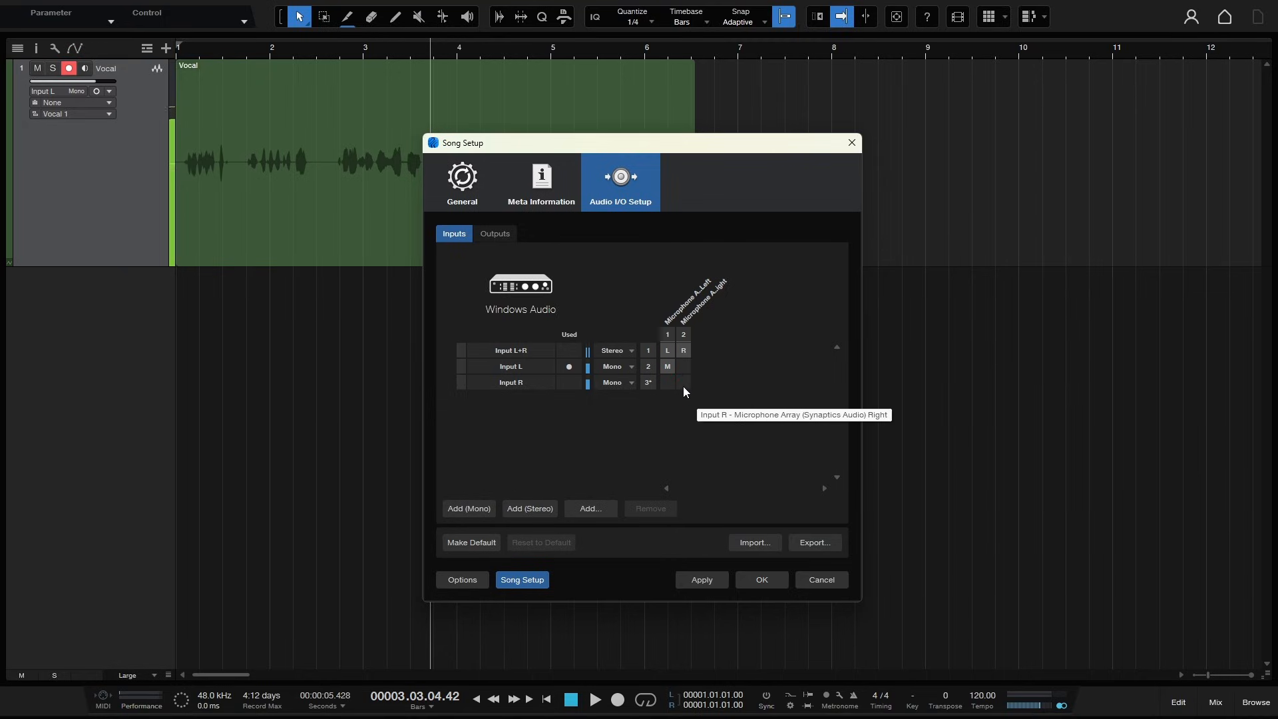
left_click(683, 385)
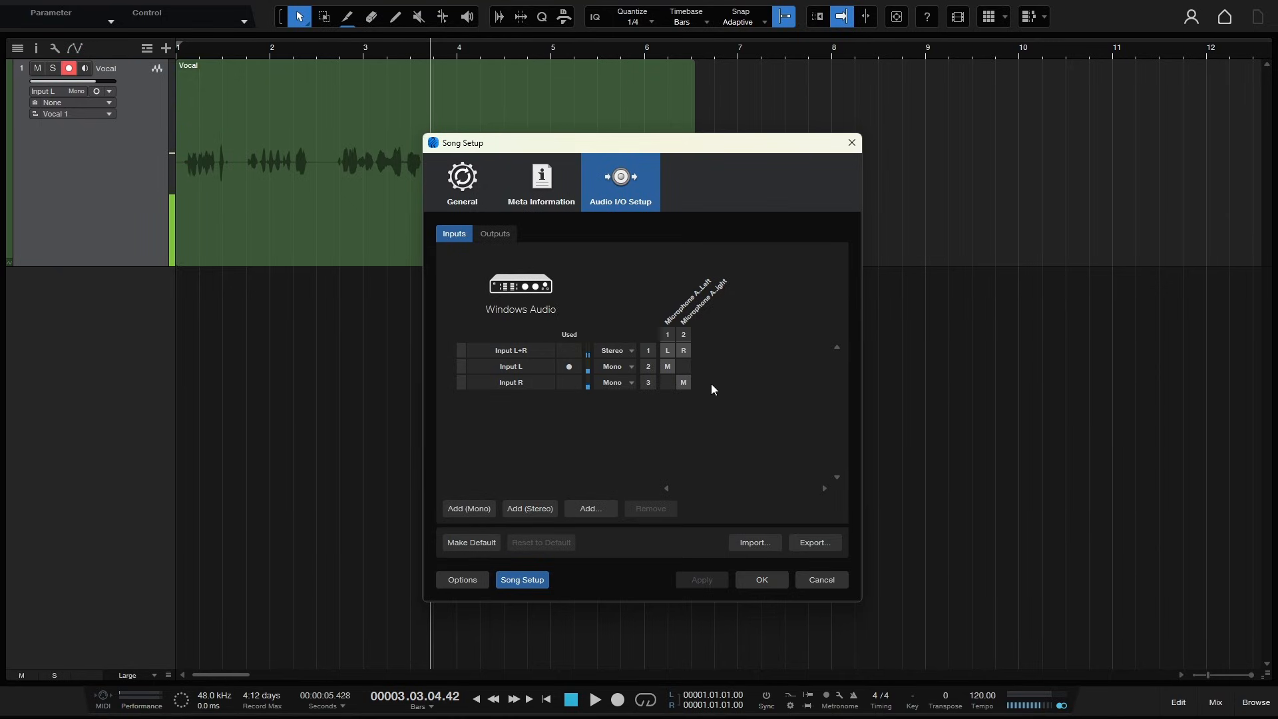
left_click(509, 351)
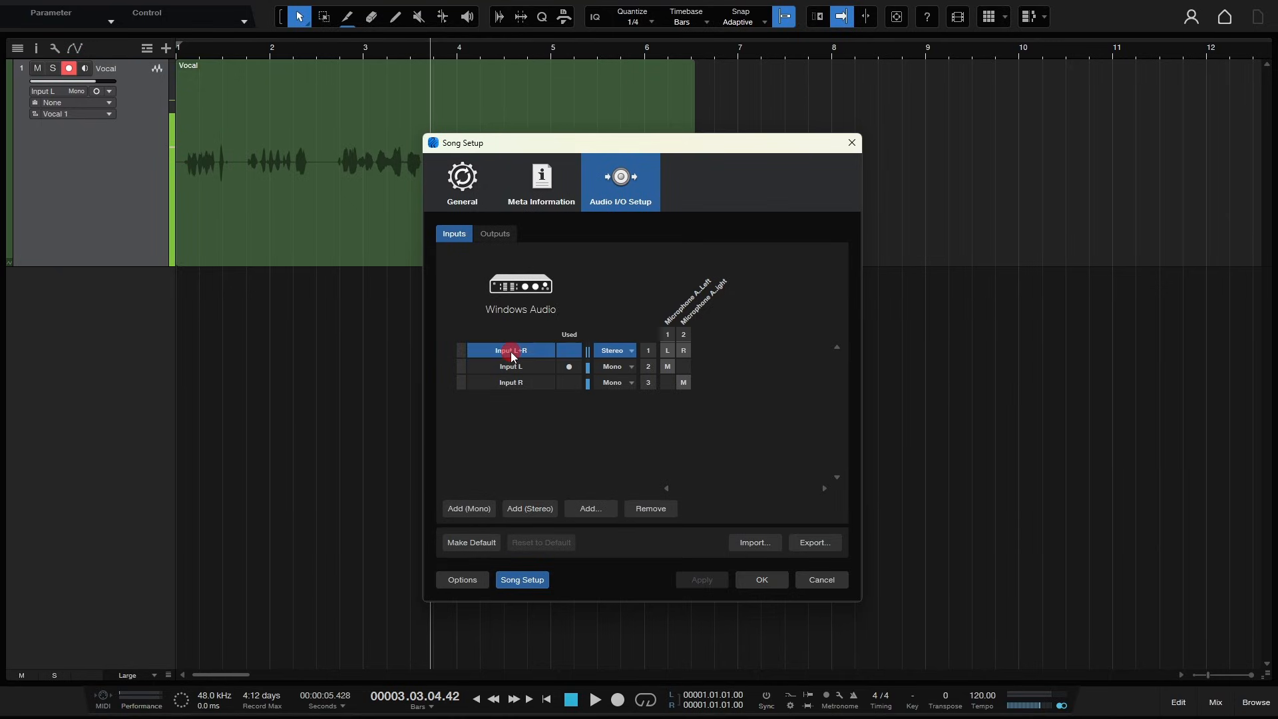
double_click(509, 350)
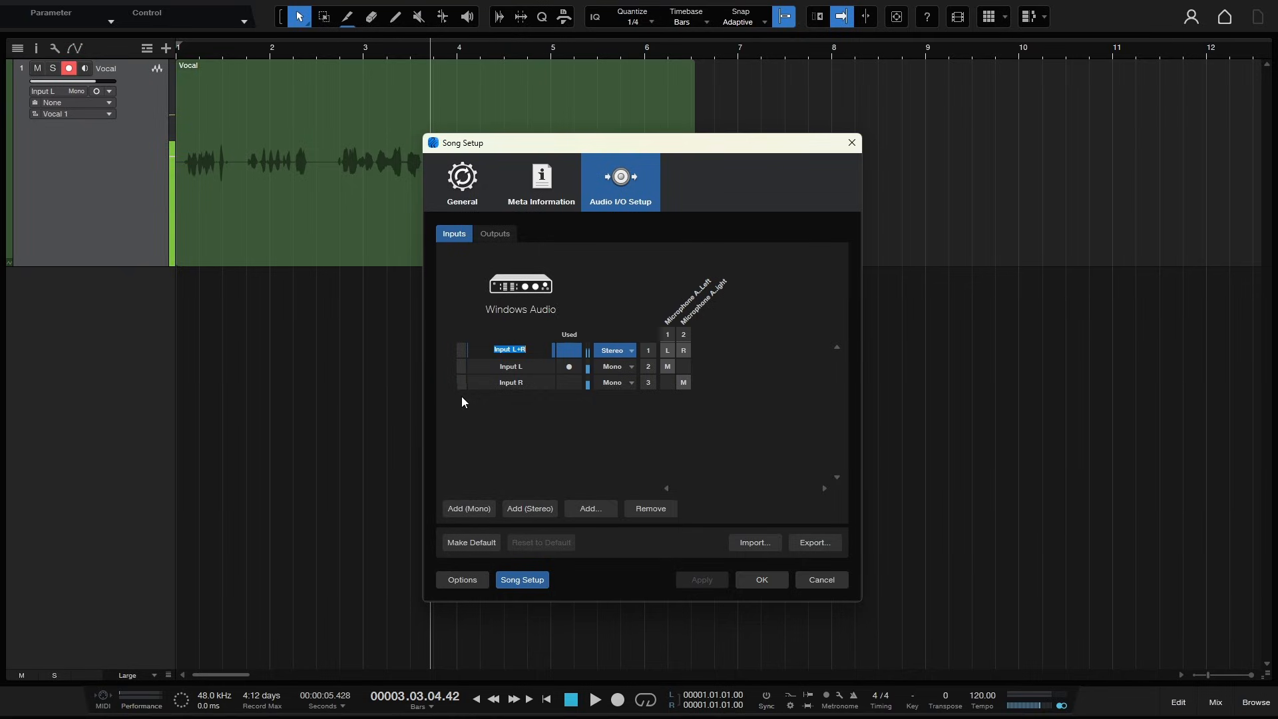
double_click(518, 367)
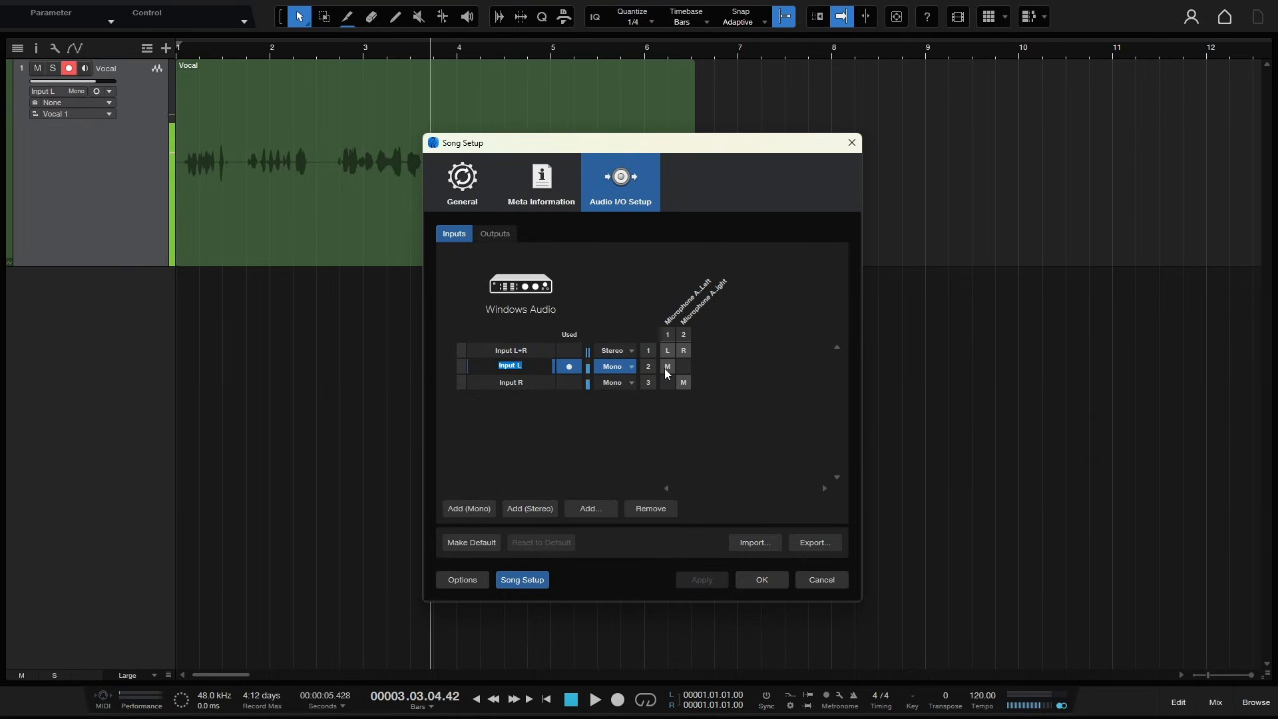
double_click(520, 384)
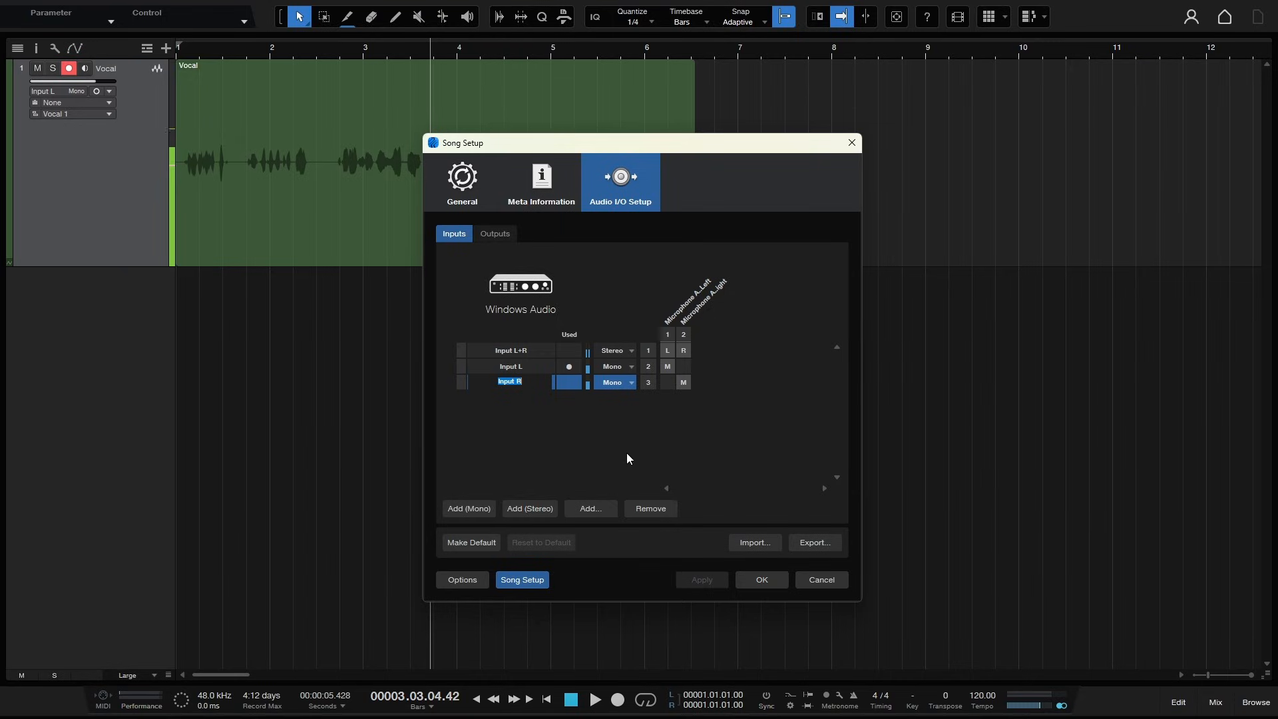
left_click(662, 449)
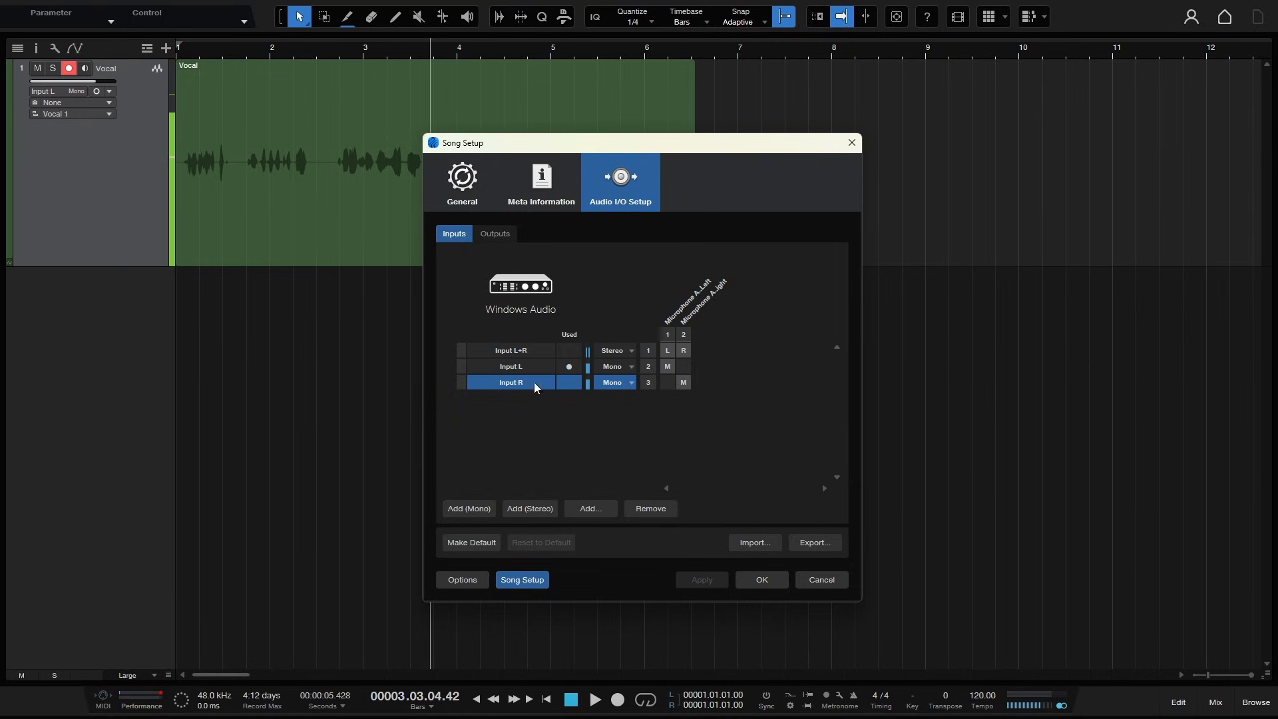
- Check the output channels page, then cancel Song Setup
left_click(495, 234)
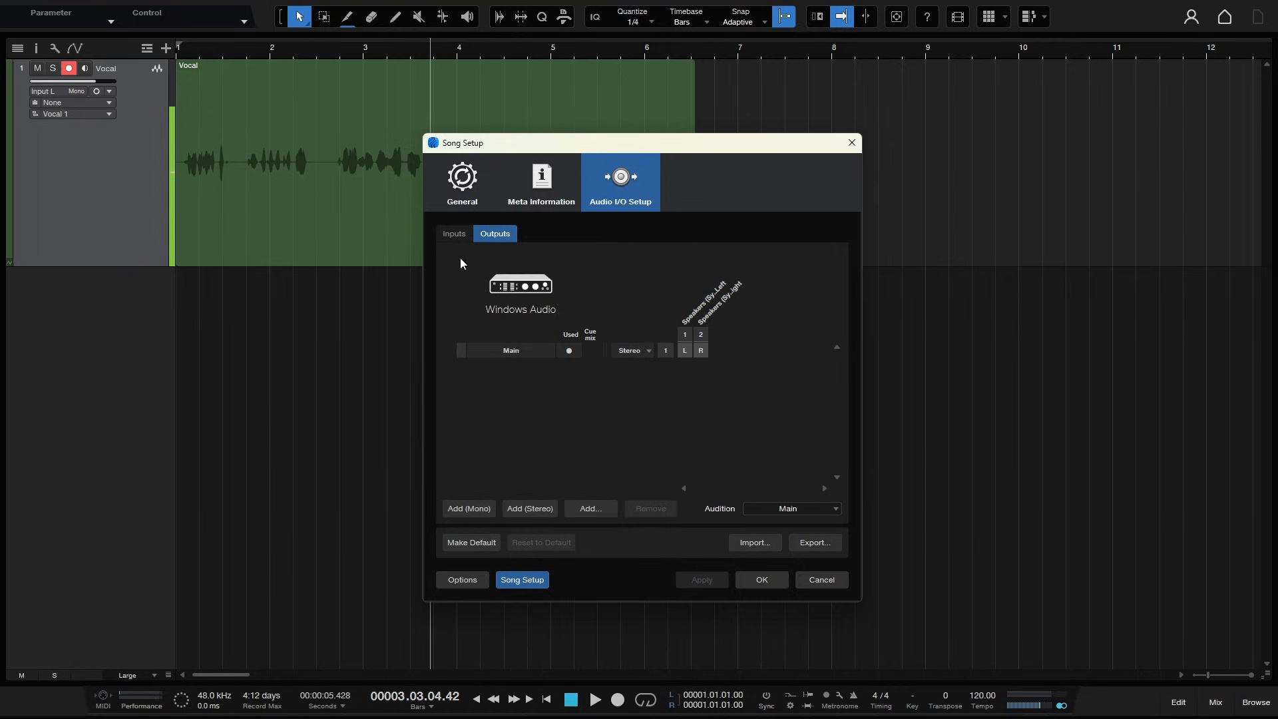
left_click(453, 235)
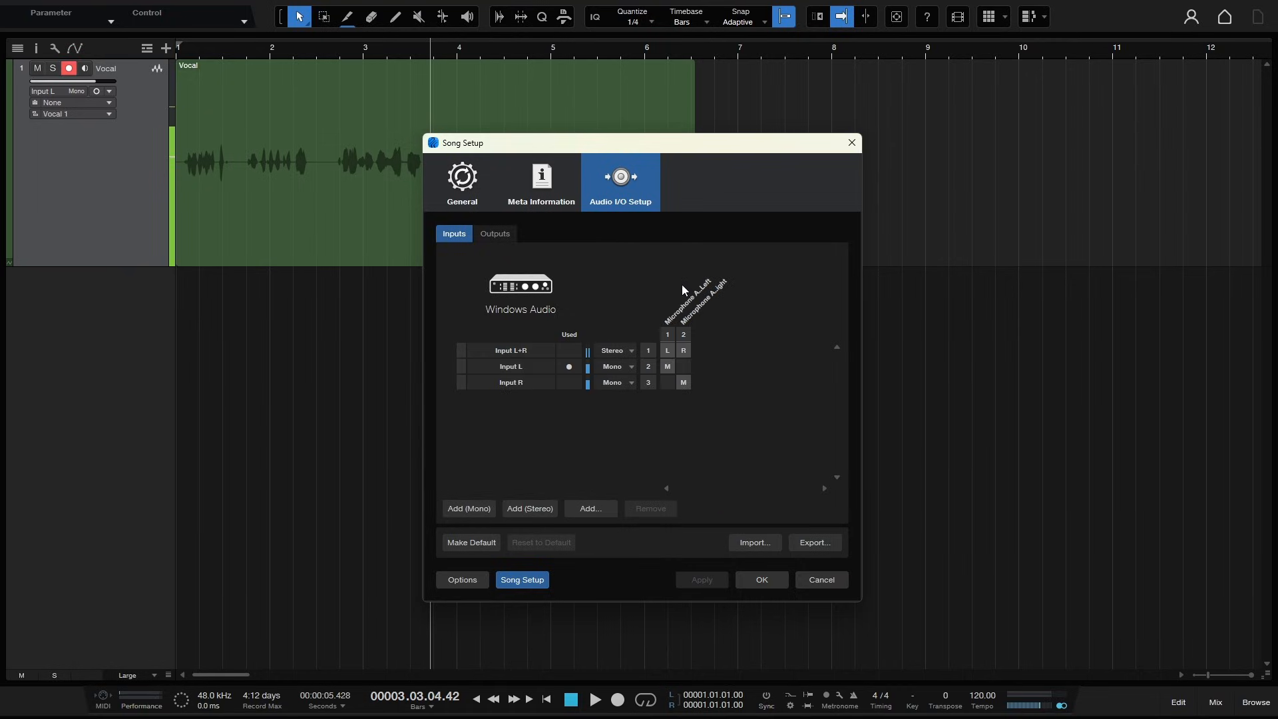
left_click(821, 580)
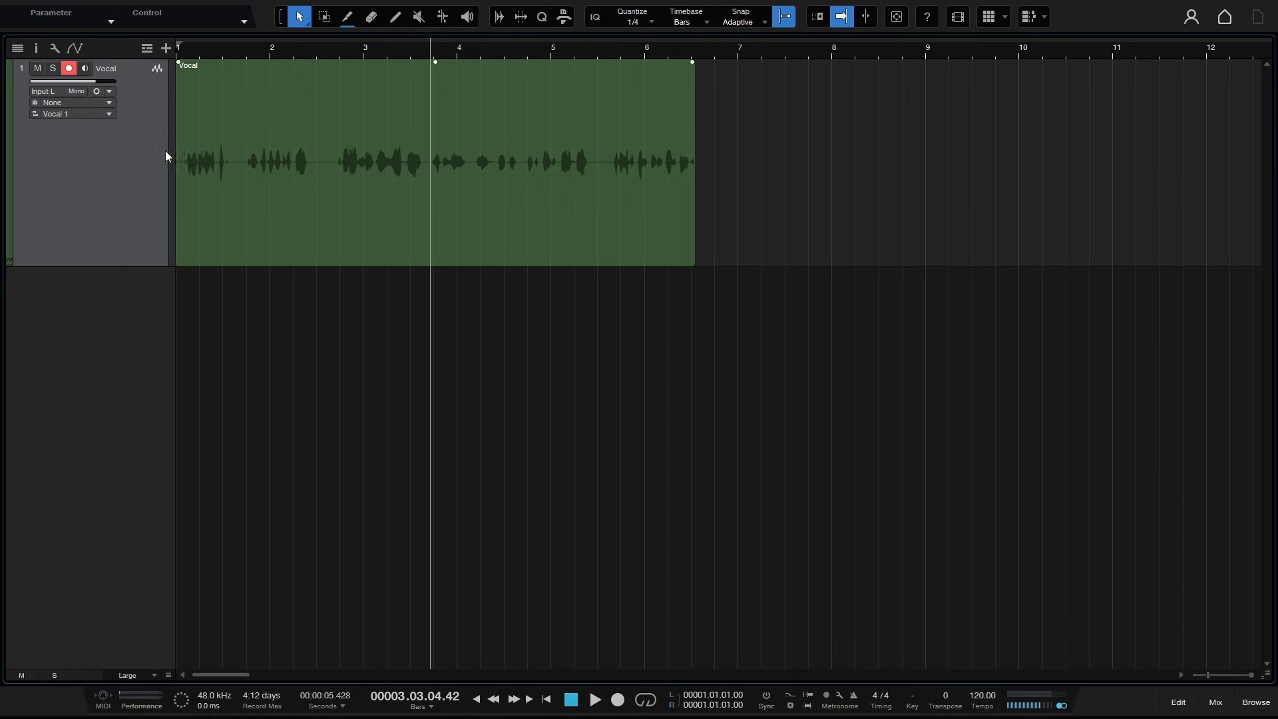
- Review the microphone input choices in the Vocal track's input selector
left_click(42, 91)
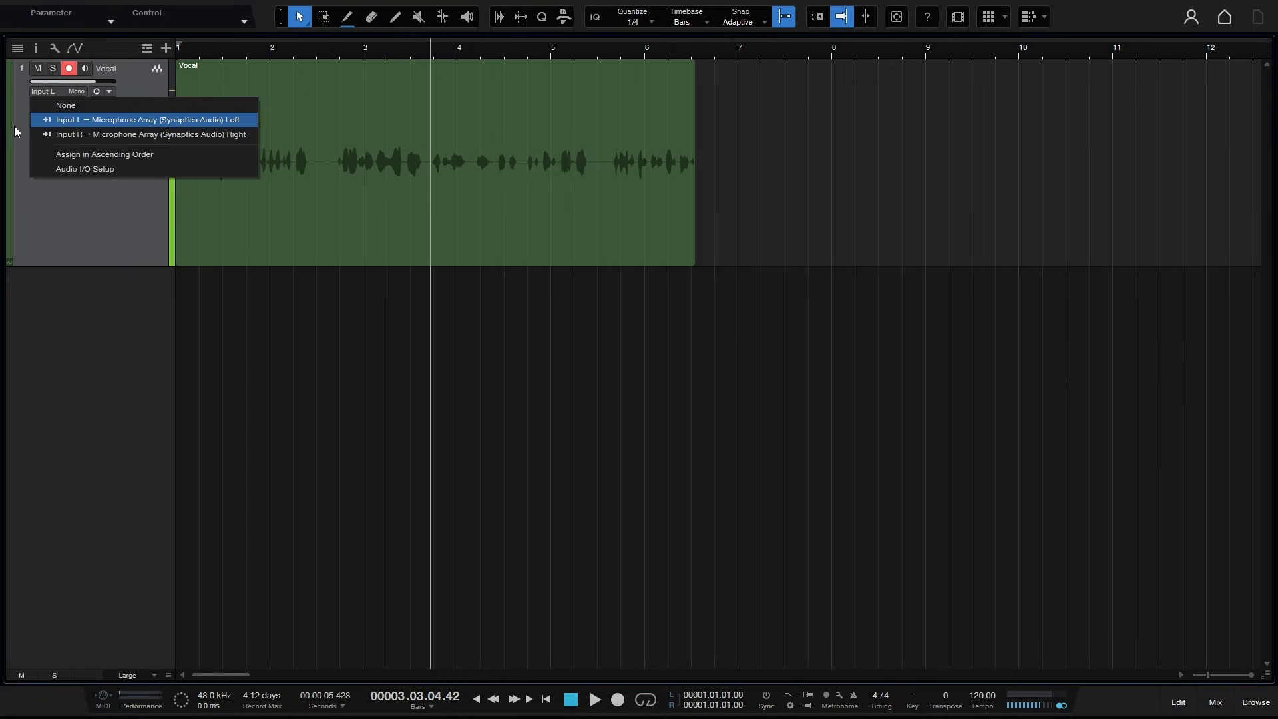
left_click(34, 201)
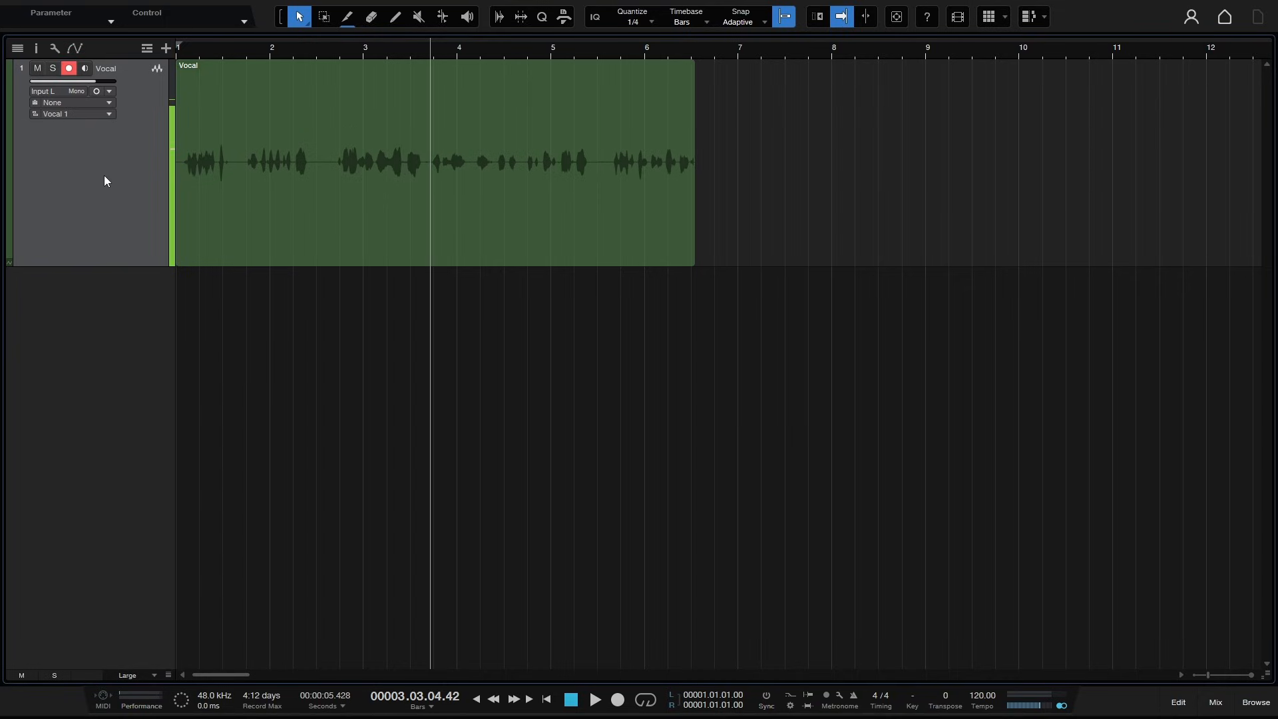
left_click(40, 92)
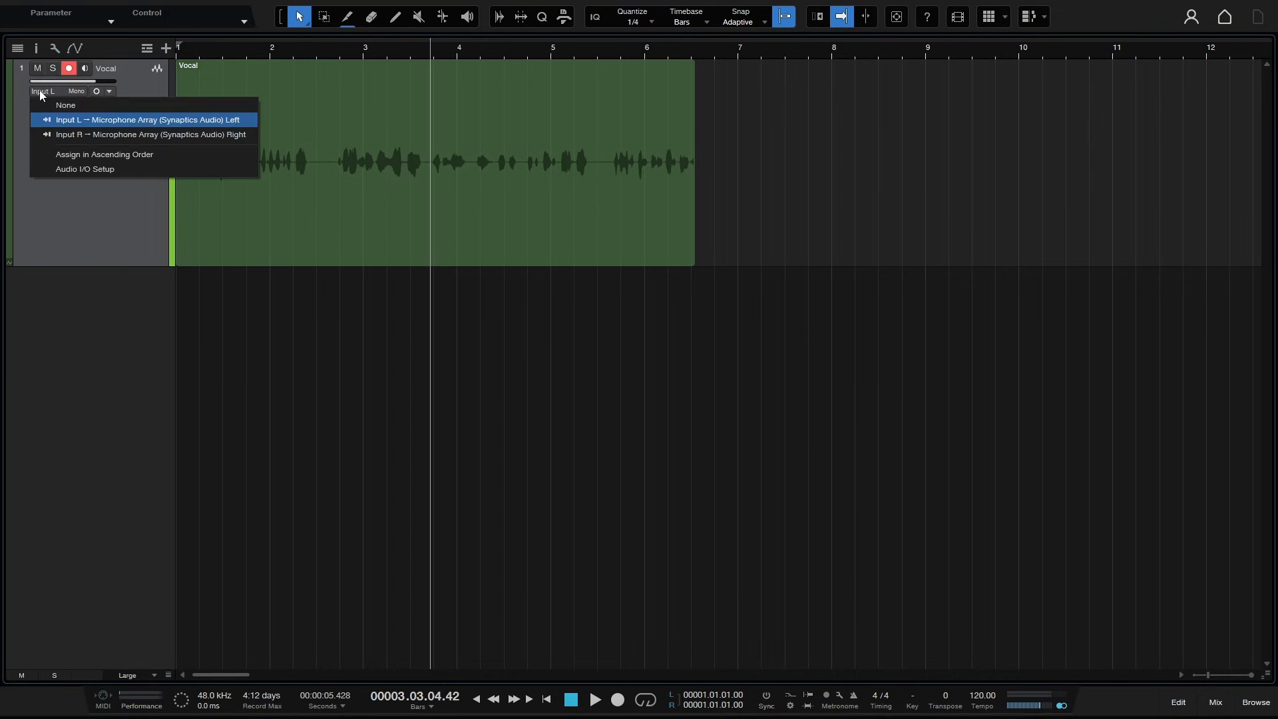
left_click(61, 209)
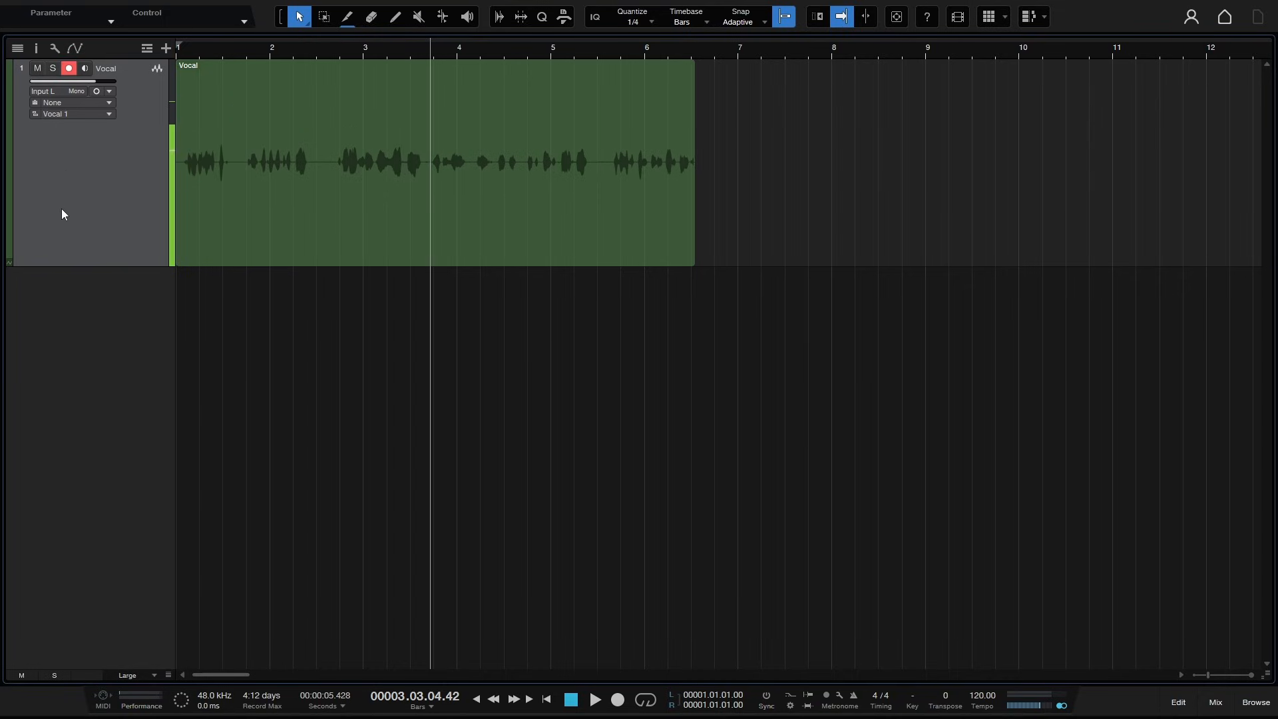
- Browse Options and the Song Setup General, Meta Information and Audio I/O Setup pages, then close
key("ctrl+comma")
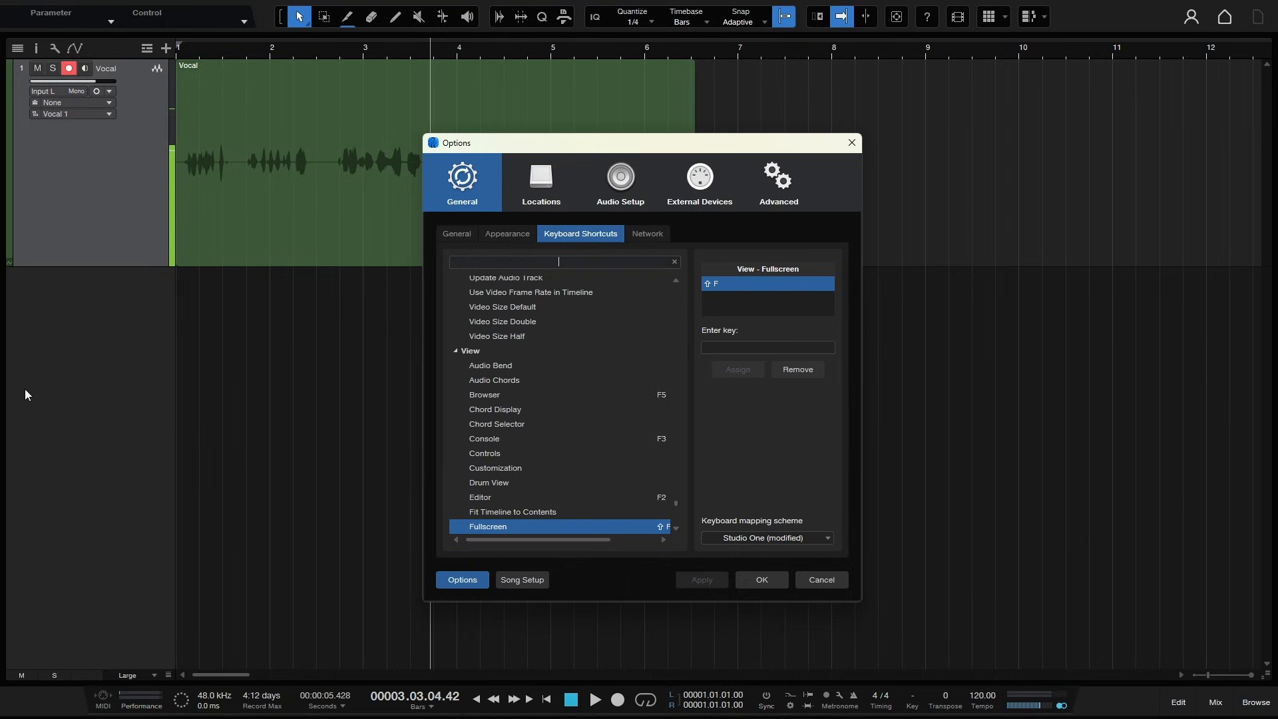
left_click(529, 581)
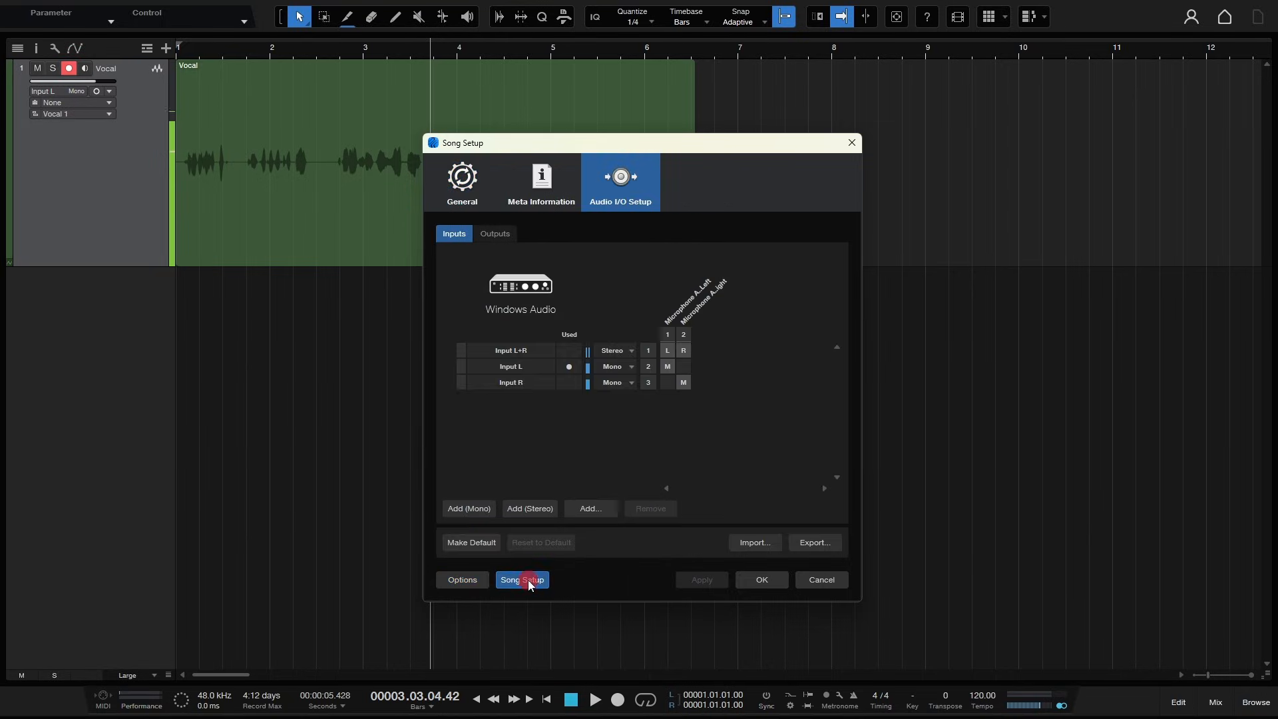
left_click(622, 192)
left_click(461, 187)
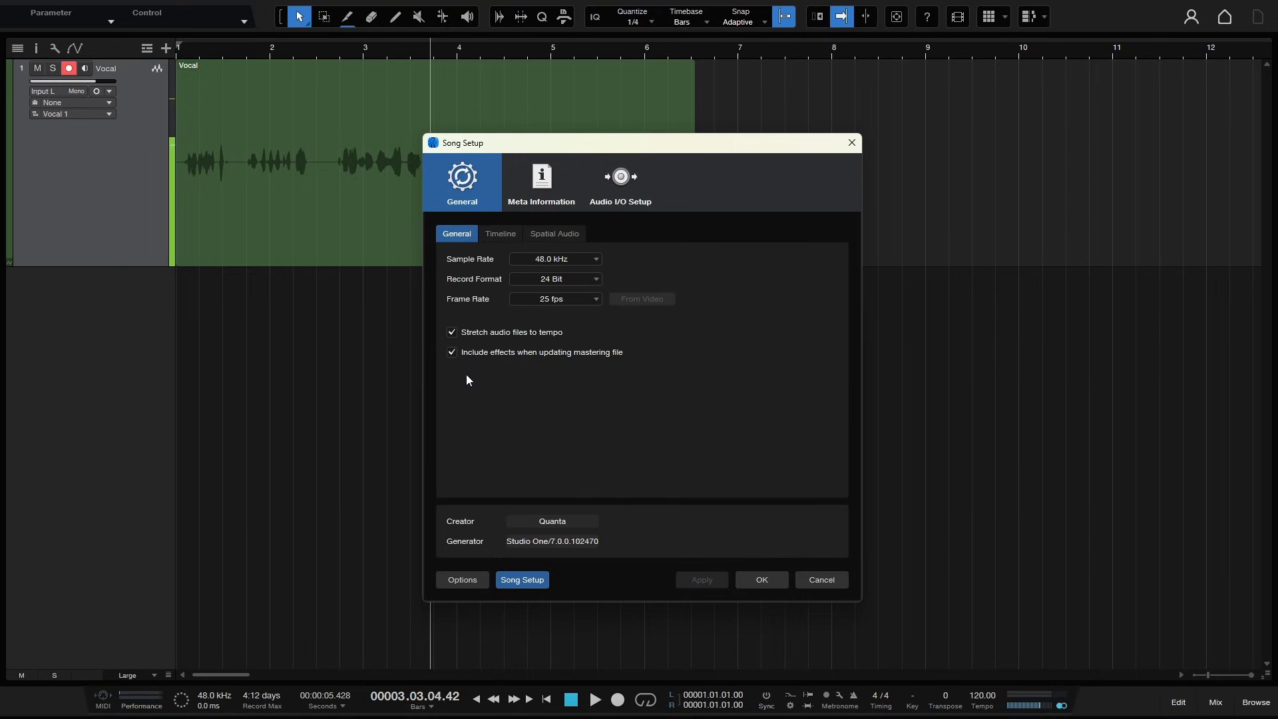
left_click(544, 186)
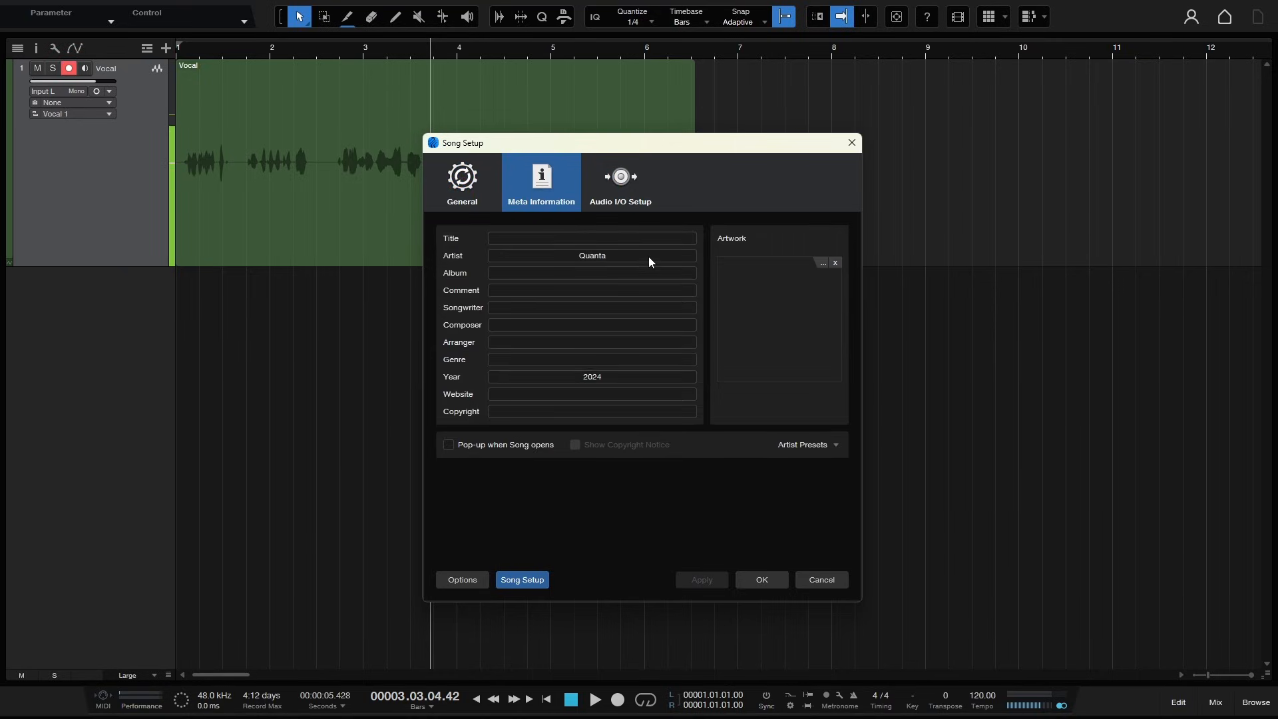
left_click(620, 180)
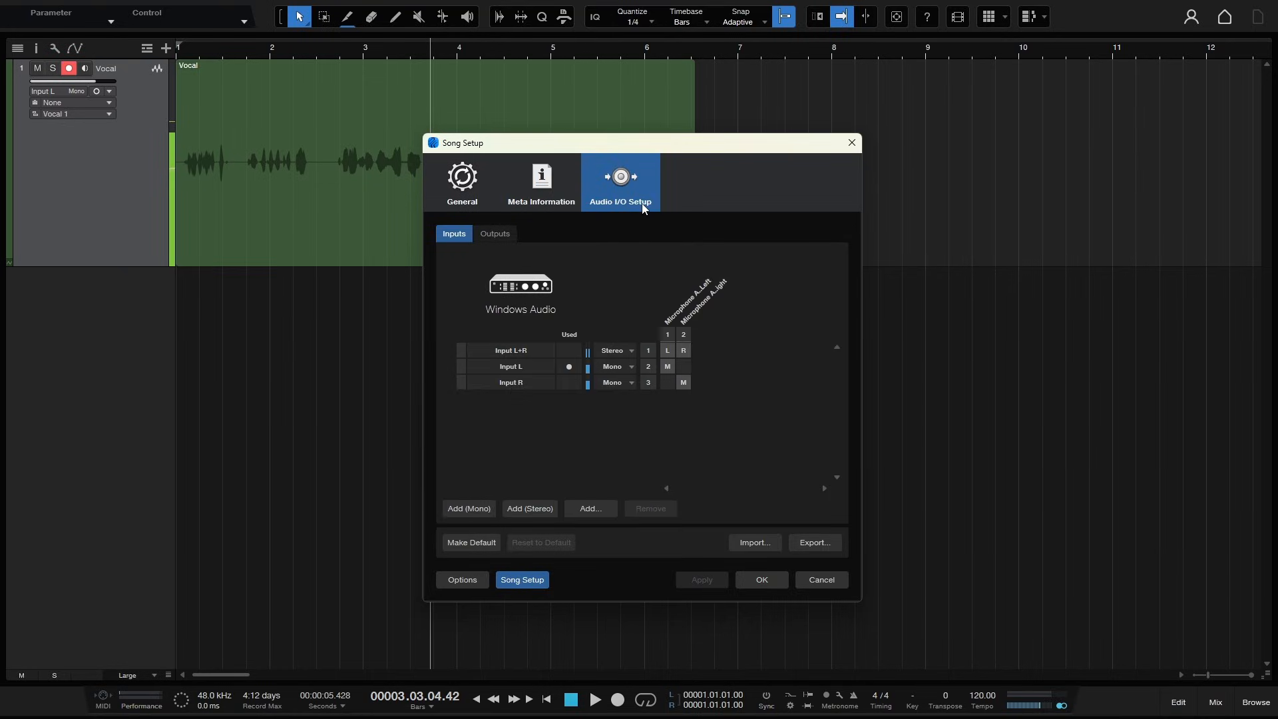
left_click(455, 200)
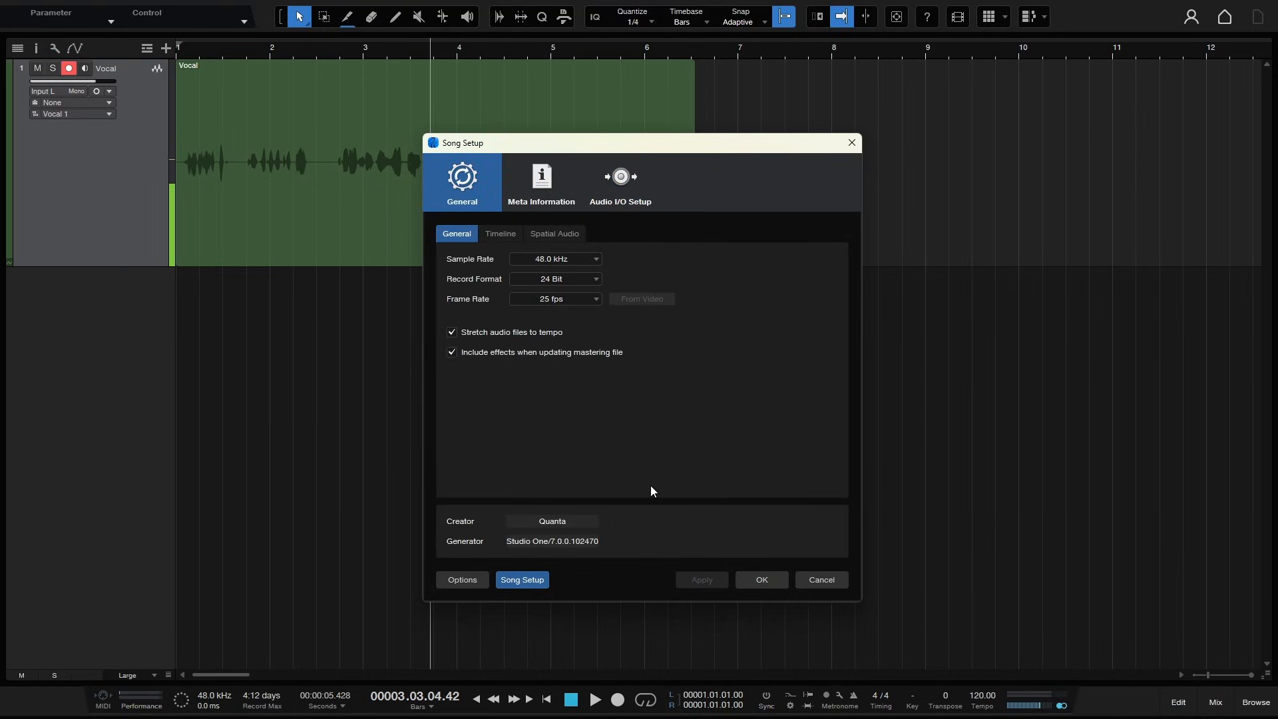
left_click(767, 583)
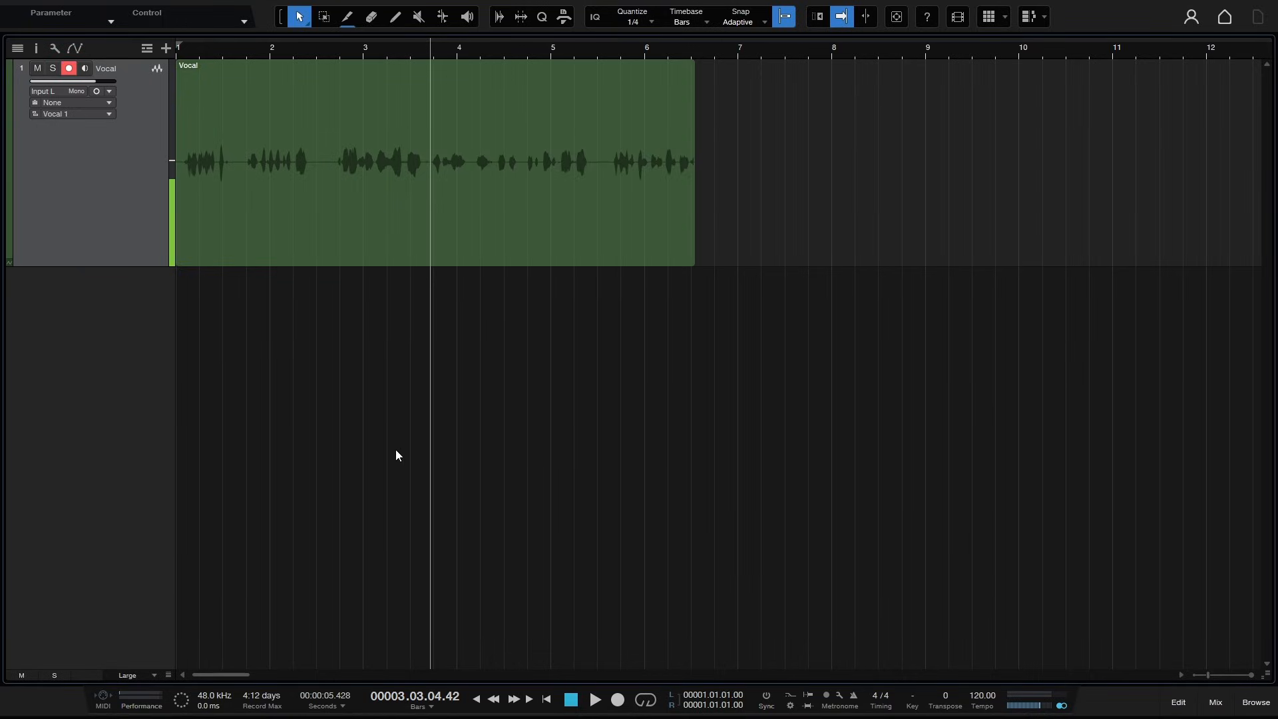
left_click(96, 92)
left_click(96, 93)
left_click(85, 69)
left_click(779, 190)
left_click(447, 210)
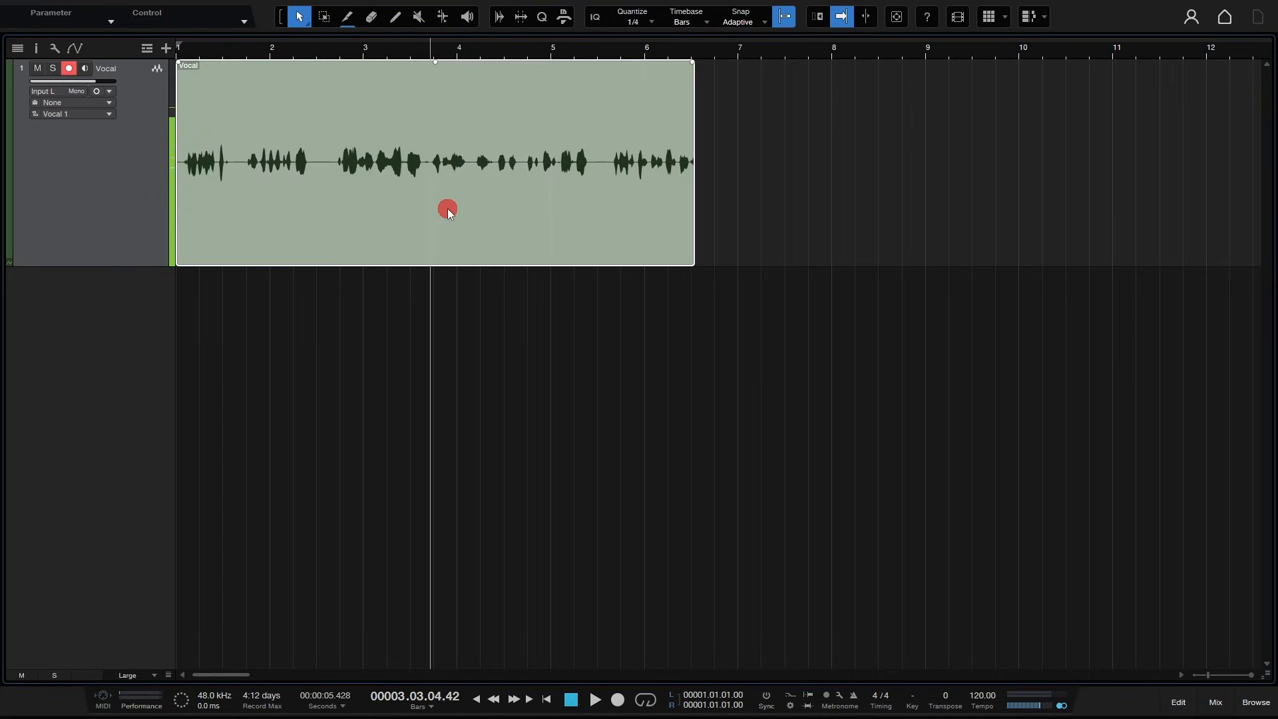
left_click(877, 224)
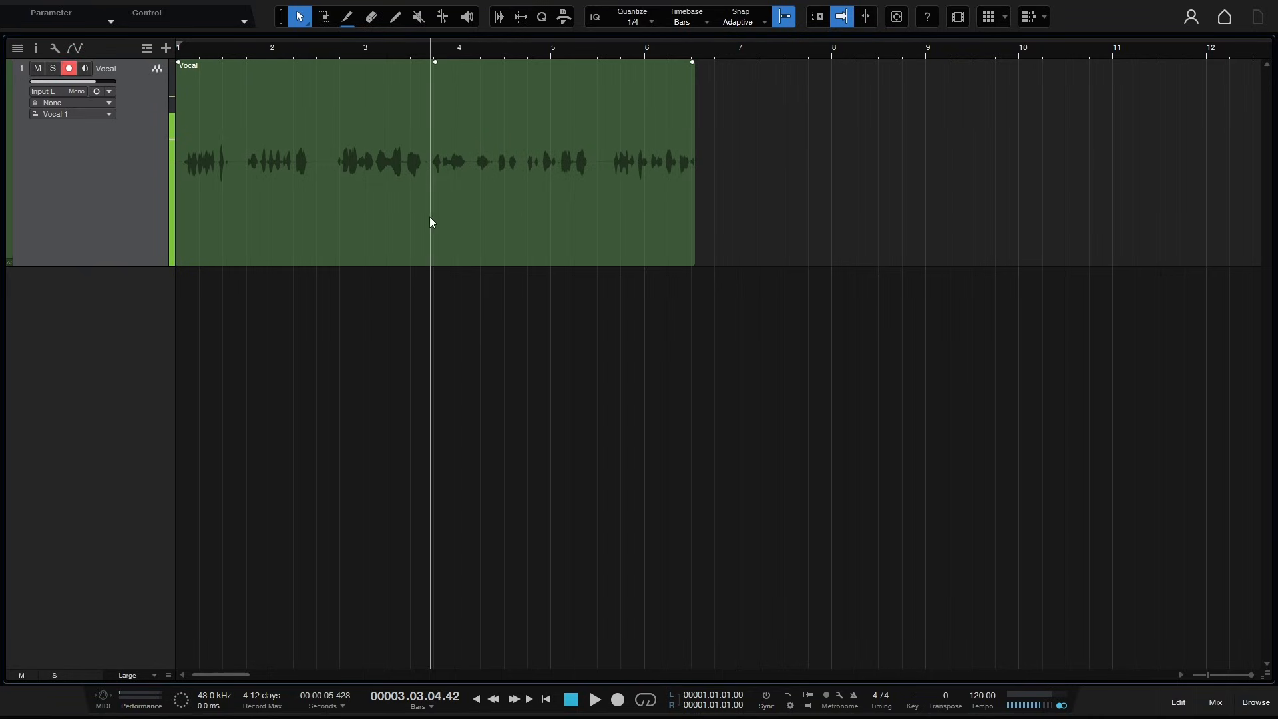
- Change the Vocal track's colour to purple from the colour palette
left_click(11, 150)
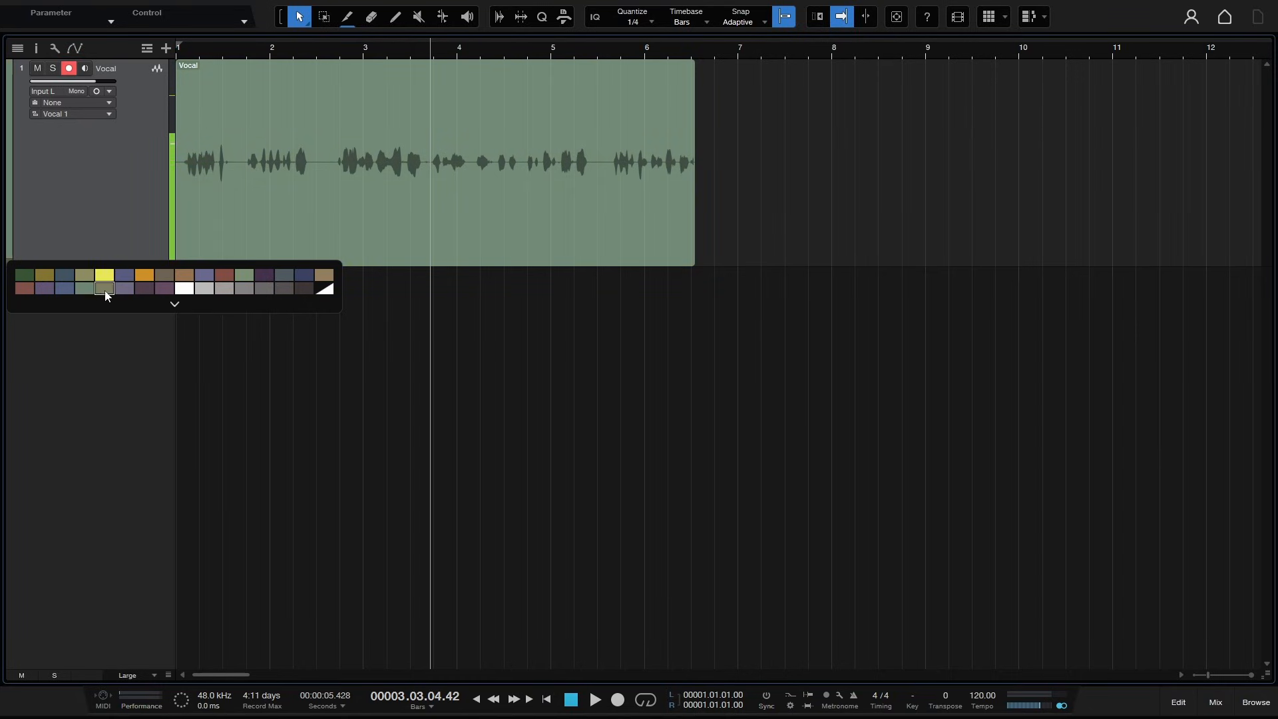
left_click(174, 304)
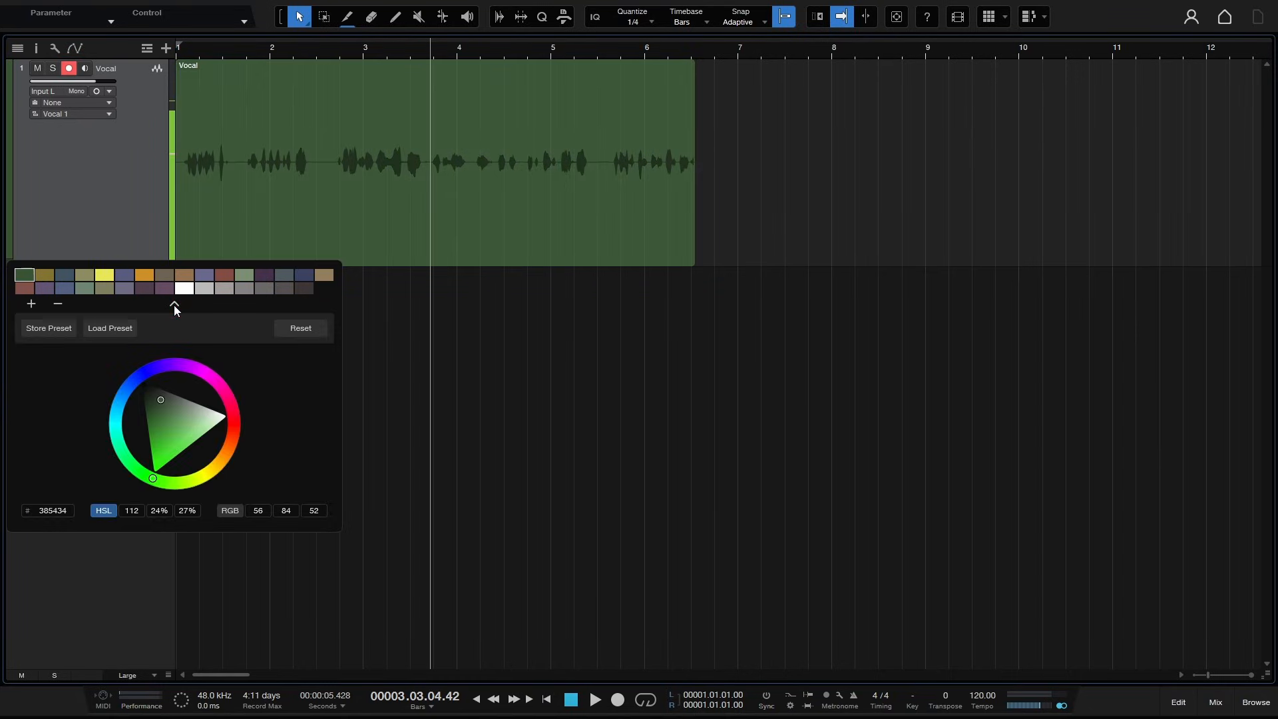
left_click(123, 329)
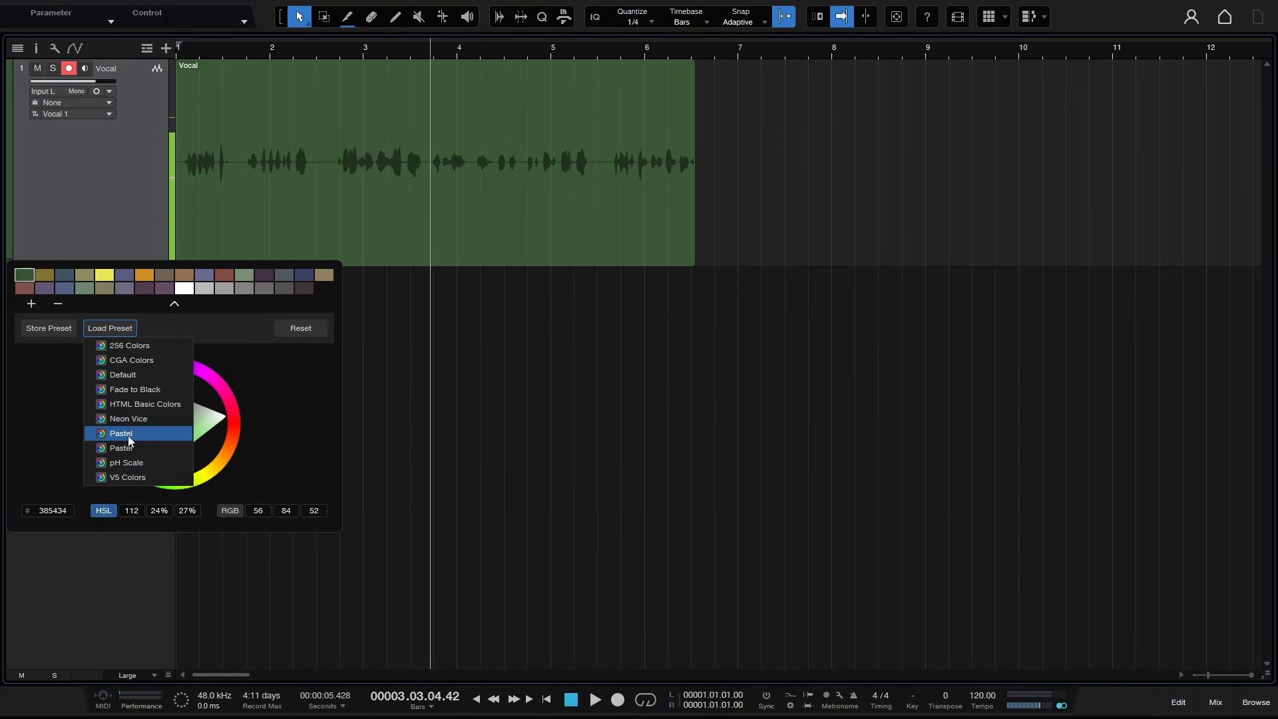
left_click(210, 334)
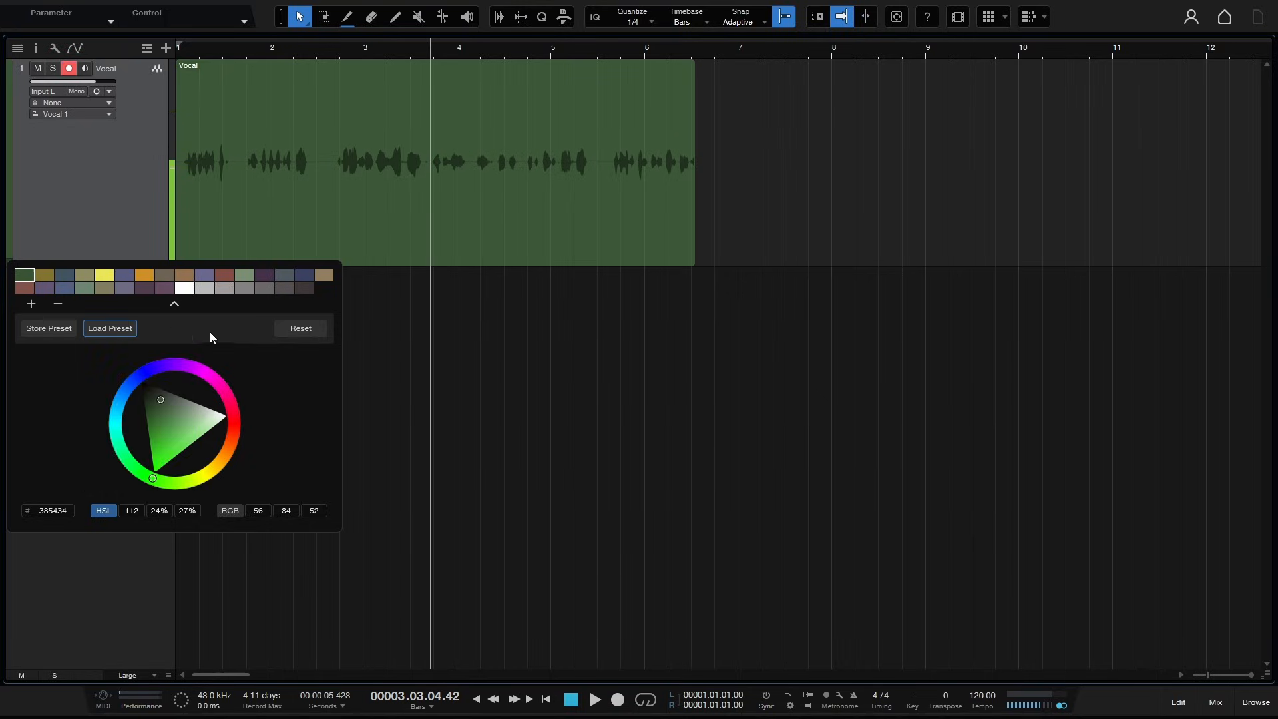
left_click(174, 305)
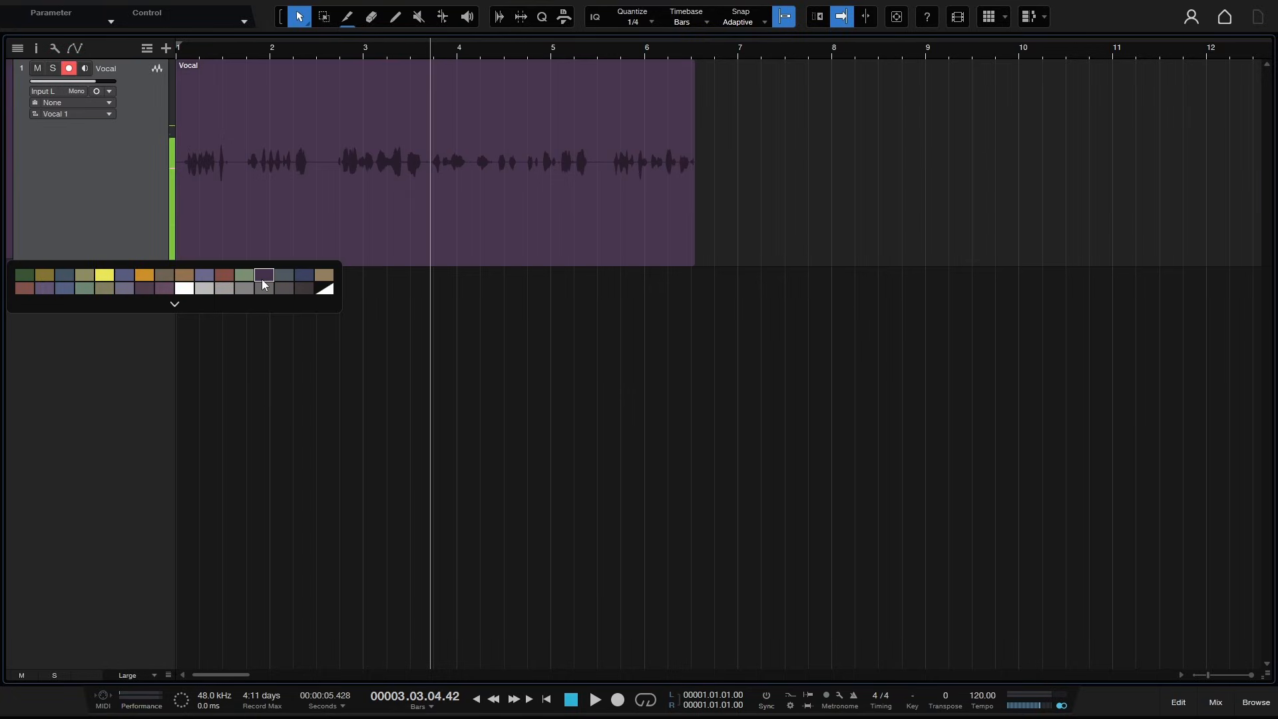
left_click(262, 278)
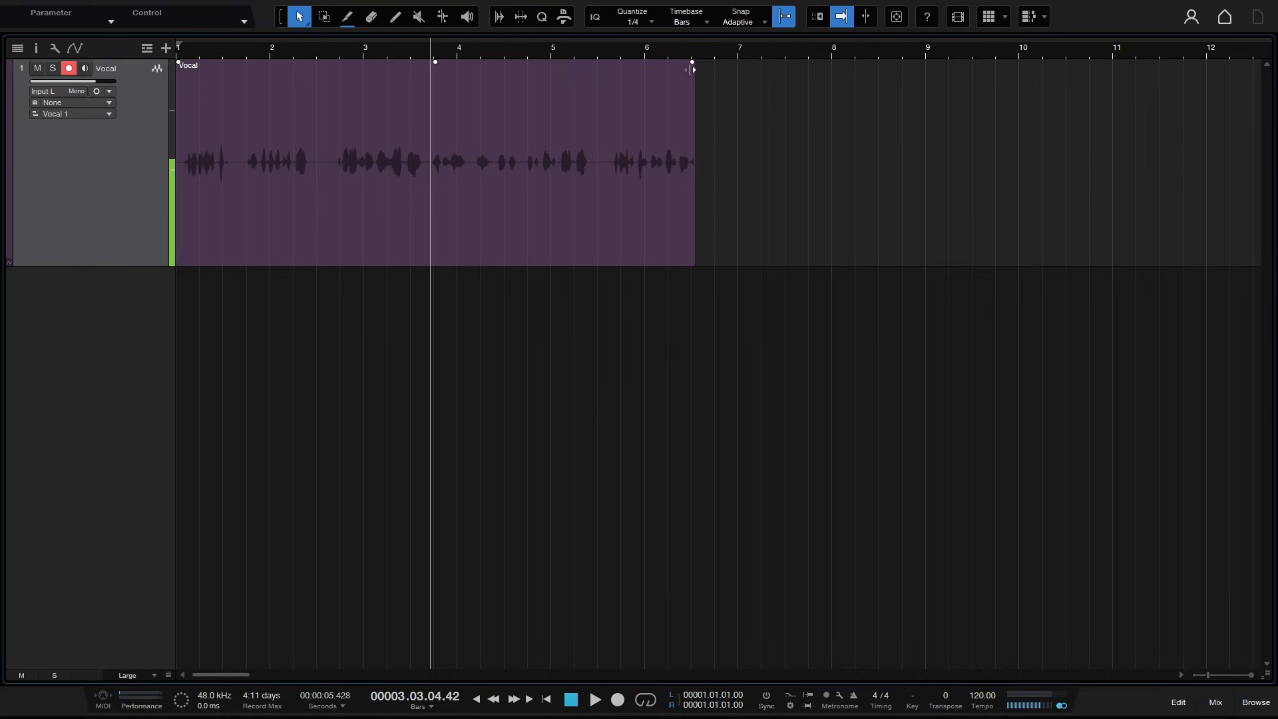
- Add a fade-out to the Vocal event's end, bend its curve, and remove it again
left_click_drag(693, 61, 607, 74)
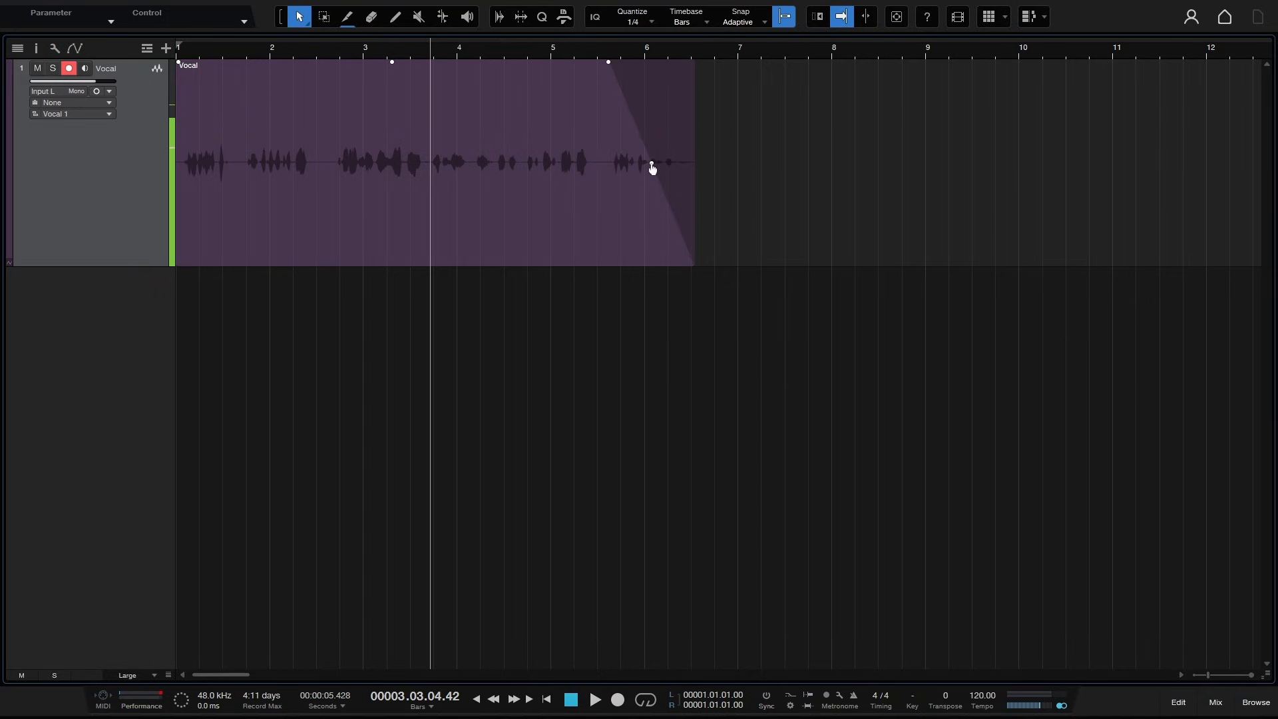
mouse_move(652, 169)
left_mouse_down()
mouse_move(641, 194)
mouse_move(669, 124)
mouse_move(651, 165)
left_mouse_up()
left_click_drag(610, 67, 717, 77)
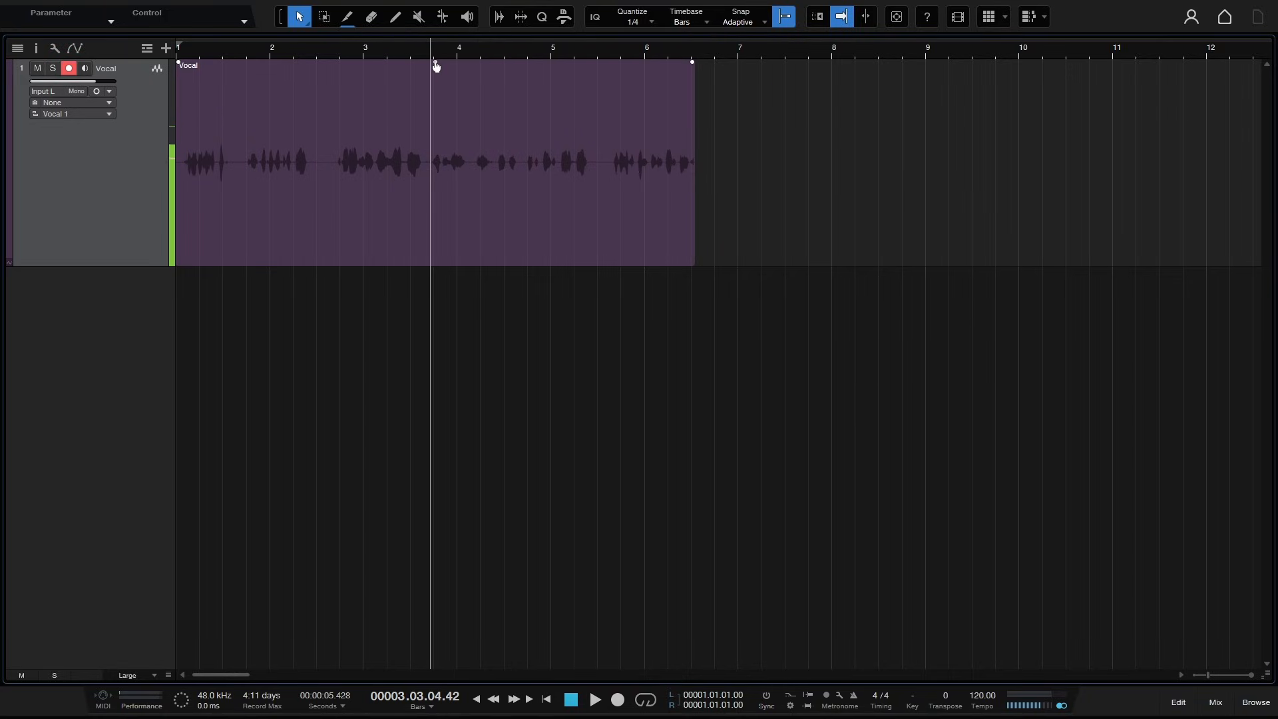
- Lower the Vocal event's volume to -8 dB and raise it back to full level
left_click_drag(436, 65, 438, 107)
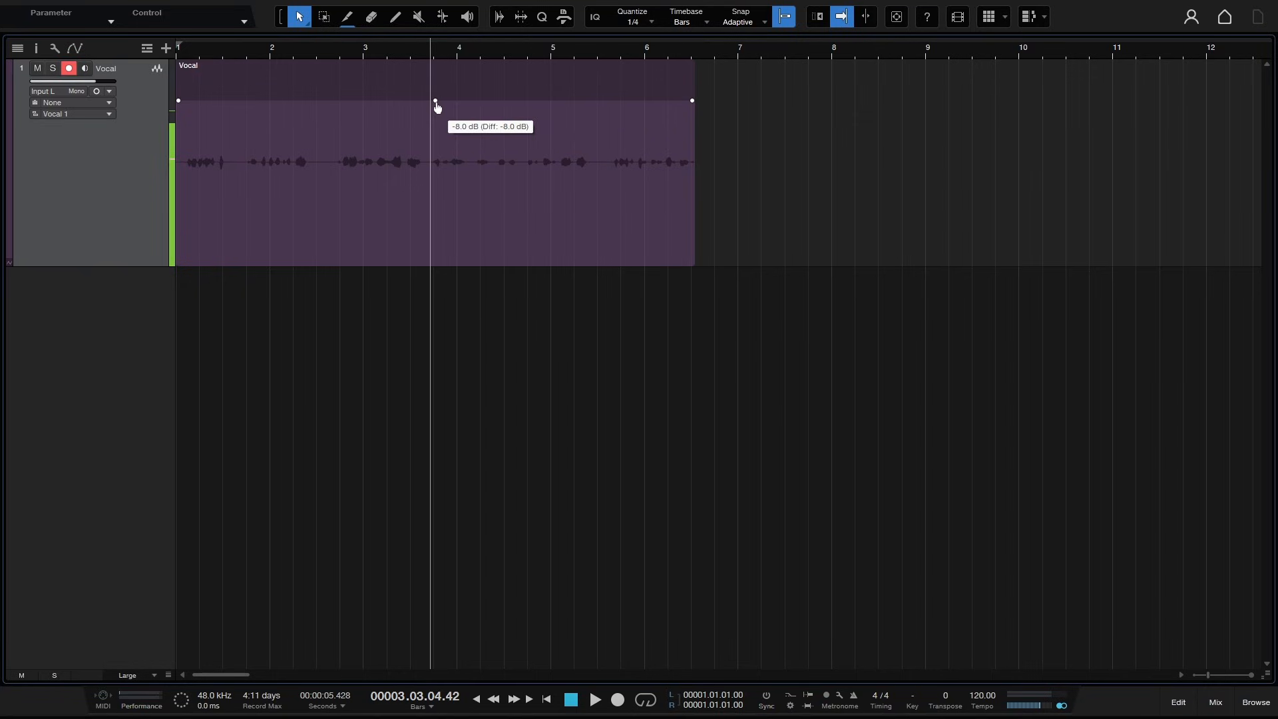
mouse_move(437, 108)
left_mouse_down()
mouse_move(437, 122)
mouse_move(440, 3)
mouse_move(428, 131)
mouse_move(448, 6)
mouse_move(428, 102)
left_mouse_up()
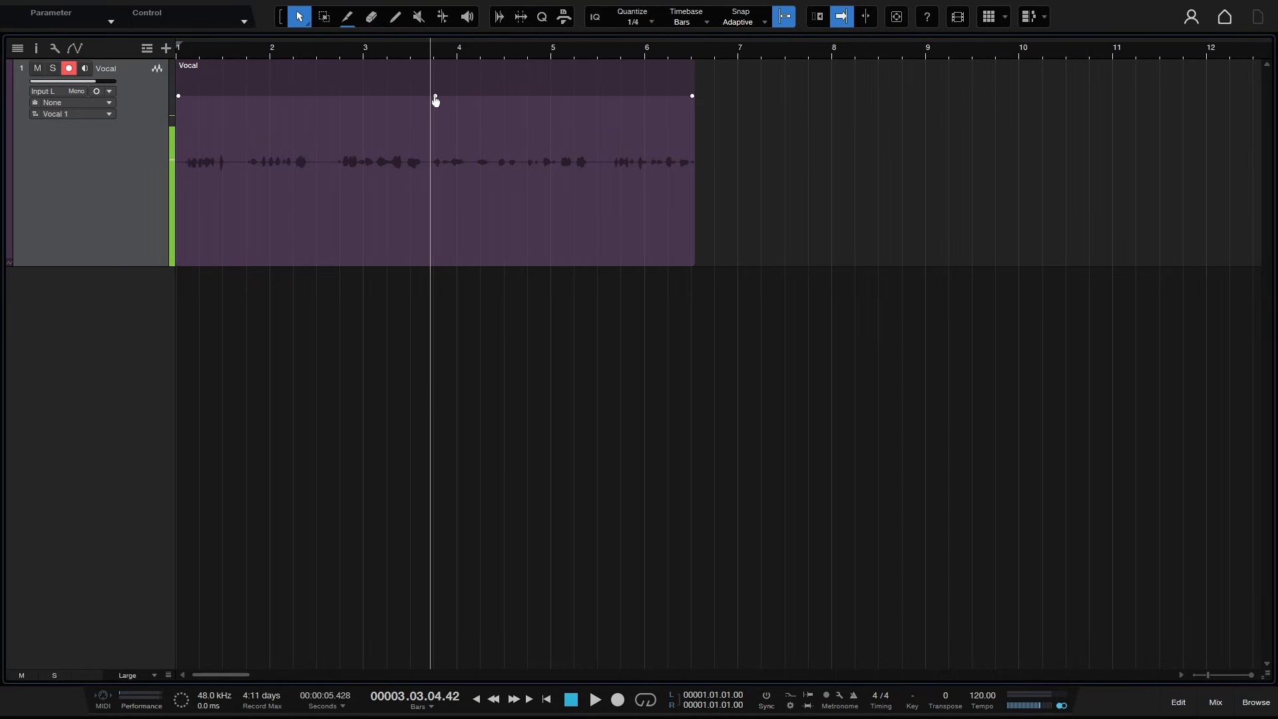
left_click_drag(435, 100, 440, 84)
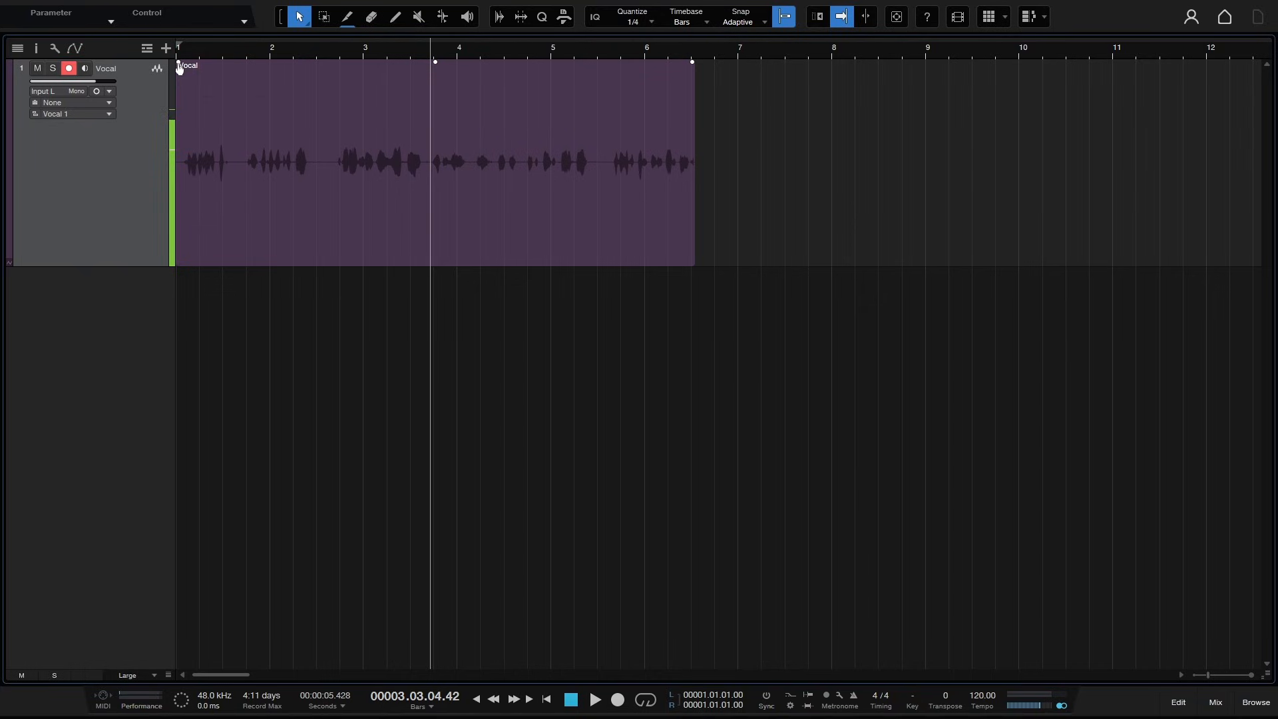
- Add a fade-in to the Vocal event's start, bend its curve, and remove it again
left_click_drag(180, 69, 271, 84)
mouse_move(223, 165)
left_mouse_down()
mouse_move(237, 197)
mouse_move(207, 102)
mouse_move(243, 191)
mouse_move(225, 138)
mouse_move(226, 163)
left_mouse_up()
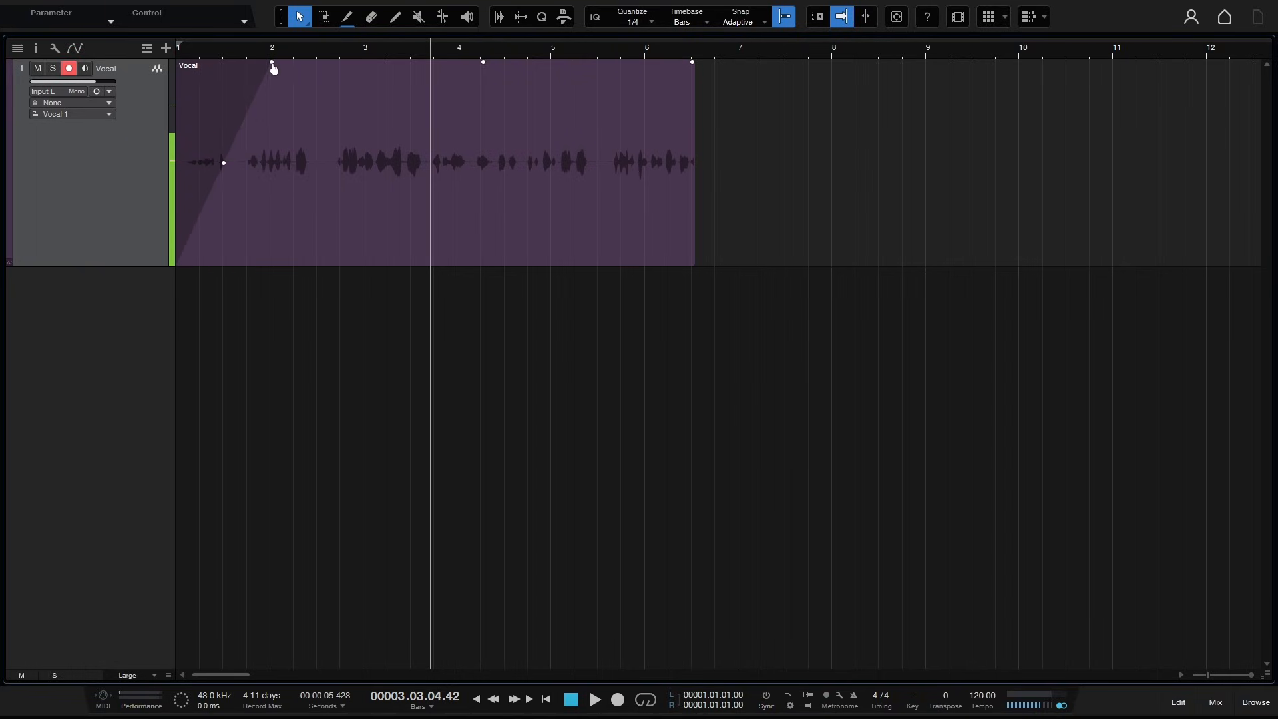
left_click_drag(271, 62, 174, 44)
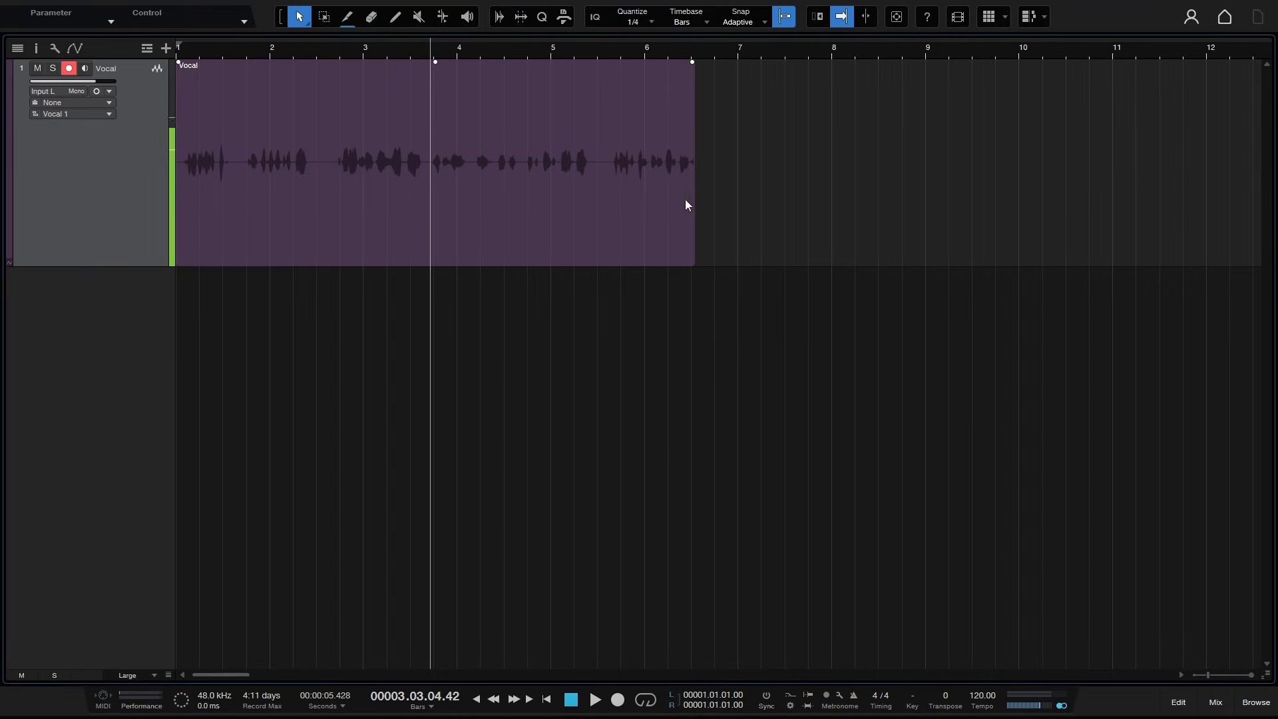
- Trim the Vocal event's start and end edges to roughly bars 3.4 and 5.2
left_click_drag(693, 198, 735, 192)
left_click_drag(177, 200, 320, 201)
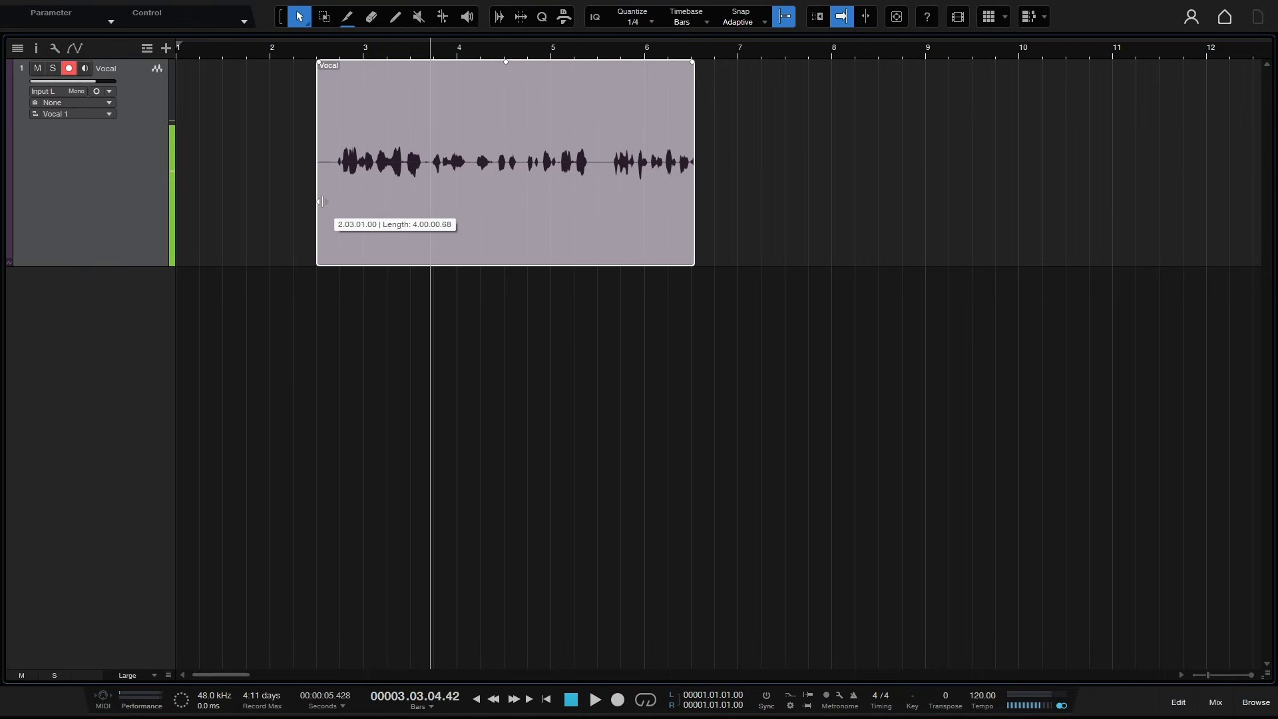
left_click_drag(320, 201, 323, 201)
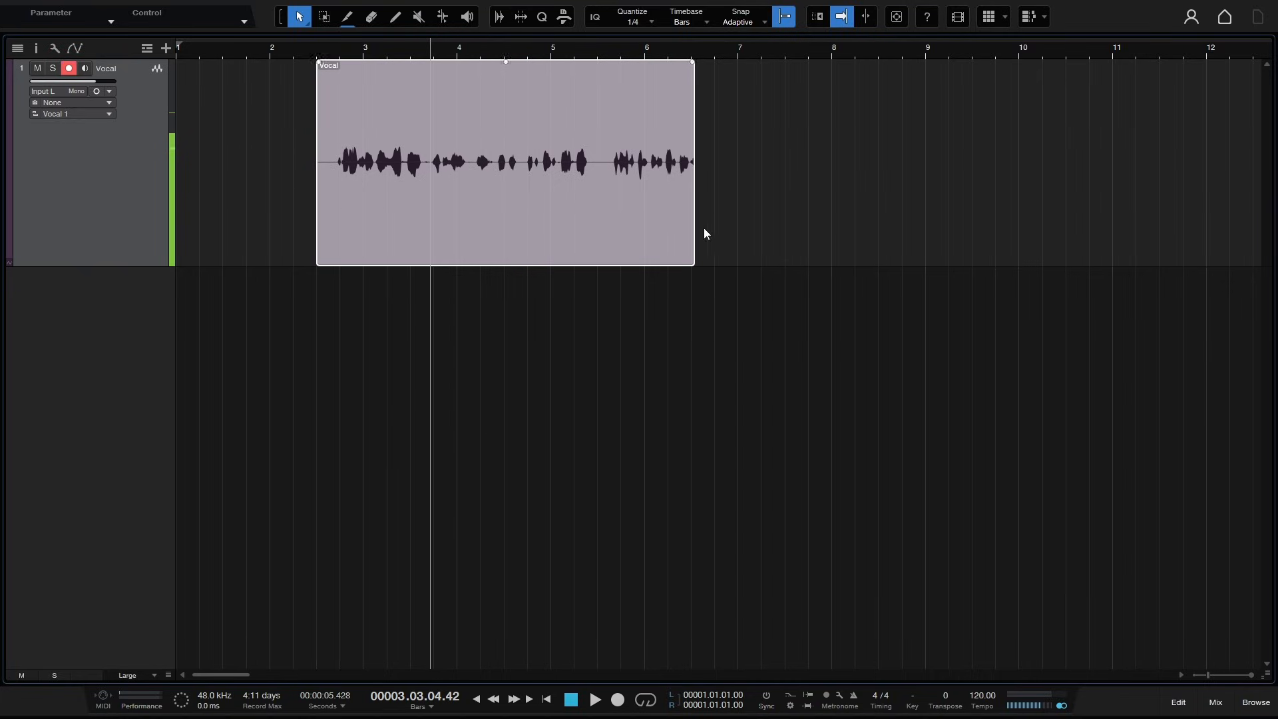
left_click_drag(693, 211, 583, 213)
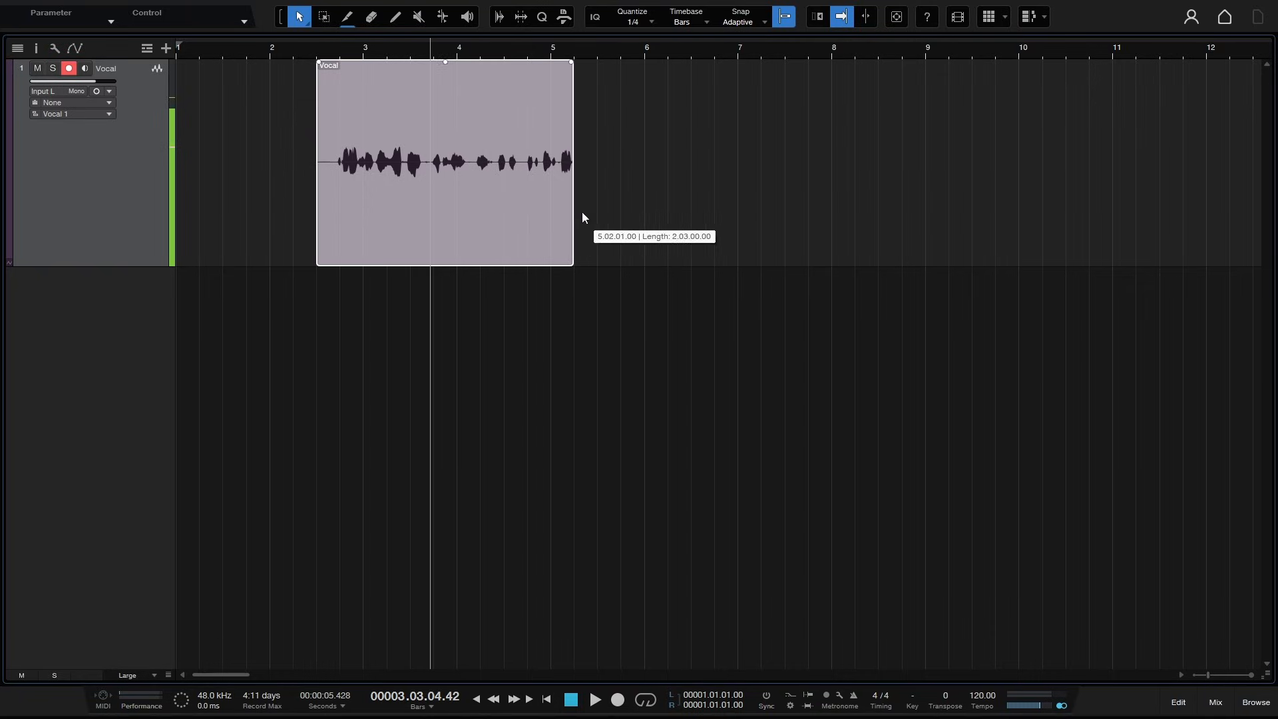
left_click_drag(312, 196, 429, 203)
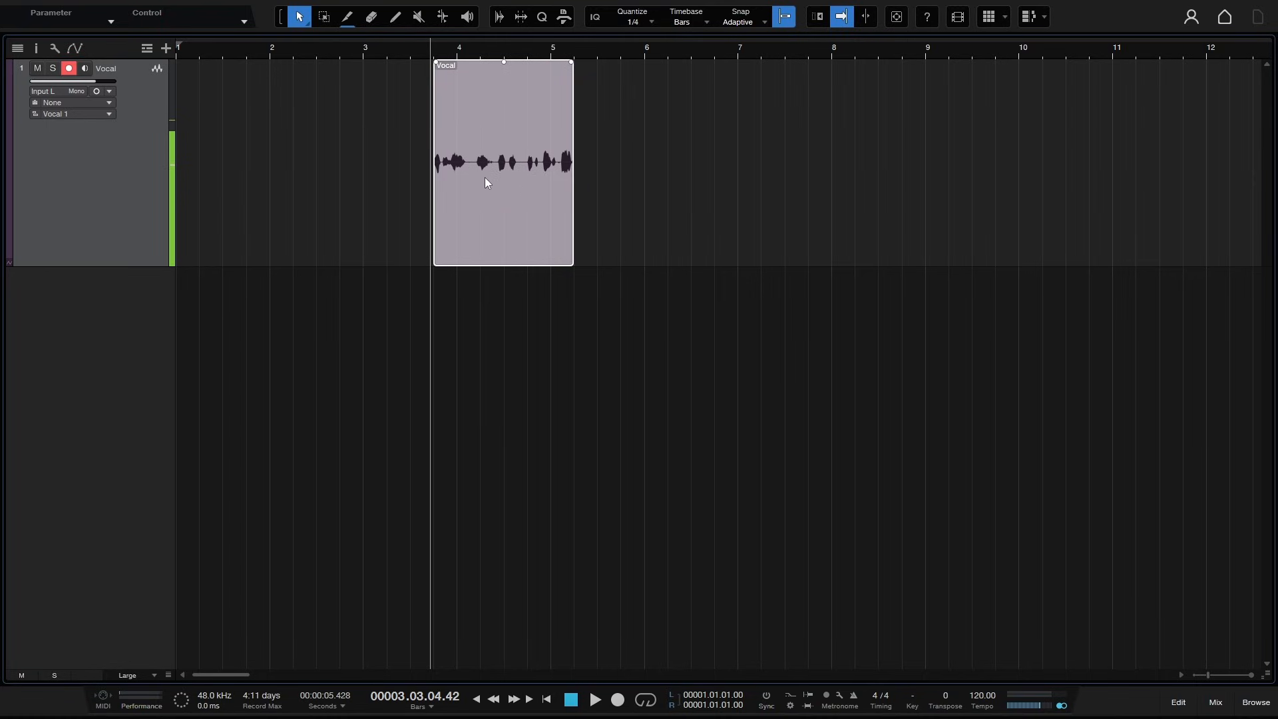
- Open the Pool in the browser, trim the event's start slightly further, and delete the trimmed event
left_click(1256, 703)
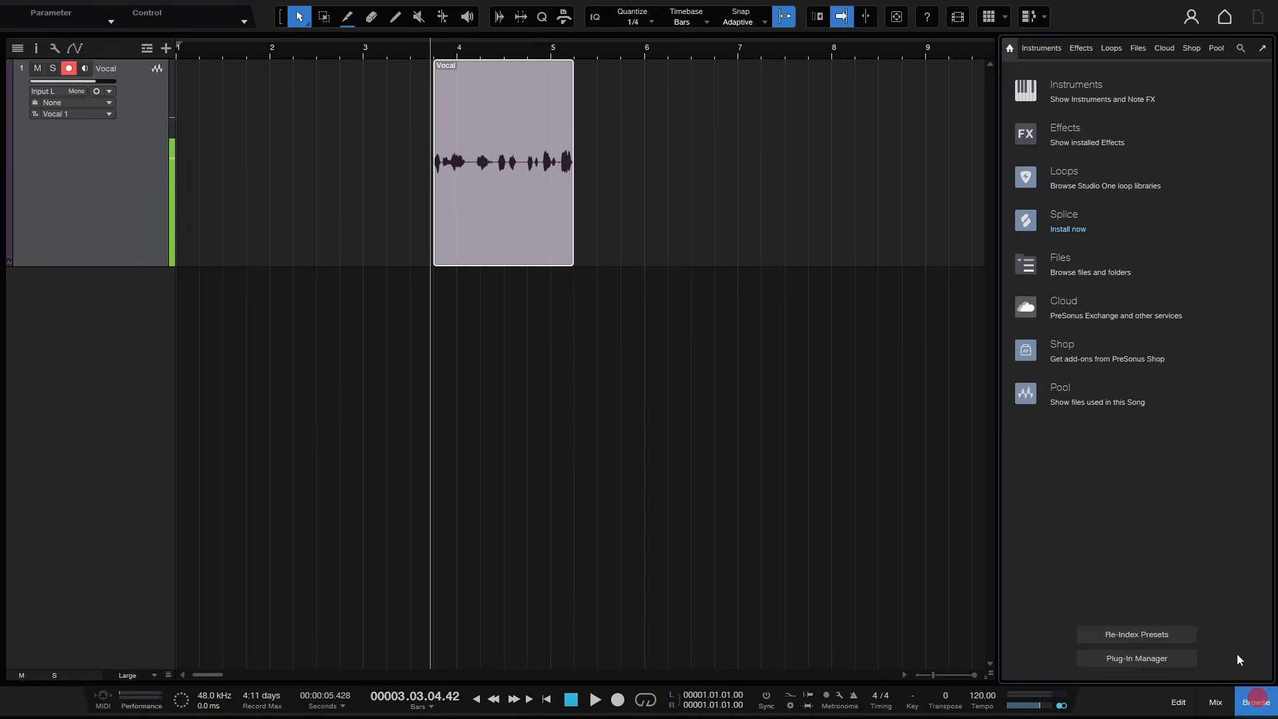
left_click(1216, 48)
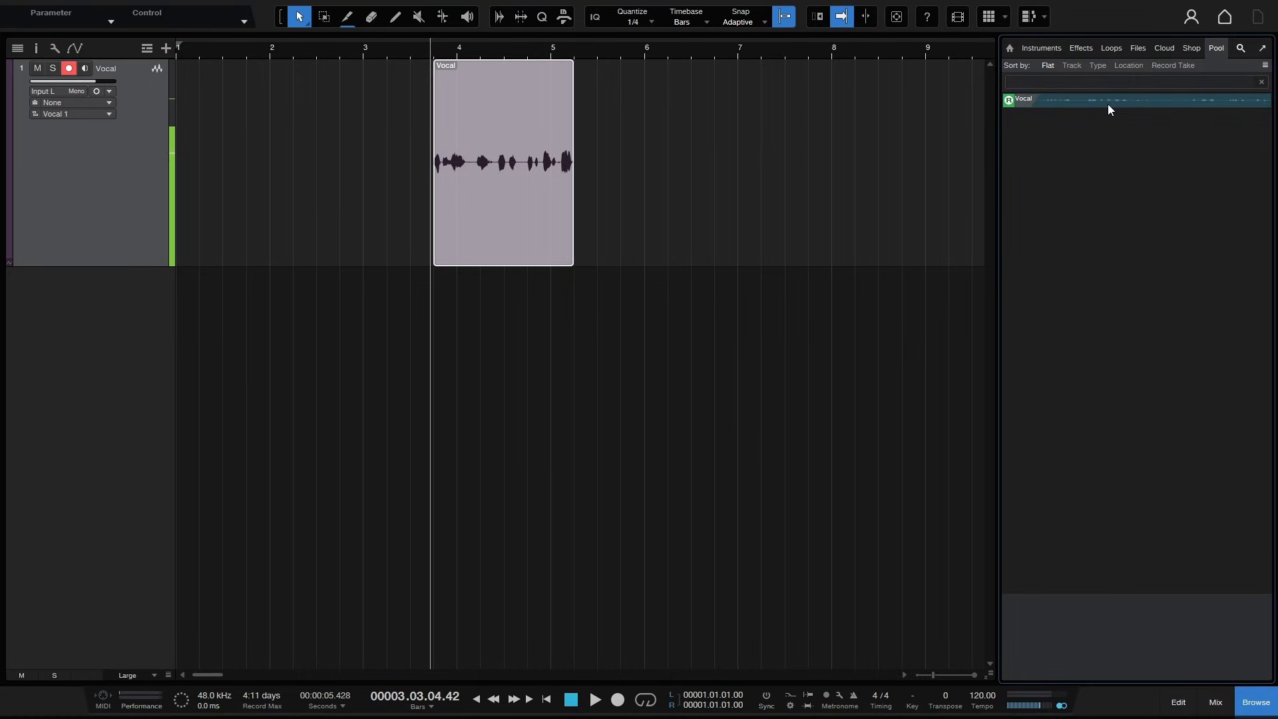
mouse_move(572, 227)
left_mouse_down()
mouse_move(499, 226)
mouse_move(573, 227)
left_mouse_up()
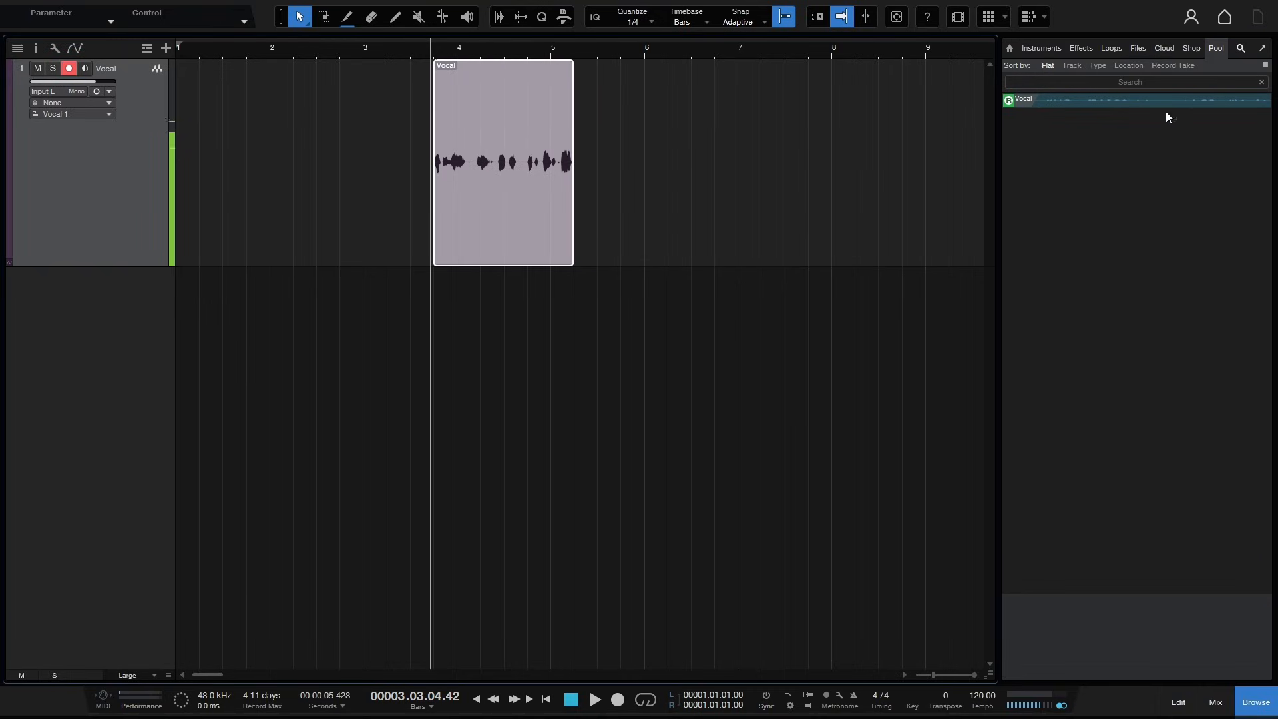
mouse_move(434, 218)
left_mouse_down()
mouse_move(346, 218)
mouse_move(458, 221)
left_mouse_up()
left_click(616, 354)
left_click(505, 234)
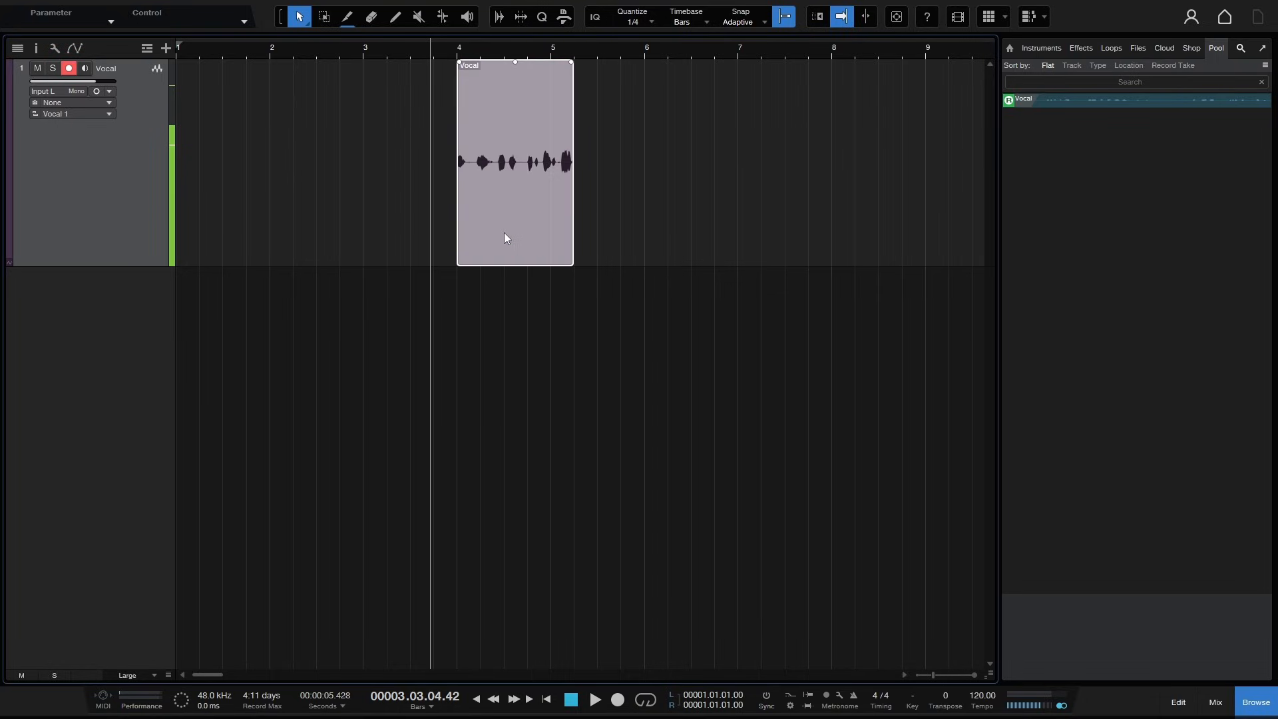
key("Delete")
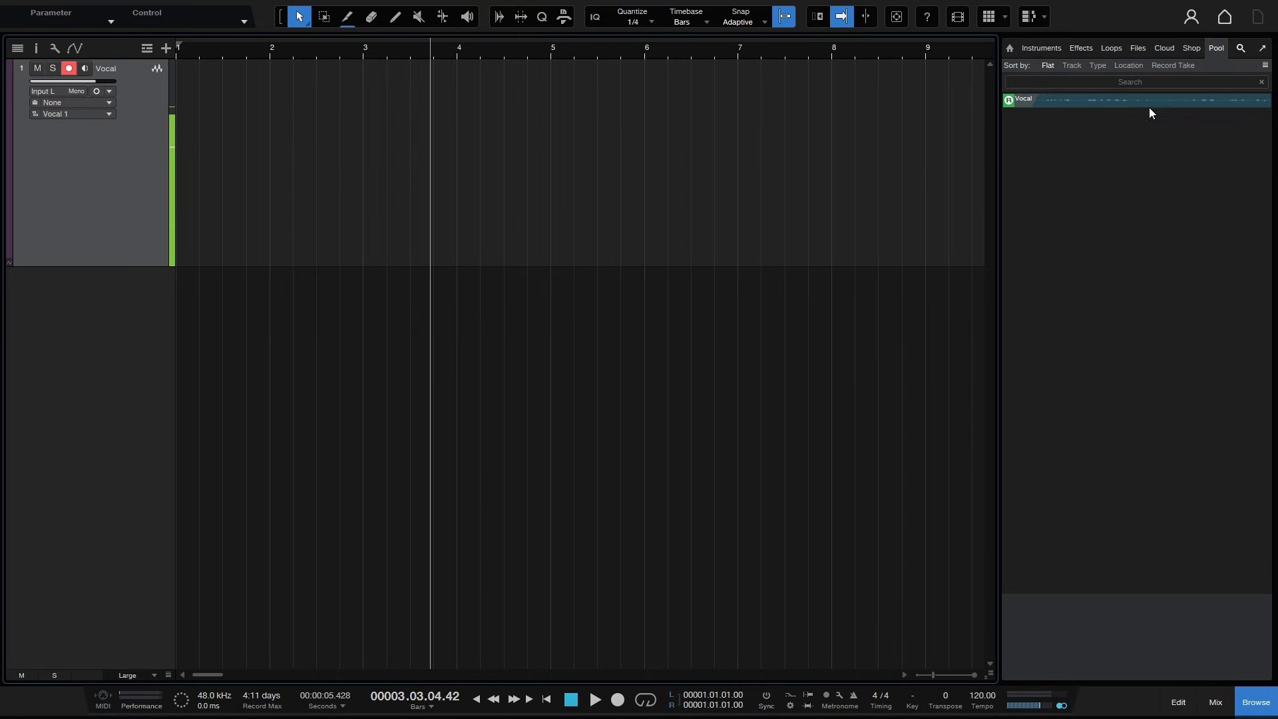
- Place the Vocal file from the Pool back onto the track at bar 1 and close the browser
left_click_drag(1154, 100, 206, 178)
mouse_move(326, 226)
left_mouse_down()
mouse_move(460, 234)
mouse_move(346, 227)
left_mouse_up()
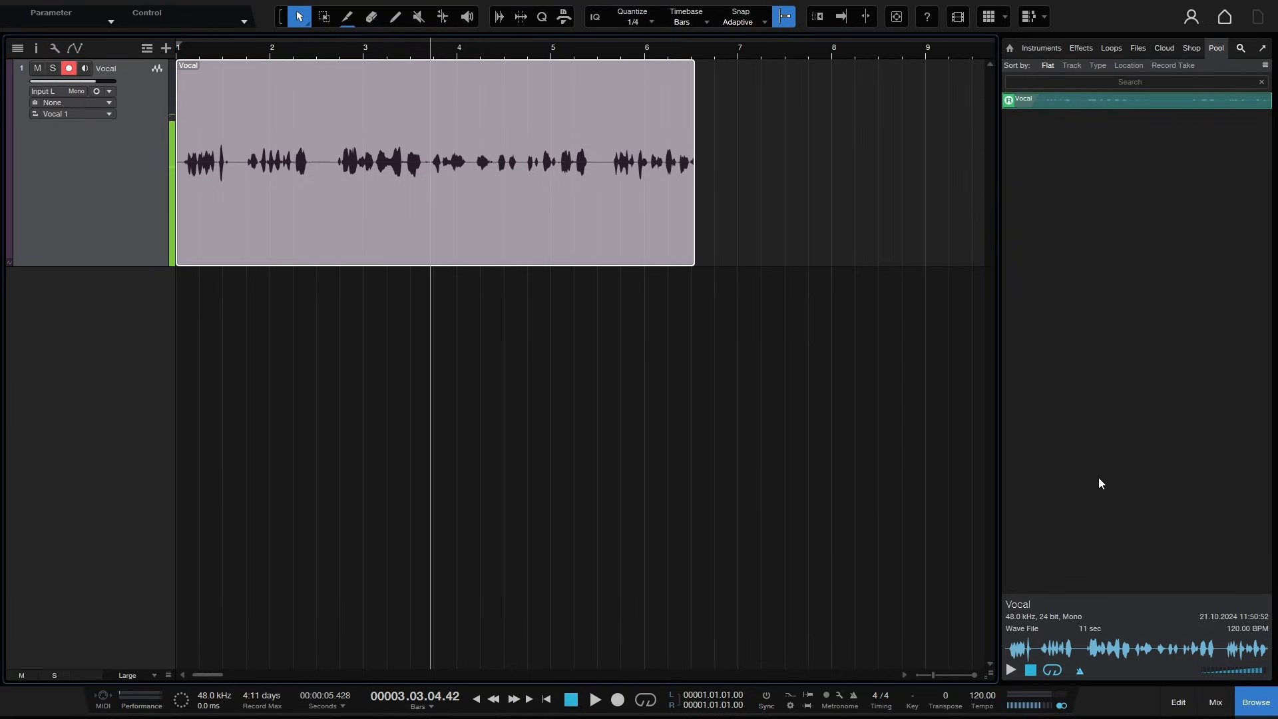
left_click(1257, 703)
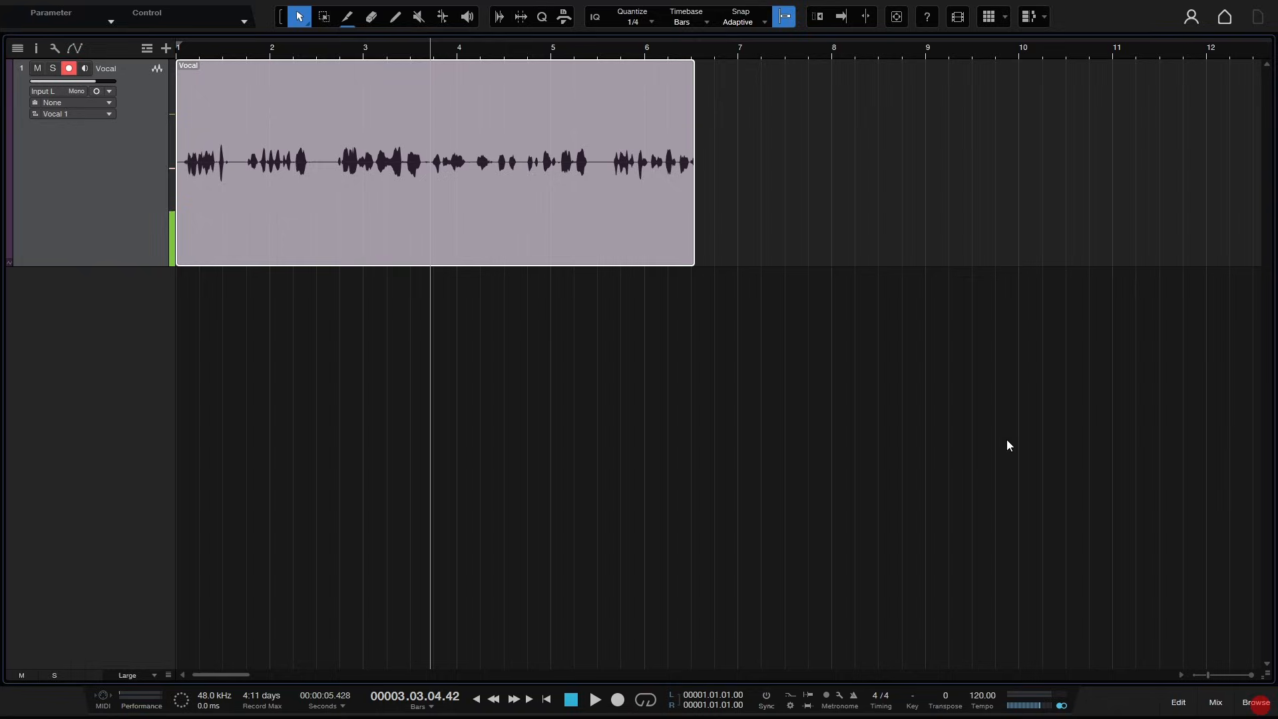
- Rename the Vocal event to Tutorial
left_click(801, 231)
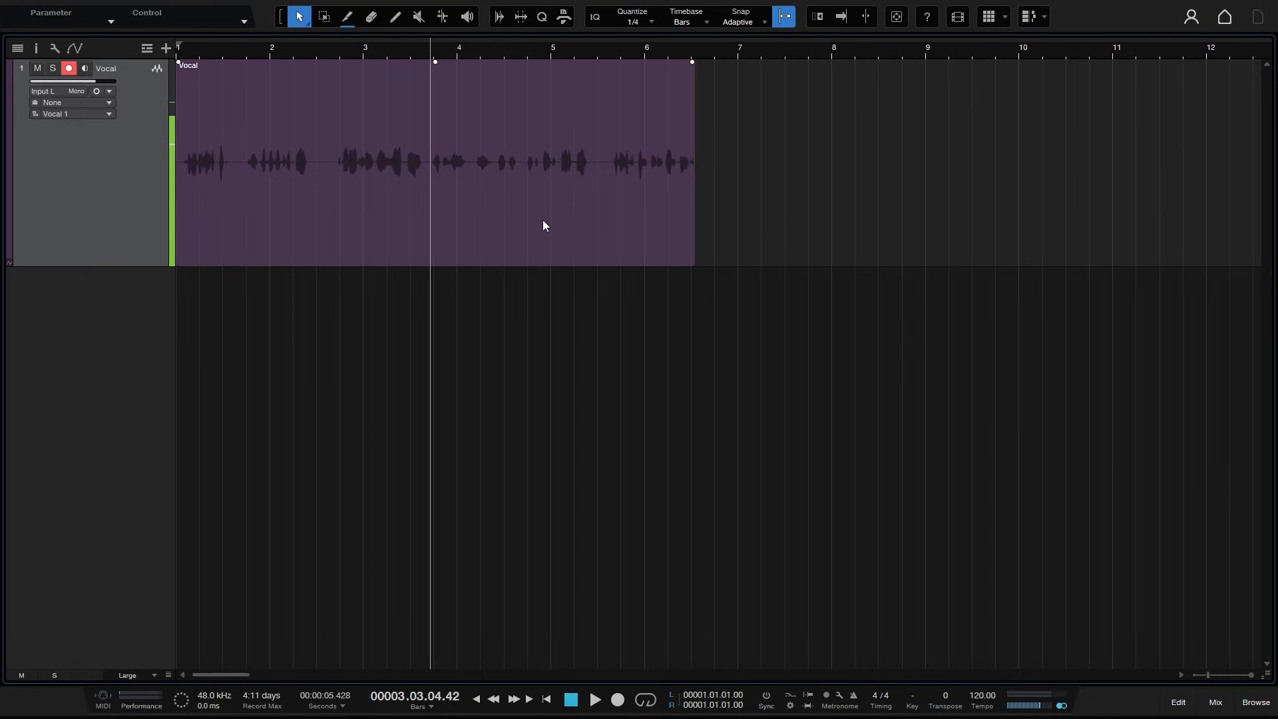
right_click(492, 193)
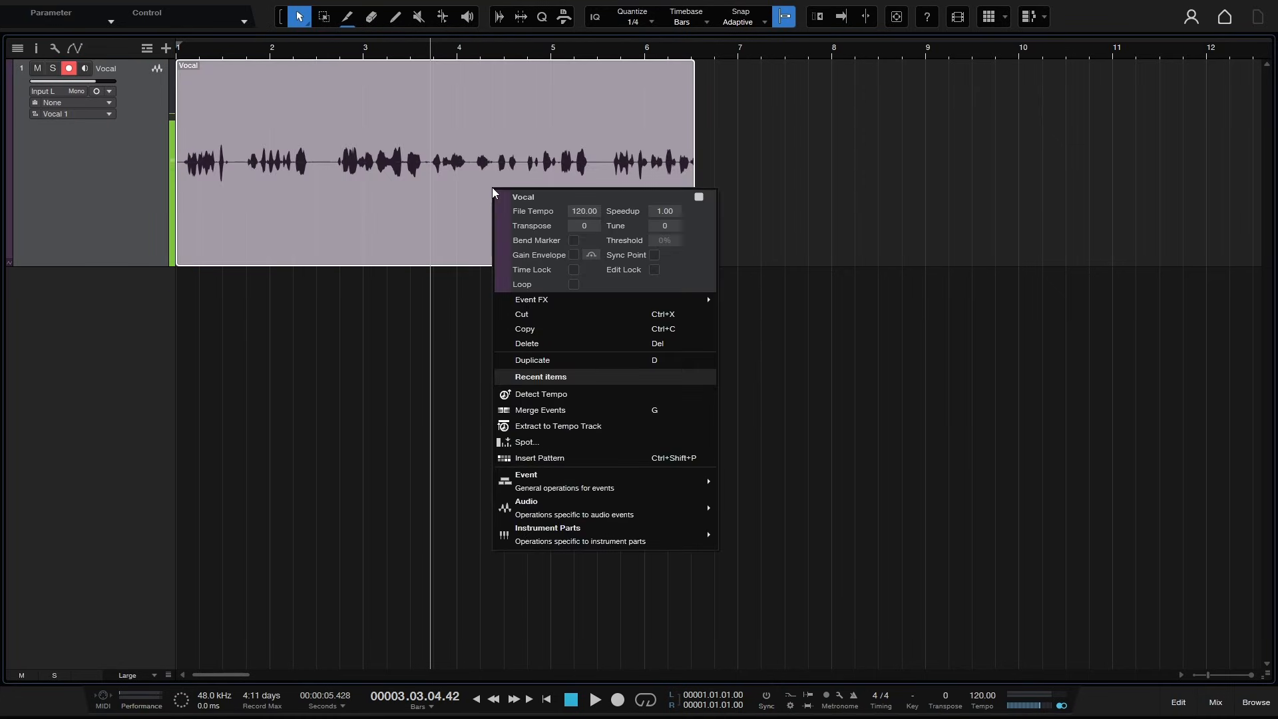
left_click(541, 201)
double_click(526, 199)
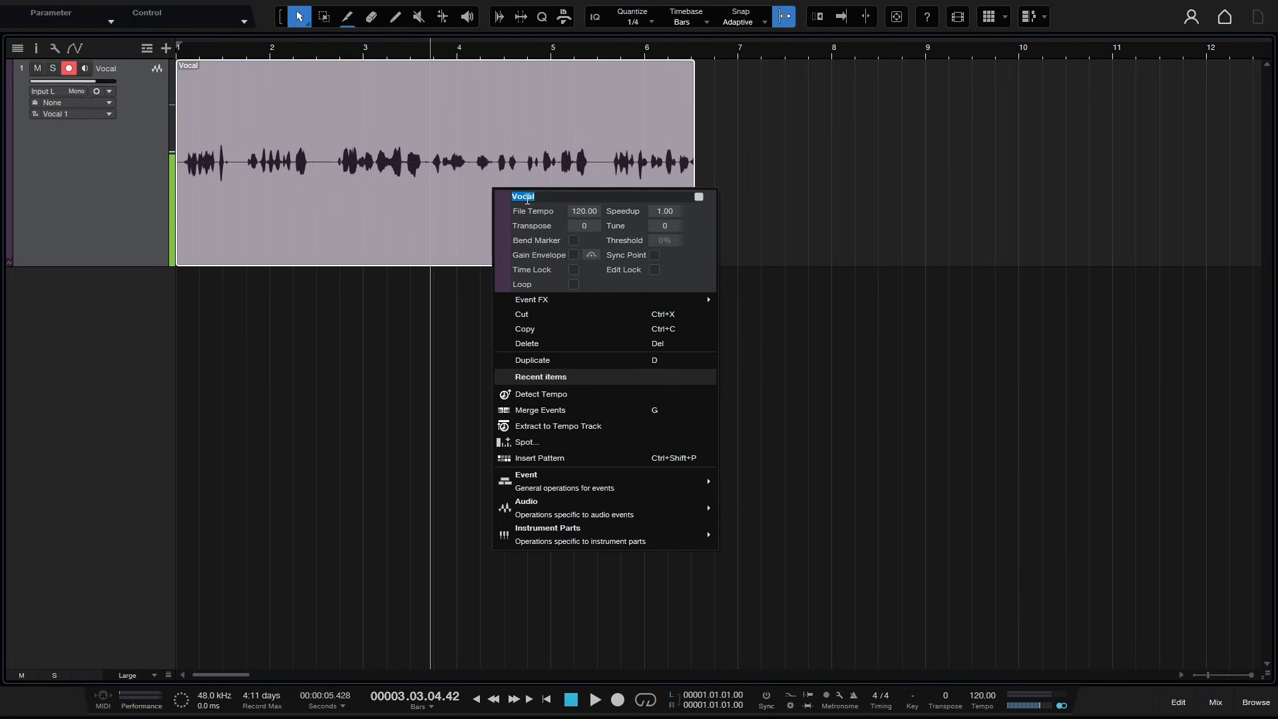
type("Tutorial")
key("Return")
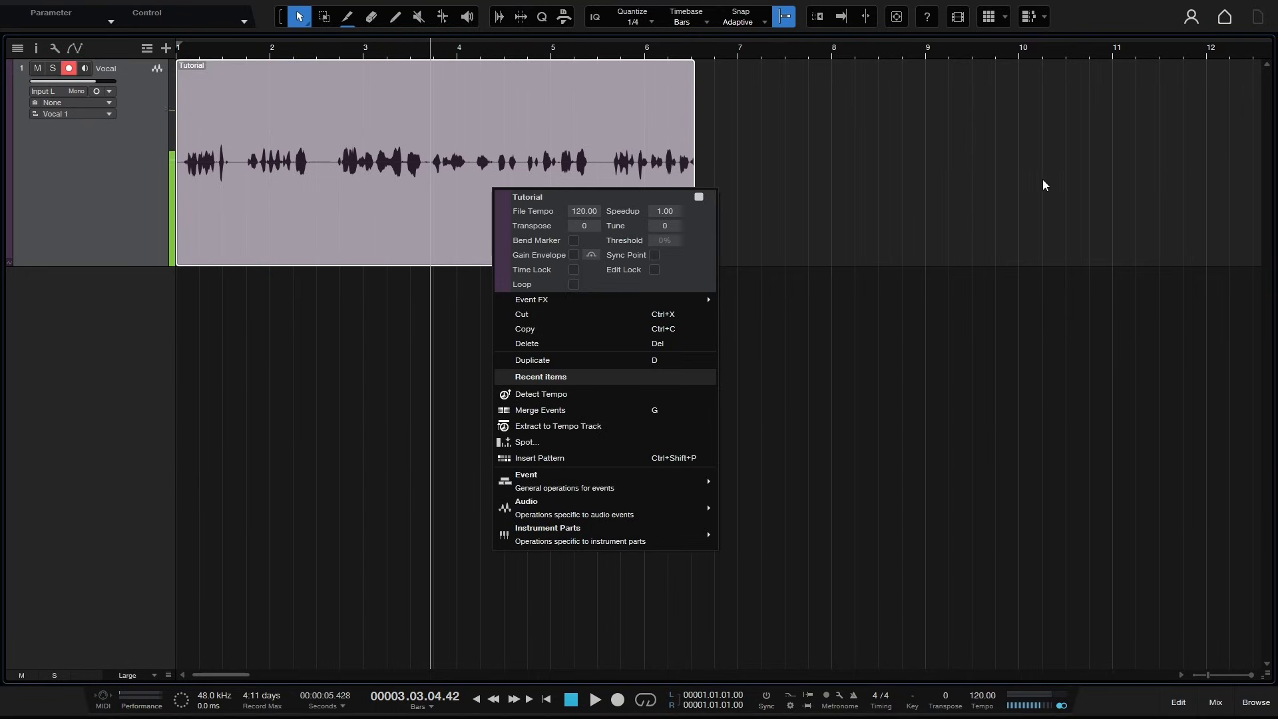
- Play the Tutorial event from bar 2 and stop playback
double_click(585, 209)
left_click(612, 199)
left_click(297, 54)
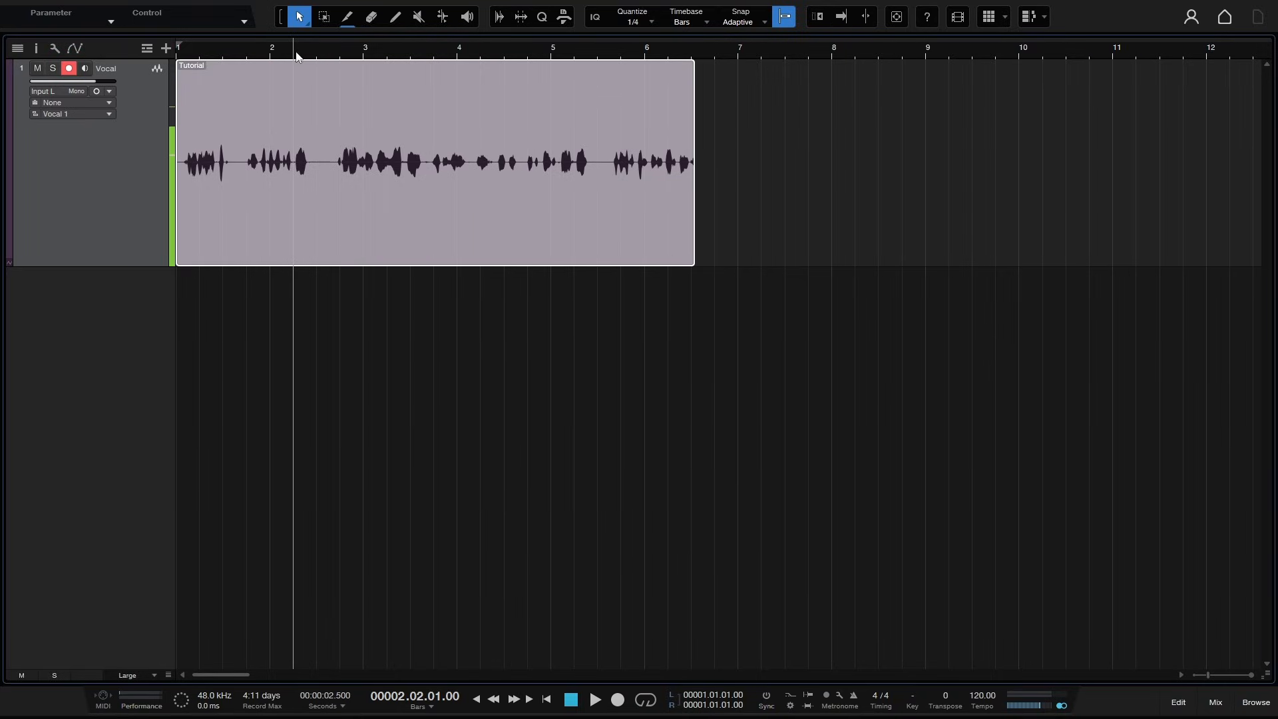
key("space")
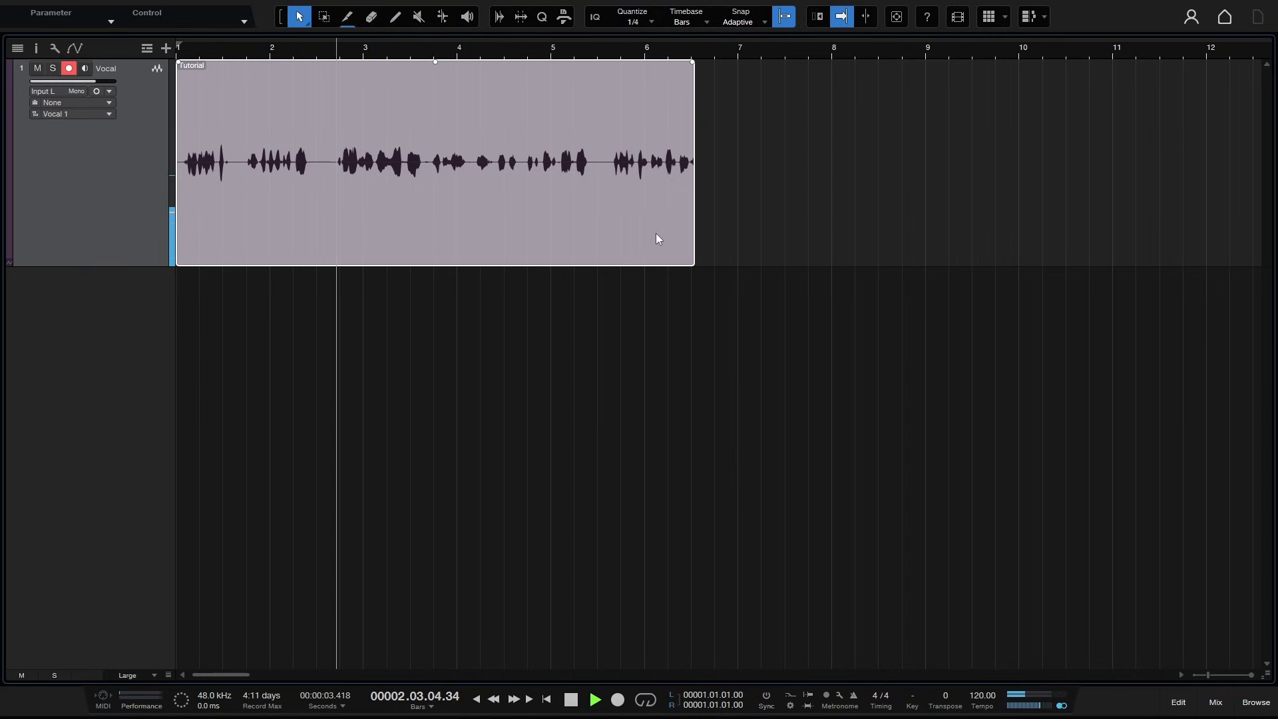
key("space")
- Set the Tutorial event's Speedup to 0.5
right_click(498, 205)
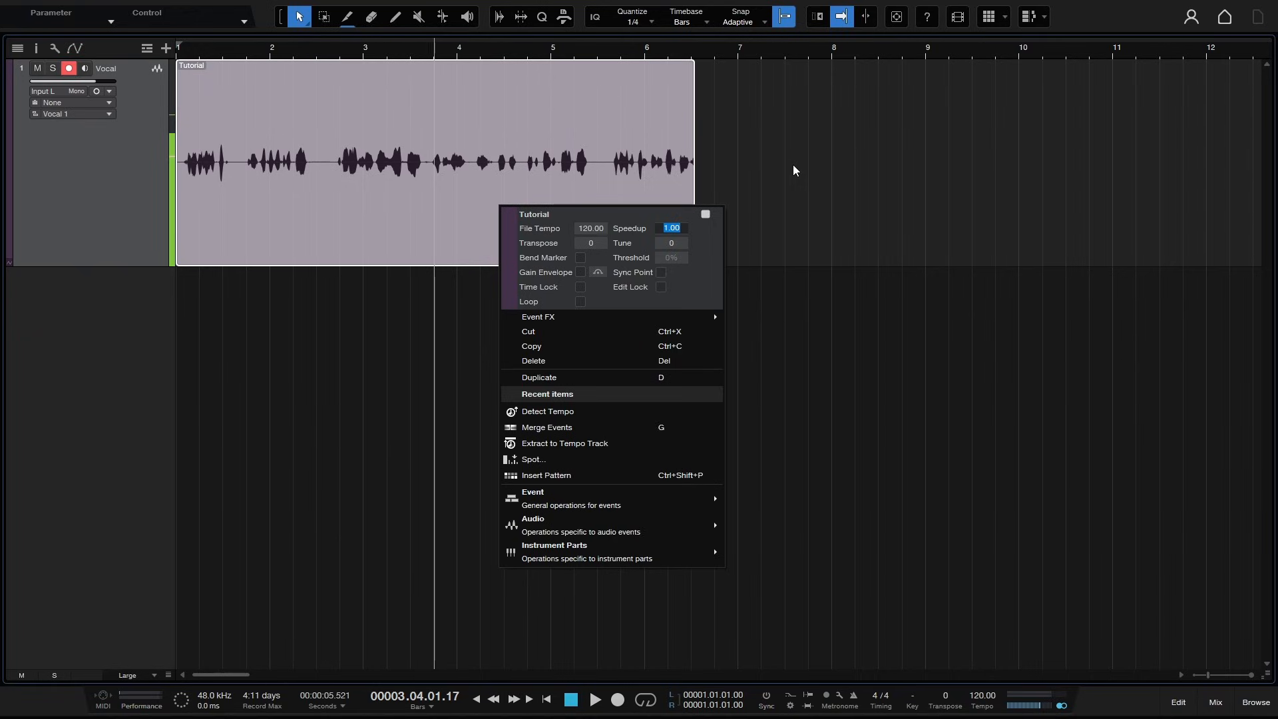
type(".5")
key("Return")
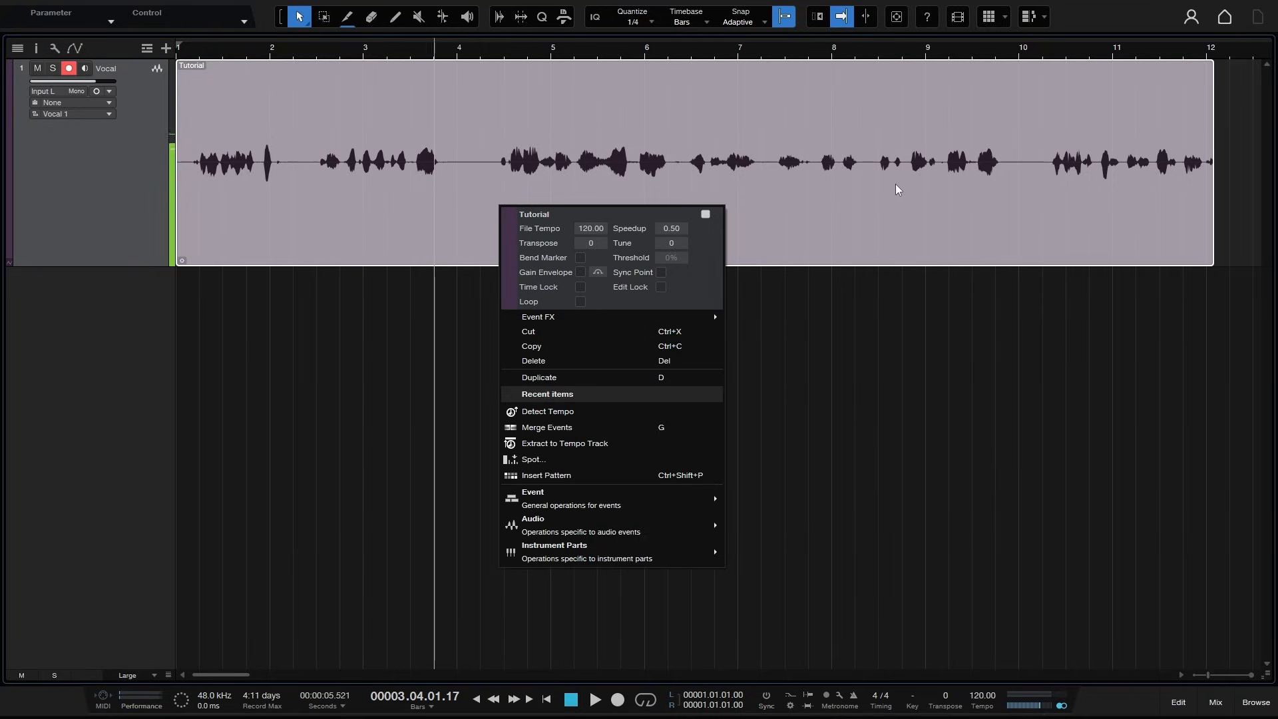
- Play the slowed Tutorial event from around bar 4 and stop playback
left_click(497, 48)
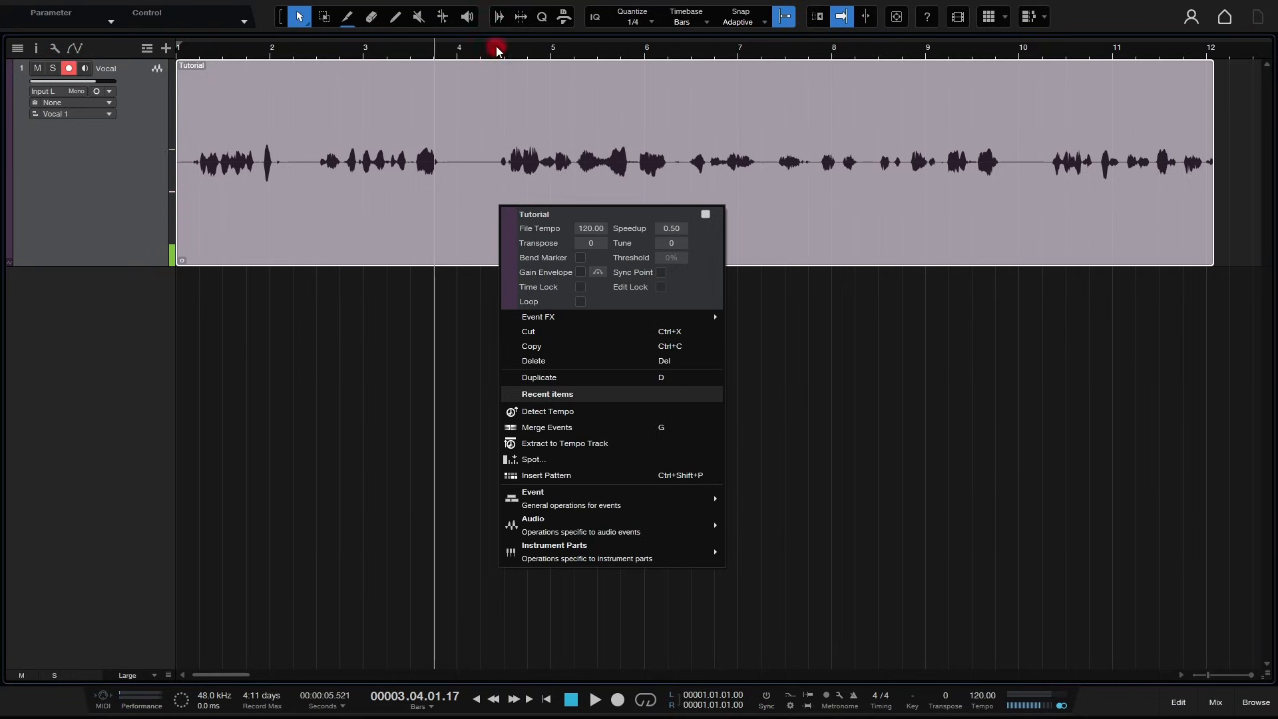
key("space")
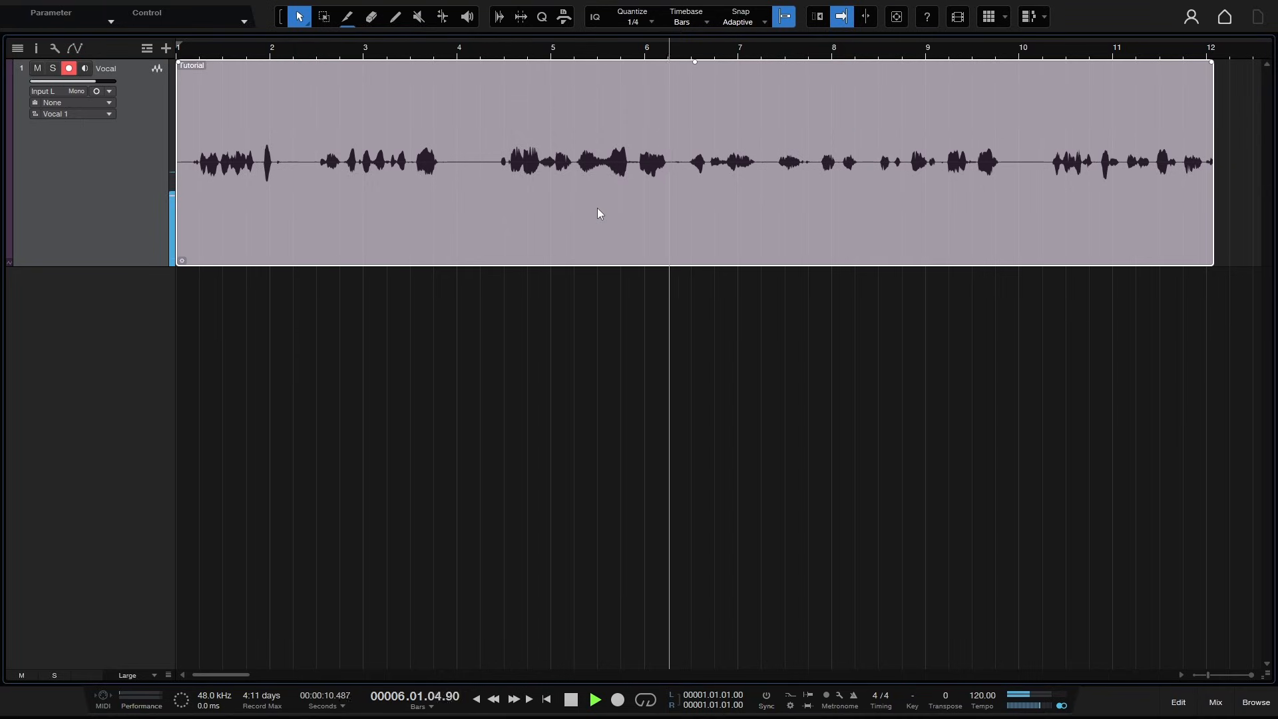
key("space")
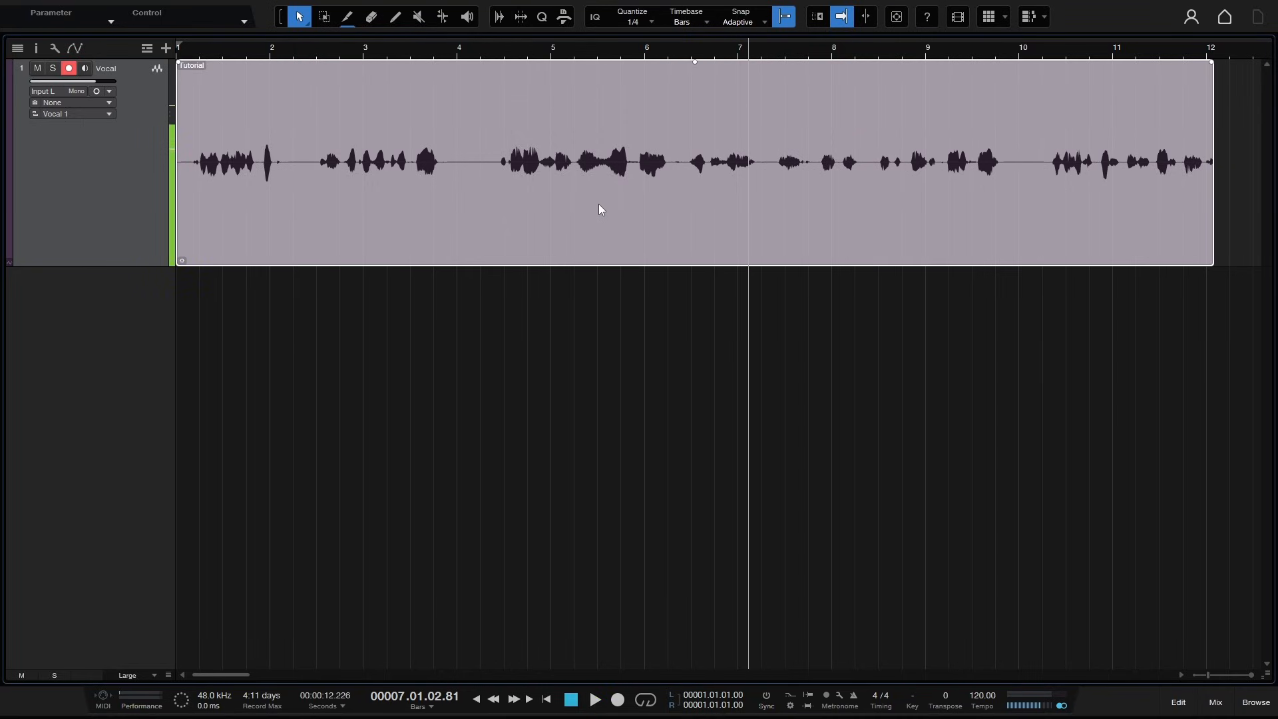
- Set the Tutorial event's Speedup back to 1 and its Transpose to 3
right_click(600, 205)
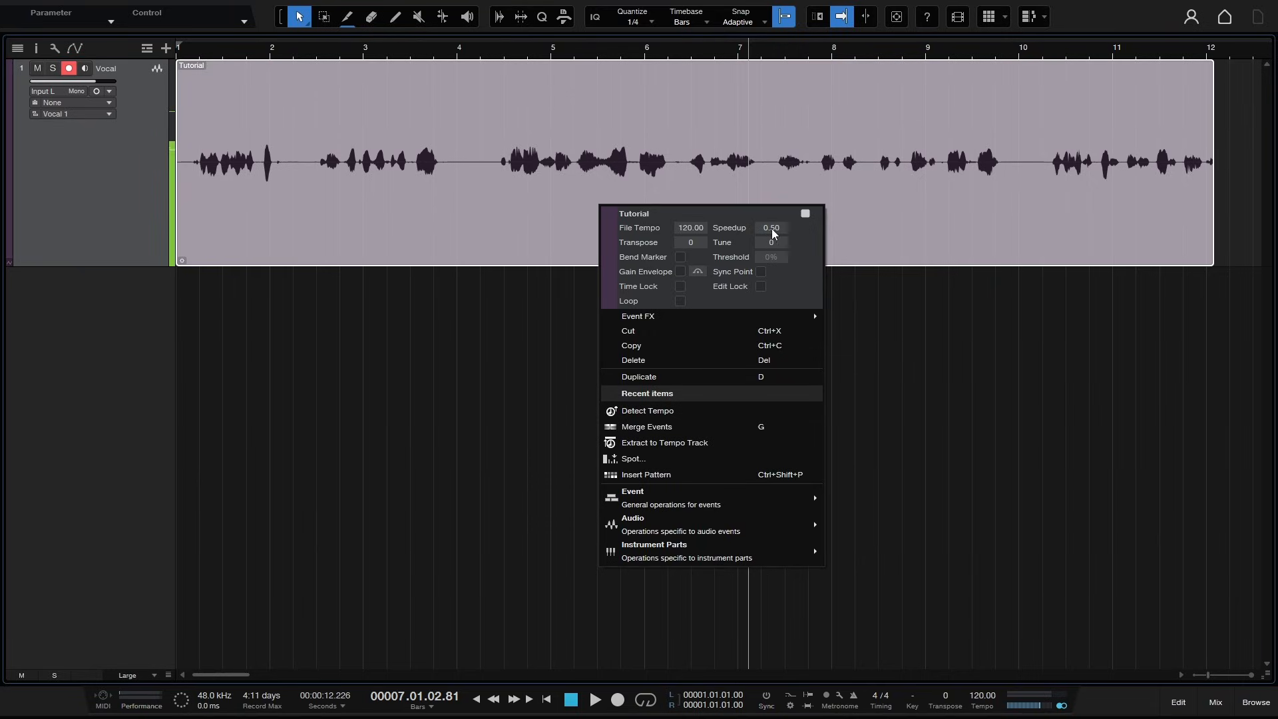
left_click(771, 227)
type("1")
key("Return")
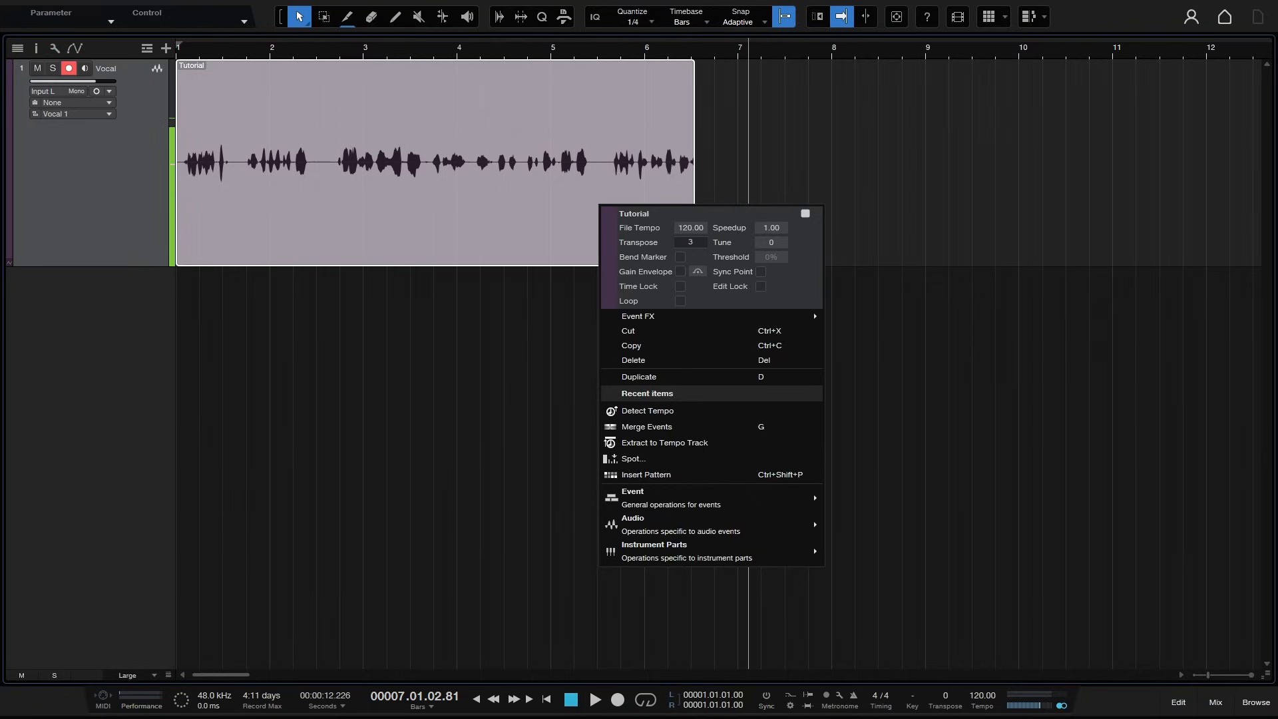
left_click(901, 220)
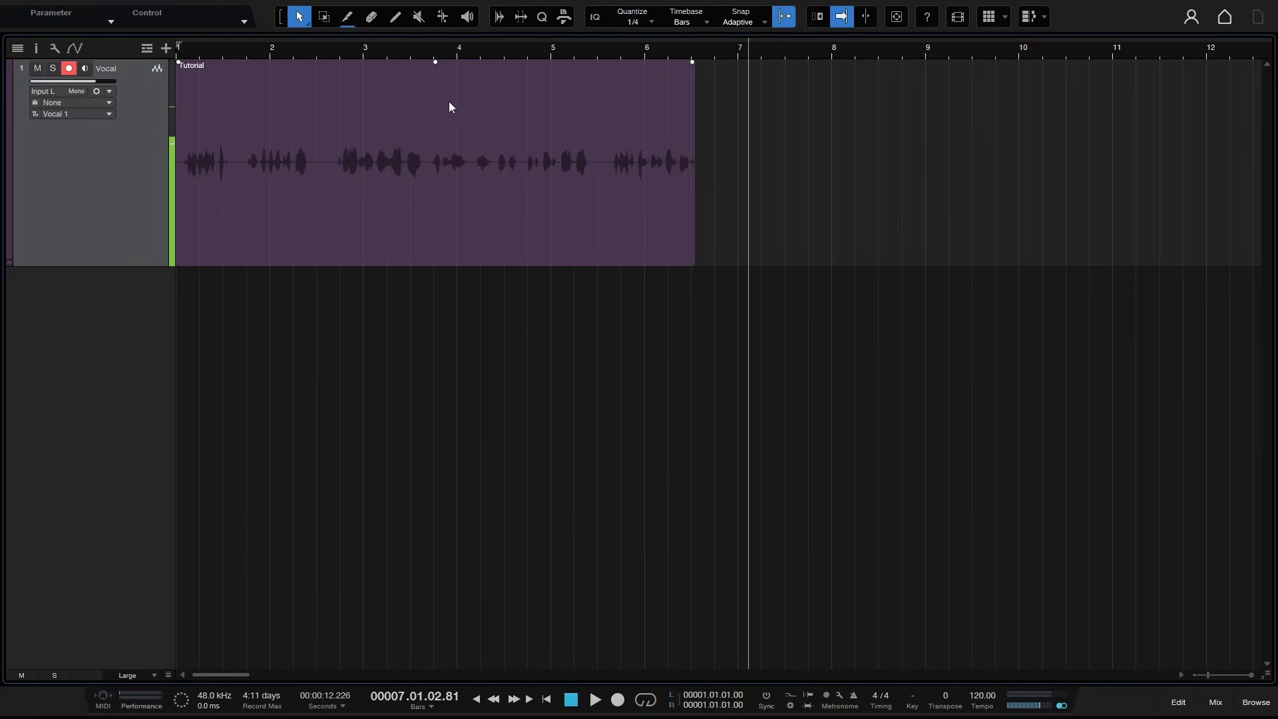
- Play the Tutorial event from around bar 3.5 and stop playback
left_click(404, 50)
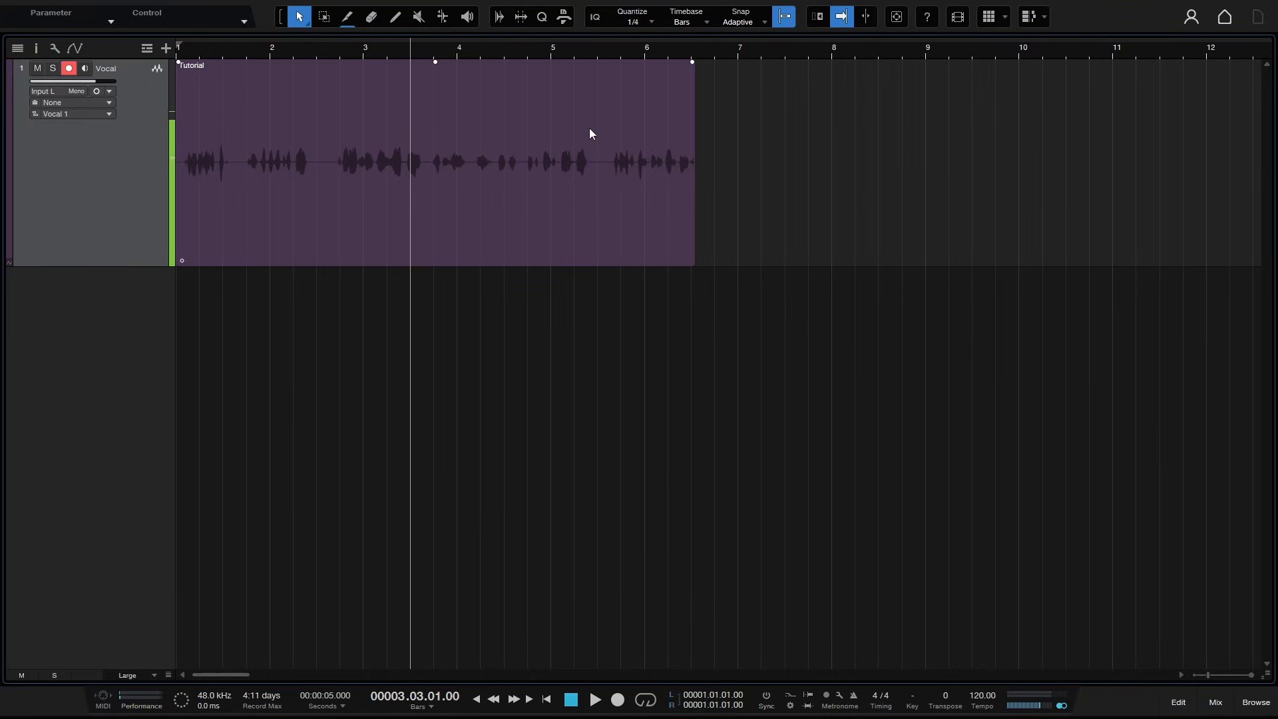
key("space")
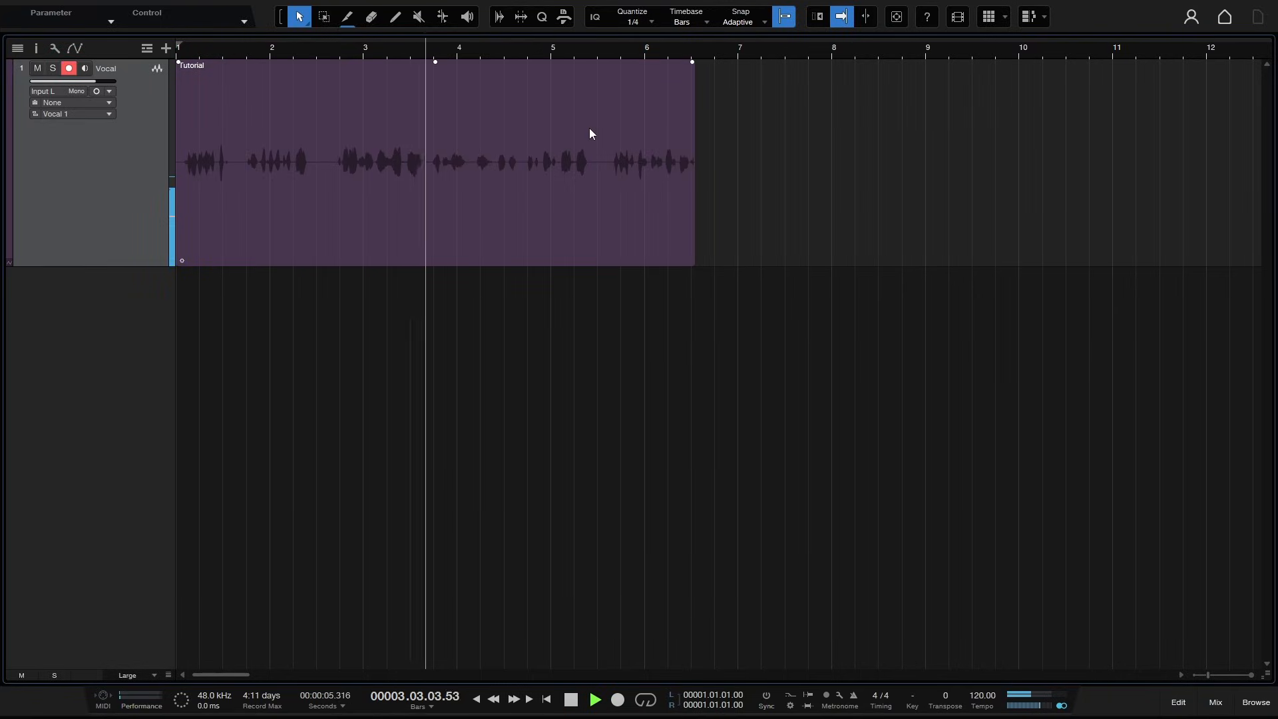
key("space")
- Set the Tutorial event's Transpose to 0 and enable its Gain Envelope
left_click(487, 220)
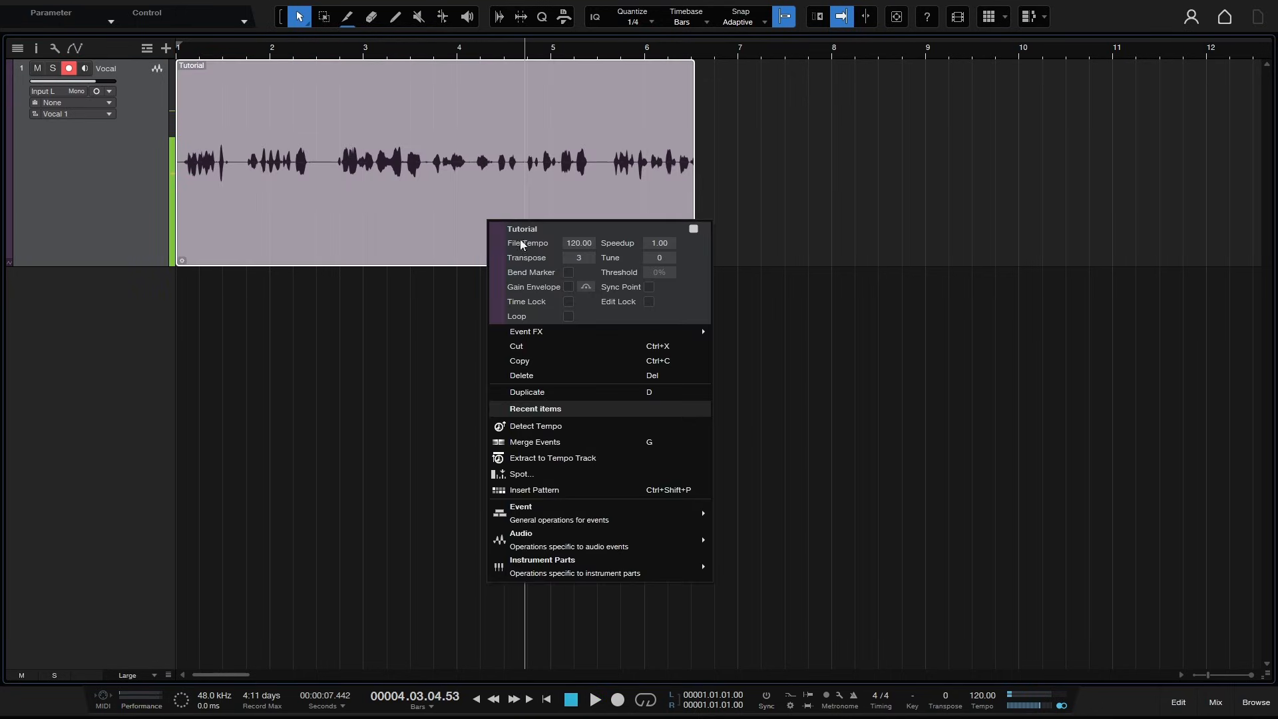
double_click(576, 258)
type("0")
key("Return")
left_click(569, 287)
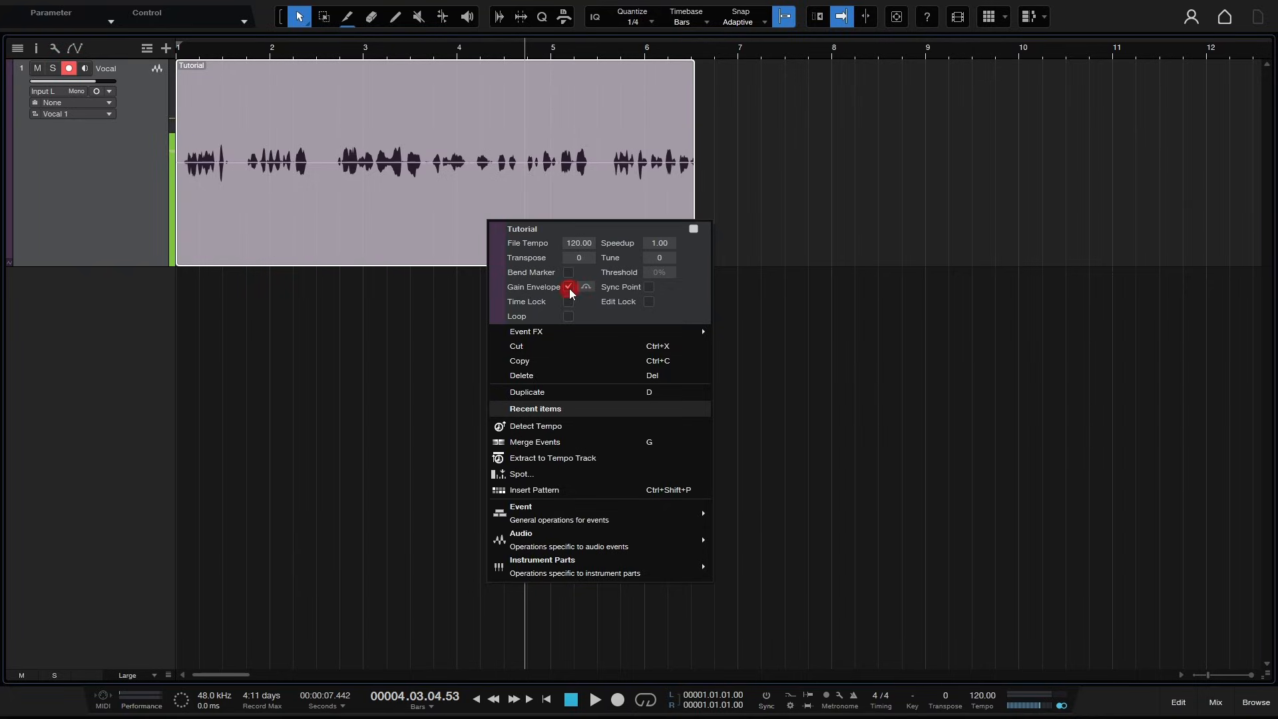
- Add gain envelope points around bar 4 and pull the middle point down into a dip
left_click(422, 164)
left_click(549, 165)
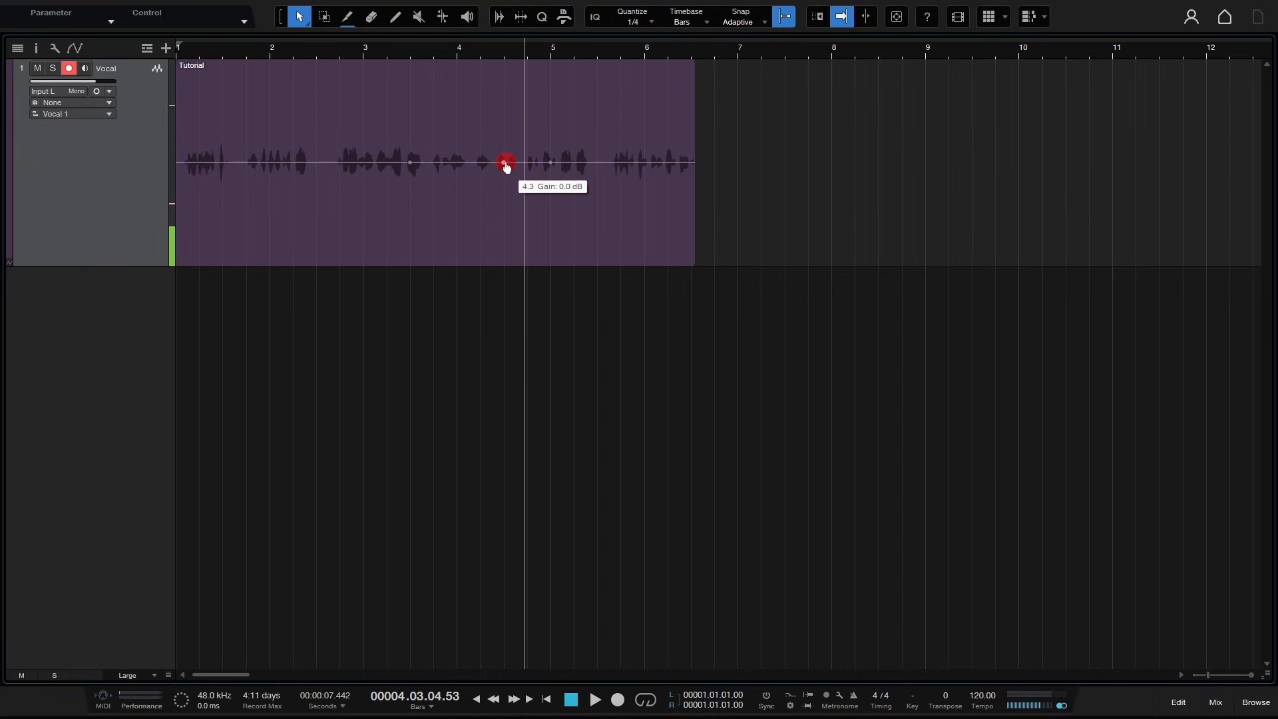
left_click_drag(505, 162, 482, 205)
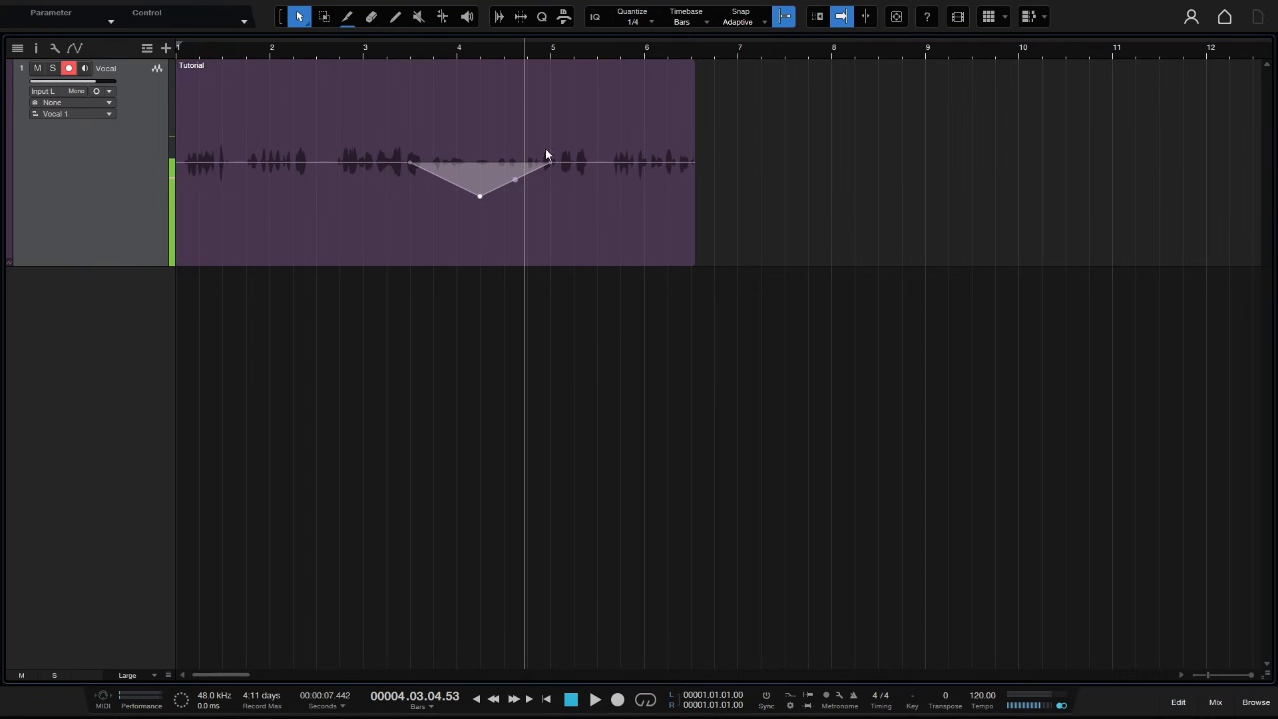
- Turn off snapping and drag the envelope's middle point up into a peak, then back to level
left_click(784, 20)
left_click(480, 198)
left_click_drag(481, 202, 480, 127)
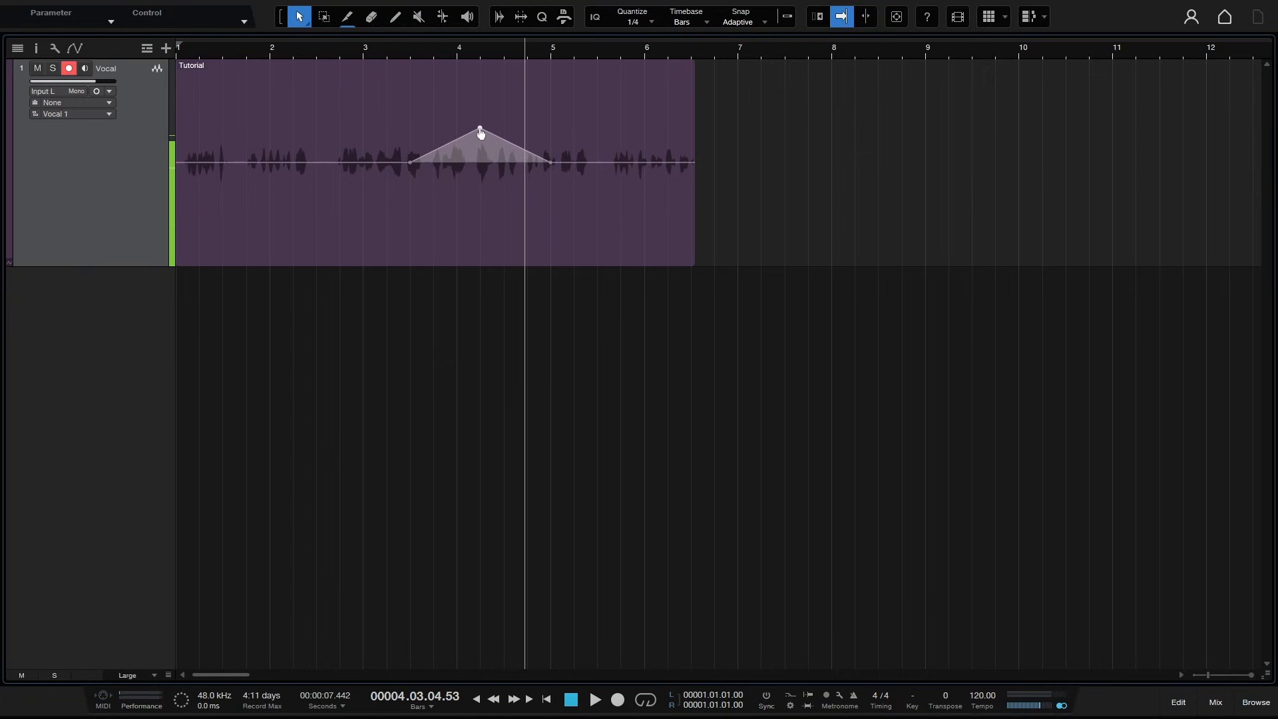
left_click_drag(480, 128, 477, 164)
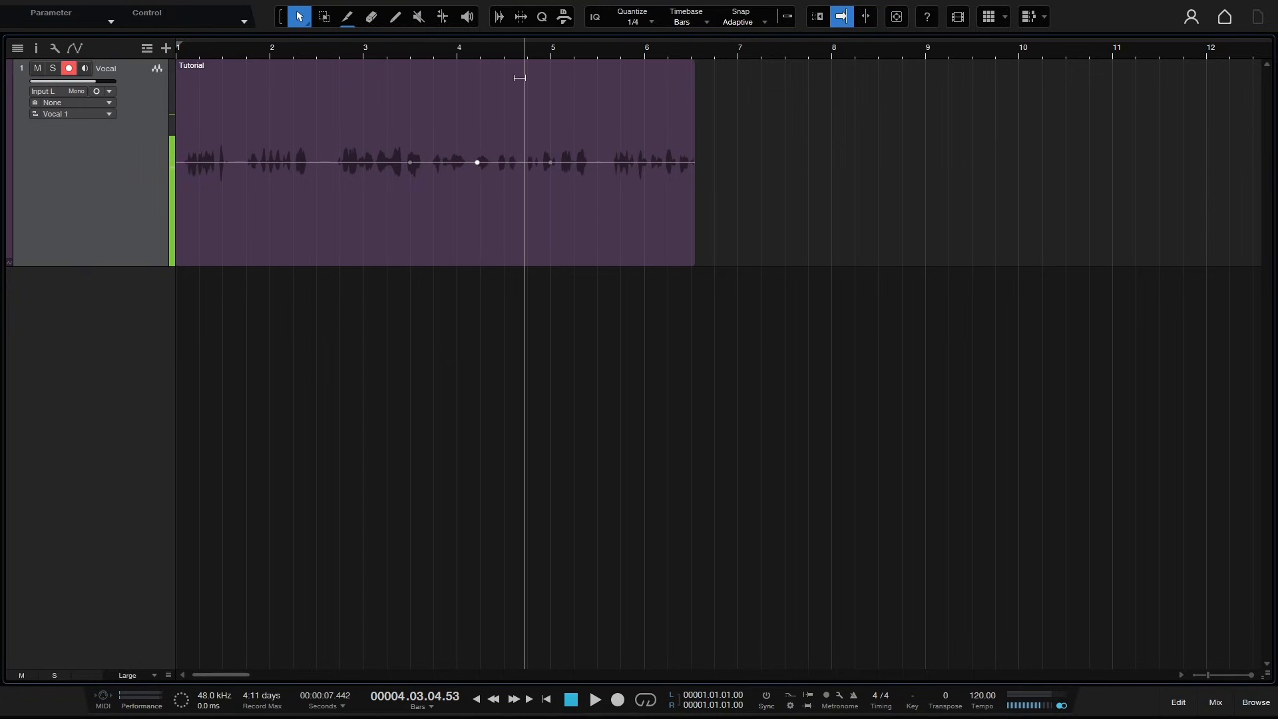
- Raise the envelope segment near bar 4 slightly, then undo the last three envelope edits
mouse_move(520, 75)
left_mouse_down()
mouse_move(520, 146)
mouse_move(526, 16)
mouse_move(524, 68)
left_mouse_up()
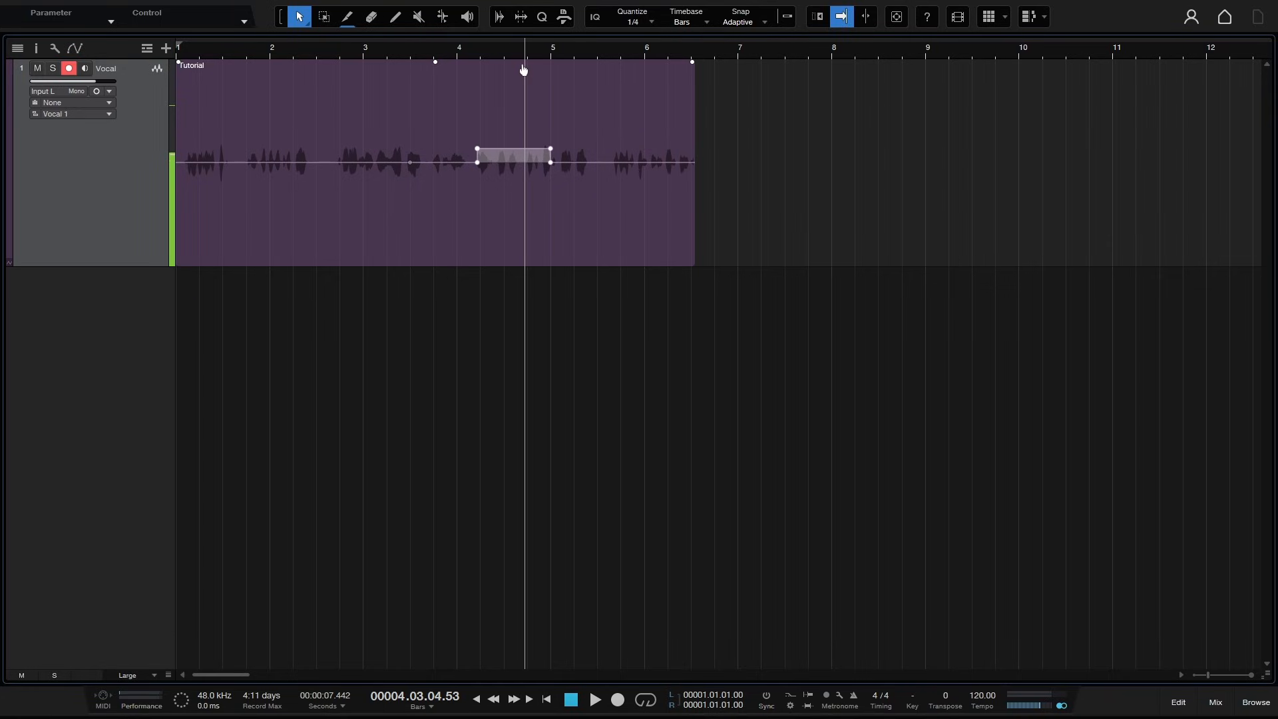
key("ctrl+z")
key("ctrl+z")
key("ctrl+z")
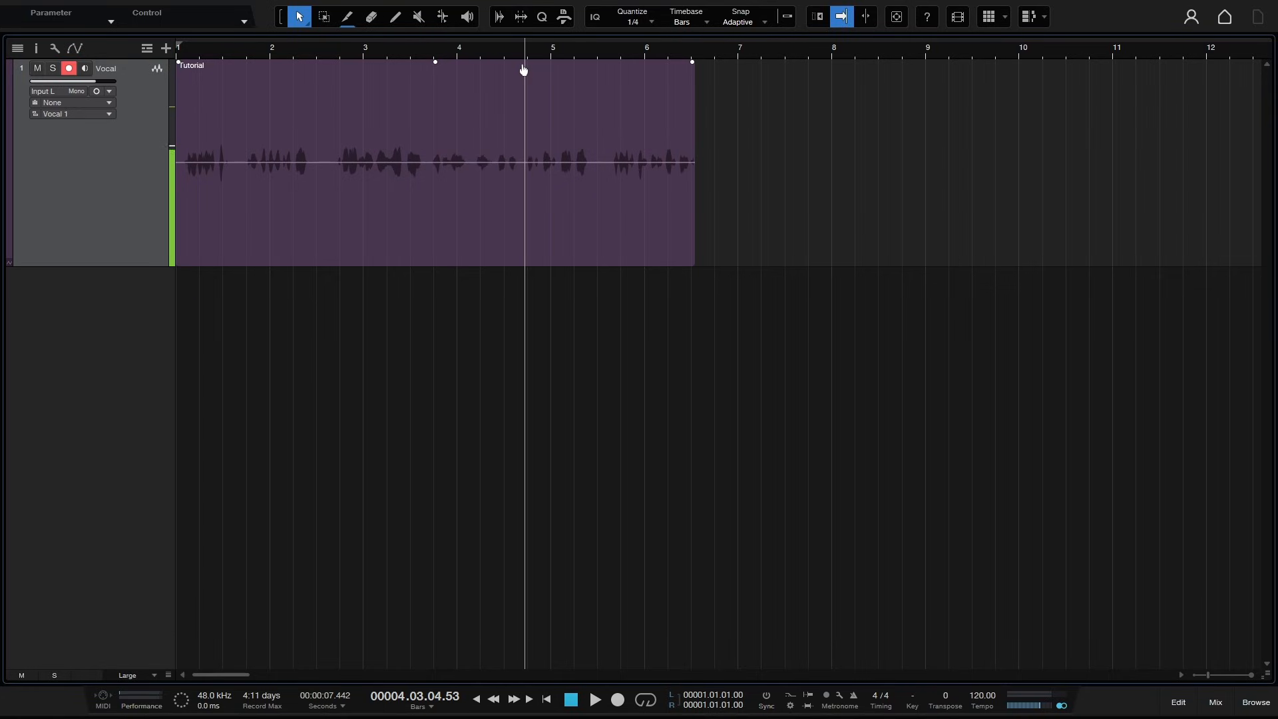
- Disable the Tutorial event's Gain Envelope and toggle its Edit Lock on and off
right_click(588, 105)
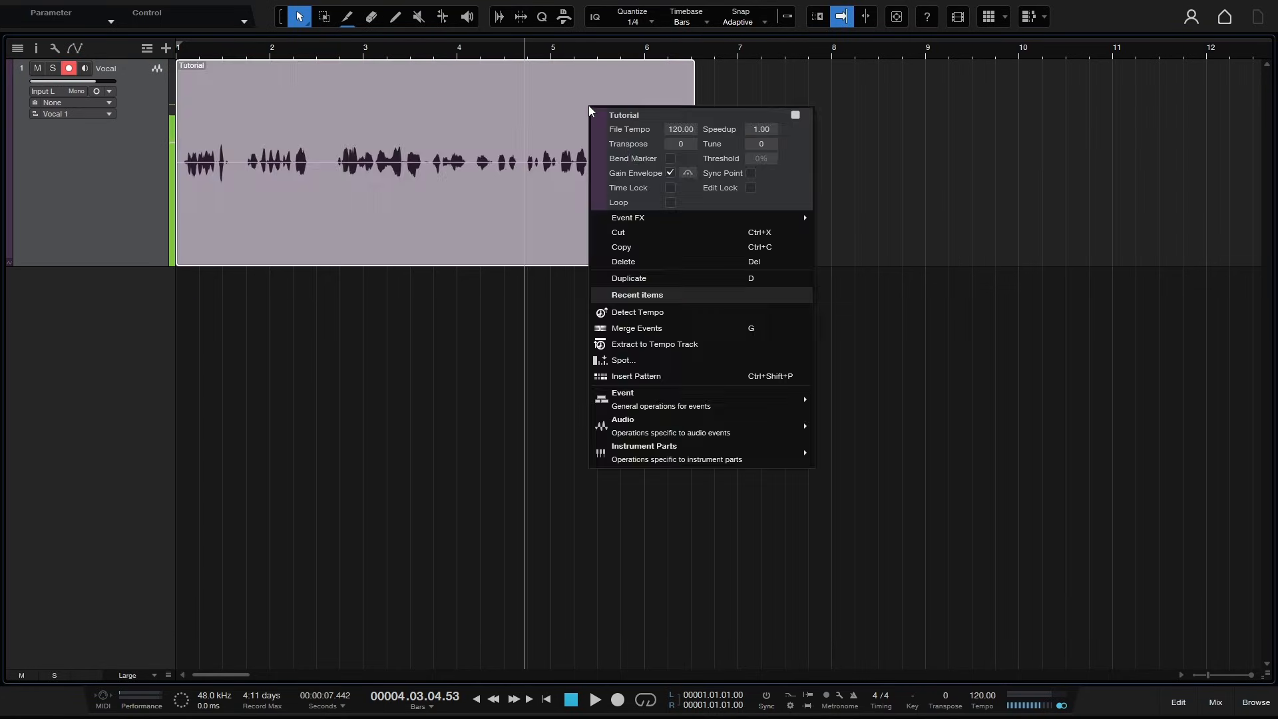
left_click(670, 173)
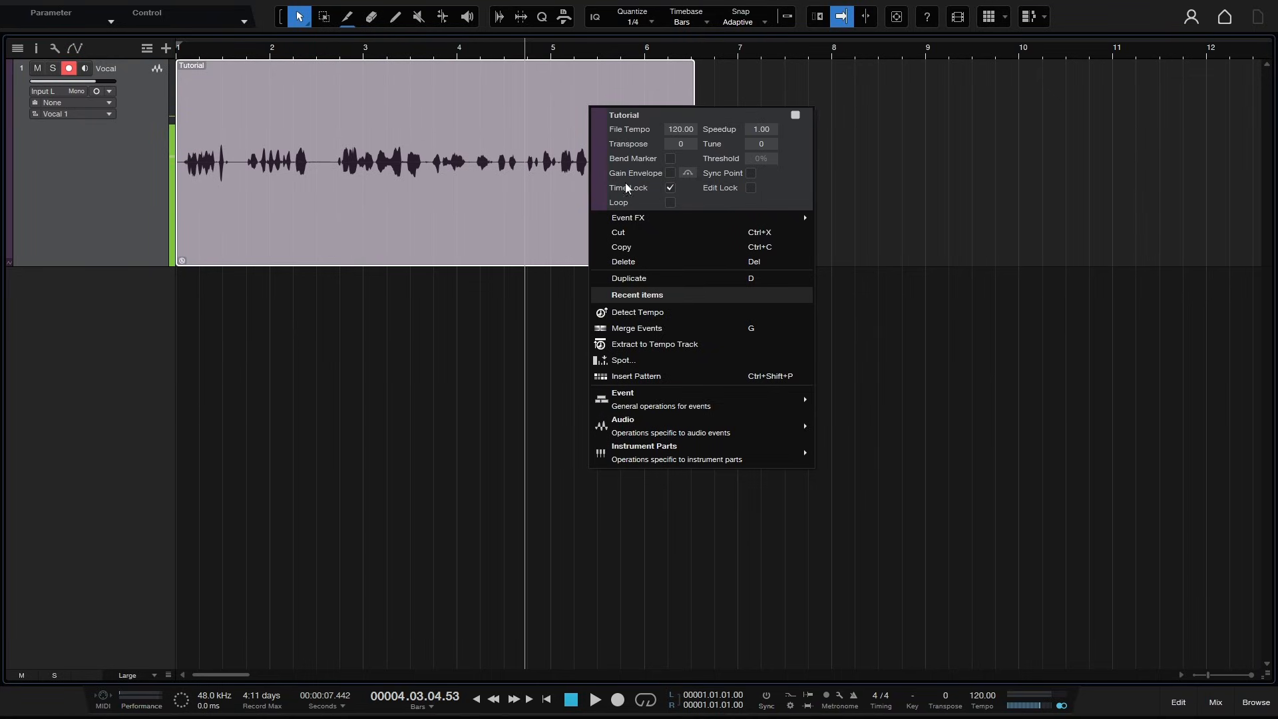
left_click(751, 188)
left_click(751, 187)
- Enable Loop on the Tutorial event, zoom out to fit the looped event, then undo the loop
left_click(669, 204)
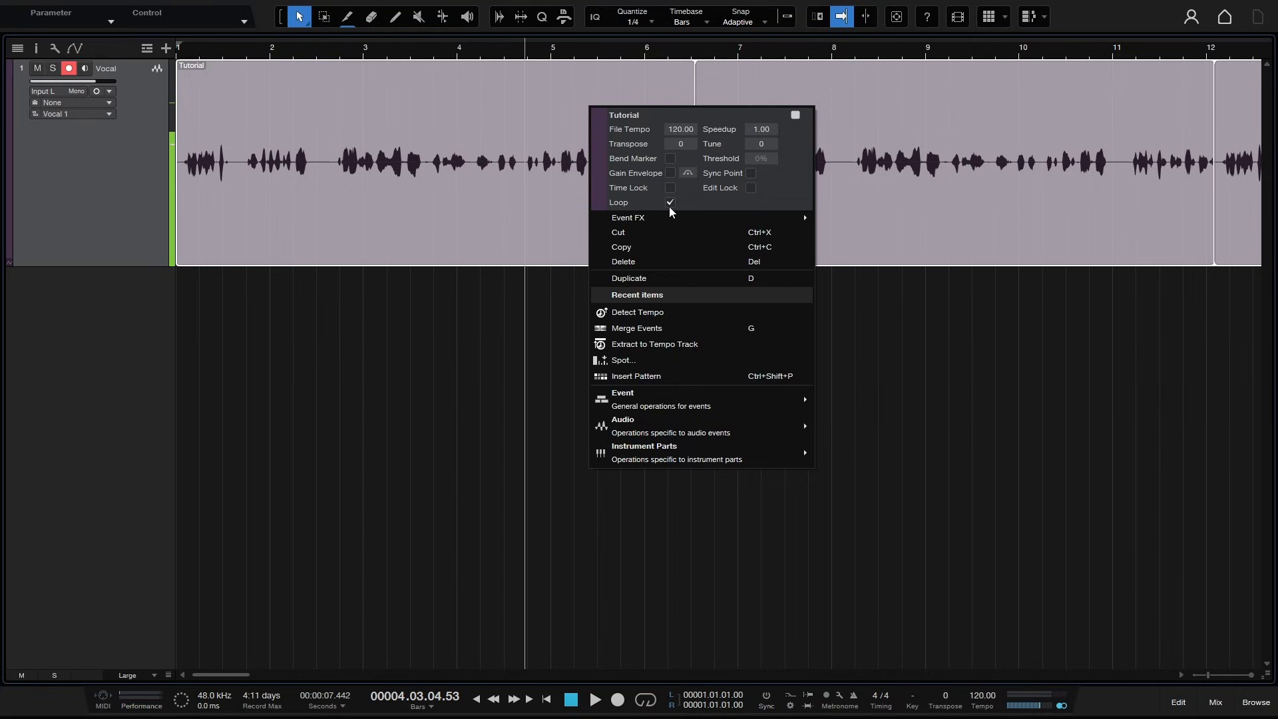
left_click(438, 53)
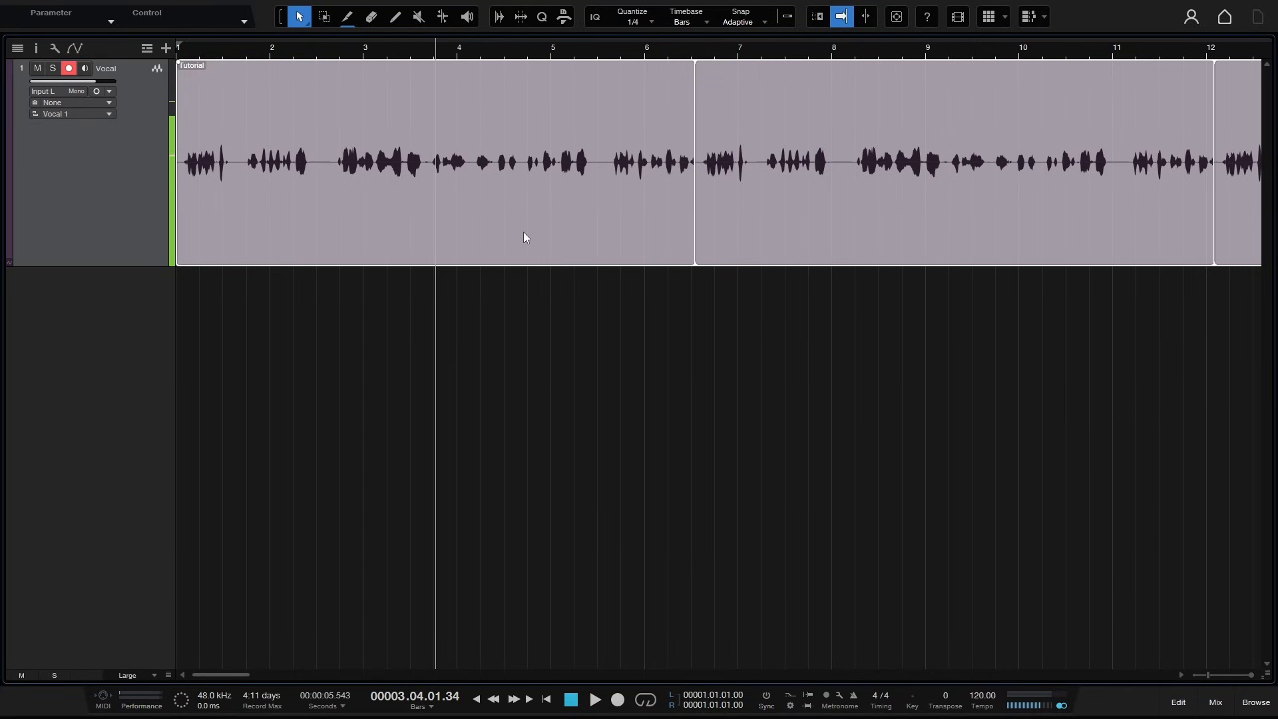
key("z")
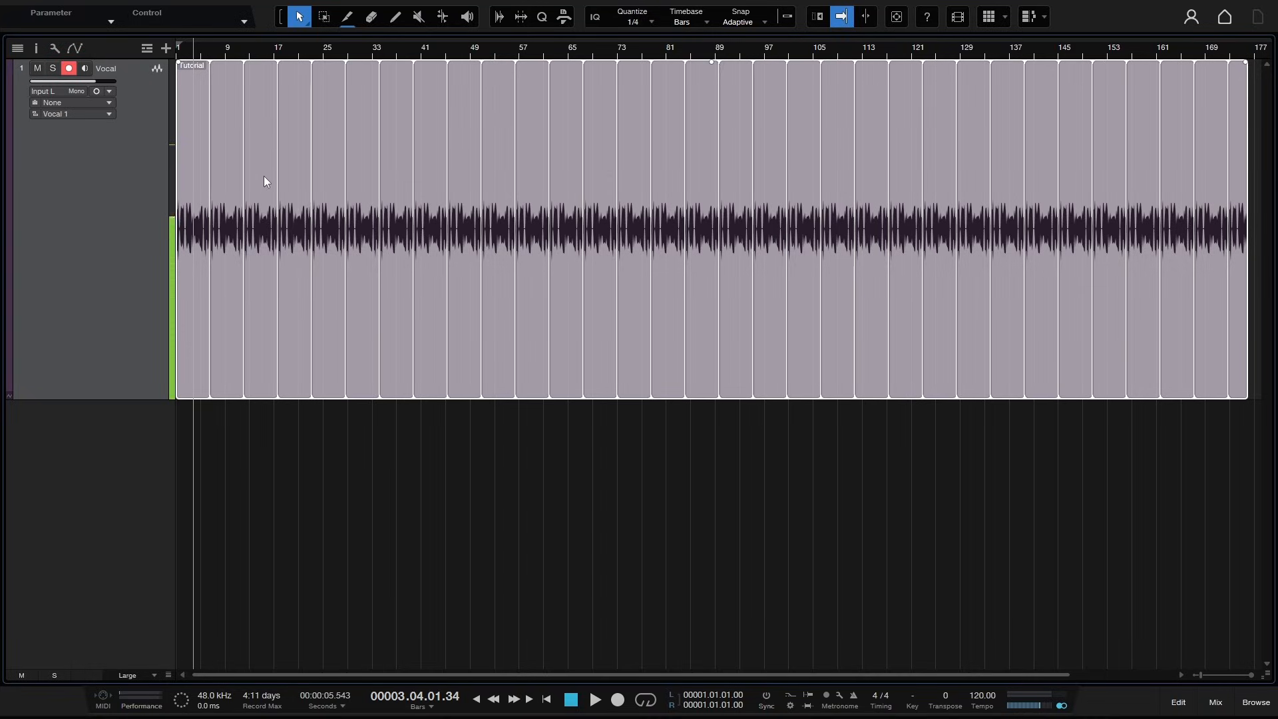
key("ctrl+z")
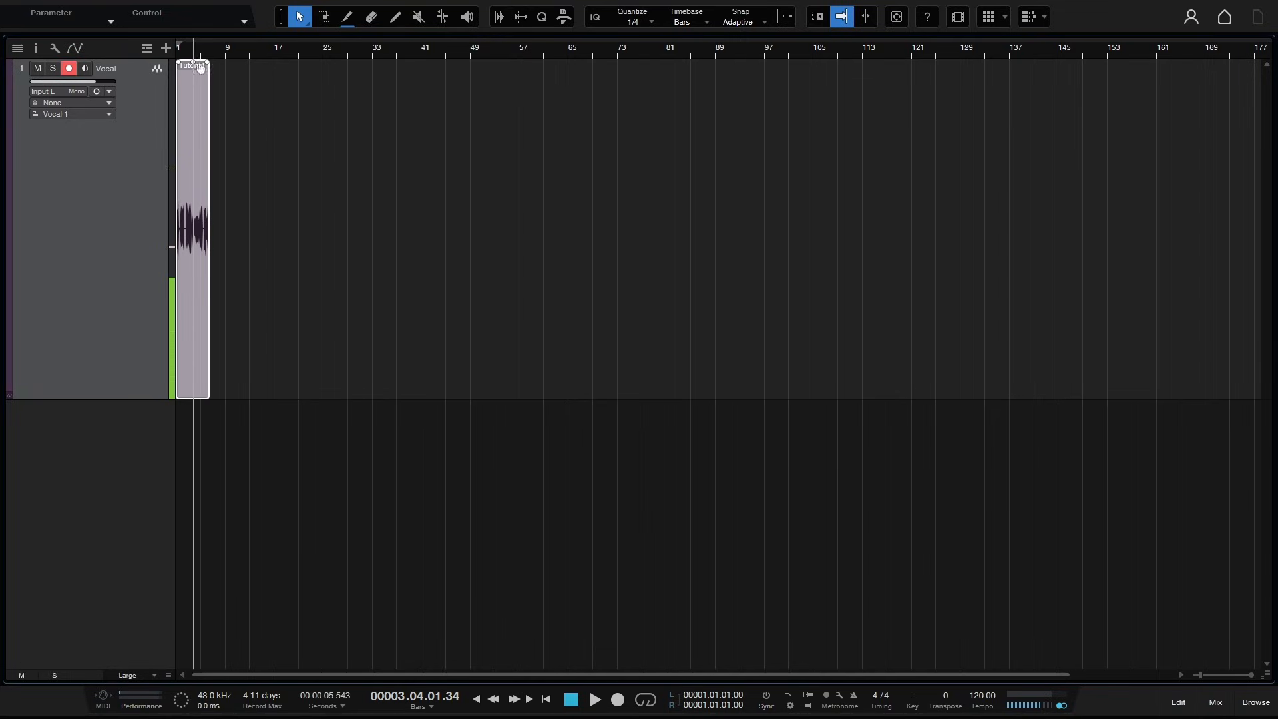
- Duplicate the Tutorial event twice, then undo both duplicates
left_click_drag(195, 49, 574, 103)
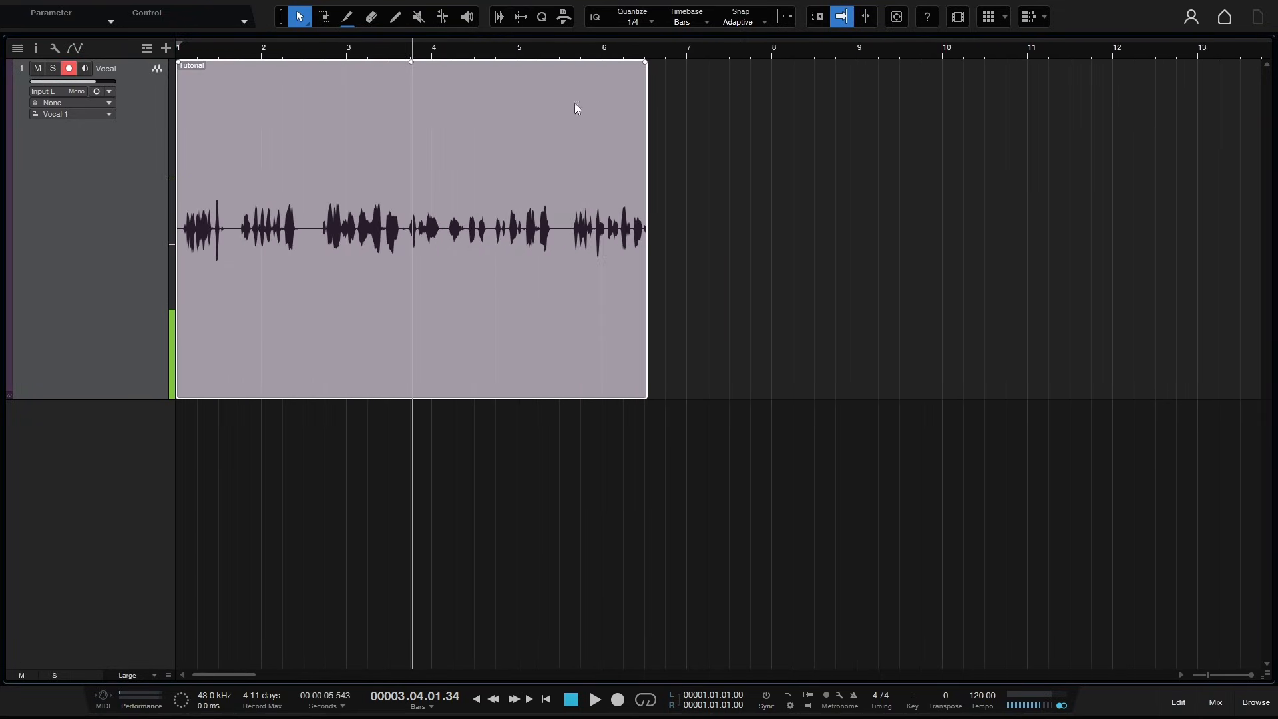
right_click(492, 263)
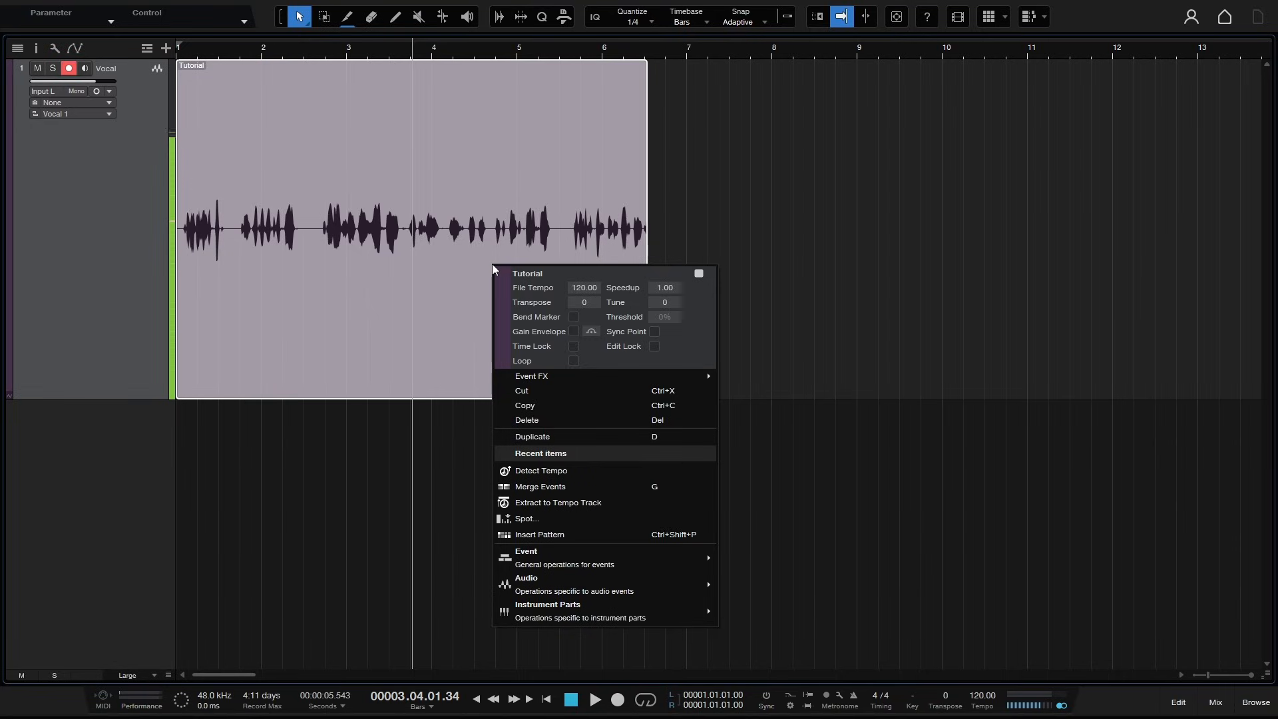
mouse_move(566, 377)
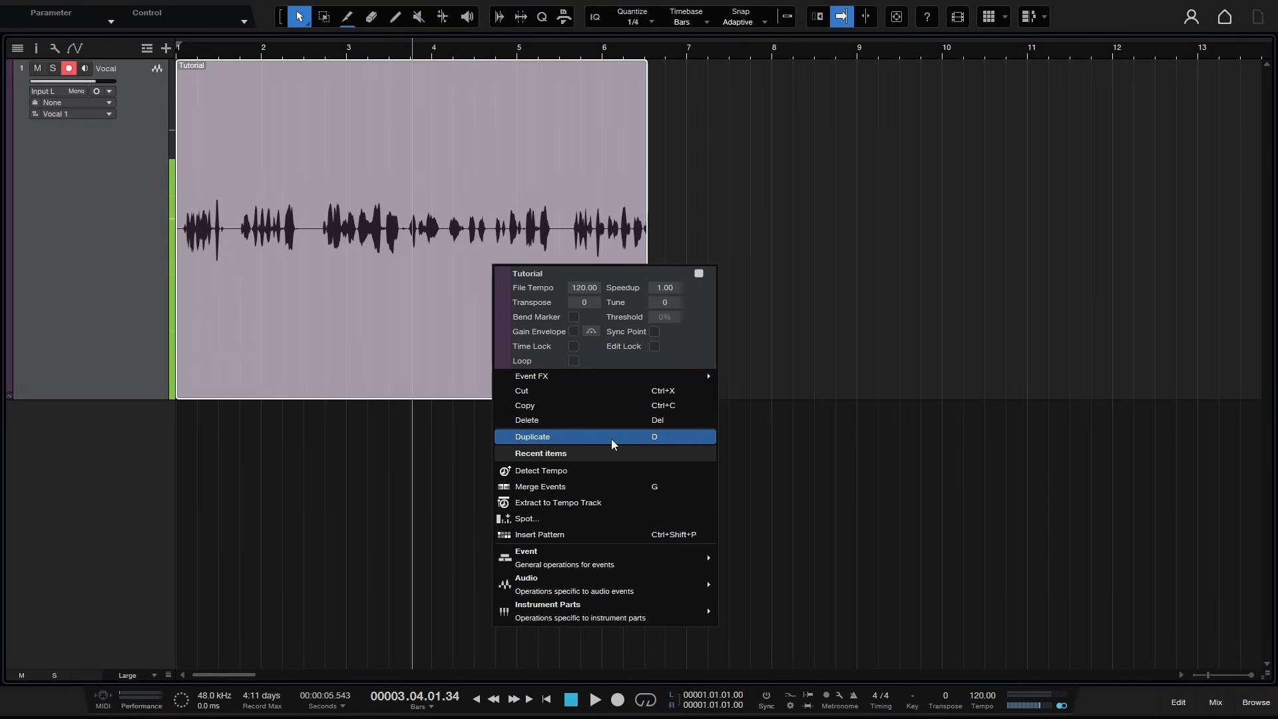
left_click(897, 340)
left_click(462, 348)
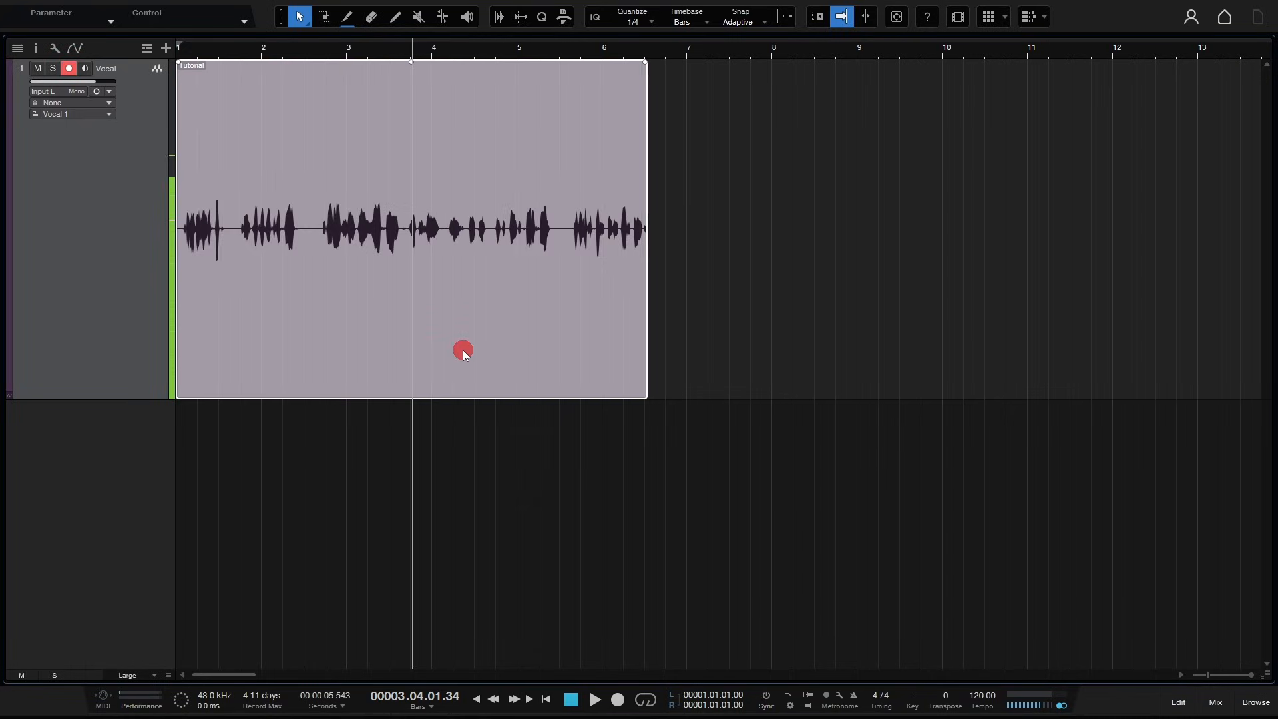
key("d")
key("d")
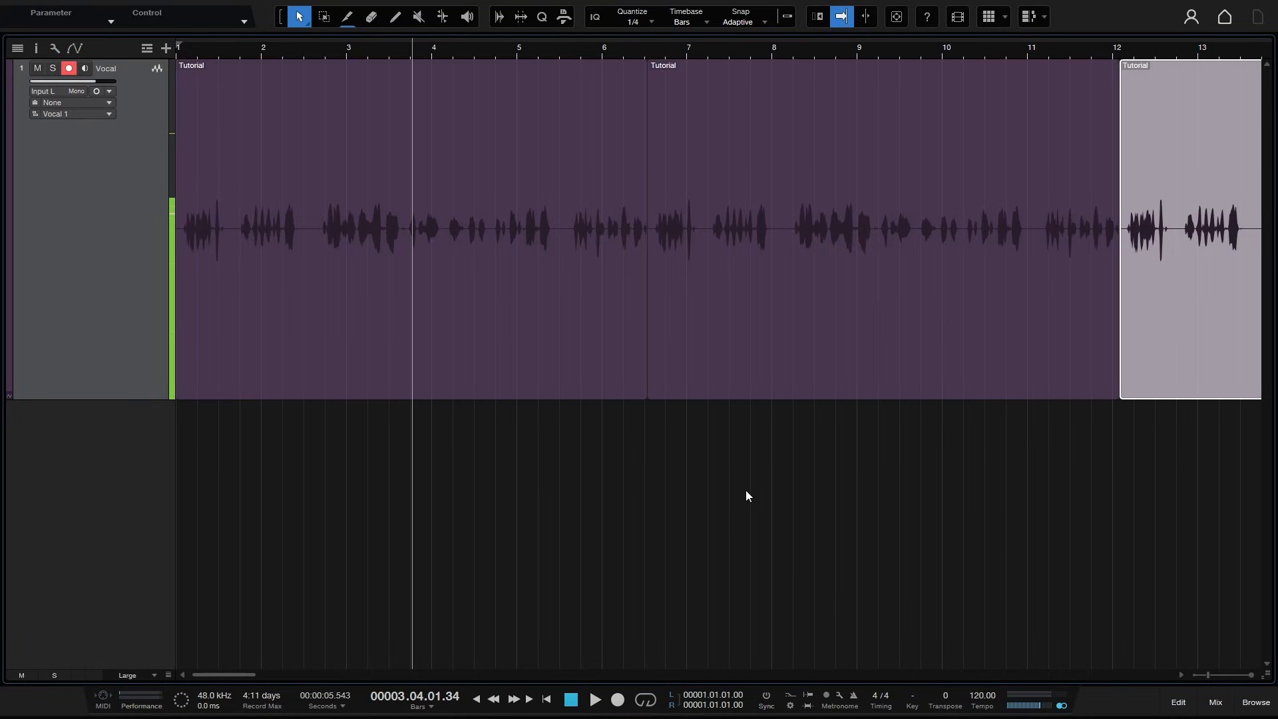
key("ctrl+z")
key("ctrl+z")
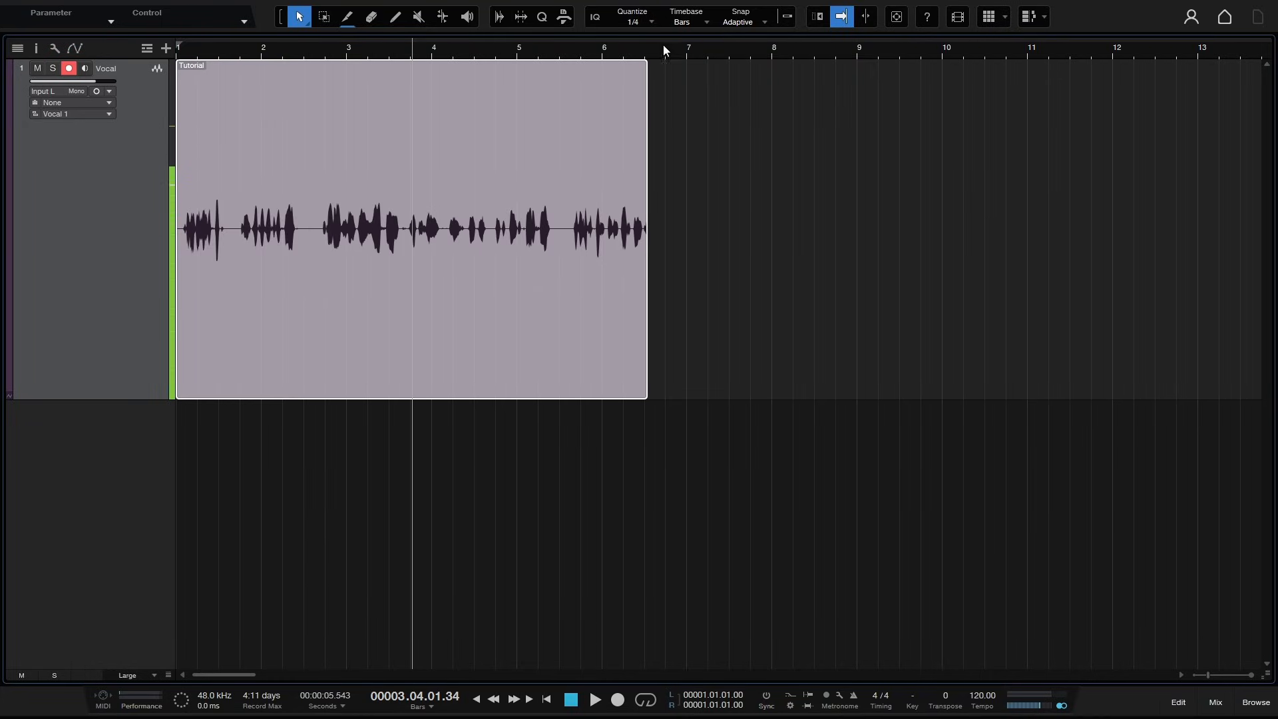
- Extend the Tutorial event by looping it to about bar 9.5, then shorten it back to its original end
left_click_drag(666, 54, 663, 44)
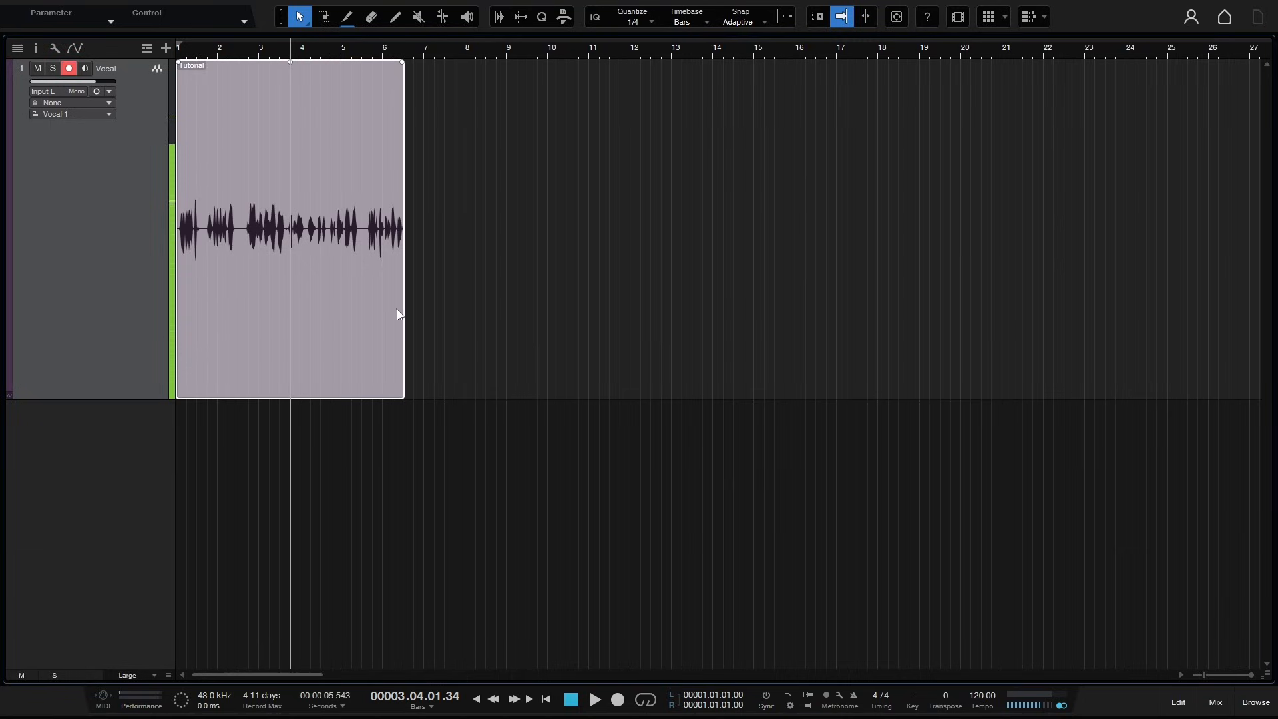
left_click_drag(404, 302, 452, 298)
left_click_drag(402, 394, 533, 326)
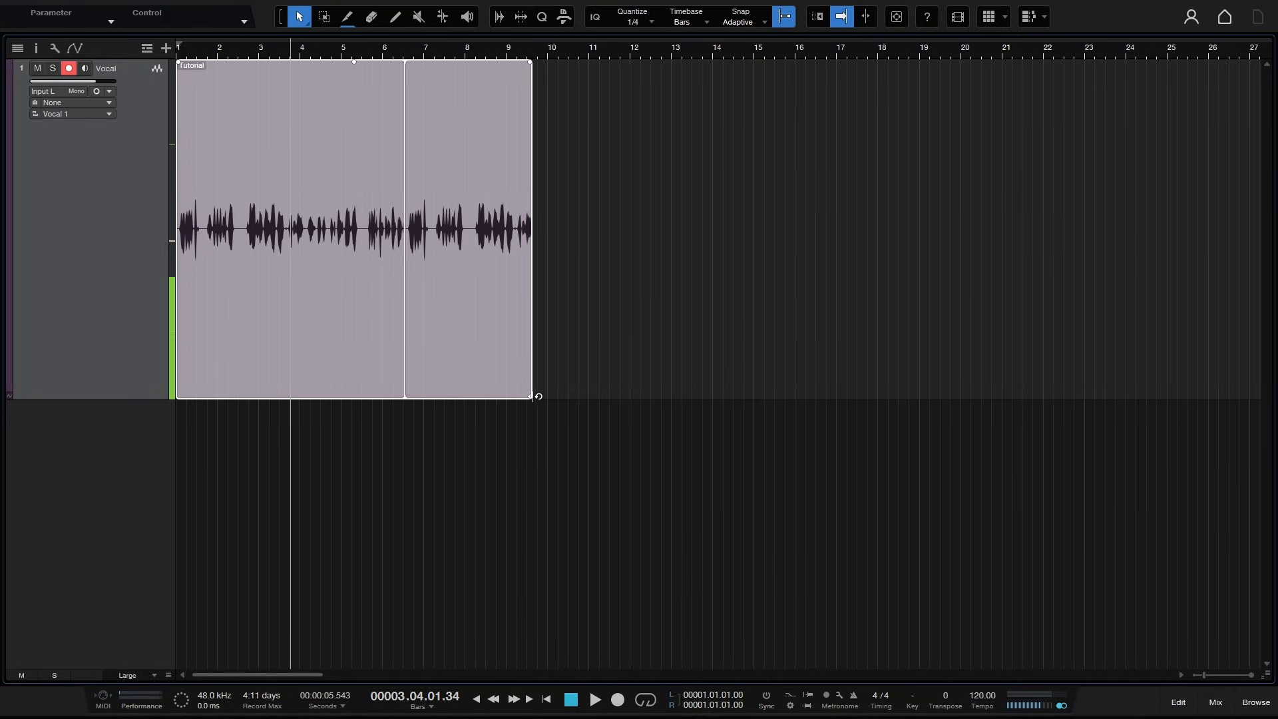
left_click_drag(532, 396, 402, 395)
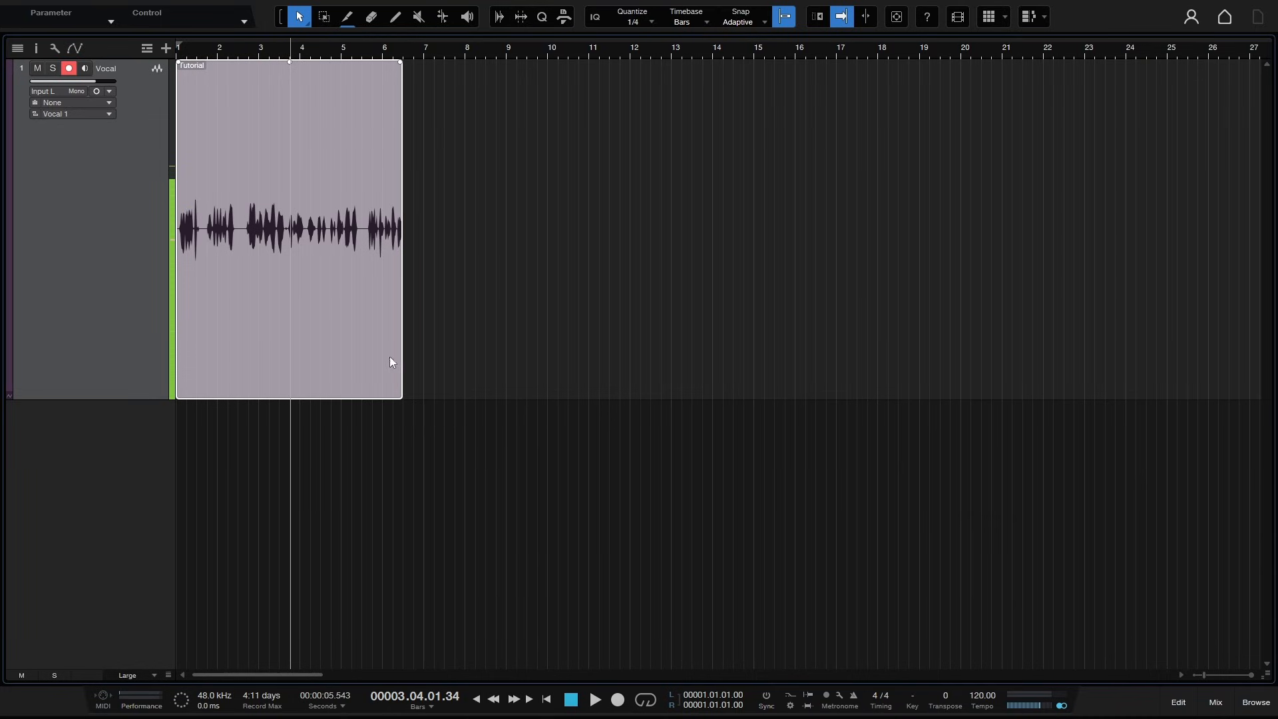
- Mute the Tutorial event
right_click(335, 258)
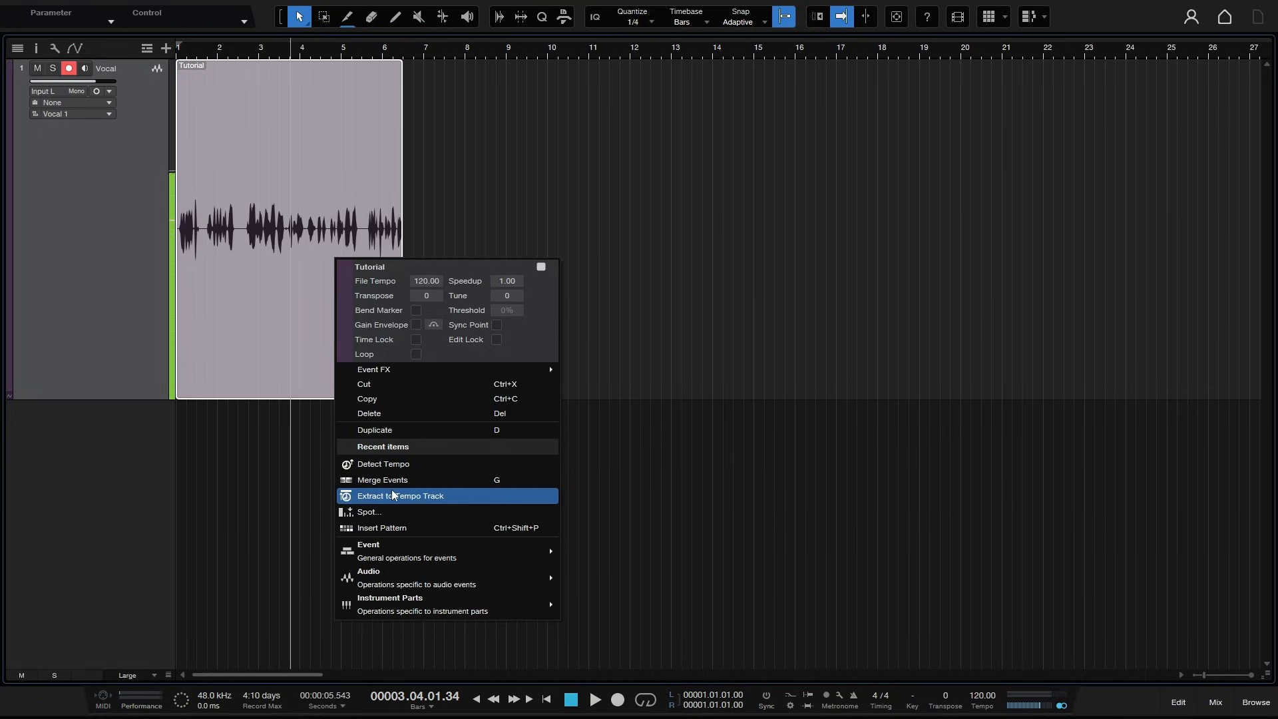
mouse_move(498, 558)
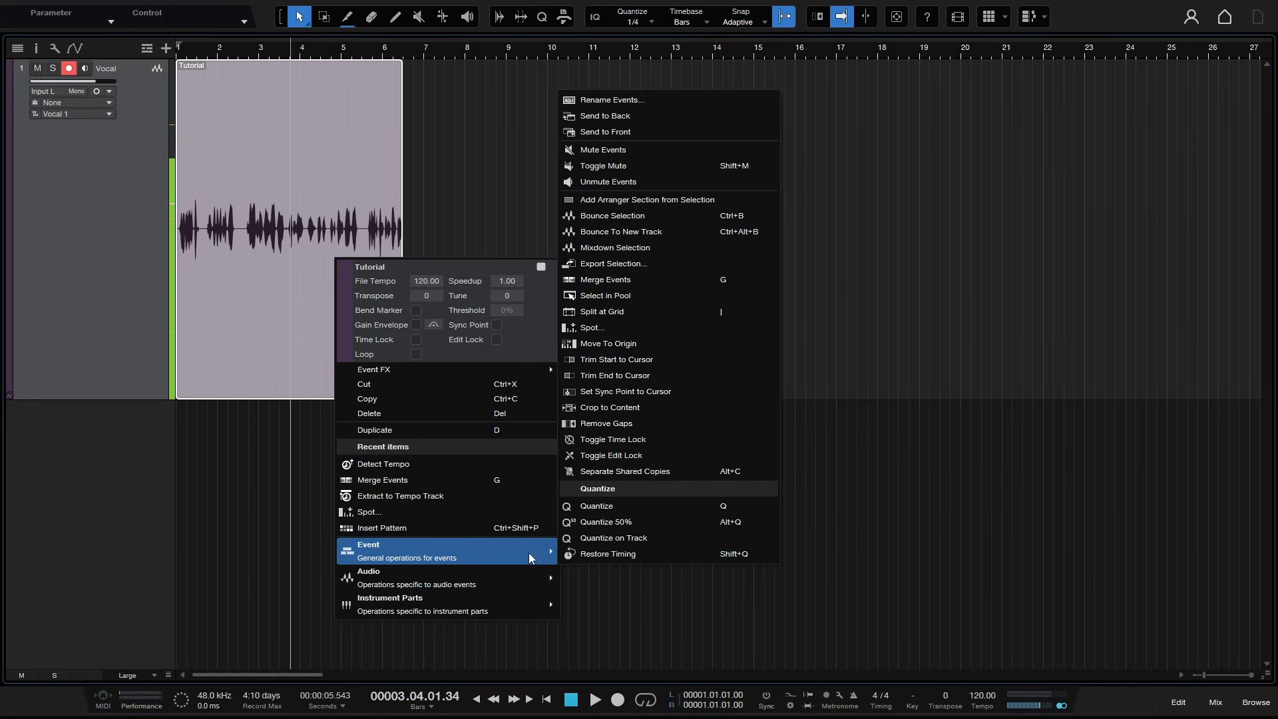
left_click(661, 157)
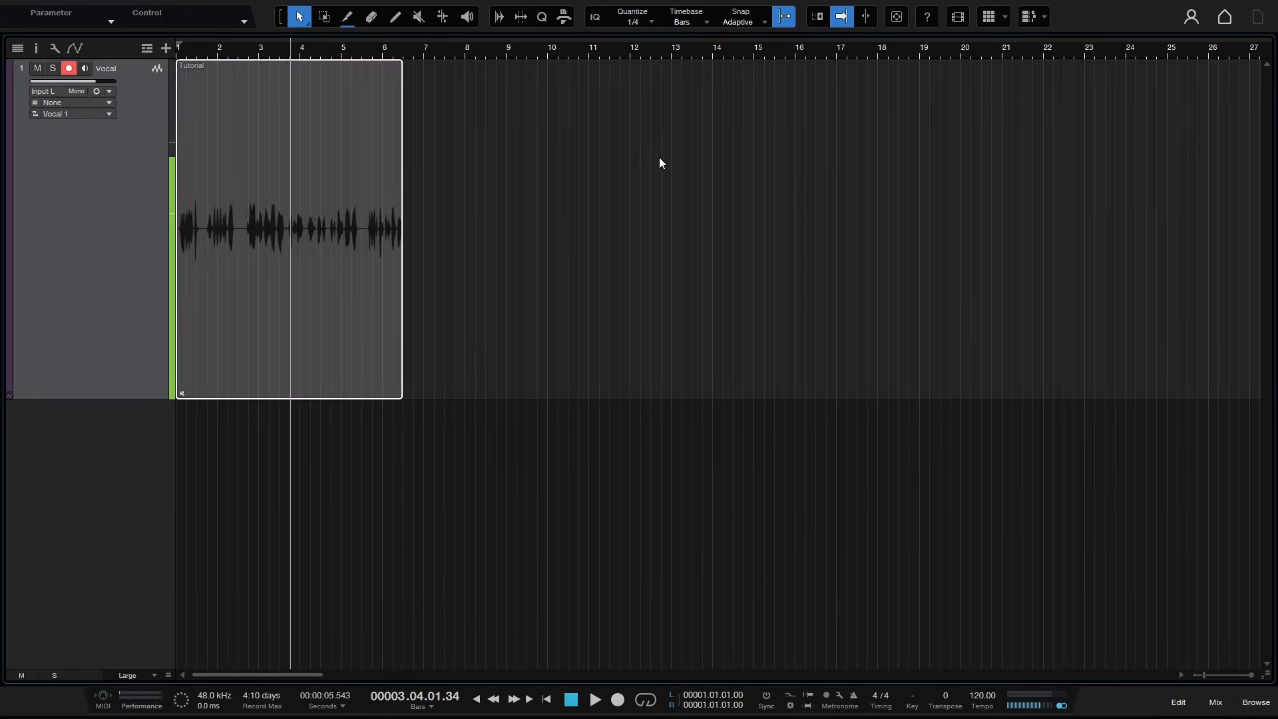
- Unmute the Tutorial event with the Mute tool
right_click(324, 302)
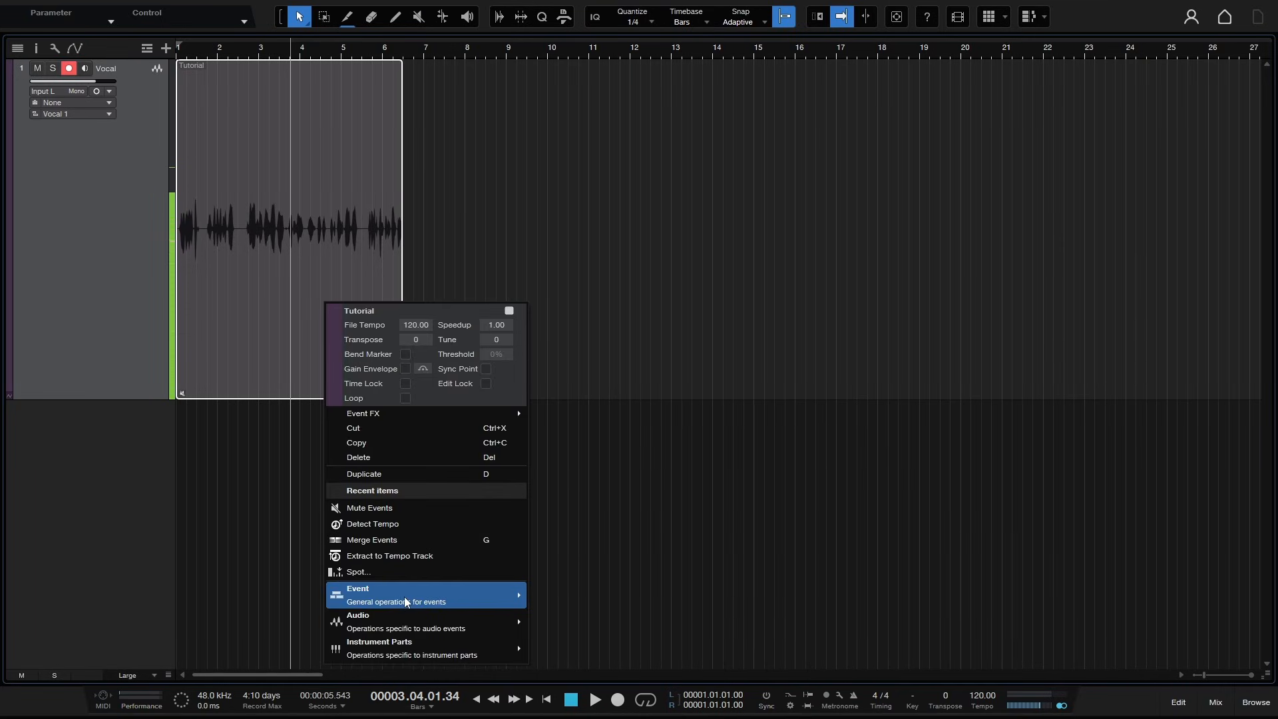
mouse_move(413, 603)
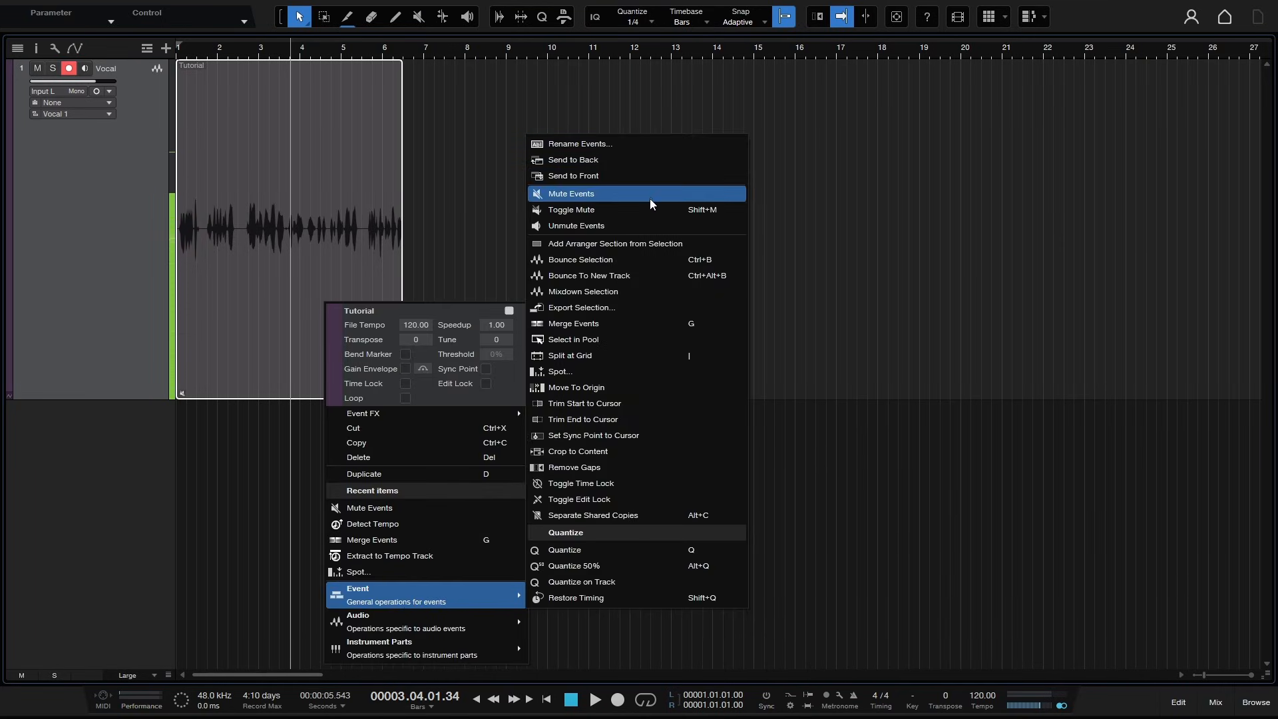
left_click(629, 198)
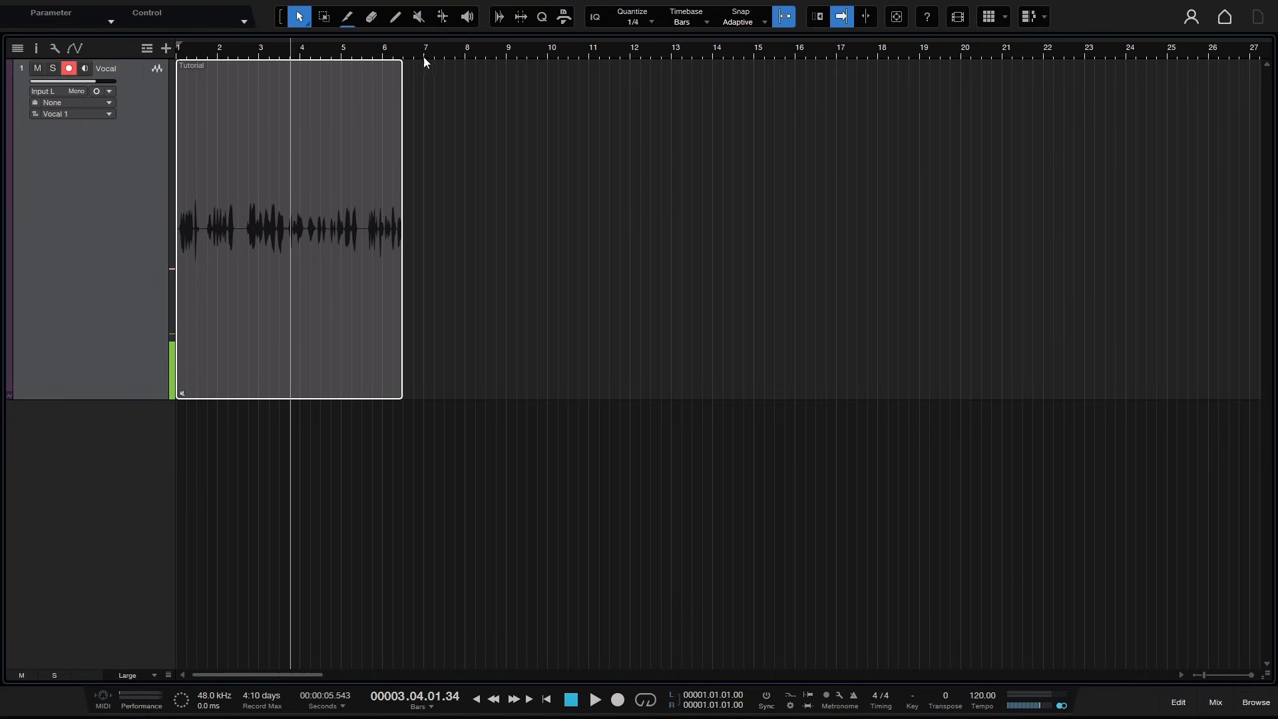
left_click(419, 18)
left_click(262, 338)
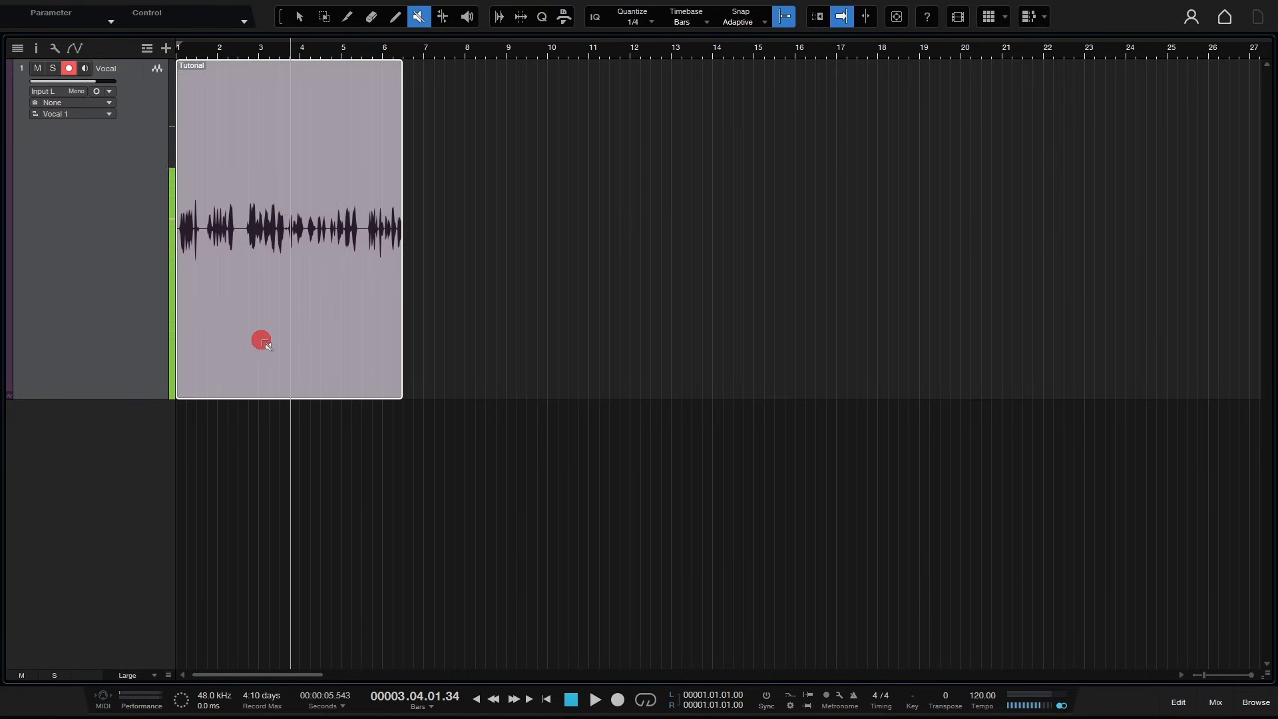
- Normalize the Tutorial event's audio from the event's Audio operations, then undo the normalization
left_click(301, 18)
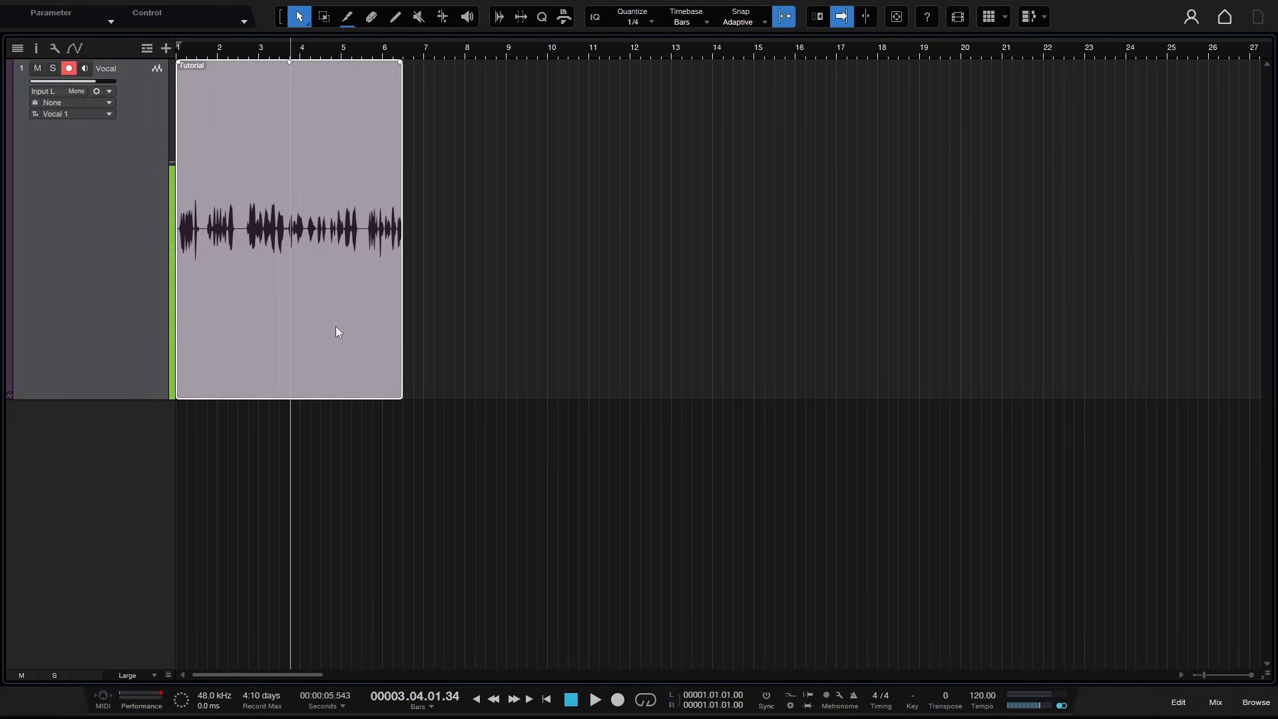
right_click(336, 326)
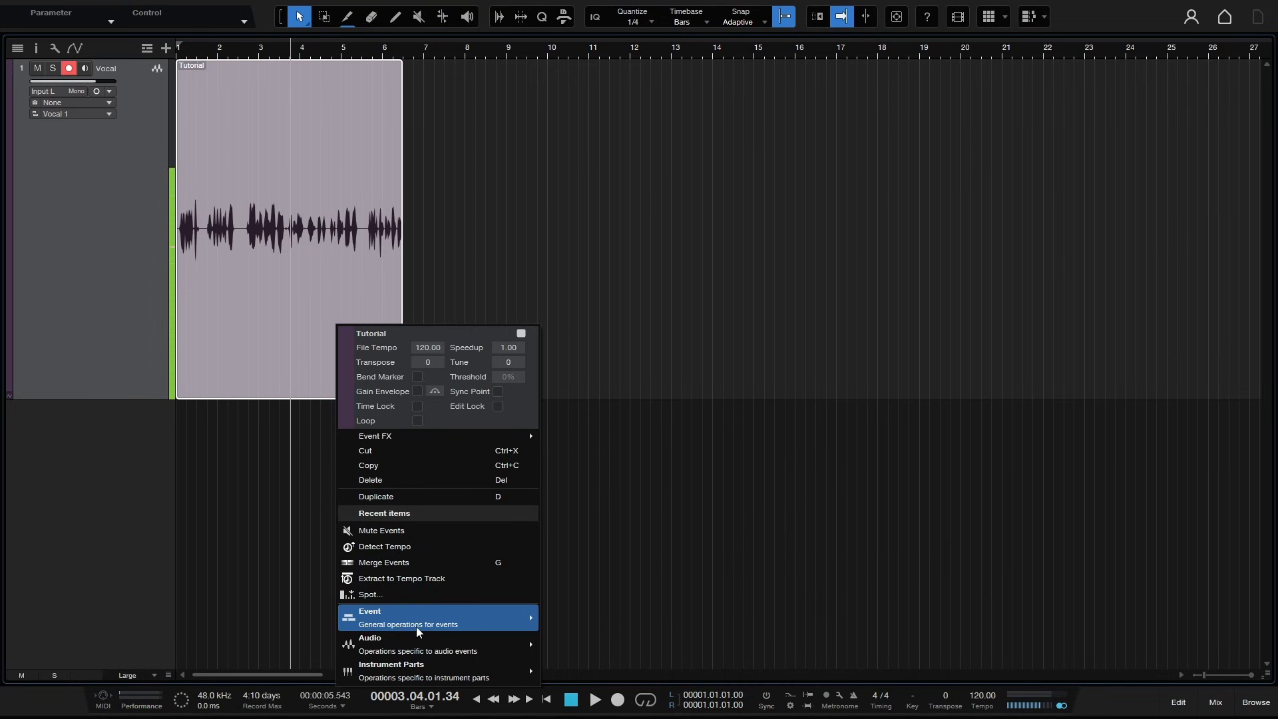
mouse_move(480, 629)
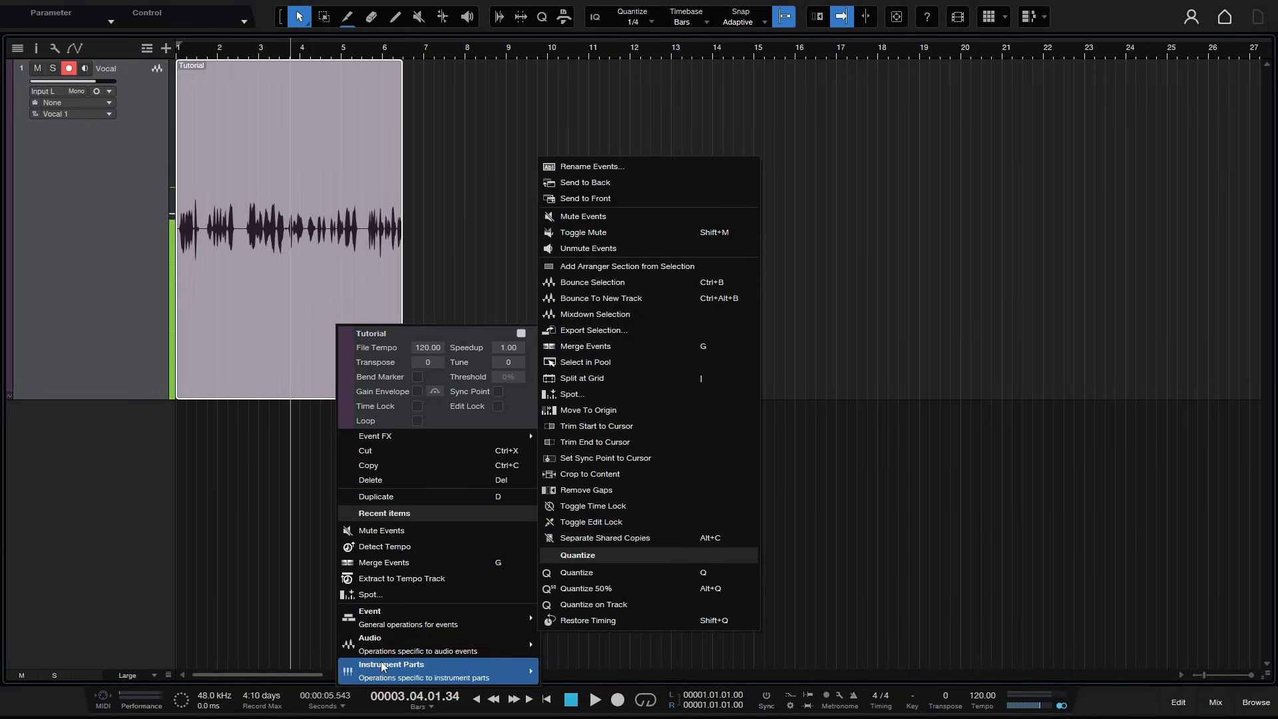
mouse_move(397, 658)
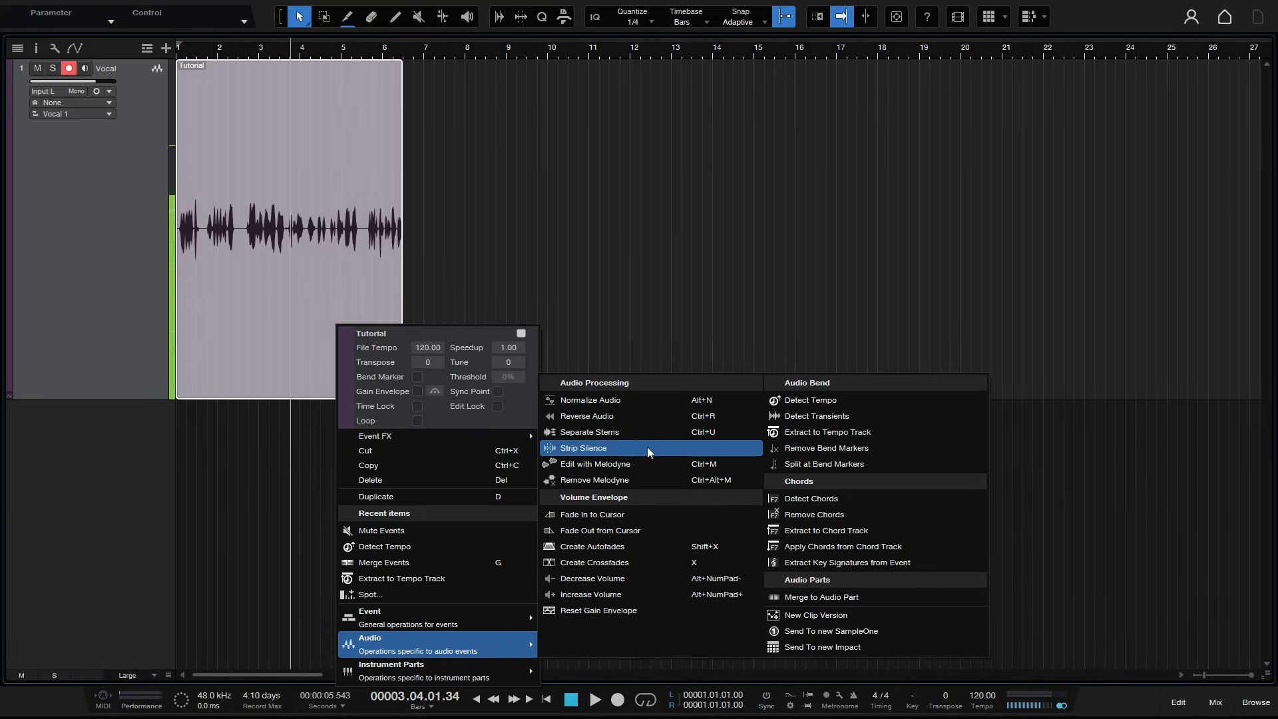
left_click(649, 398)
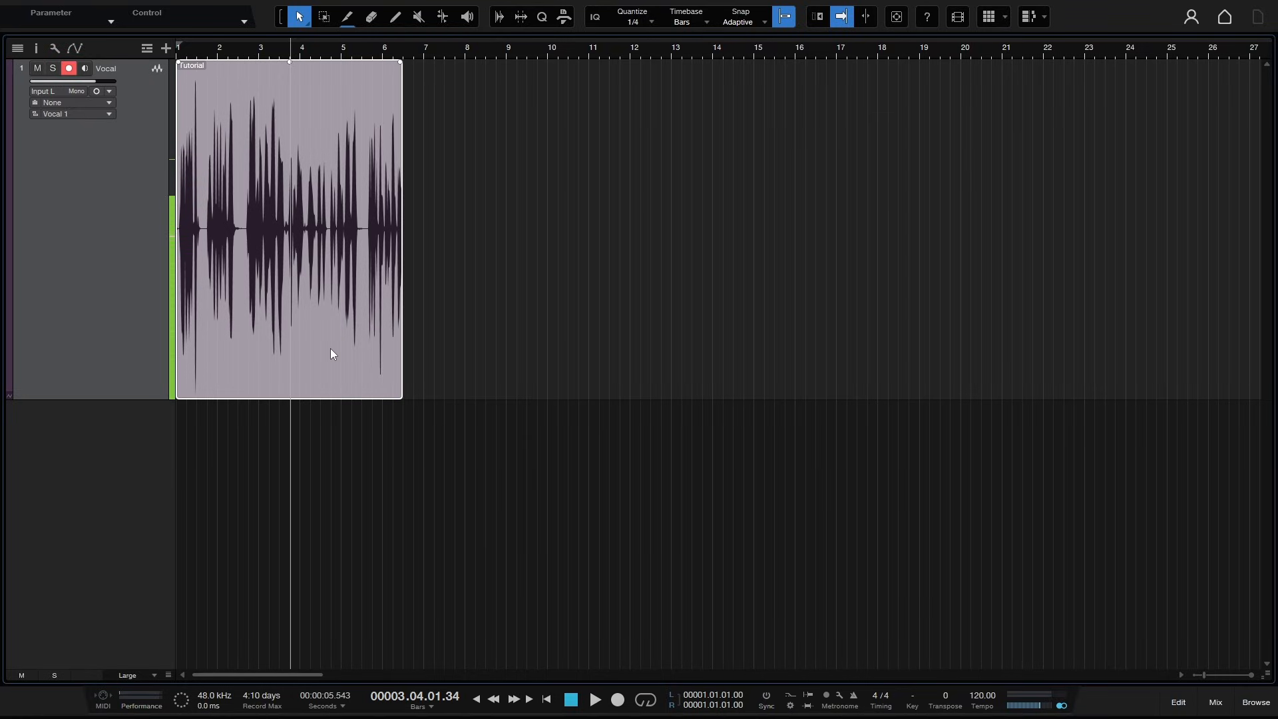
key("ctrl")
key("ctrl+z")
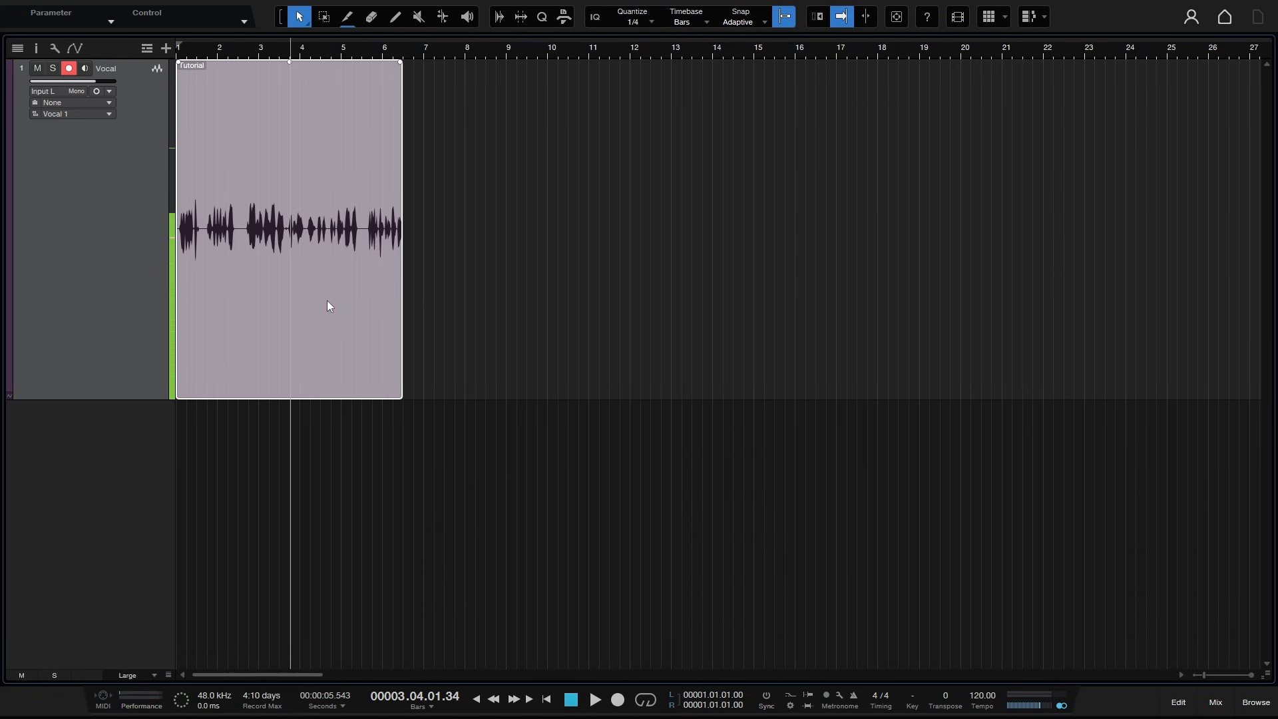
- Open the Tutorial event's Audio operations menu and dismiss it without applying anything
right_click(327, 301)
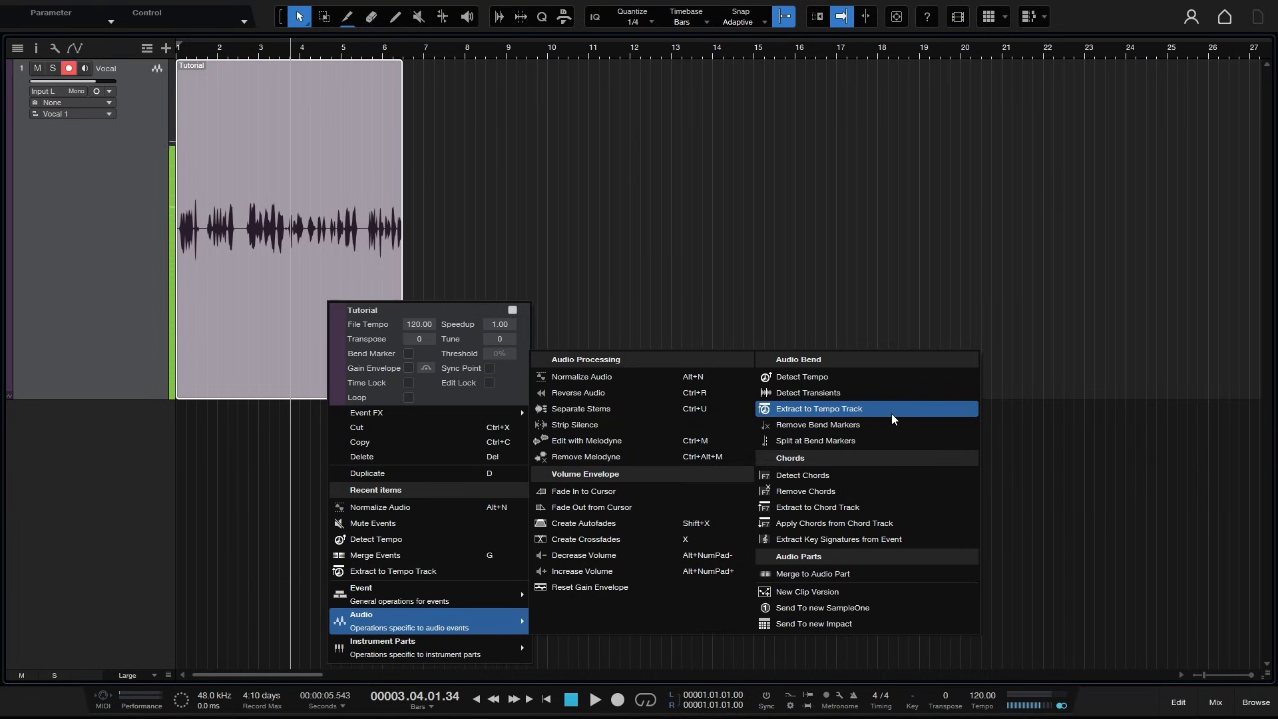
left_click(848, 626)
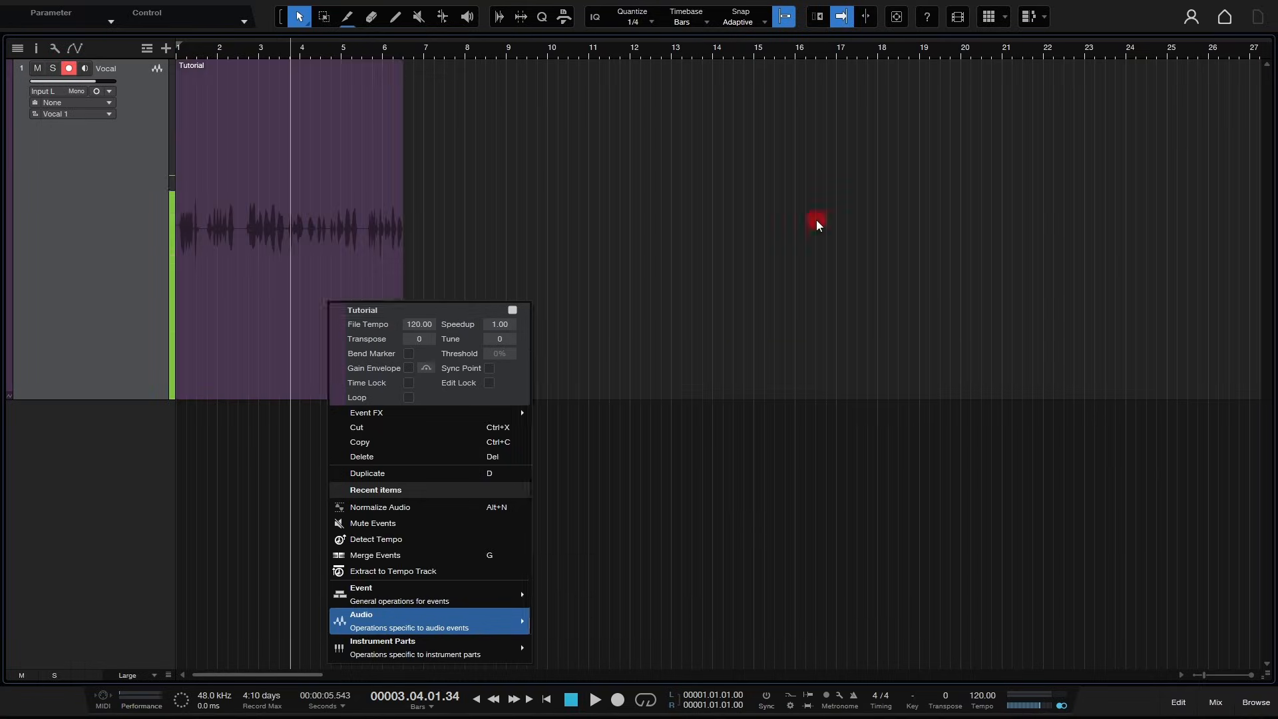
left_click(816, 225)
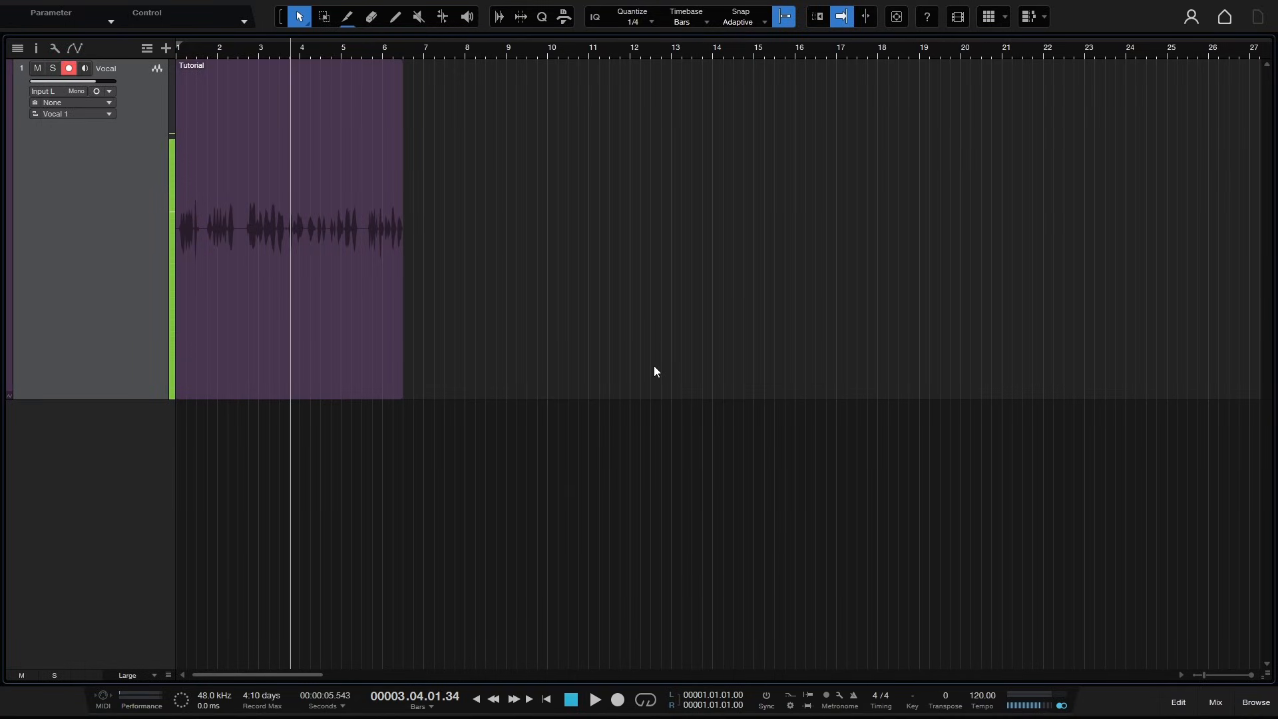
- Open the inspector and examine the Tutorial event's properties and its File Tempo options
left_click(37, 45)
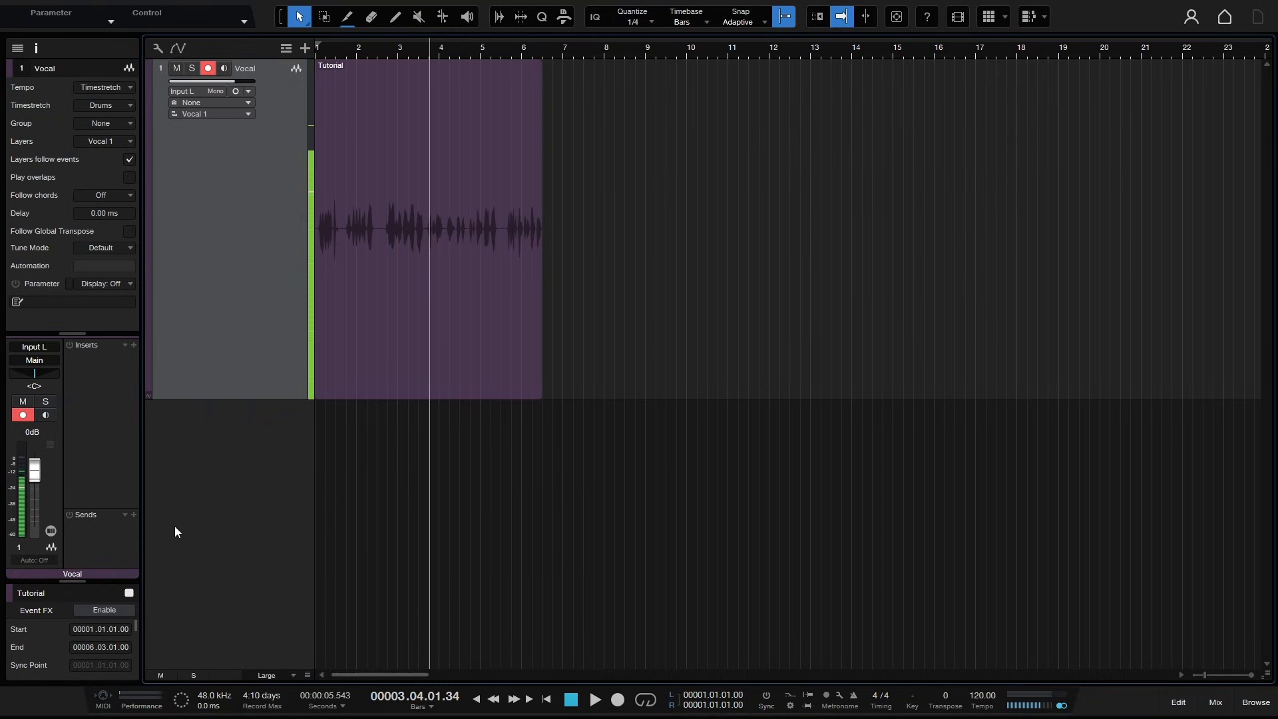
left_click_drag(71, 582, 82, 283)
left_click(498, 374)
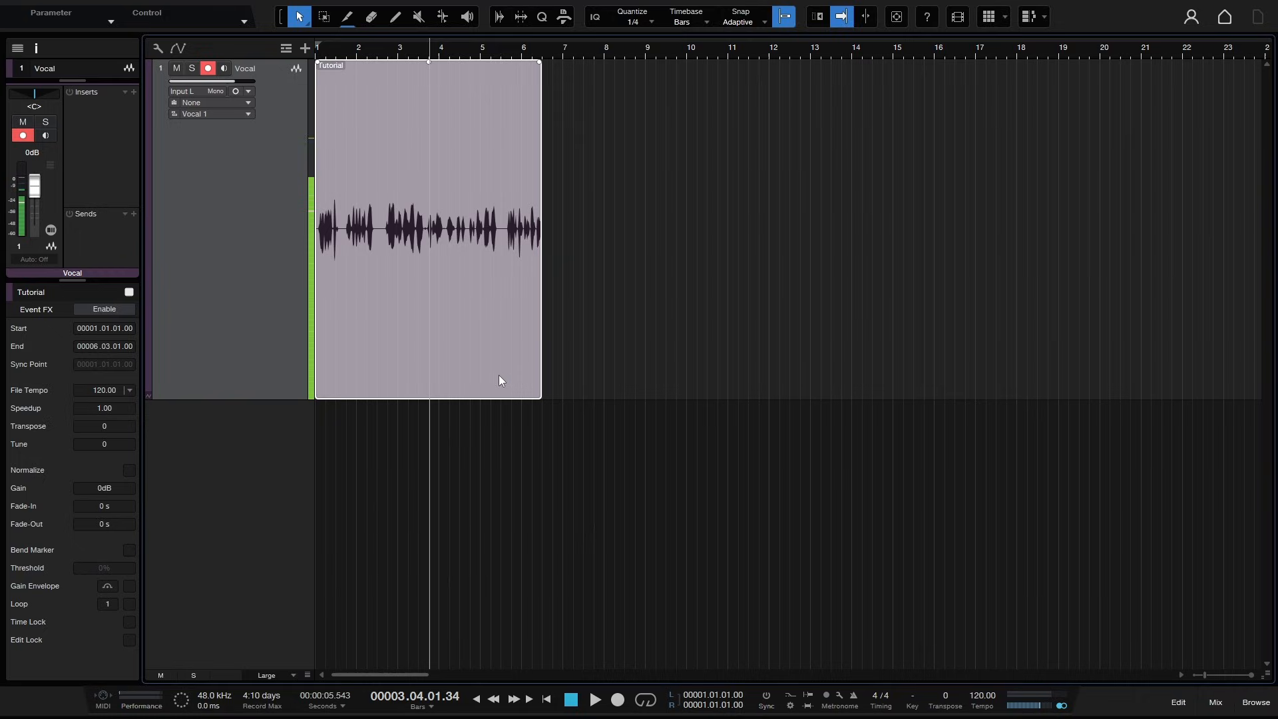
right_click(478, 307)
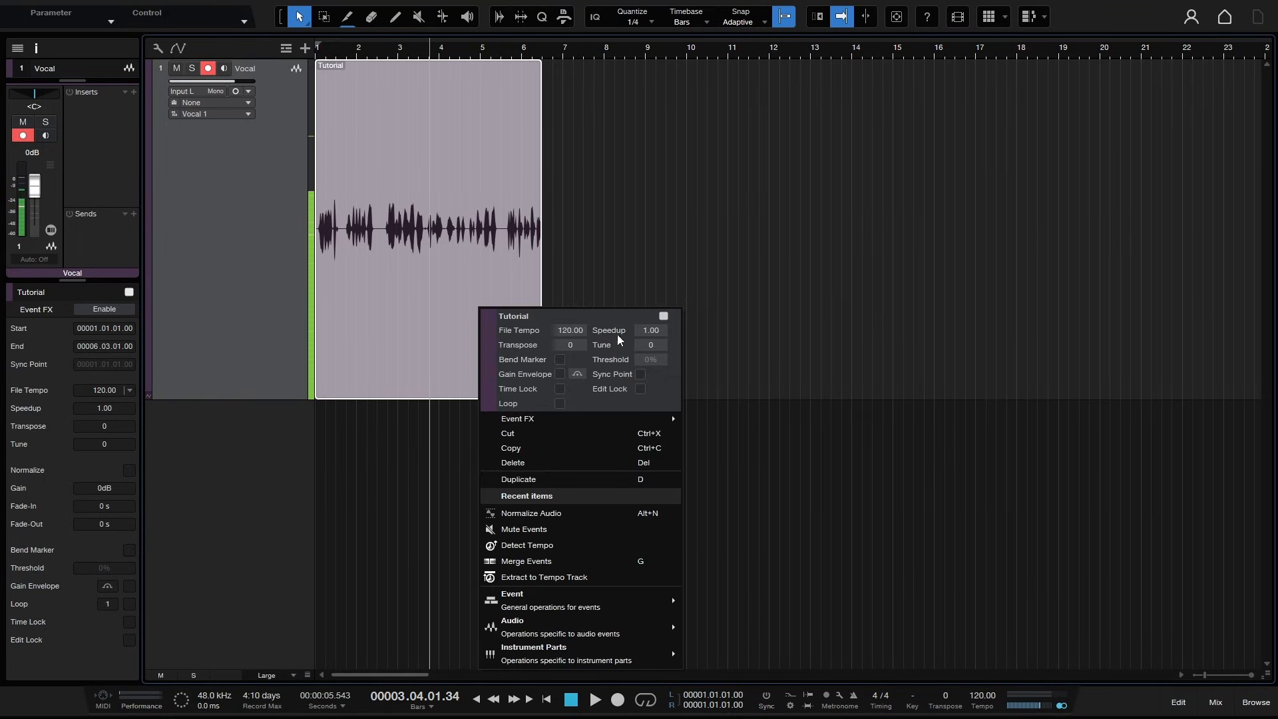
left_click(361, 493)
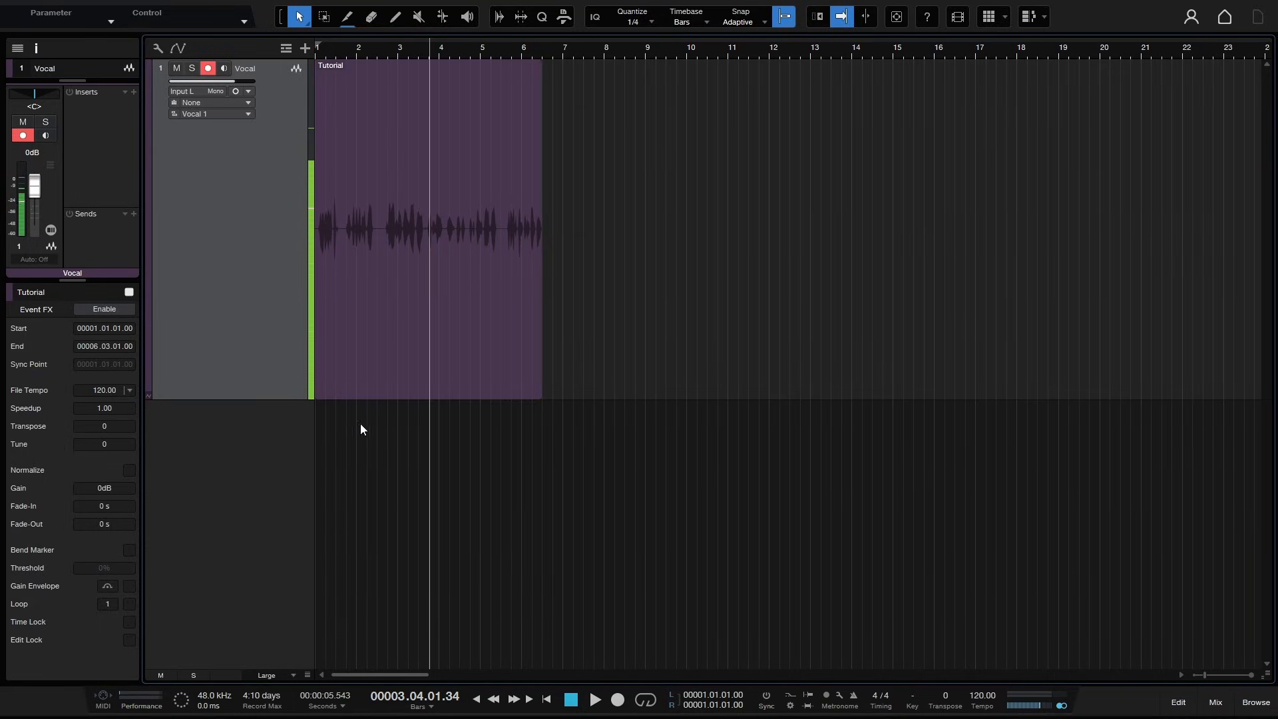
left_click(377, 373)
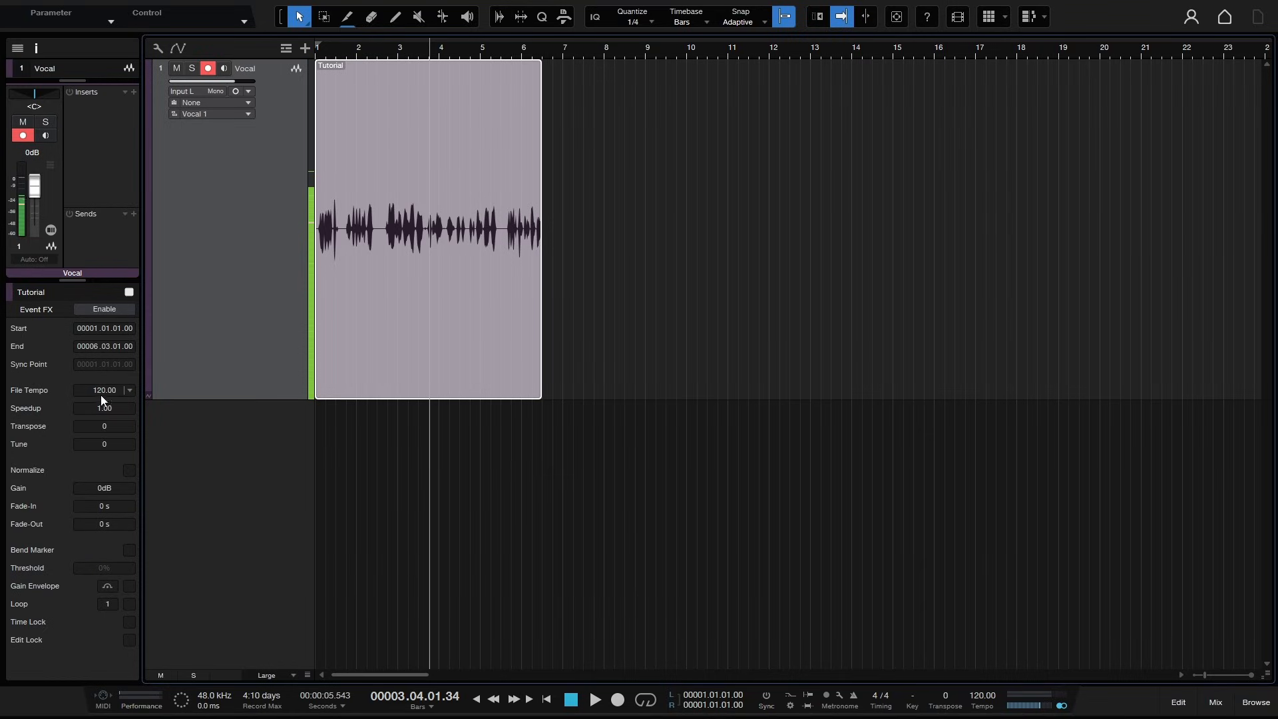
left_click(131, 391)
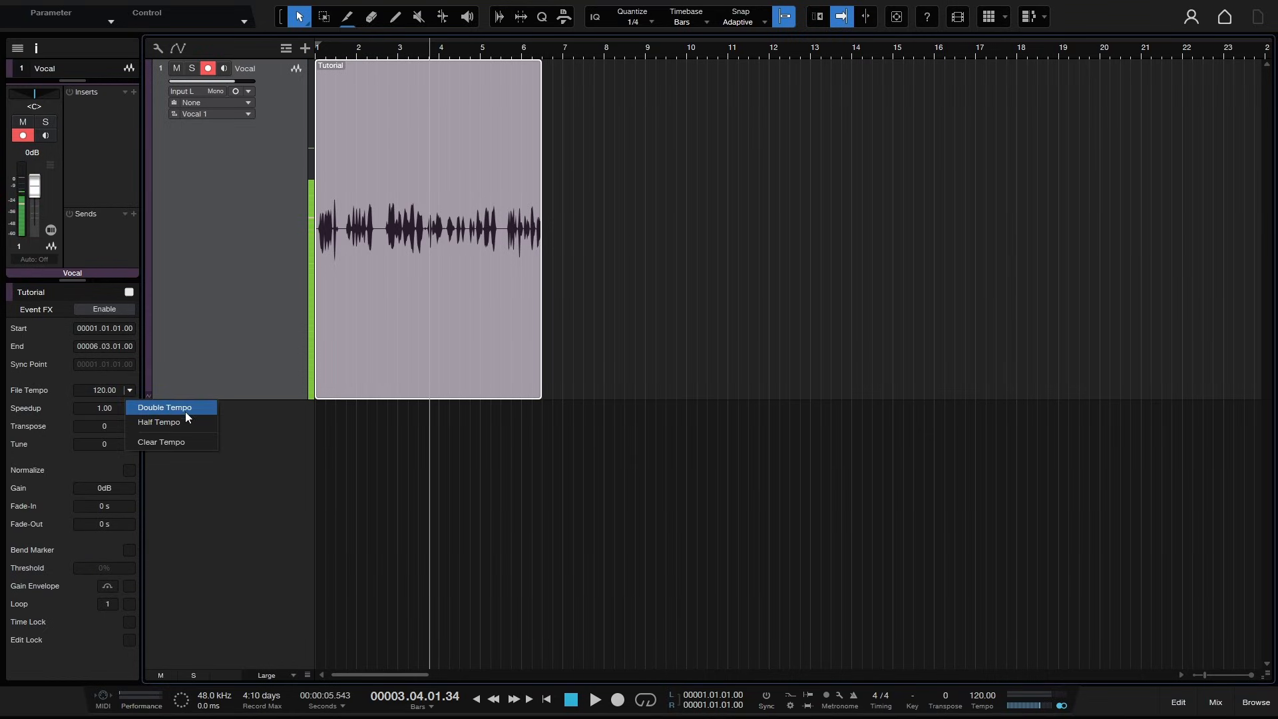
left_click(171, 444)
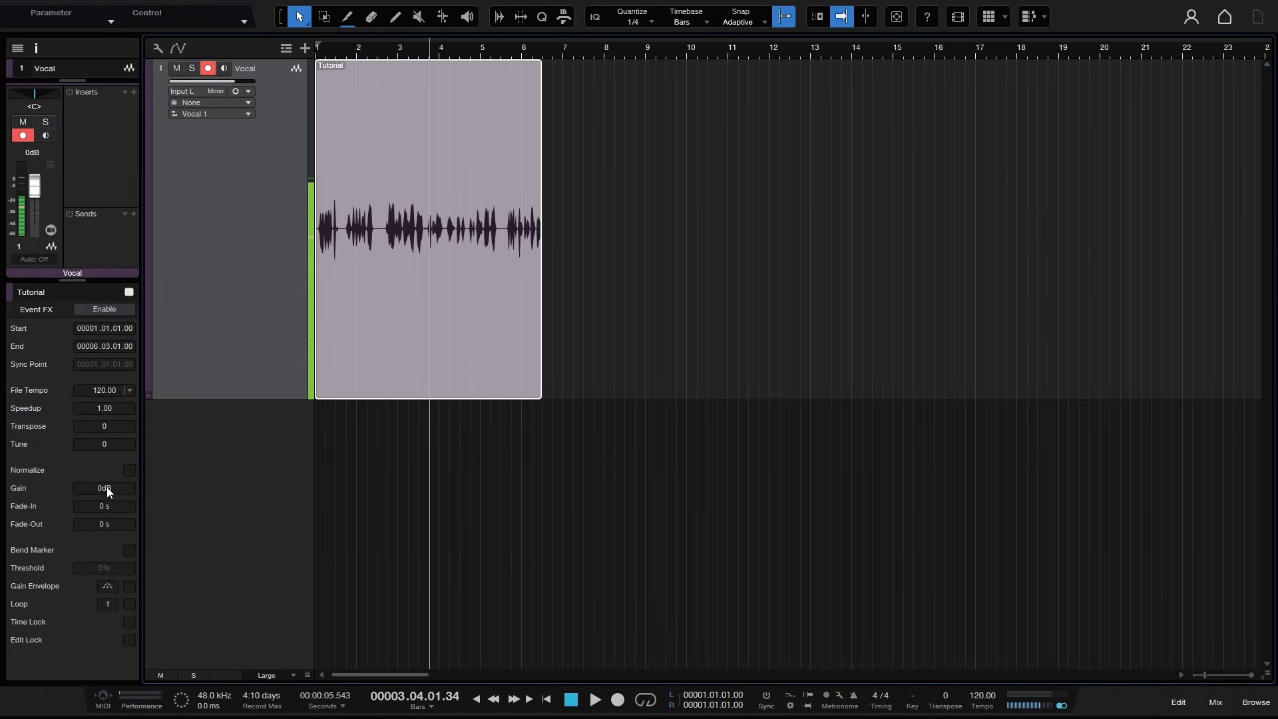
- Try a 2.301 s fade-in on the Tutorial event, then reset the fade-in to 0 s
left_click_drag(103, 506, 163, 4)
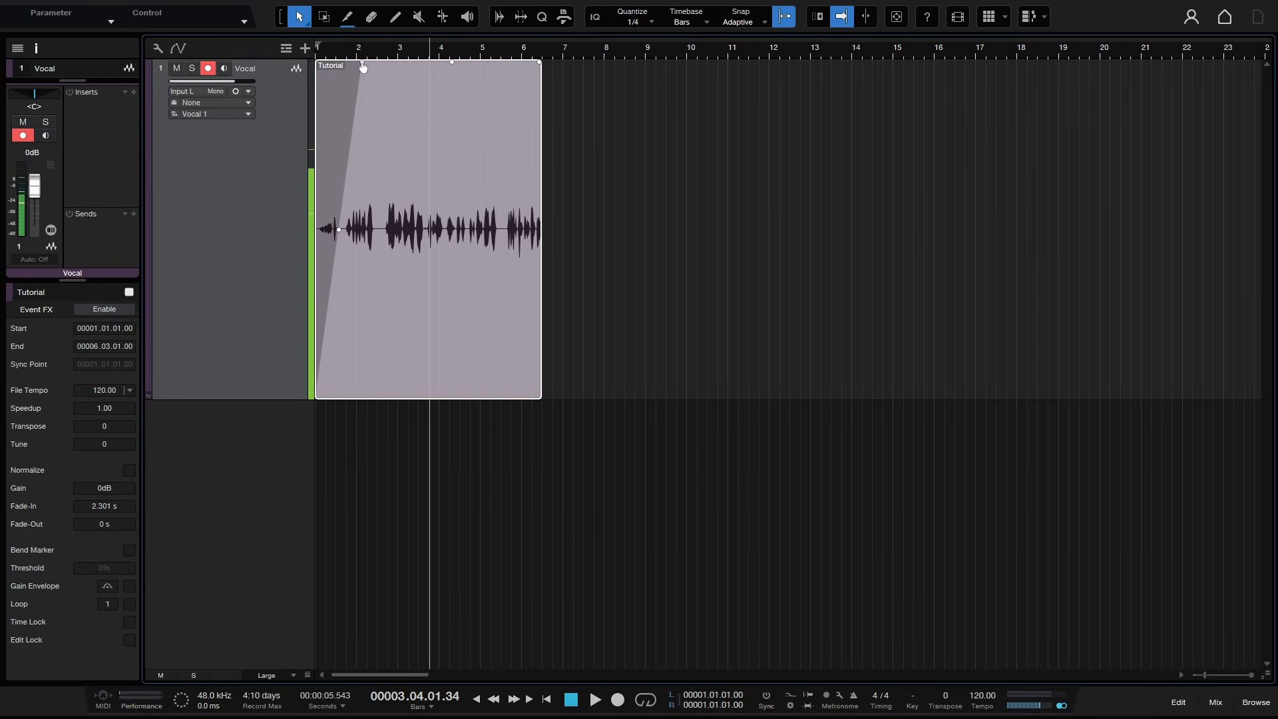
double_click(103, 508)
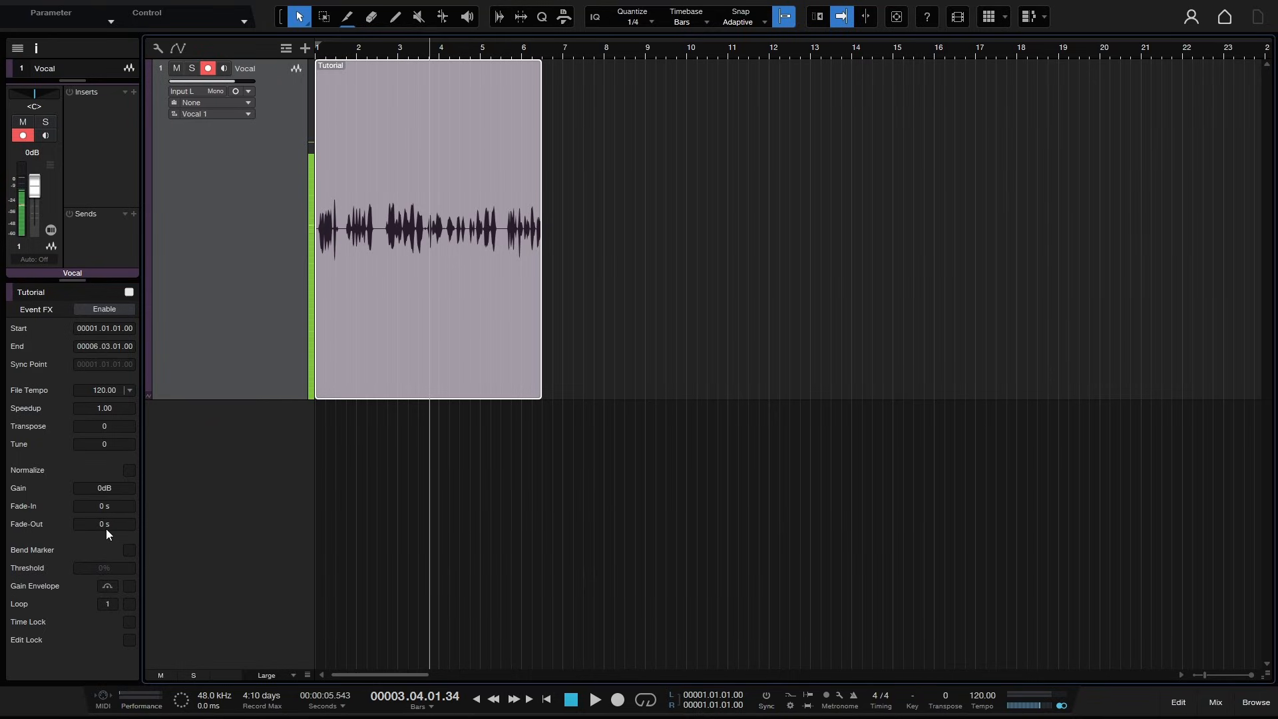
- Toggle the event's Bend Marker, Gain Envelope and Loop options on and off in the inspector, and toggle Edit Lock
left_click(125, 552)
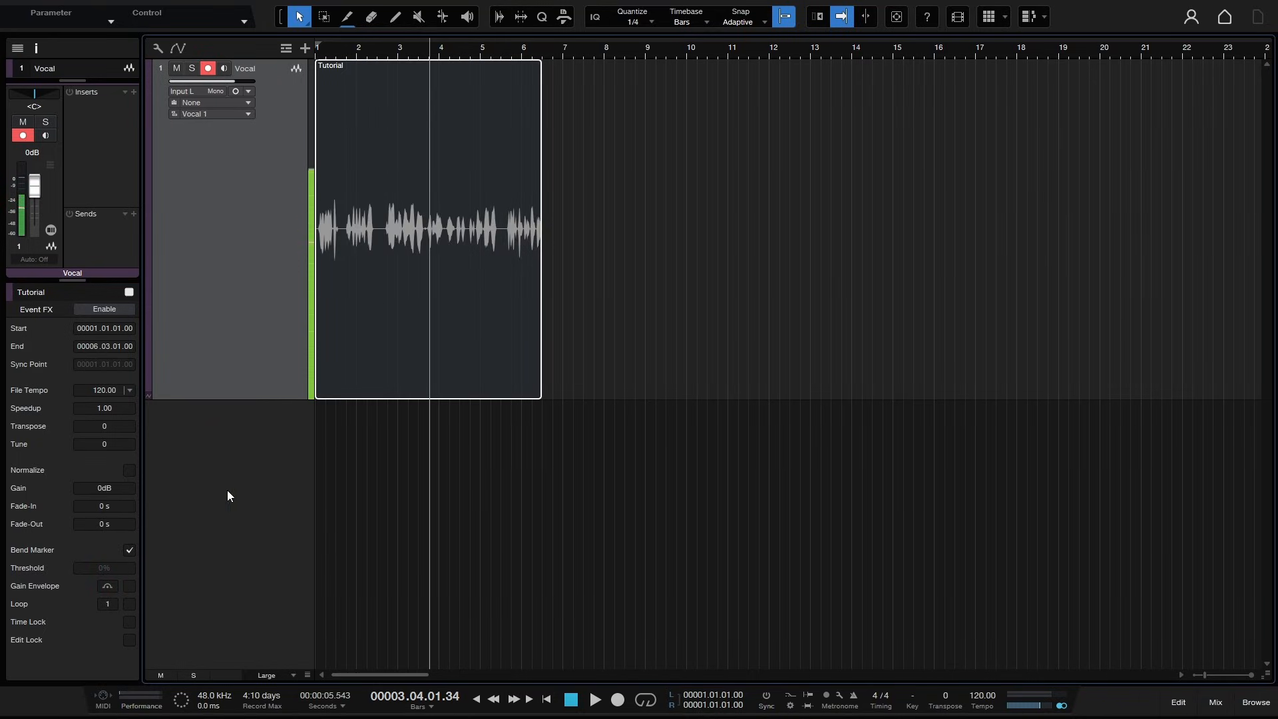
left_click(129, 551)
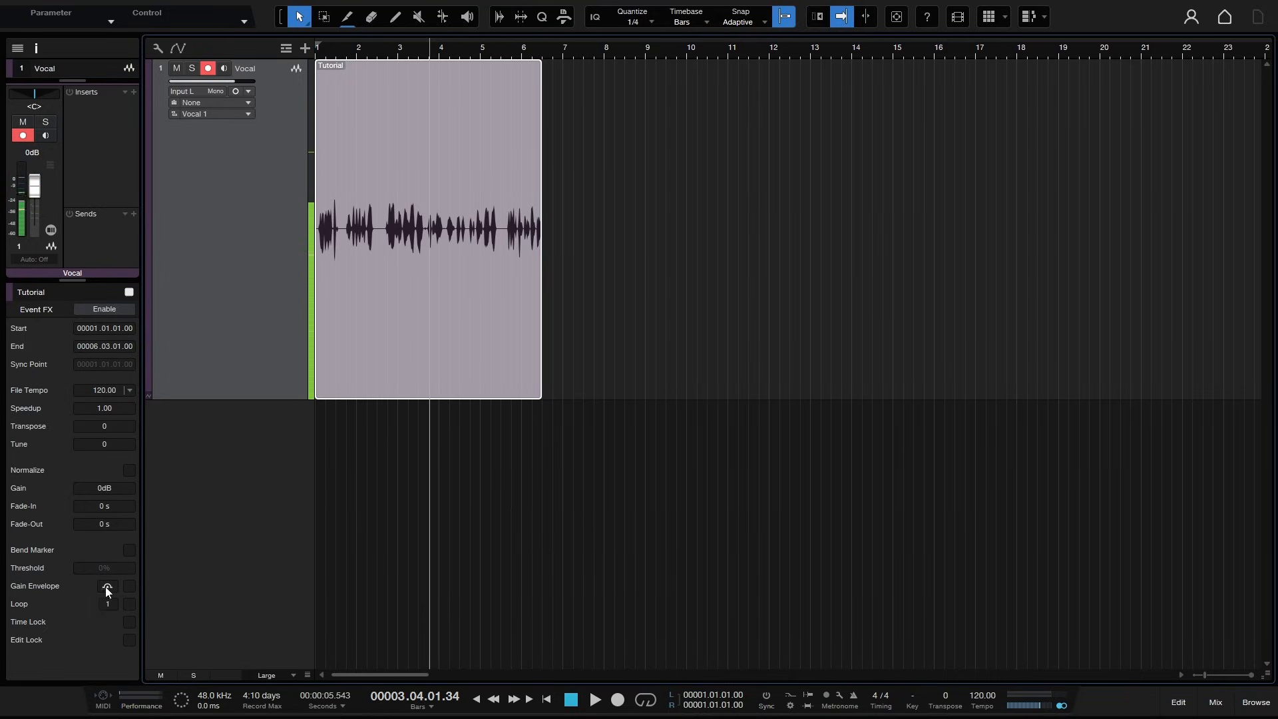
left_click(129, 586)
left_click(129, 586)
left_click(129, 604)
left_click(129, 604)
left_click(130, 644)
- Insert a Room Reverb plug-in on the Vocal track by searching the insert browser for reverb
left_click_drag(71, 280, 41, 525)
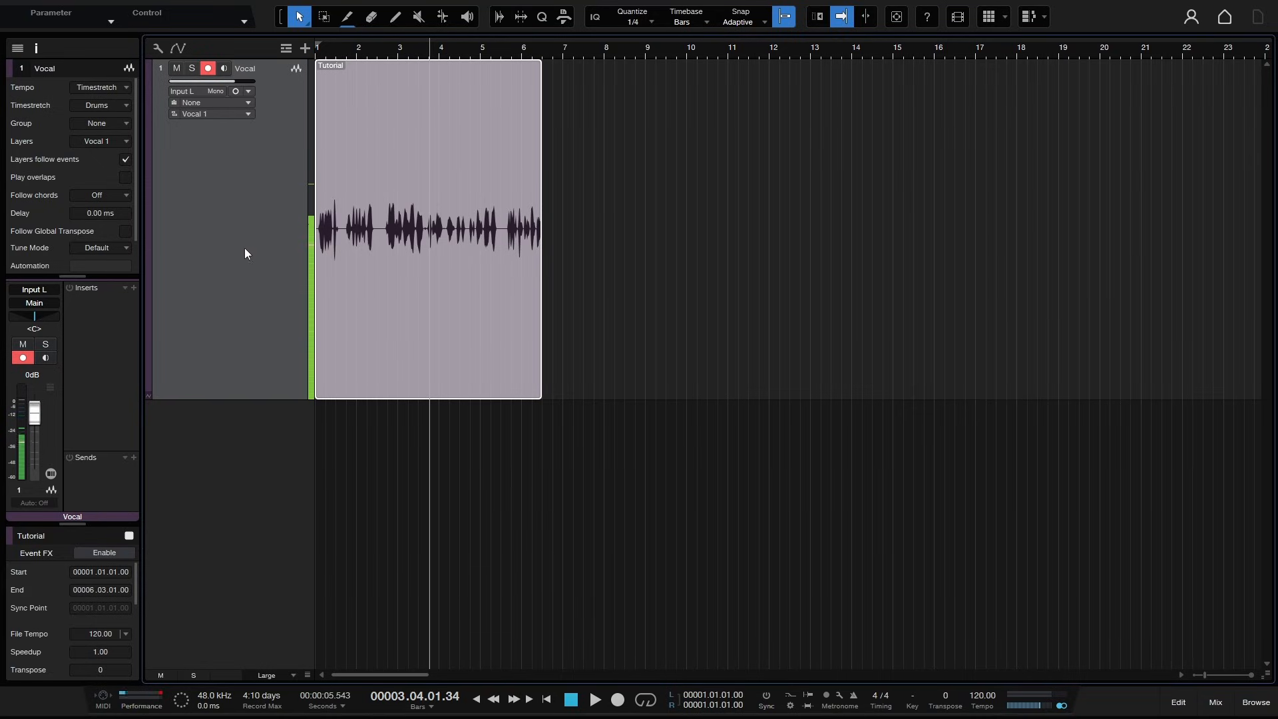
left_click(134, 288)
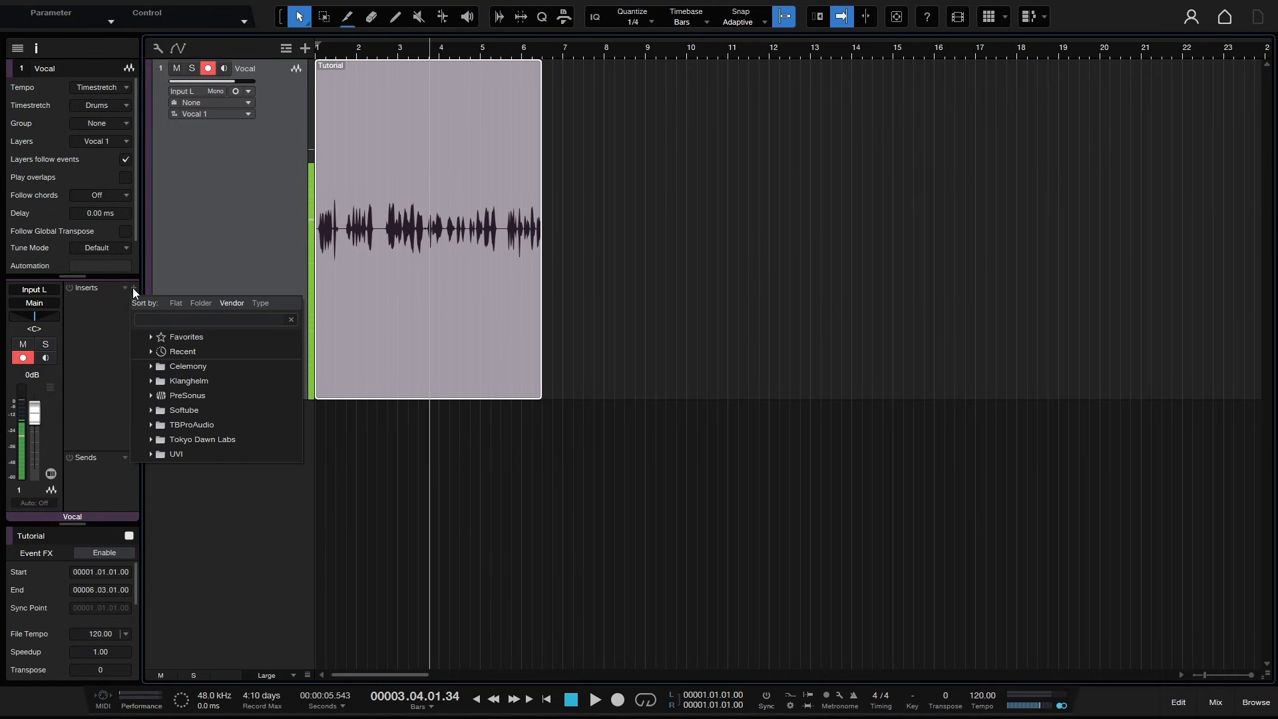
type("reverb")
key("Return")
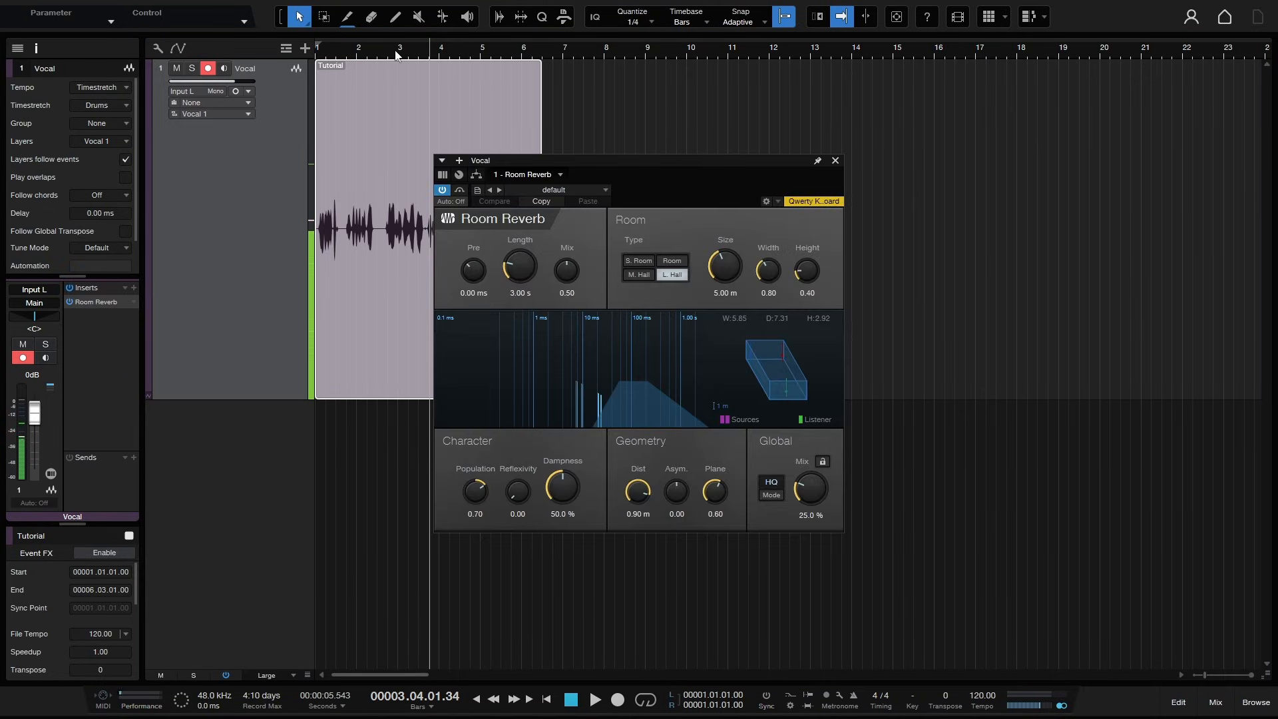
- Play back the vocal with reverb from around bar 2, stop, and close the Room Reverb window
left_click(356, 53)
key("space")
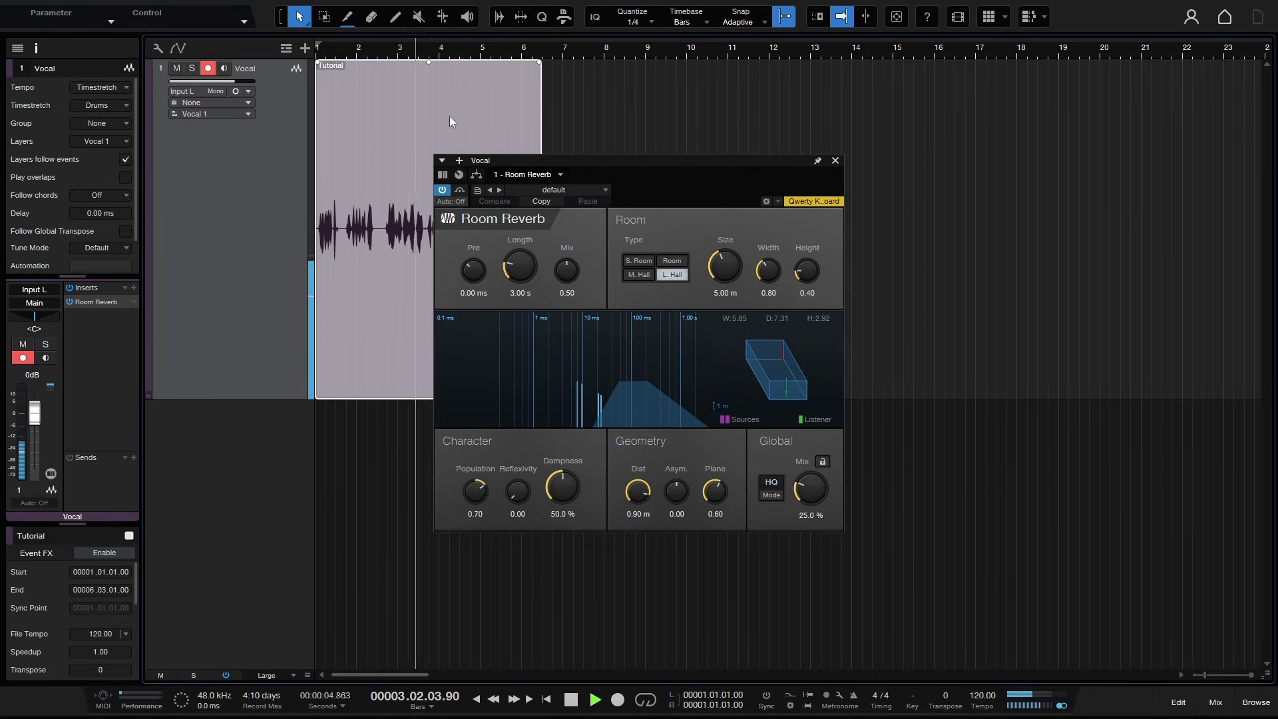
key("space")
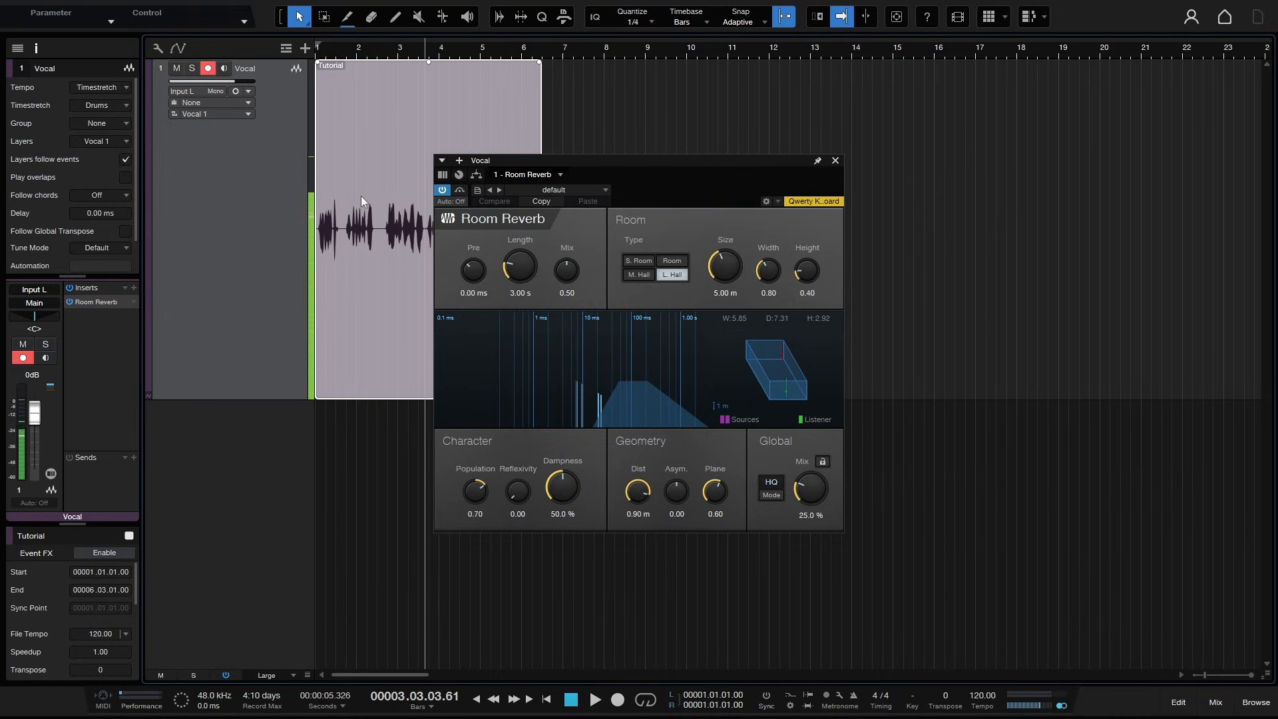
left_click(836, 162)
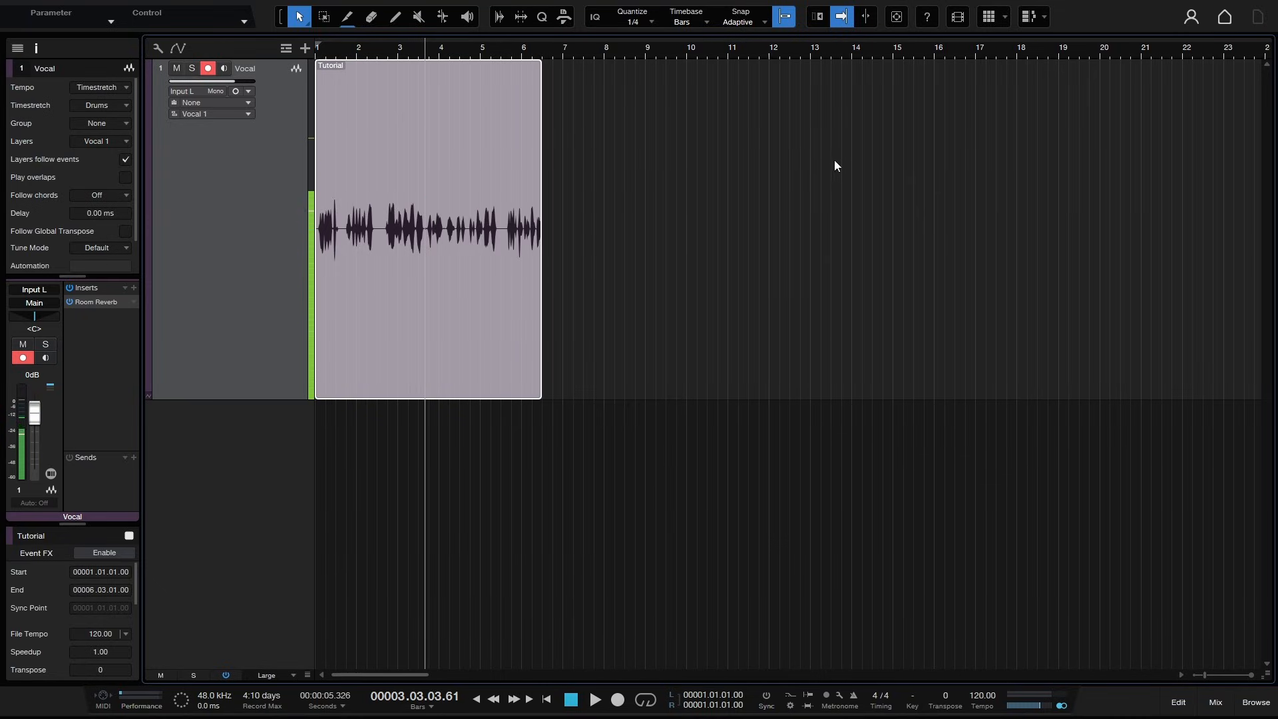
- Reopen and close the Room Reverb editor, then expand and collapse the insert's parameter list
double_click(89, 302)
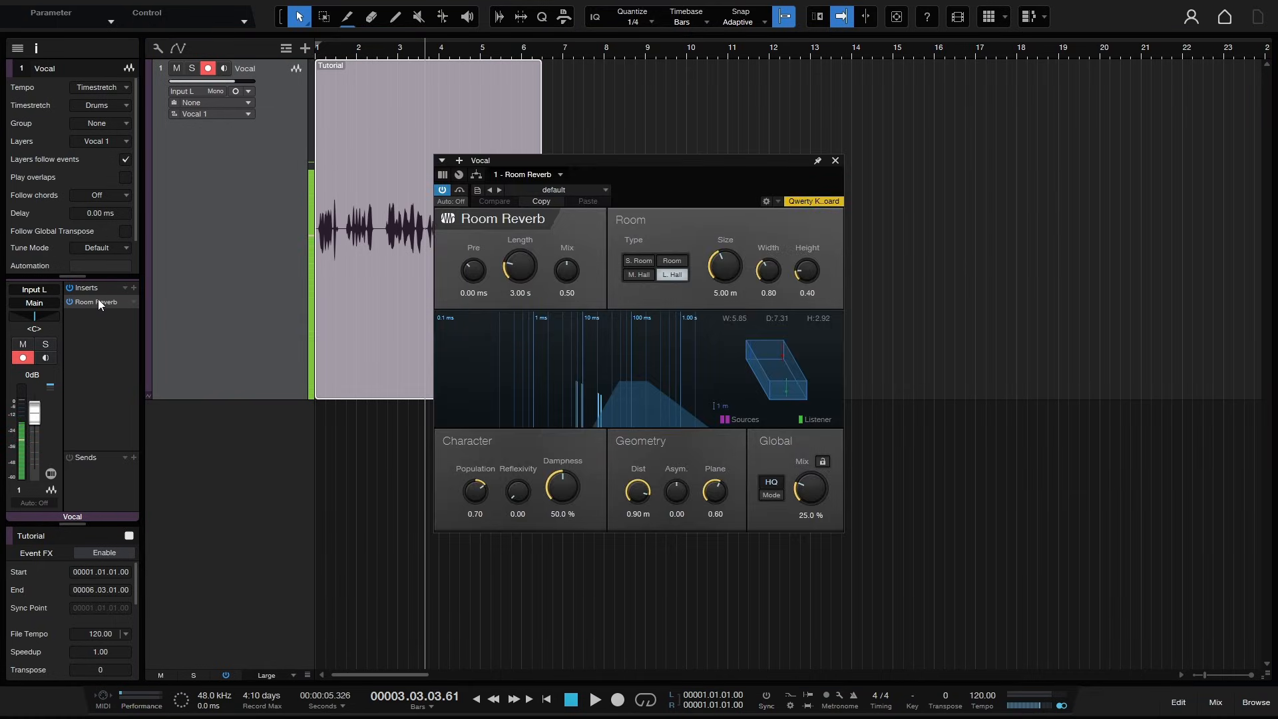
left_click(835, 162)
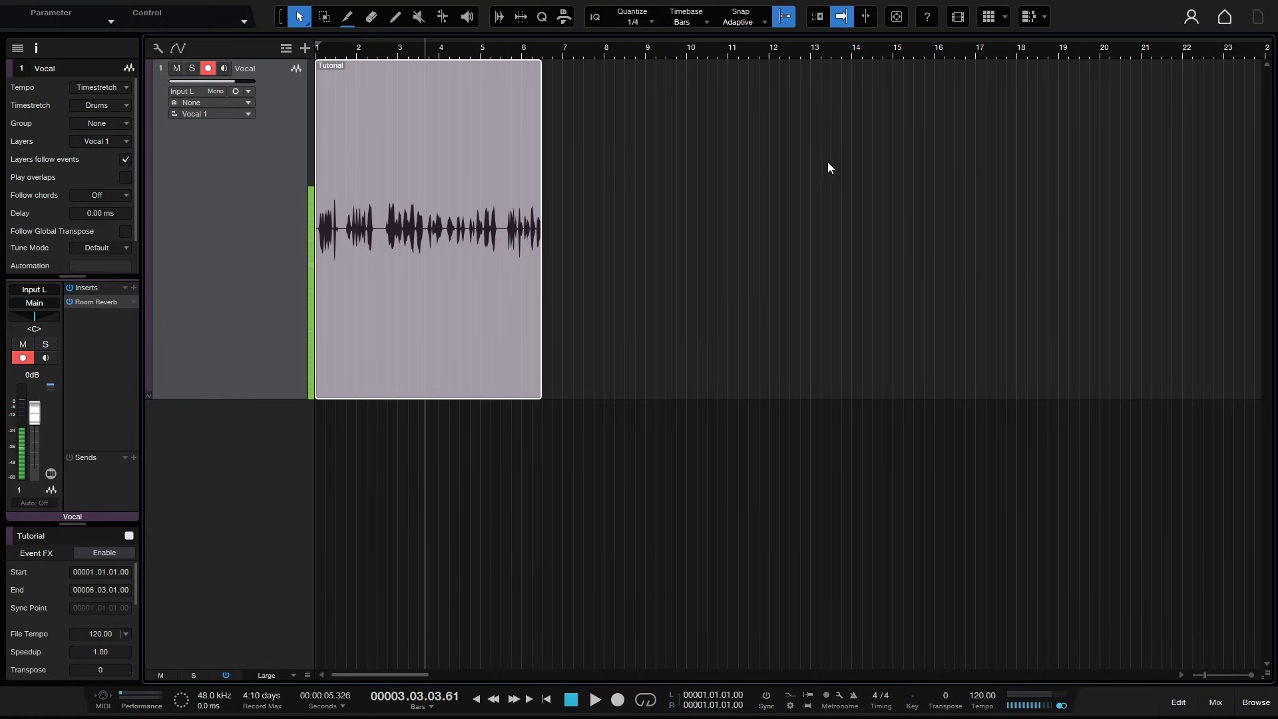
left_click(93, 301)
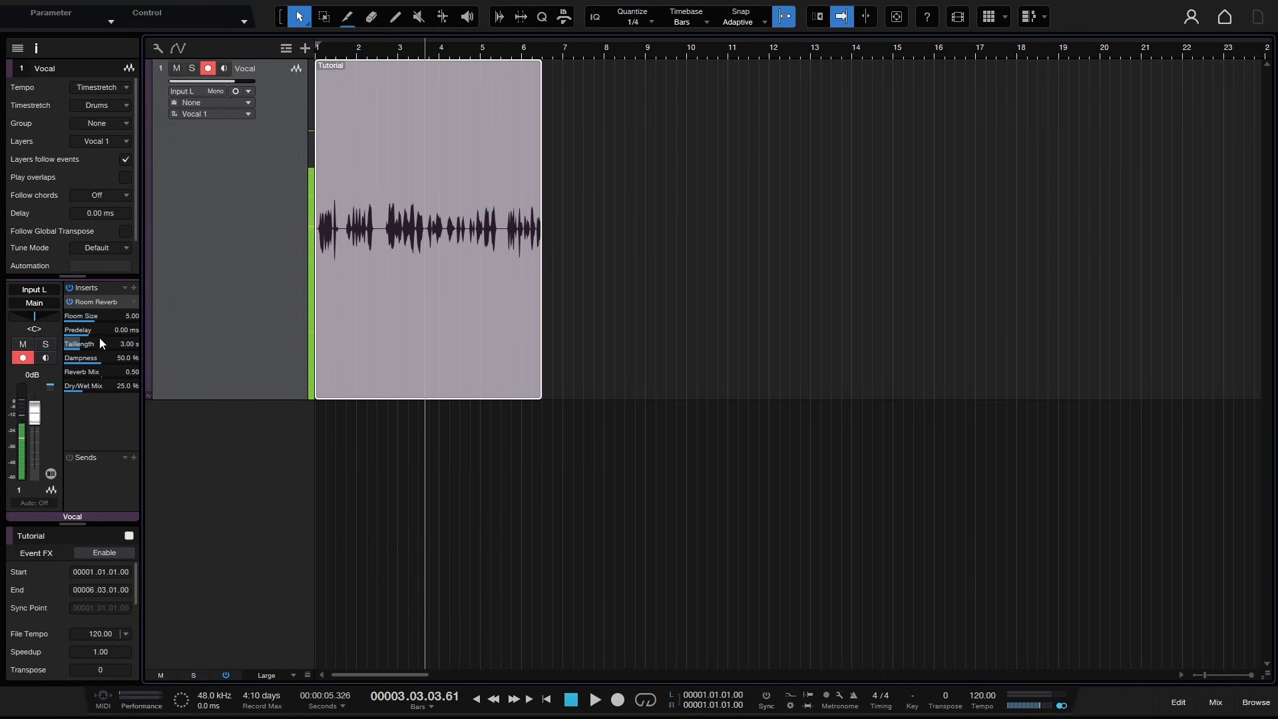
mouse_move(93, 319)
left_click(98, 302)
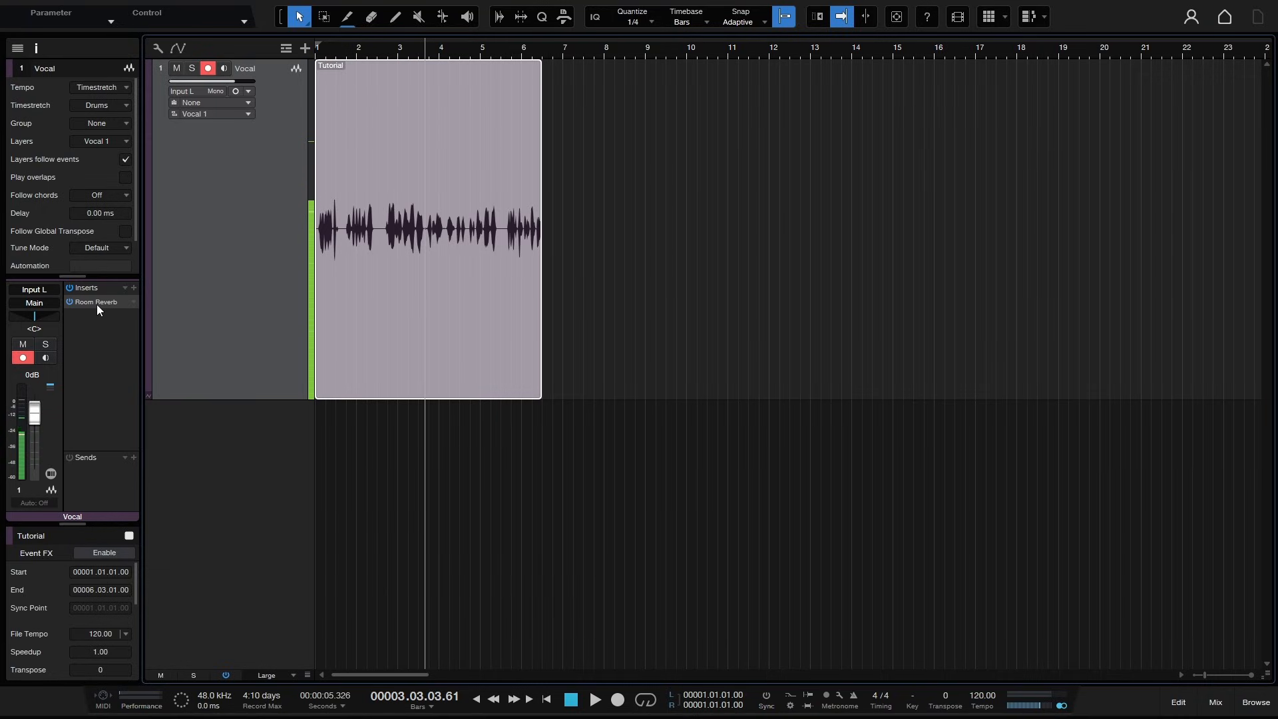
- Remove the Room Reverb insert from the Vocal track
left_click(134, 302)
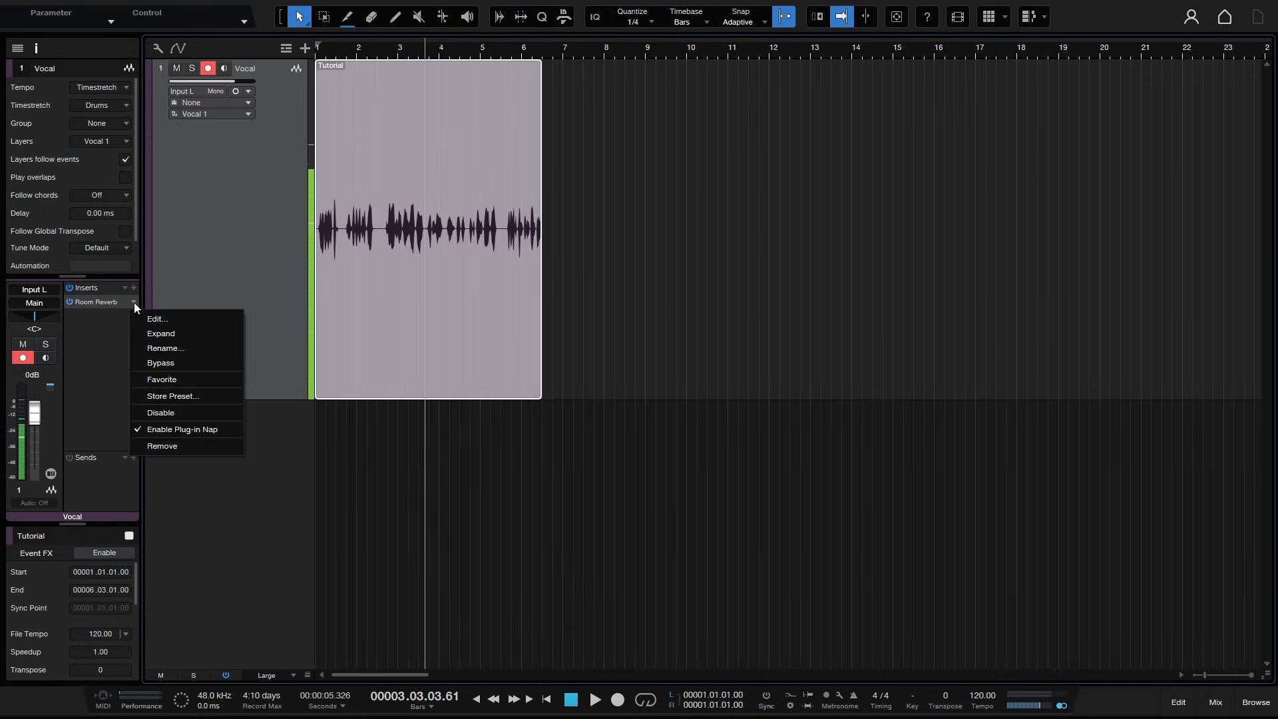
left_click(166, 446)
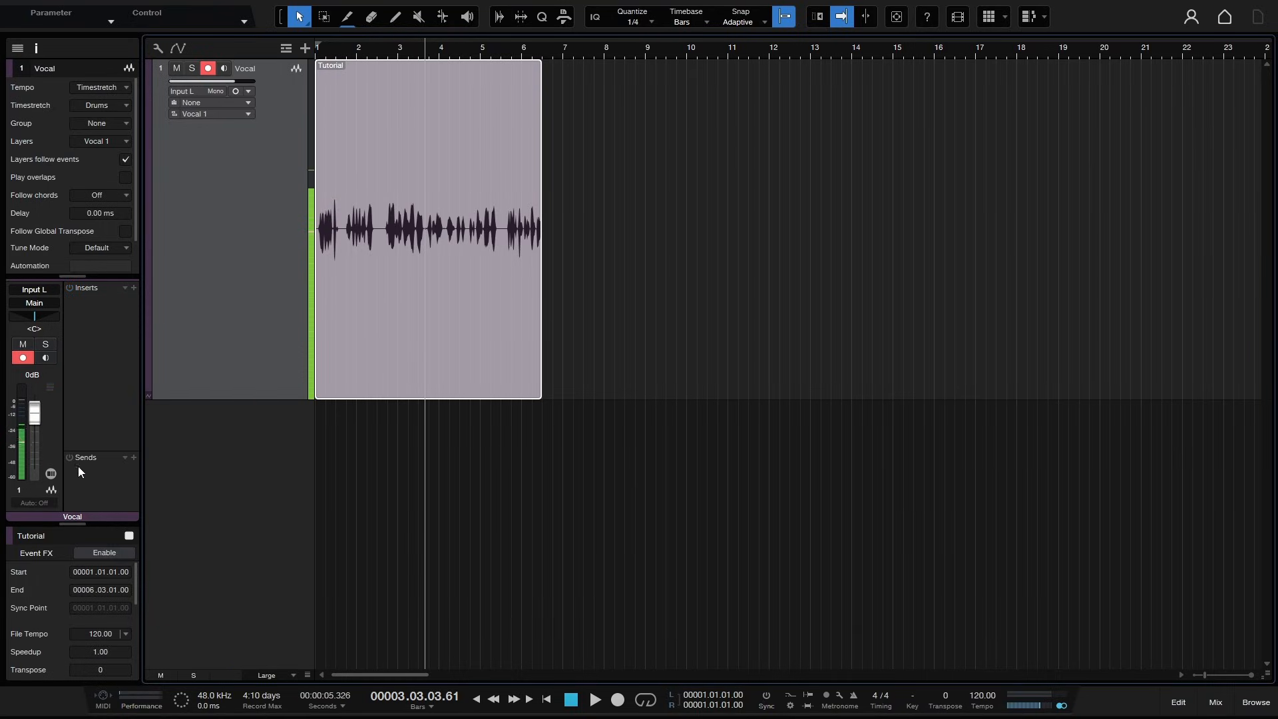
- Resize the Sends area and open the Vocal track's send options, closing them without choosing
mouse_move(104, 453)
left_mouse_down()
mouse_move(103, 411)
mouse_move(108, 430)
left_mouse_up()
left_click(134, 434)
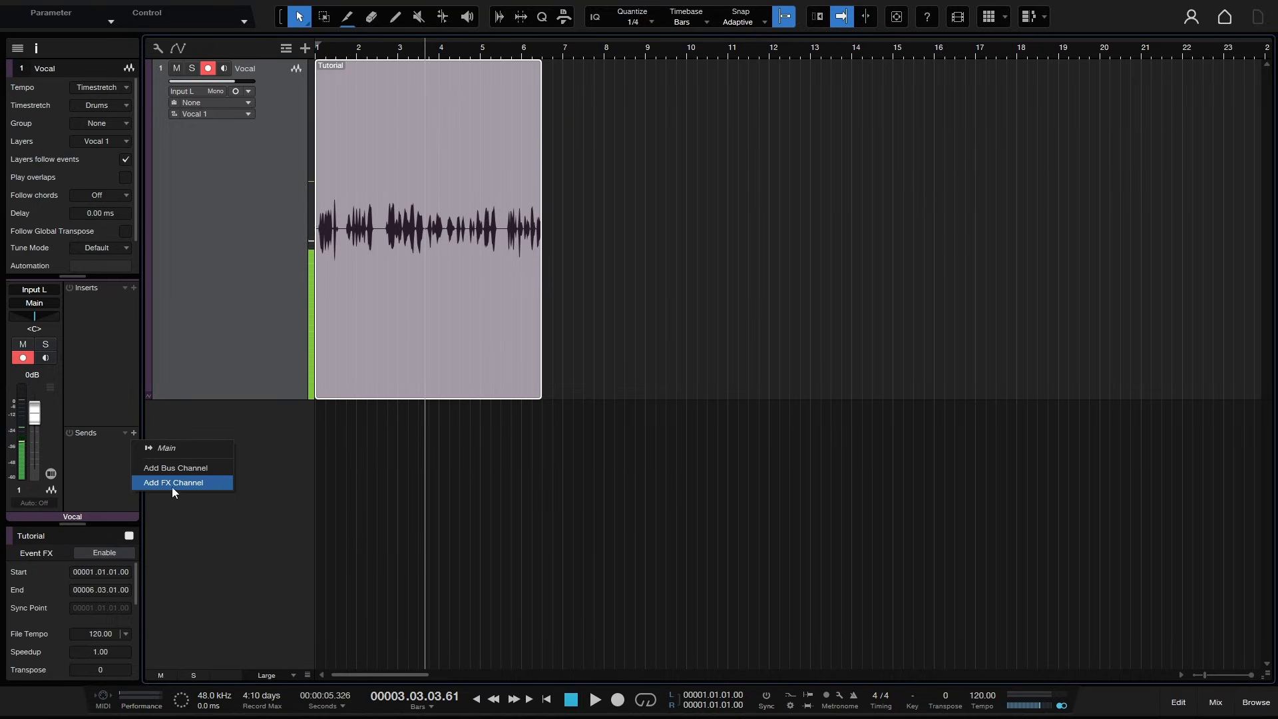
left_click(265, 472)
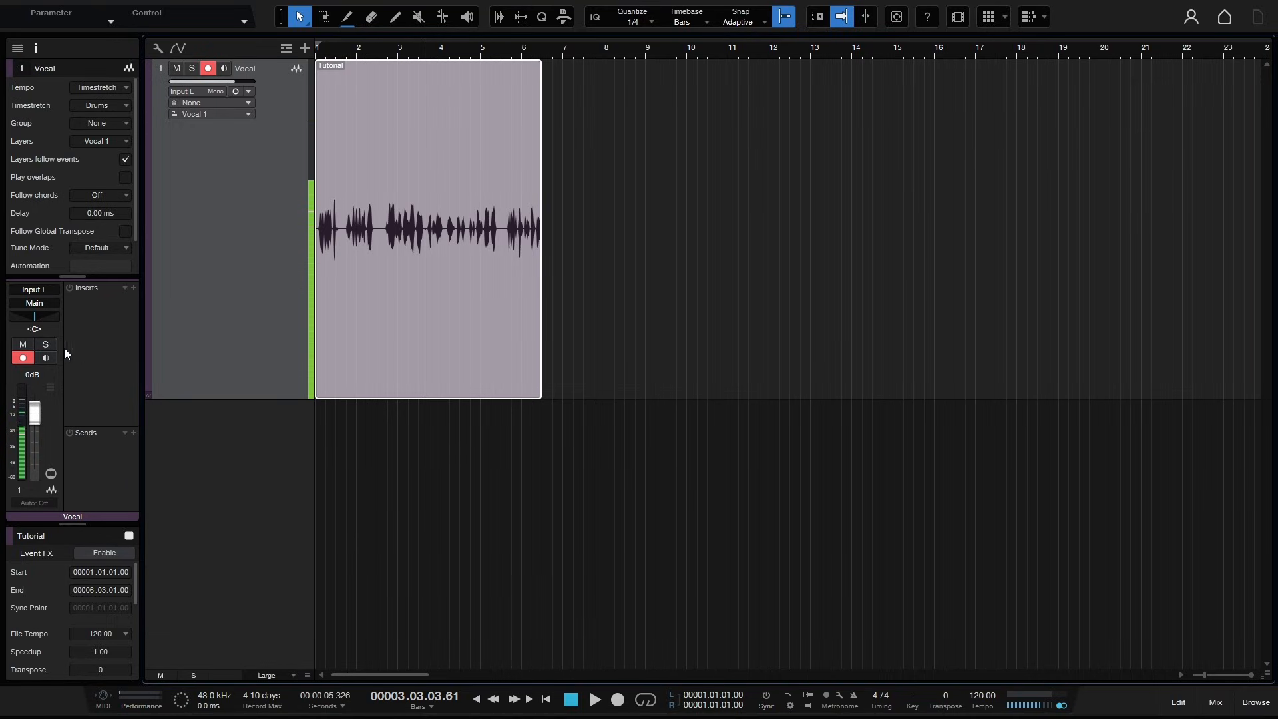
- Toggle mute and solo on the Vocal track
left_click(177, 69)
left_click(191, 70)
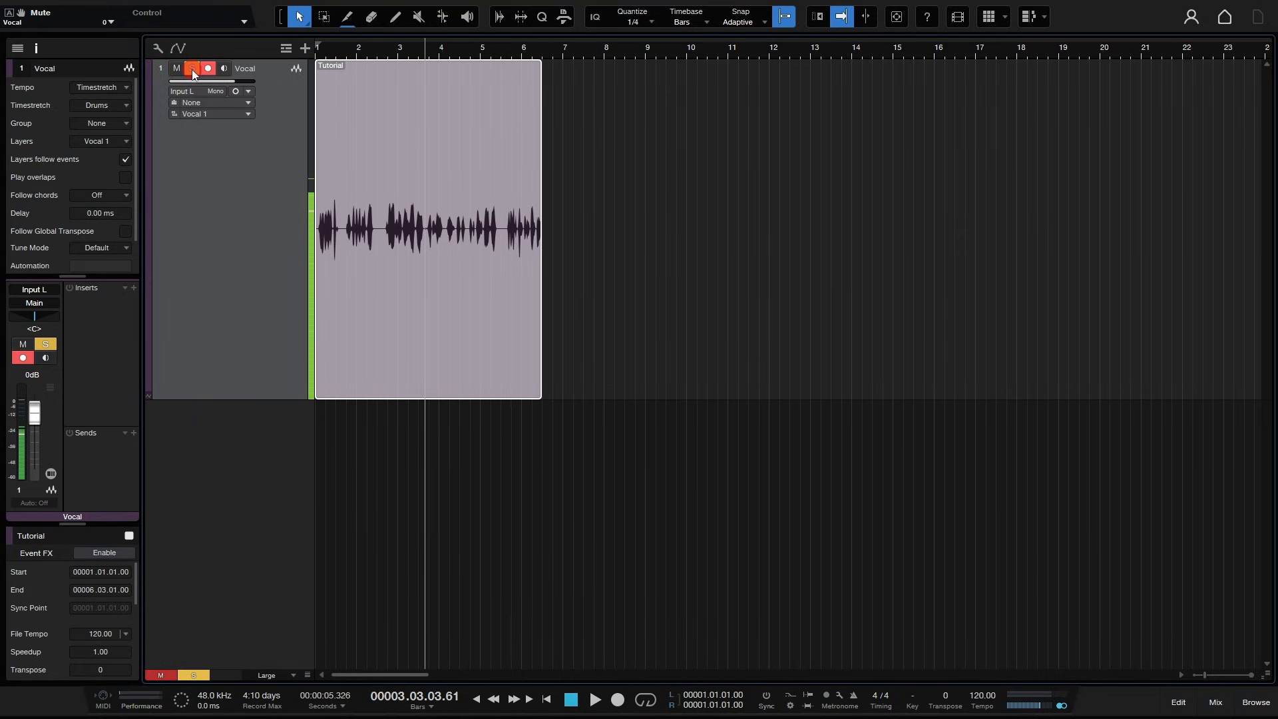
- Clear solo and mute on the Vocal track, then toggle its record-arm and input monitoring buttons
left_click(189, 69)
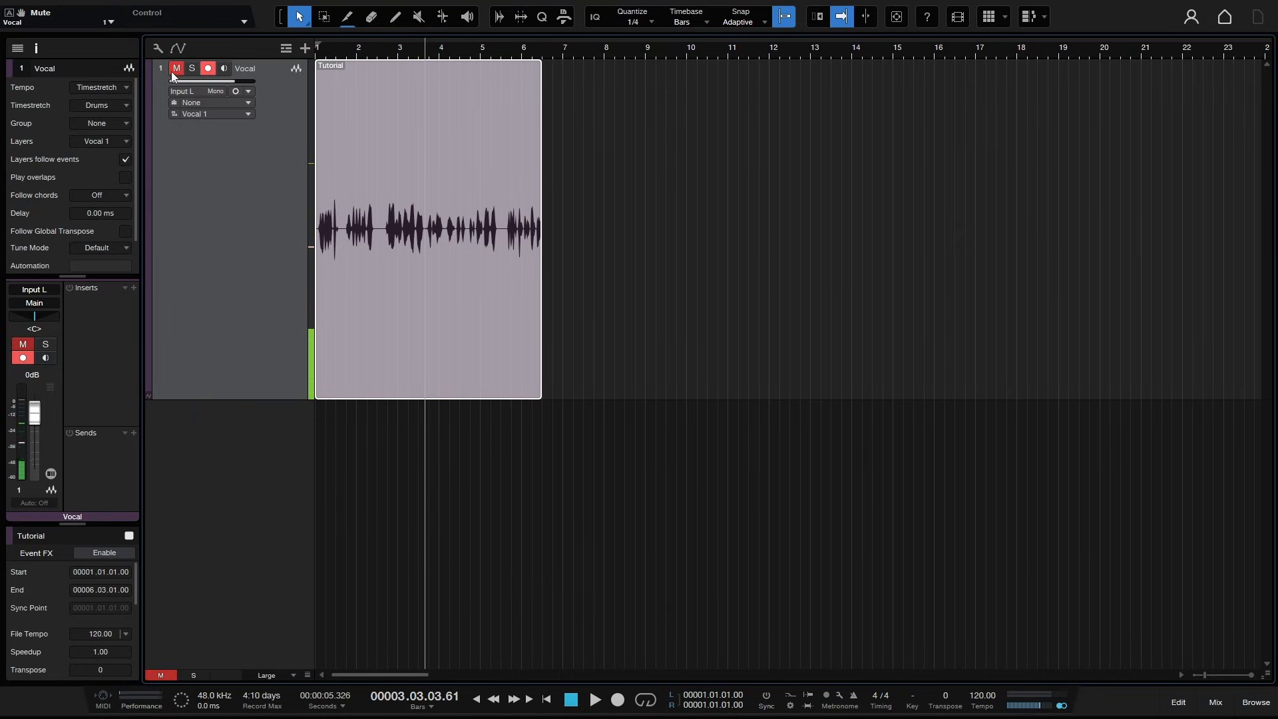
left_click(176, 70)
left_click(20, 359)
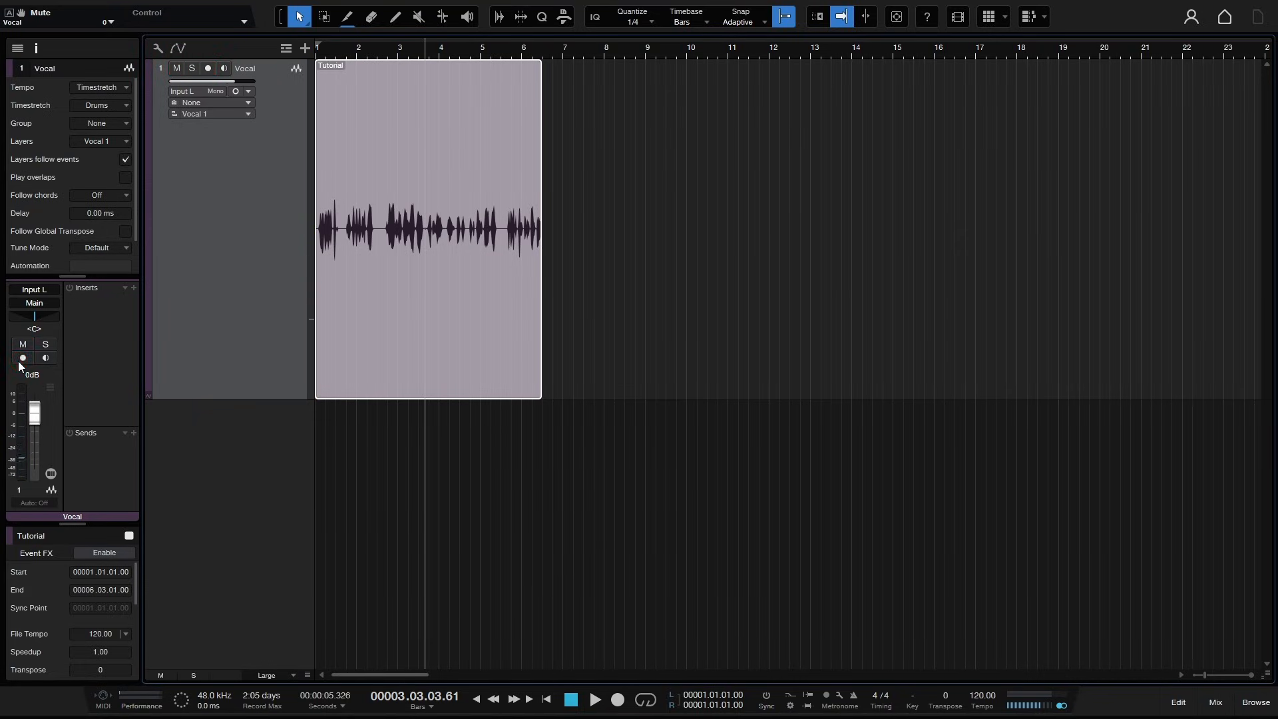
left_click(18, 361)
left_click(46, 359)
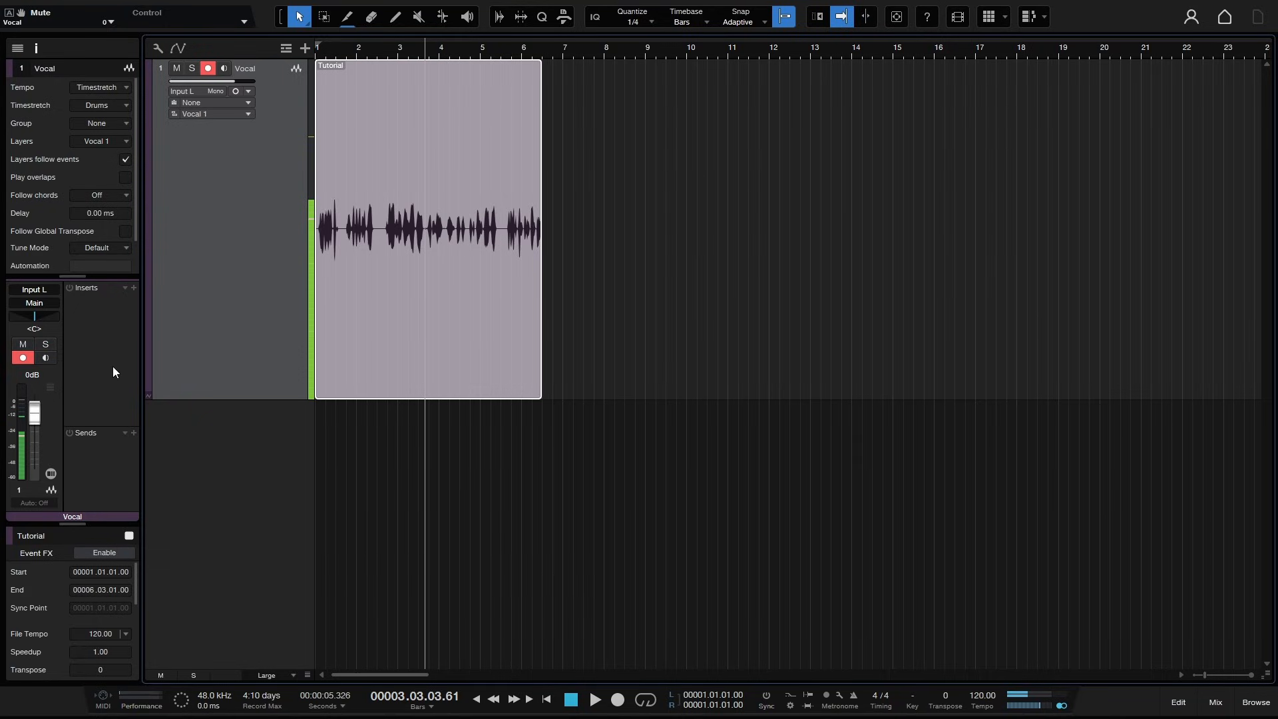
- Open the Vocal channel's input and output selectors and close them without choosing
left_click(35, 291)
left_click(186, 449)
left_click(26, 306)
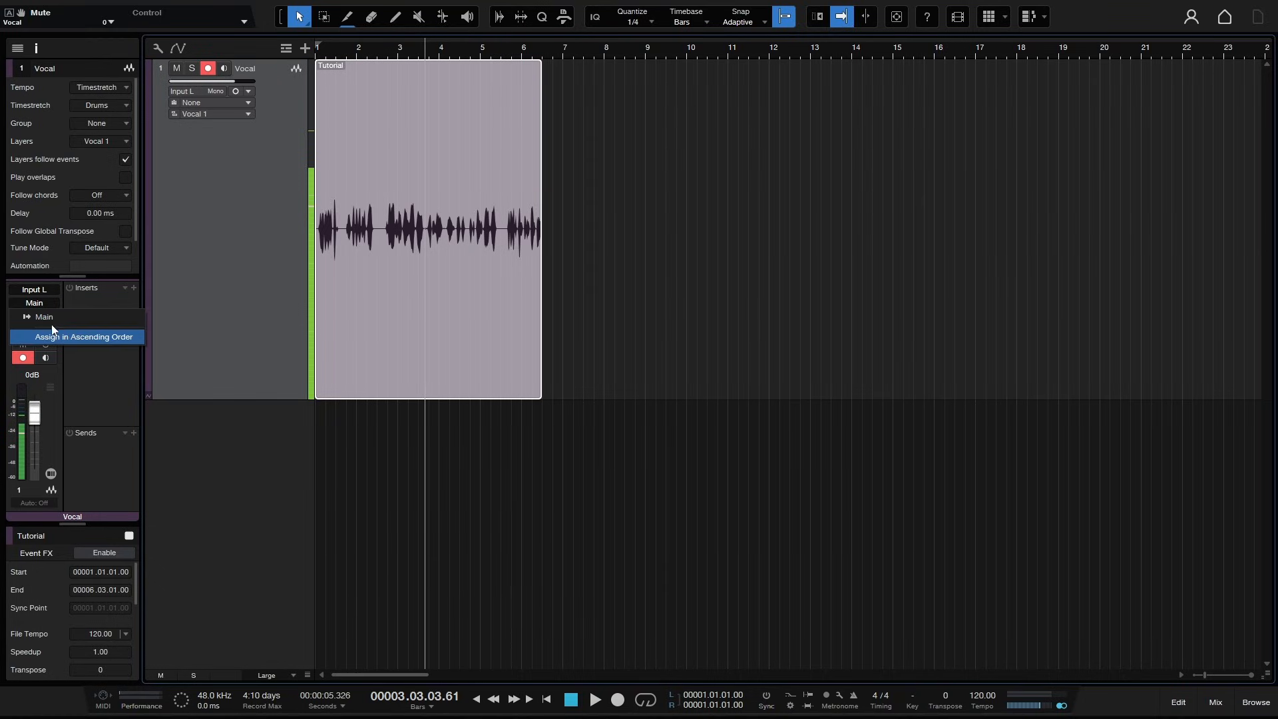
left_click(178, 313)
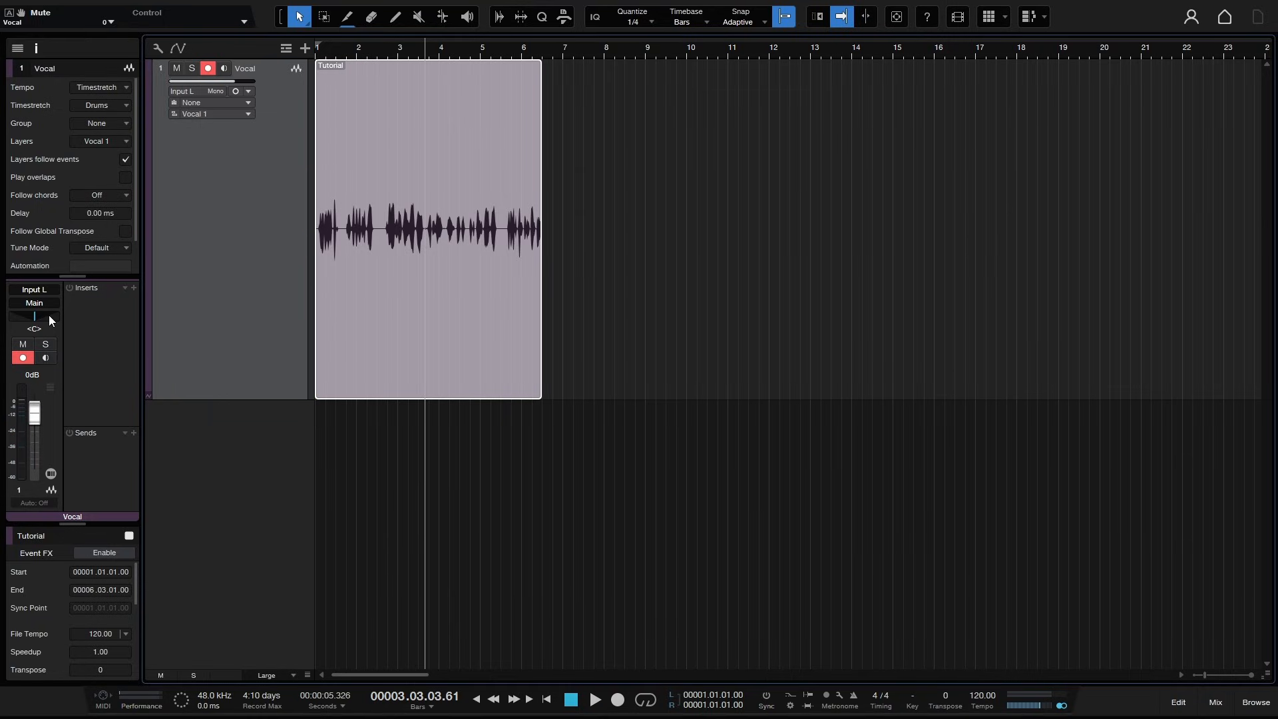
- Enlarge the inspector's track settings section to reveal the Parameter row, then reselect the Tutorial event
left_click_drag(71, 276, 64, 331)
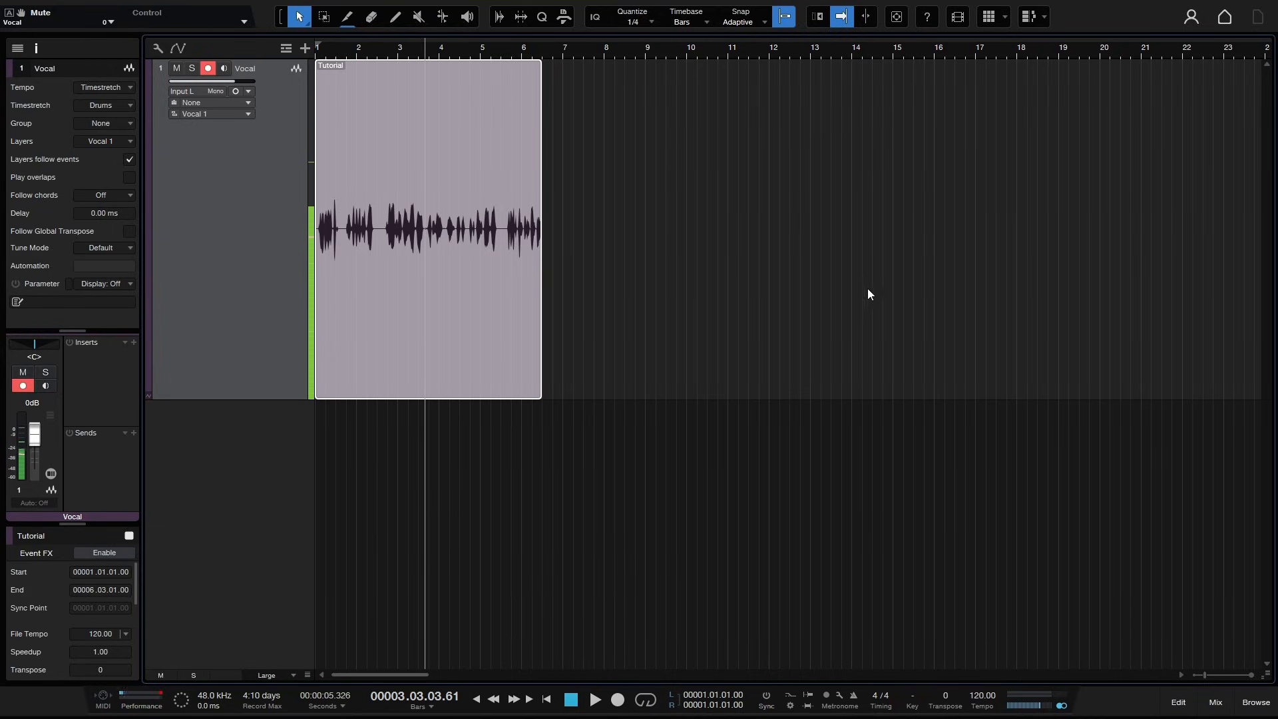
left_click(675, 314)
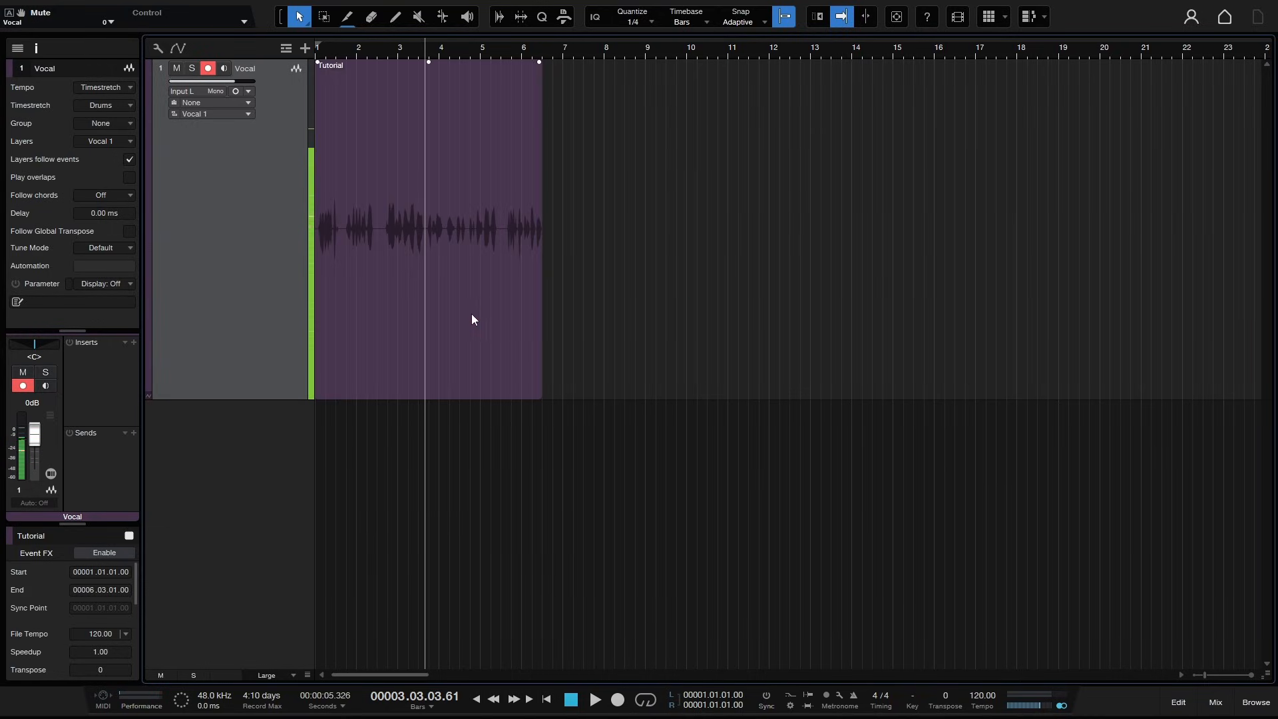
left_click(470, 314)
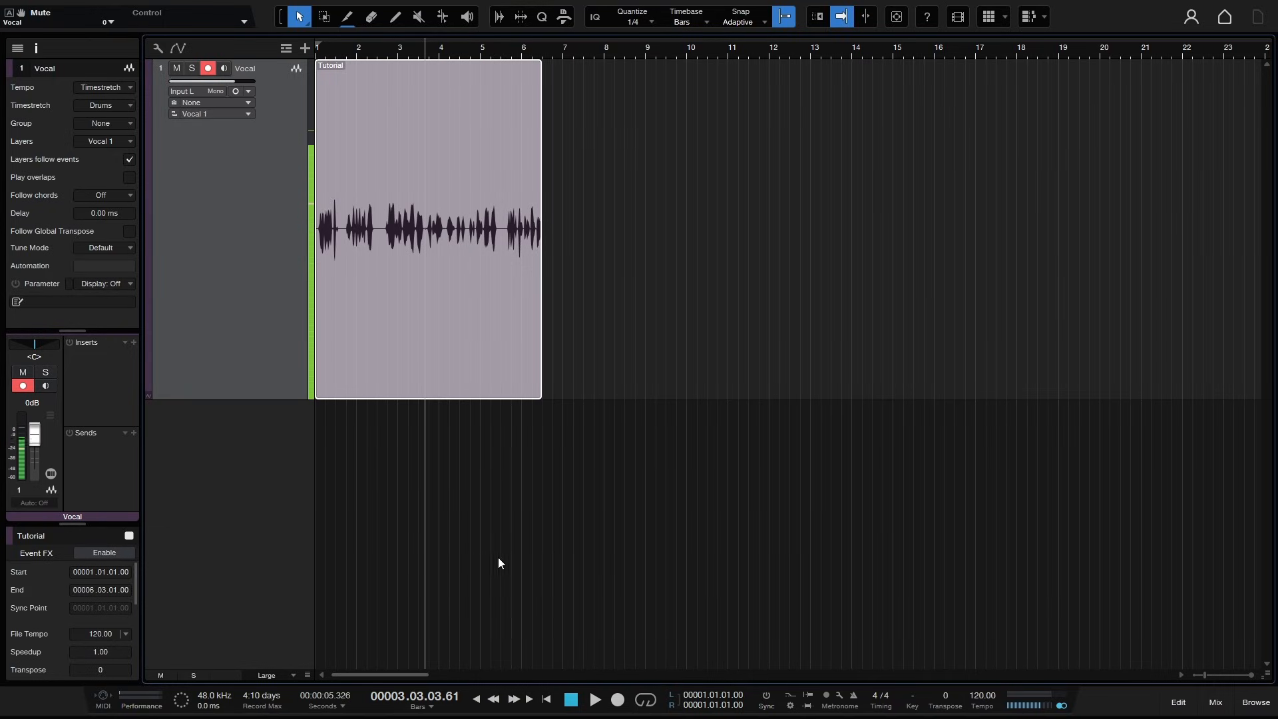
- Switch the track's Tempo mode to Don't follow and back to Timestretch
left_click(129, 87)
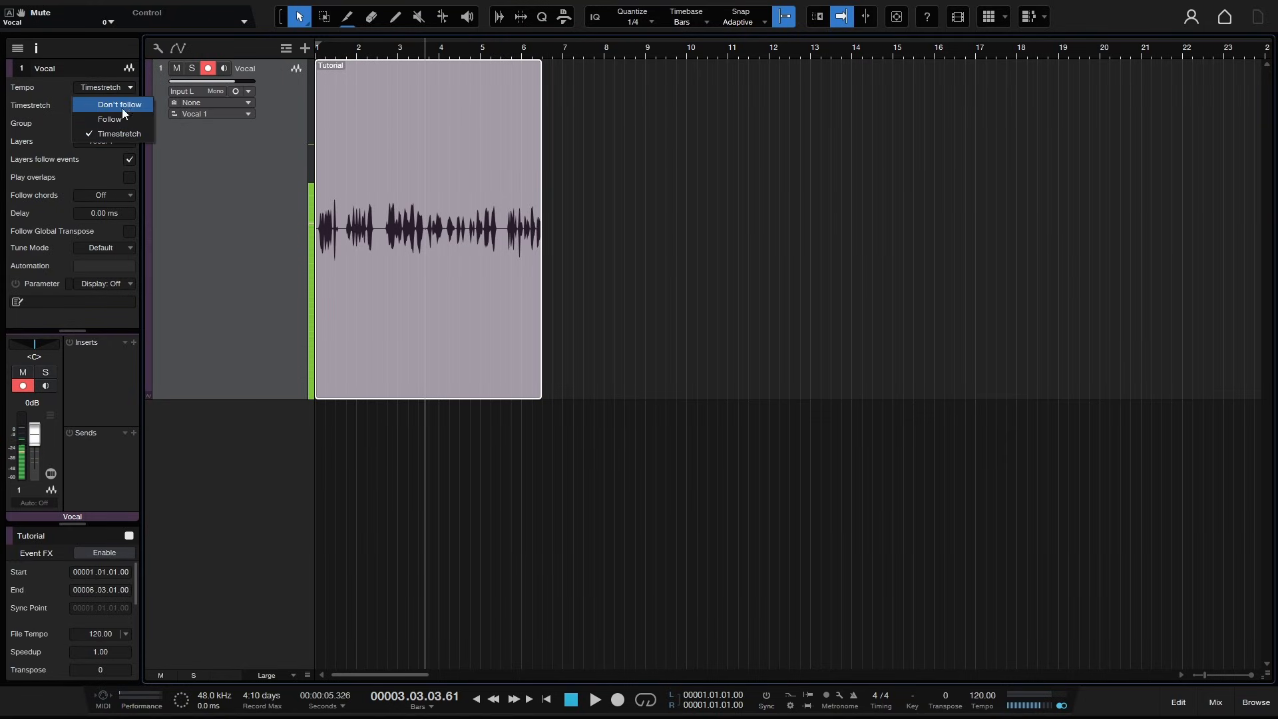
left_click(123, 106)
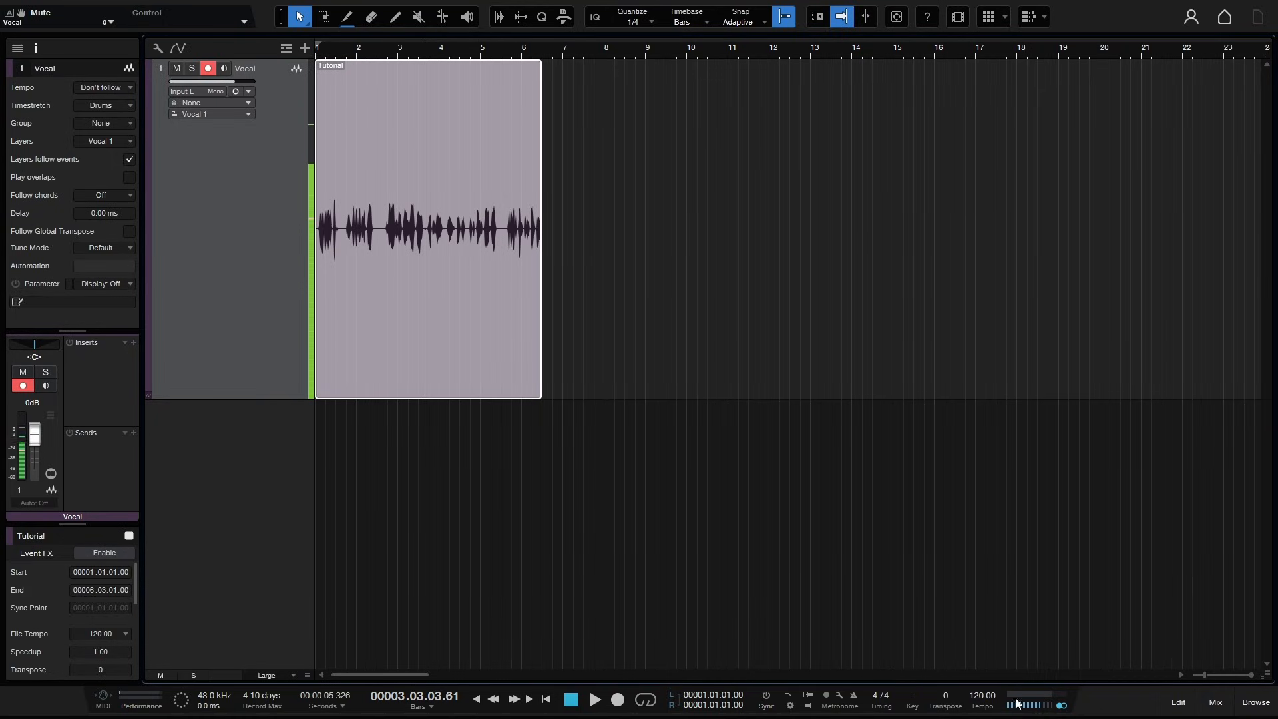
left_click(120, 88)
left_click(114, 133)
- Set the track's Timestretch mode to Tape - Resampler
left_click(130, 105)
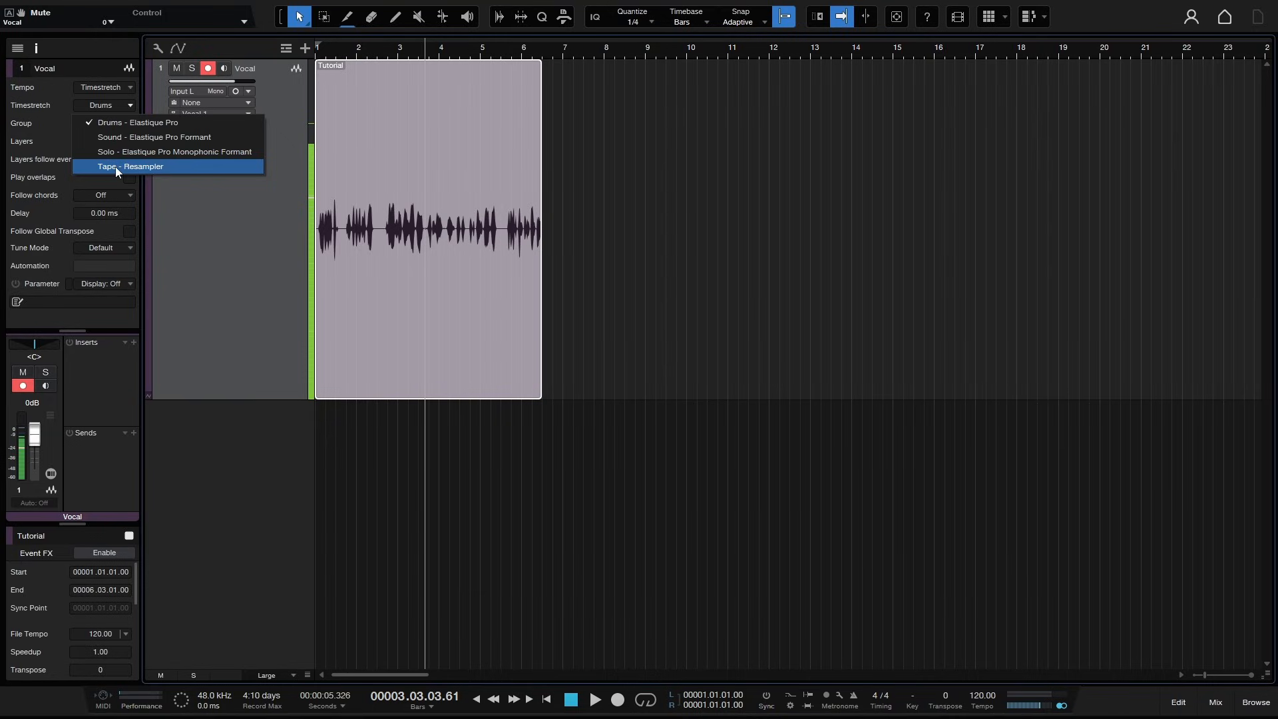
left_click(158, 168)
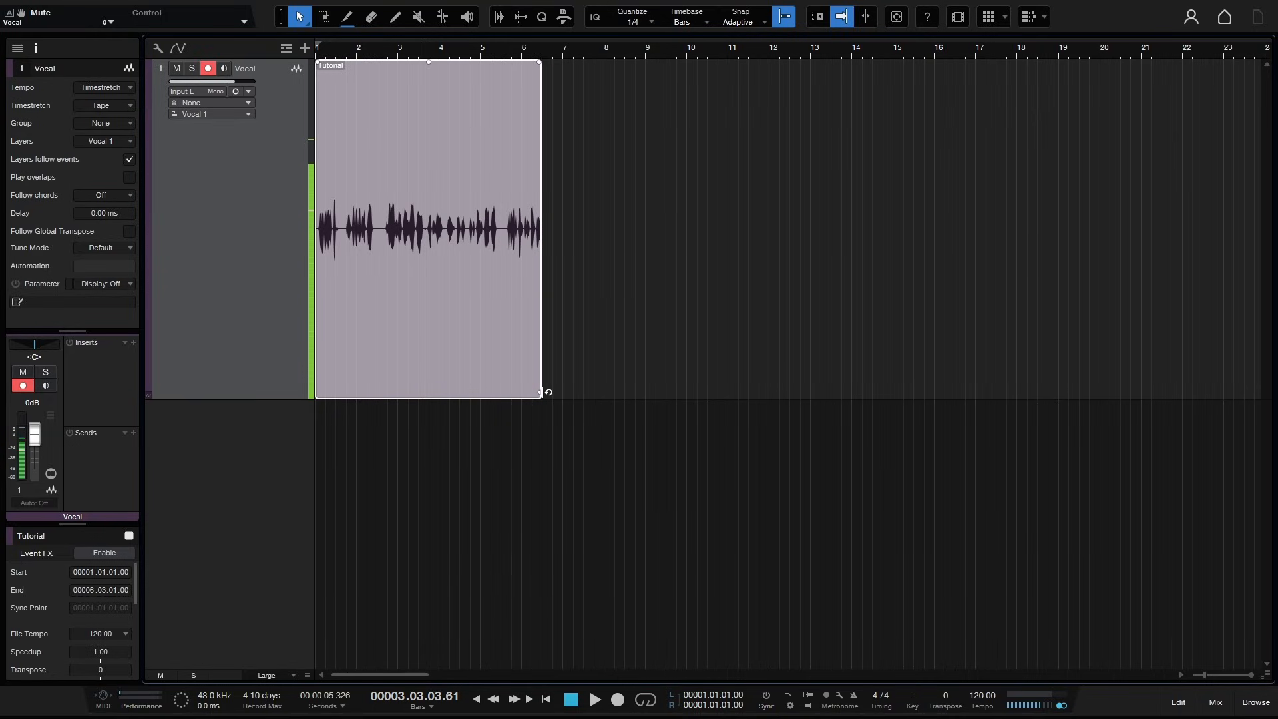
- Stretch the Tutorial event to end at about bar 22 and play it back briefly
mouse_move(542, 393)
left_mouse_down()
mouse_move(945, 390)
mouse_move(543, 392)
left_mouse_up()
left_click_drag(539, 392, 1192, 393)
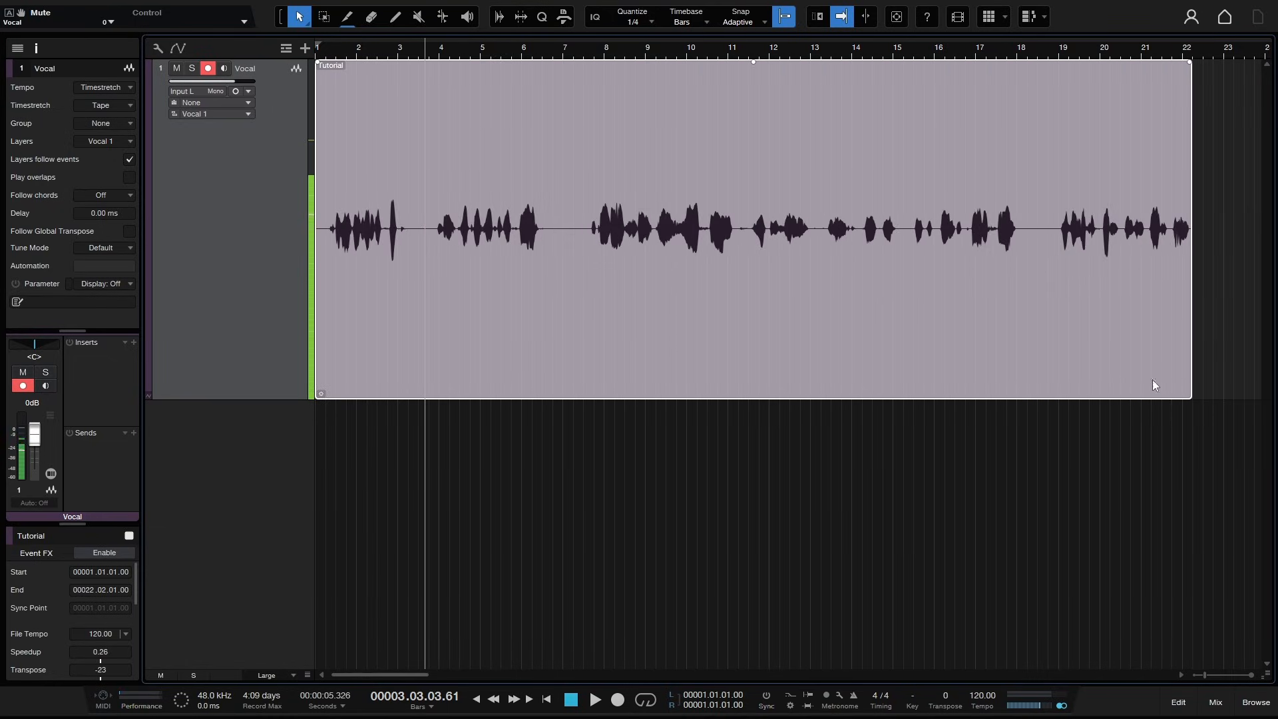
key("space")
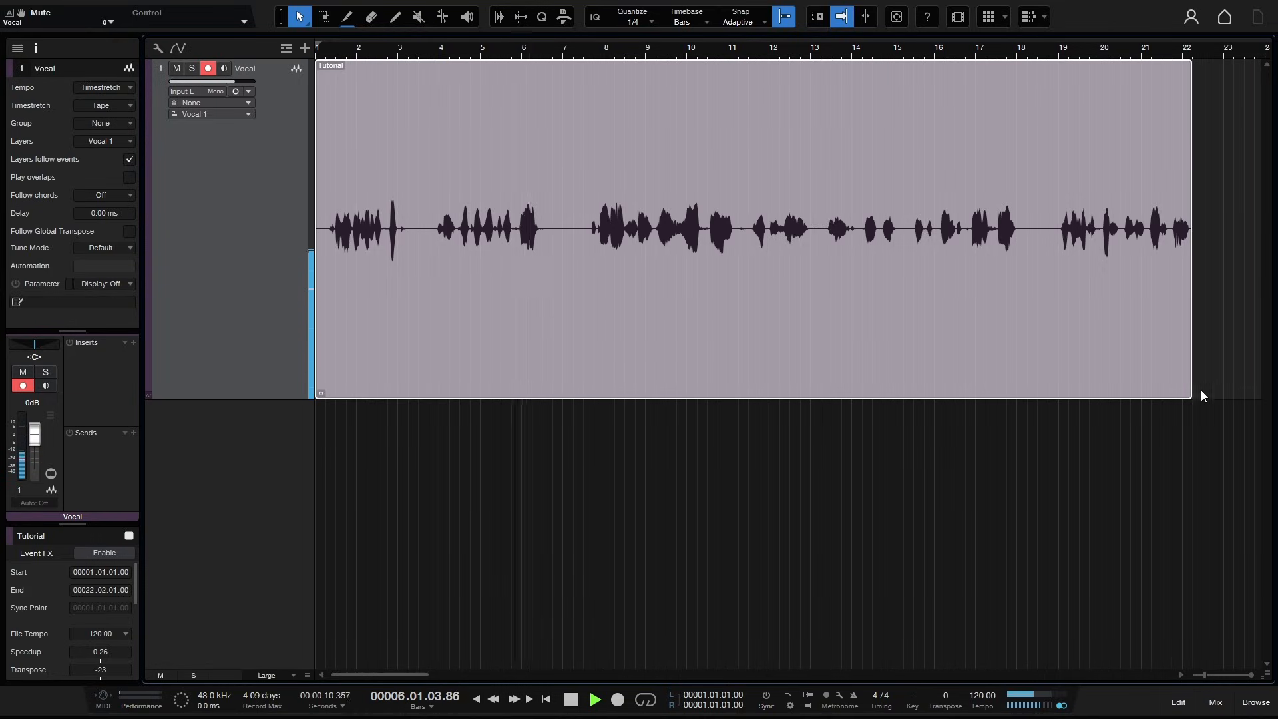
key("space")
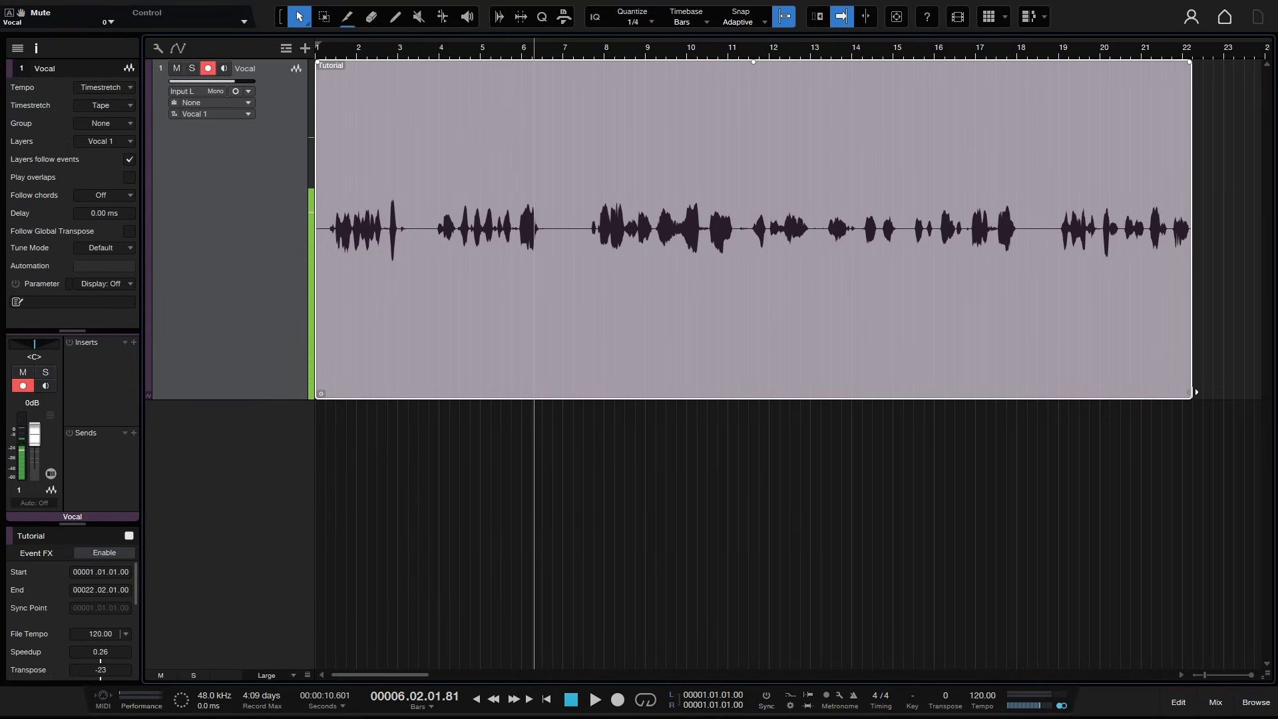
- Shrink the Tutorial event to end at about bar 3 and play it from bar 1 beat 4
left_click_drag(1192, 392, 417, 373)
left_click(346, 50)
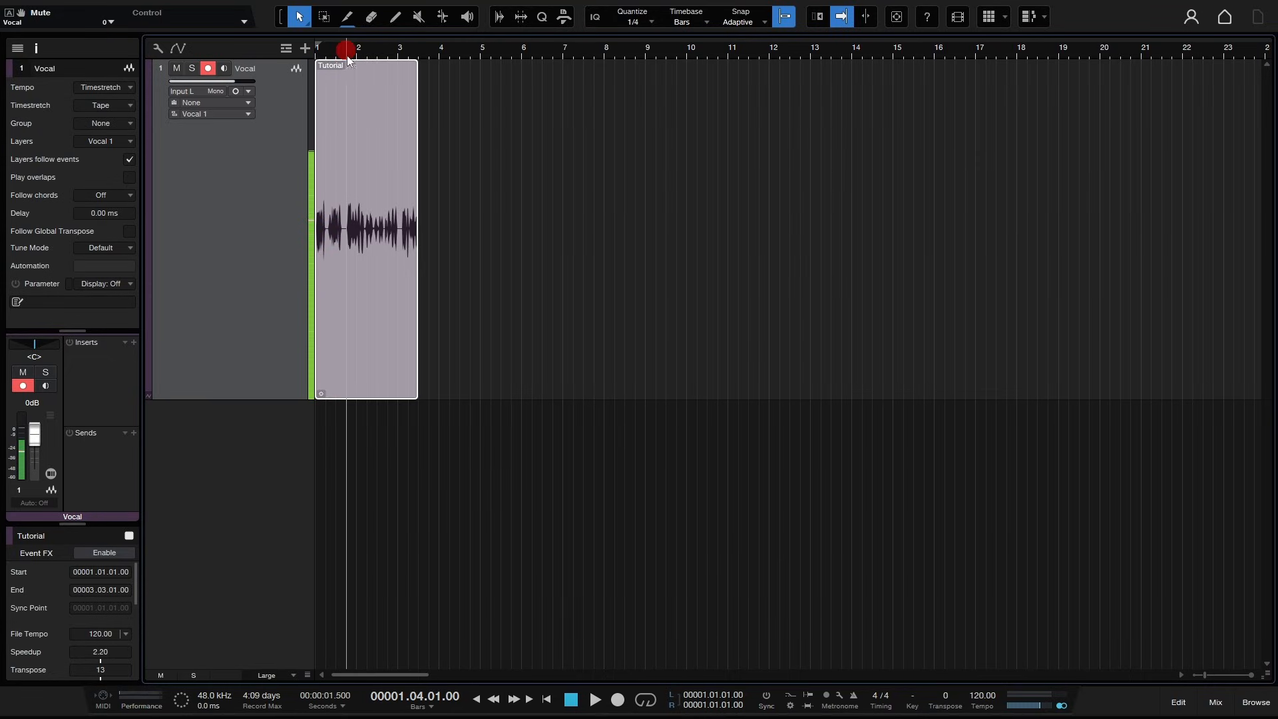
key("space")
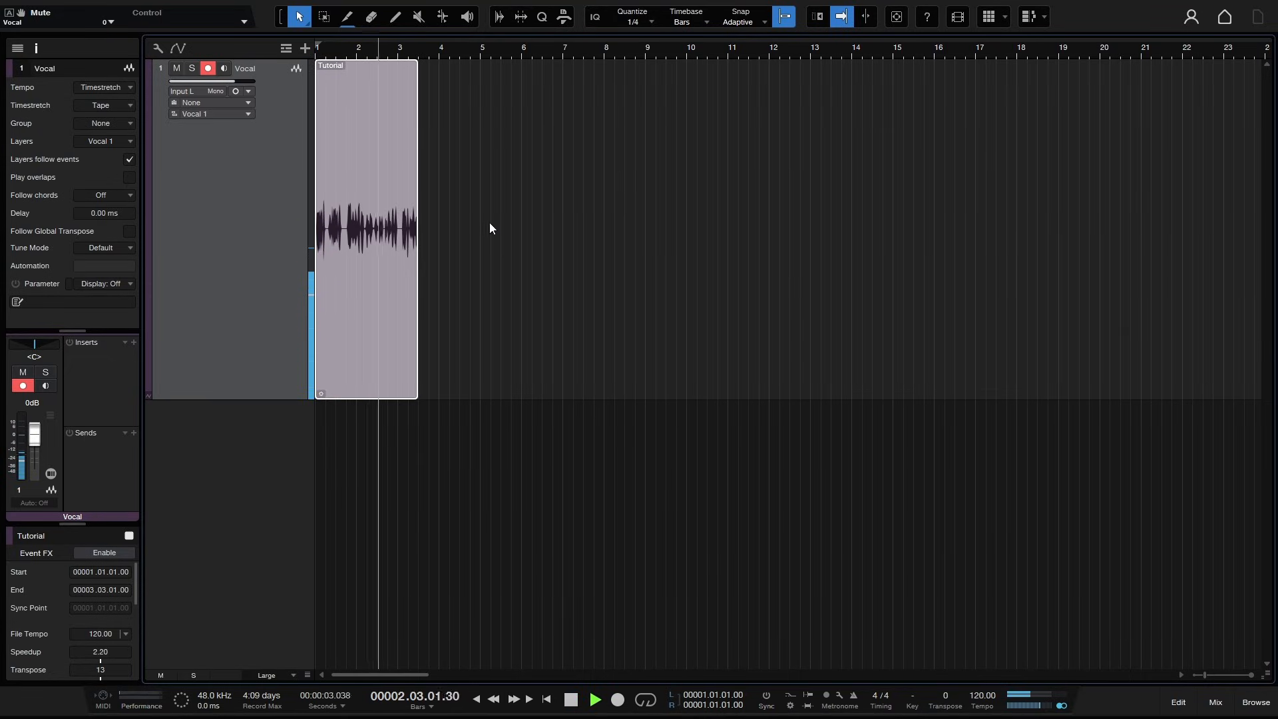
key("space")
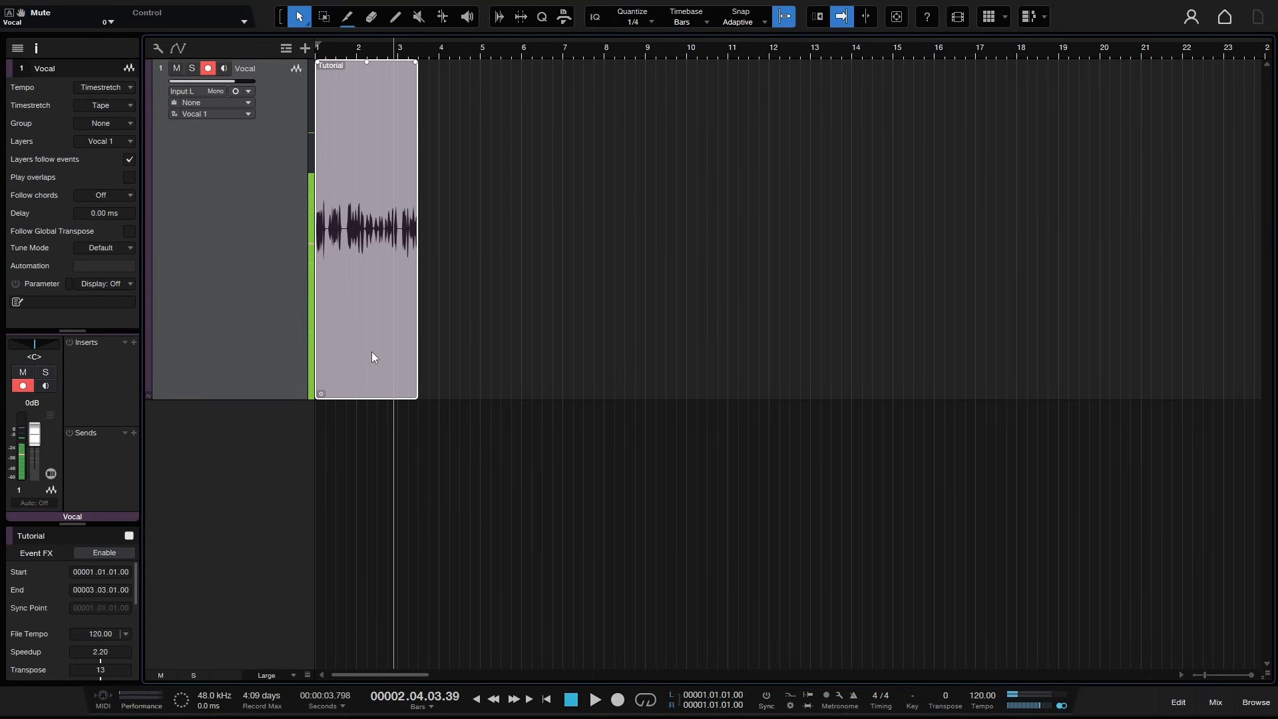
- Undo both event stretches and set the Timestretch mode back to Drums - Elastique Pro
key("ctrl+z")
key("ctrl+z")
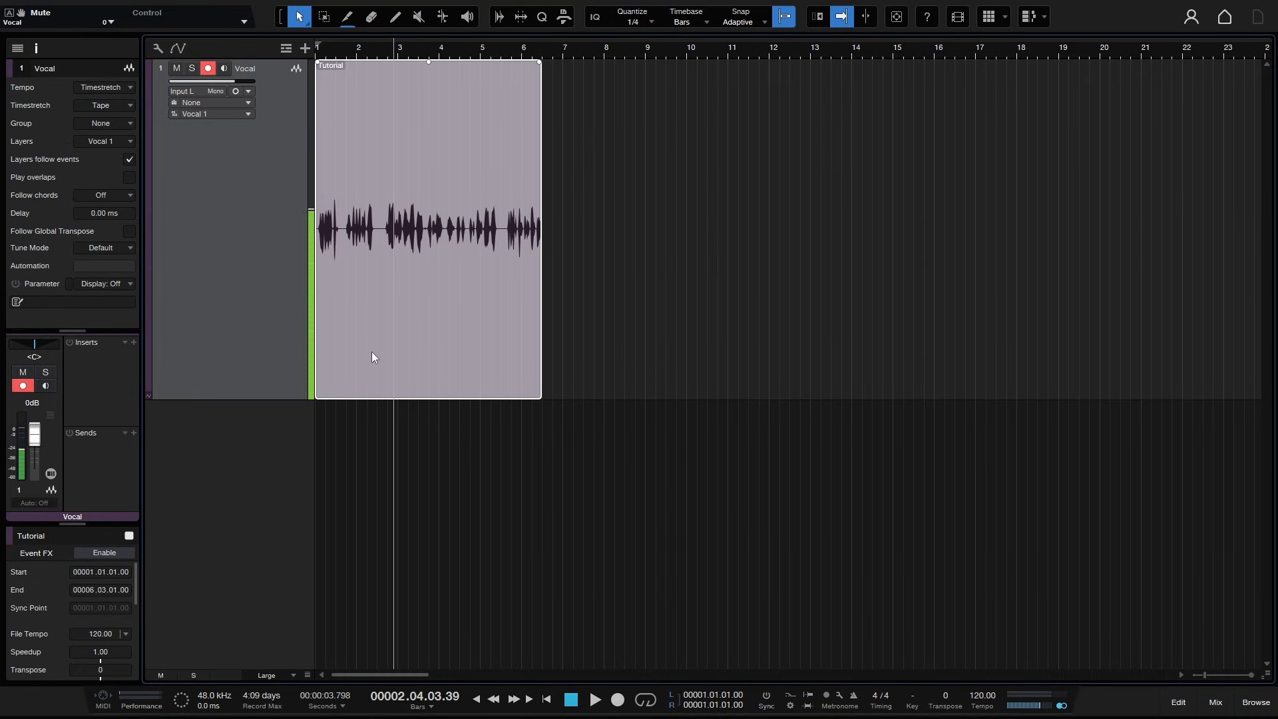
left_click(125, 105)
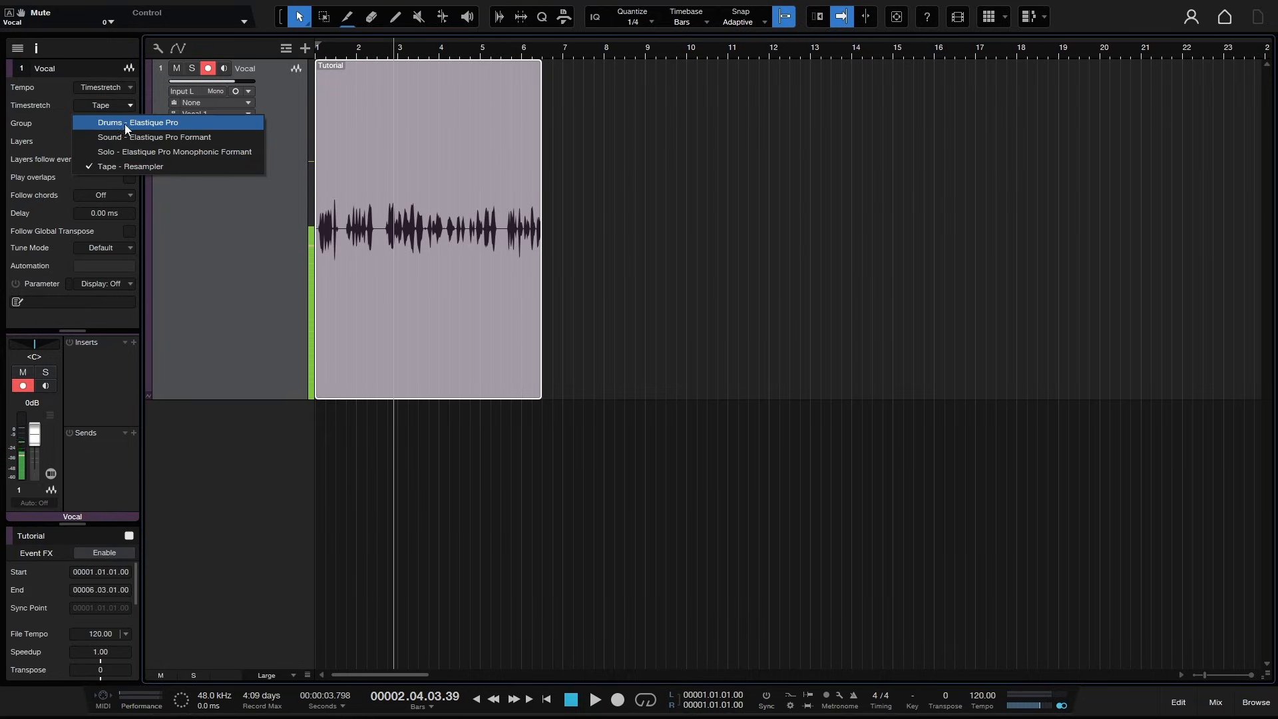
left_click(125, 124)
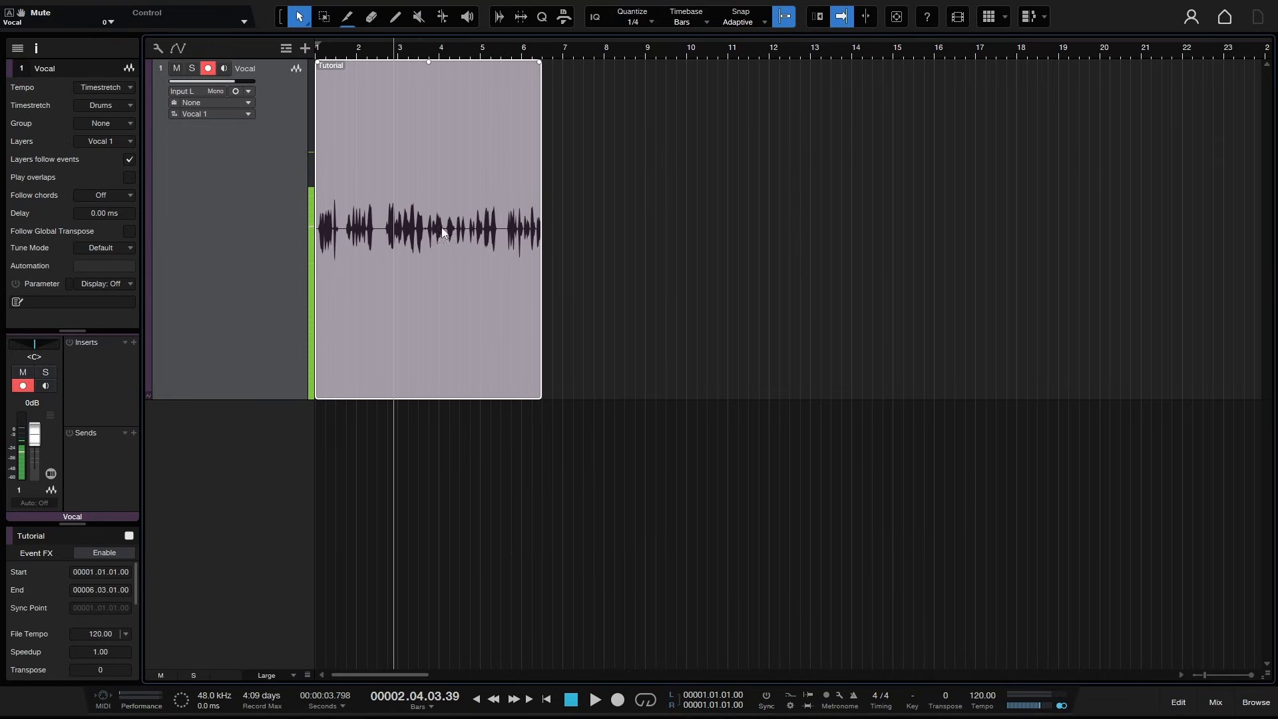
- Toggle Follow Global Transpose on and off
left_click(129, 231)
left_click(128, 231)
- Open the track list and expand the Vocal track's Envelopes to show its Volume and Pan L/R lanes
left_click(17, 48)
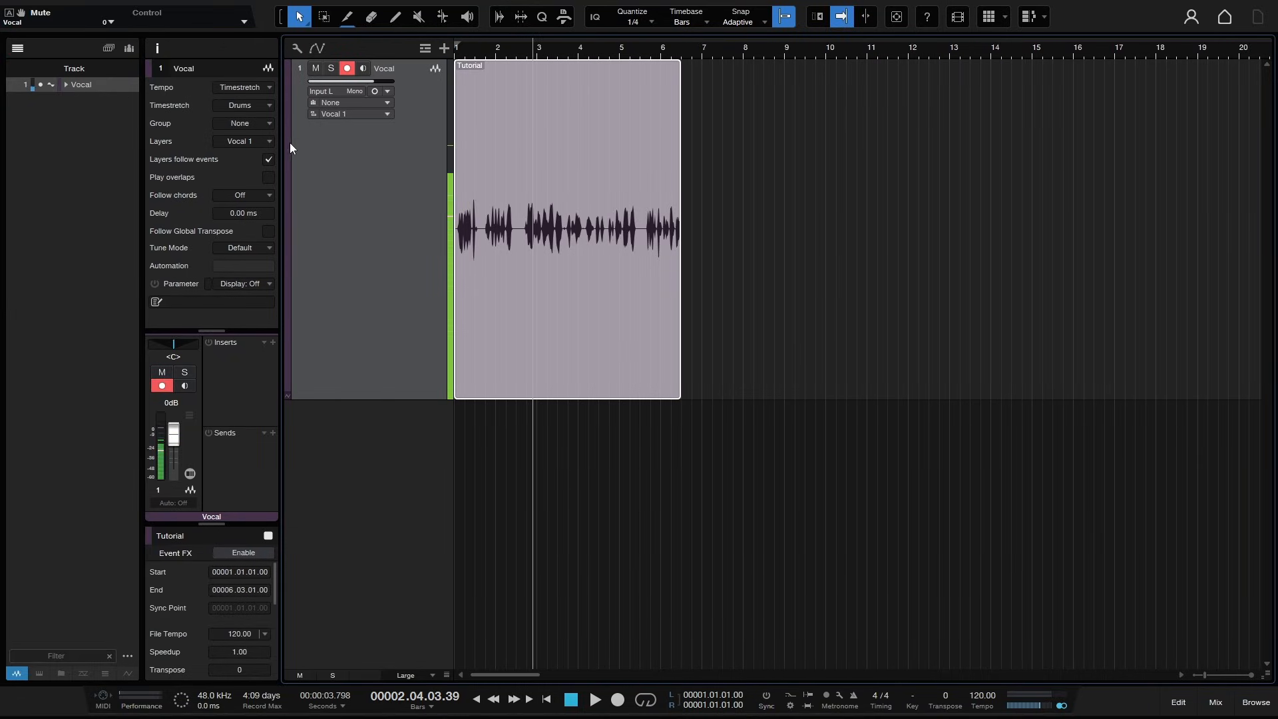
left_click(66, 86)
left_click(74, 100)
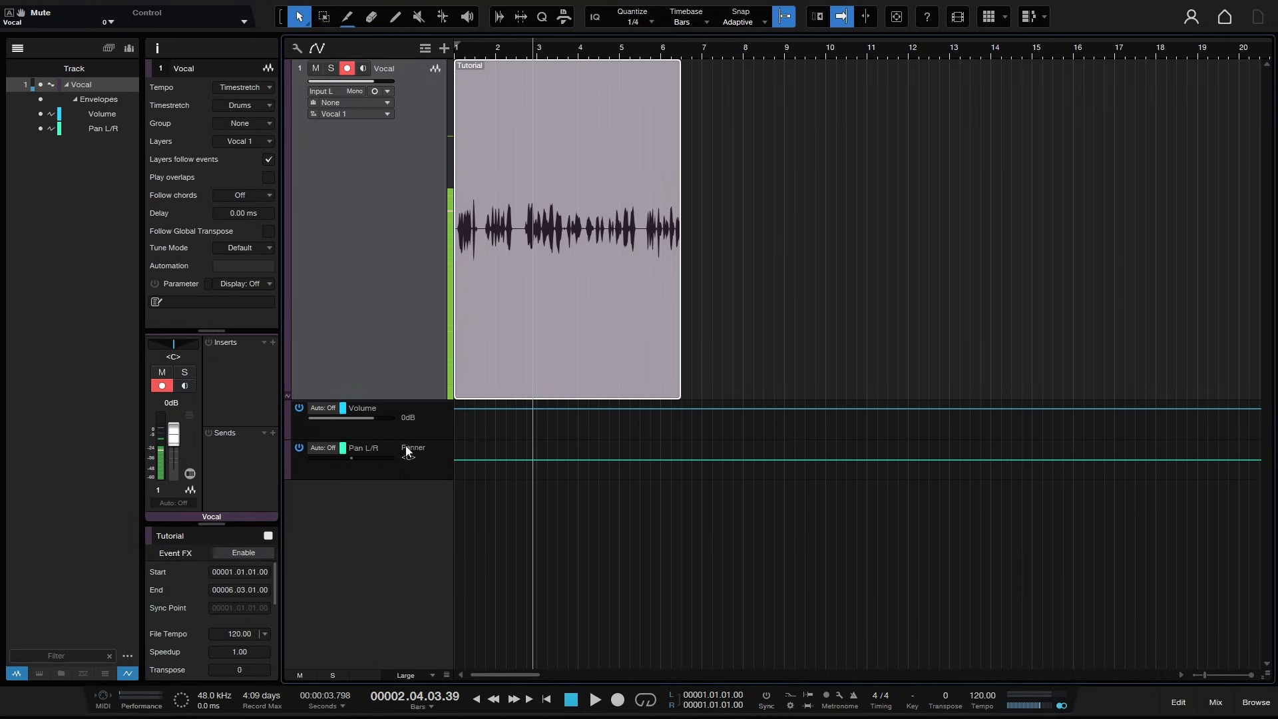
left_click(75, 99)
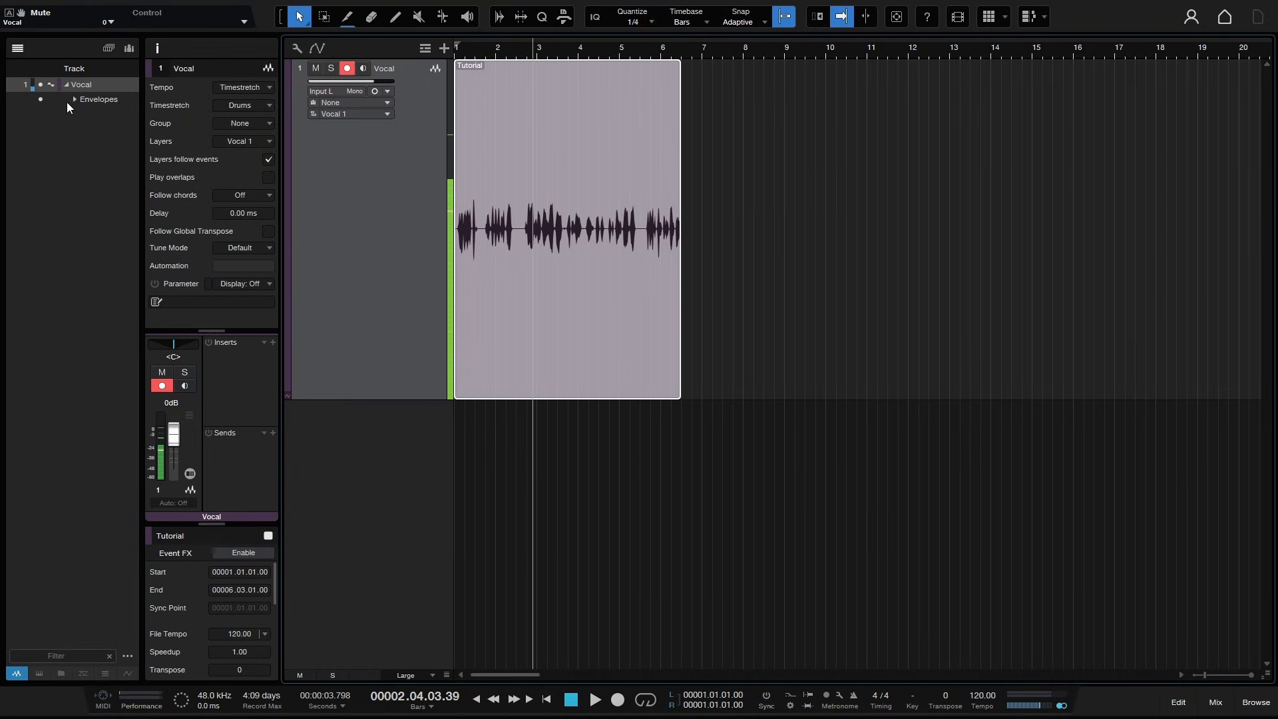
left_click(75, 100)
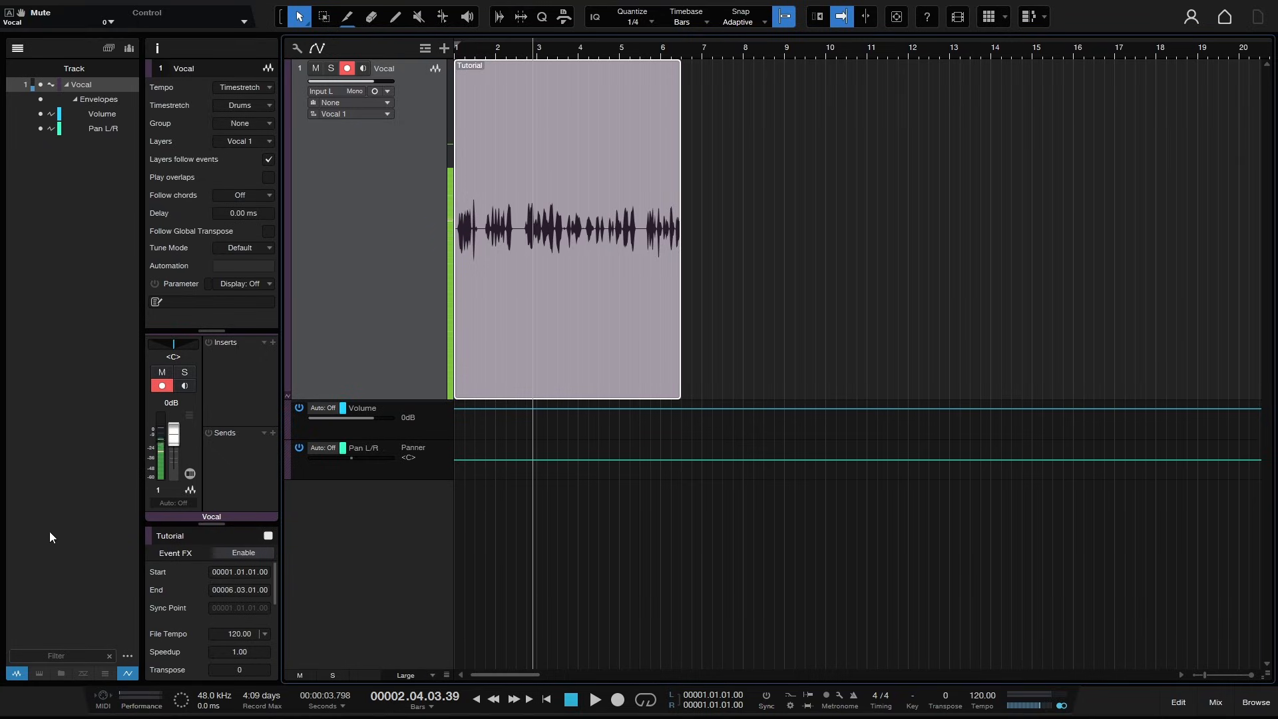
- Toggle visibility of the Volume, Pan L/R, Envelopes and Vocal entries, then collapse the Vocal entry and close the track list
left_click(40, 114)
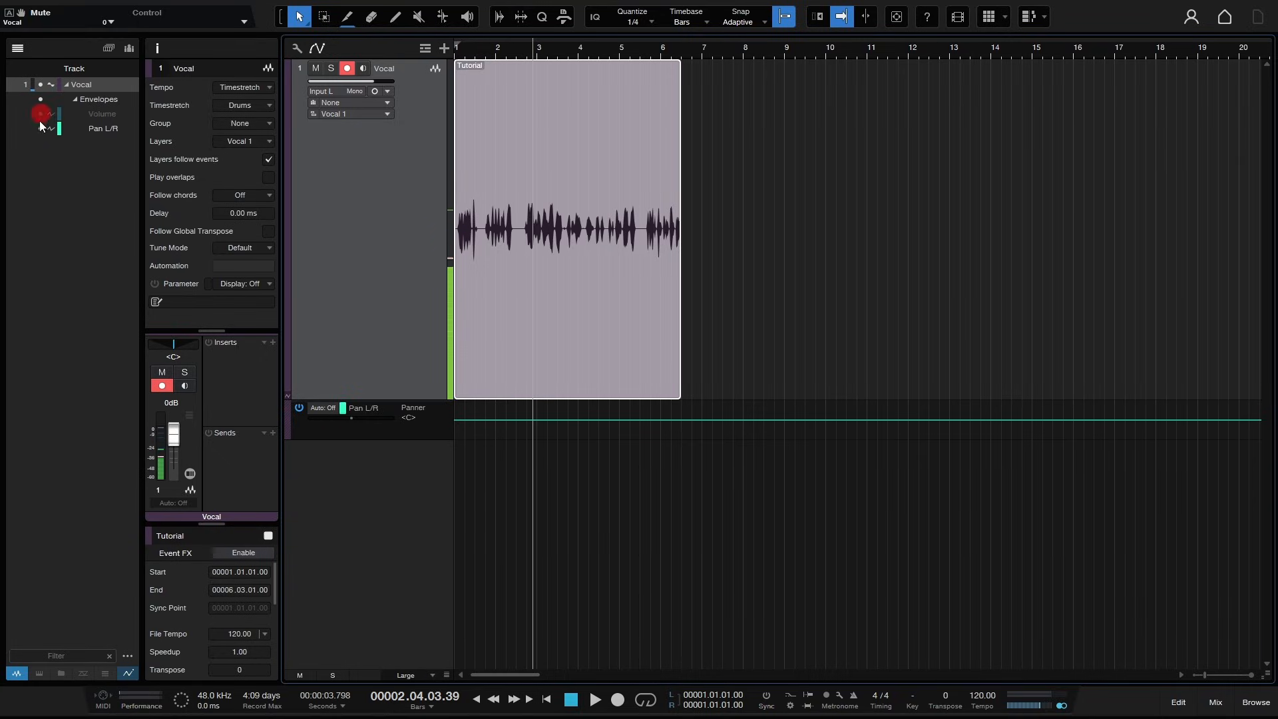
left_click(39, 127)
left_click(38, 126)
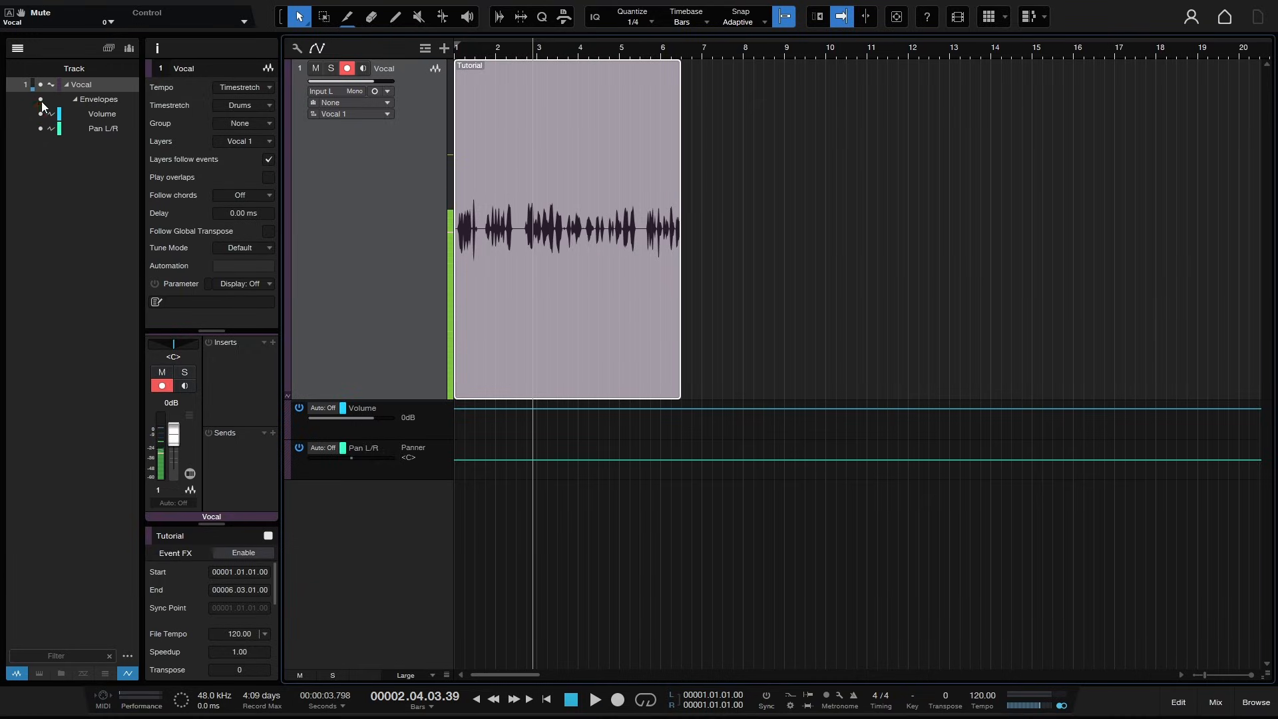
left_click(39, 97)
left_click(40, 97)
left_click(40, 84)
left_click(39, 84)
left_click(63, 85)
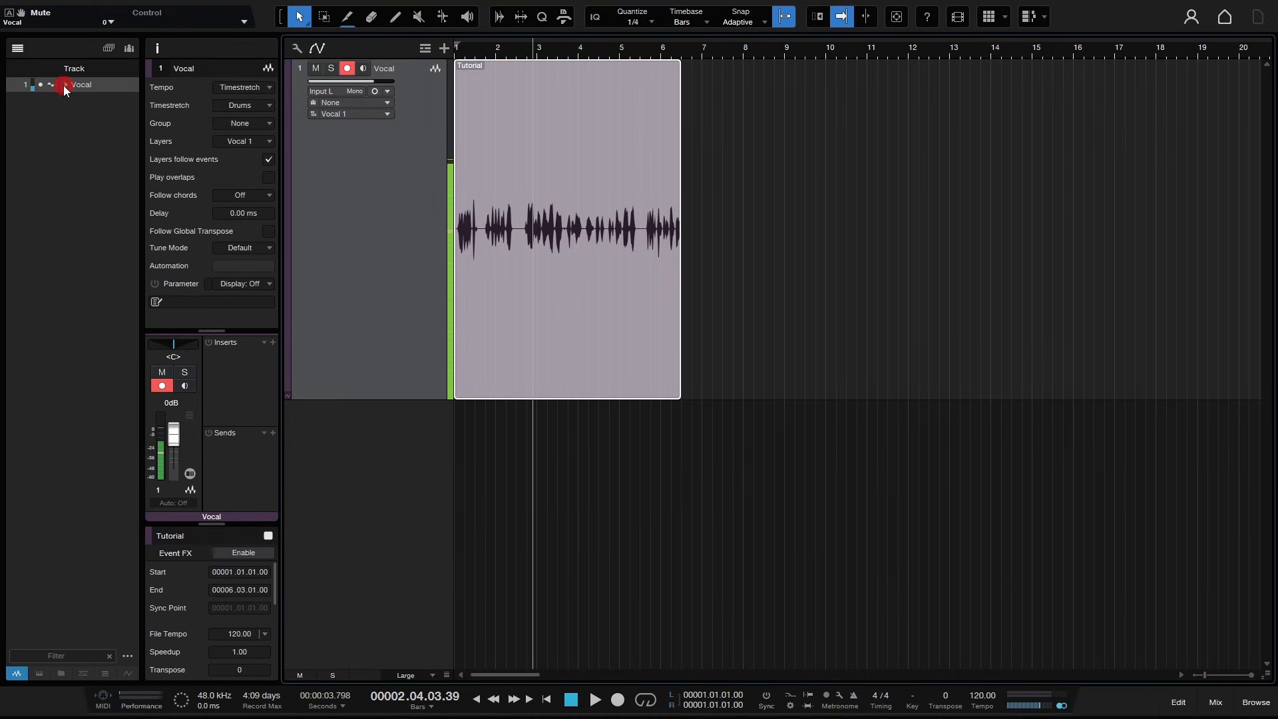
left_click(18, 48)
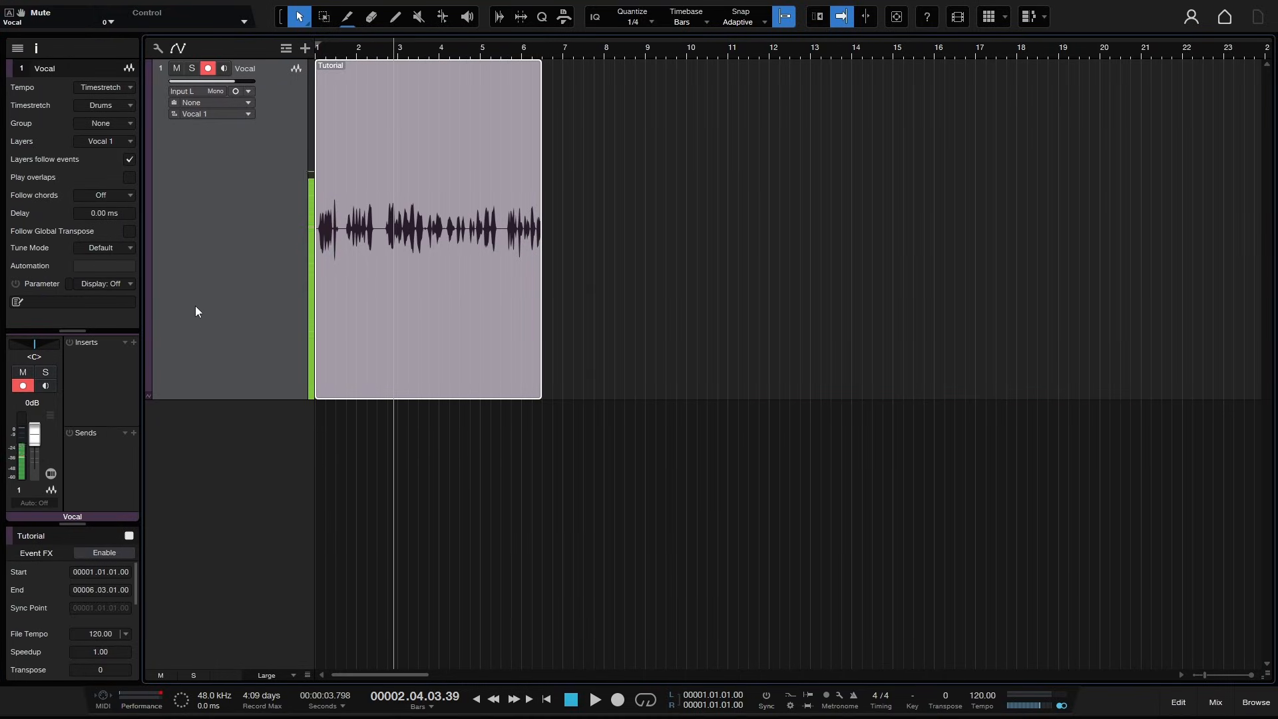
- Reduce the Vocal track's height and close the Inspector
left_click_drag(215, 399, 231, 198)
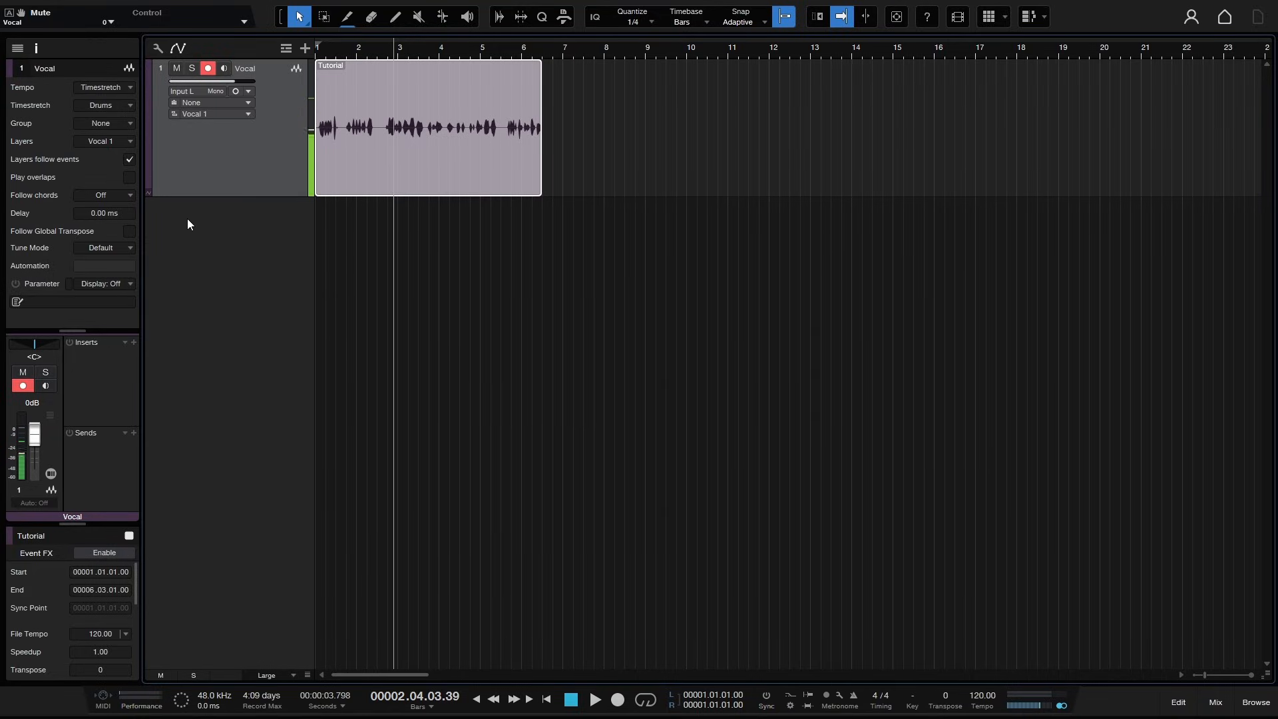
left_click(36, 46)
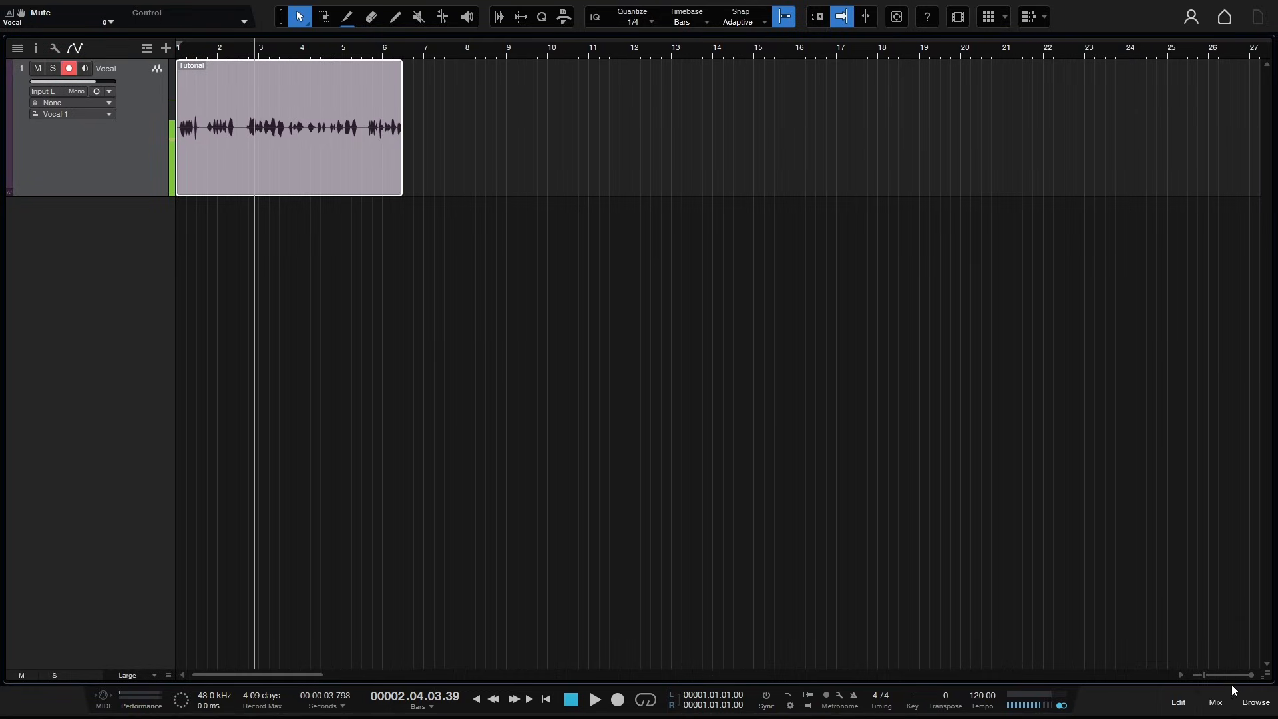
- Open the Browser's Instruments tab and expand and collapse the PreSonus and u-he vendor folders
left_click(1269, 710)
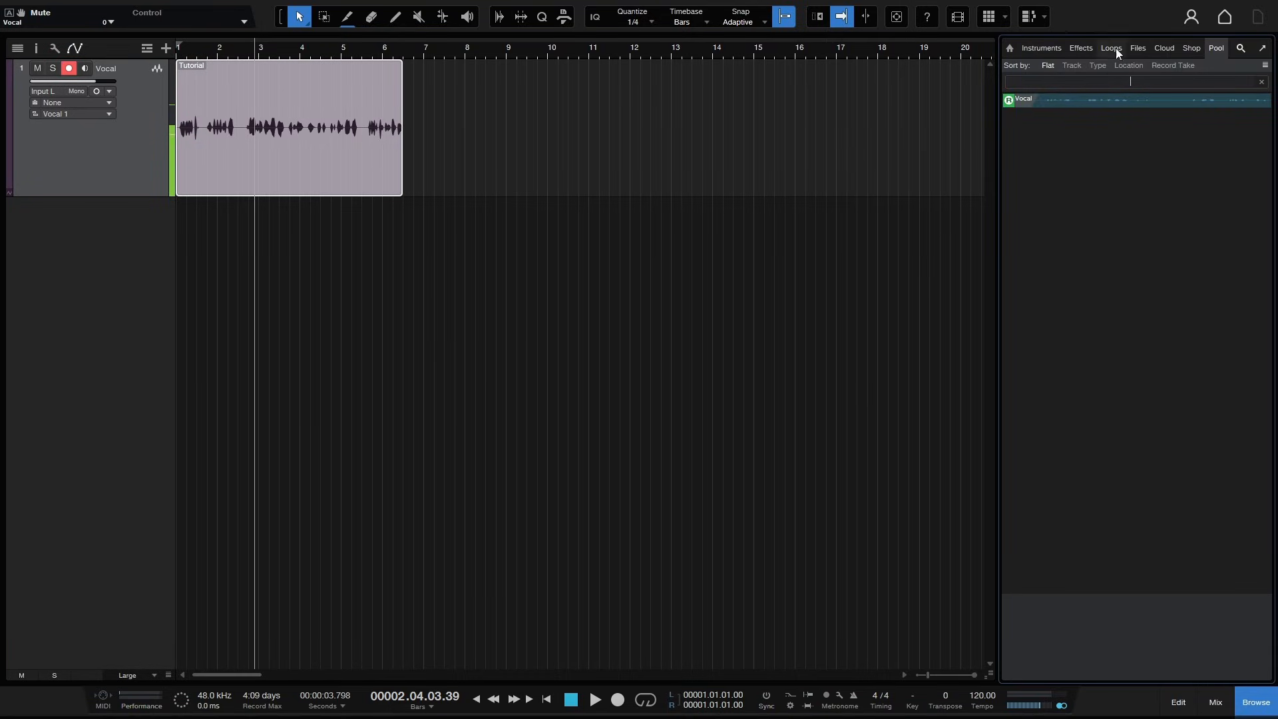
left_click(1041, 48)
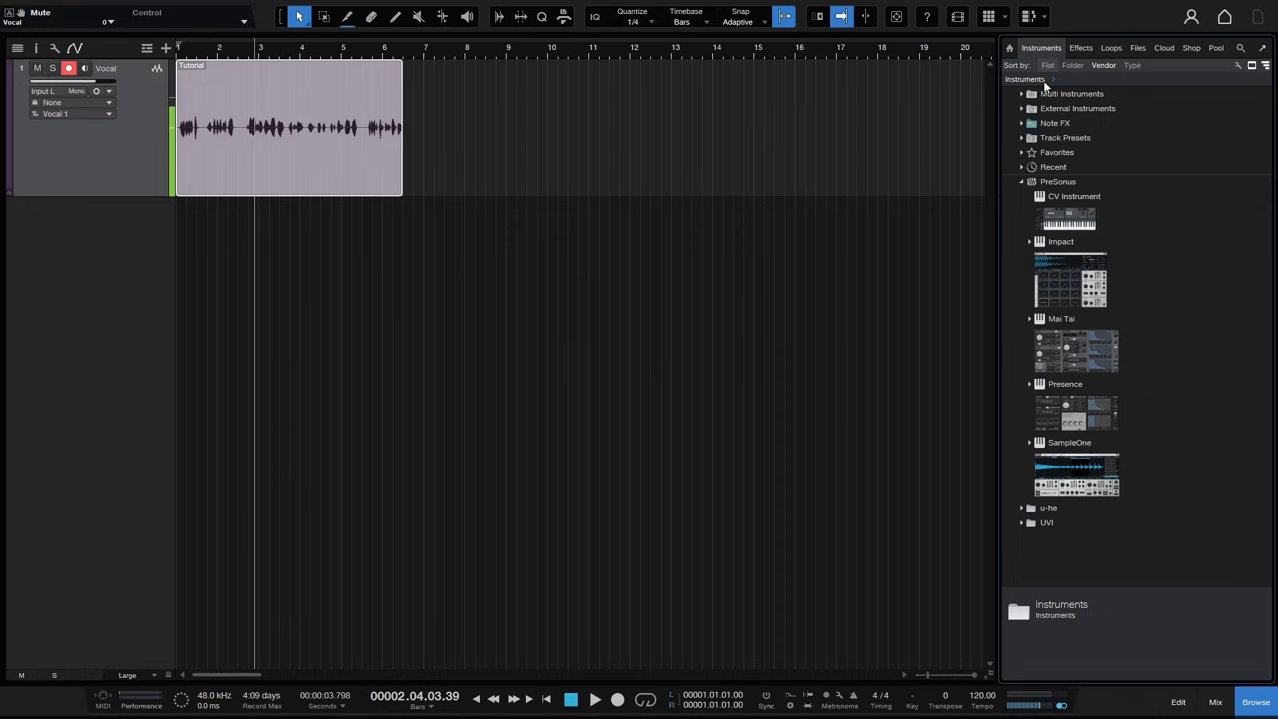
left_click(1021, 182)
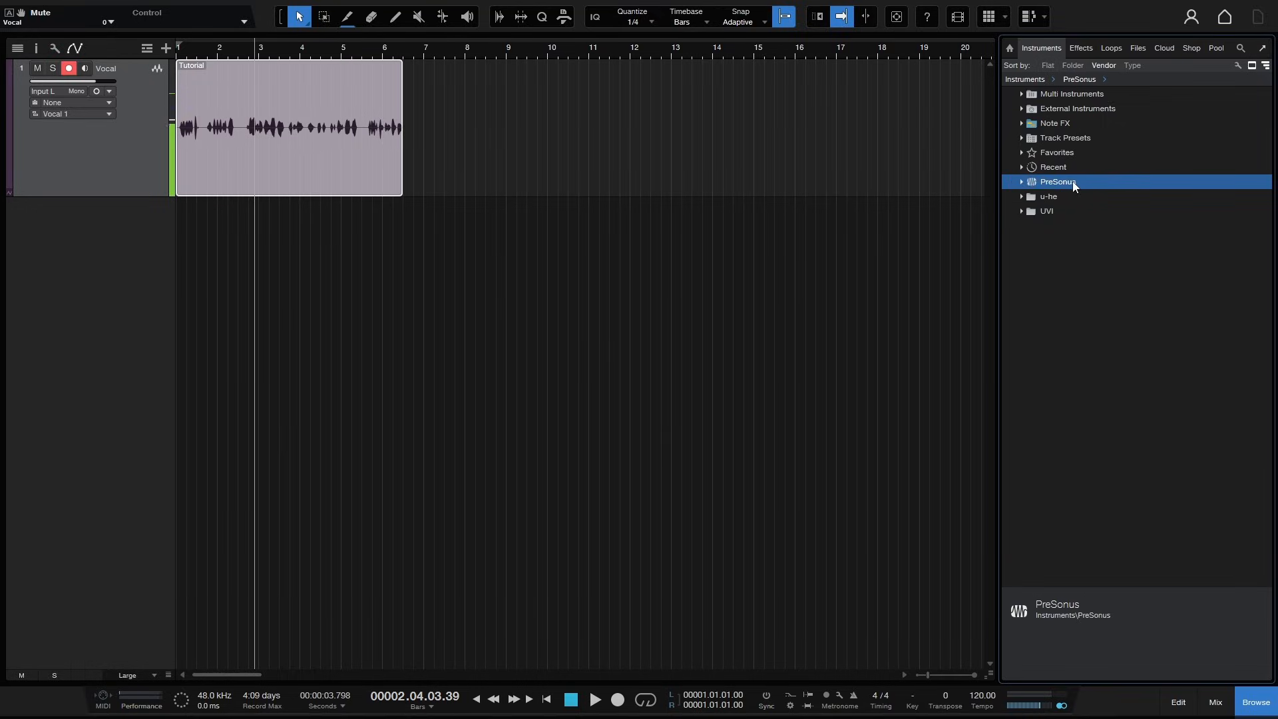
left_click(1021, 182)
left_click(1022, 182)
left_click(1020, 197)
left_click(1020, 197)
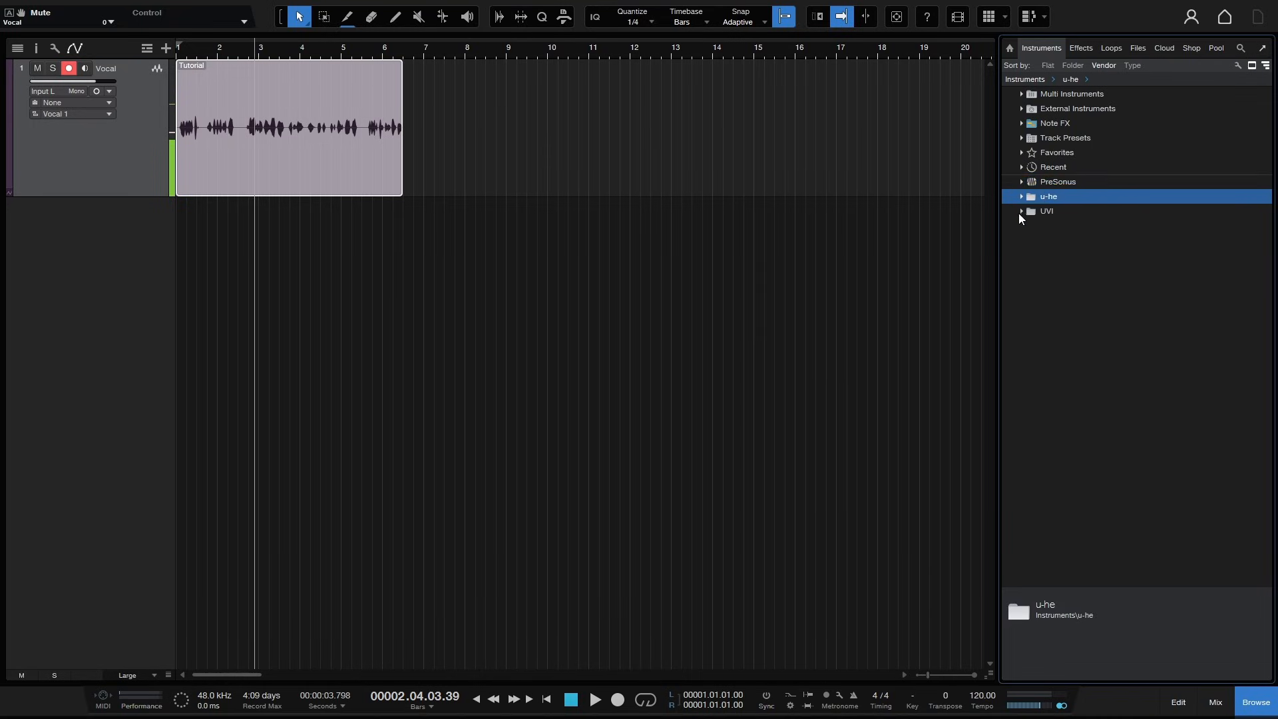
- Expand and collapse the UVI and PreSonus vendor folders in the Instruments browser, leaving PreSonus expanded
left_click(1020, 212)
left_click(1021, 211)
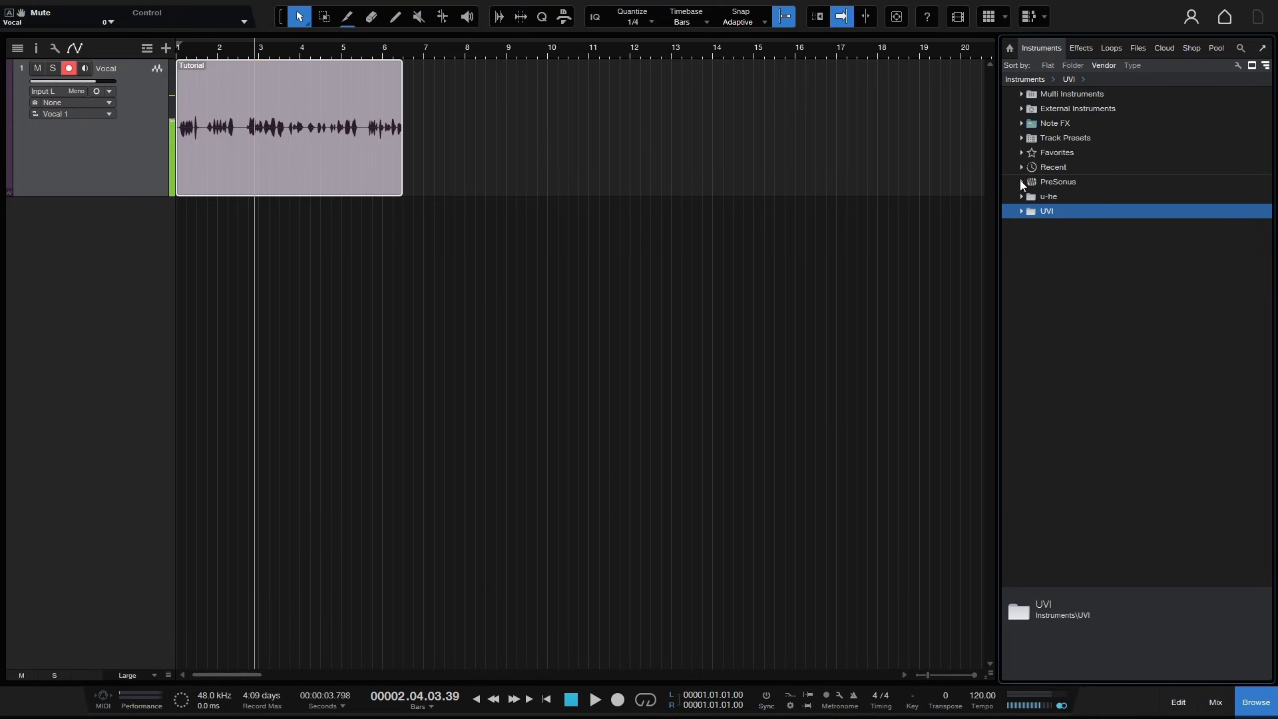
left_click(1022, 182)
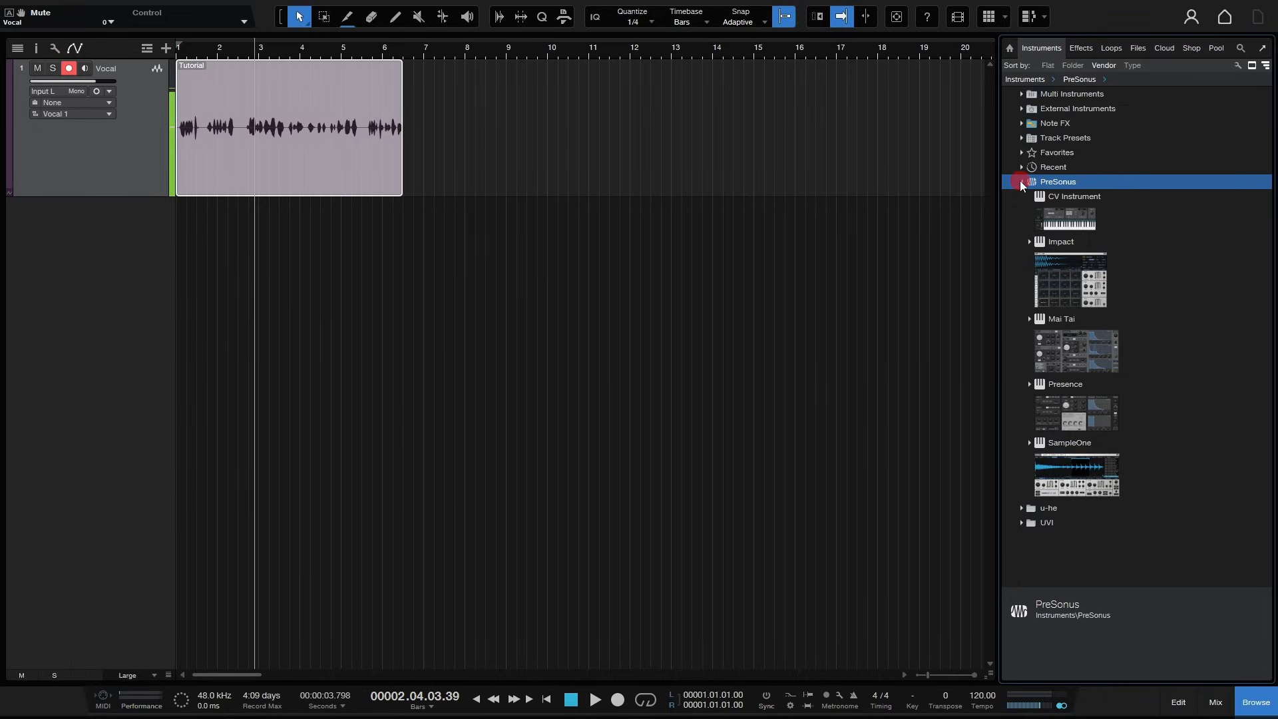
left_click(1021, 182)
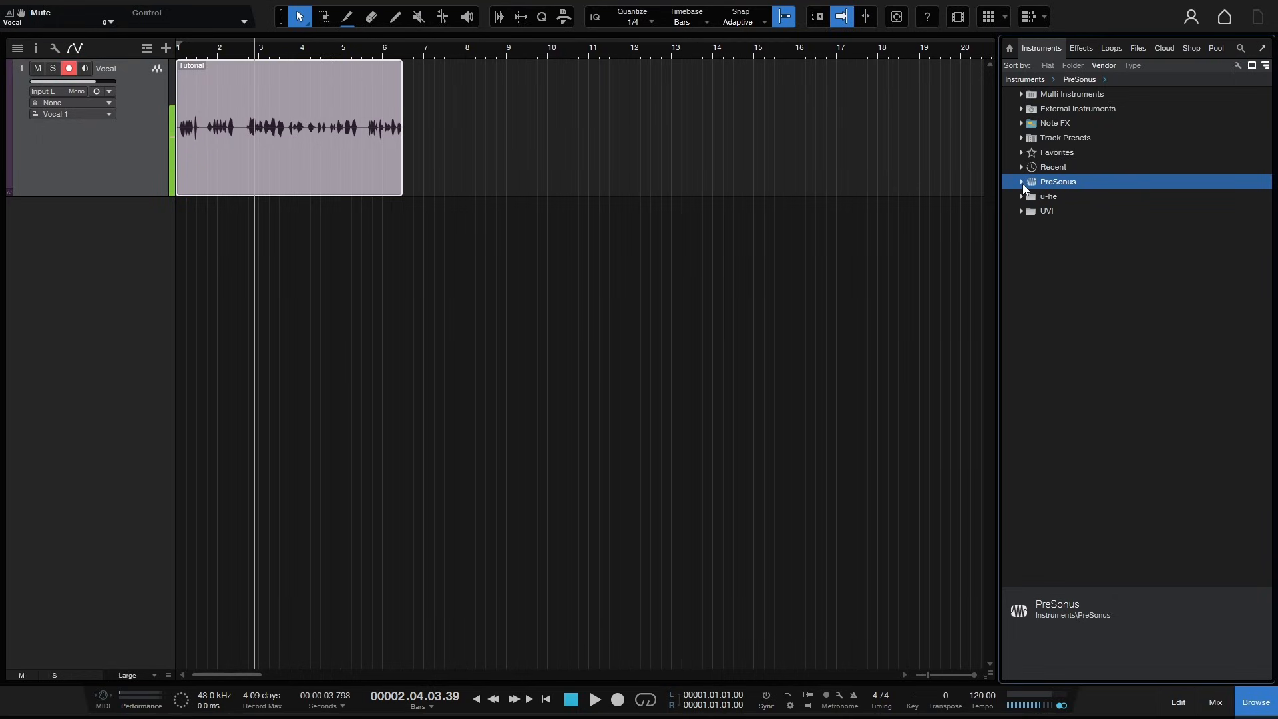
left_click(1023, 182)
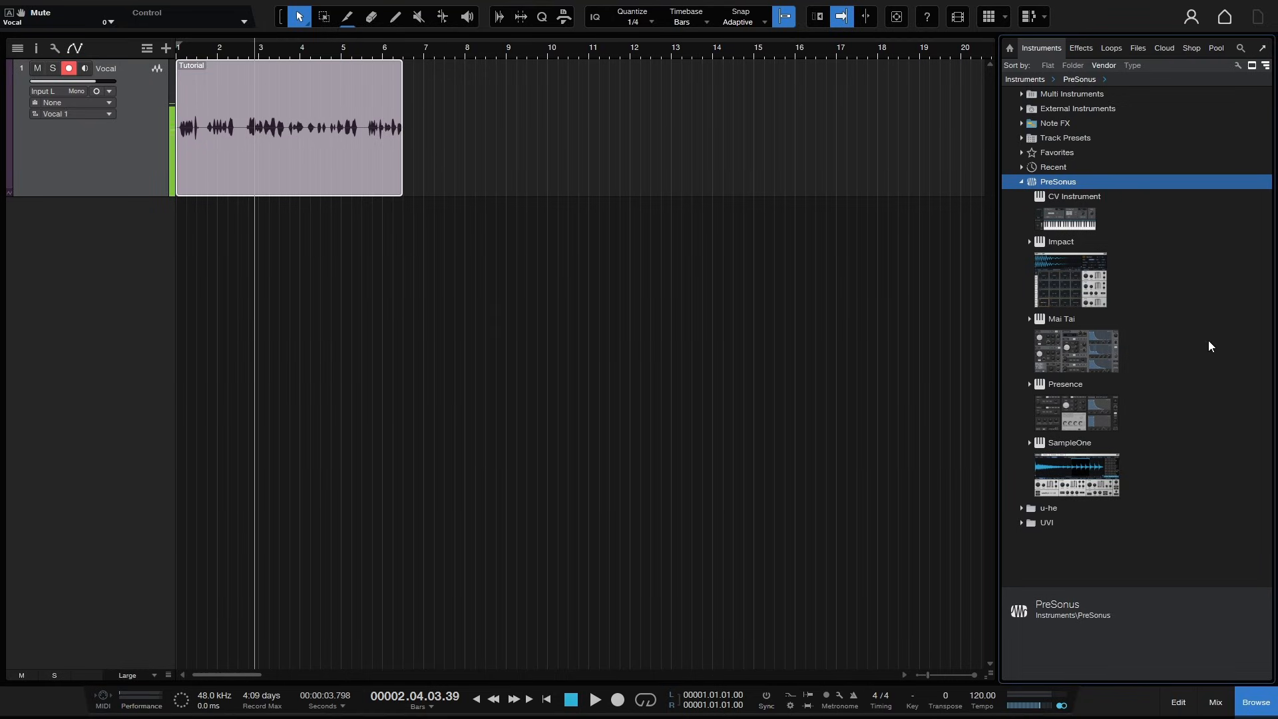
- Show hidden instruments, unhide Mojito in the PreSonus folder, then hide Mojito again
left_click(1237, 66)
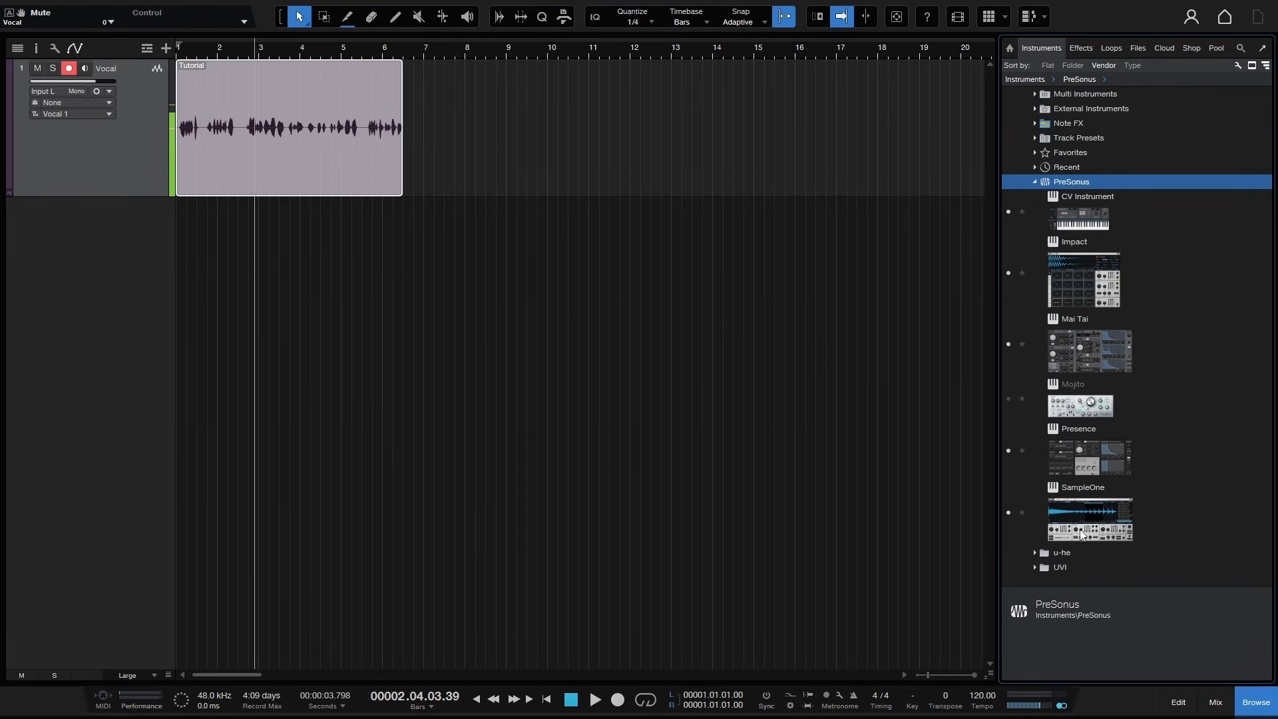
left_click(1009, 401)
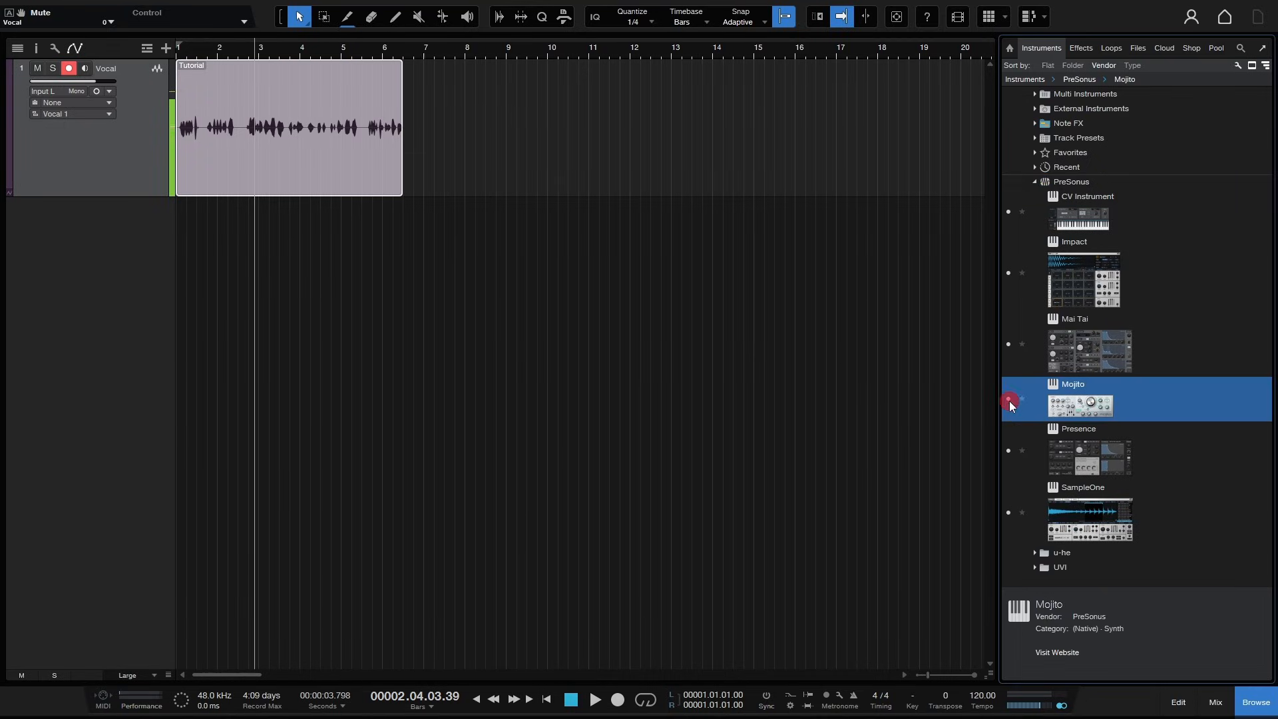
left_click(1238, 66)
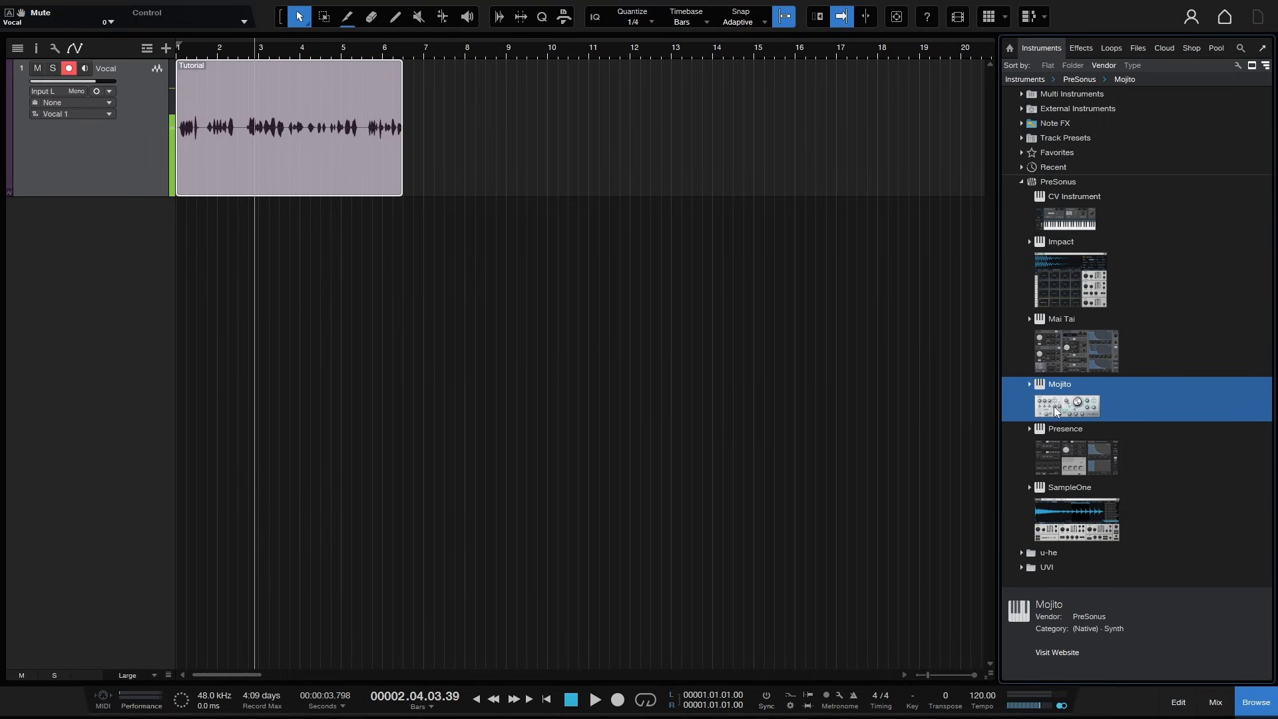
right_click(1073, 400)
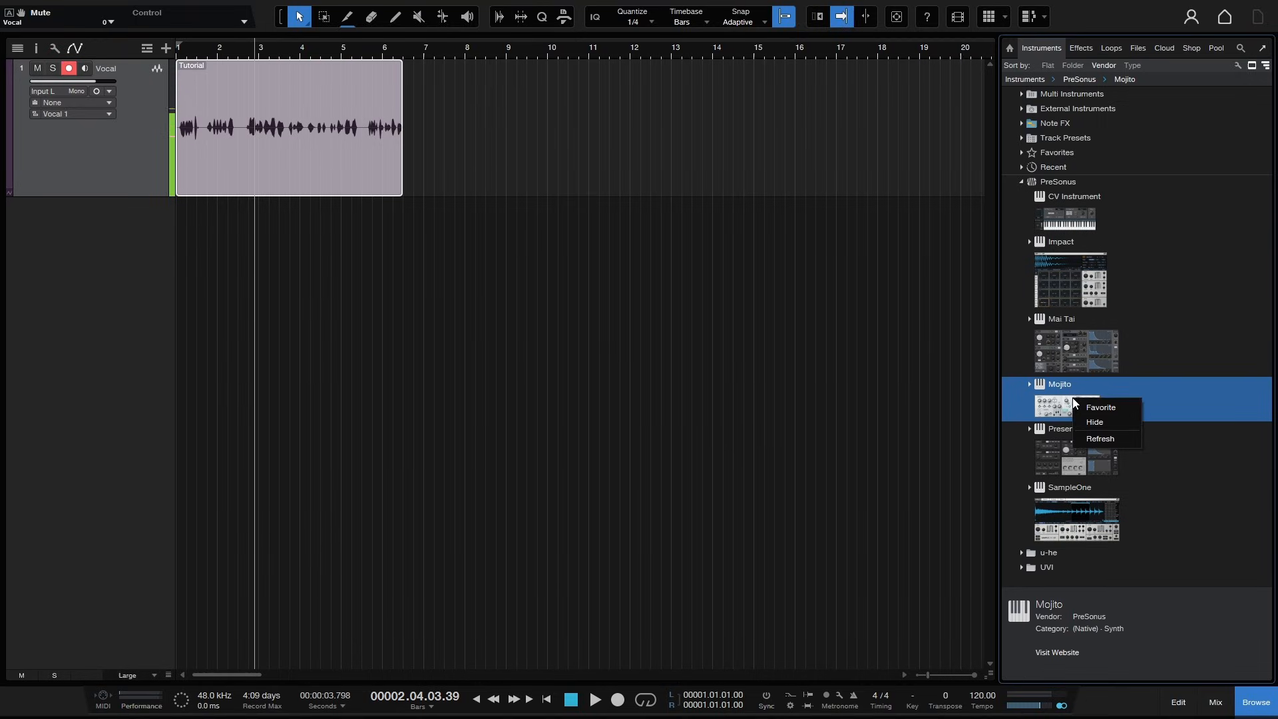
left_click(1097, 423)
- Open the Impact instrument's context menu, then expand and collapse the UVI vendor folder
right_click(1068, 284)
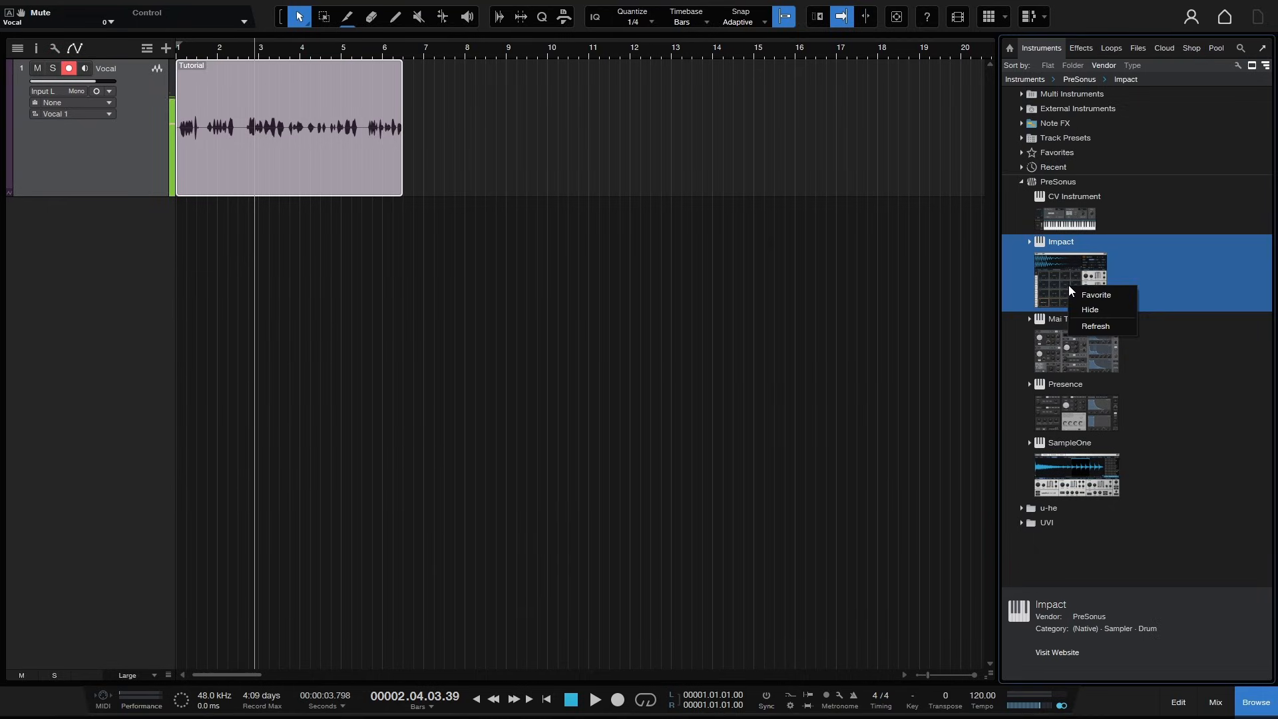
double_click(1213, 523)
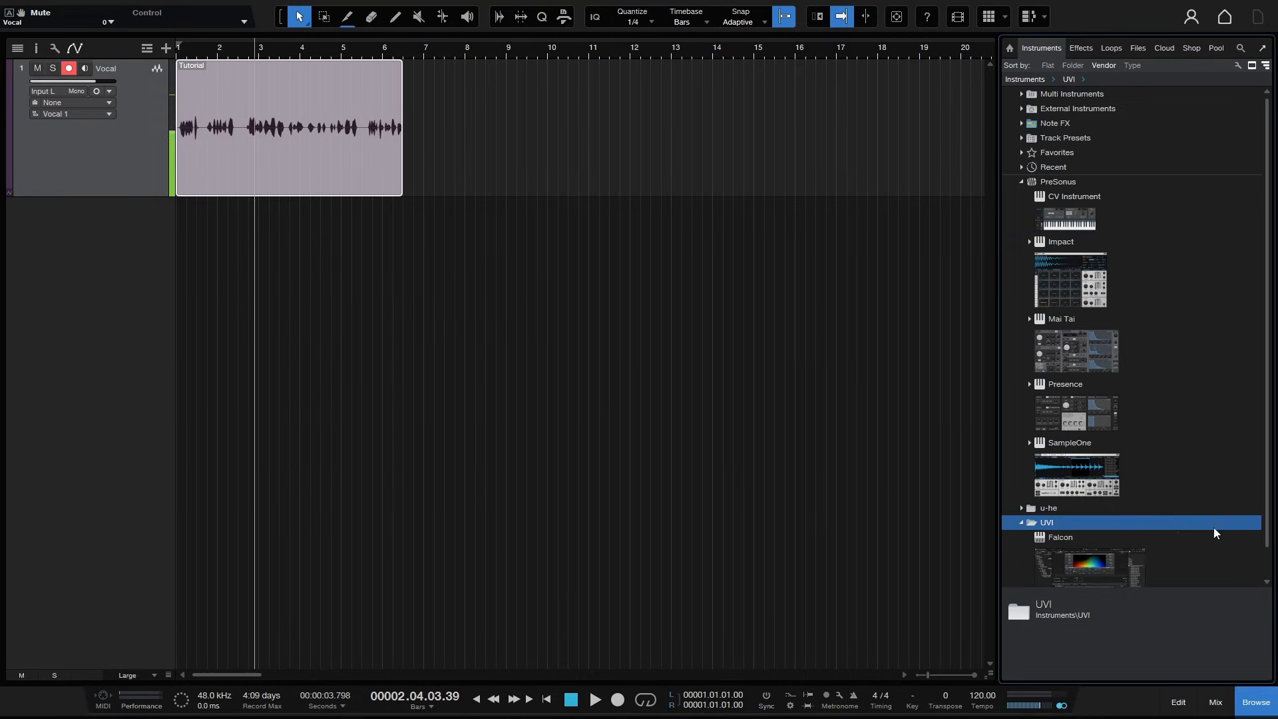
left_click(1022, 522)
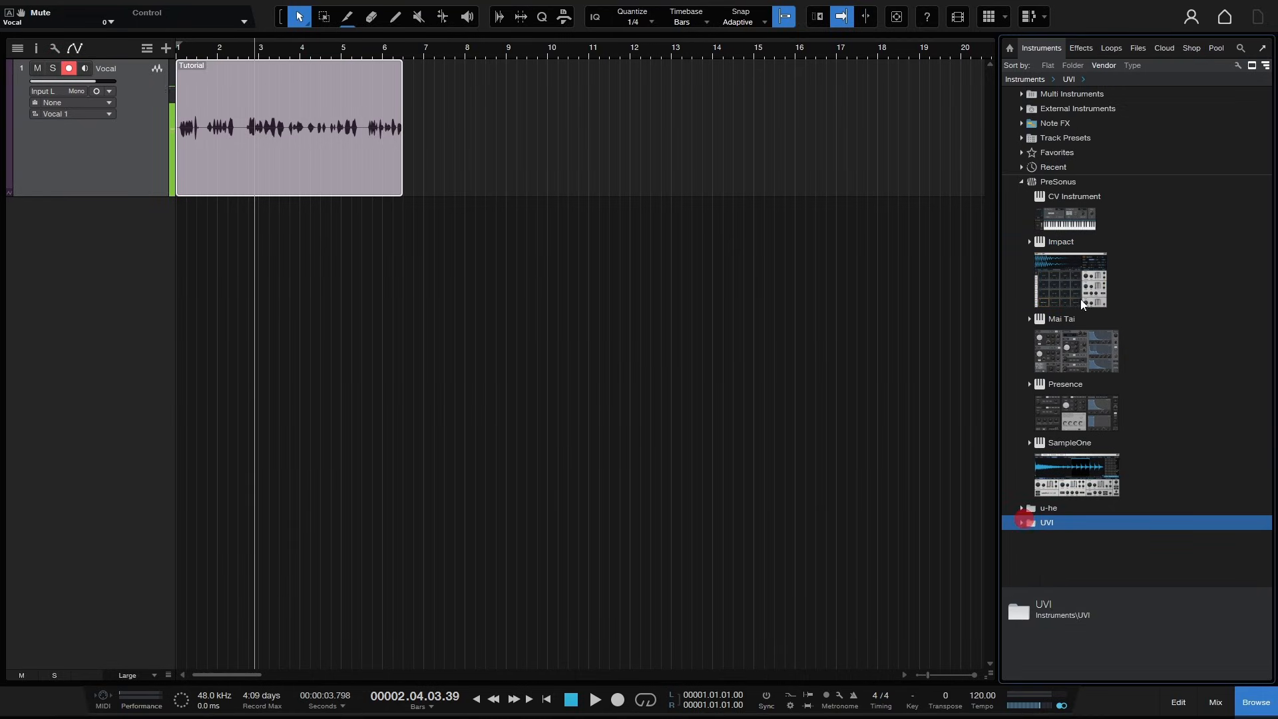
- Drag Mai Tai into the arrangement to create a new instrument track and close the Browser
left_click_drag(1088, 348, 458, 351)
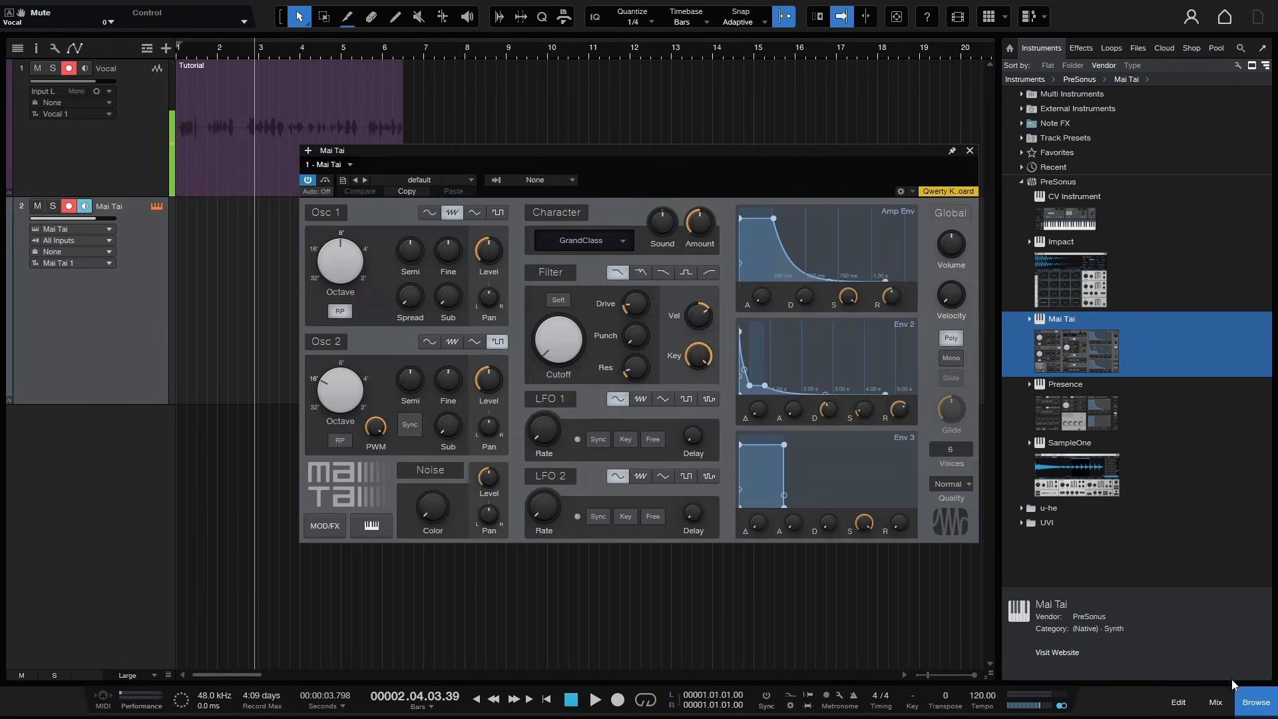
left_click(1255, 702)
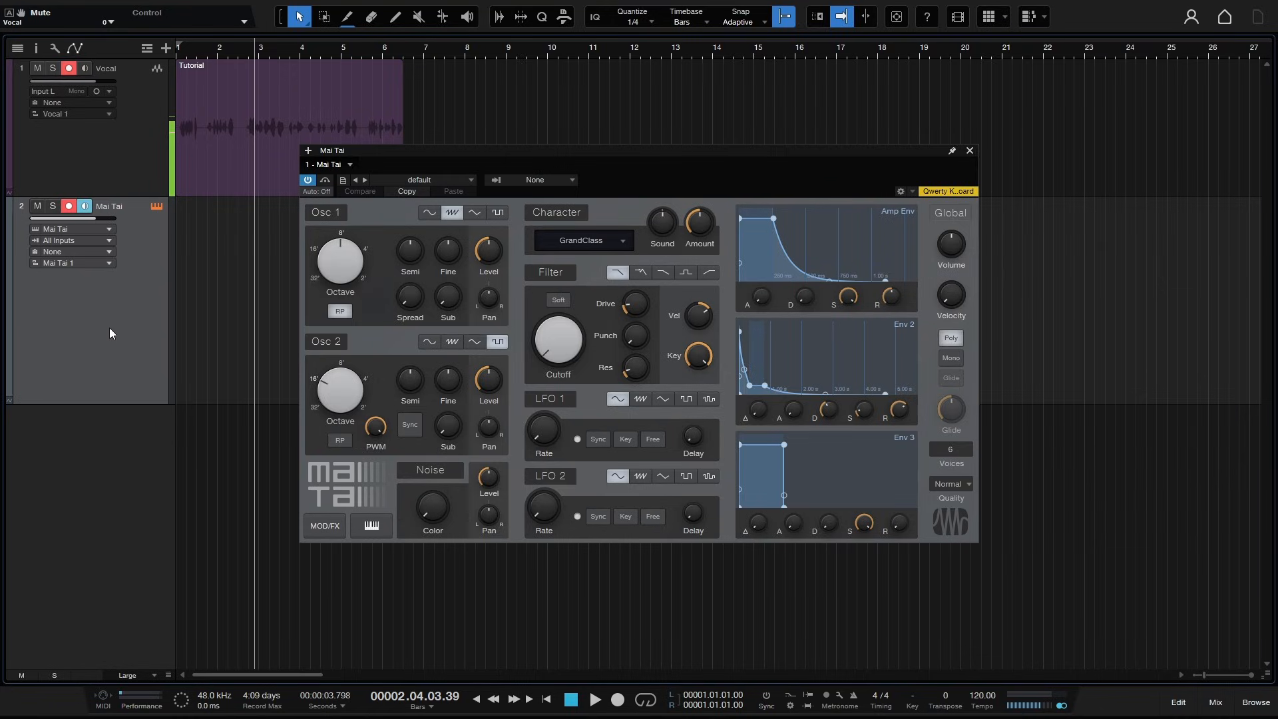
- Load the Pad - Dark Pad preset in Mai Tai and move the plugin window higher
left_click(470, 180)
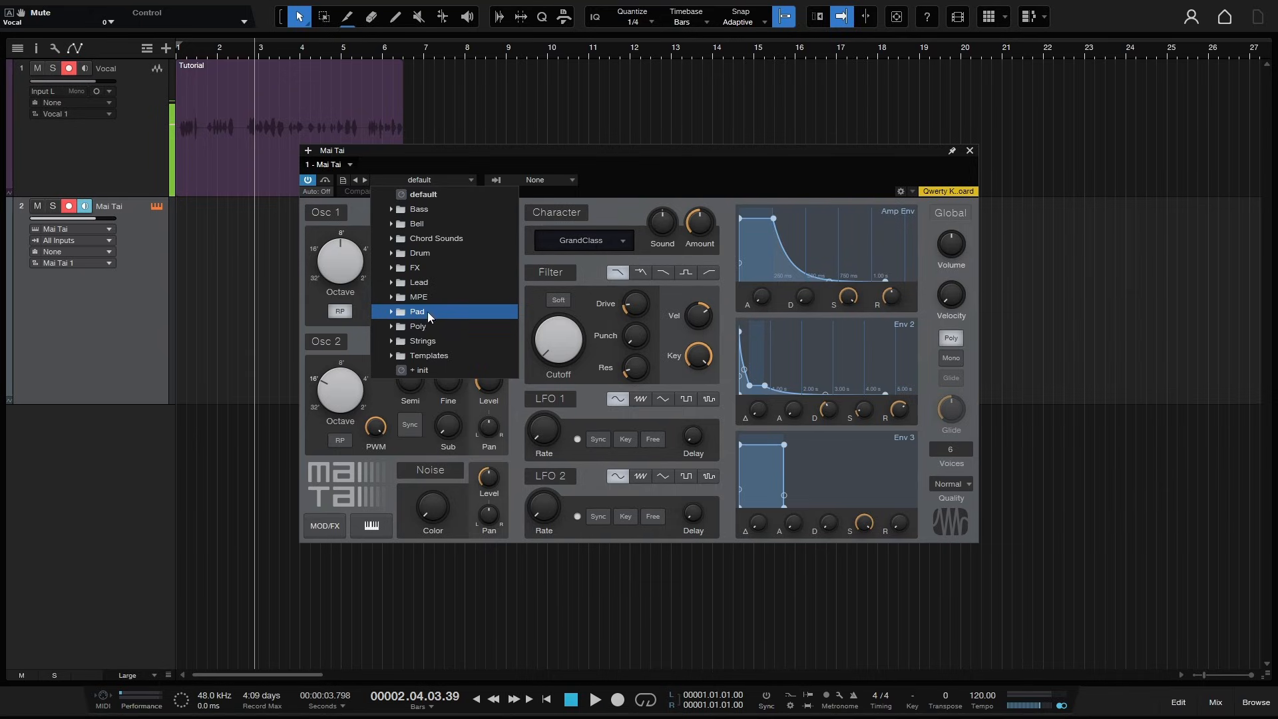
left_click(392, 313)
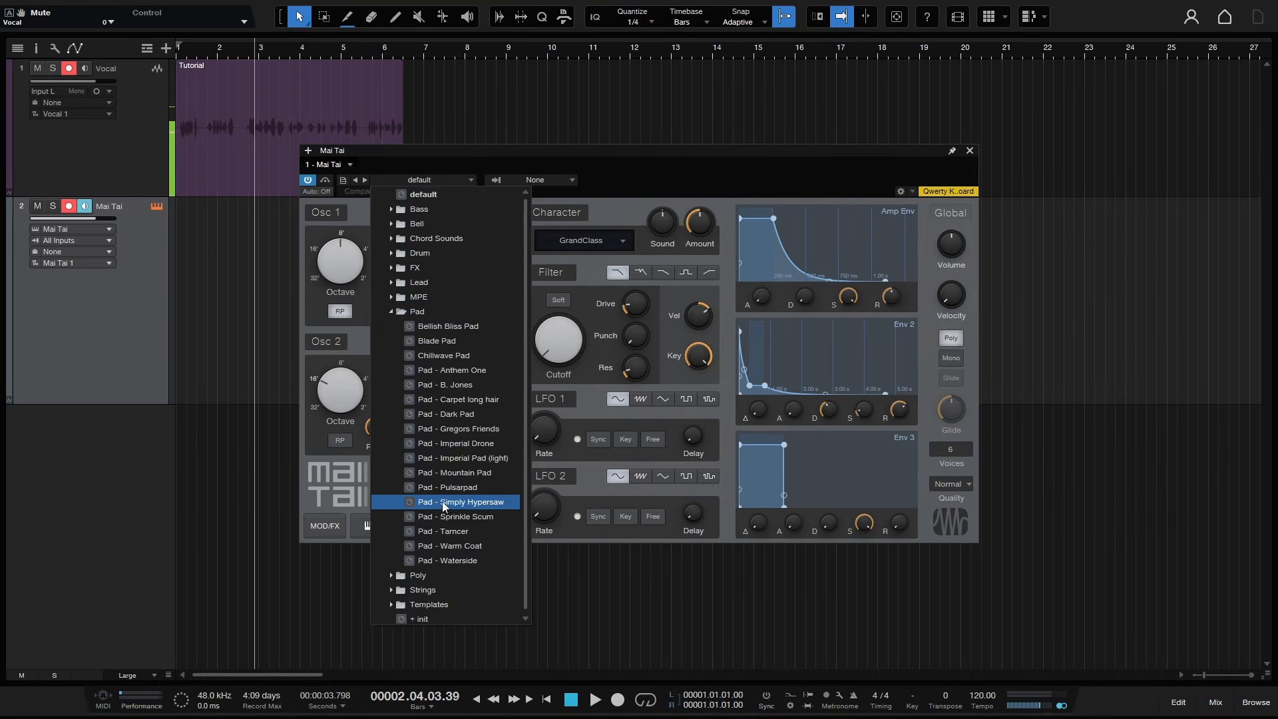
left_click(456, 413)
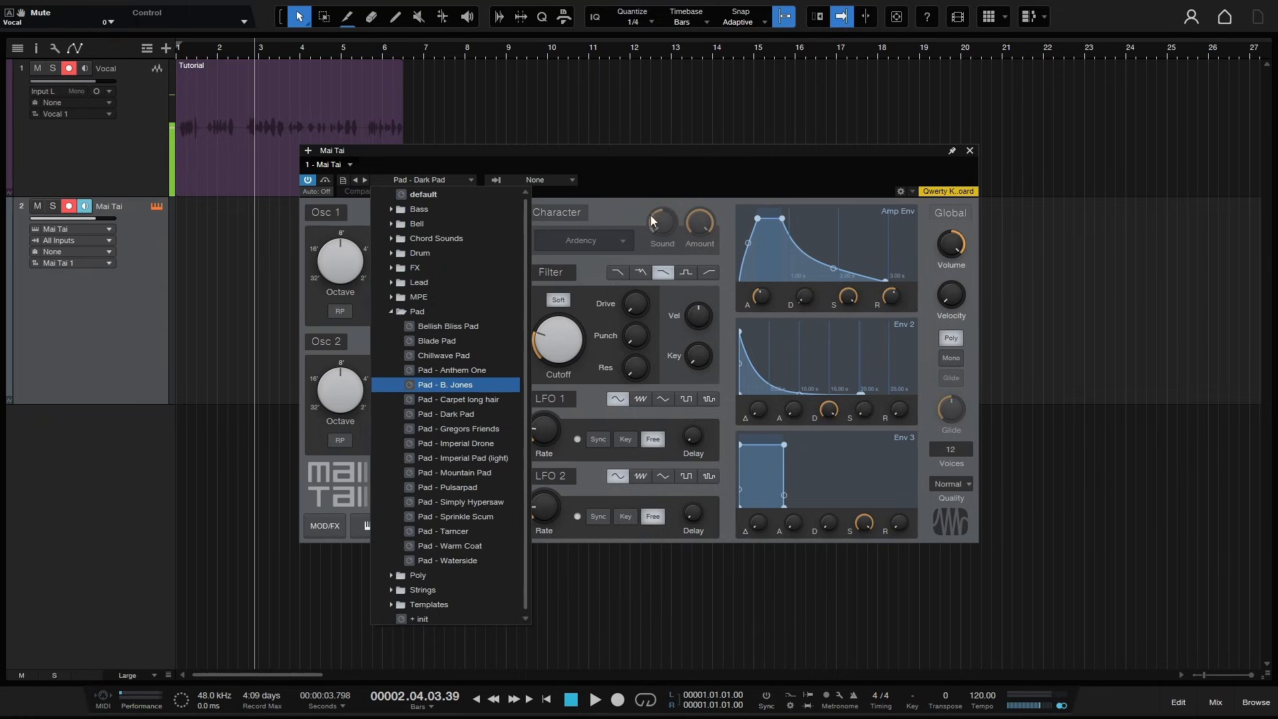
left_click(678, 170)
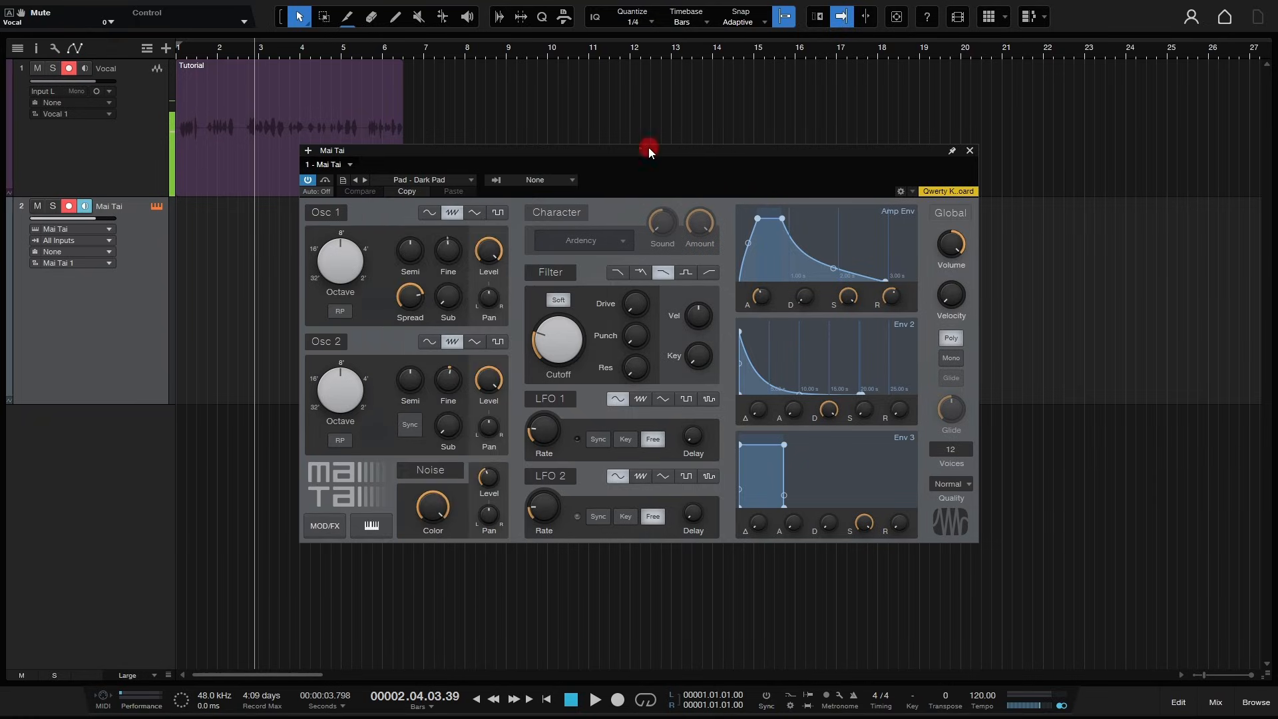
left_click_drag(651, 148, 894, 72)
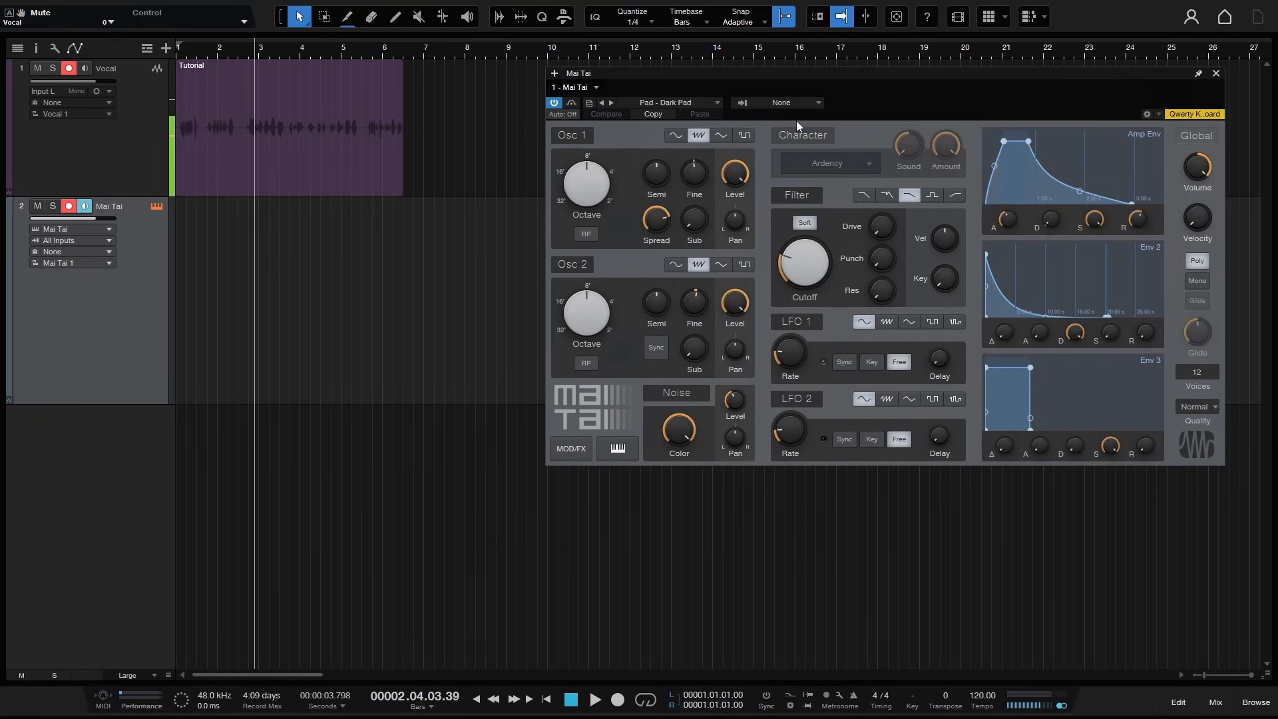
- Open the QWERTY keyboard, place its window below Mai Tai, and audition a few notes
key("Caps_Lock")
left_click_drag(662, 275, 579, 490)
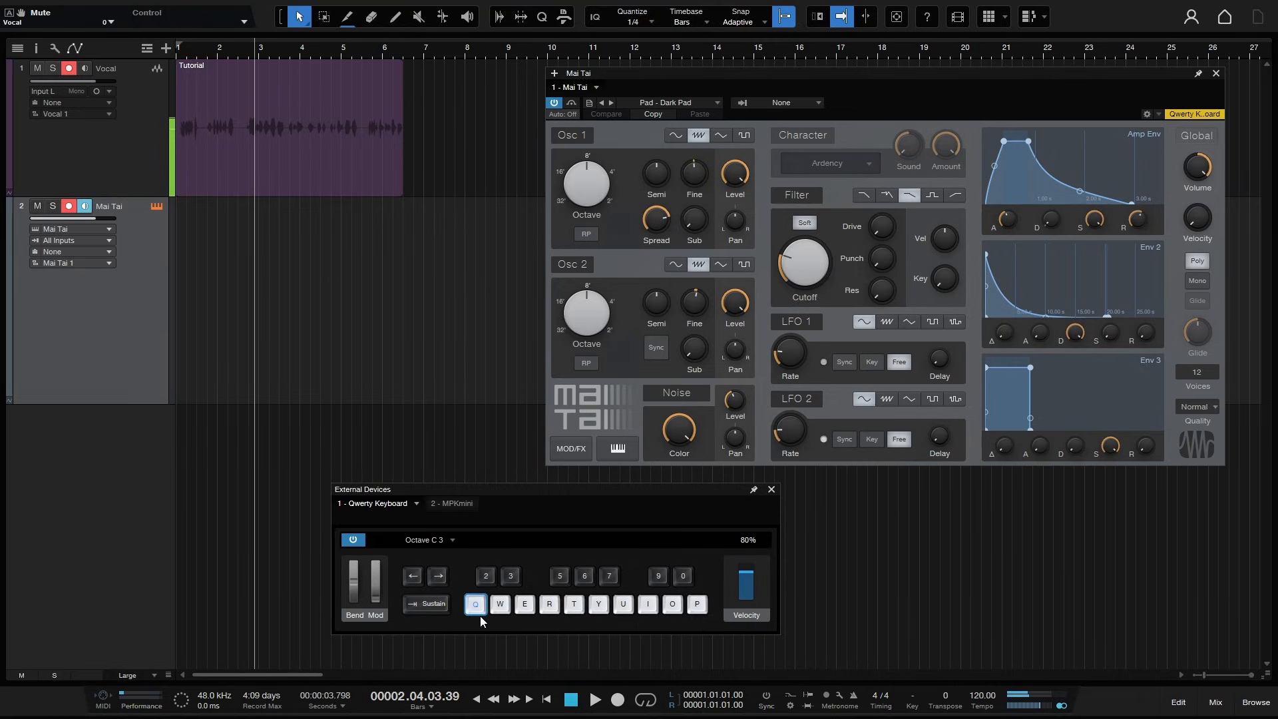
key("y")
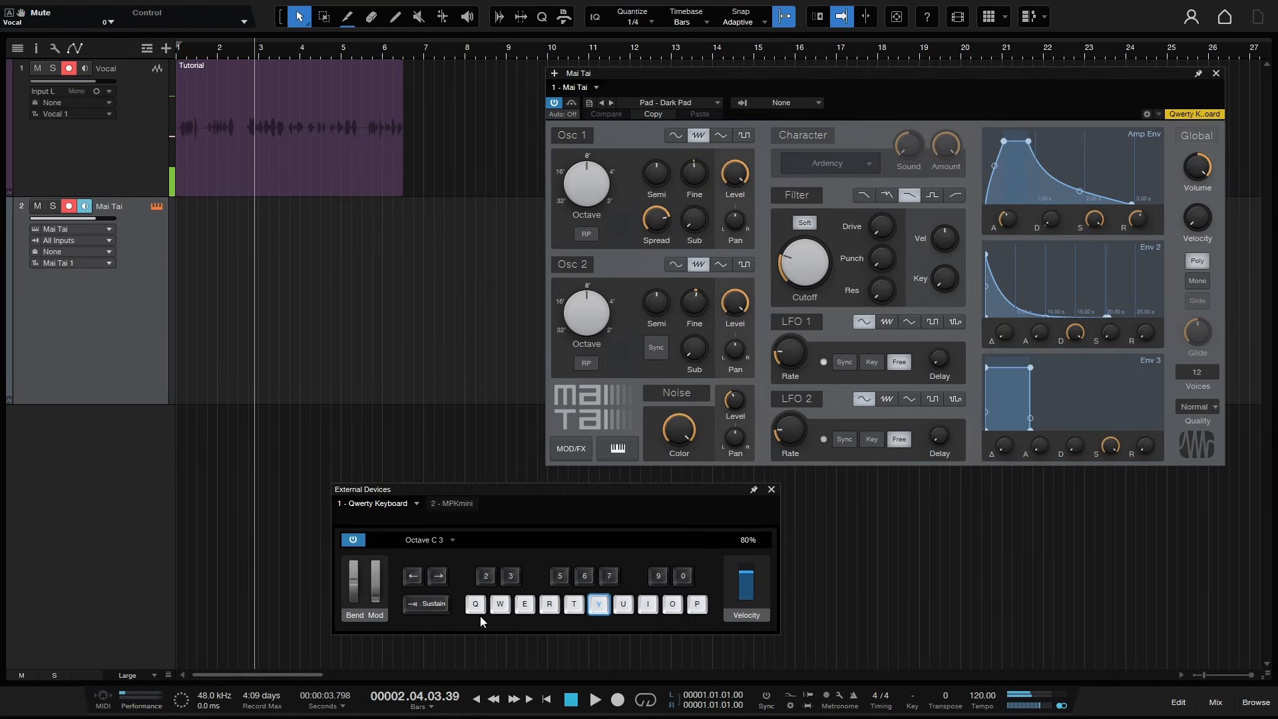
key("w")
key("r")
- Return to the song start and disarm recording on the Vocal and Mai Tai tracks
left_click(548, 701)
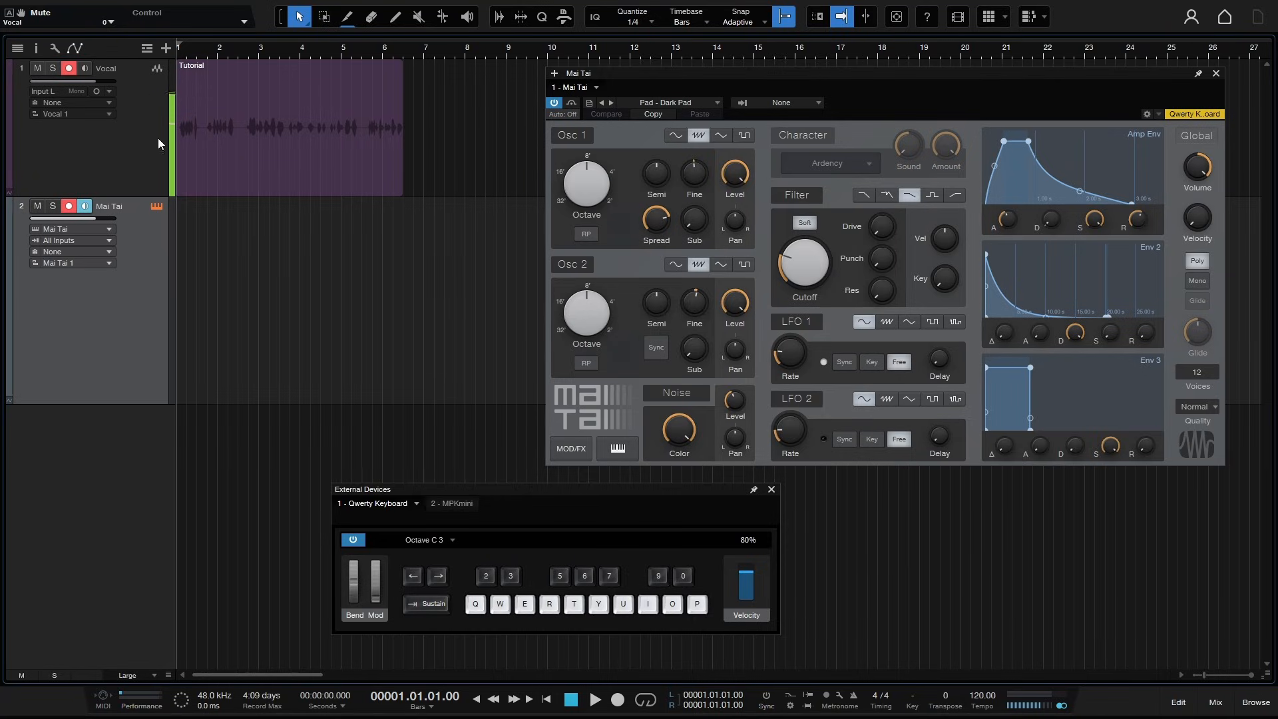
left_click(68, 68)
left_click(71, 206)
- Rehearse the chord part on the QWERTY keyboard without recording
key("t")
key("q")
key("t")
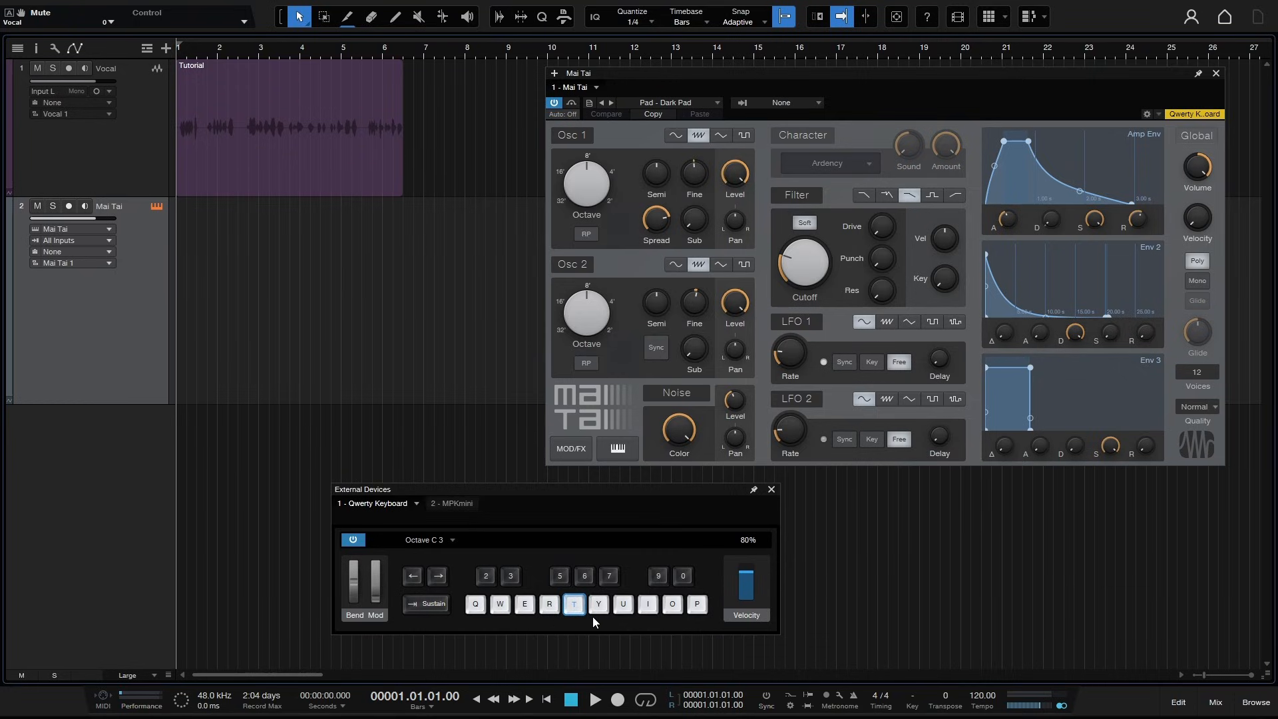
key("e")
key("q")
key("q")
key("e")
key("t")
key("t")
key("e")
key("q")
key("t")
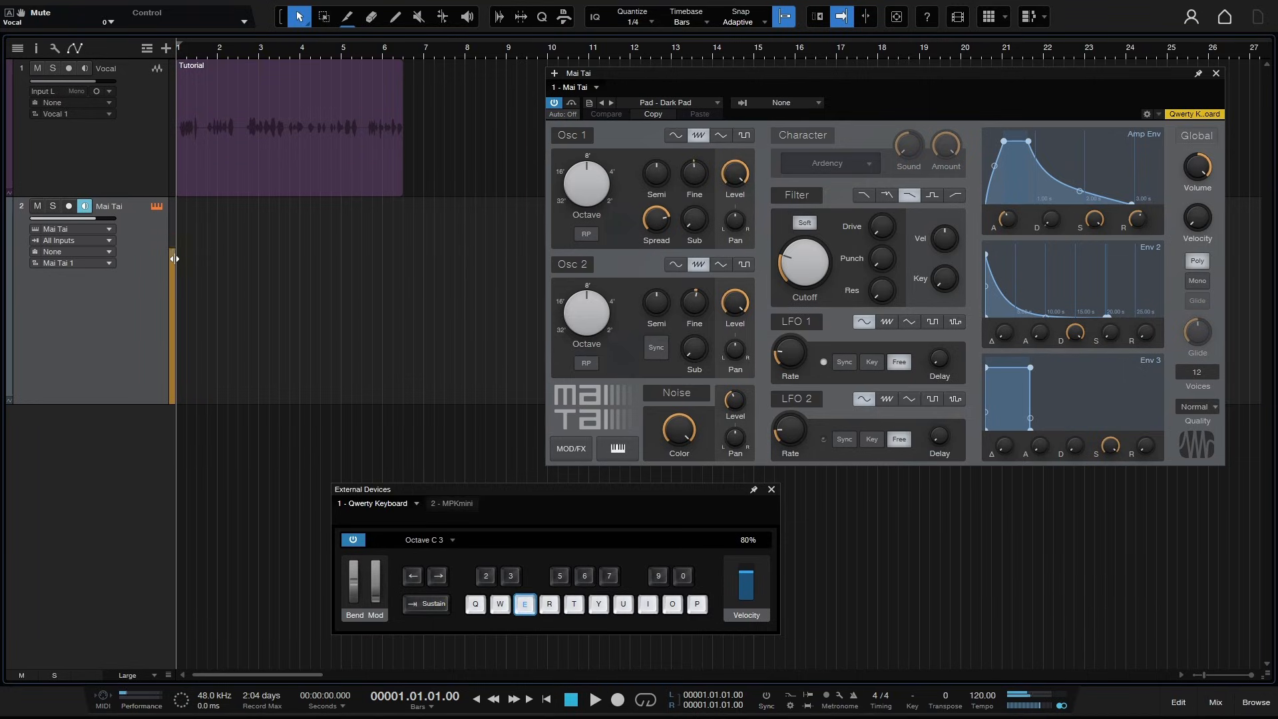
key("e")
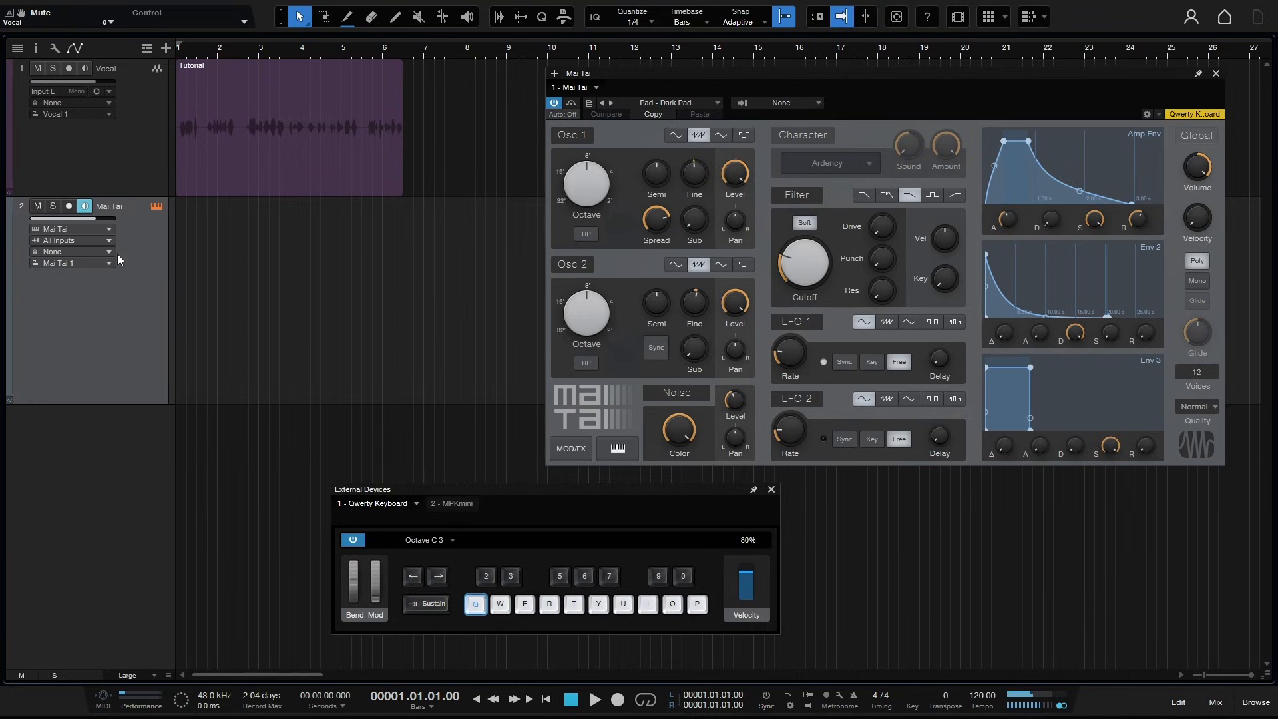
key("q")
- Arm the Mai Tai track and record a chord part on the QWERTY keyboard, shifting the octave down twice along the way
left_click(69, 207)
left_click(618, 701)
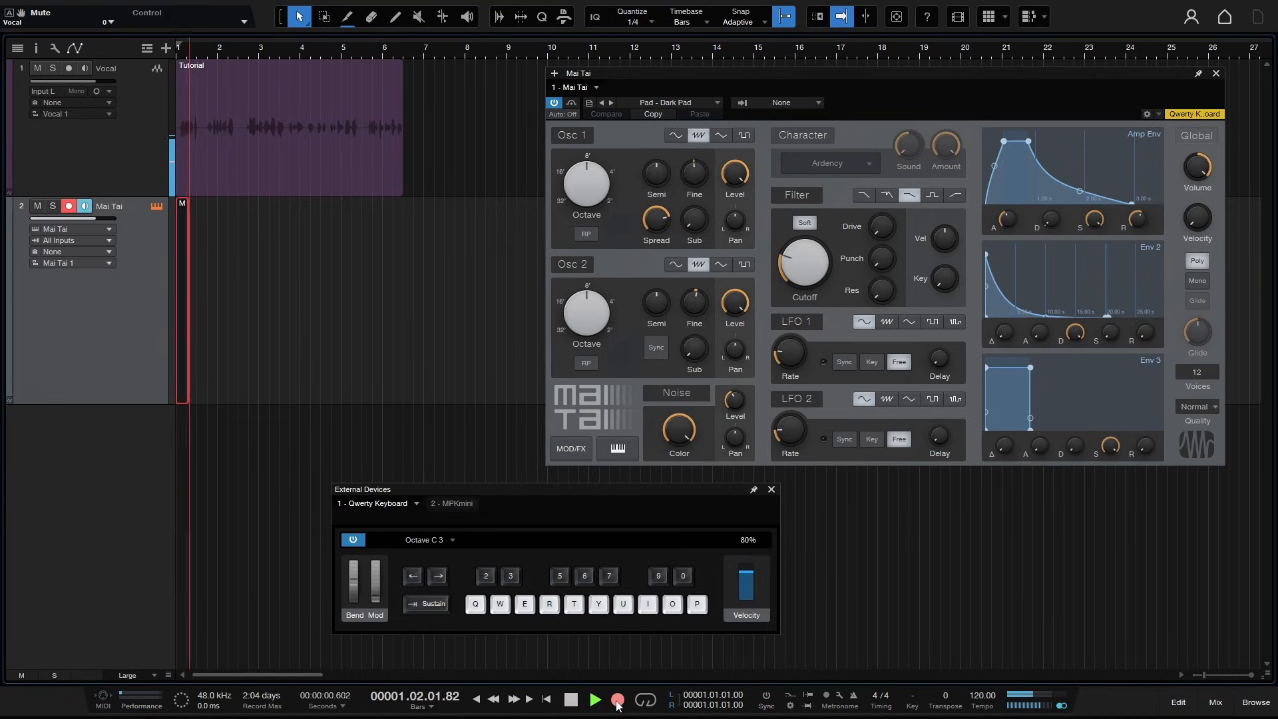
key("t")
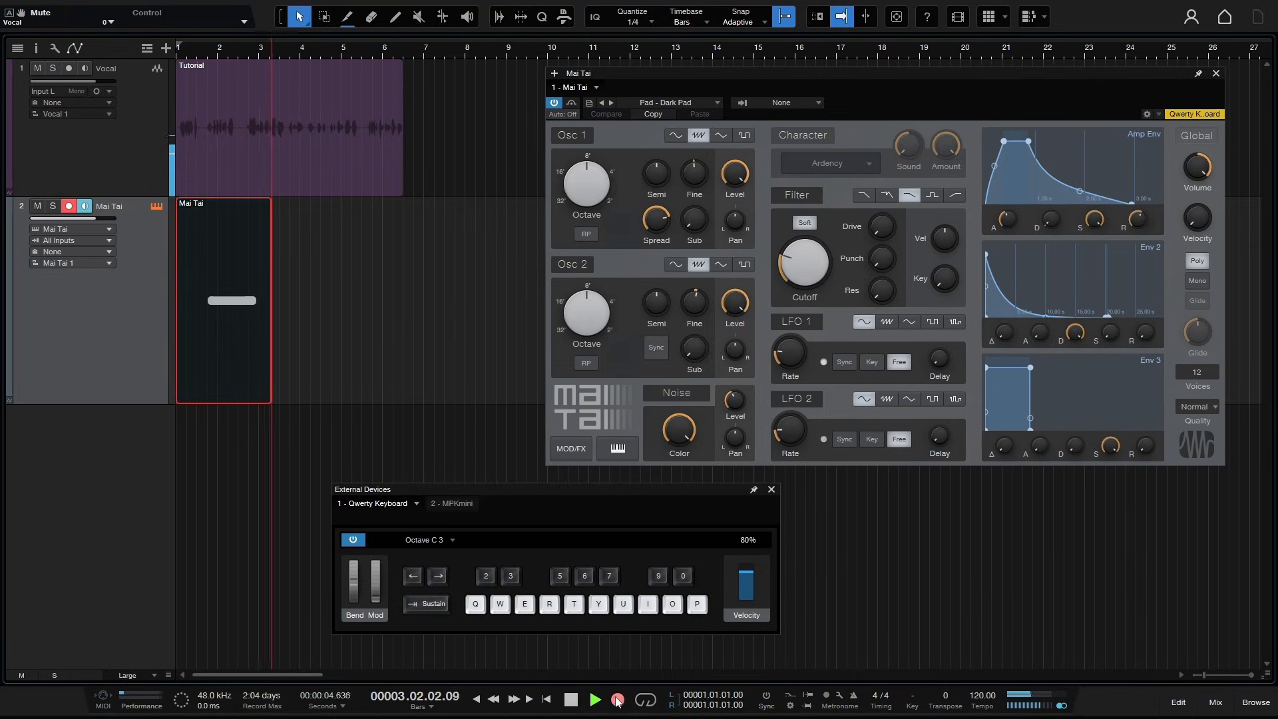
key("w")
key("r")
key("y")
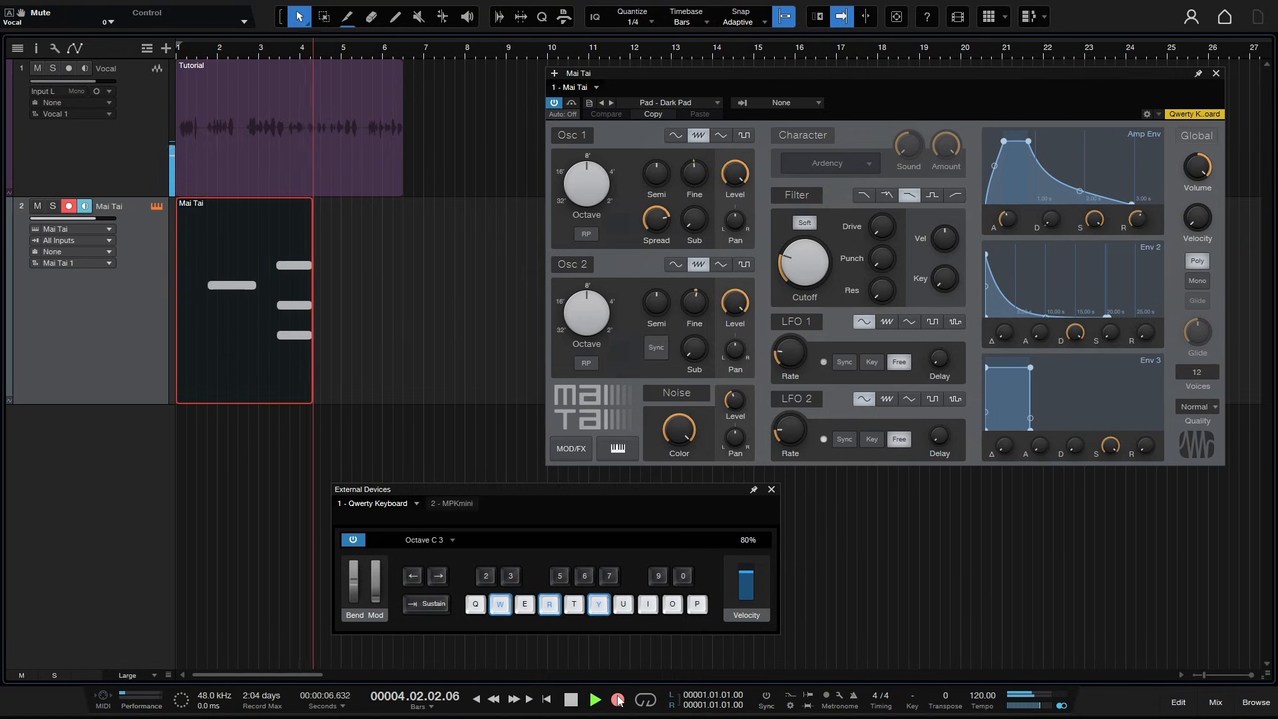
key("r")
key("y")
key("i")
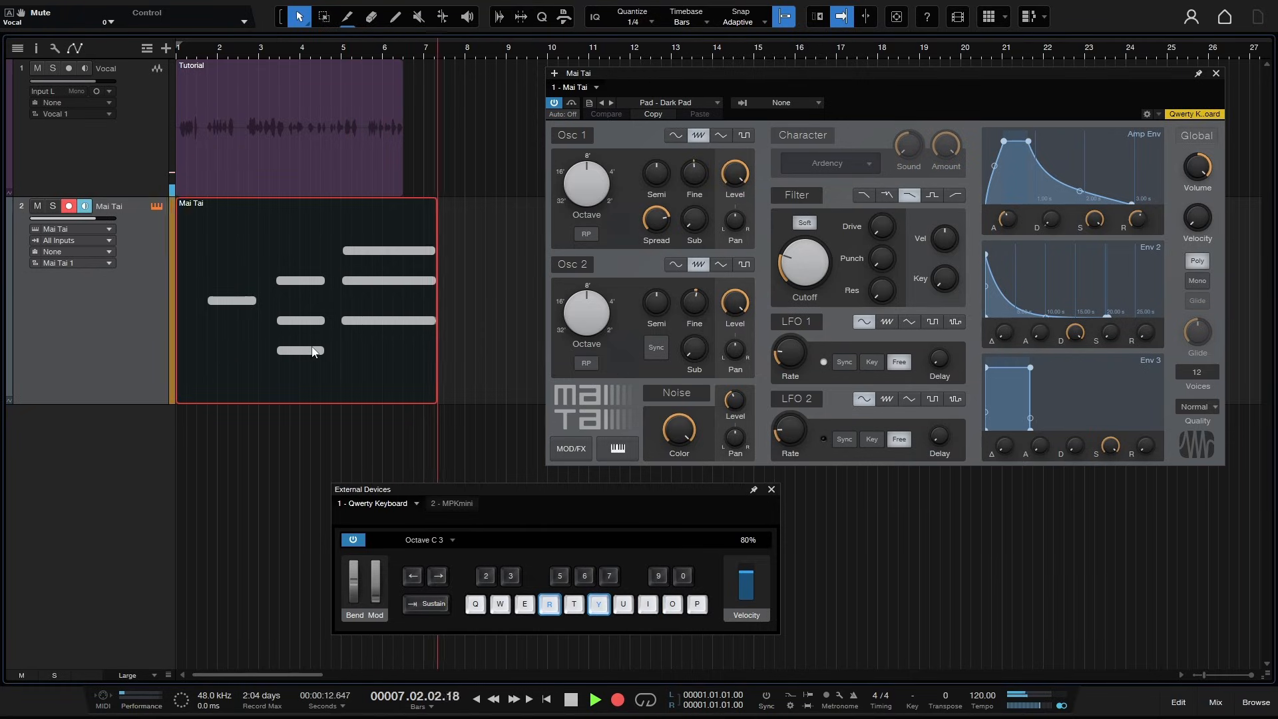
key("q")
key("e")
key("t")
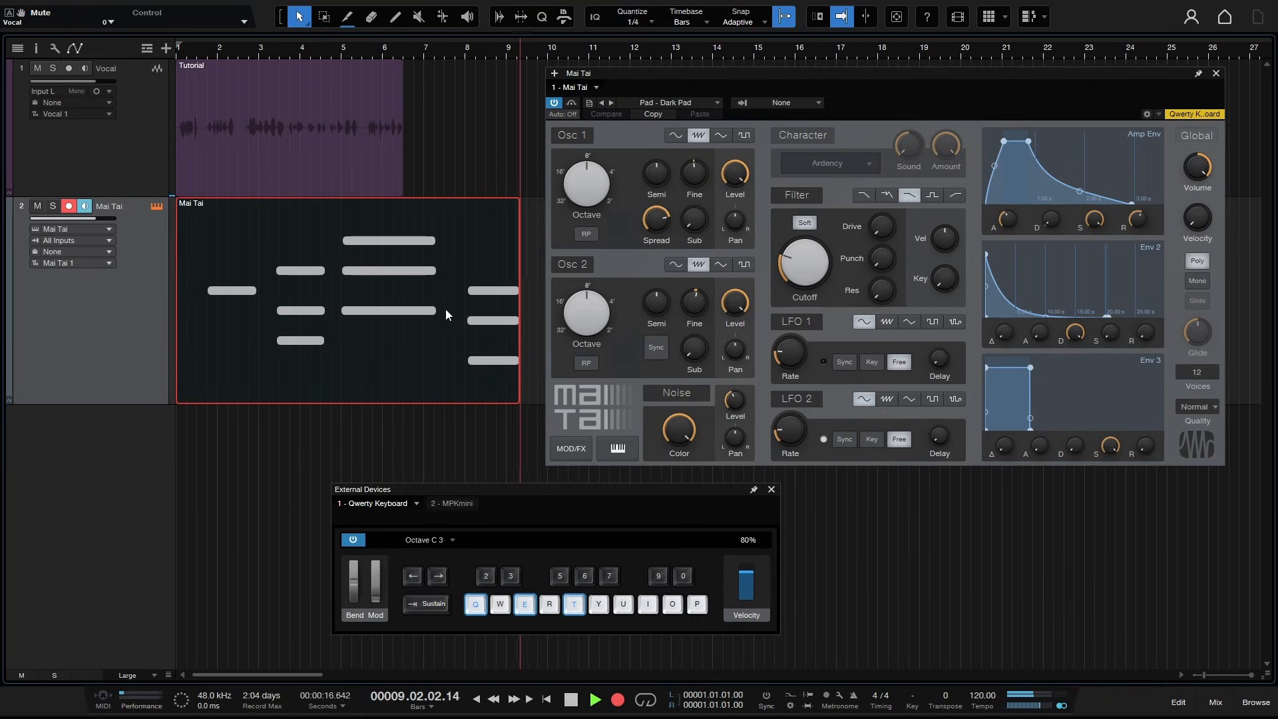
key("y")
key("i")
key("p")
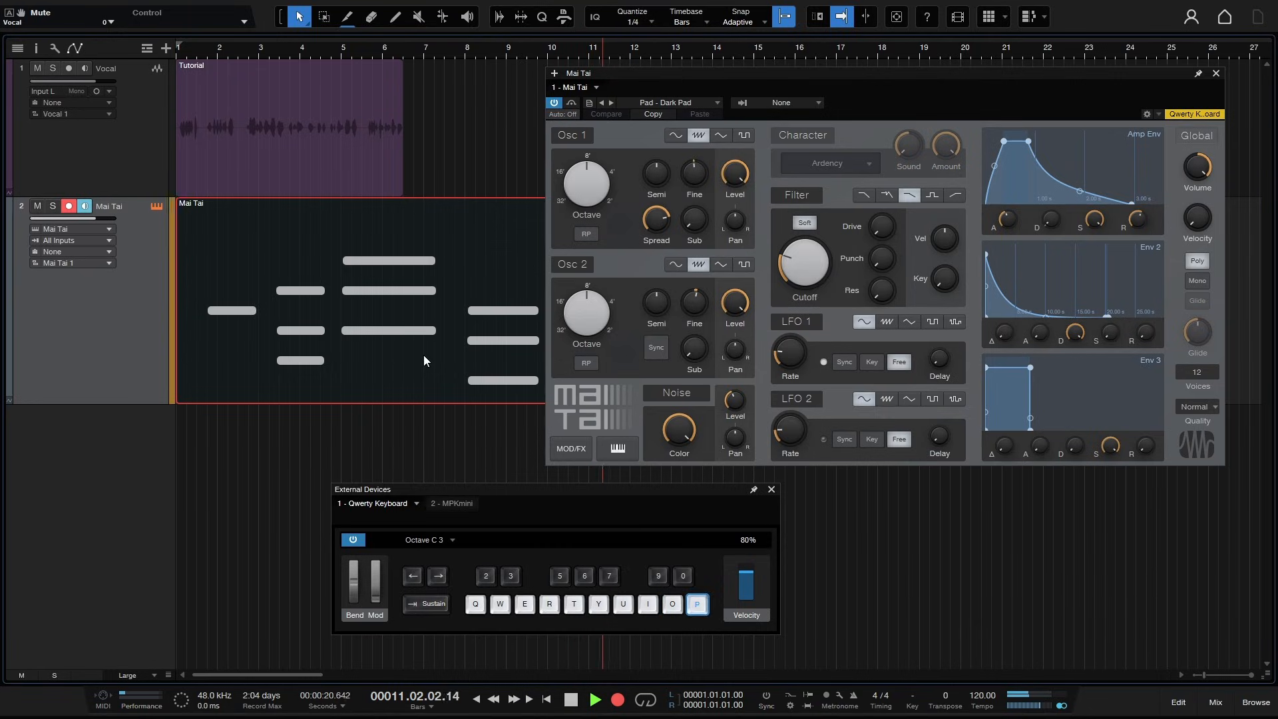
key("Left")
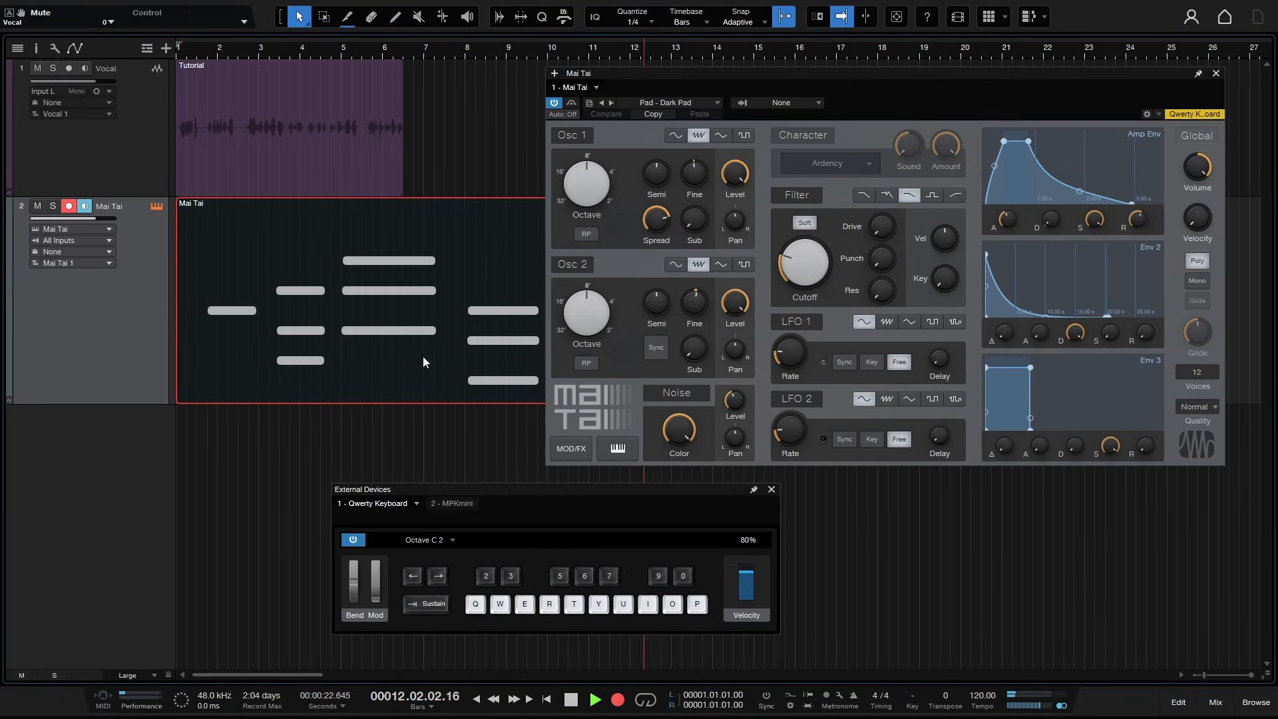
key("w")
key("r")
key("y")
key("Left")
key("q")
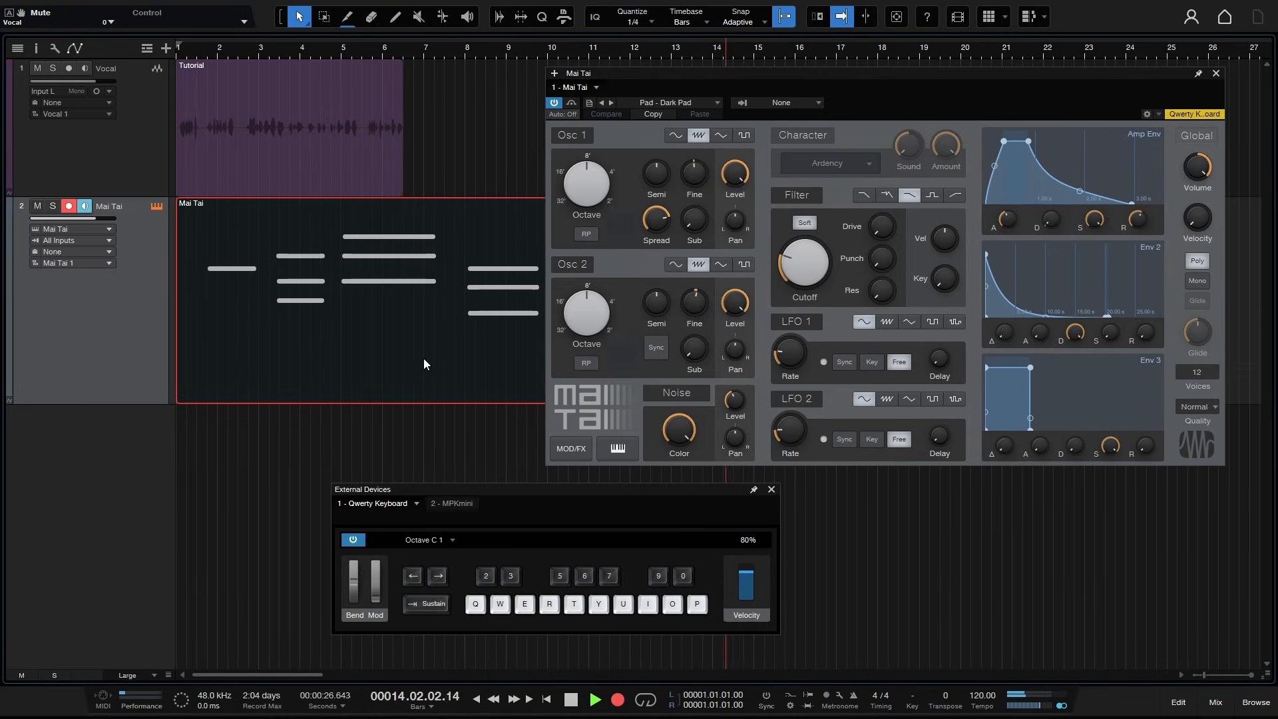
key("q")
key("e")
key("t")
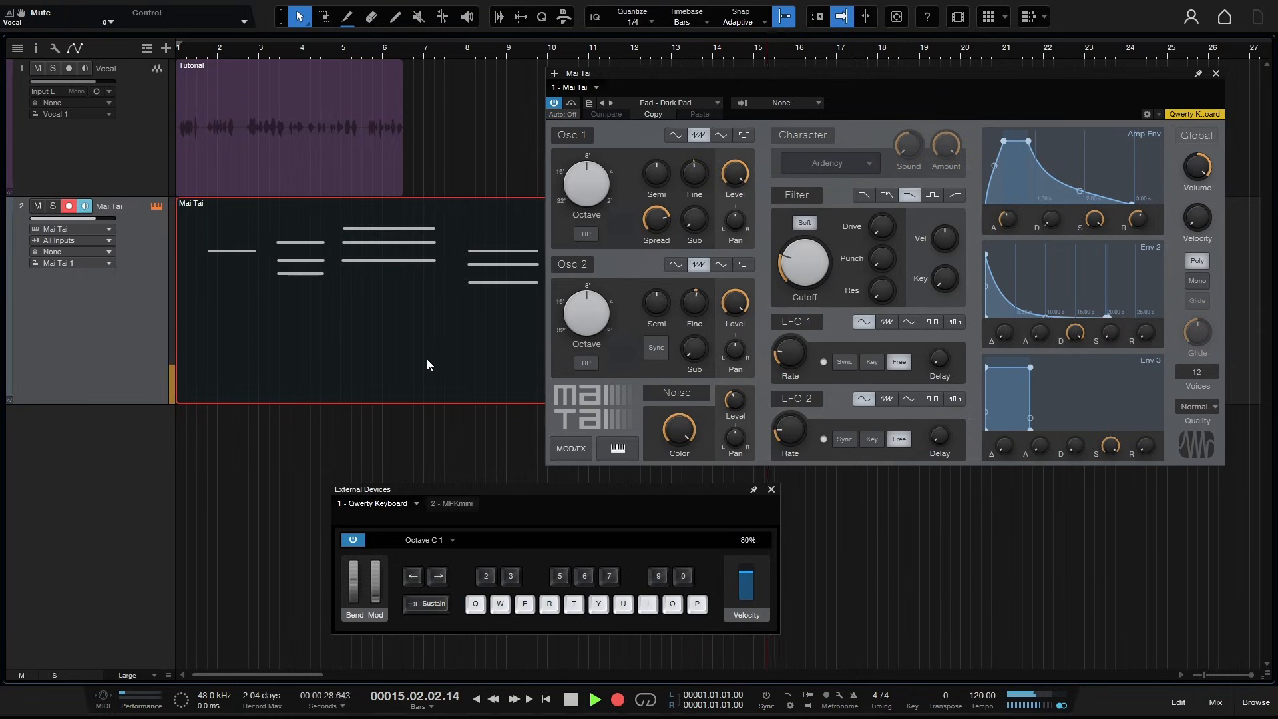
key("space")
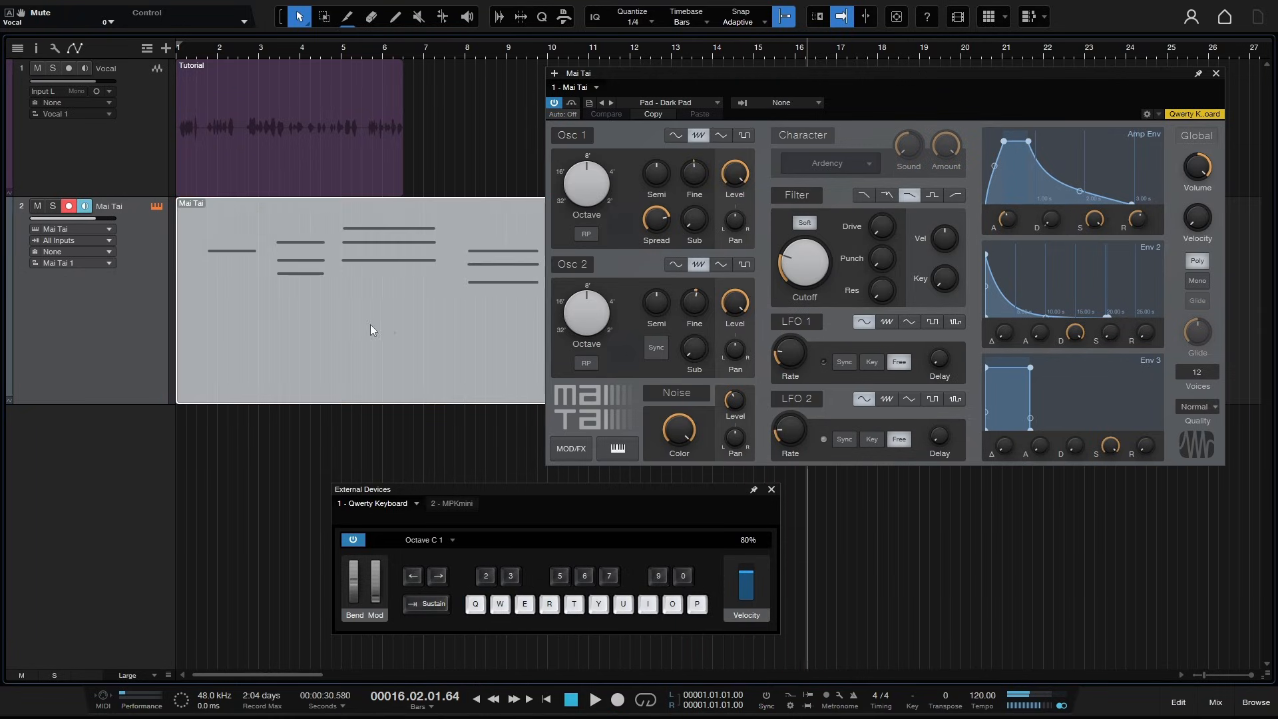
- Close the Mai Tai and QWERTY keyboard windows and play the song back from bar 8
left_click(1217, 75)
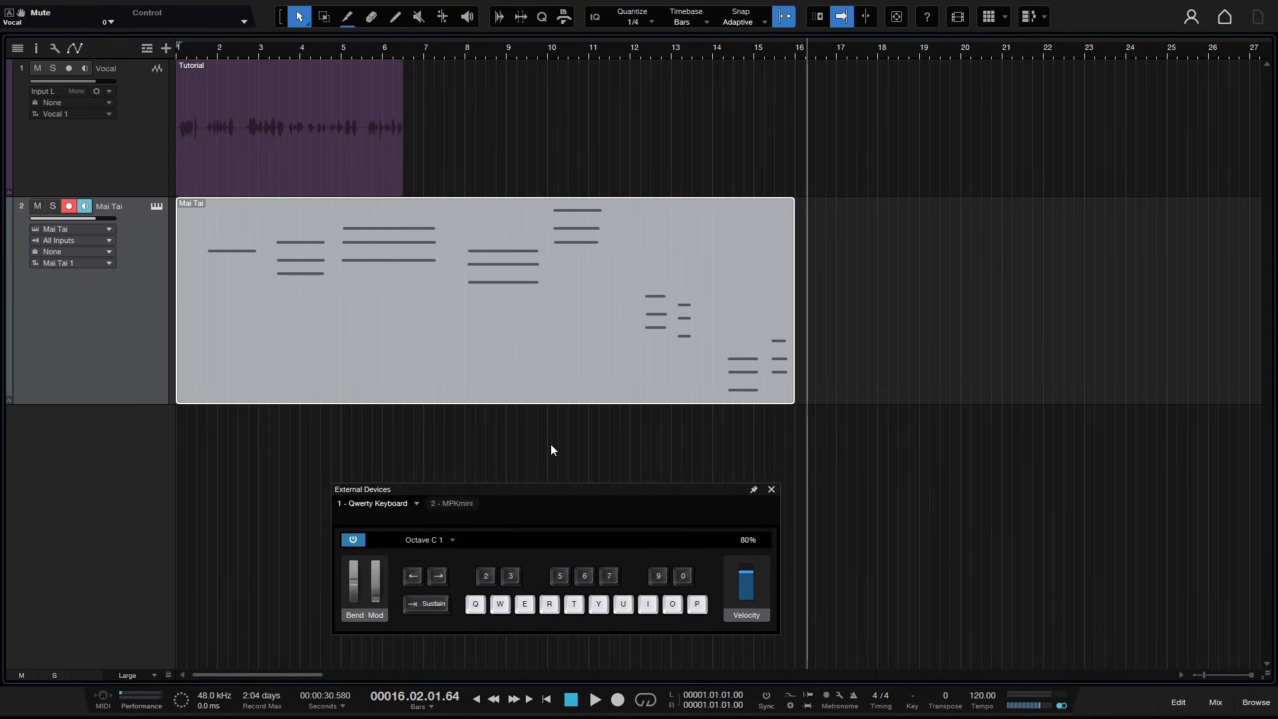
key("shift+alt+k")
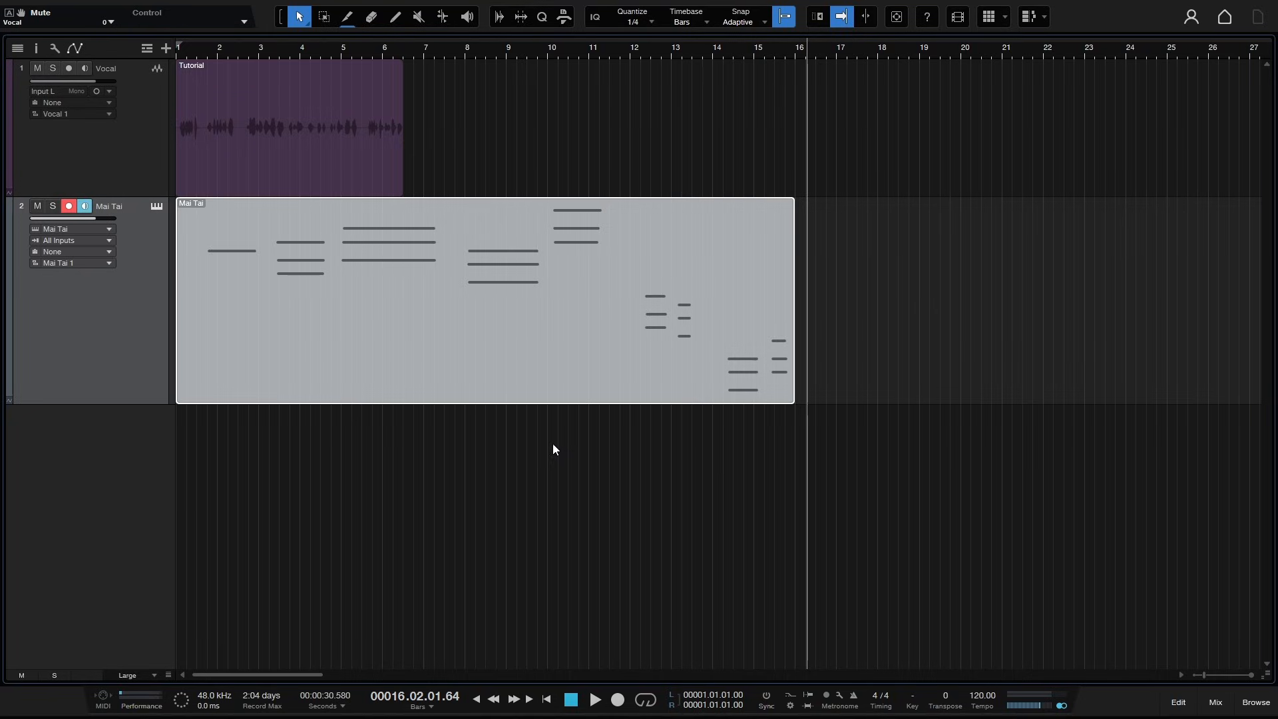
left_click(466, 52)
key("space")
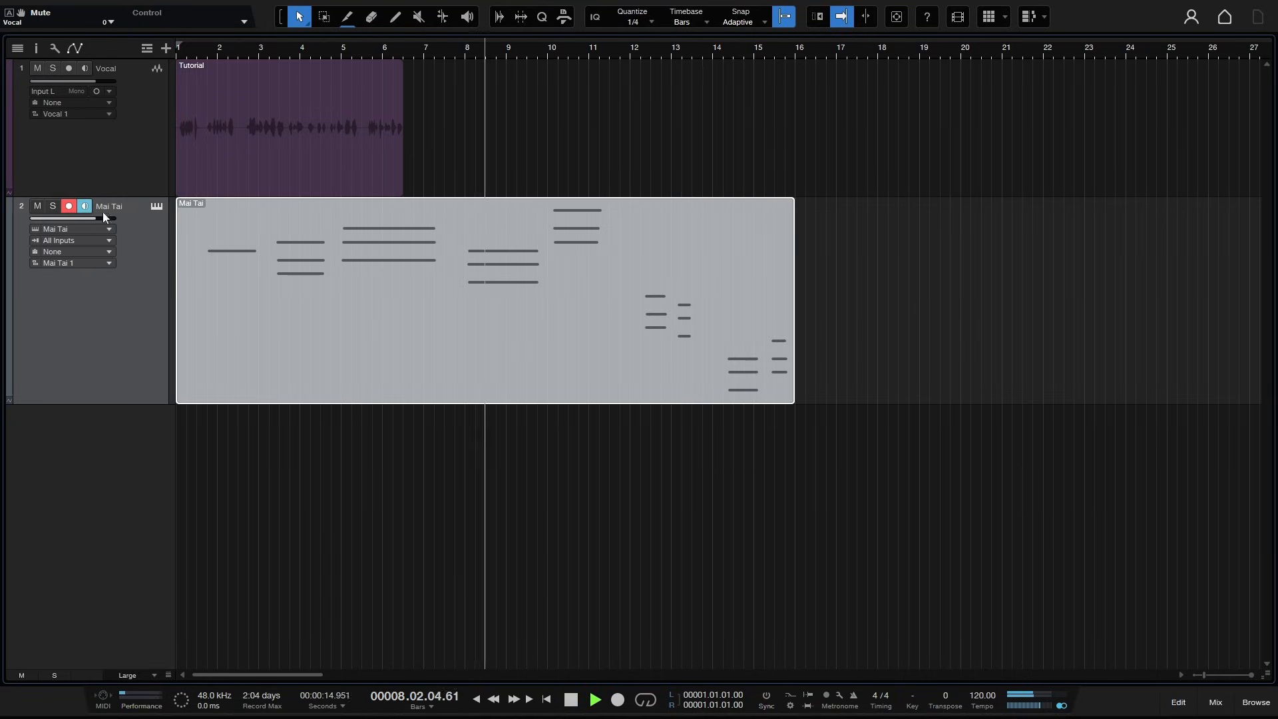
- Reopen the Mai Tai editor during playback, move its window lower, stop playback and close it
left_click(157, 206)
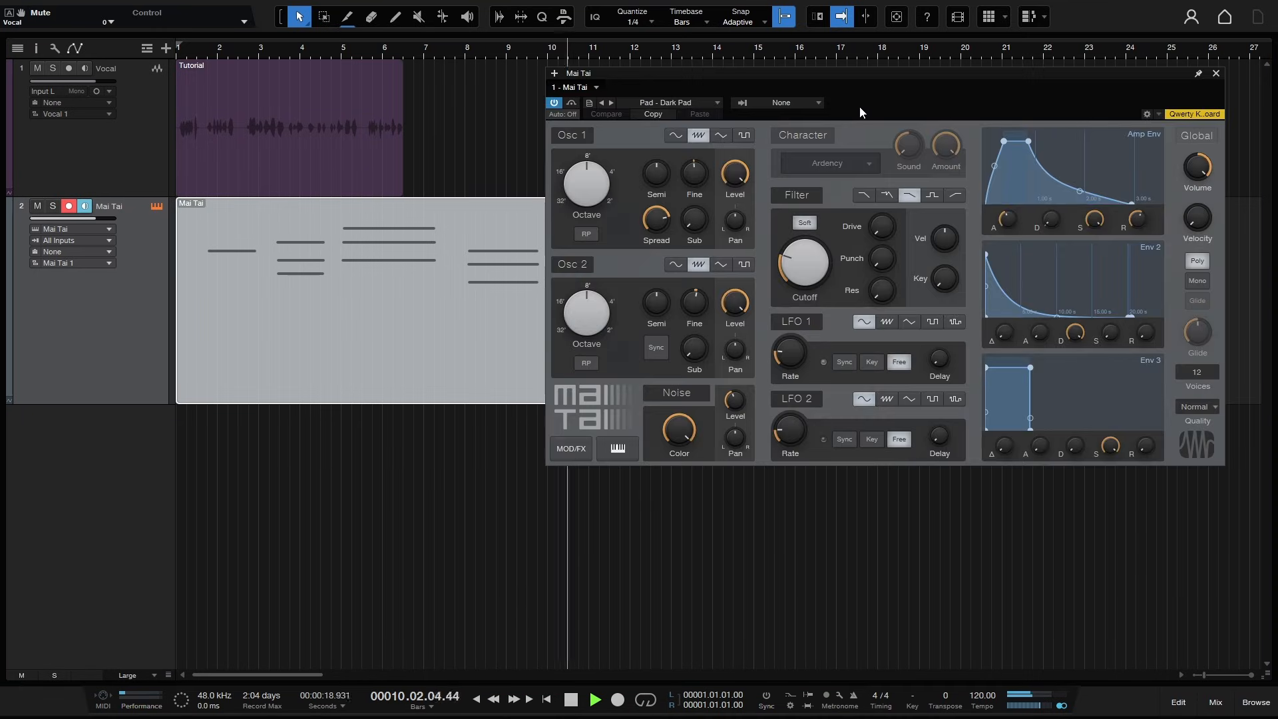
left_click_drag(888, 76, 917, 269)
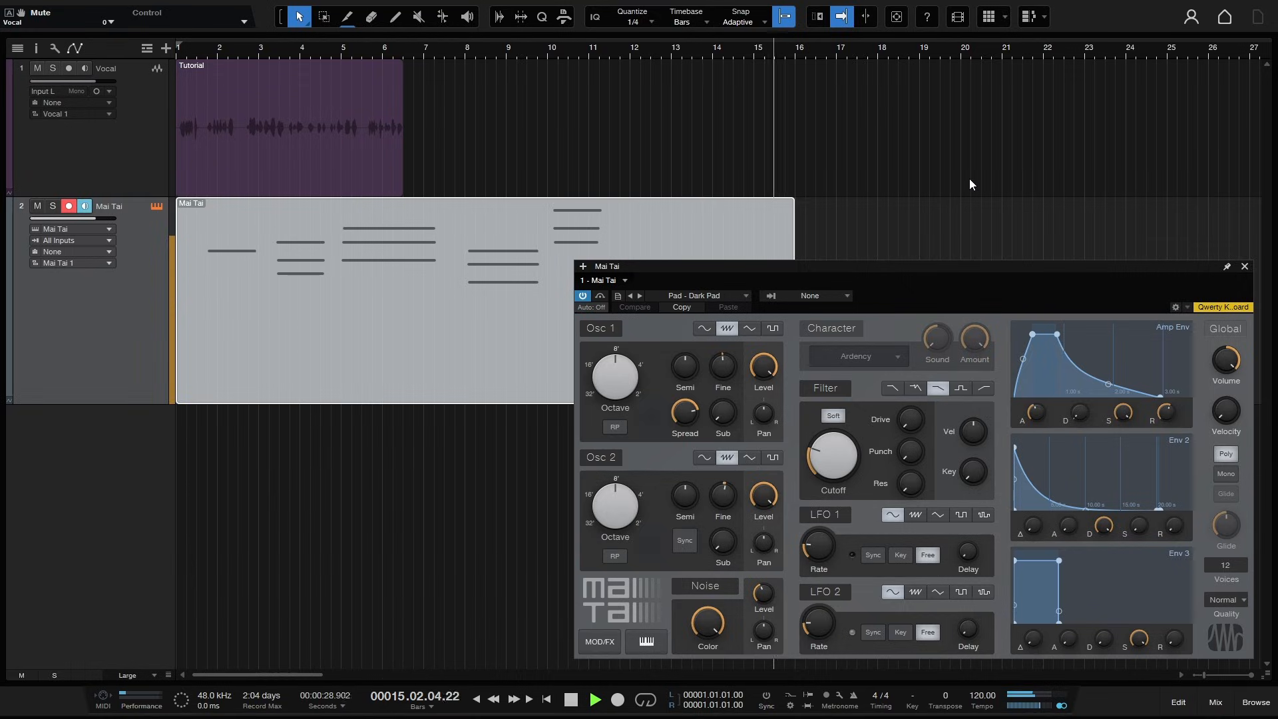
key("space")
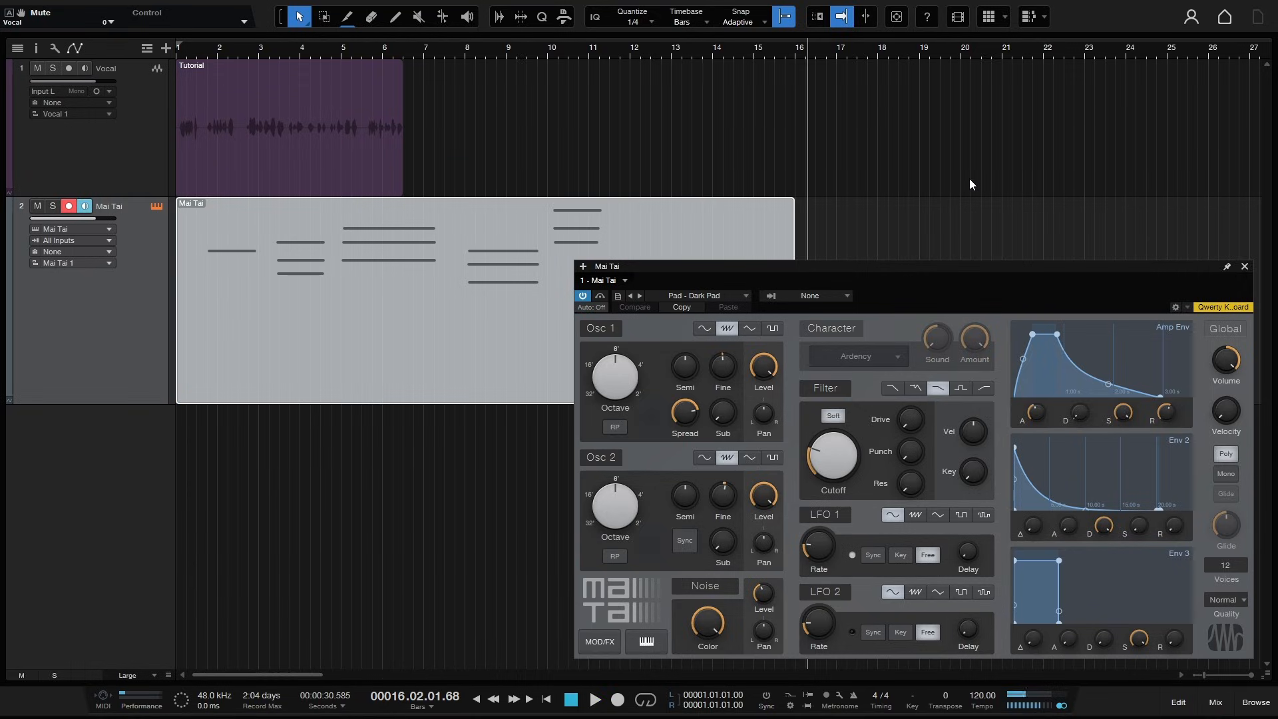
left_click(1245, 267)
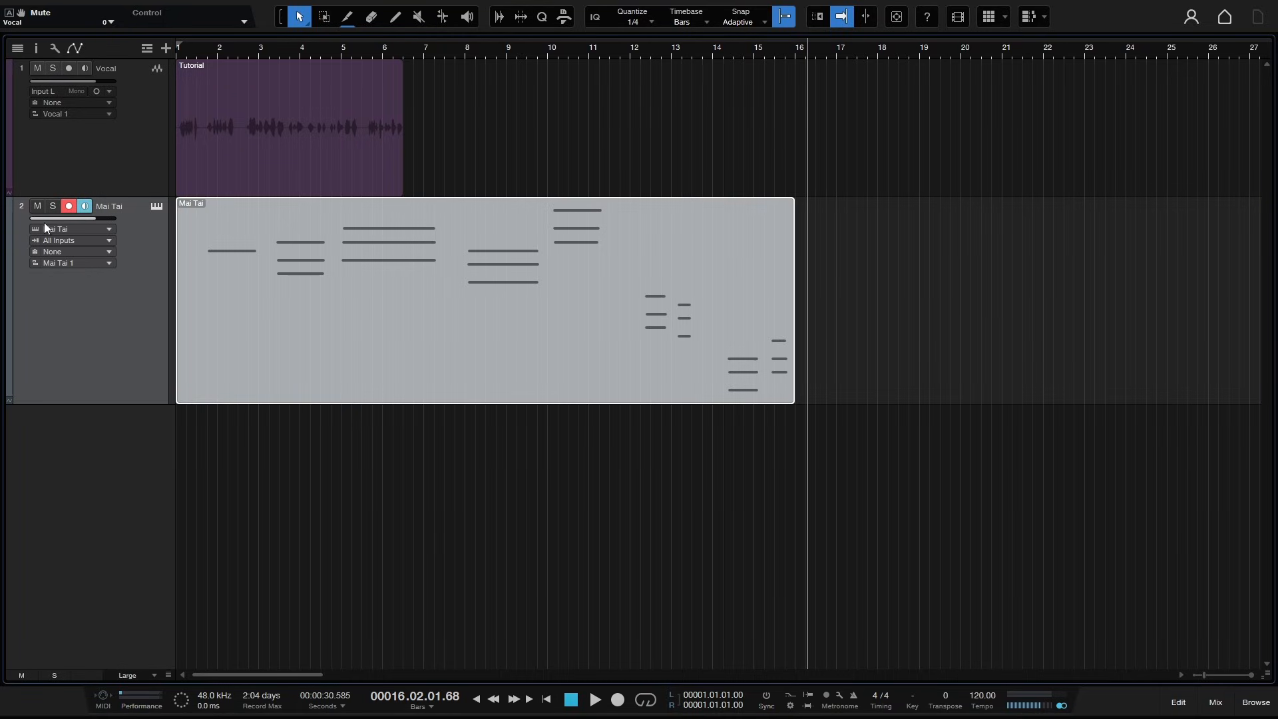
- Inspect the Mai Tai track's instrument output and input source options
left_click(109, 229)
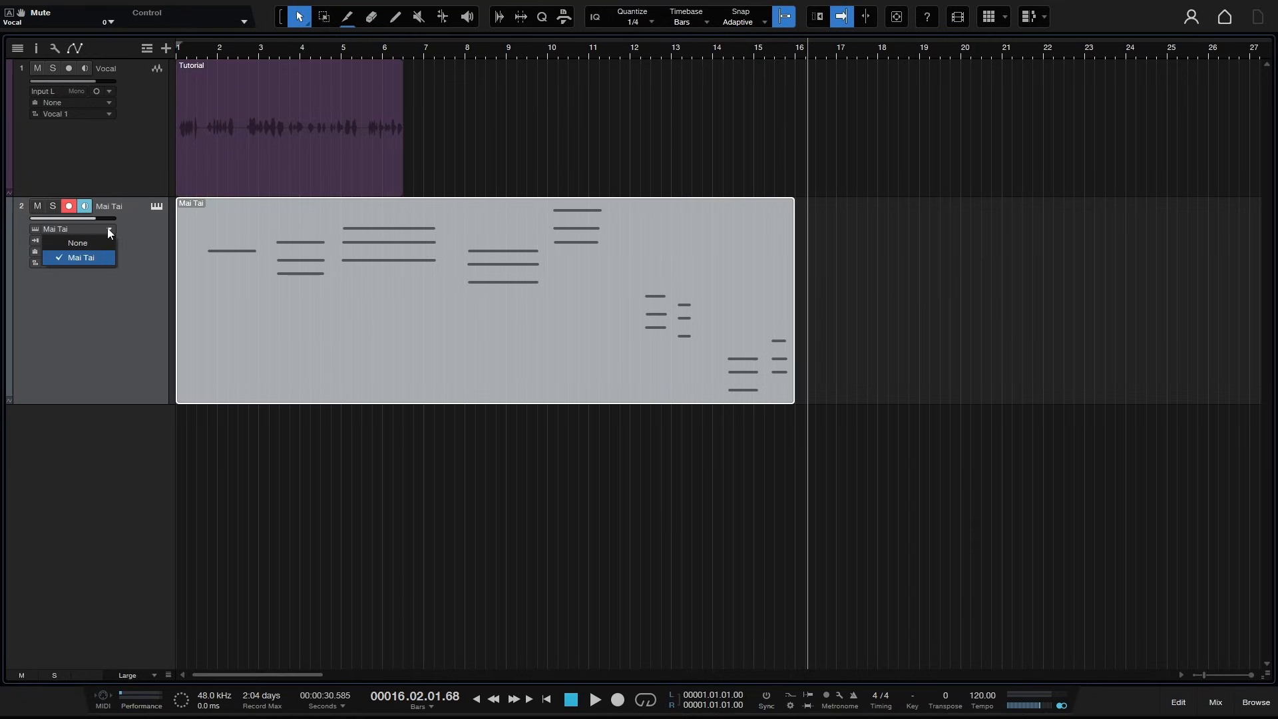
left_click(141, 234)
left_click(109, 241)
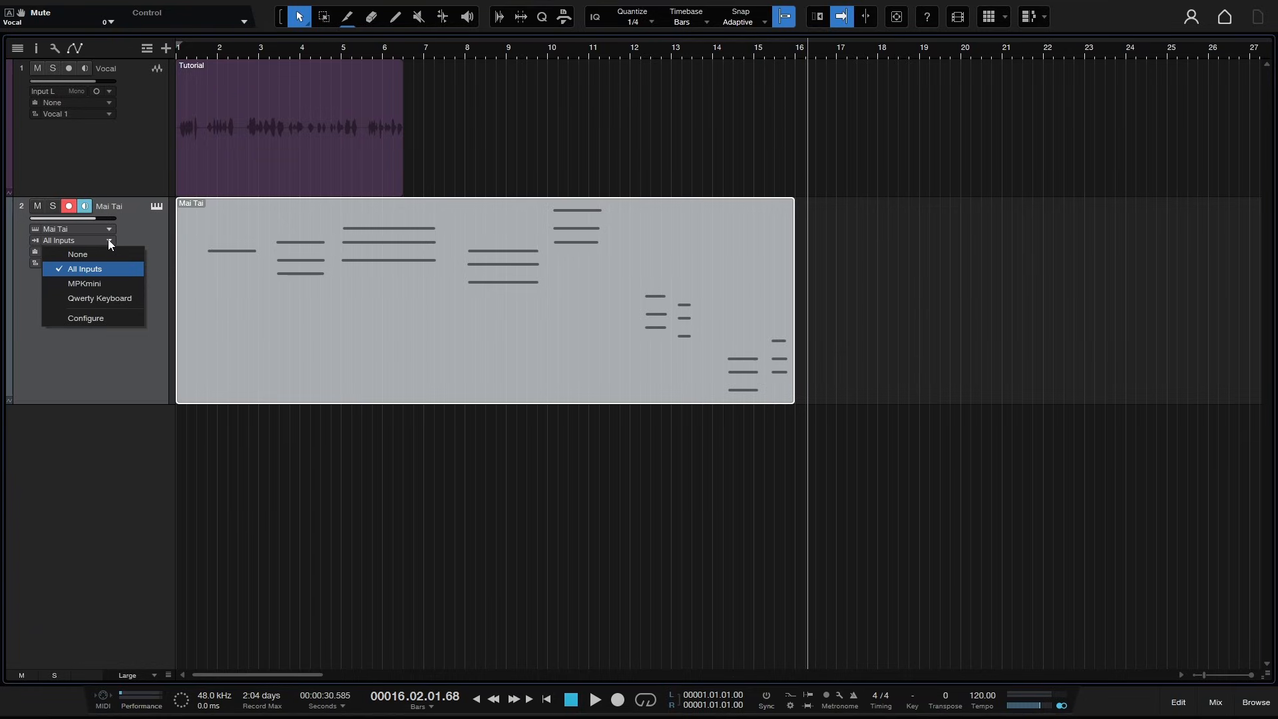
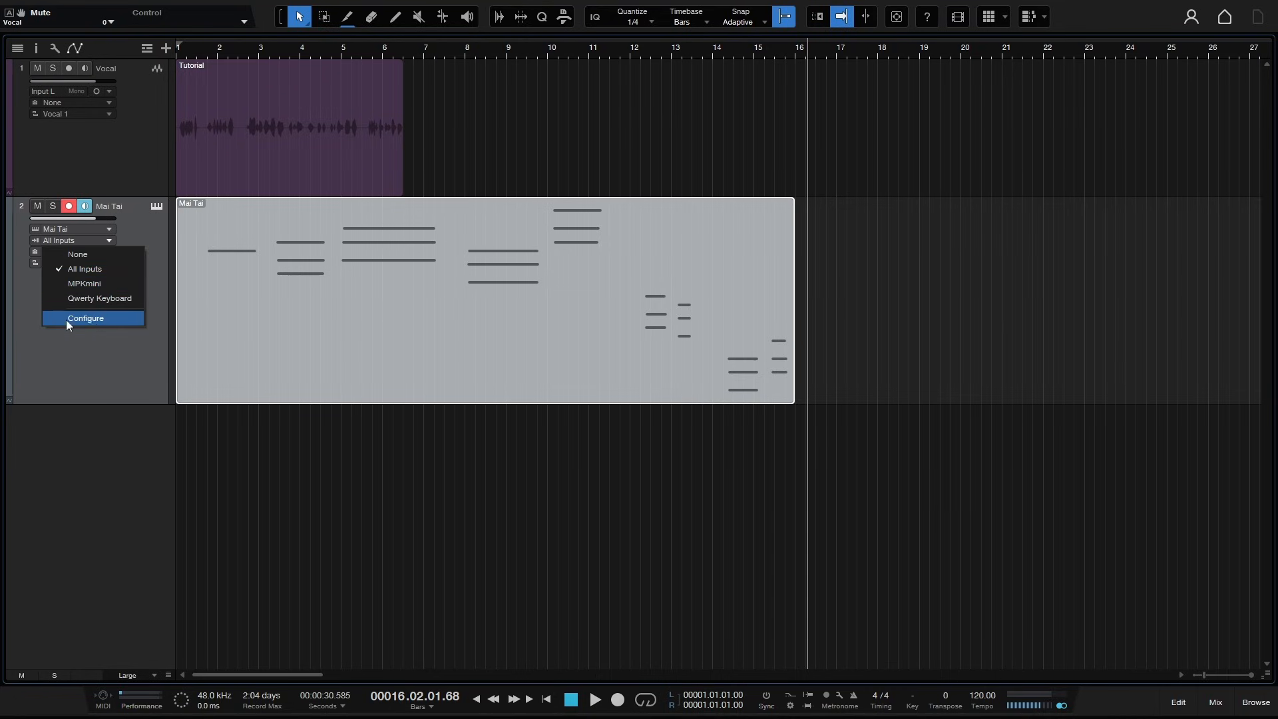
- Remove the MPKmini from the external devices list and confirm, then check the Mai Tai track's input options
left_click(86, 319)
left_click(483, 290)
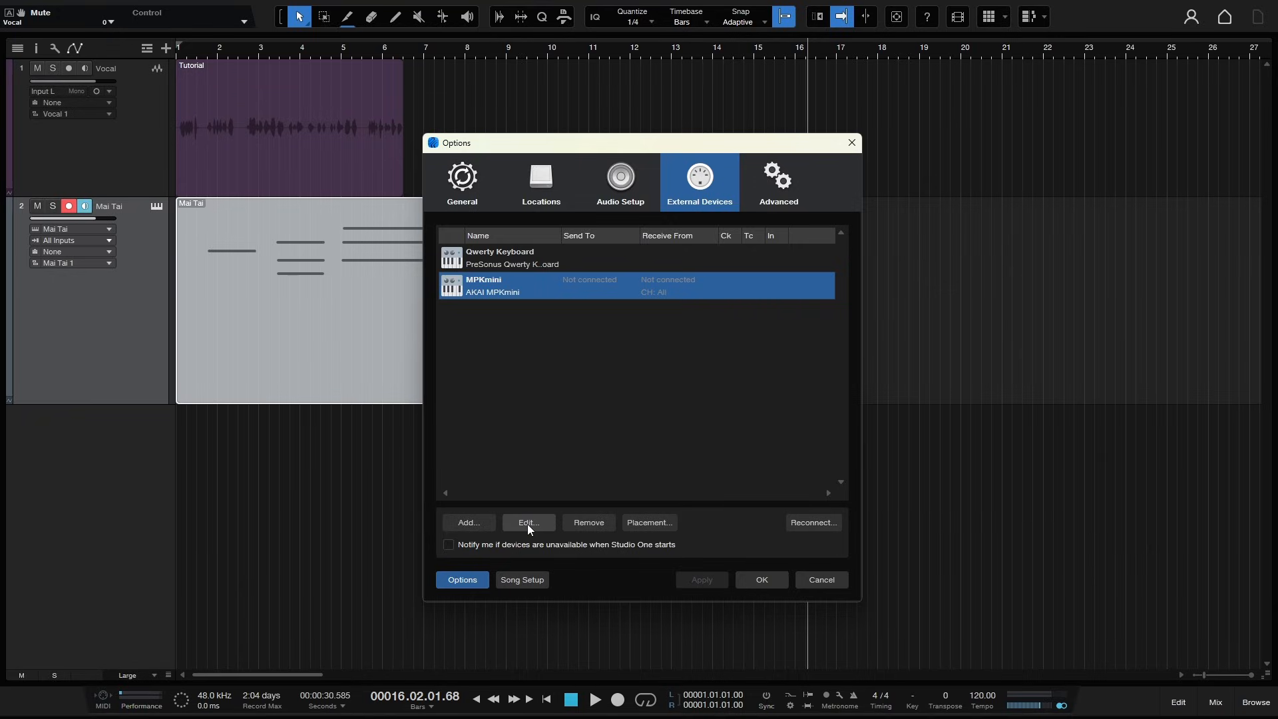
left_click(580, 524)
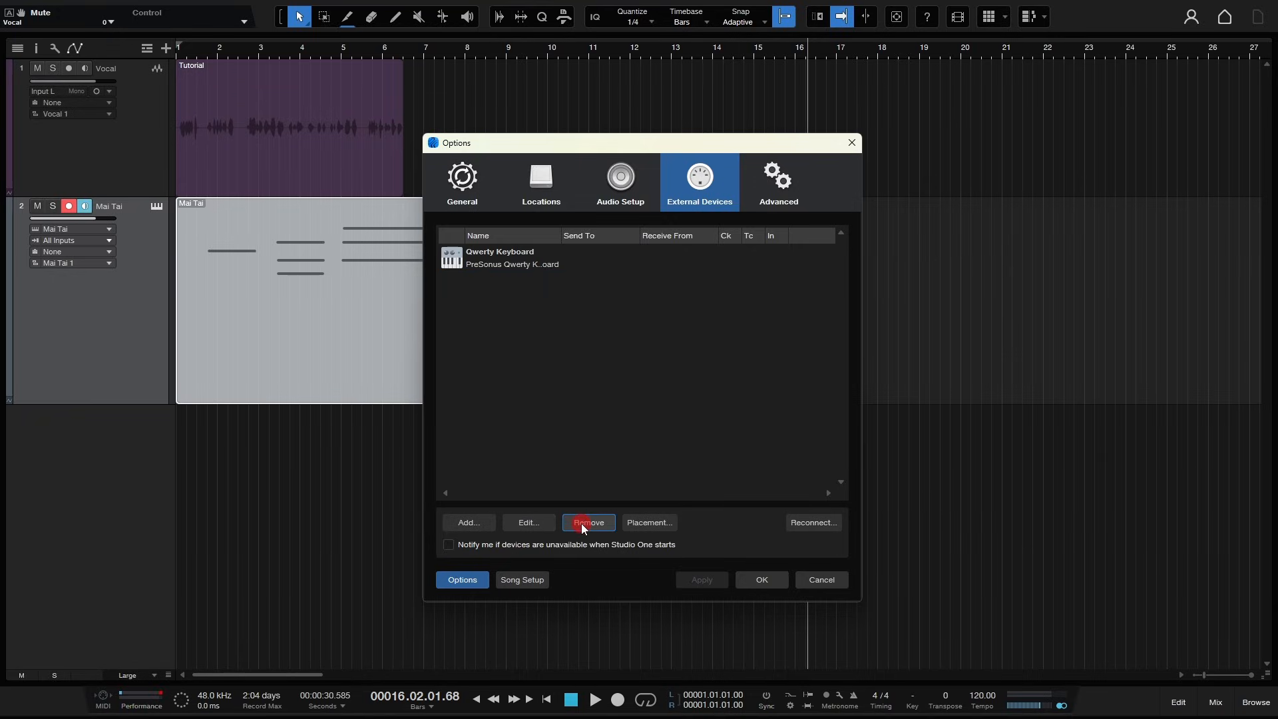
left_click(763, 581)
left_click(103, 241)
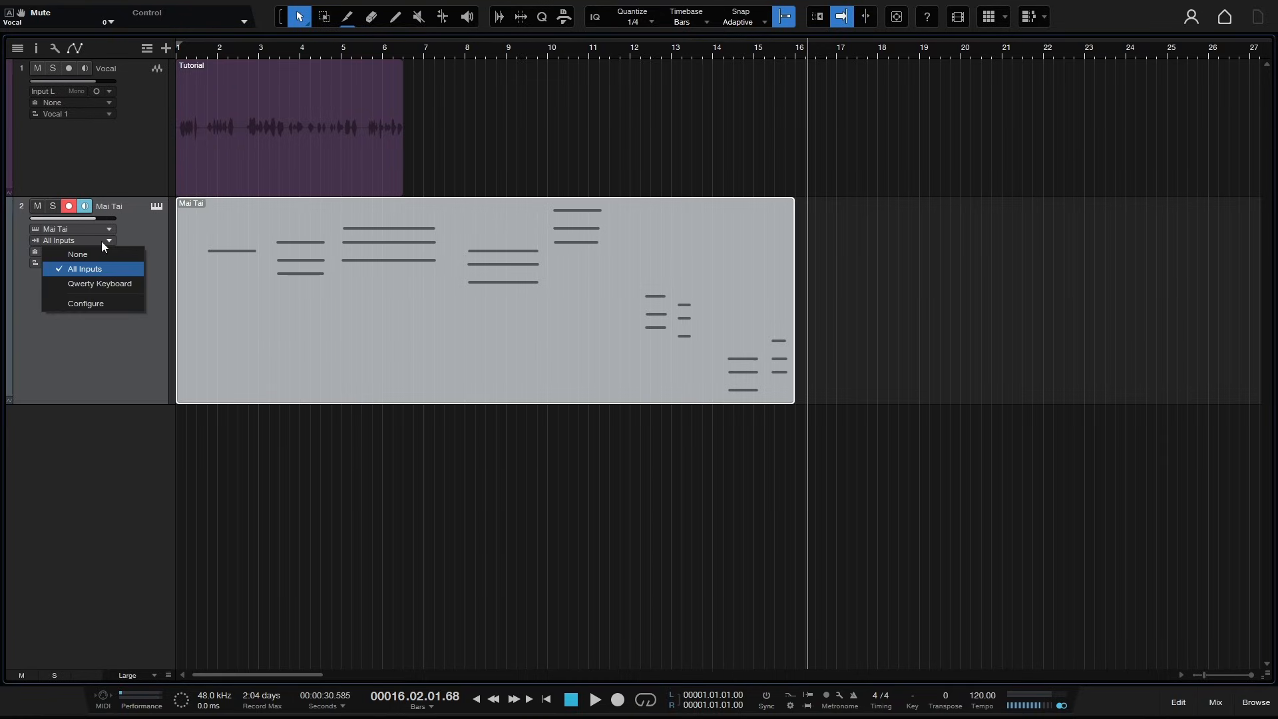
left_click(155, 231)
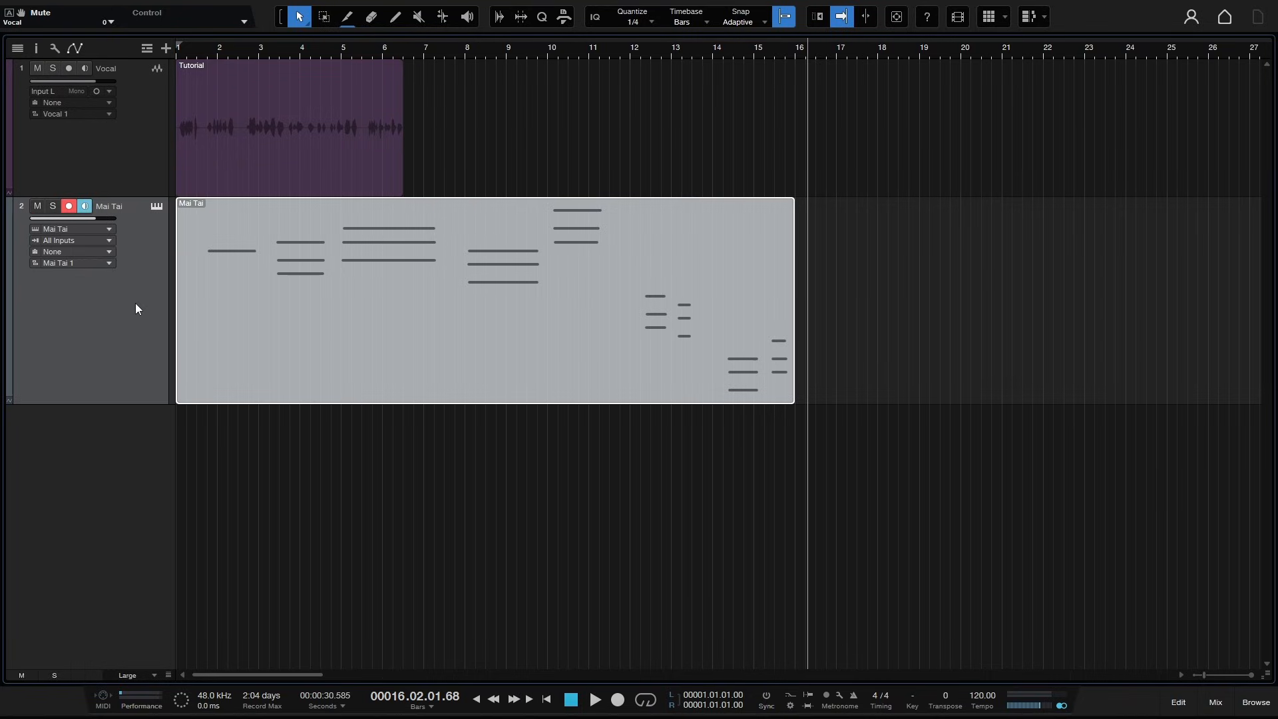
- Review the Mai Tai track's instrument output and input choices, then deselect the part
left_click(65, 229)
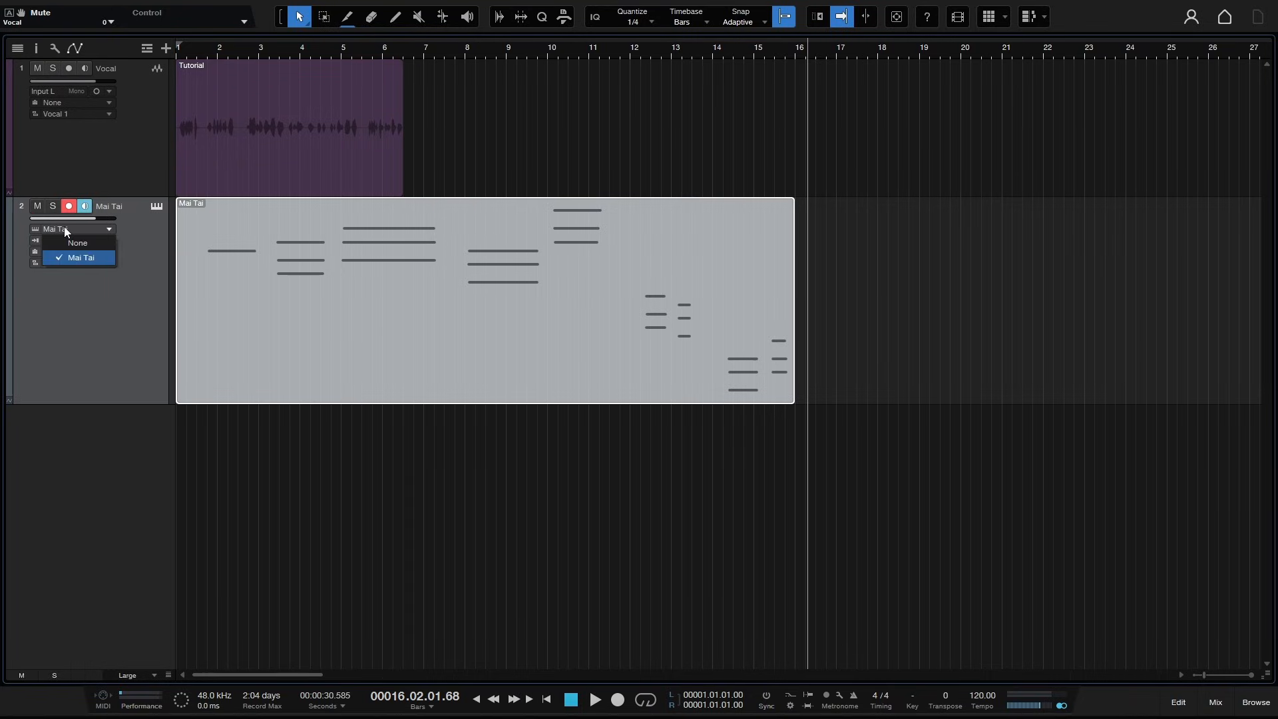
left_click(138, 238)
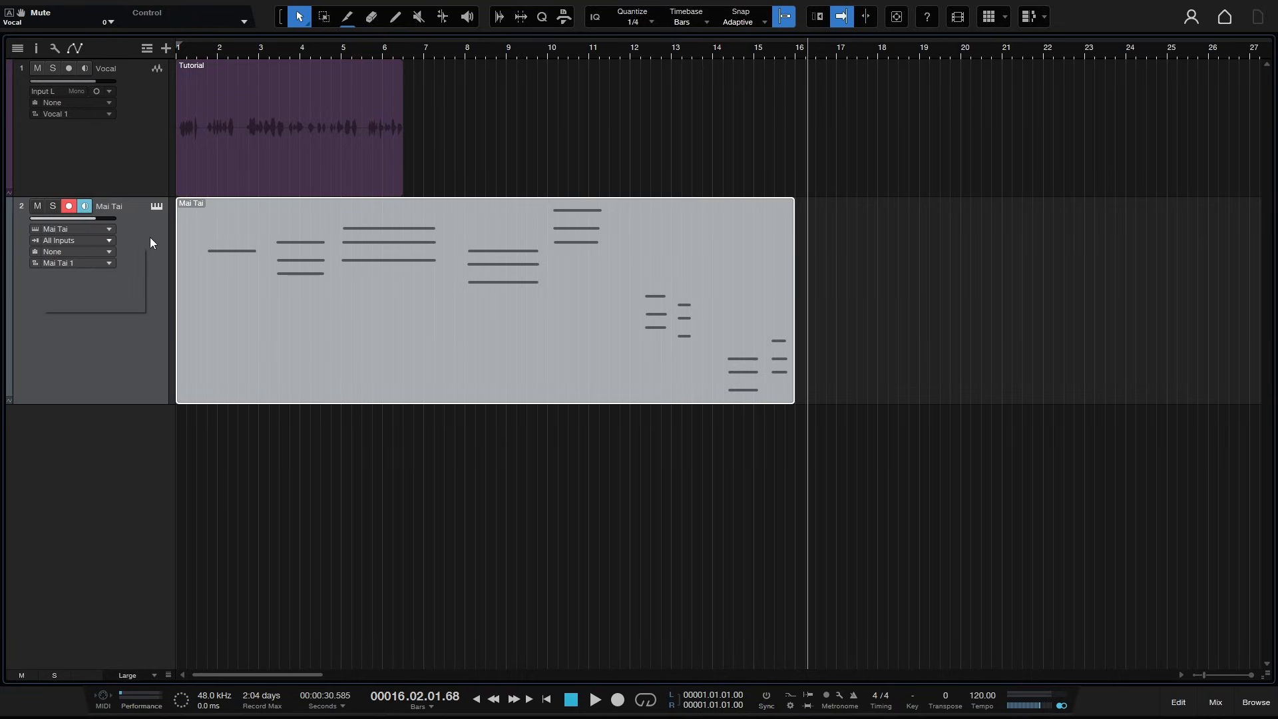
left_click(108, 241)
left_click(151, 259)
left_click(920, 269)
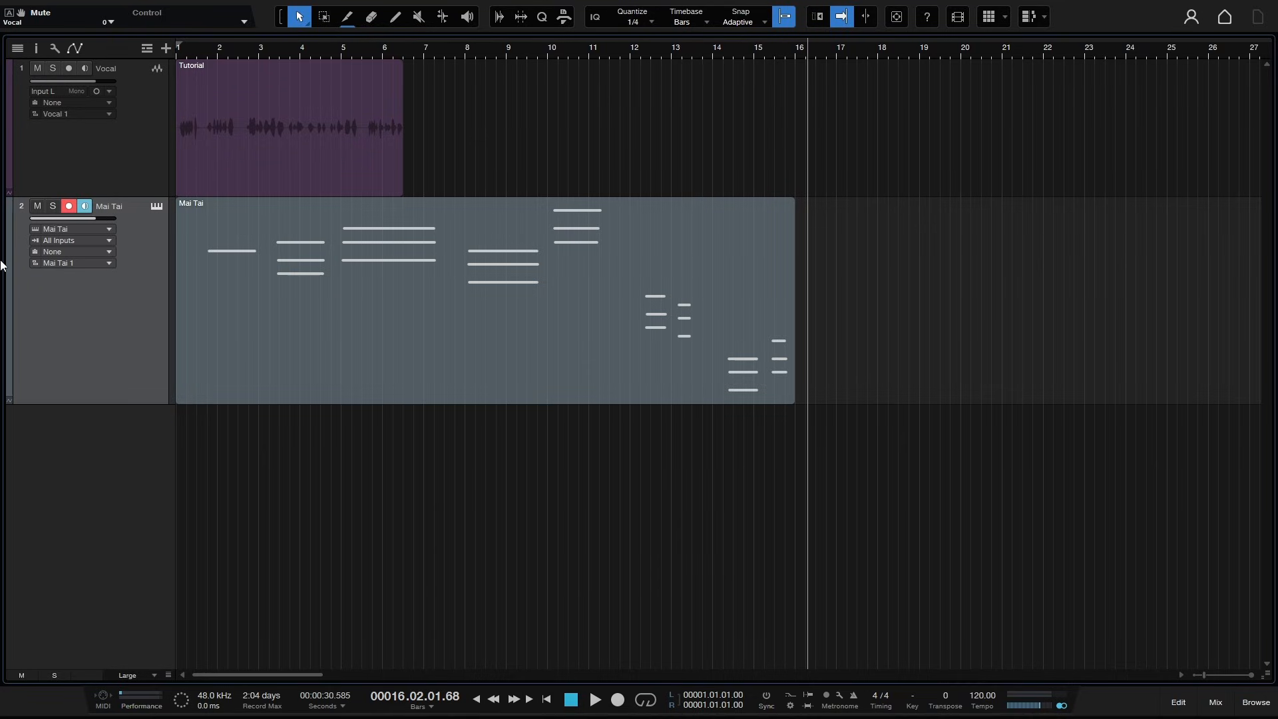
- Color the Mai Tai track orange
left_click(8, 309)
left_click(145, 413)
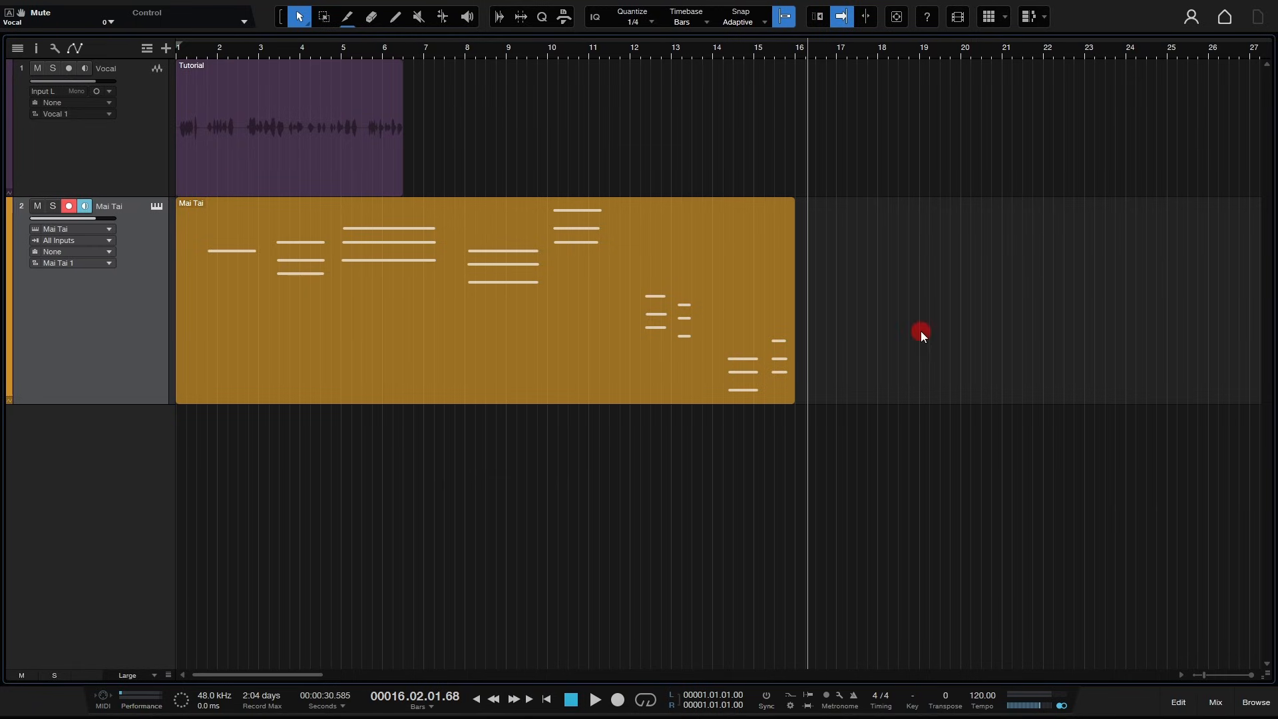
- Open and dismiss the context menu of the vocal audio event
right_click(310, 114)
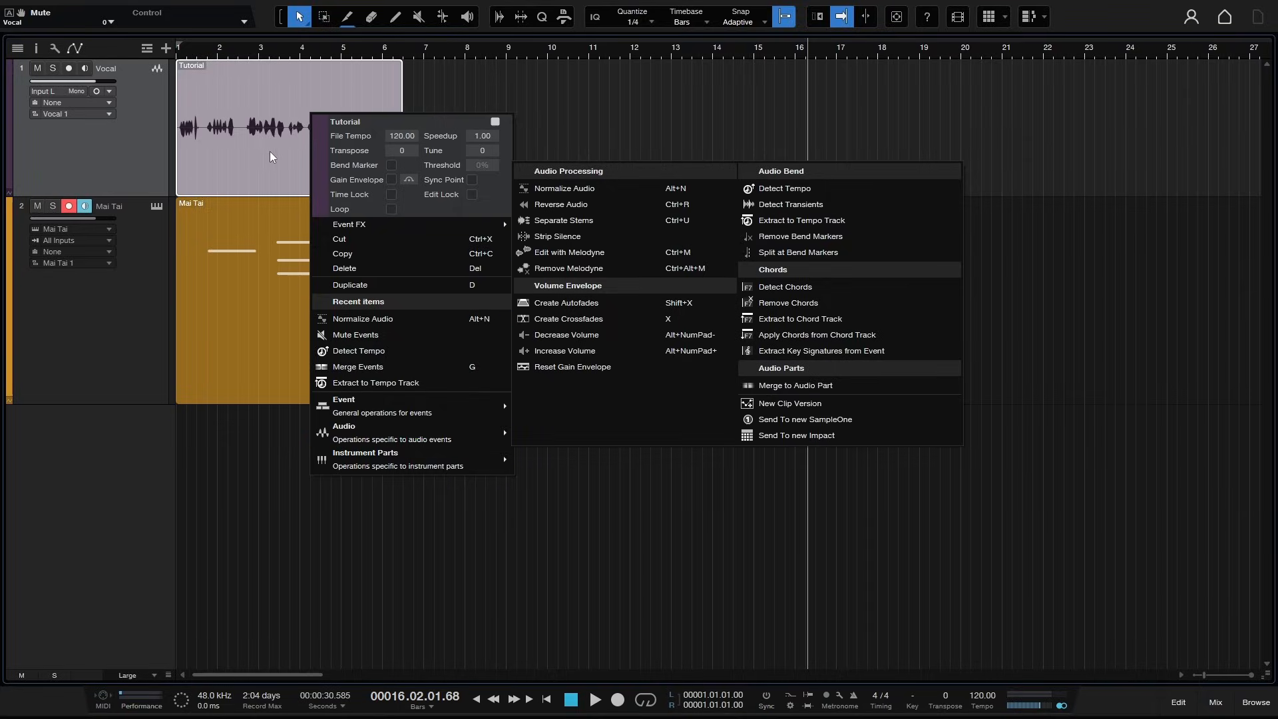
left_click(1064, 295)
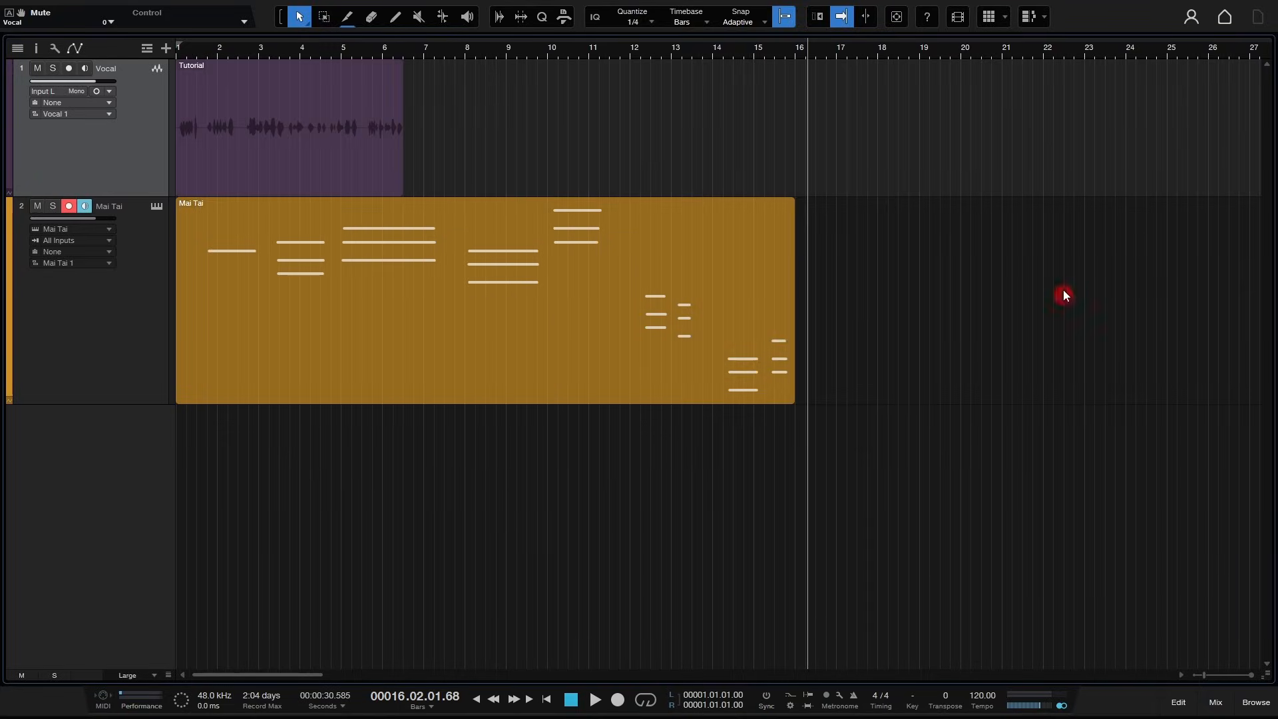
- Turn Loop on and back off for the Mai Tai part
right_click(410, 281)
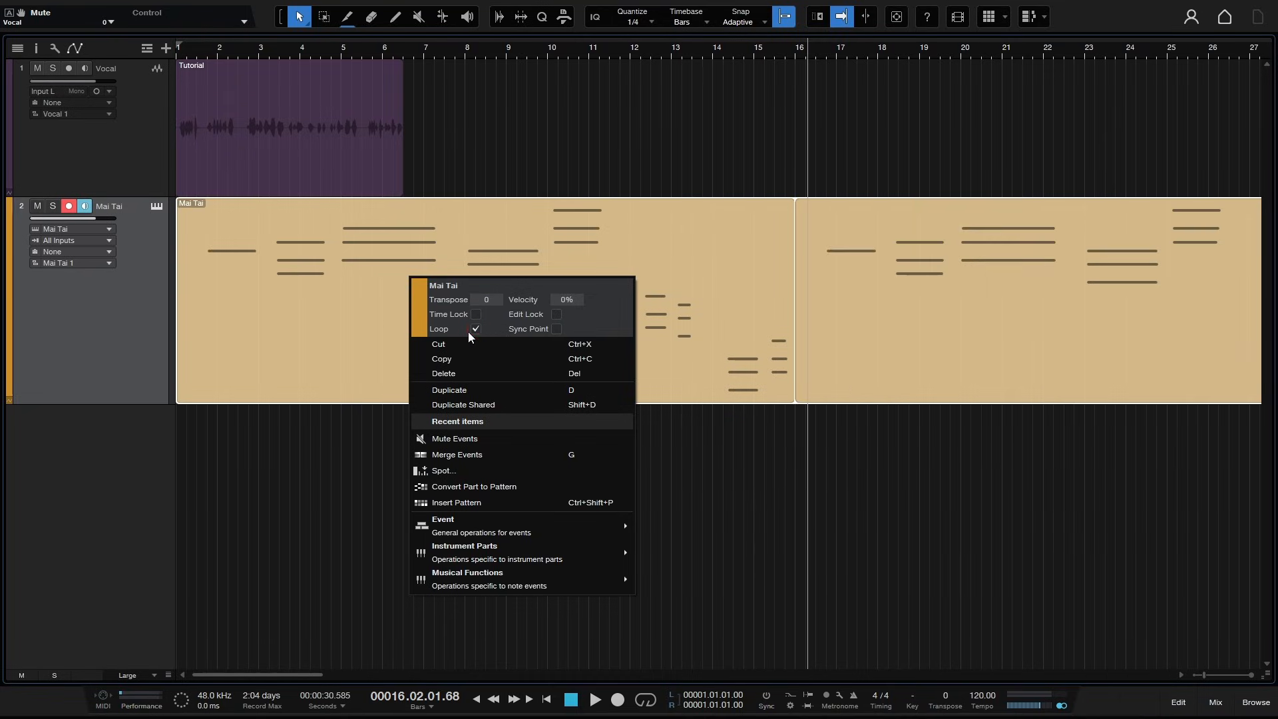
left_click(475, 328)
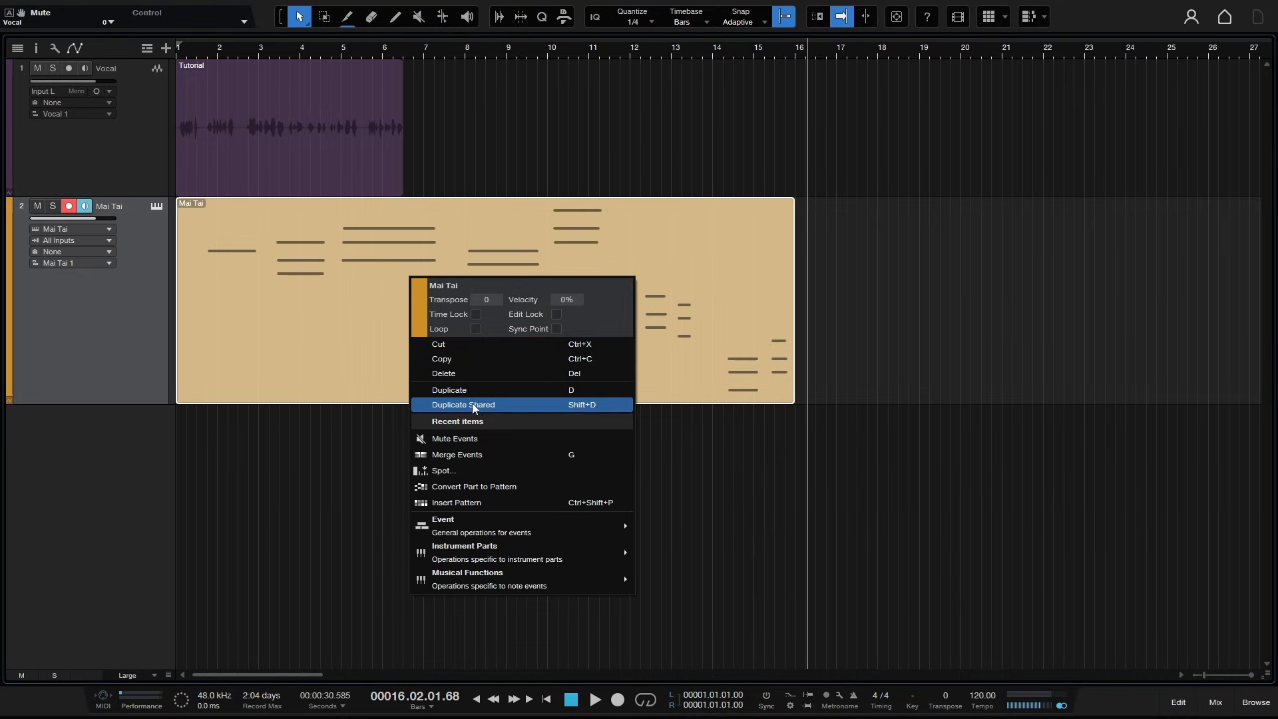
left_click(333, 366)
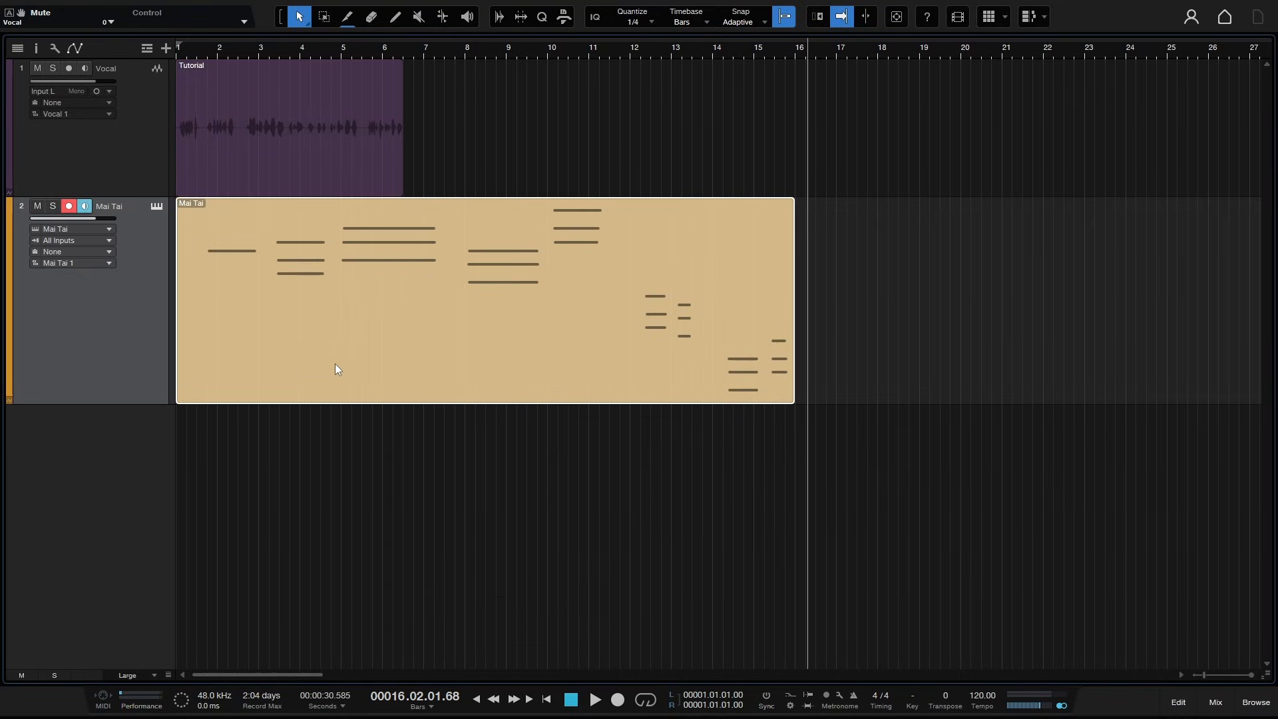
- Duplicate the Mai Tai part and undo the duplication
key("ctrl+d")
scroll(406, 366, "right", 5)
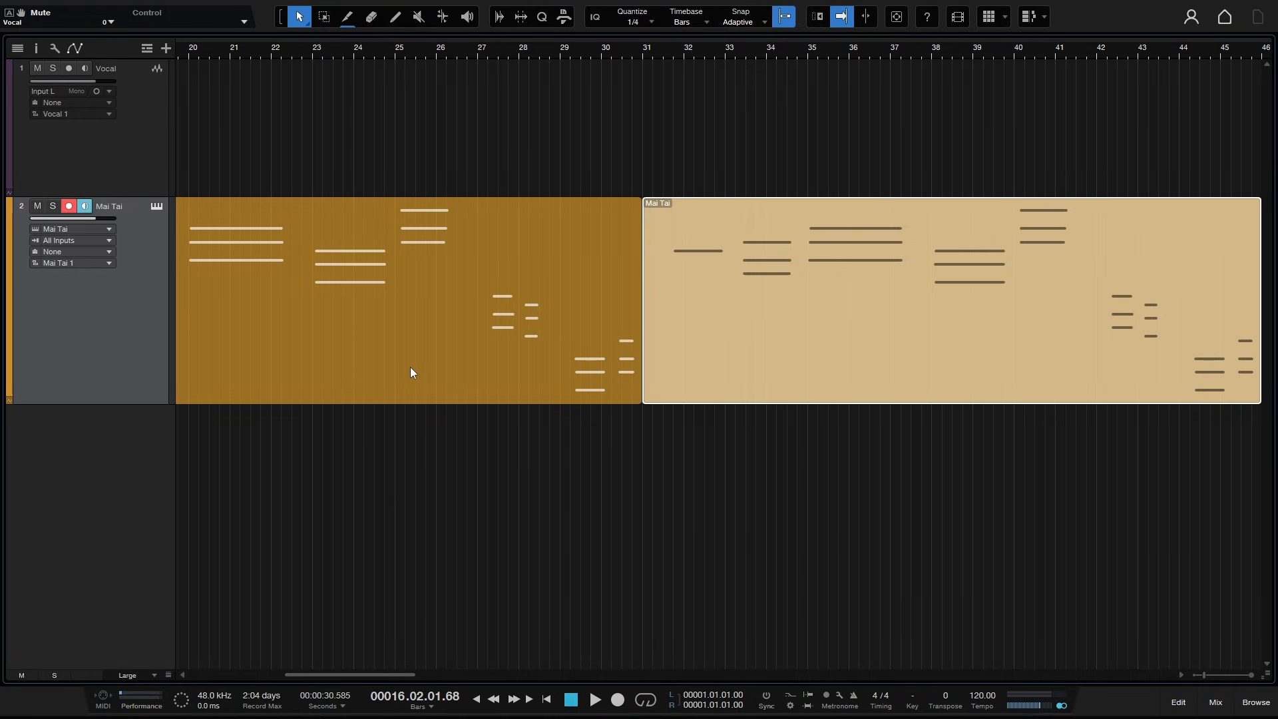
key("ctrl+z")
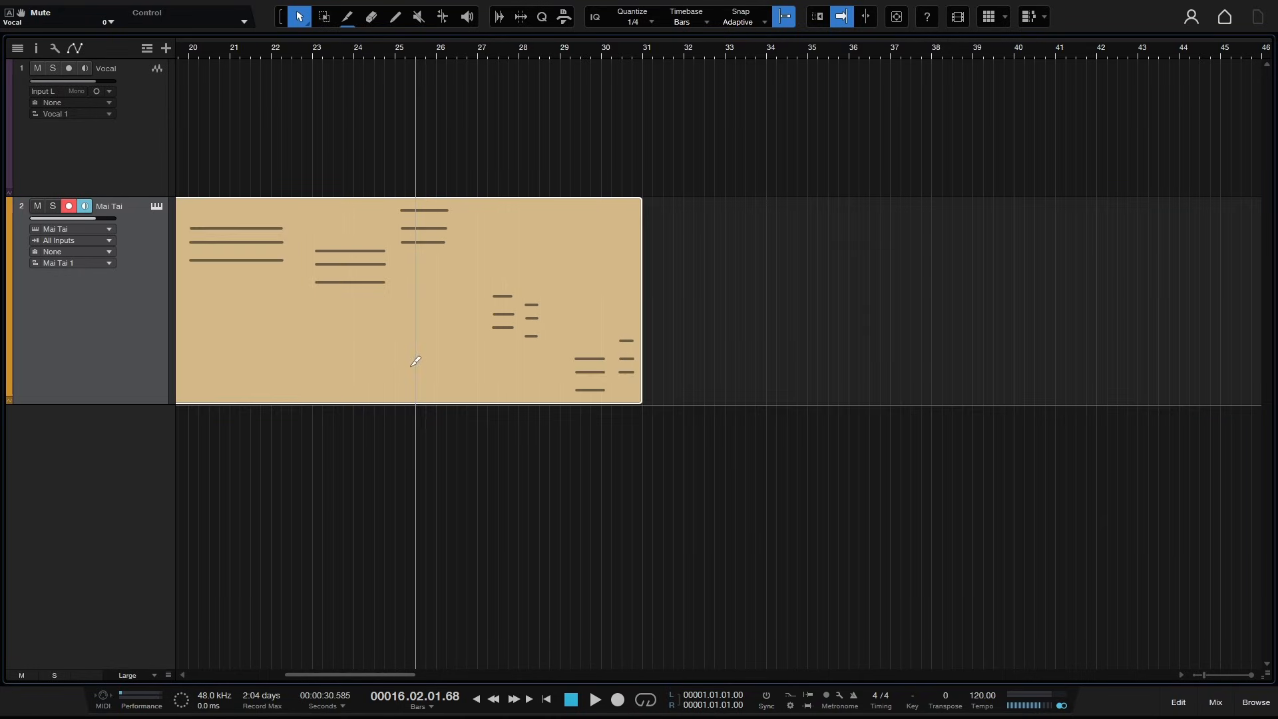
key("ctrl+z")
scroll(410, 366, "left", 5)
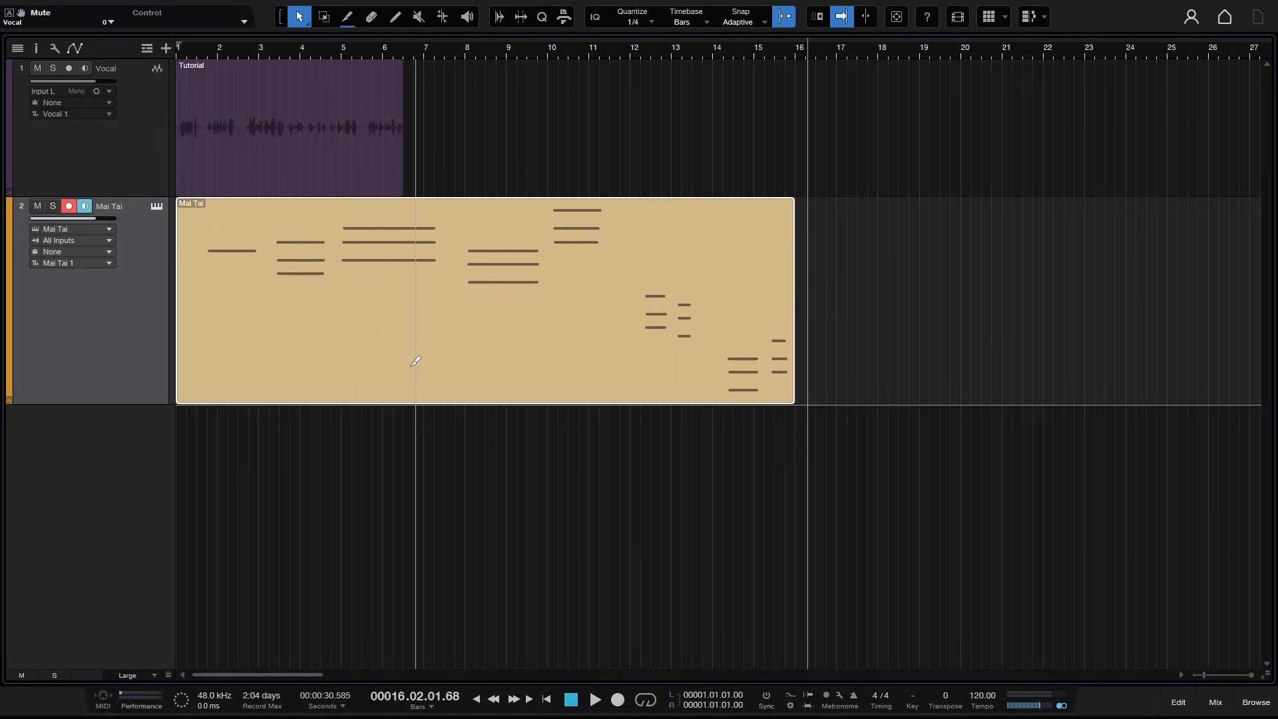
- Browse the context submenus of the Mai Tai part and the vocal event without choosing anything
right_click(429, 330)
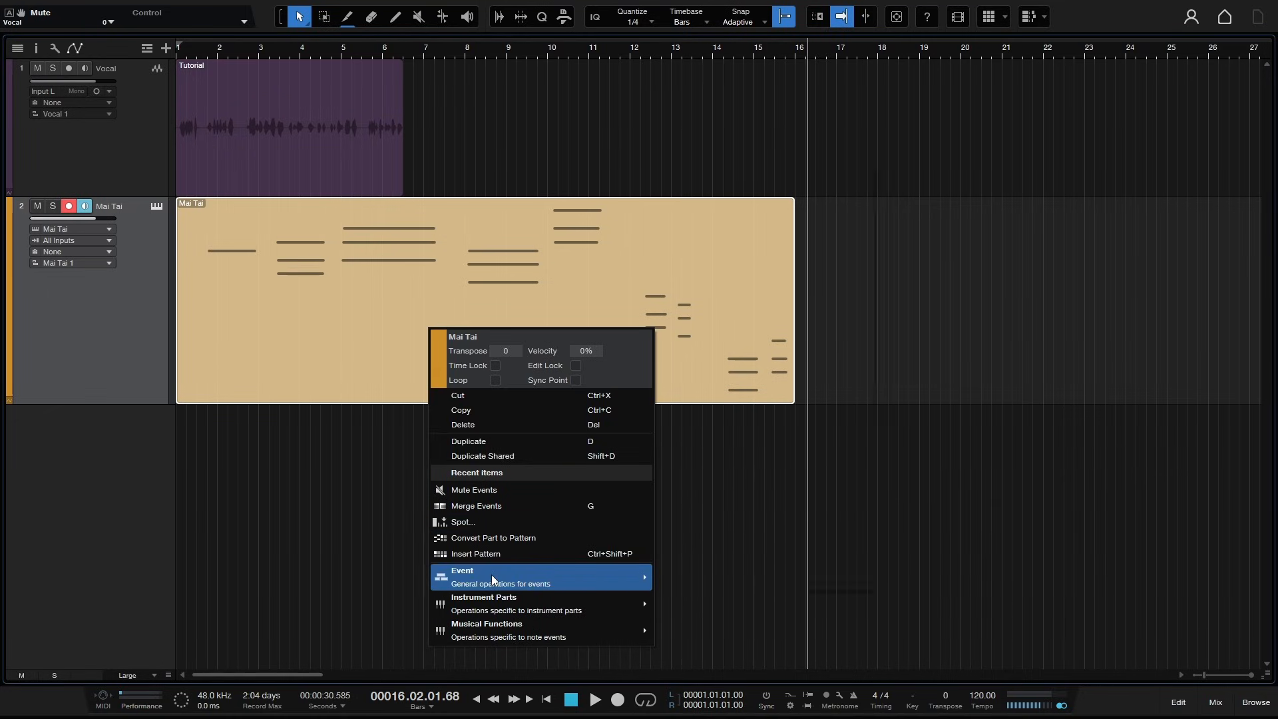
mouse_move(491, 574)
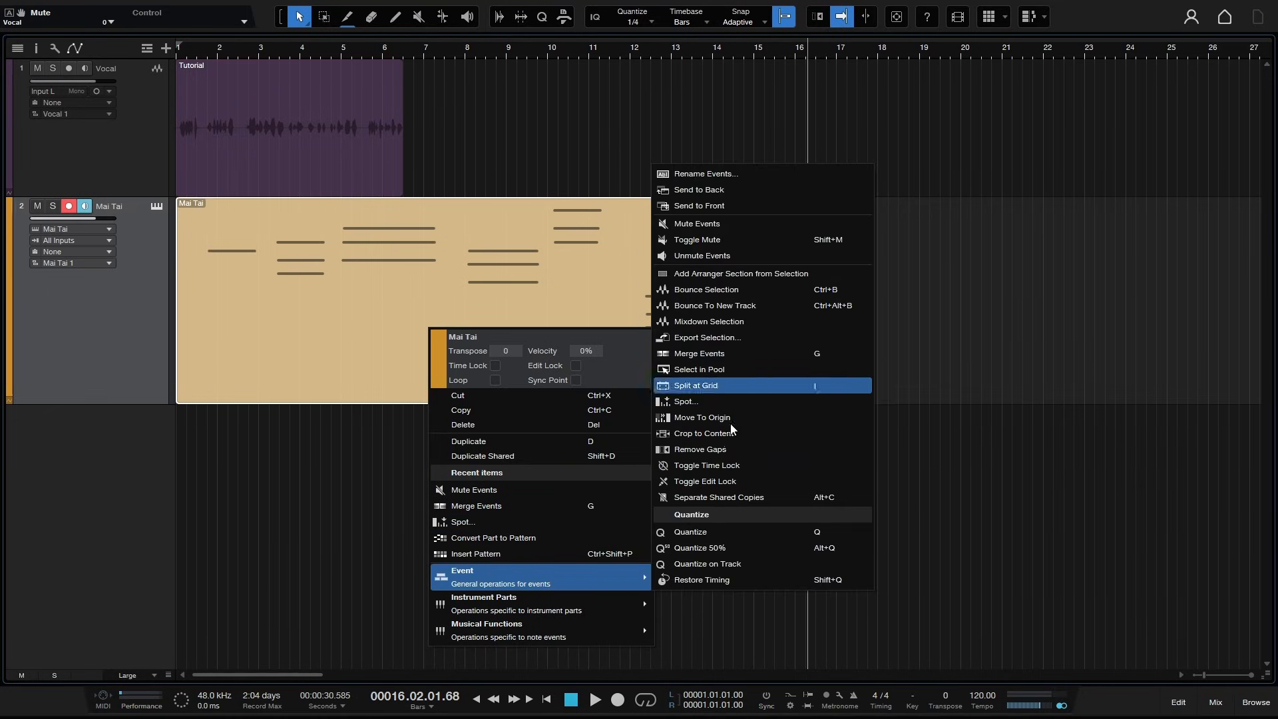
mouse_move(507, 612)
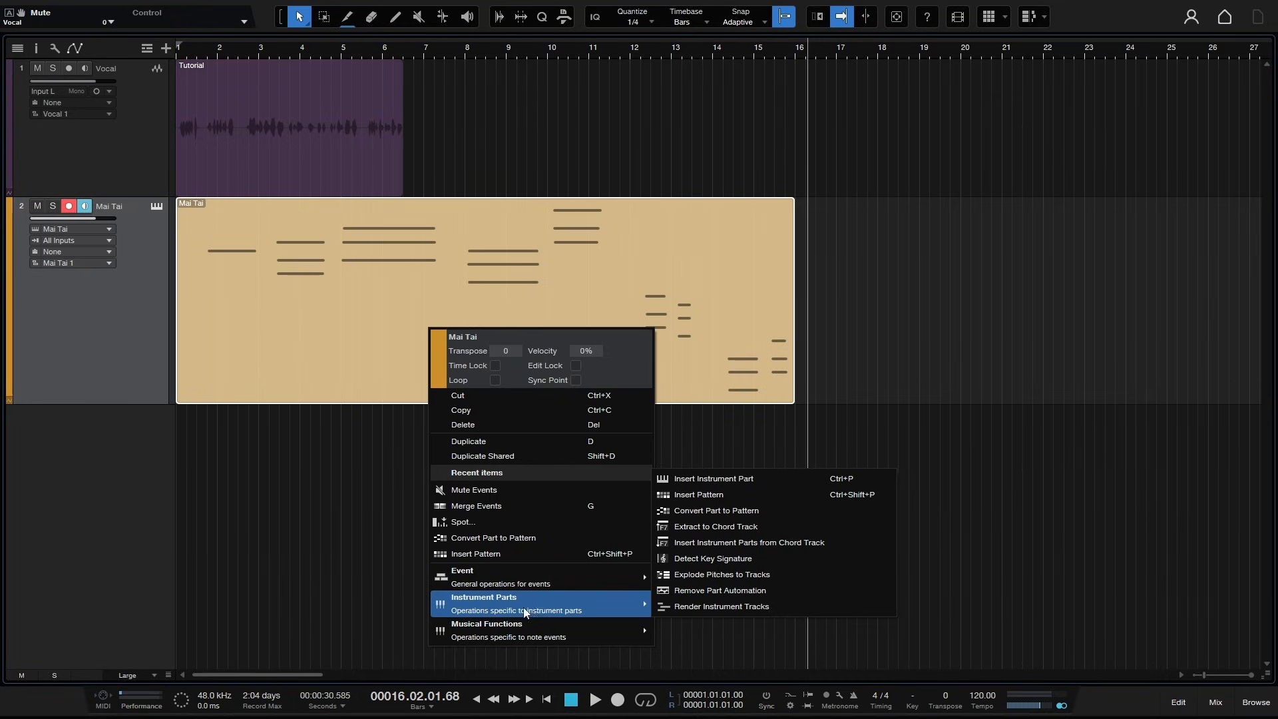
right_click(337, 141)
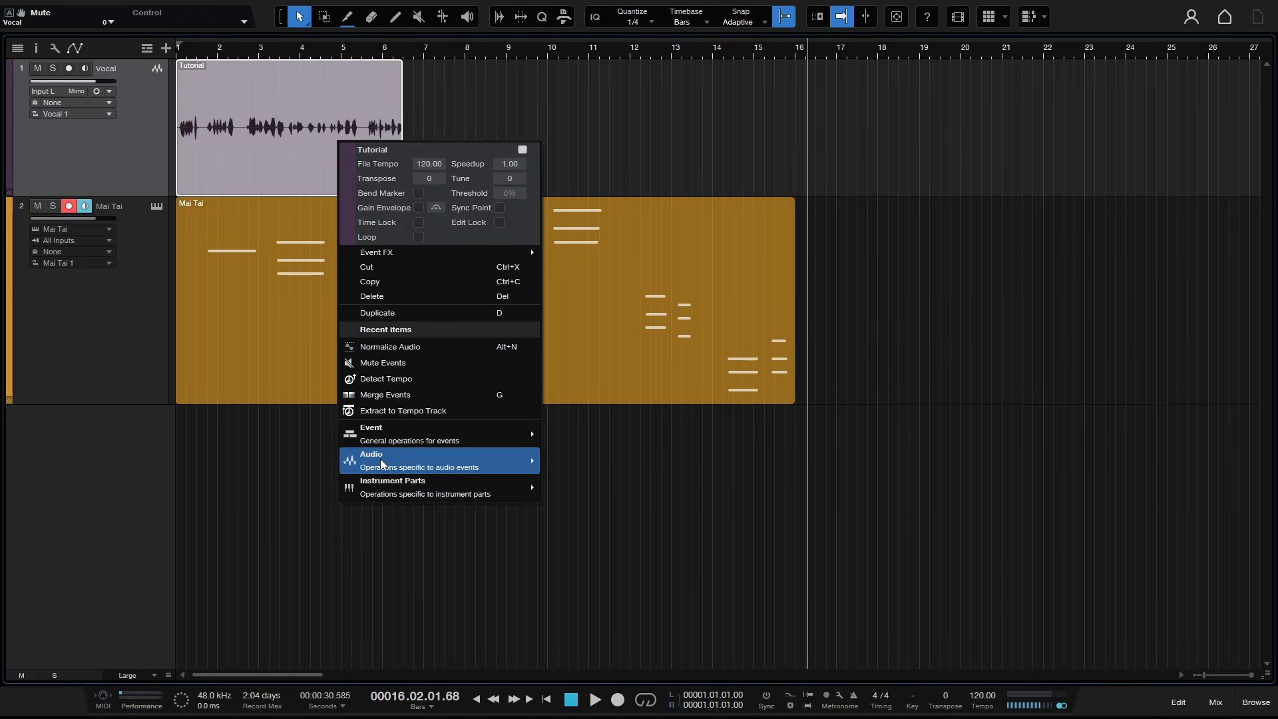
mouse_move(381, 458)
right_click(265, 359)
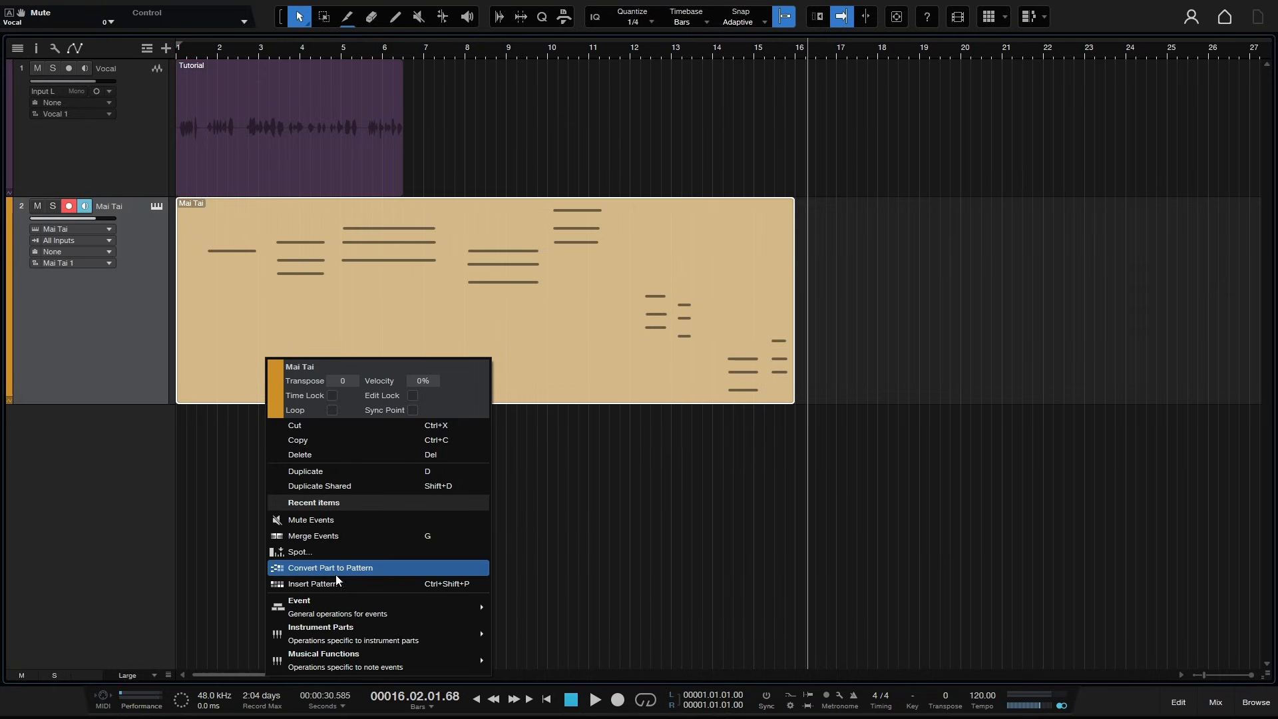
mouse_move(330, 633)
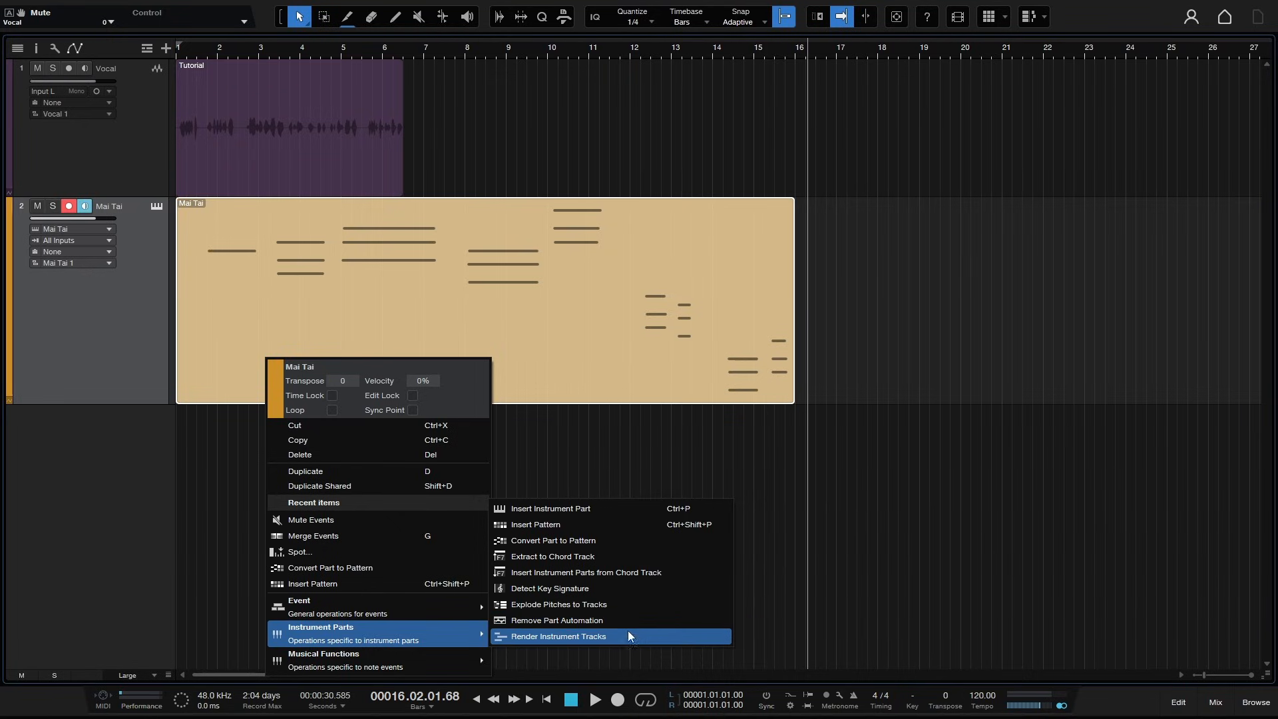
mouse_move(369, 661)
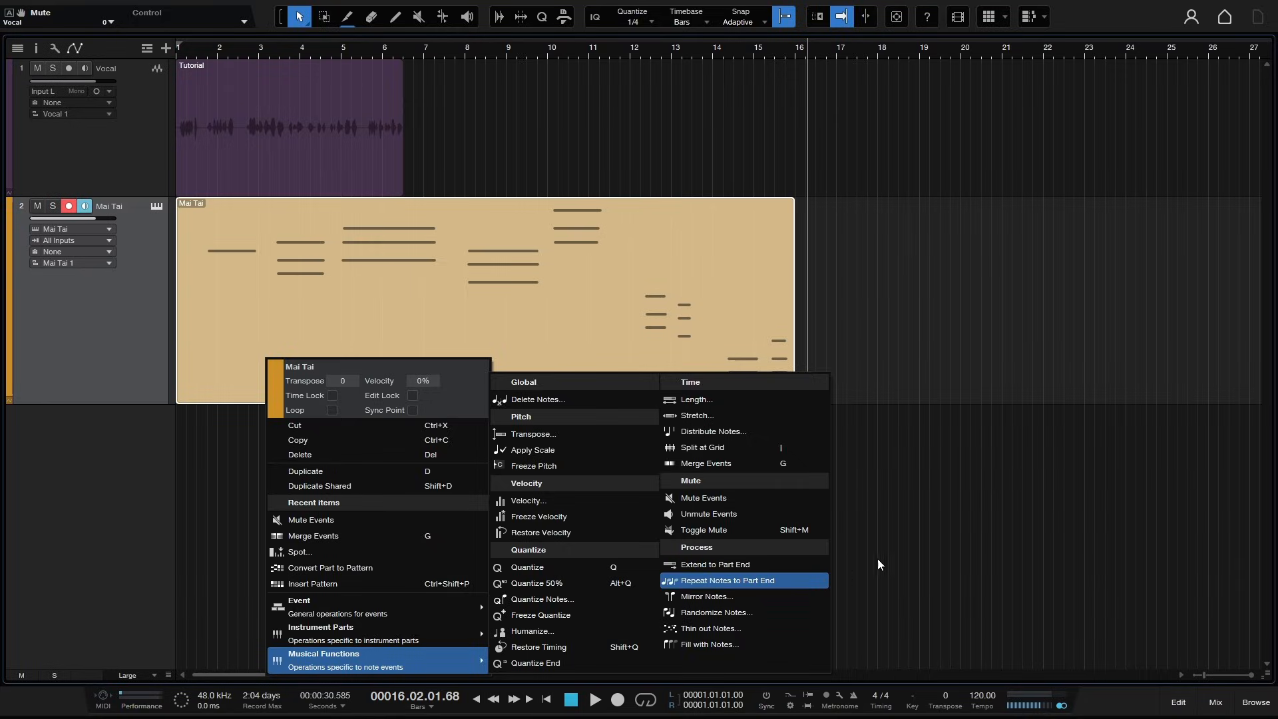
left_click(976, 535)
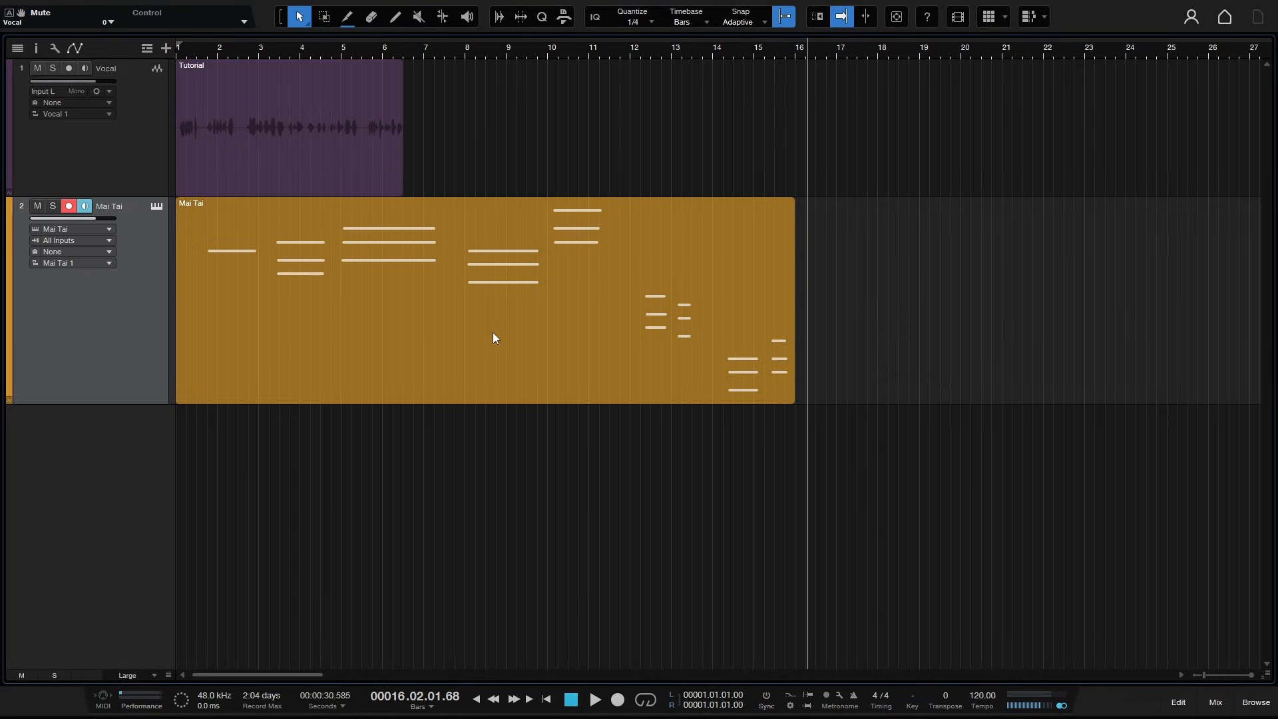
- Open the Mai Tai part in the Edit view, enlarge the panel, and close it again
left_click(454, 333)
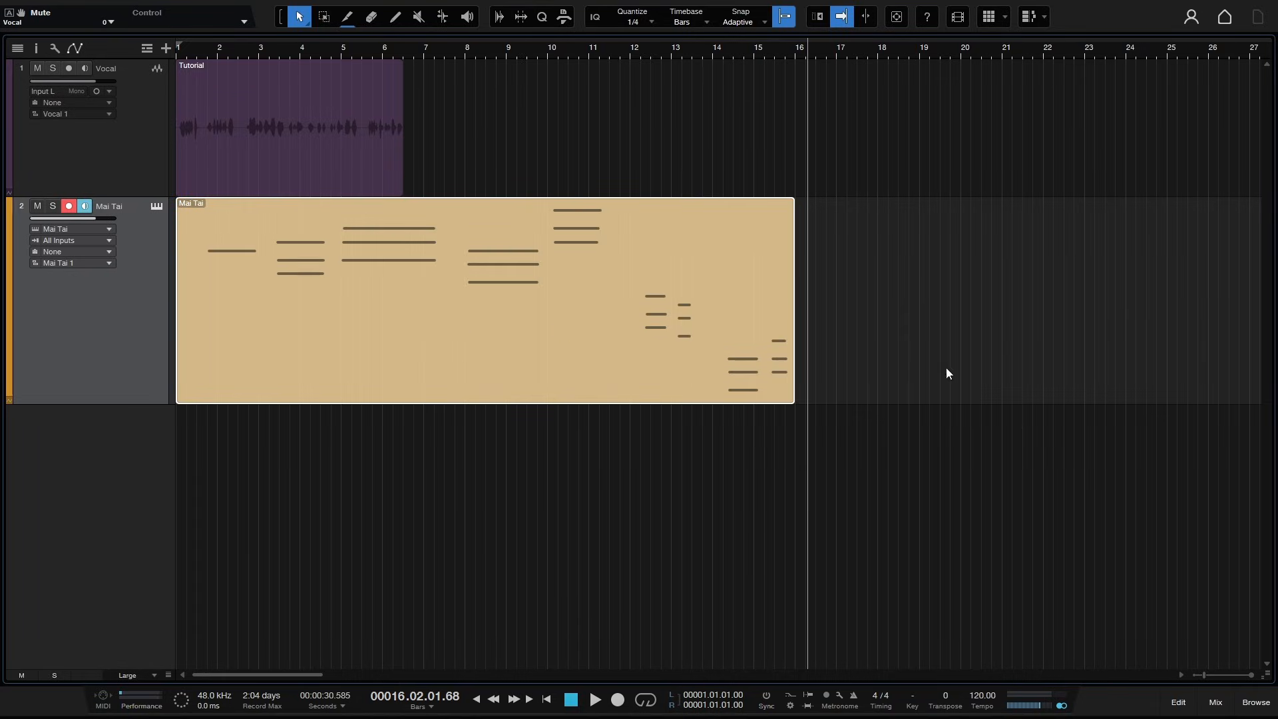
left_click(1177, 705)
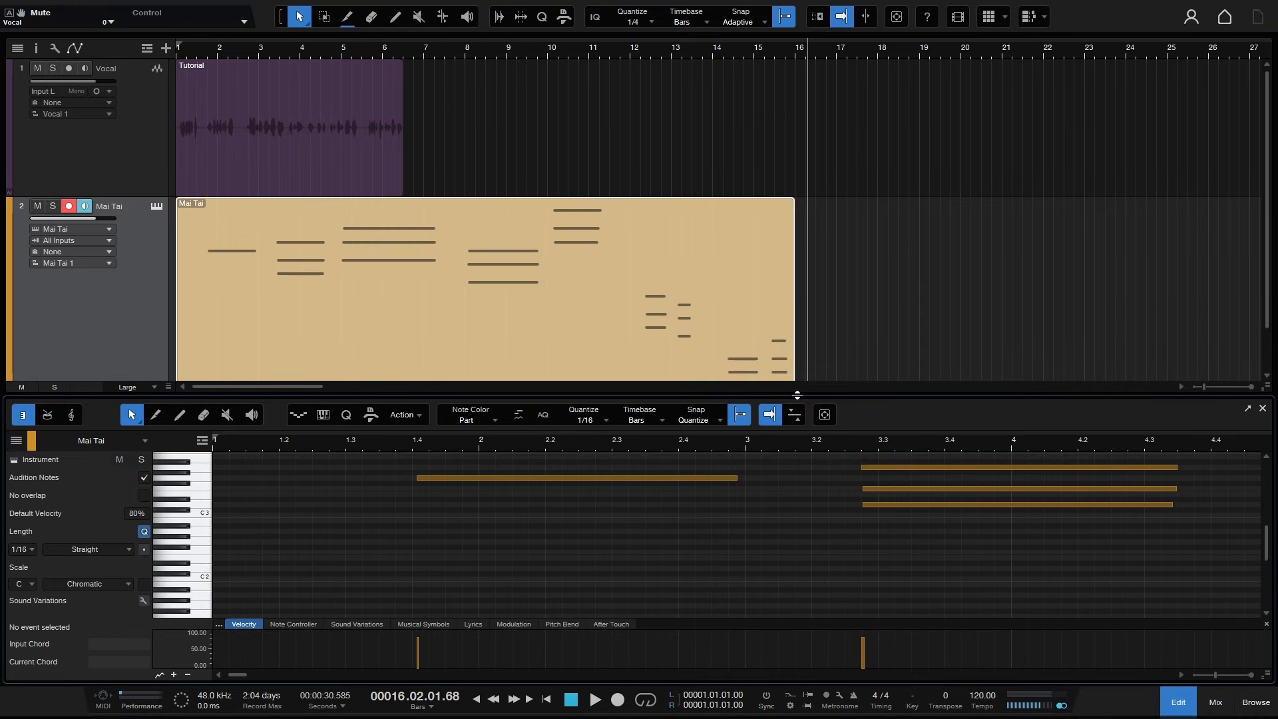
left_click_drag(797, 395, 797, 324)
left_click(1181, 711)
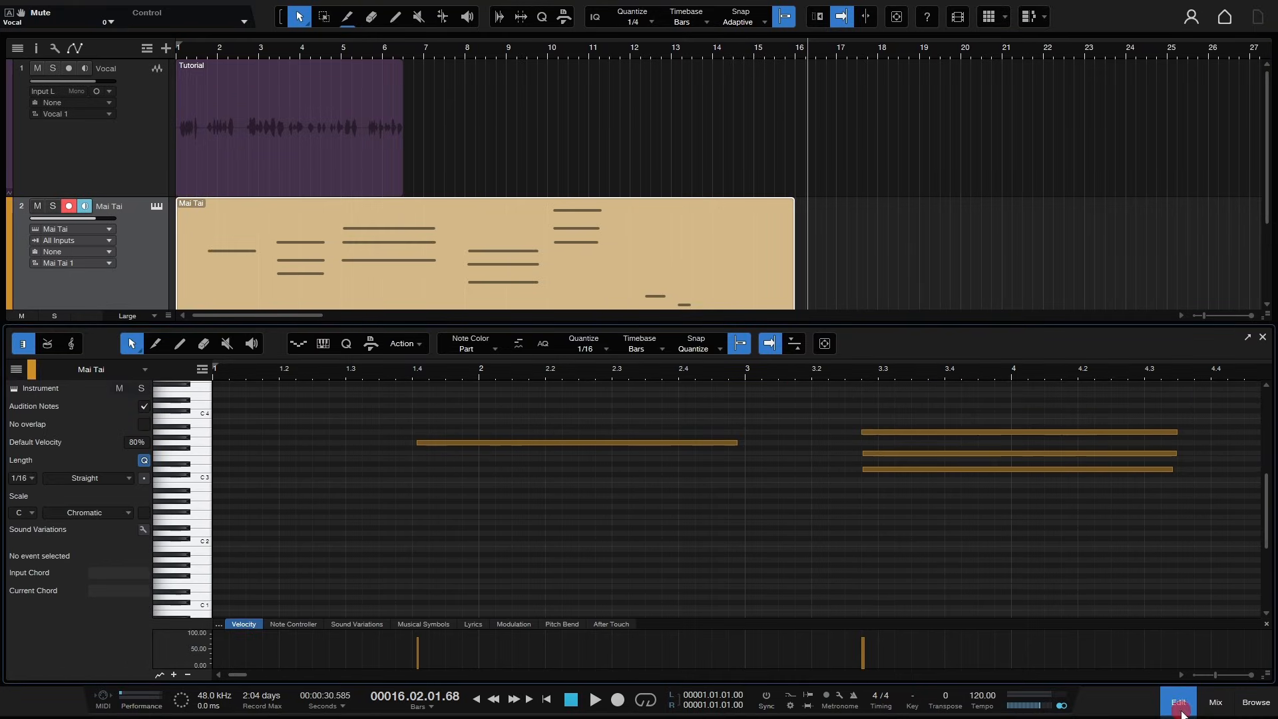
left_click(988, 292)
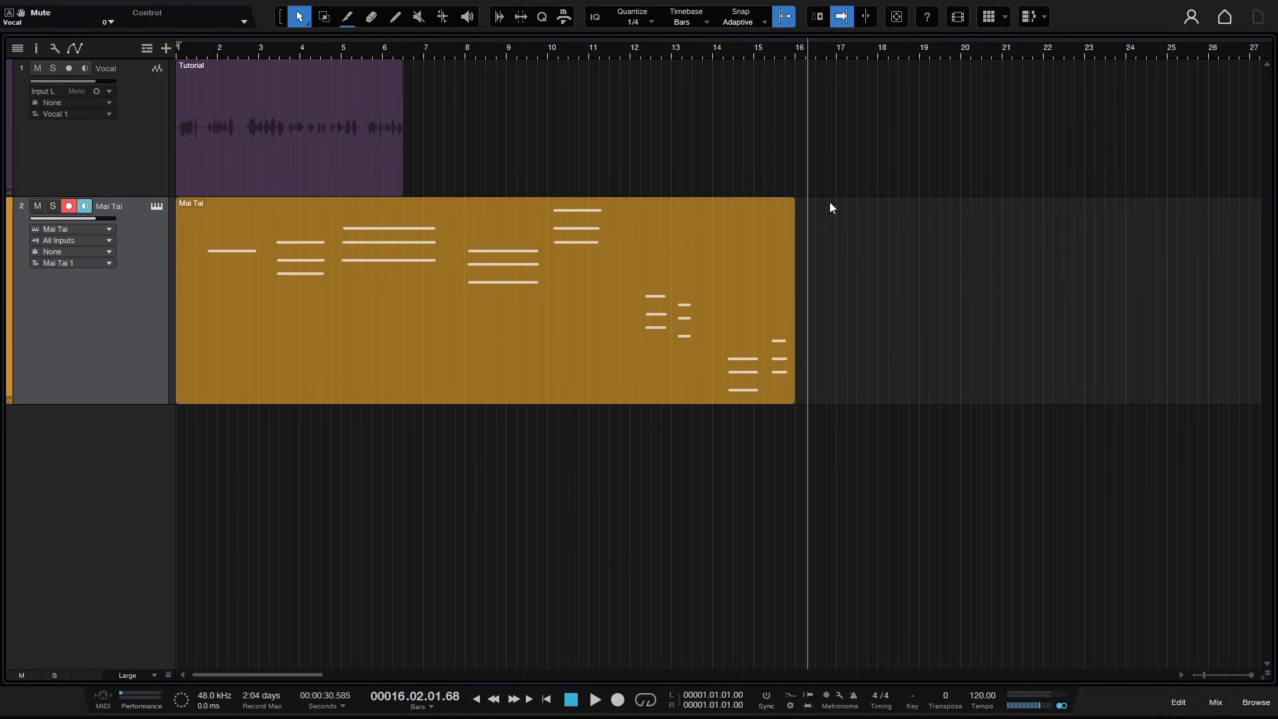
- Open the Mai Tai part in the note editor, enlarge the editor, and fit the whole part in view
double_click(481, 311)
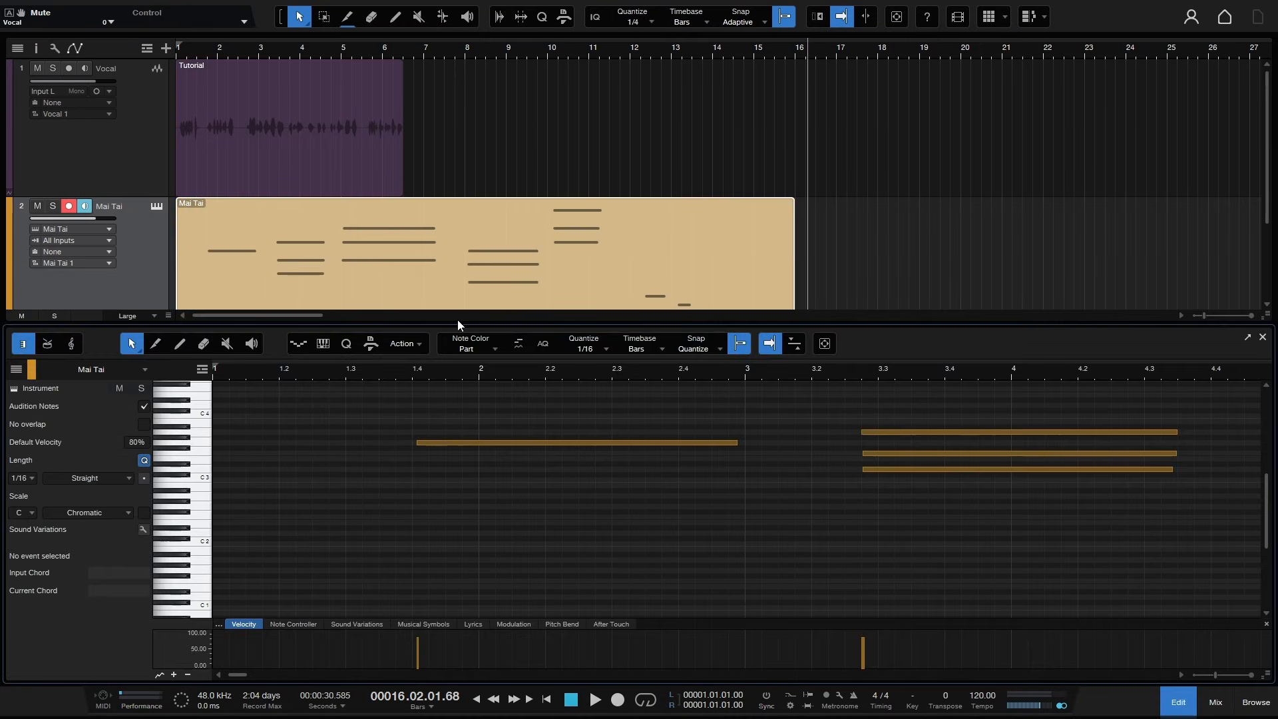
left_click_drag(874, 323, 874, 259)
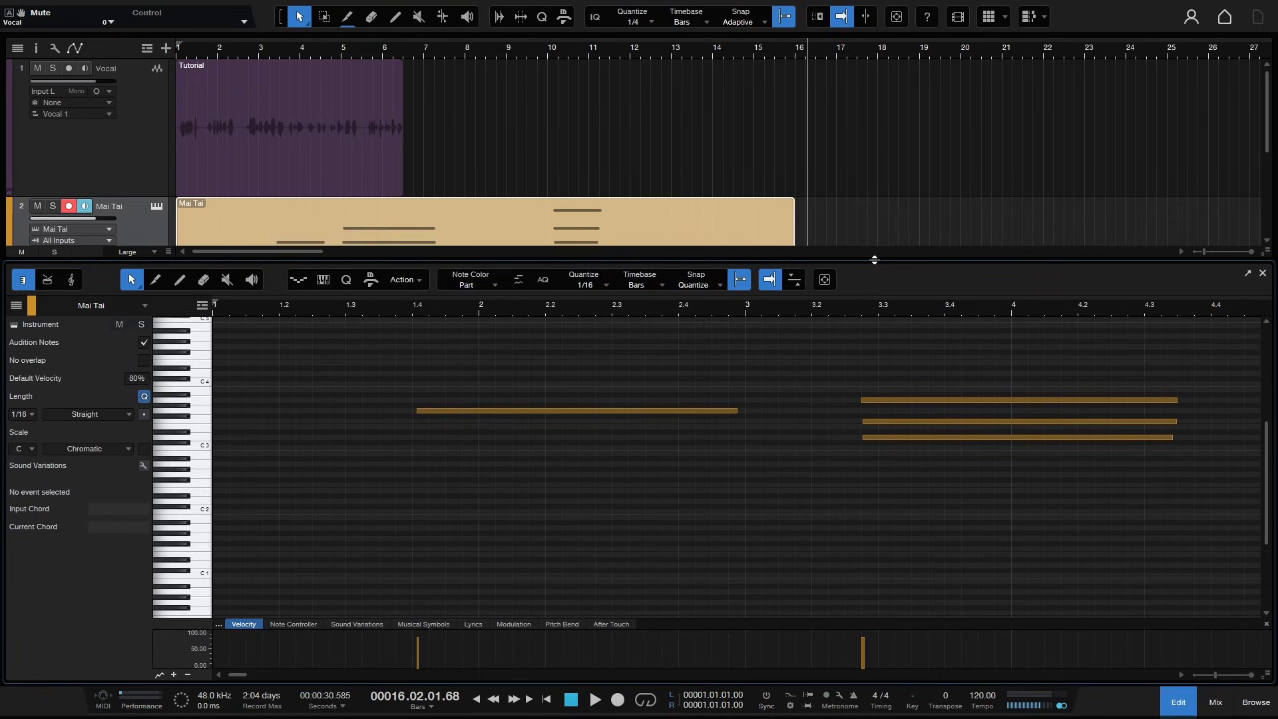
mouse_move(1266, 466)
left_mouse_down()
mouse_move(1267, 419)
mouse_move(1269, 482)
mouse_move(1268, 442)
left_mouse_up()
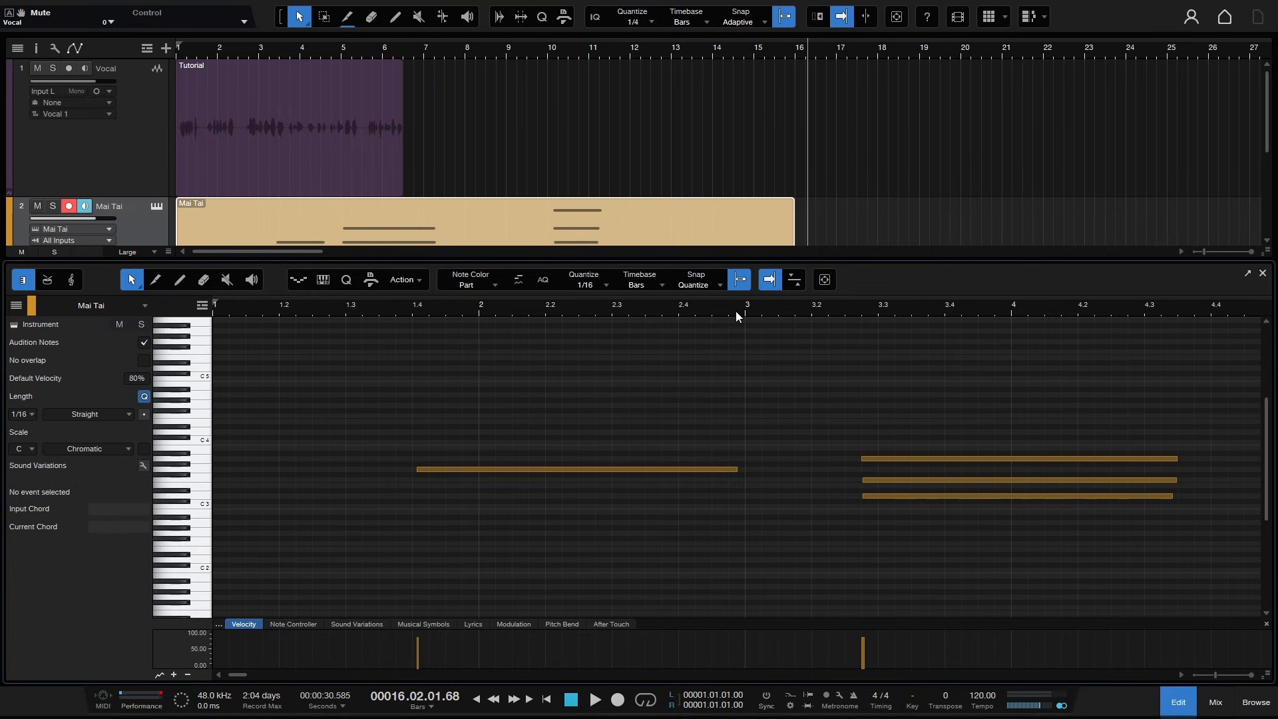
left_click_drag(737, 311, 739, 281)
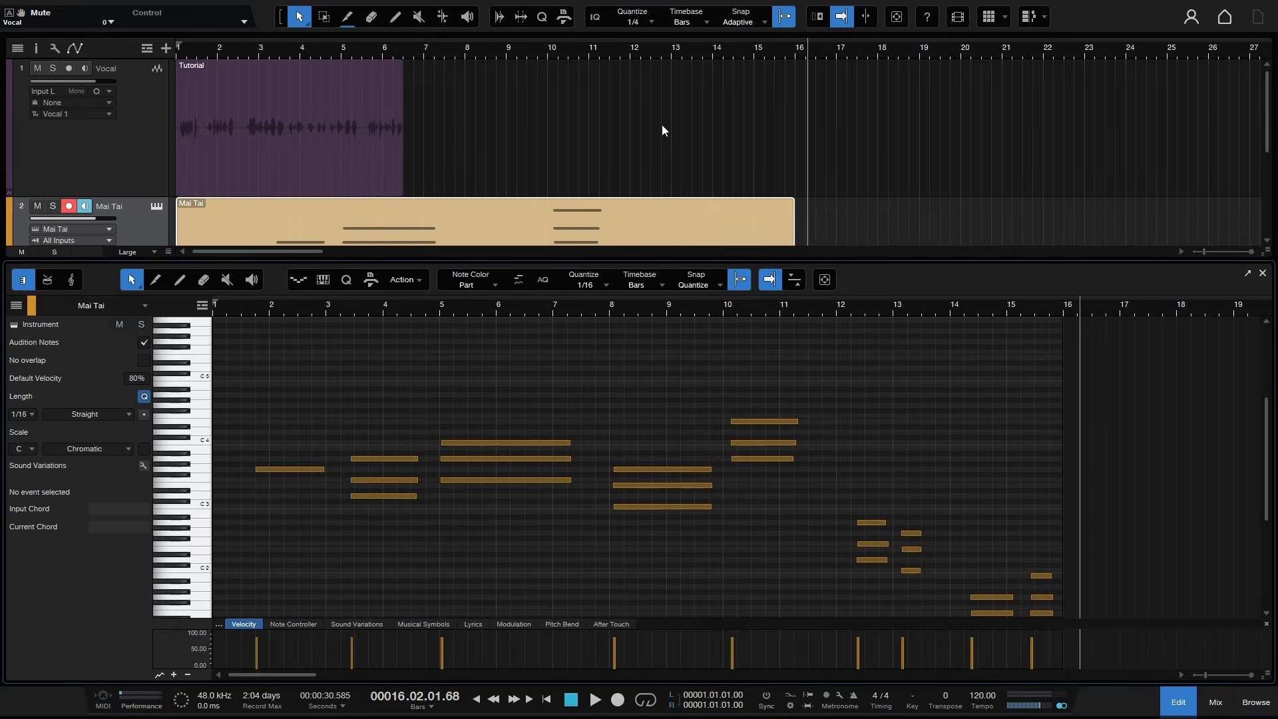
- Zoom the note editor in and out horizontally across the part
key("e")
key("e")
key("e")
key("e")
key("e")
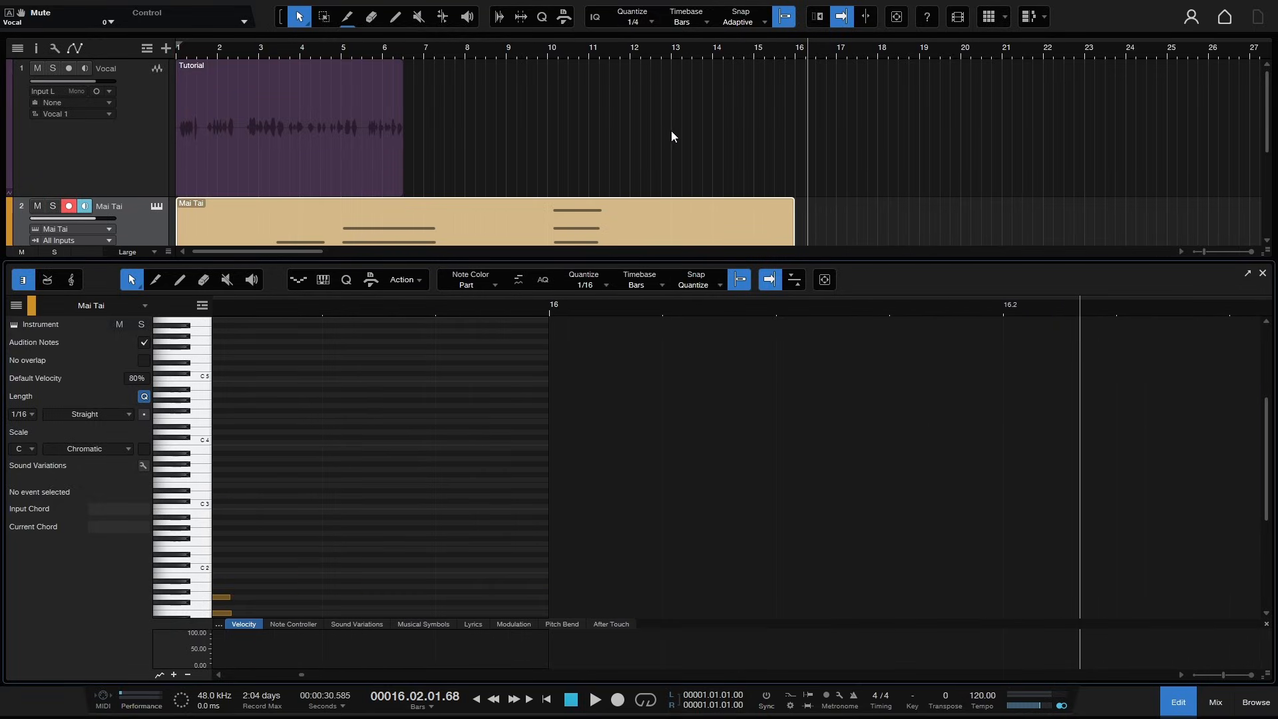
key("w")
key("w")
key("w")
key("w")
key("w")
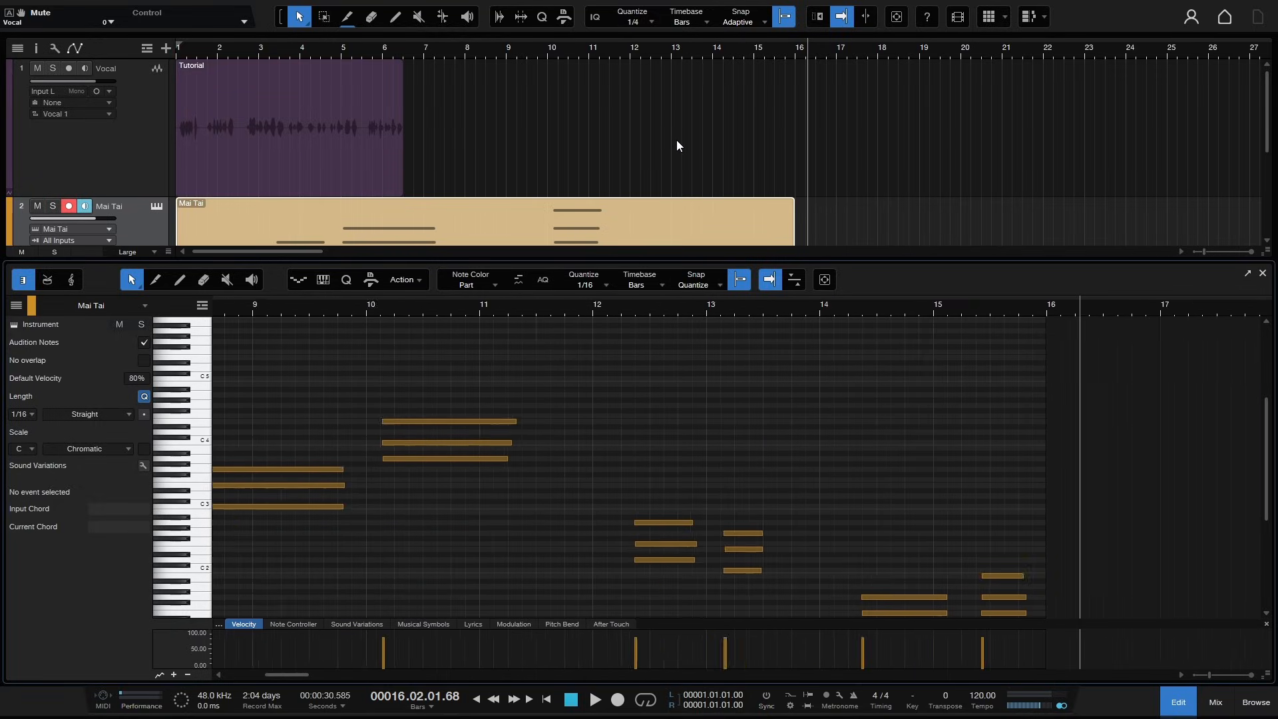
key("w")
key("w")
key("w")
key("w")
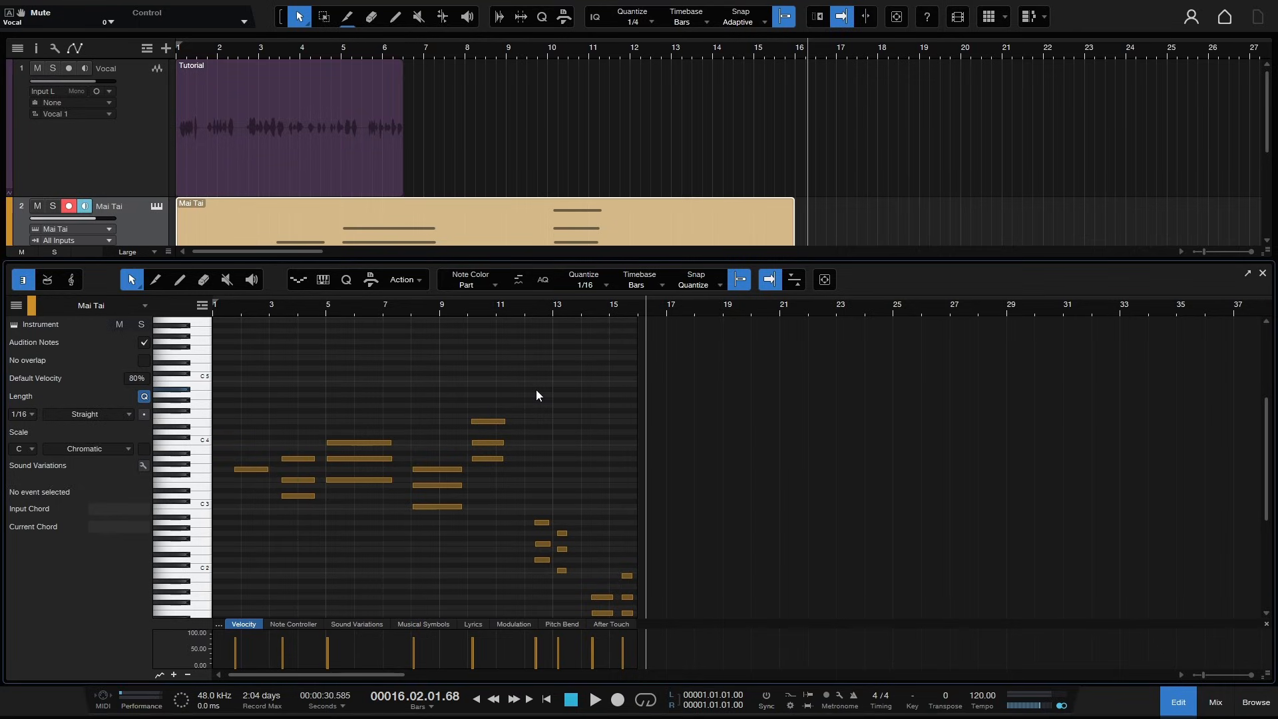
- Zoom the note editor vertically out and back in across the pitch range
key("shift+w")
key("shift+w")
key("shift+w")
key("shift+w")
key("shift+w")
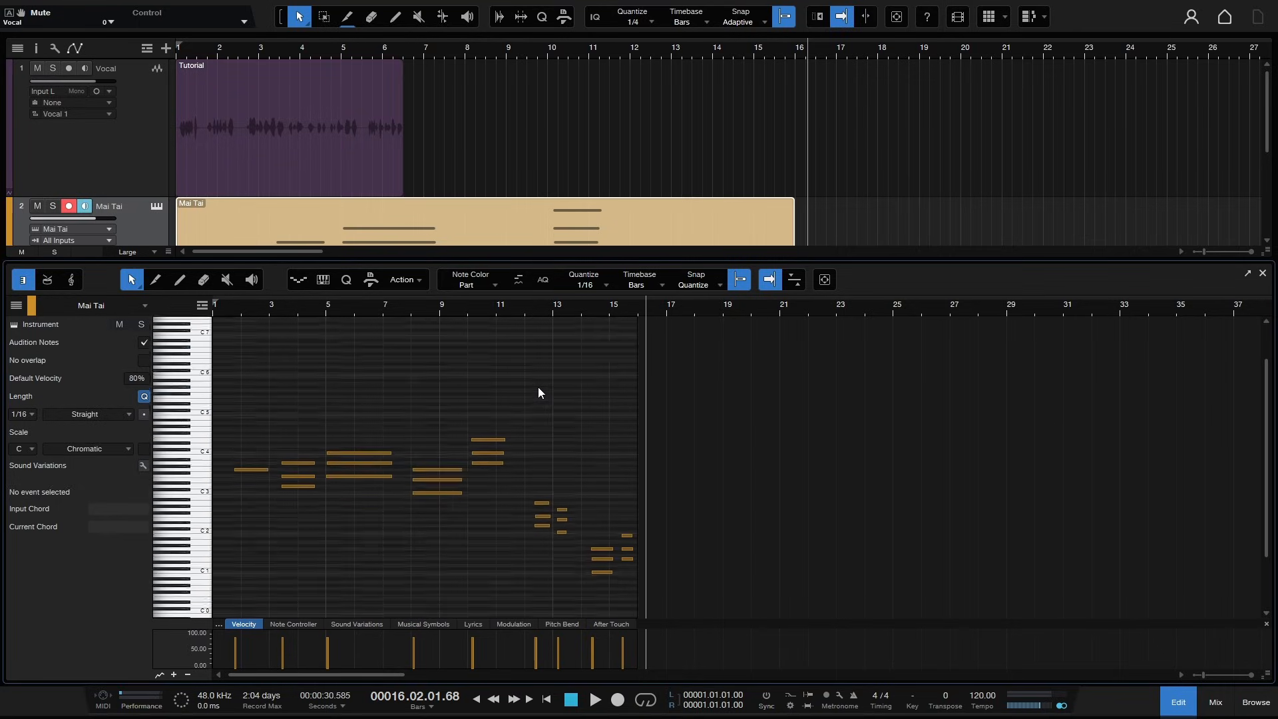
key("shift+w")
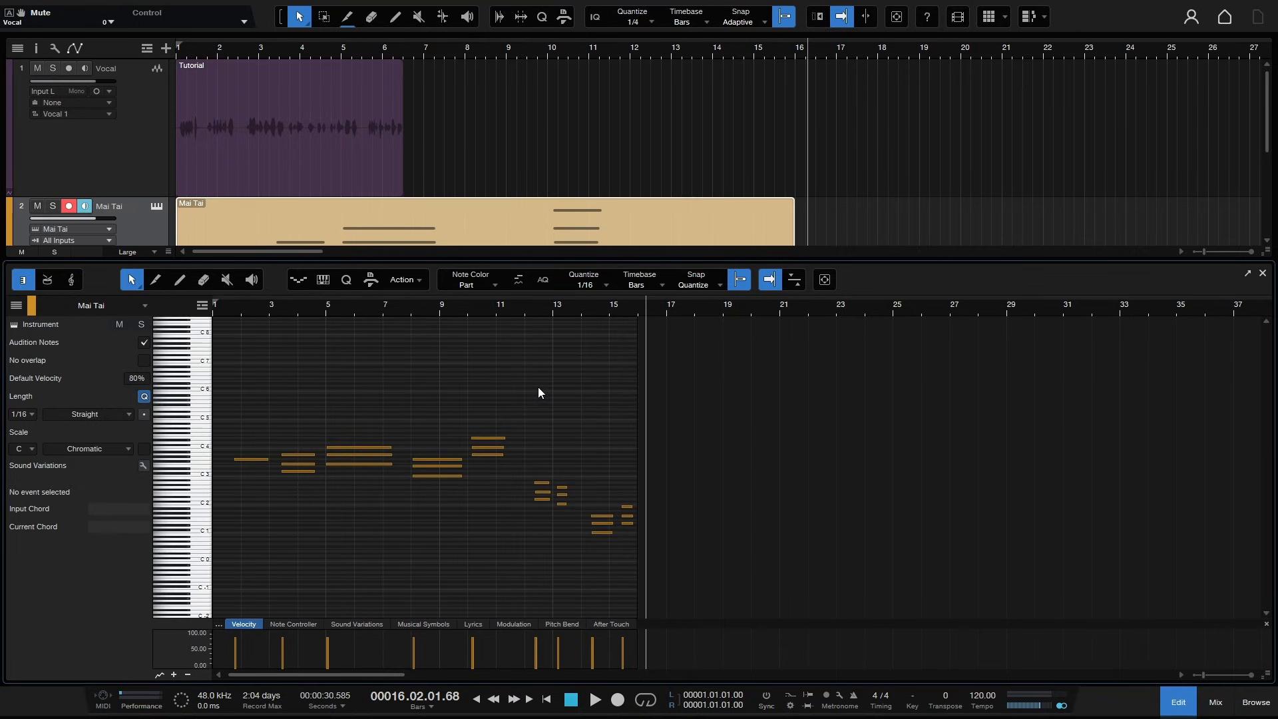
key("shift+e")
key("shift+e")
key("shift+e")
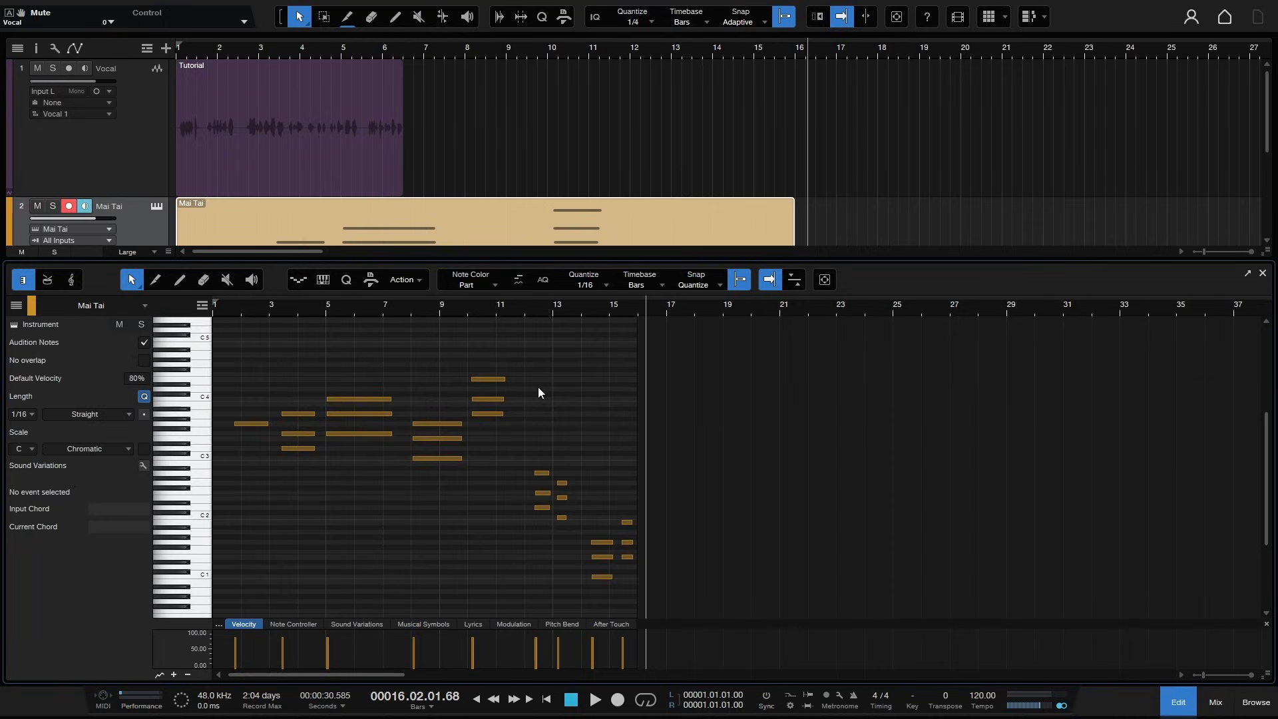
key("shift+e")
key("shift+e")
key("shift+e")
- Zoom into the part's timeline and scroll up and down through the pitch range to examine the notes
left_click(328, 308)
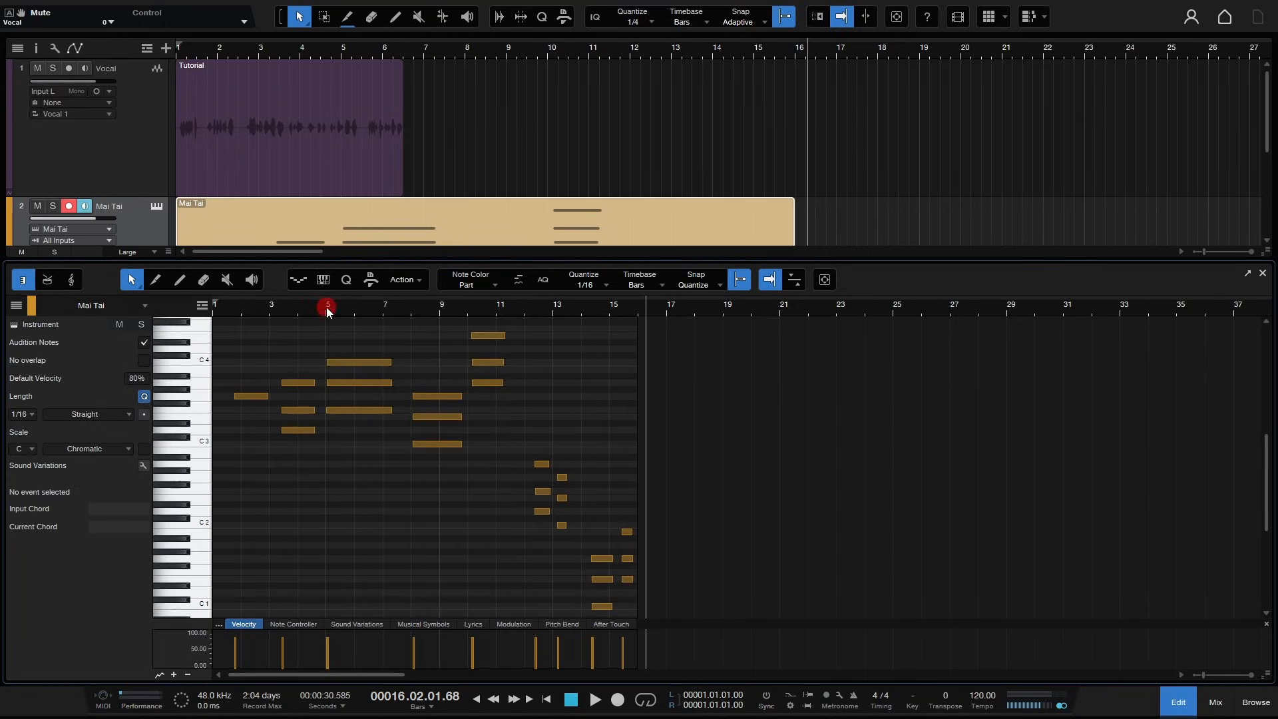
left_click_drag(327, 311, 473, 324)
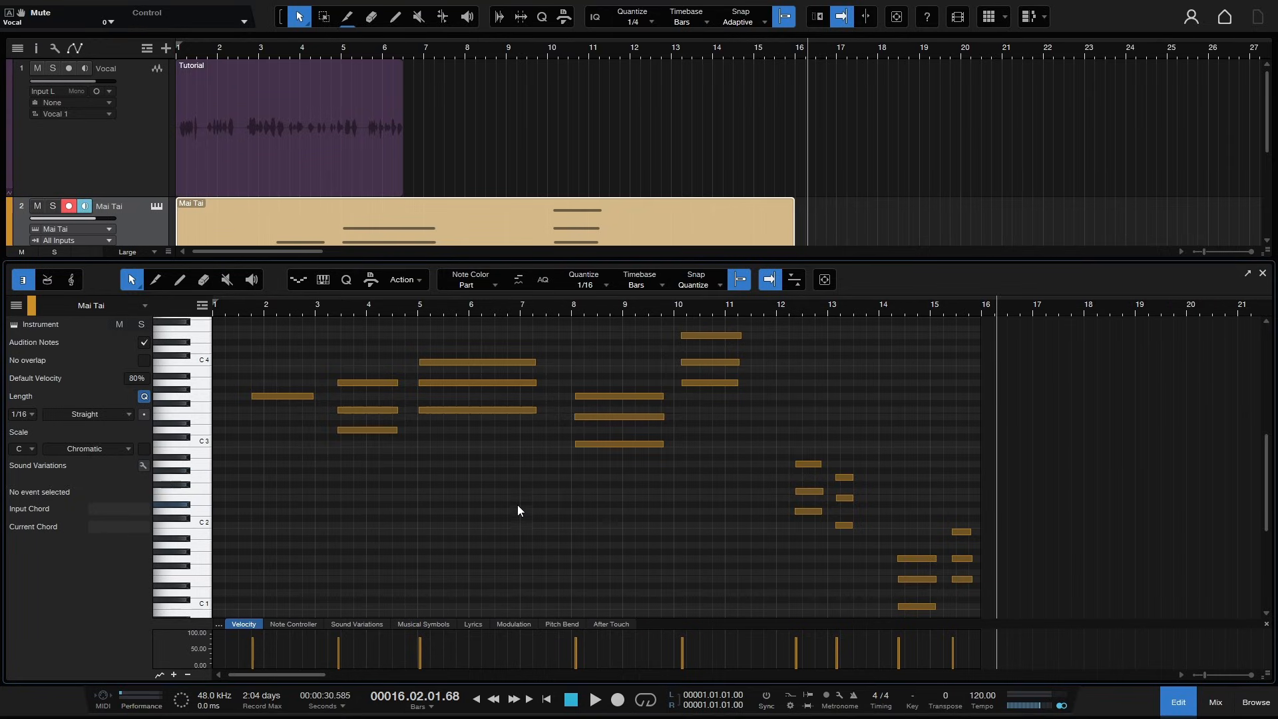
scroll(532, 507, "up", 3)
scroll(536, 502, "up", 5)
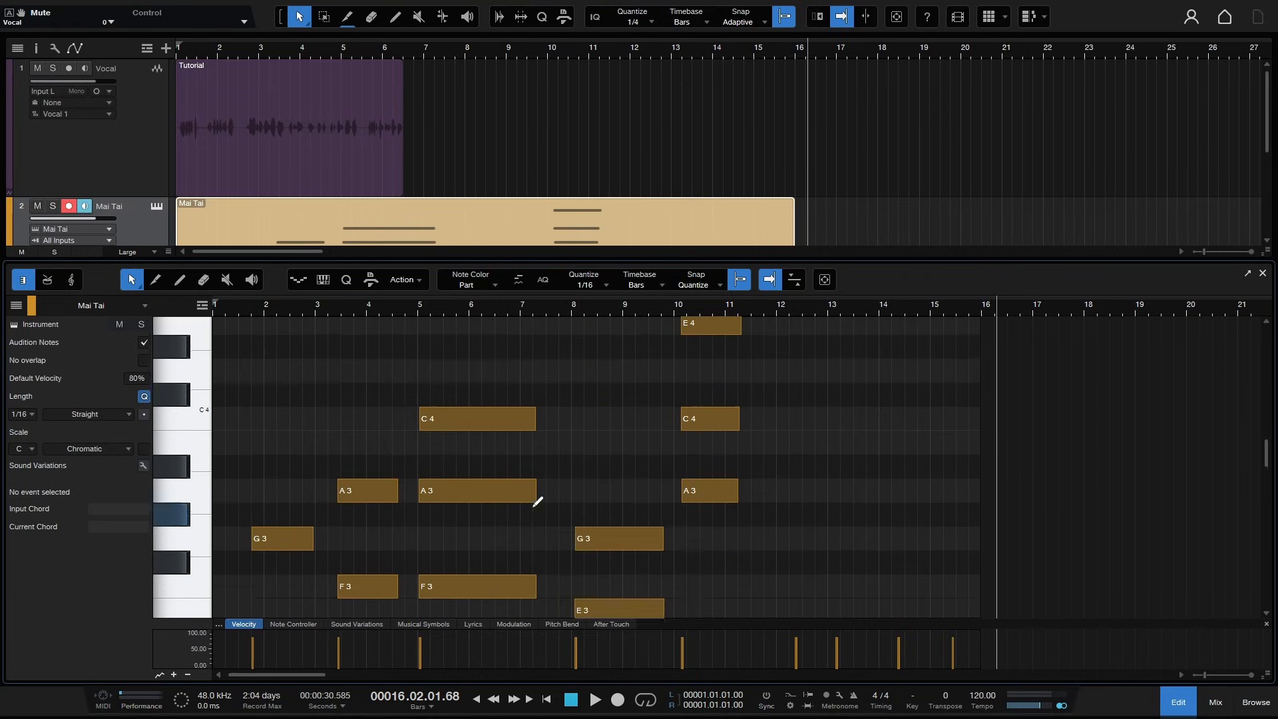
scroll(591, 451, "down", 8)
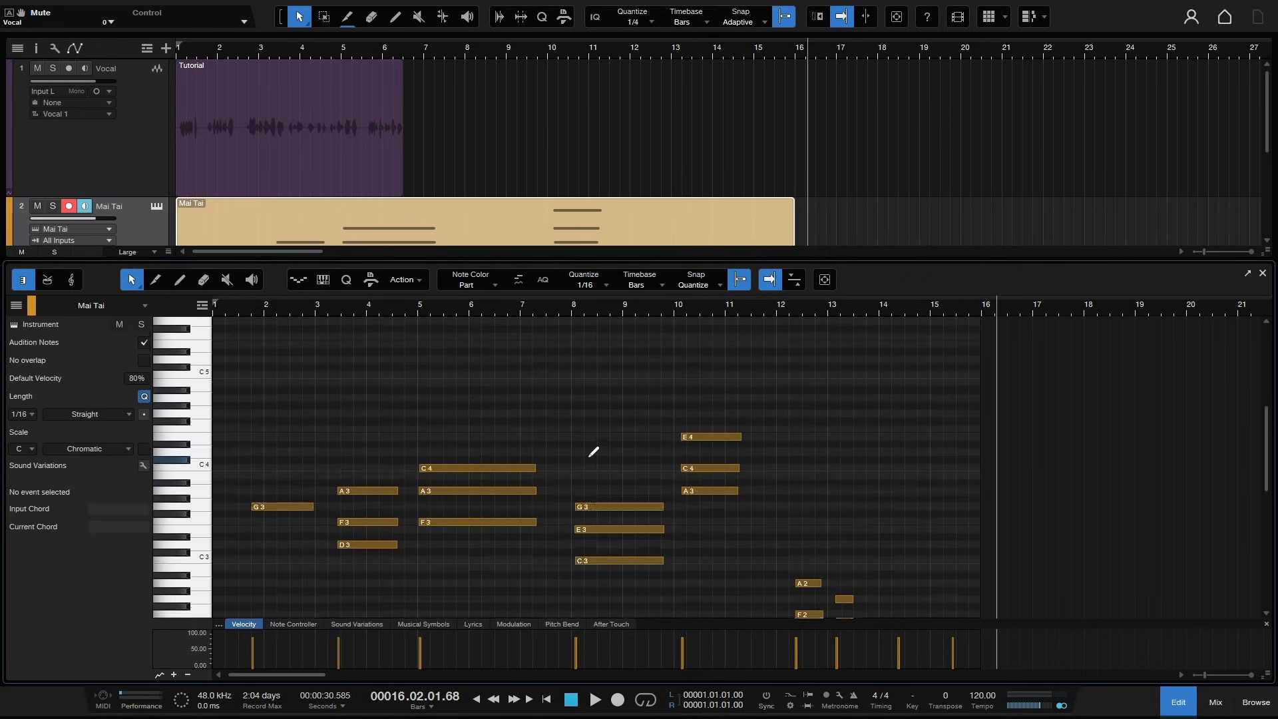
scroll(593, 439, "down", 4)
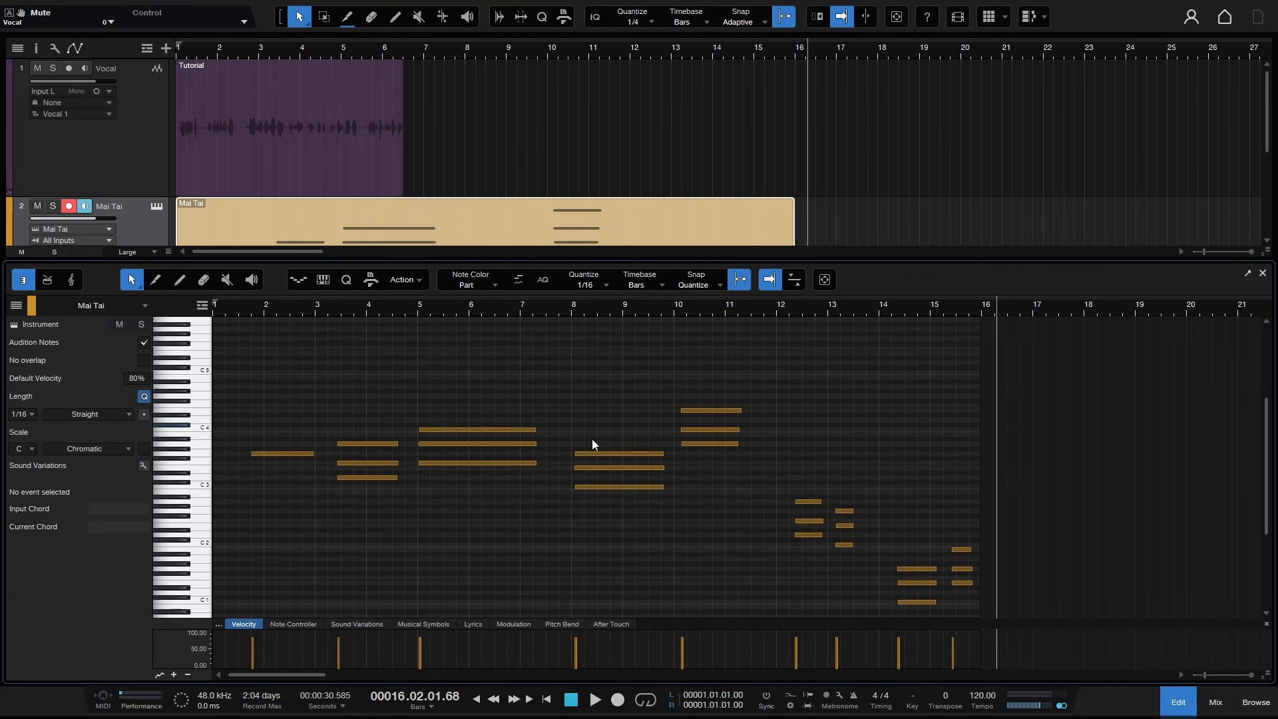
scroll(530, 501, "down", 1)
scroll(533, 496, "down", 1)
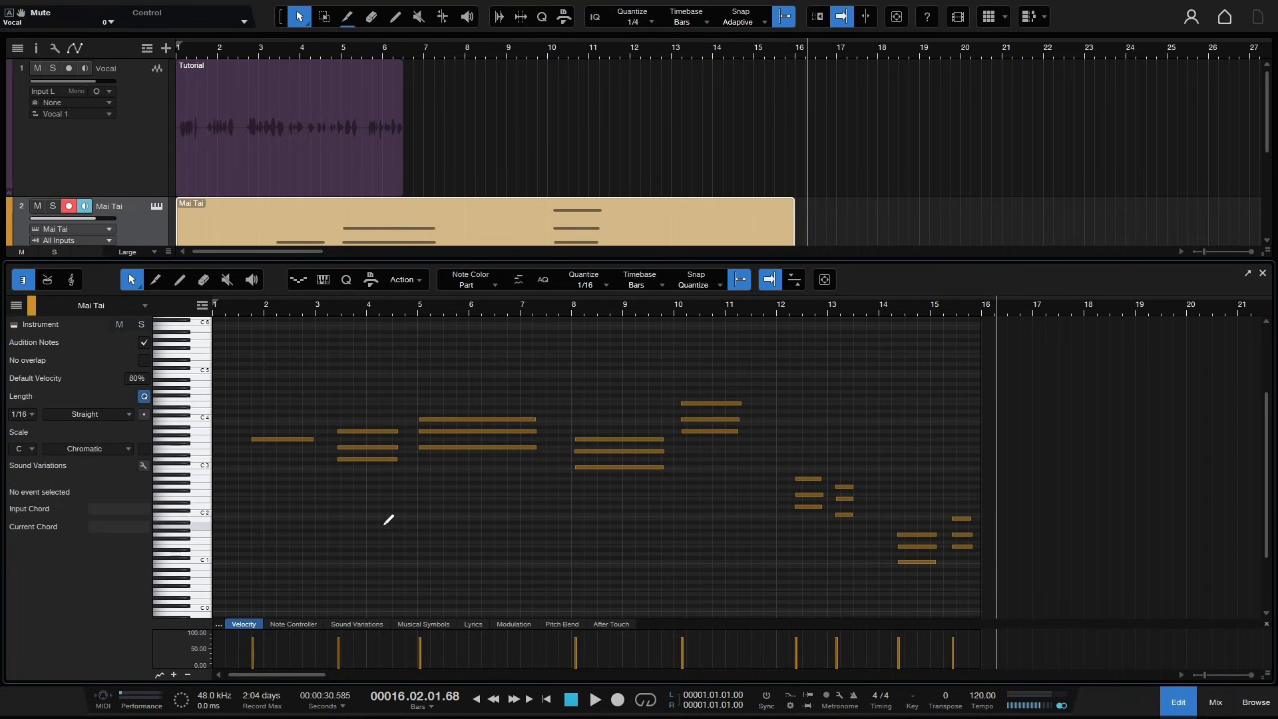
scroll(393, 506, "up", 2)
scroll(467, 497, "up", 3)
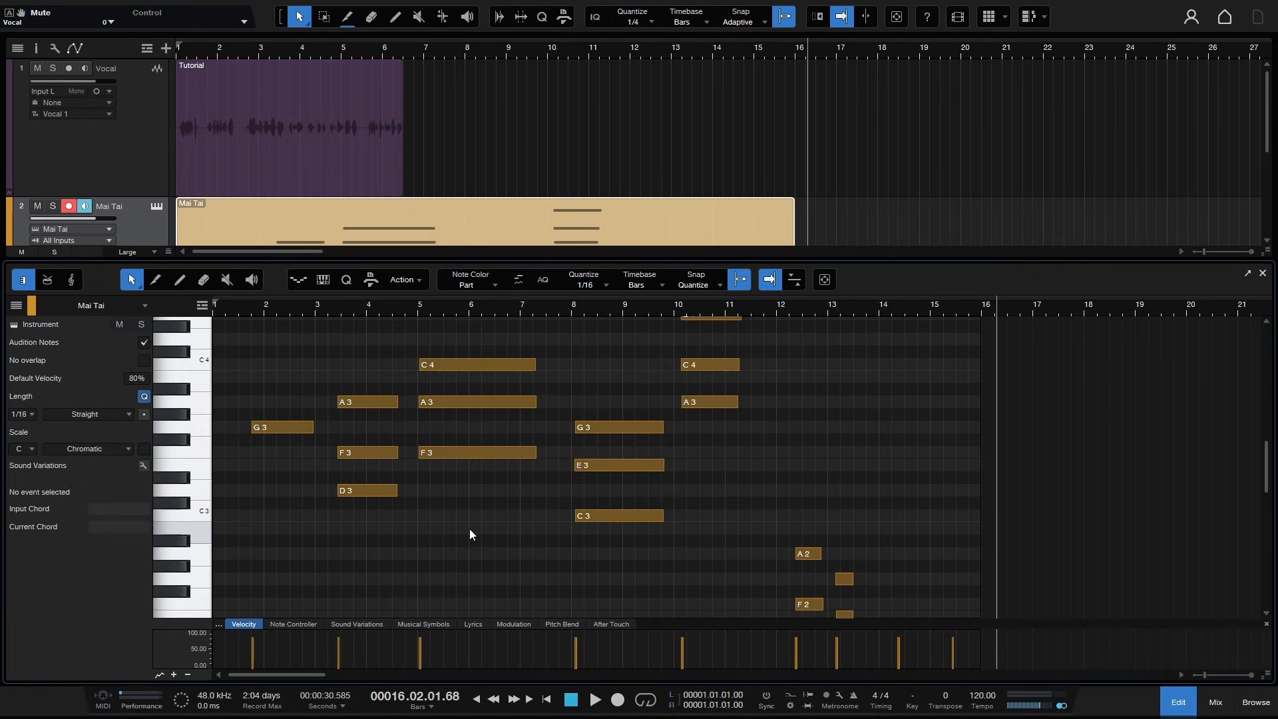
- Select the G3 note in bar 8 and step the selection across the neighbouring notes
left_click(613, 429)
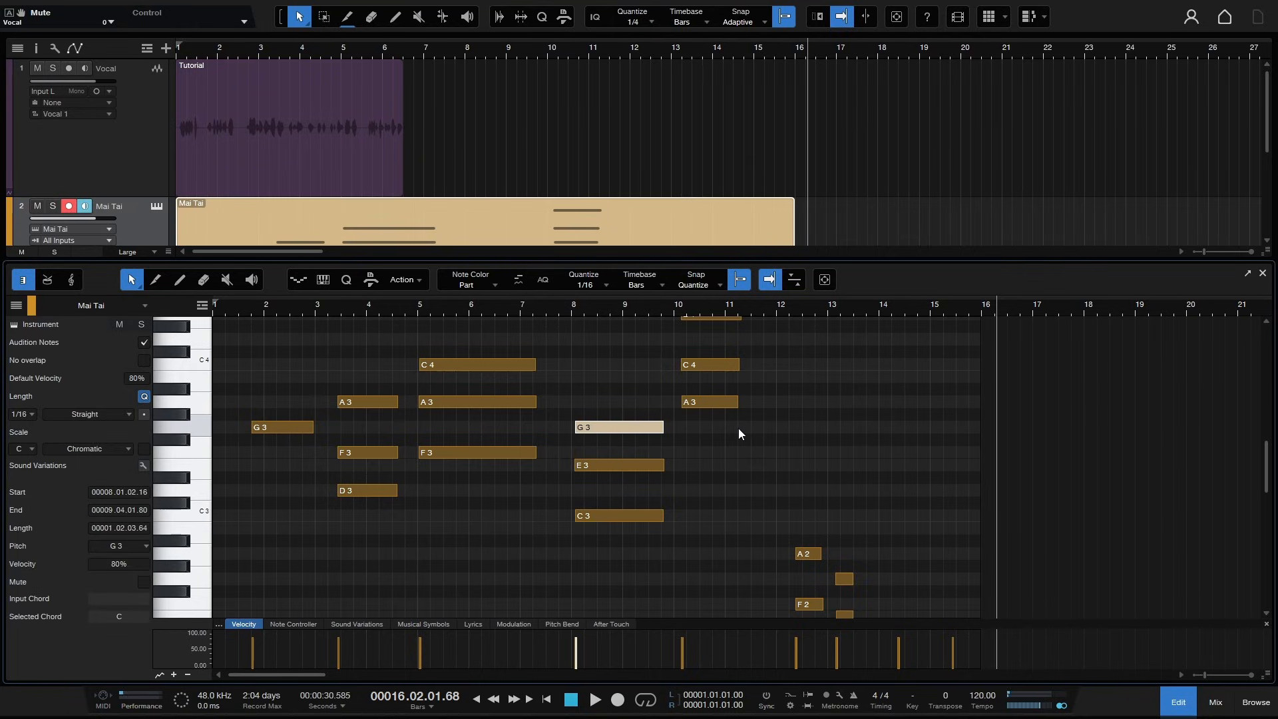
key("Right")
key("Right")
key("Right")
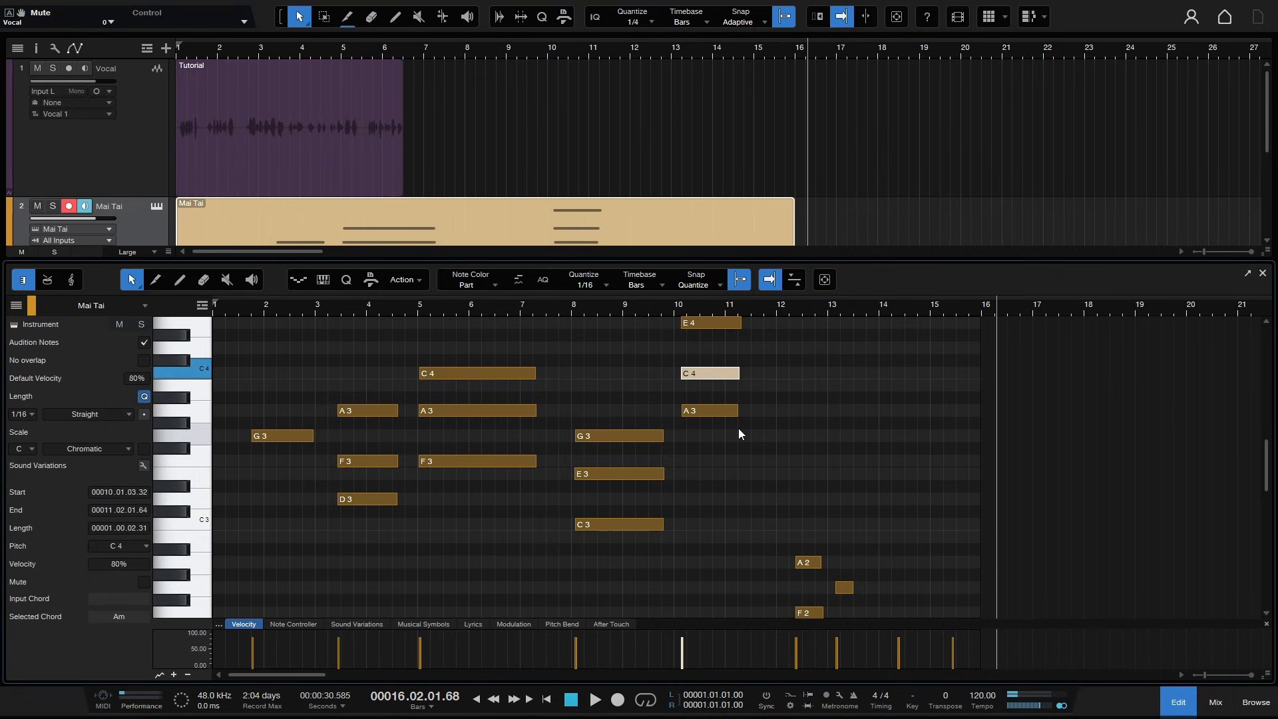
key("Left")
key("Left")
key("Left")
key("Left")
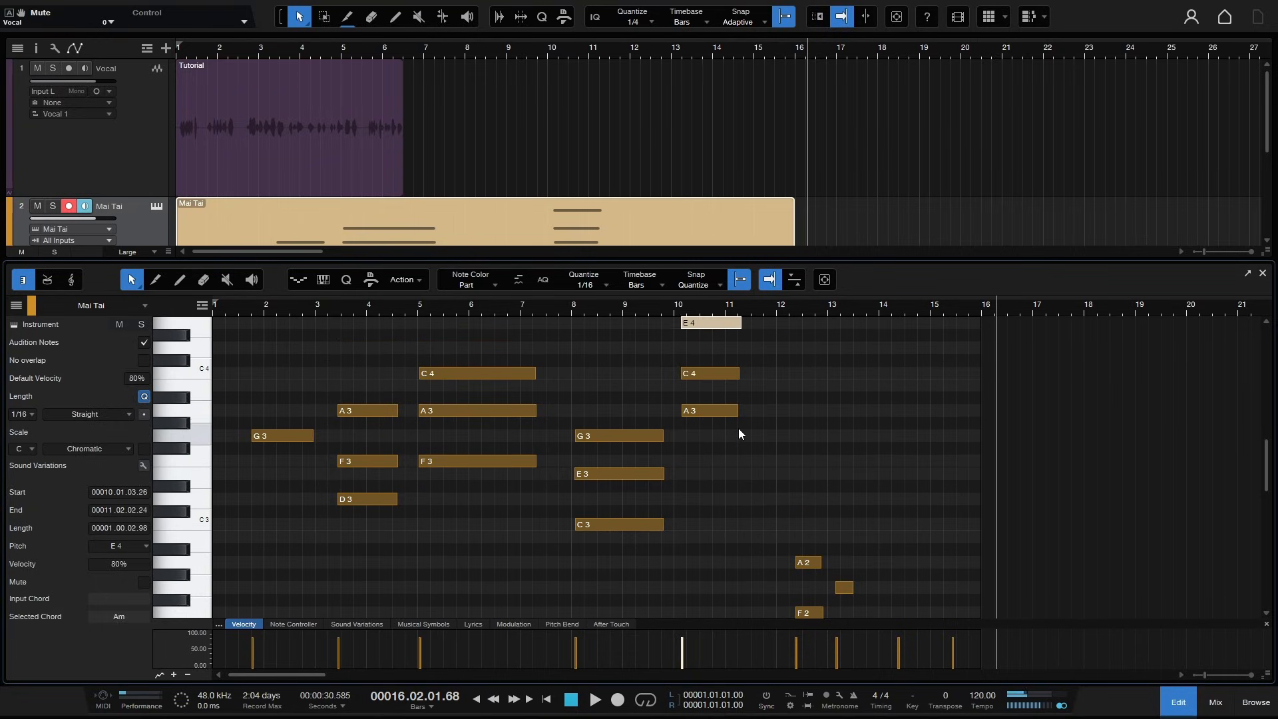
key("Left")
key("Left")
key("Left")
key("Left")
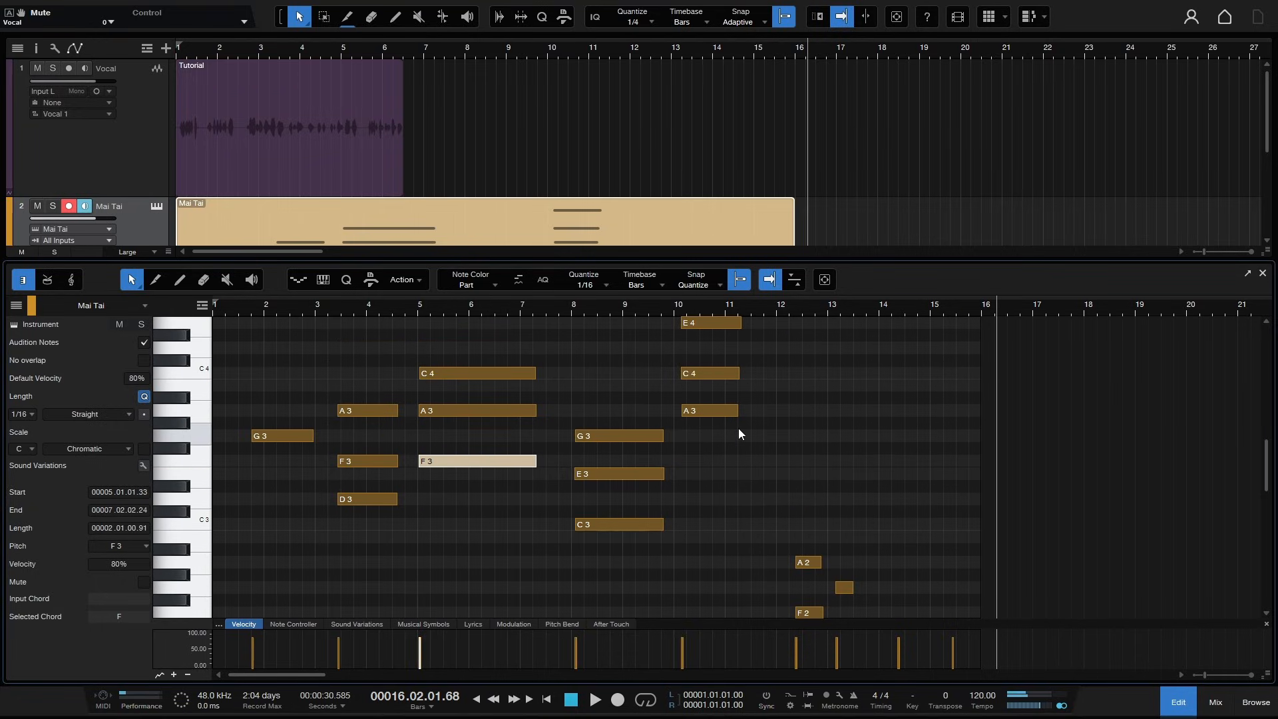
- Transpose the selected F3 note at bar 5 down two semitones and back up
key("Down")
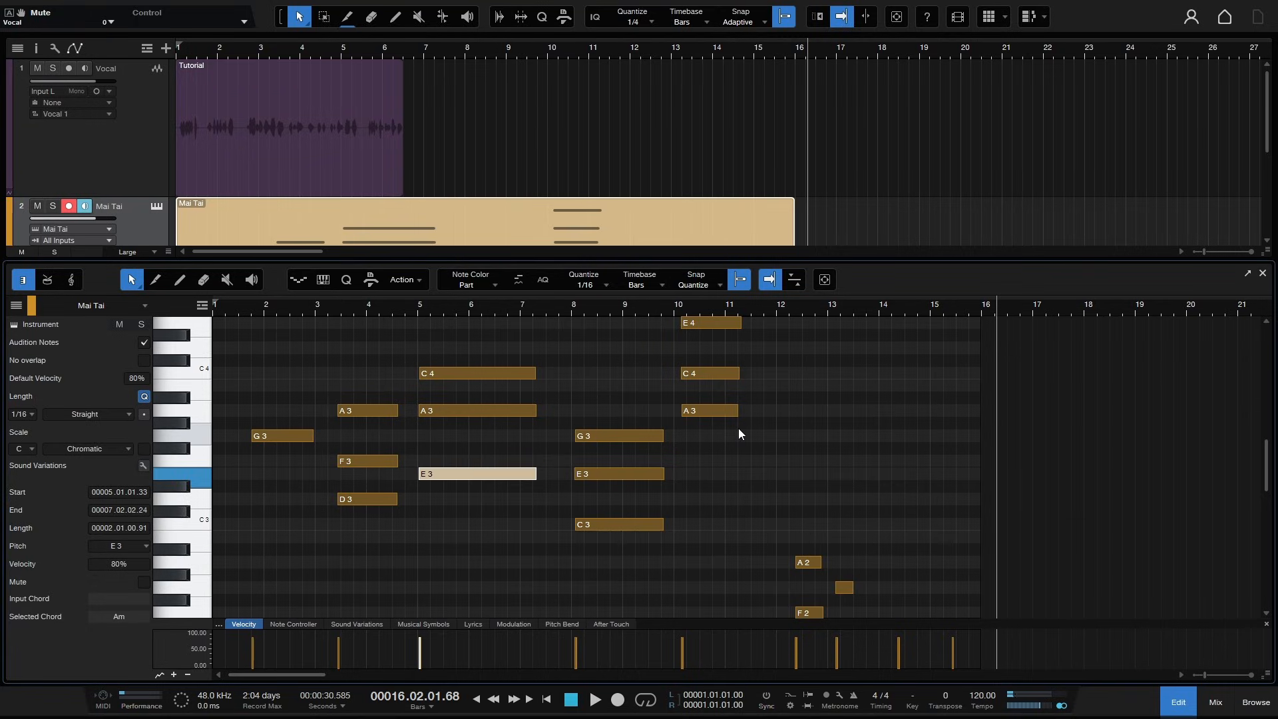
key("Down")
key("Up")
key("Up")
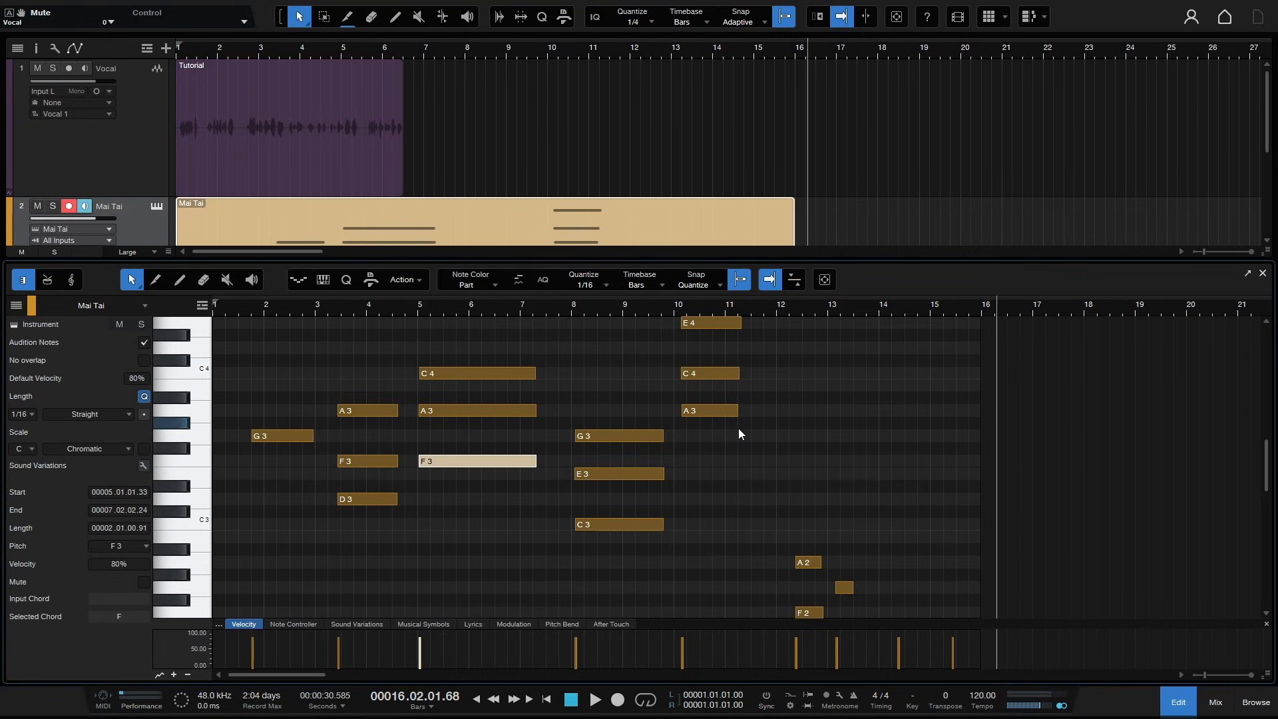
- Nudge the F3 note forward and back in time using both normal and fine nudge steps
key("alt+Right")
key("alt+Right")
key("alt+Right")
key("alt+Left")
key("alt+Left")
key("alt+Left")
key("ctrl+alt+Right")
key("ctrl+alt+Left")
key("ctrl+alt+Right")
key("ctrl+alt+Right")
key("ctrl+alt+Left")
key("ctrl+alt+Left")
key("Left")
key("Right")
key("alt+Right")
key("alt+Right")
key("alt+Right")
key("alt+Right")
key("alt+Left")
key("alt+Left")
key("alt+Left")
key("alt+Left")
- Select the three-note chord at bar 5, transpose it up and back down, then deselect it
mouse_move(451, 330)
left_mouse_down()
mouse_move(553, 471)
mouse_move(563, 525)
left_mouse_up()
key("alt+Up")
key("alt+Down")
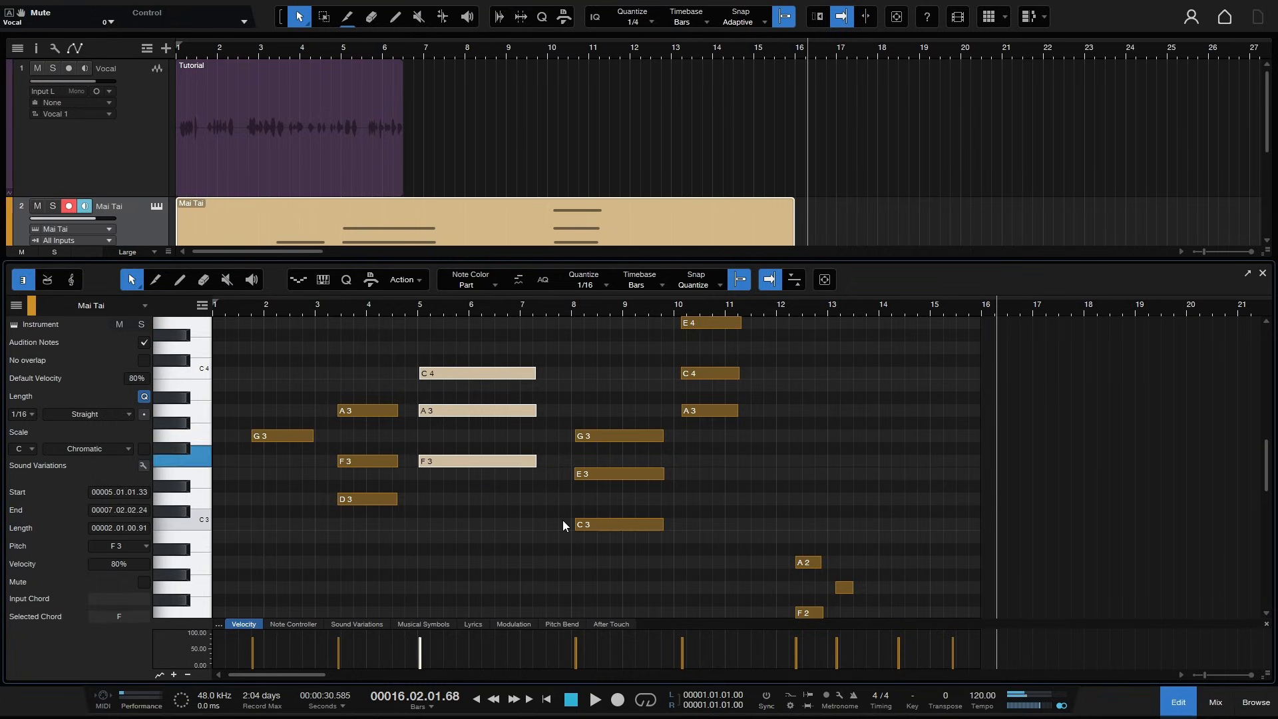
left_click(476, 524)
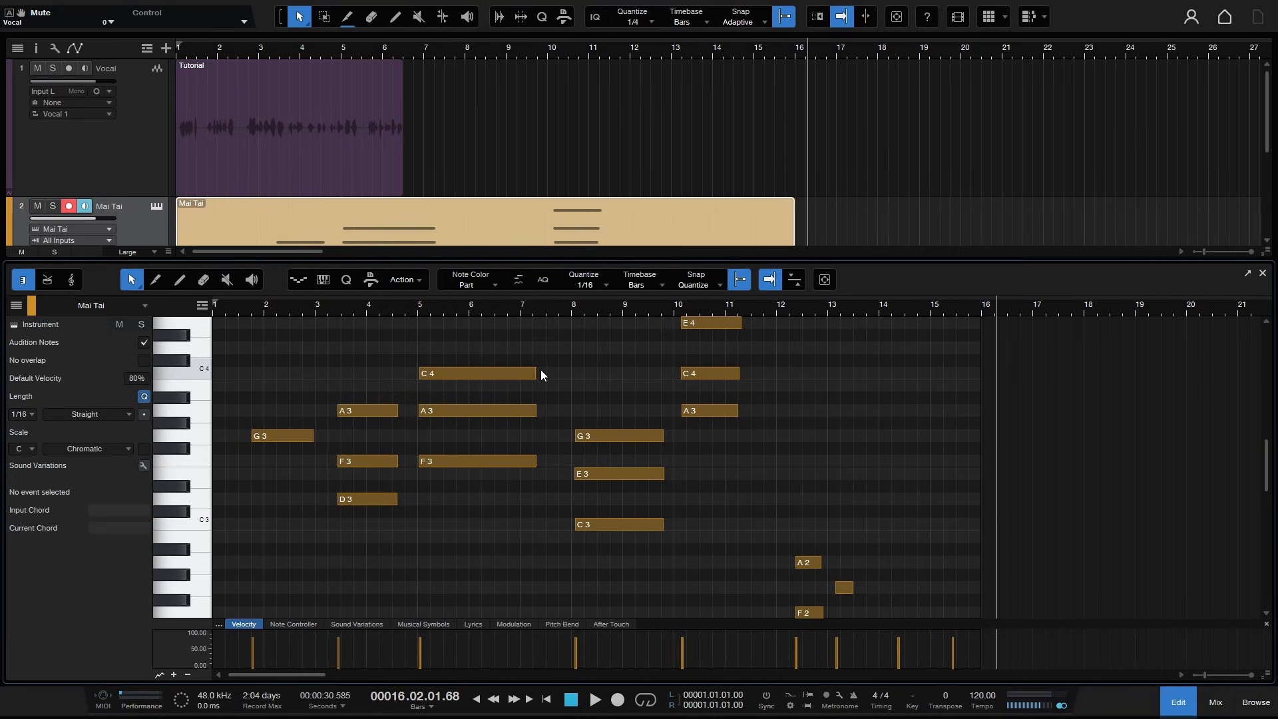
- Adjust the lengths of the C4, A3 and F3 notes starting at bar 5
mouse_move(538, 378)
left_mouse_down()
mouse_move(463, 378)
mouse_move(641, 380)
mouse_move(527, 382)
left_mouse_up()
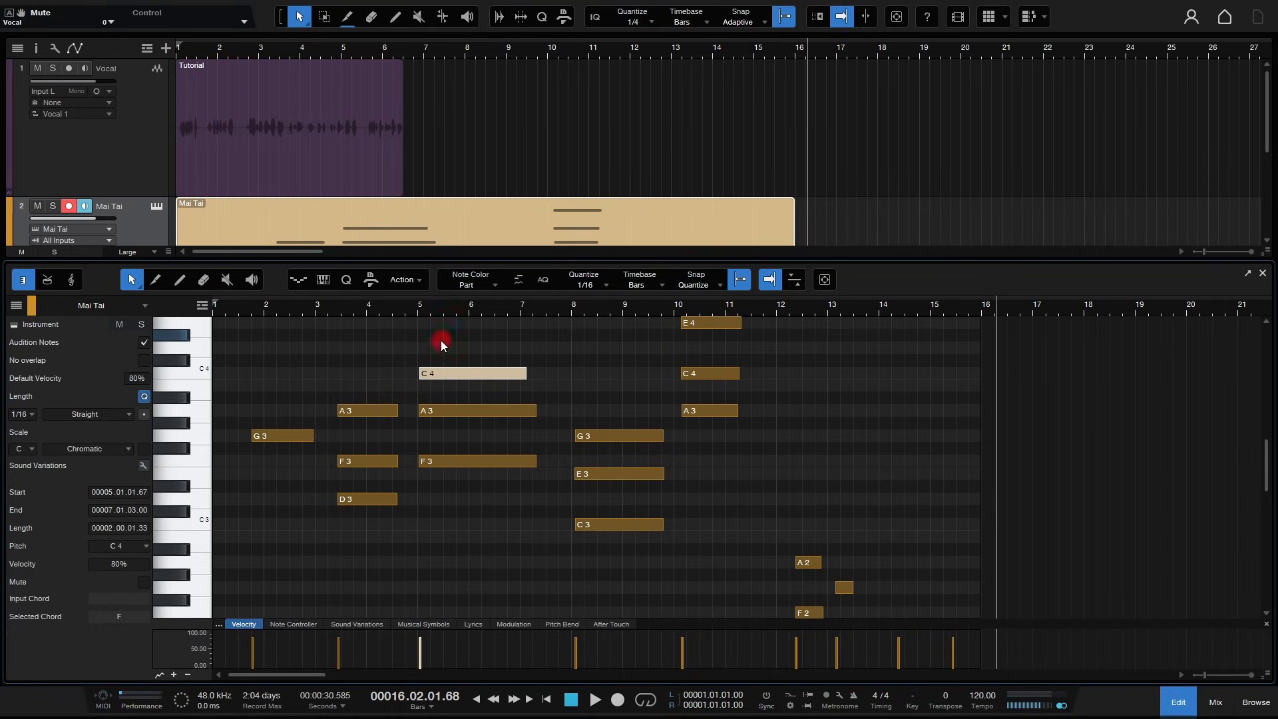
left_click_drag(441, 341, 548, 460)
left_click(500, 500)
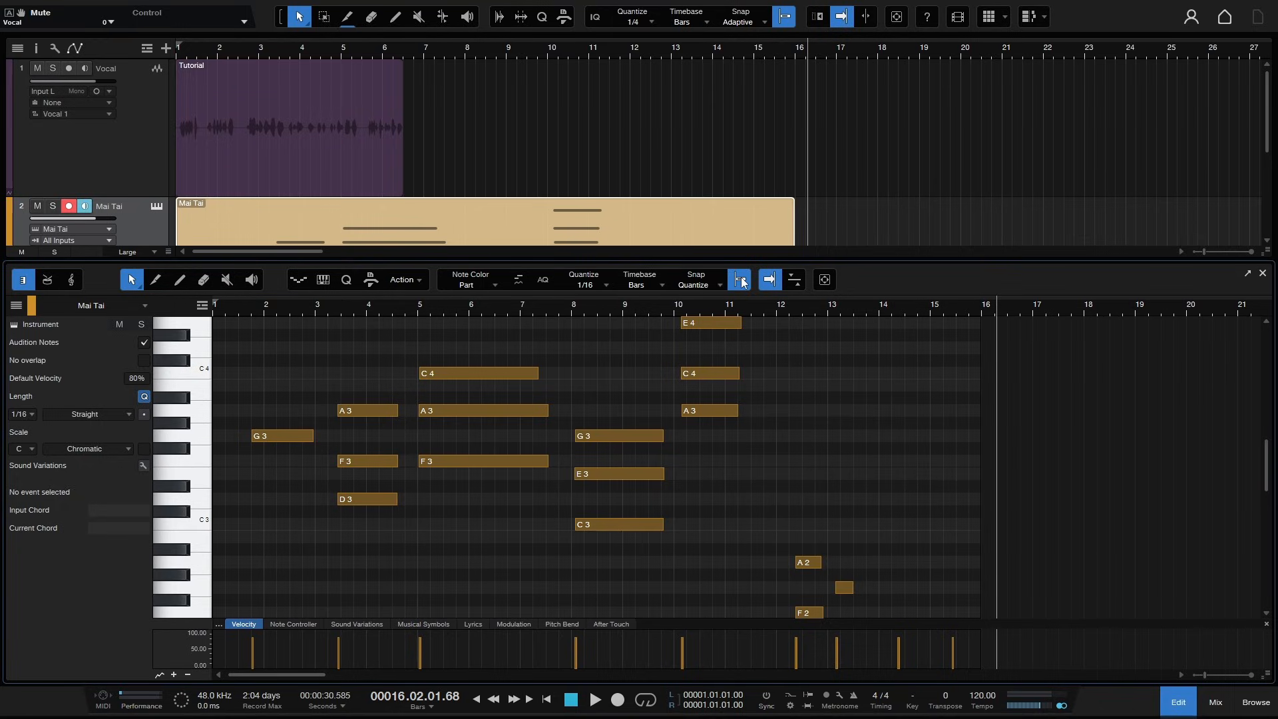
- Set quantize to 1/4 and lengthen the C4 note at bar 5 to end at bar 7 beat 3
left_click(606, 282)
left_click(639, 308)
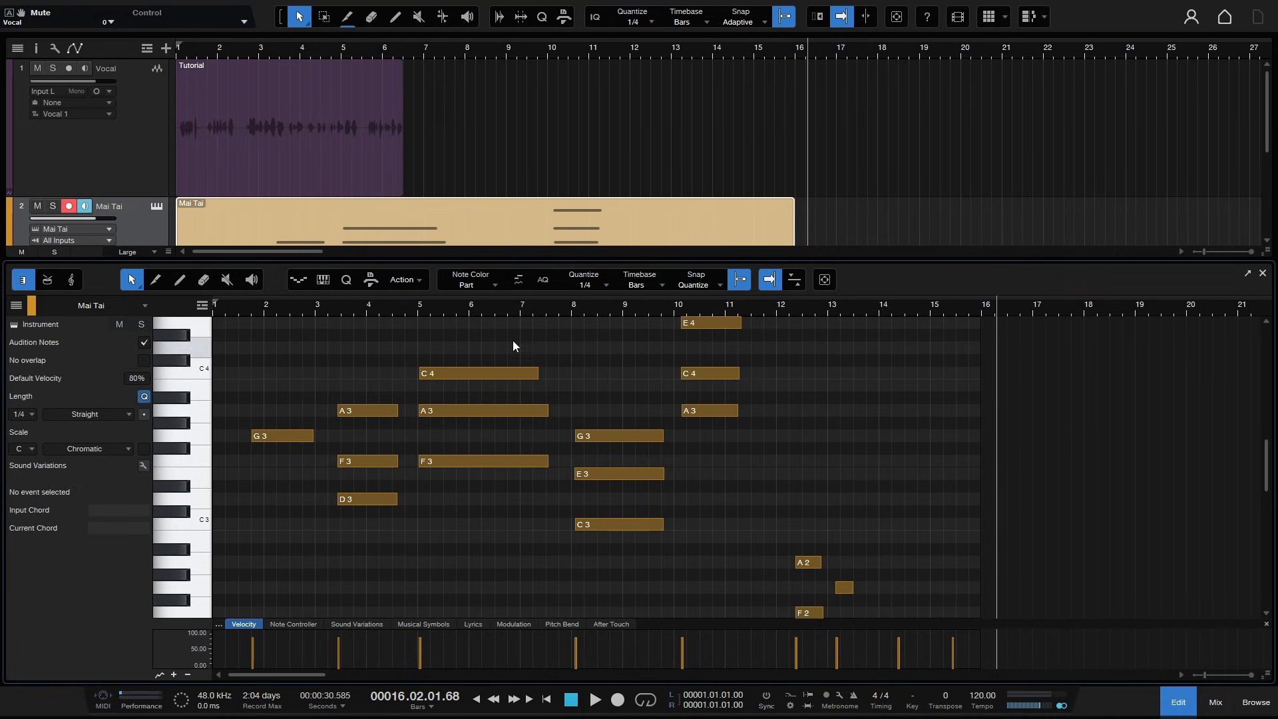
left_click_drag(477, 307, 549, 319)
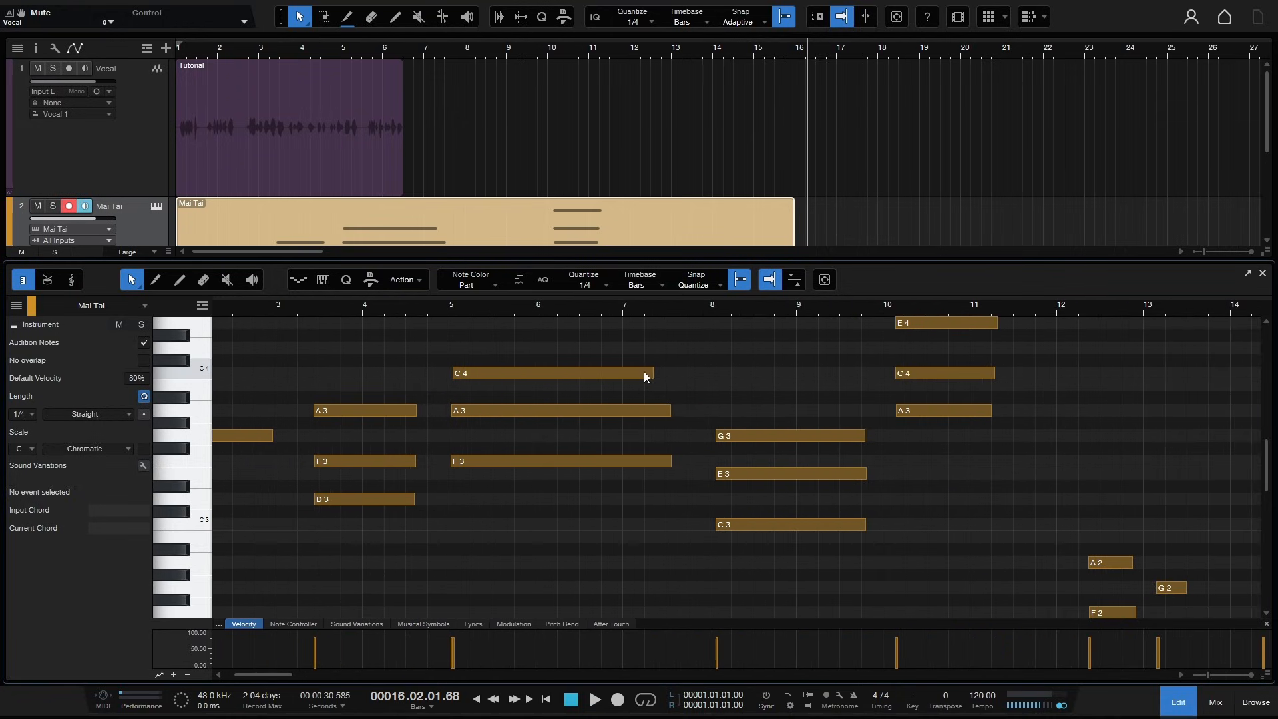
mouse_move(657, 371)
left_mouse_down()
mouse_move(541, 365)
mouse_move(739, 366)
mouse_move(605, 369)
mouse_move(670, 372)
left_mouse_up()
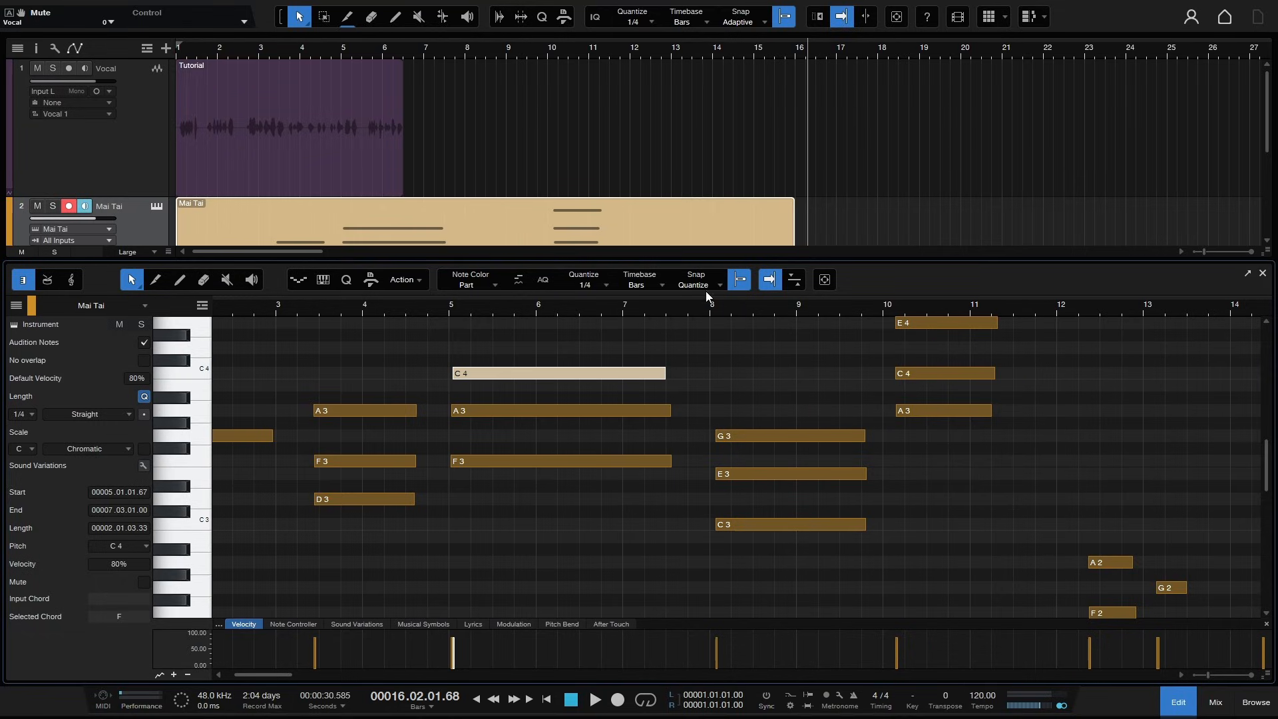
- Extend the C4 note's end slightly off the grid with snapping temporarily turned off, then re-enable snapping
left_click(605, 285)
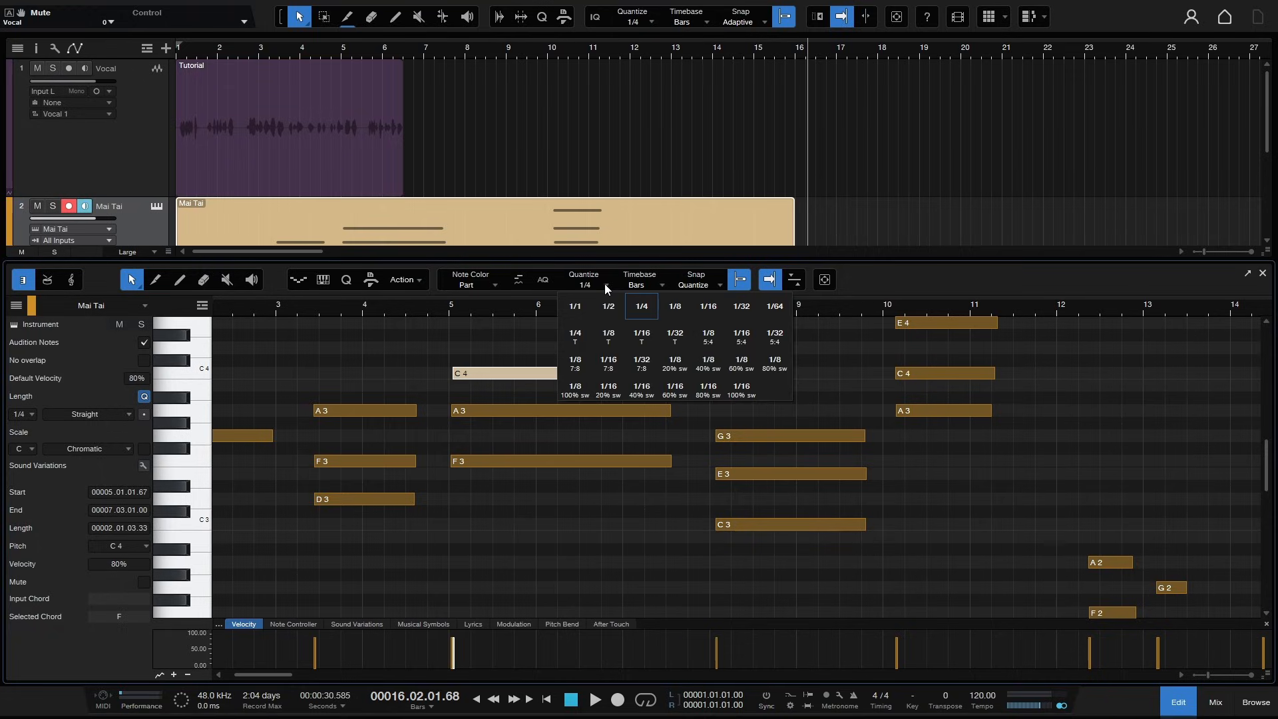
left_click(490, 345)
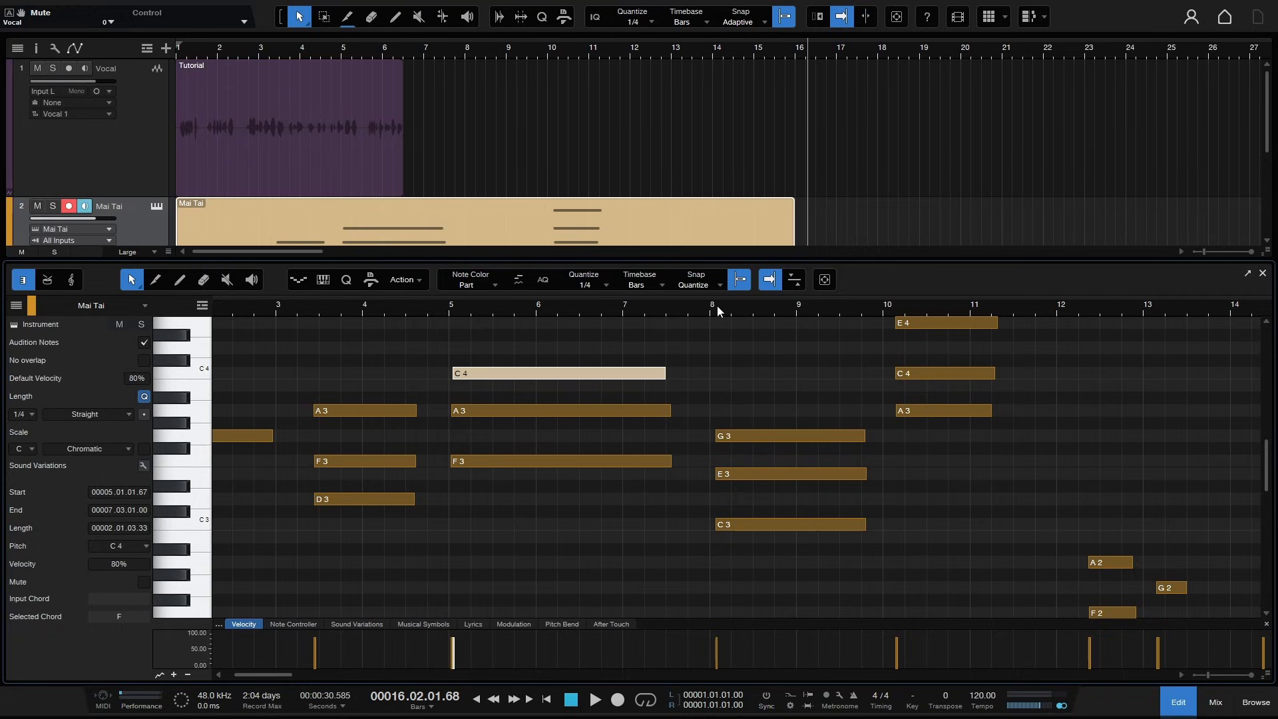
left_click(738, 281)
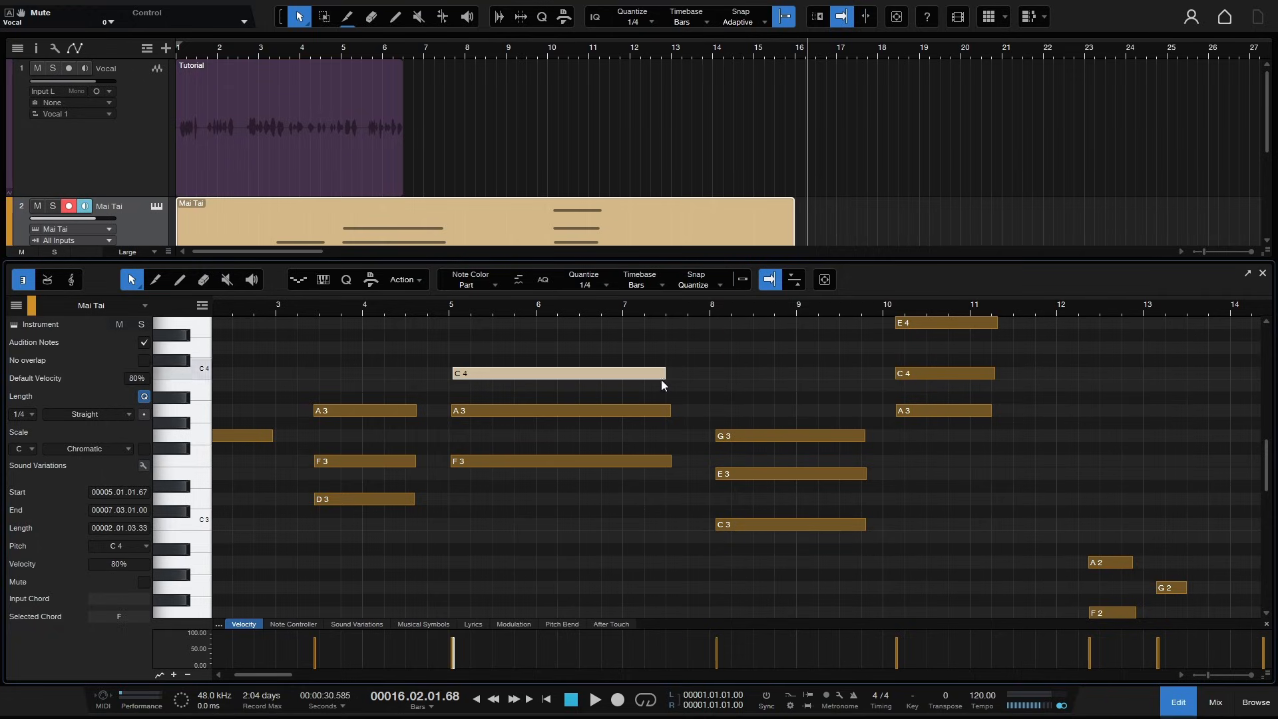
mouse_move(667, 375)
left_mouse_down()
mouse_move(585, 373)
mouse_move(766, 373)
mouse_move(663, 373)
mouse_move(679, 374)
left_mouse_up()
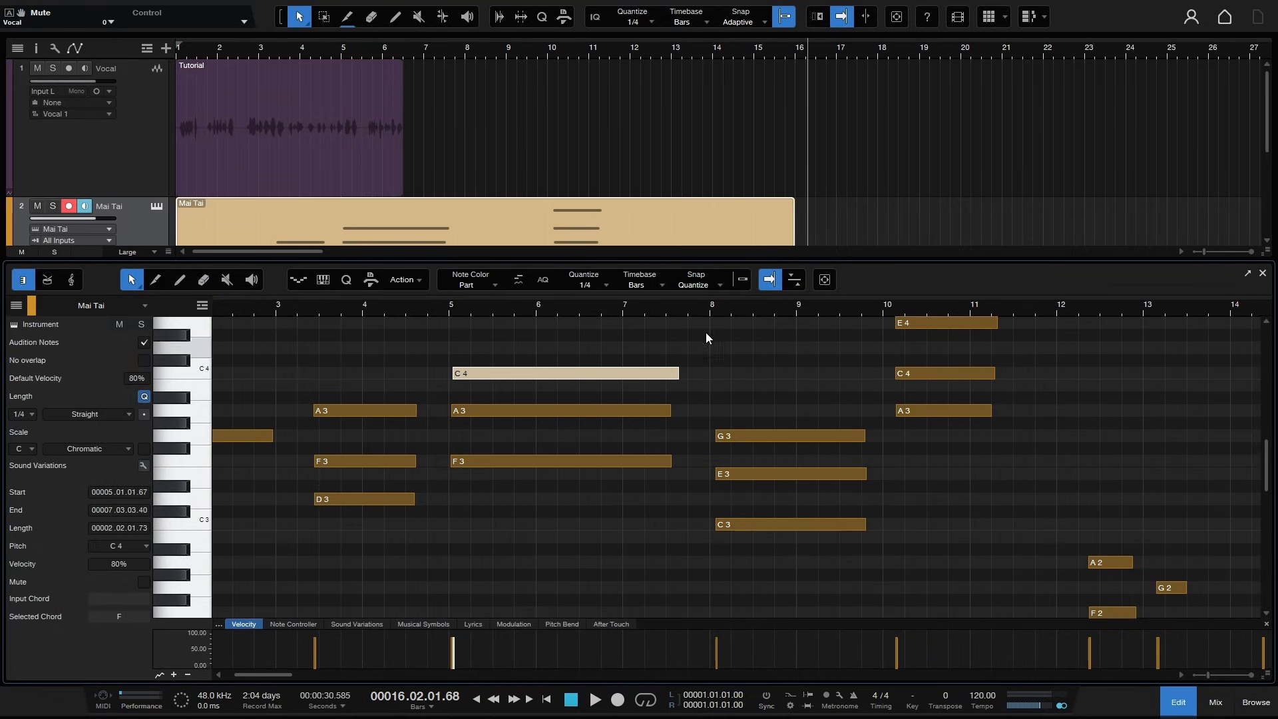
left_click(738, 280)
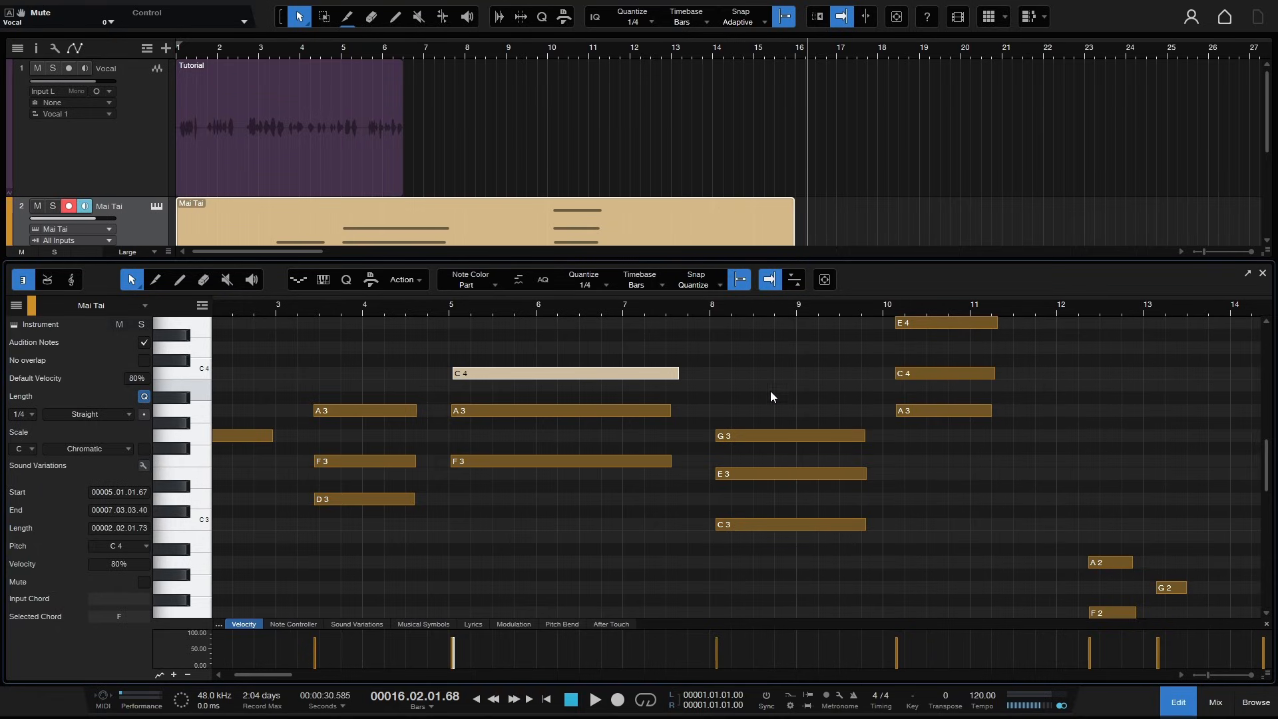
- Draw a C3 note from bar 5 and an F3 note spanning bars 11 to 13, then return to the Arrow tool
left_click(456, 525, "ctrl")
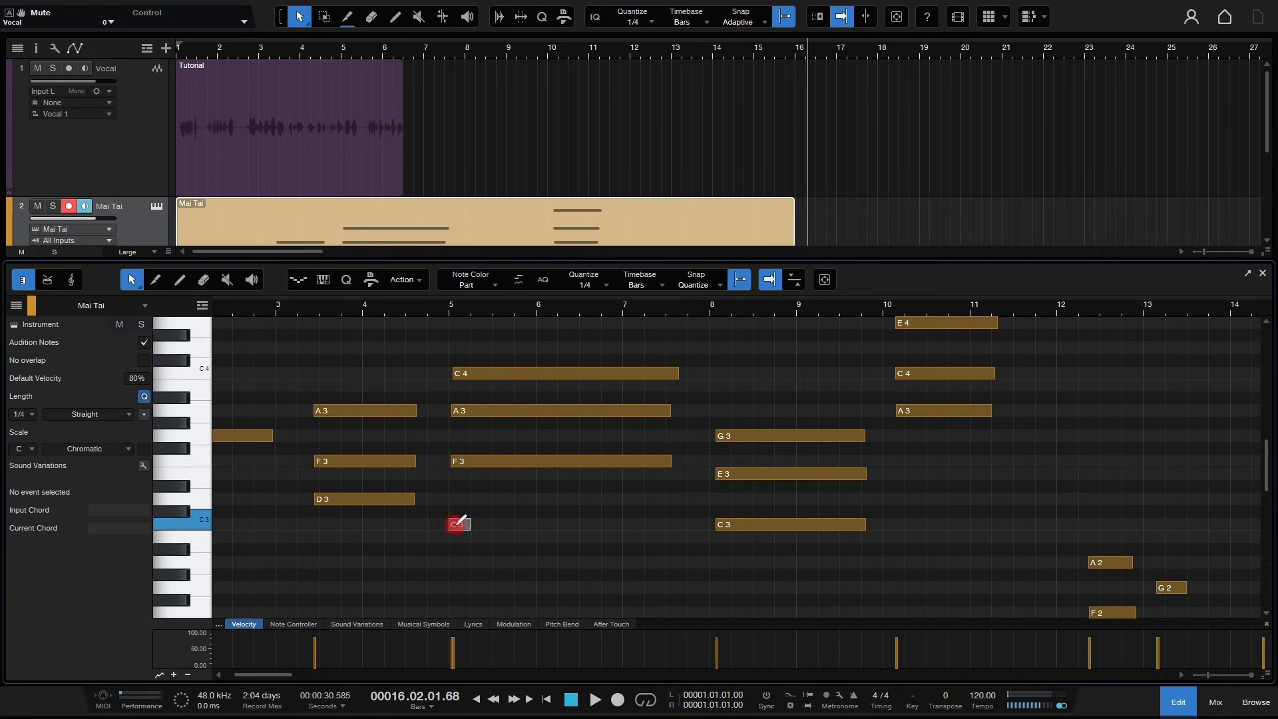
left_click_drag(471, 525, 603, 526)
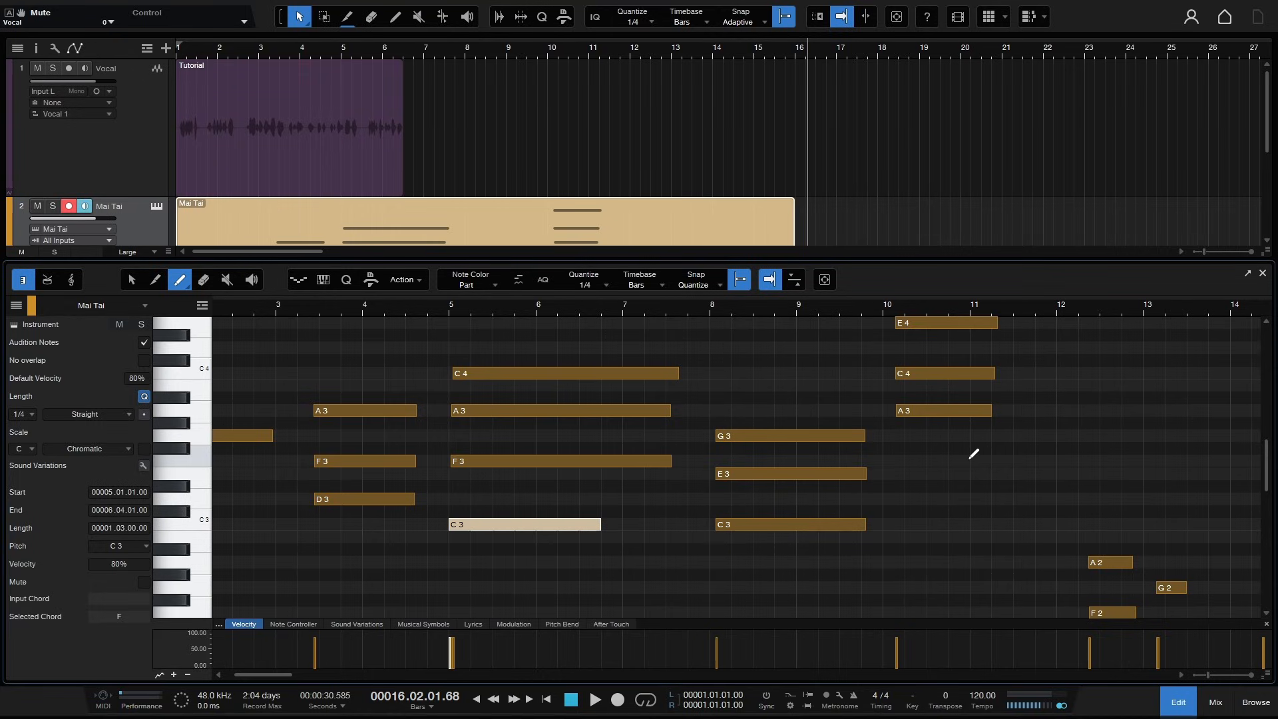
mouse_move(977, 458)
left_mouse_down()
mouse_move(1253, 459)
mouse_move(1017, 460)
mouse_move(1215, 456)
mouse_move(1142, 459)
left_mouse_up()
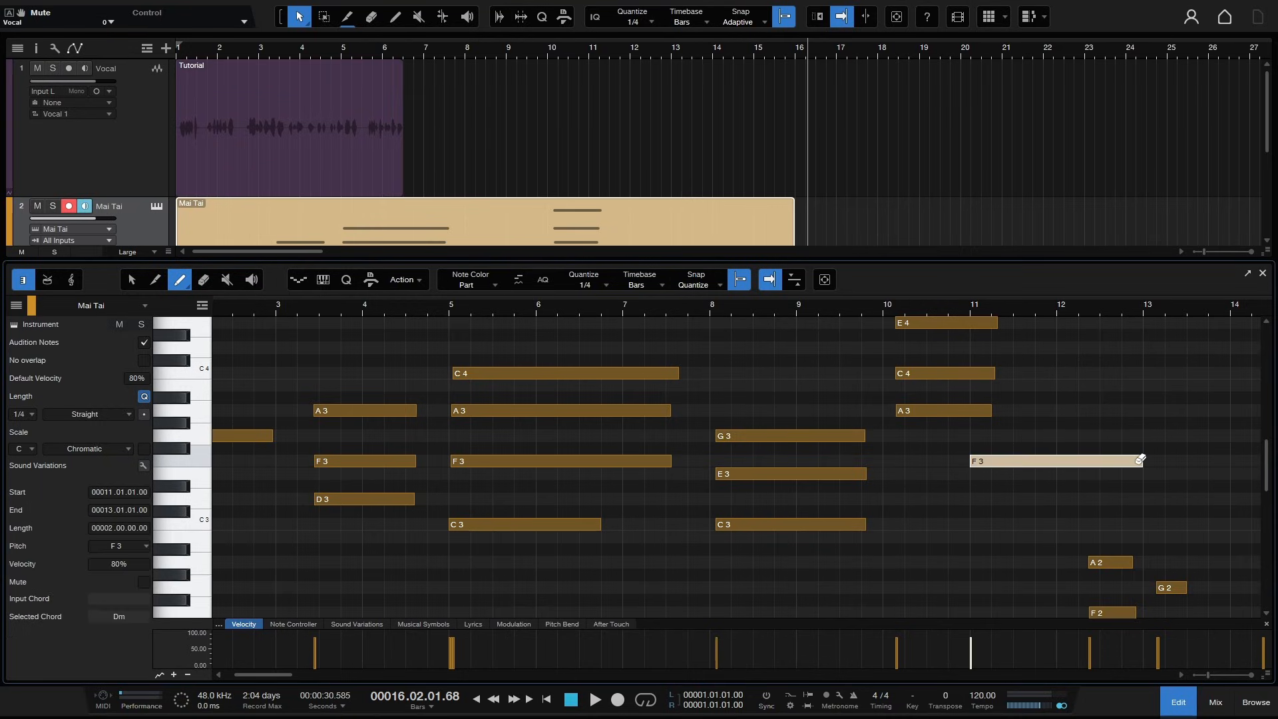
key("1")
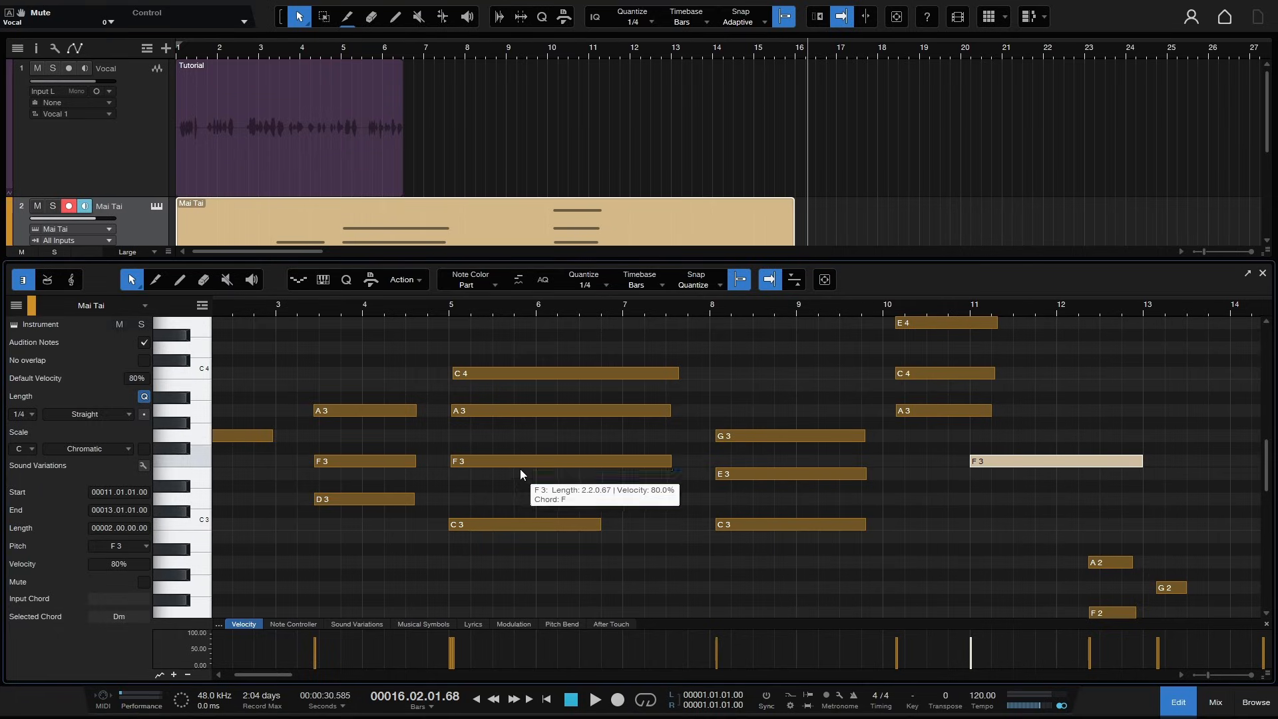
- Select the G3 note starting in bar 8 and drag it slightly
left_click(139, 288)
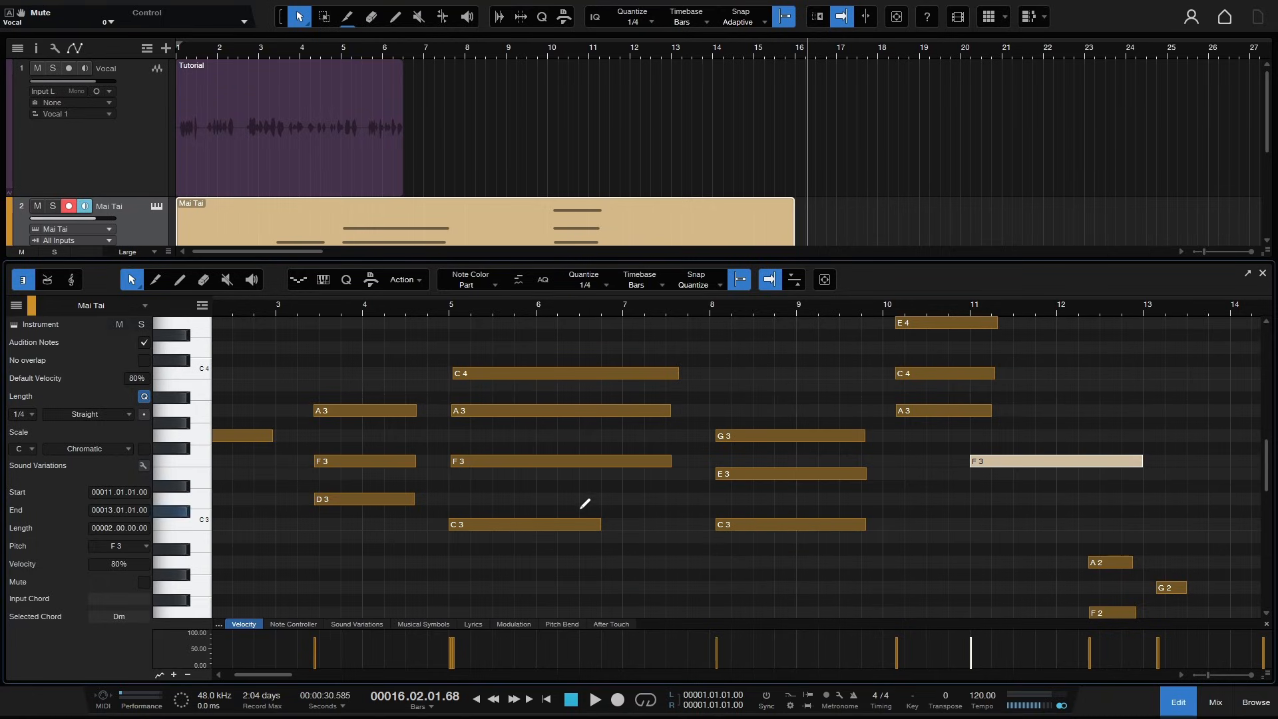
scroll(581, 509, "up", 2)
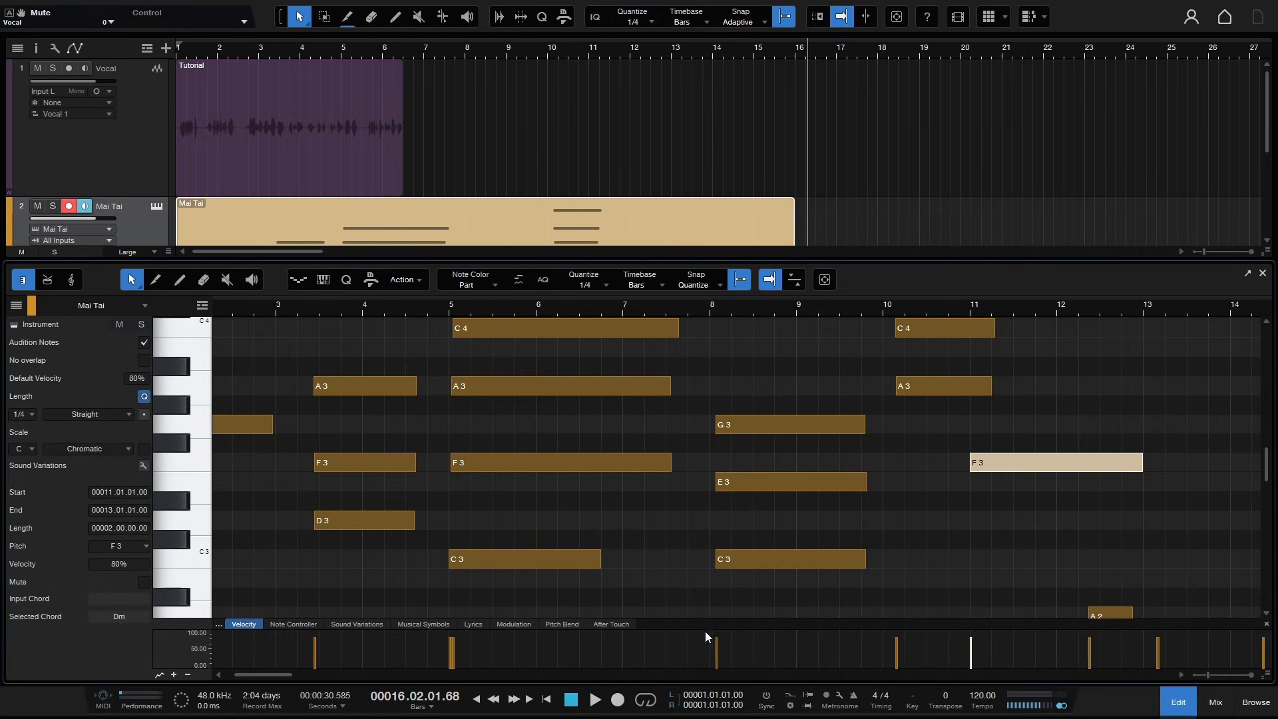
left_click(796, 413)
mouse_move(796, 414)
left_mouse_down()
mouse_move(800, 583)
mouse_move(801, 378)
mouse_move(799, 579)
mouse_move(803, 418)
left_mouse_up()
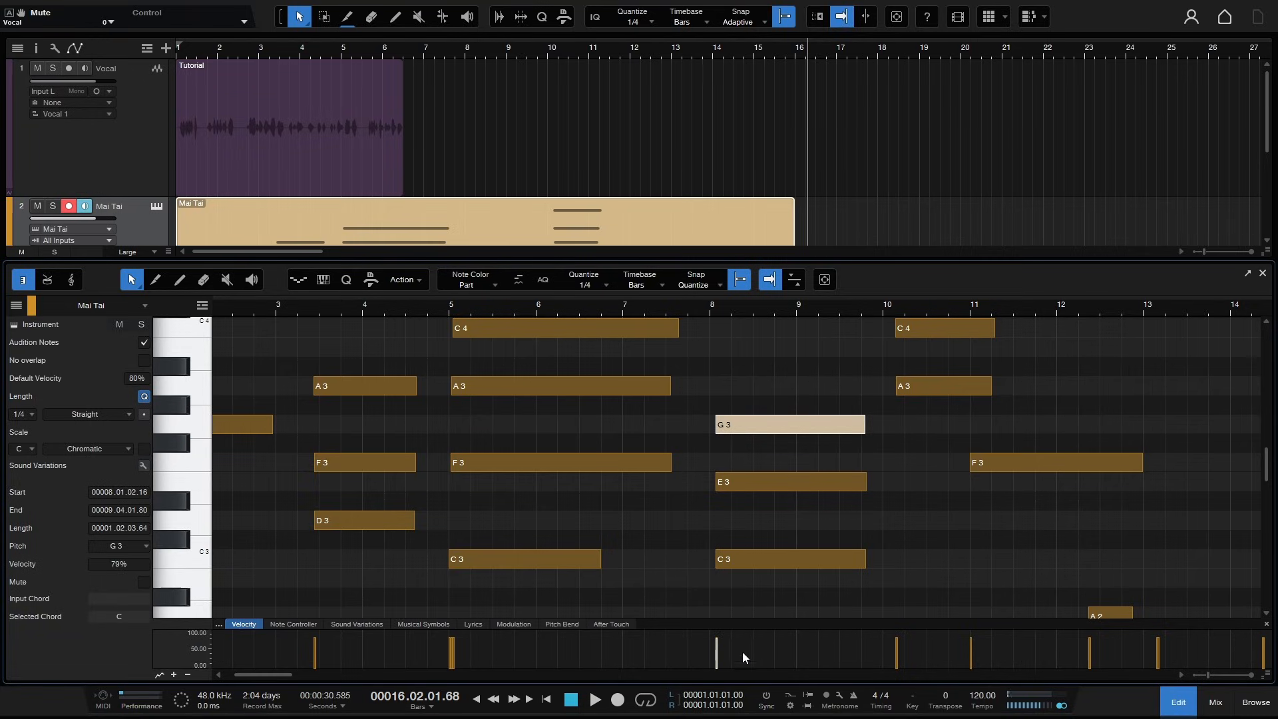
- Enlarge the velocity lane and set the note colour display to Velocity Bar
left_click_drag(771, 622, 772, 598)
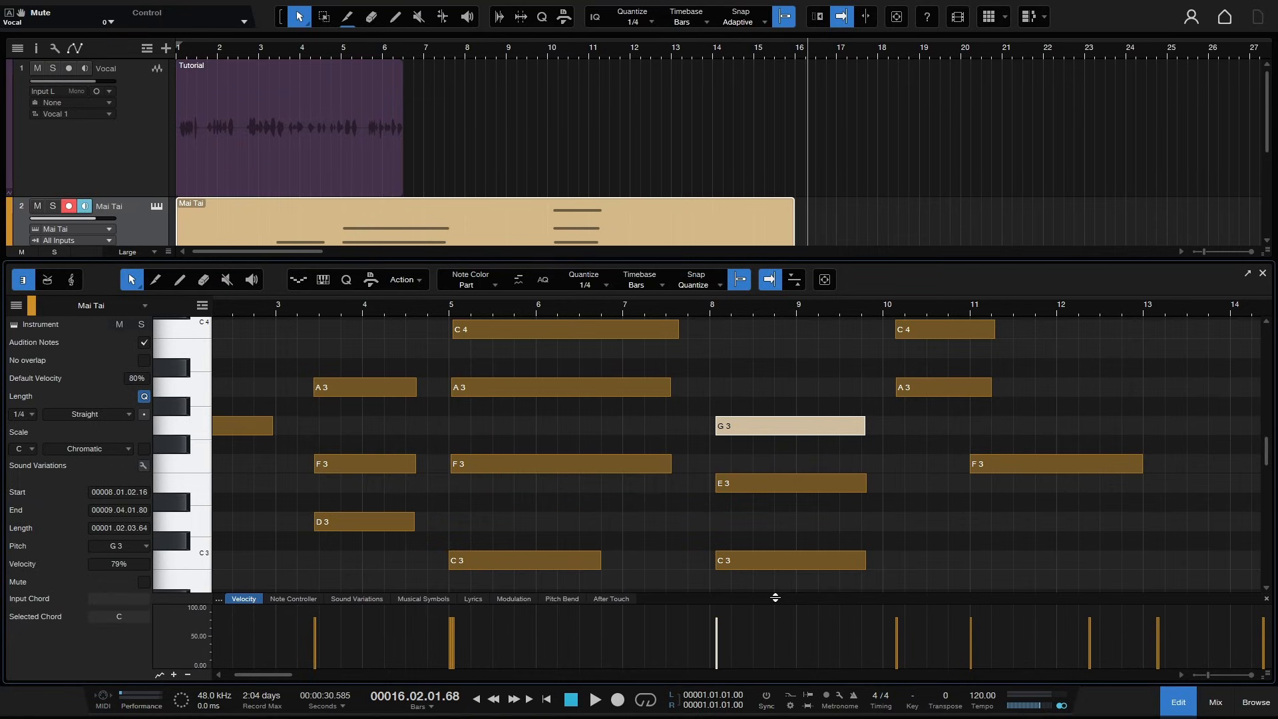
left_click(497, 282)
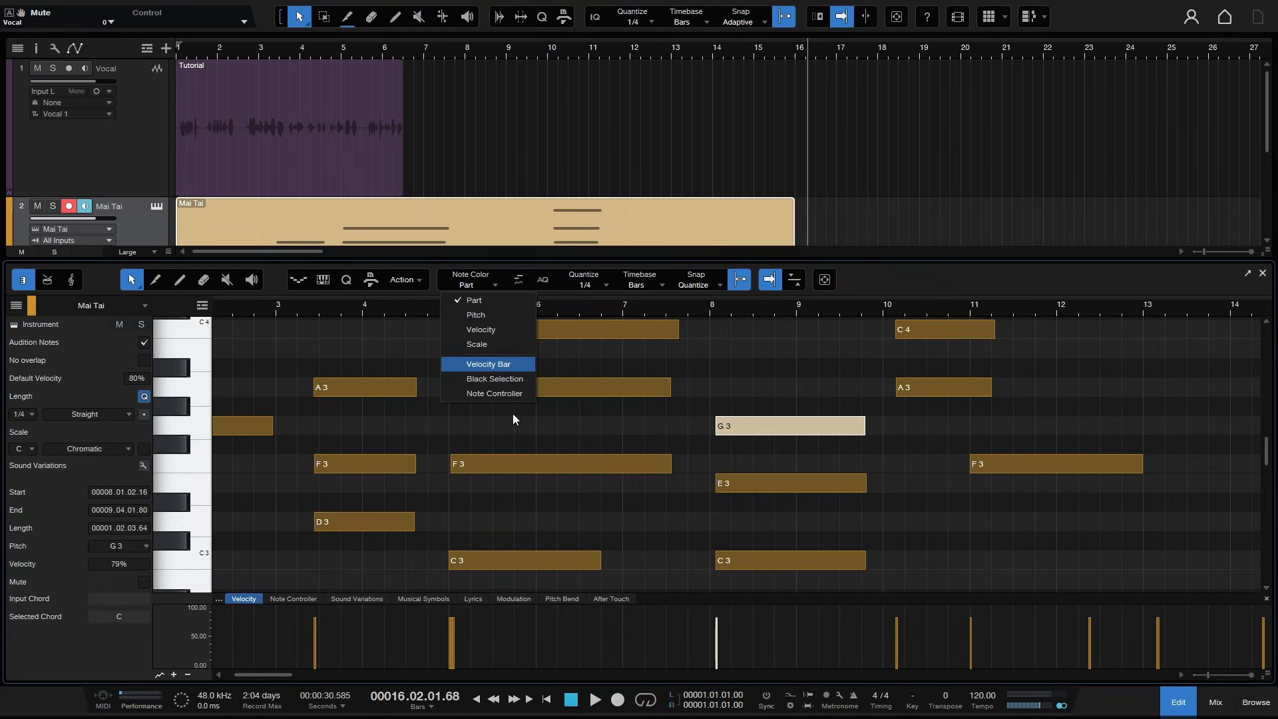
left_click(488, 364)
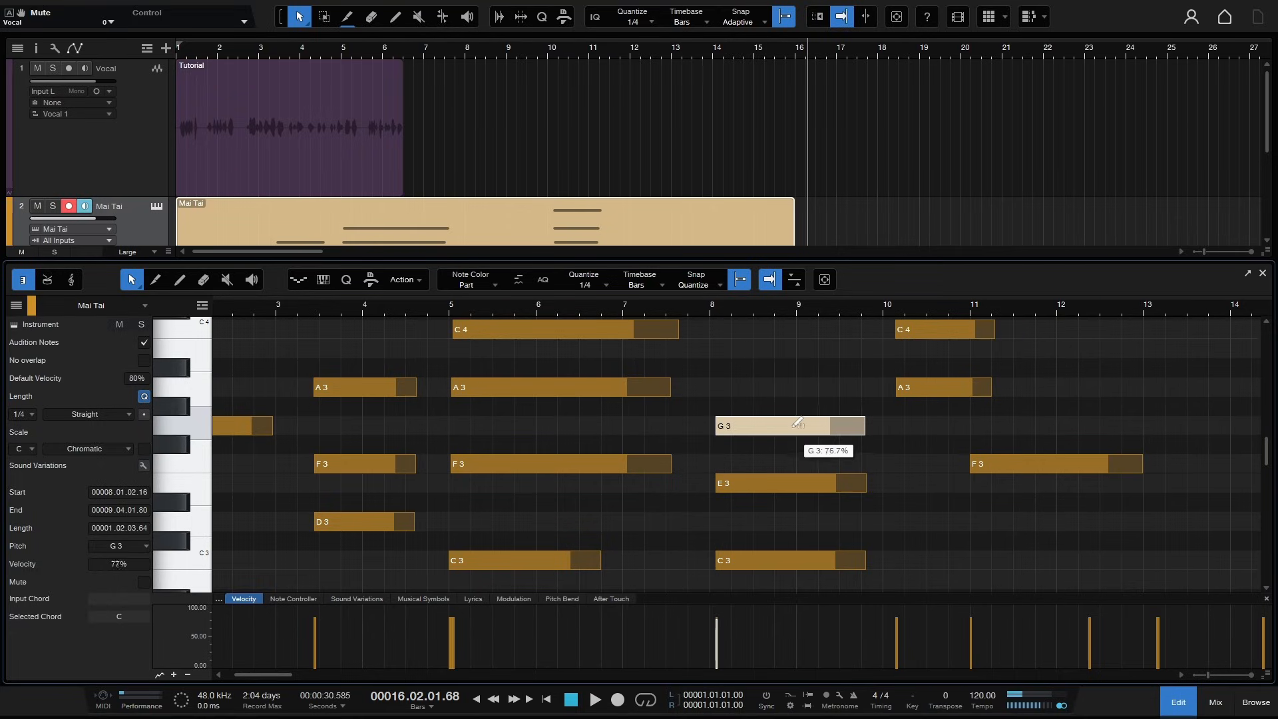
- Select the notes between bars 8 and 10 and raise their velocities by dragging inside the notes
mouse_move(798, 414)
left_mouse_down()
mouse_move(781, 482)
mouse_move(802, 565)
mouse_move(785, 362)
mouse_move(778, 432)
mouse_move(796, 525)
mouse_move(792, 461)
left_mouse_up()
left_click_drag(772, 386, 919, 576)
mouse_move(785, 419)
left_mouse_down()
mouse_move(796, 528)
mouse_move(796, 397)
left_mouse_up()
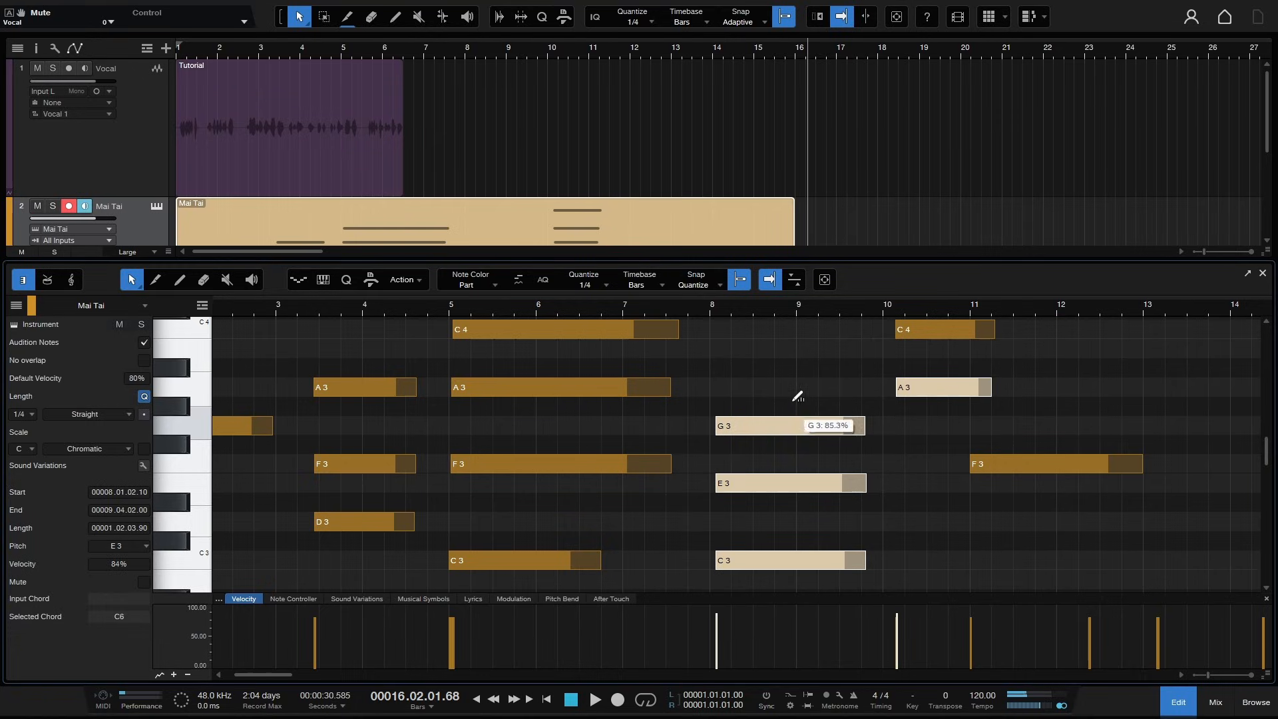
left_click(781, 362)
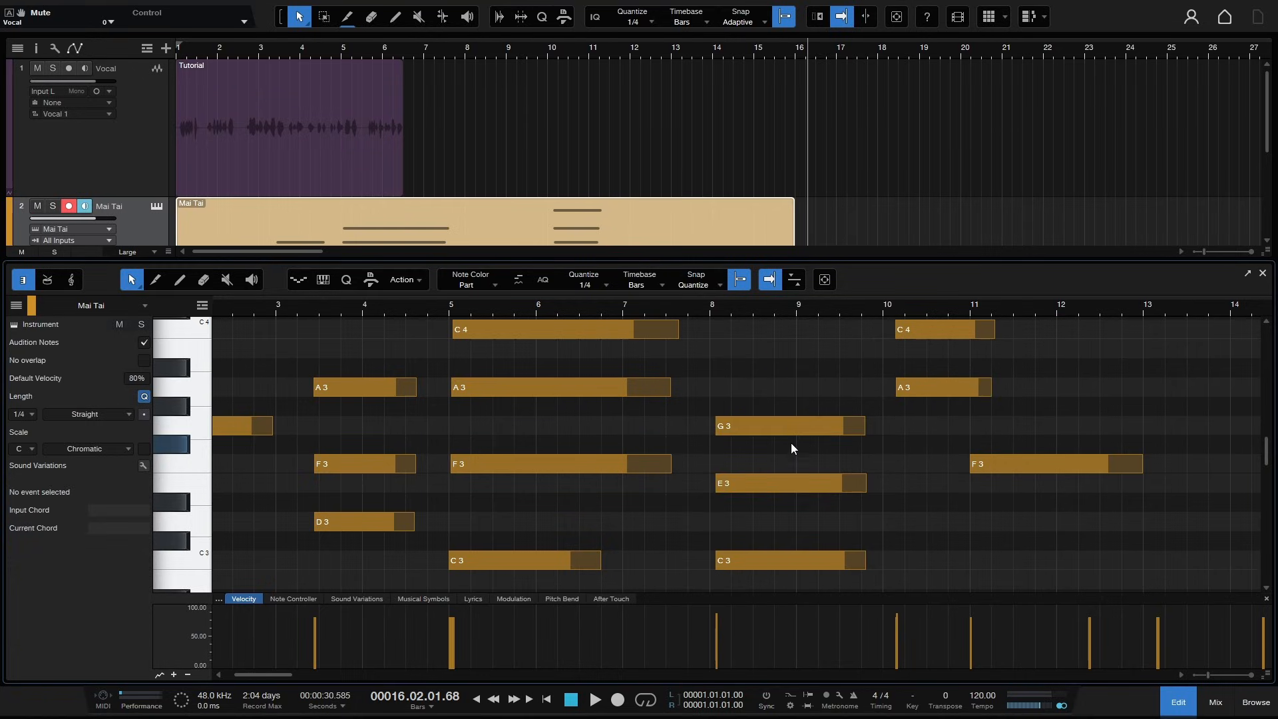
- Split the G3 note at bar 9 and the E3 note in bar 8, then rejoin both notes
left_click(798, 428, "alt")
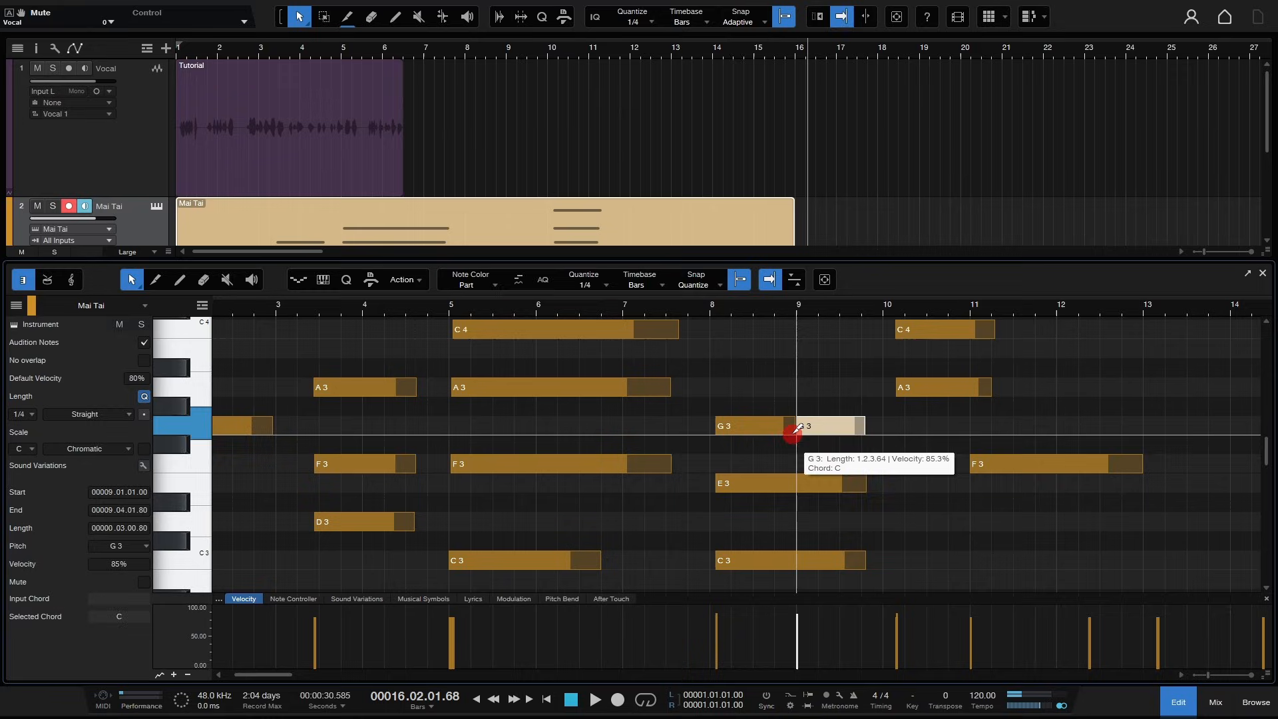
left_click(752, 484, "alt")
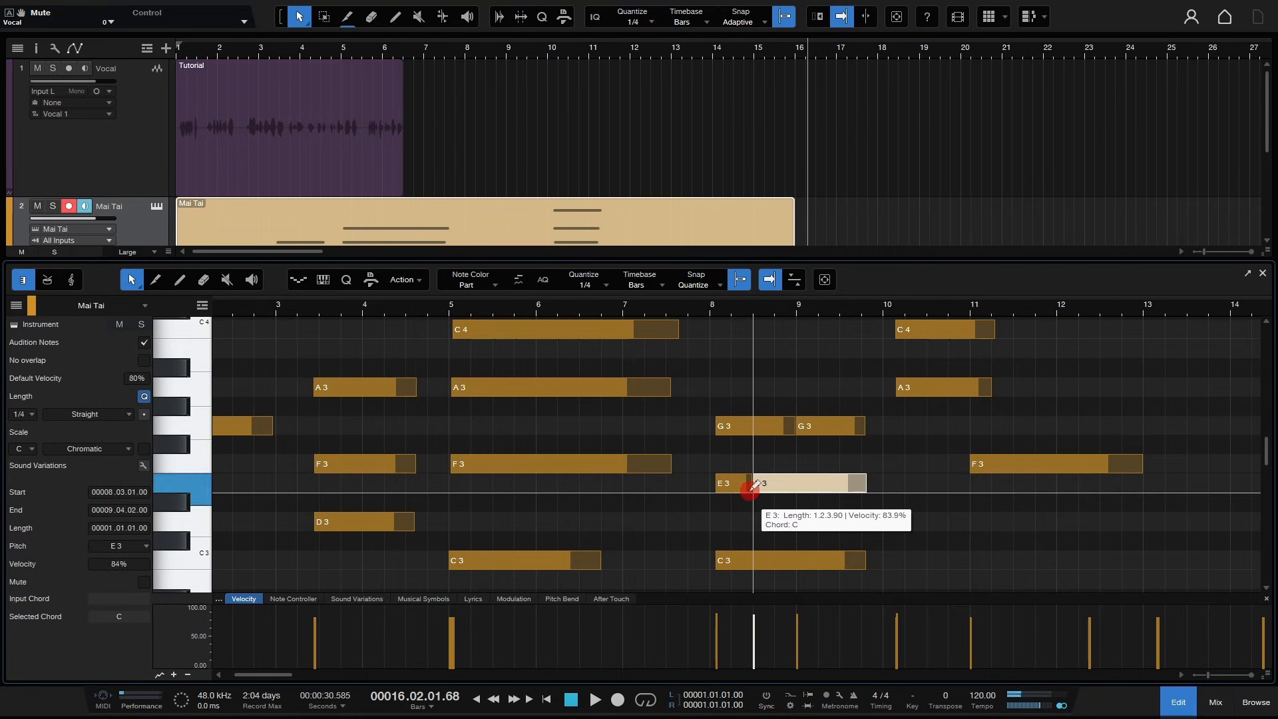
left_click(801, 429)
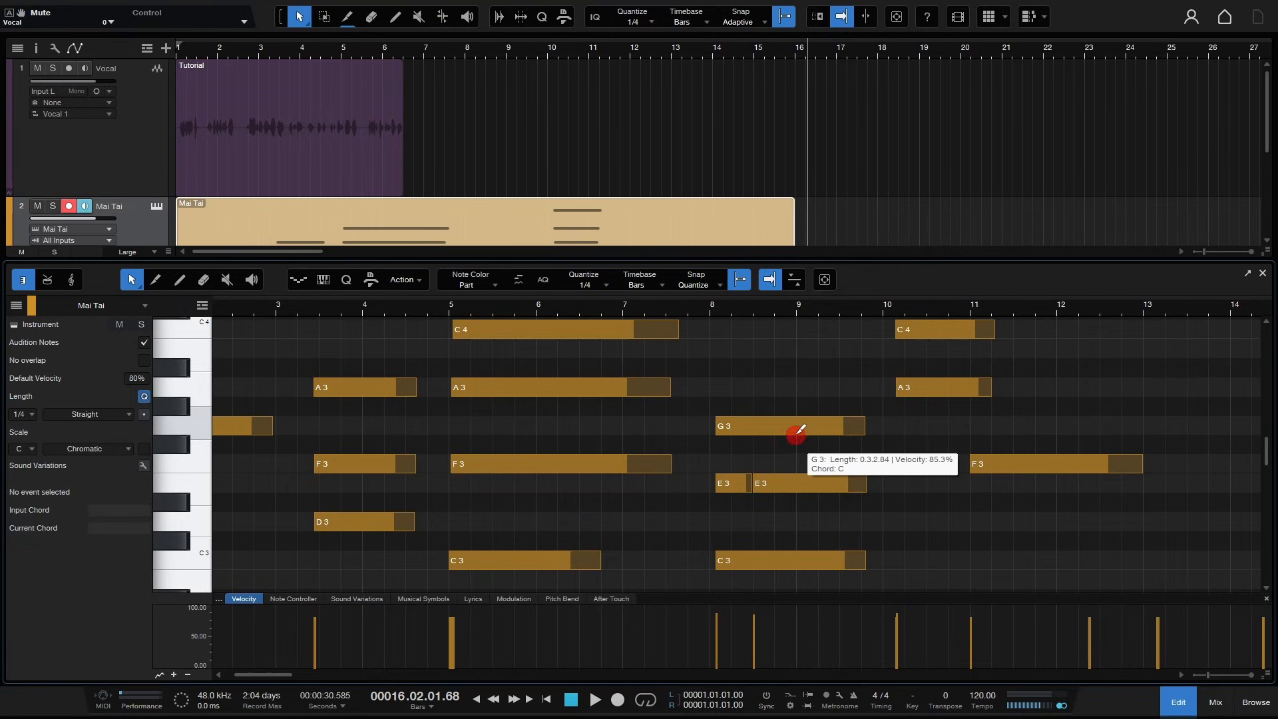
left_click(756, 487)
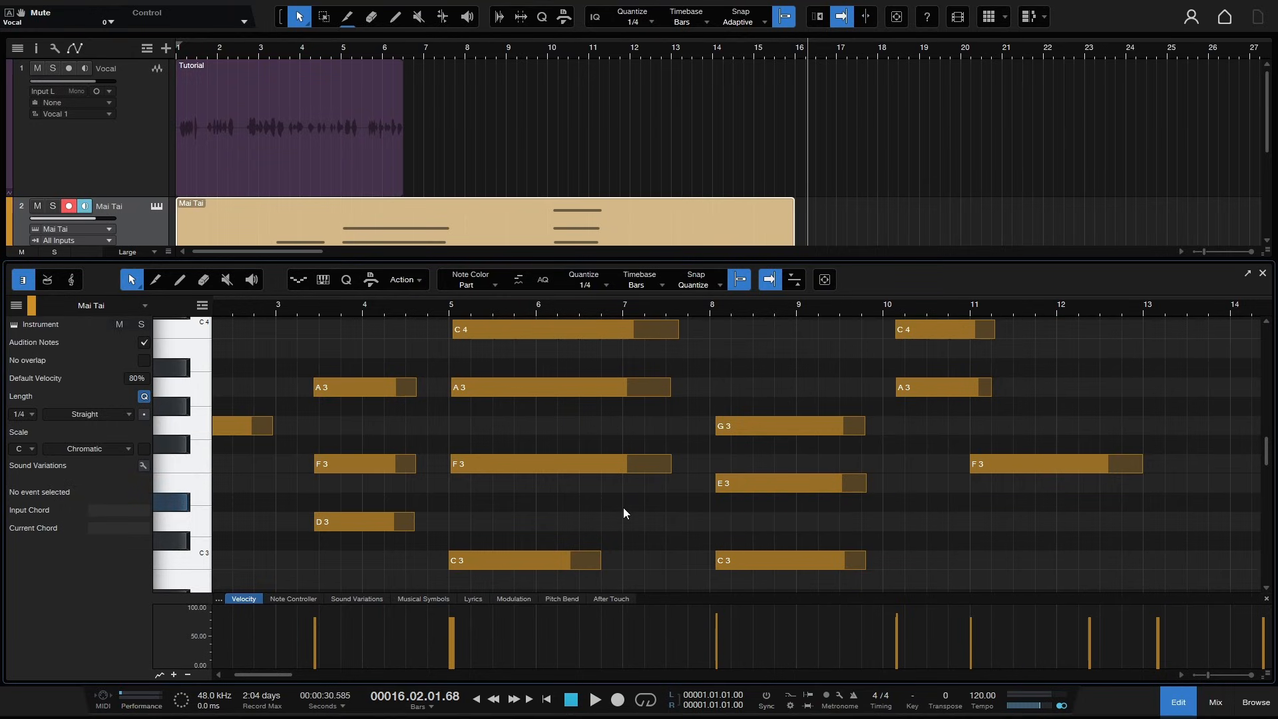
- Add a D3 note at bar 11 and lengthen it to about one bar
left_click(358, 388)
left_click(531, 463)
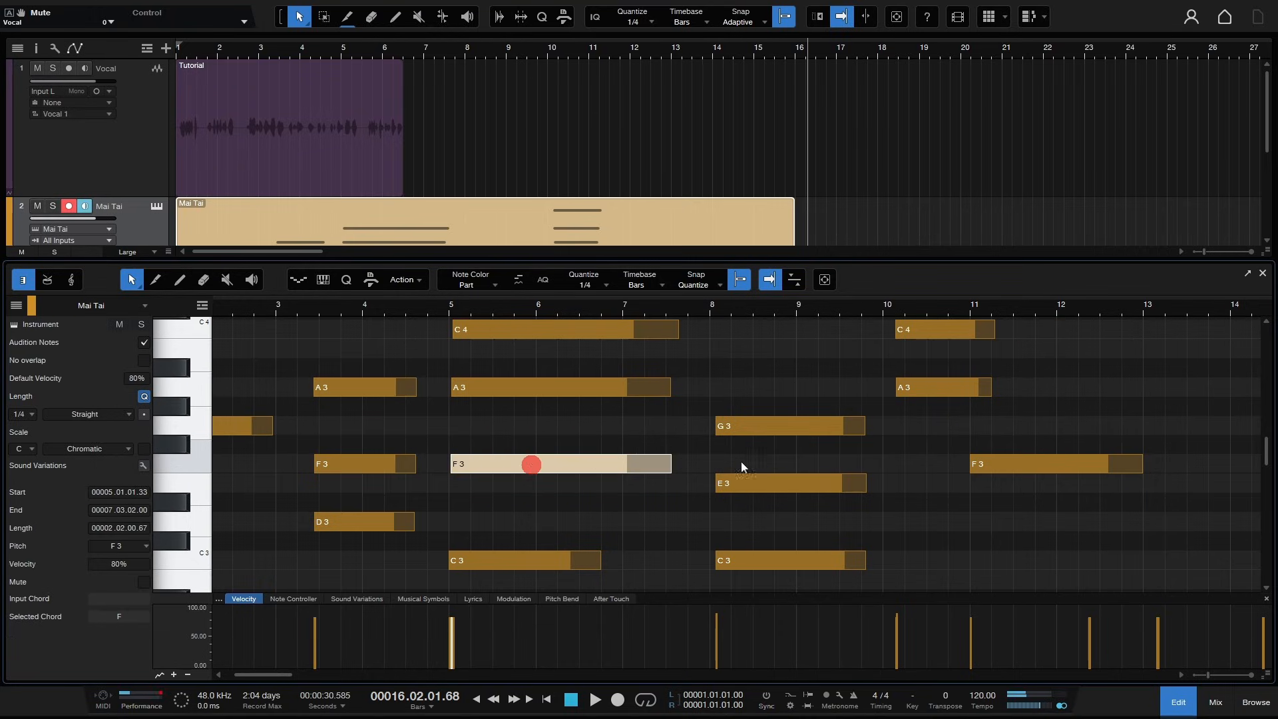
left_click(984, 523)
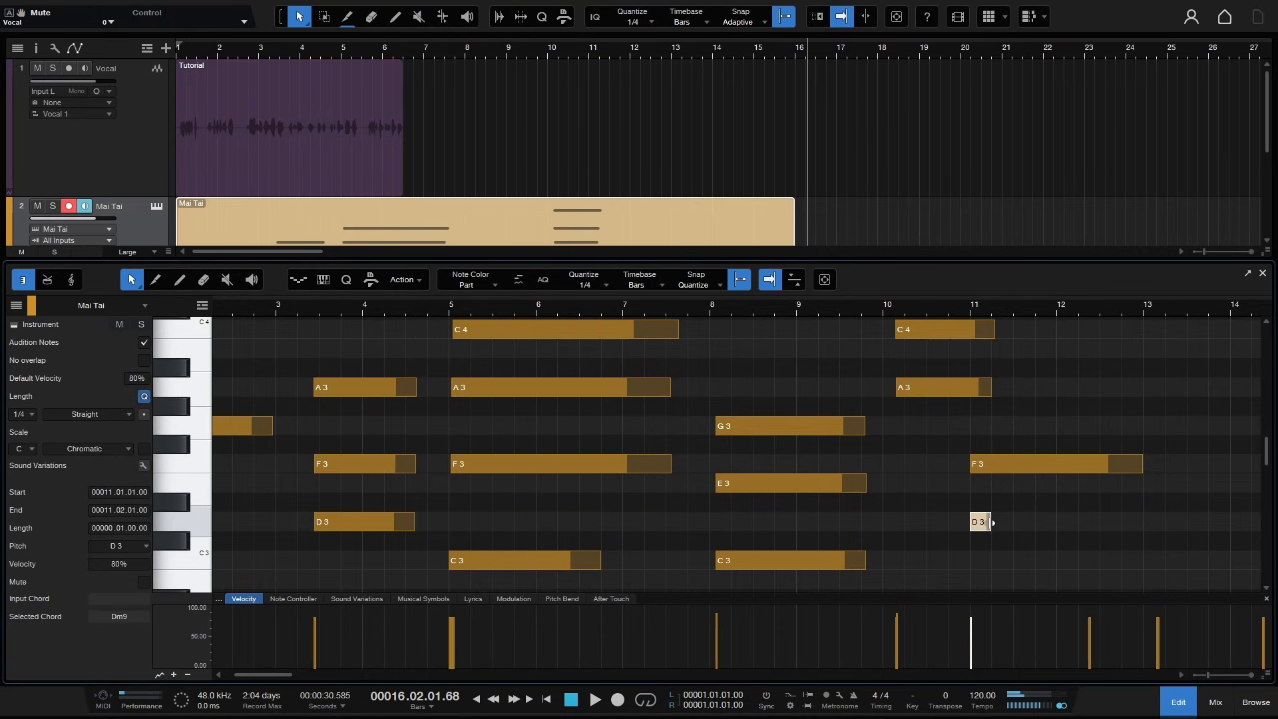
left_click_drag(993, 523, 1078, 522)
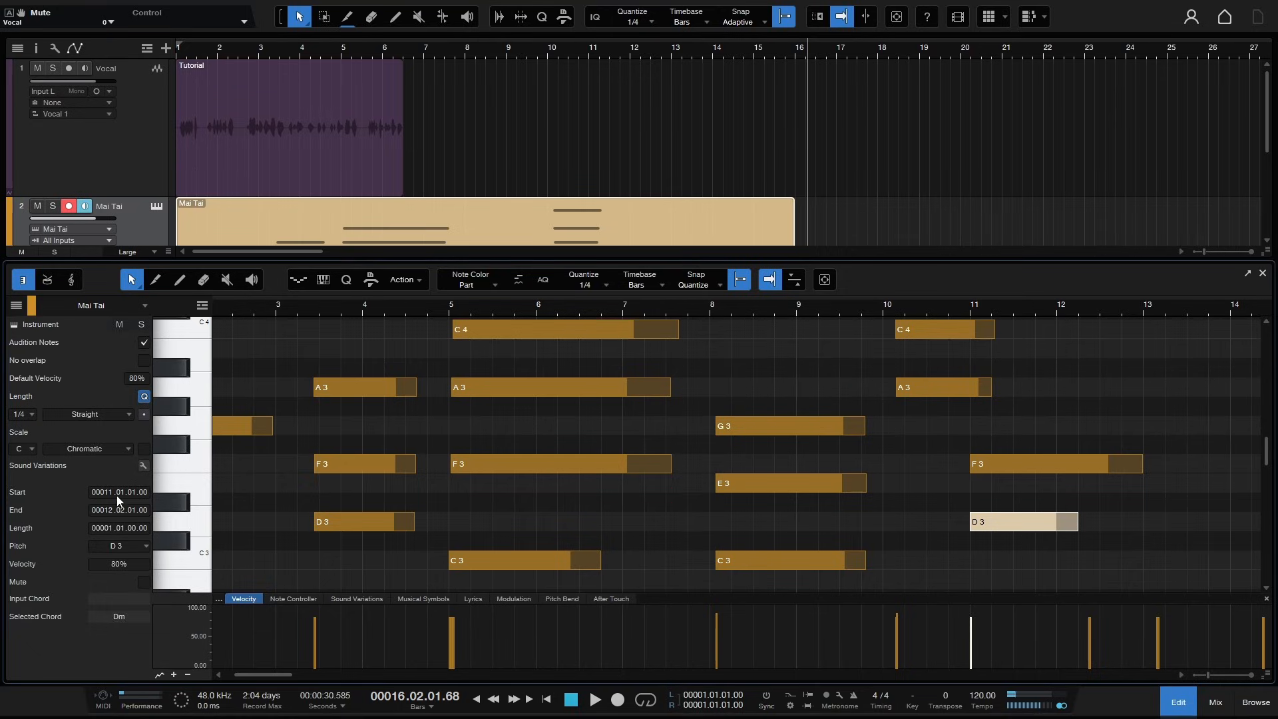
- Turn off Audition Notes and select a few notes to check that they no longer sound
left_click(144, 343)
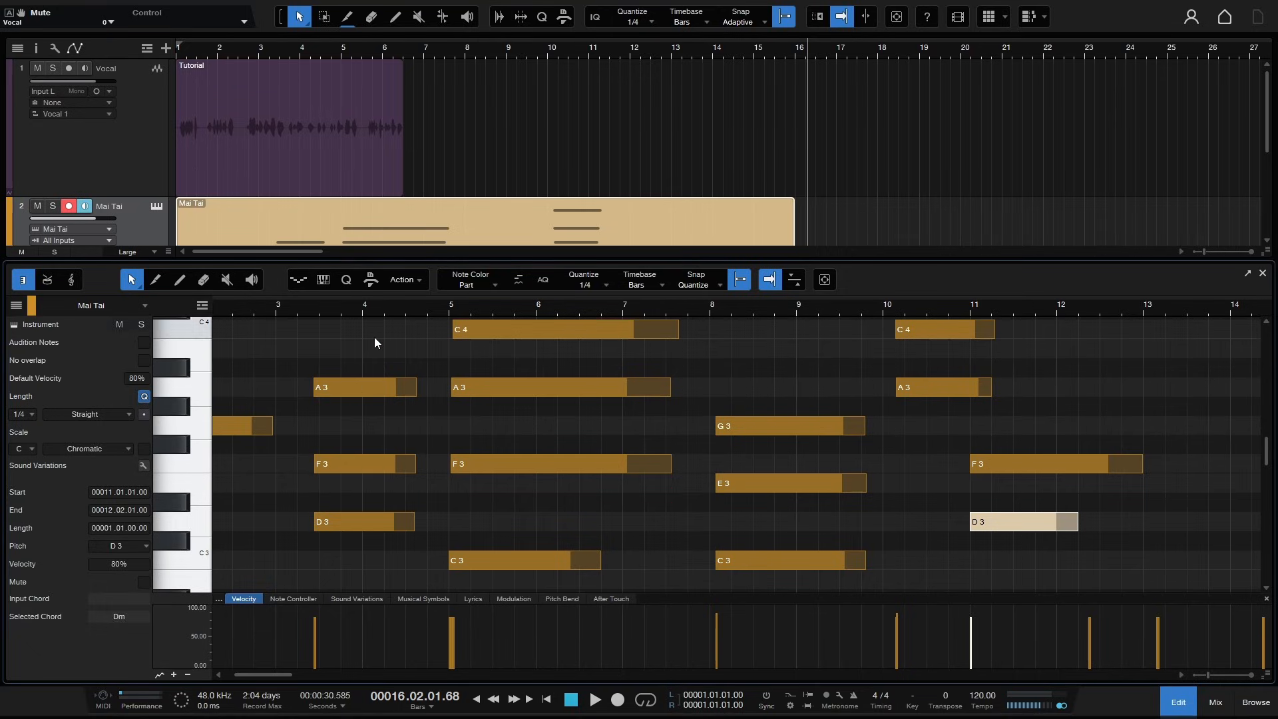
left_click(357, 389)
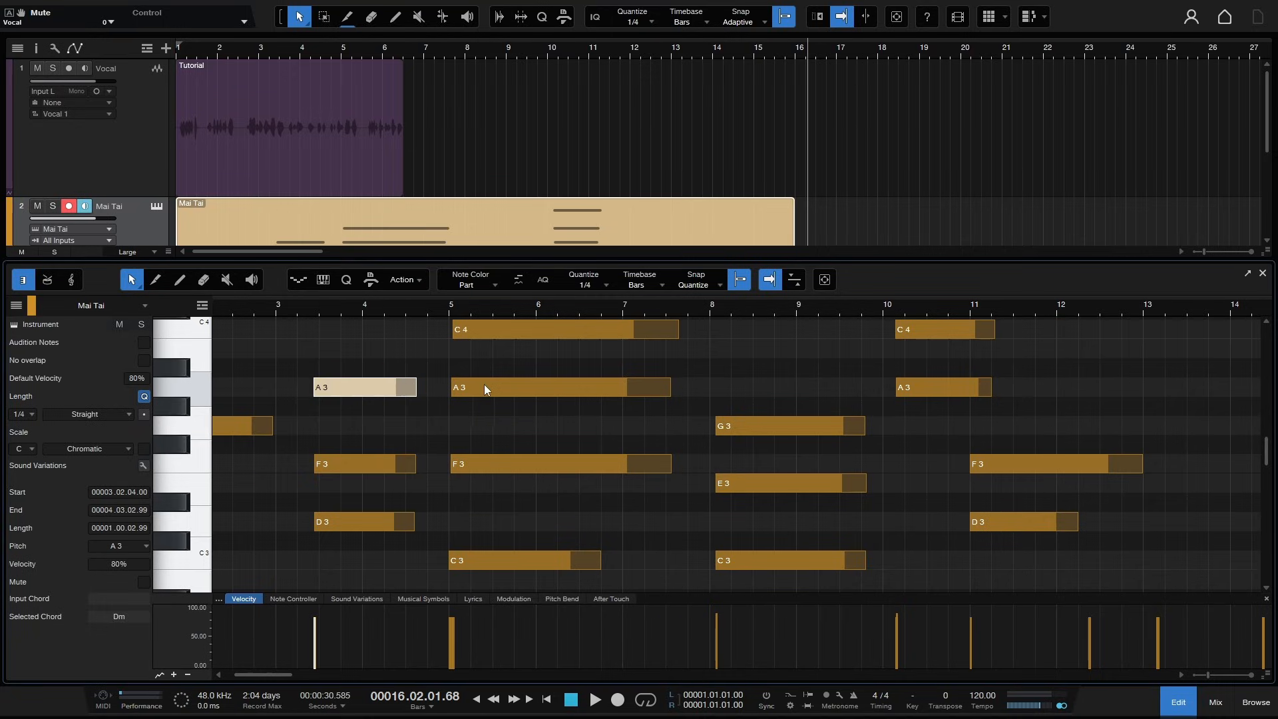
left_click(522, 383)
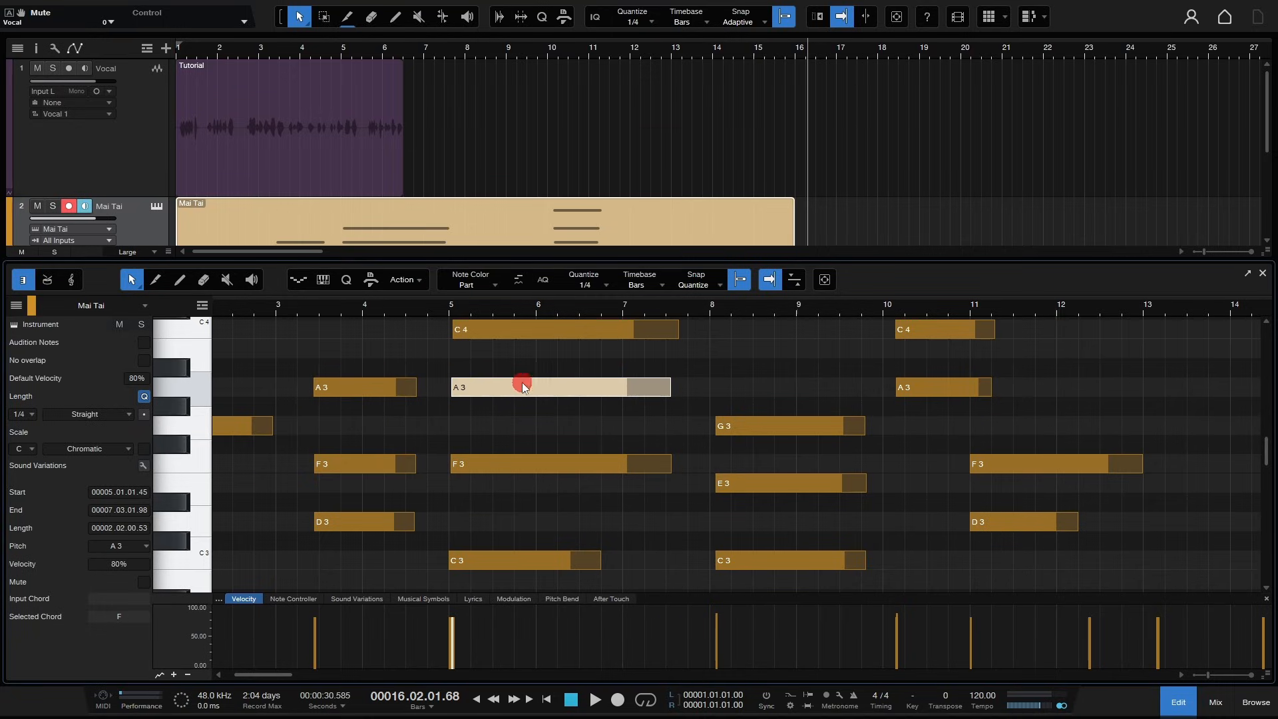
left_click(759, 428)
- Add an A#3 note at bar 8 beat 3 and lengthen it to end at bar 9 beat 3
double_click(757, 368)
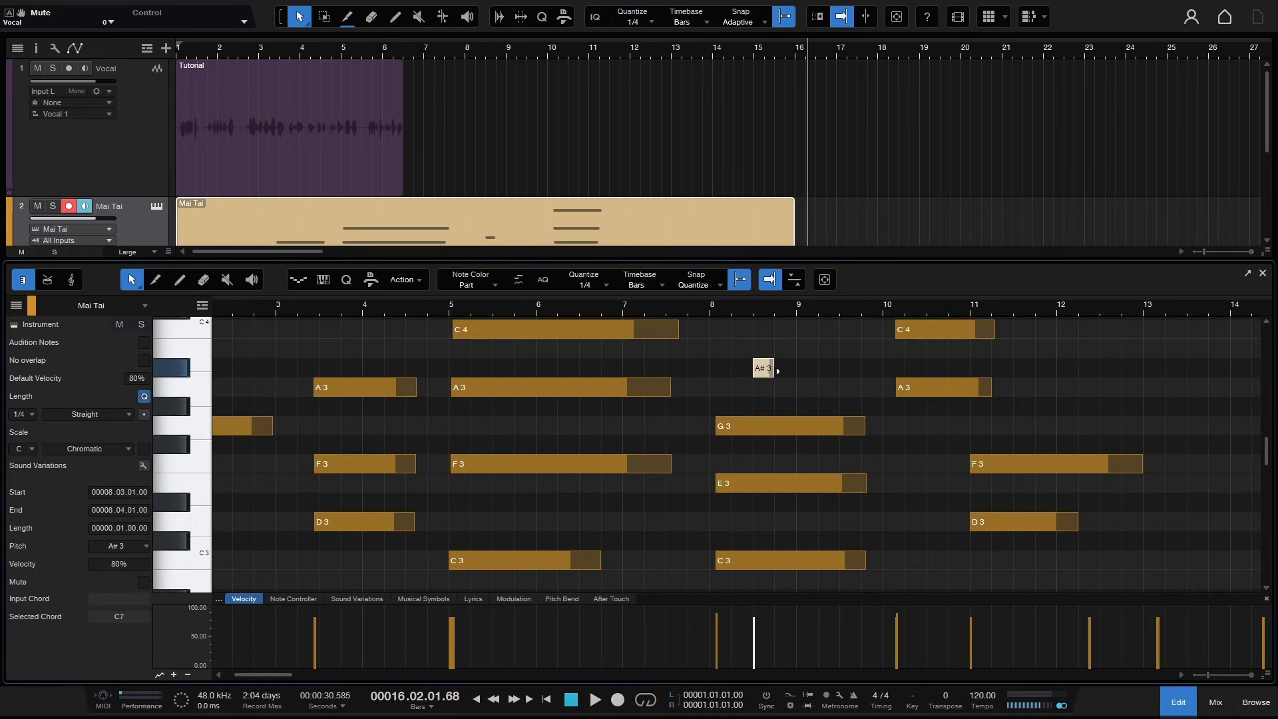
left_click_drag(773, 368, 841, 368)
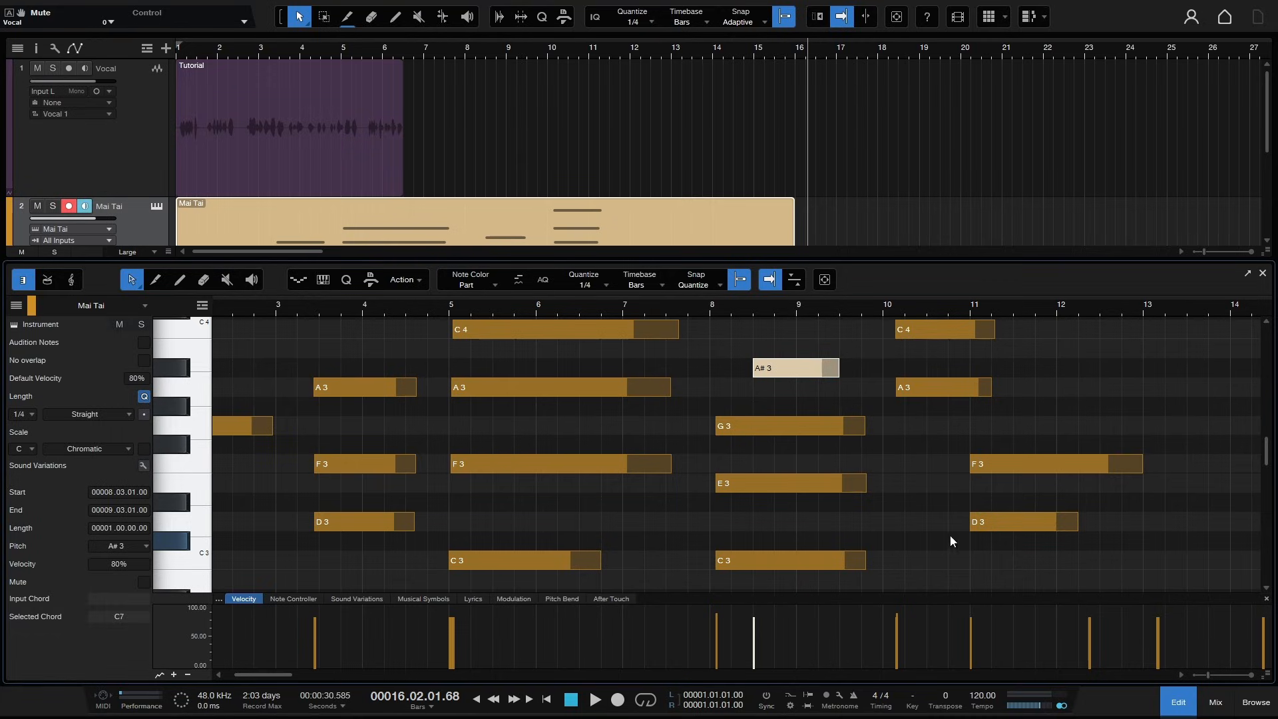
left_click(361, 340)
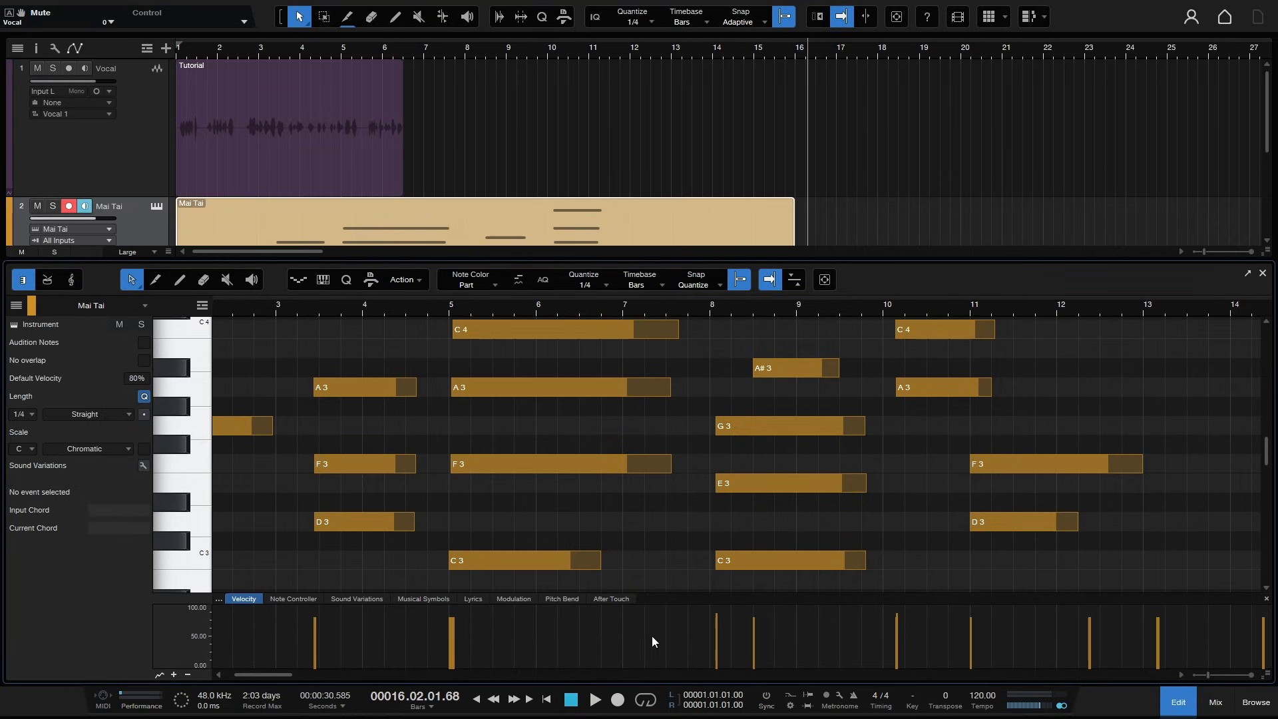
- Lower the velocities of the notes starting at bar 8, including the C3 note, in the velocity lane
mouse_move(719, 622)
left_mouse_down()
mouse_move(717, 678)
mouse_move(719, 615)
mouse_move(717, 627)
left_mouse_up()
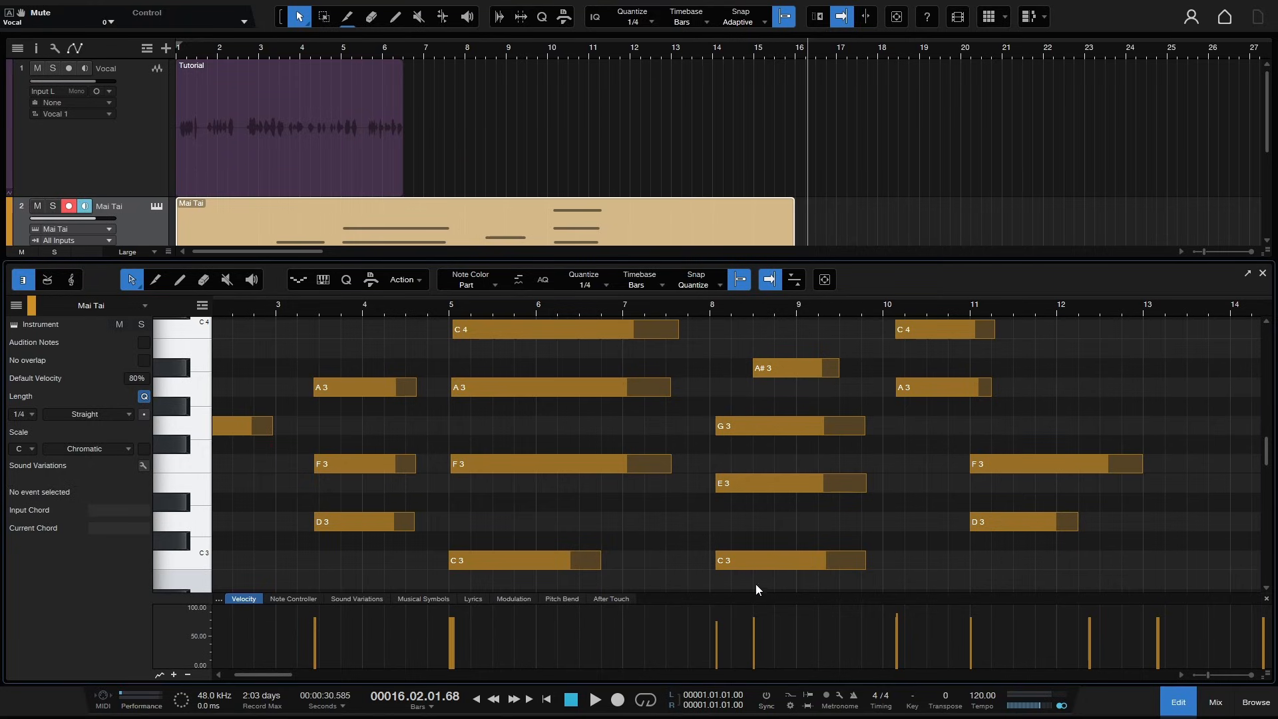
left_click(765, 557)
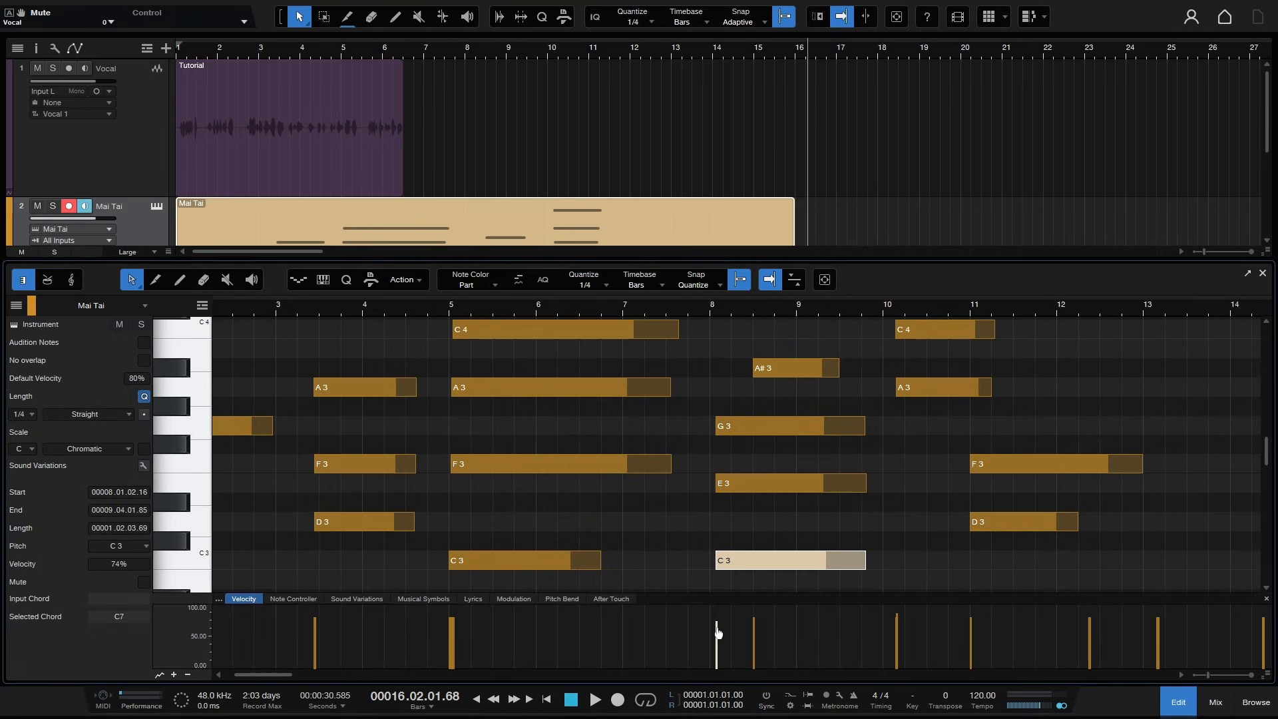
mouse_move(716, 623)
left_mouse_down()
mouse_move(717, 663)
mouse_move(721, 641)
mouse_move(723, 652)
mouse_move(705, 634)
left_mouse_up()
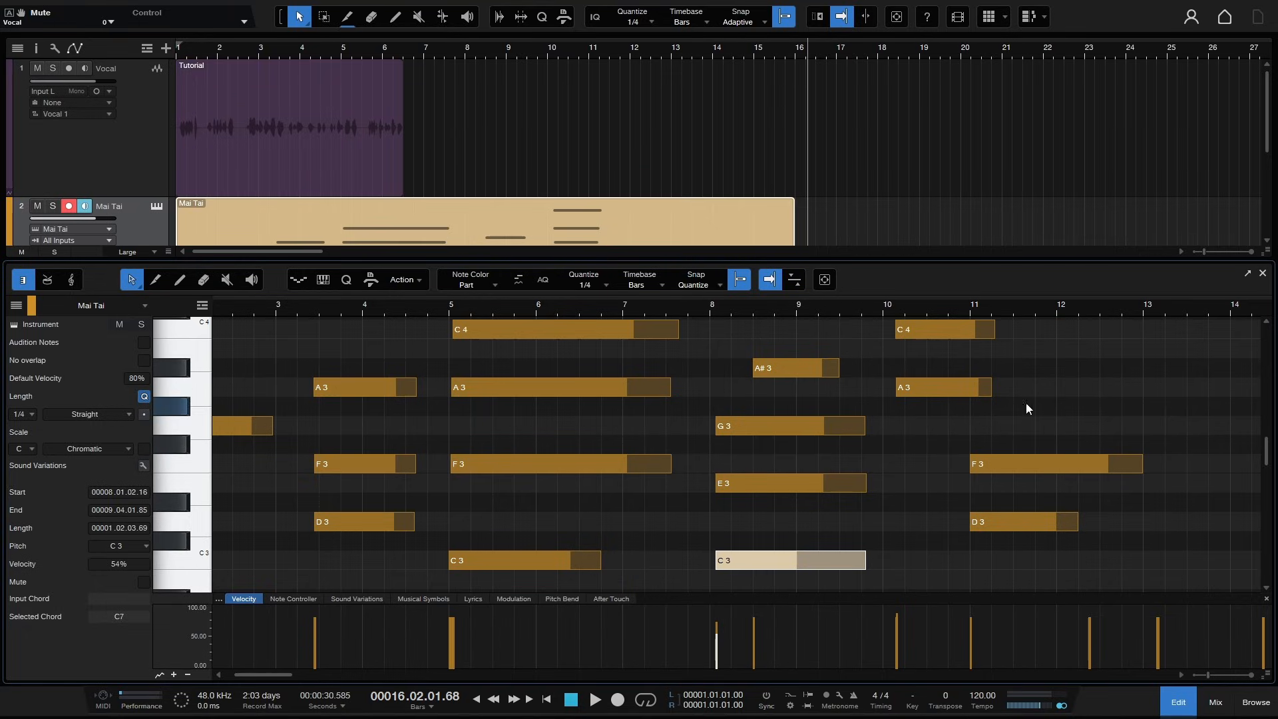
- Detach the editor into a floating window, maximize it, and dock it back below the arrangement
left_click(1249, 274)
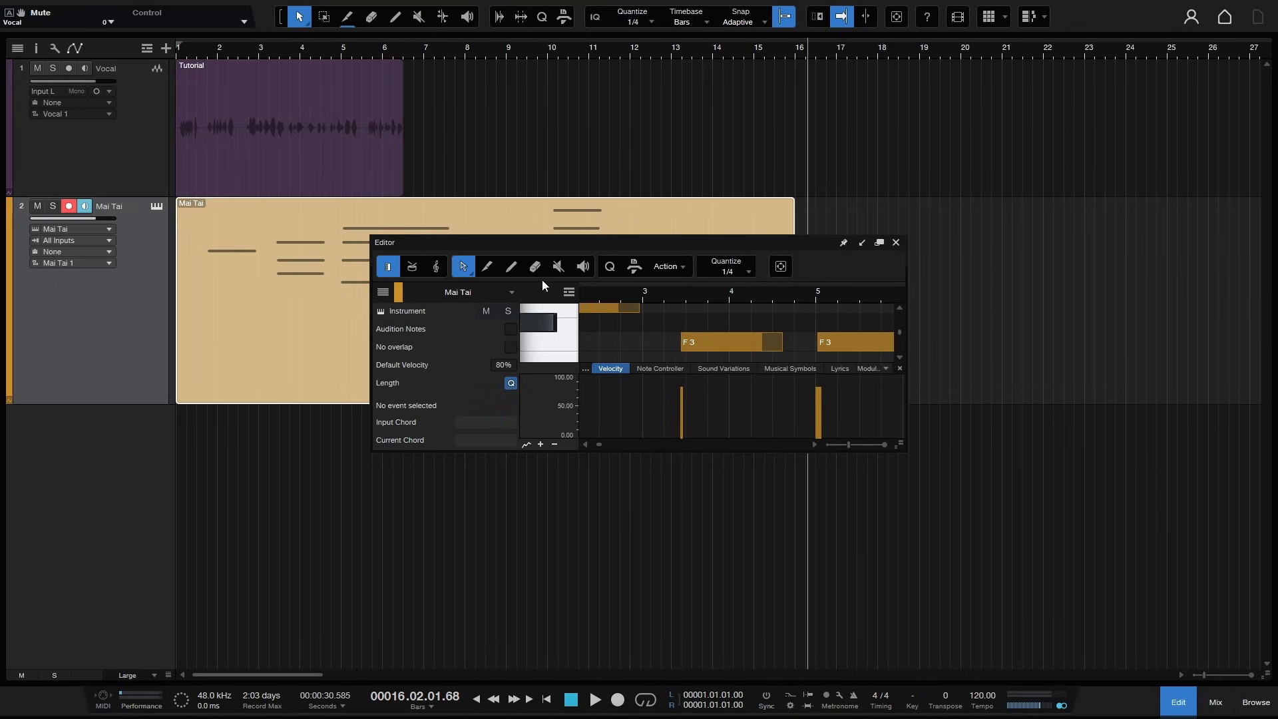
left_click_drag(593, 242, 625, 246)
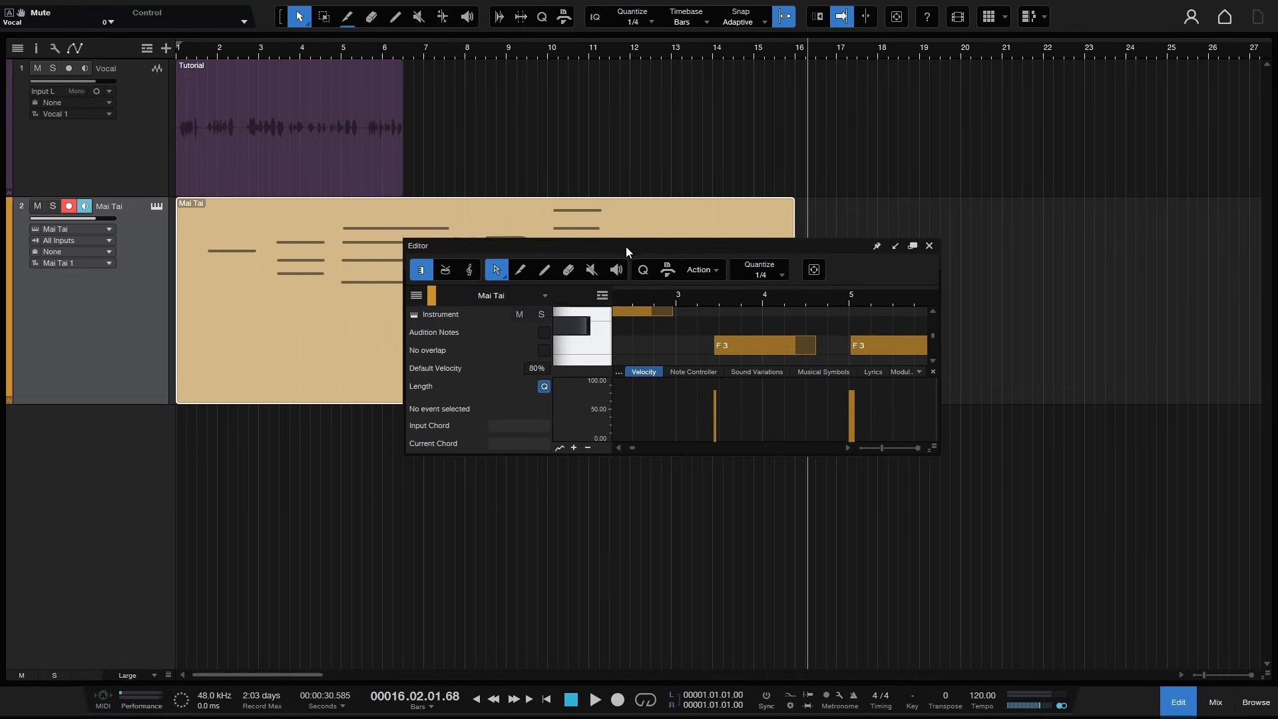
left_click(914, 247)
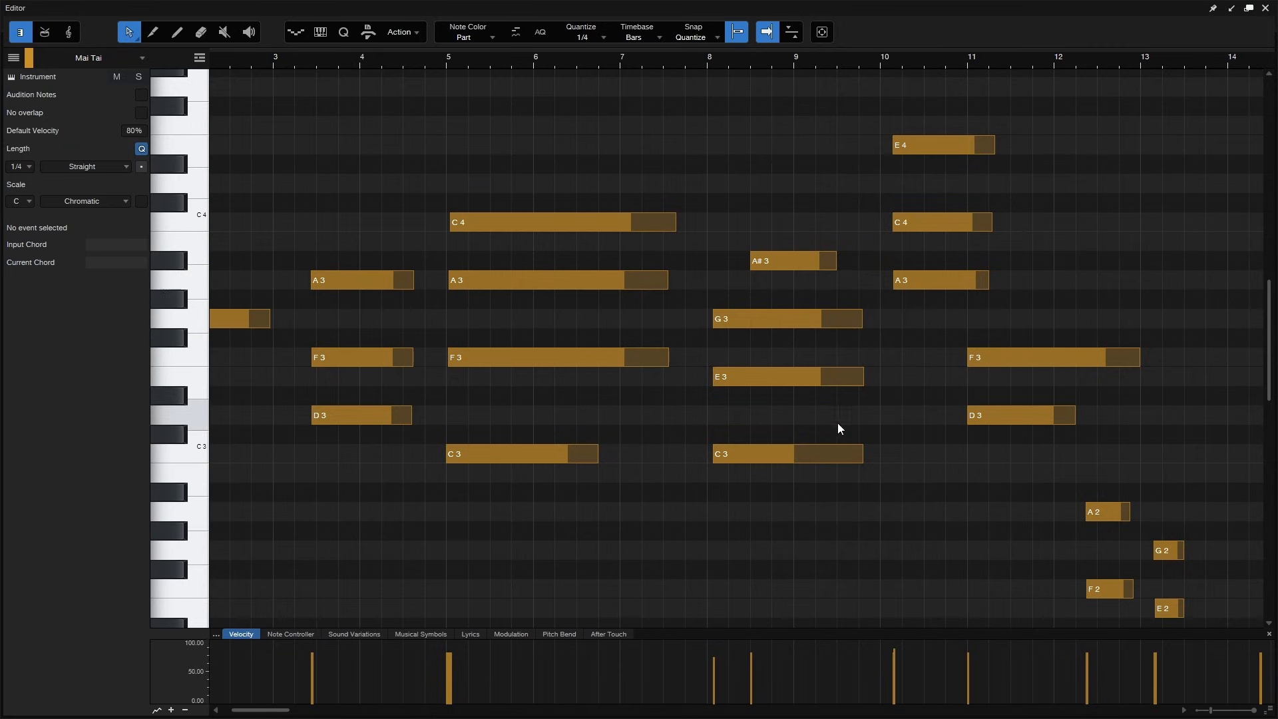
left_click(1232, 9)
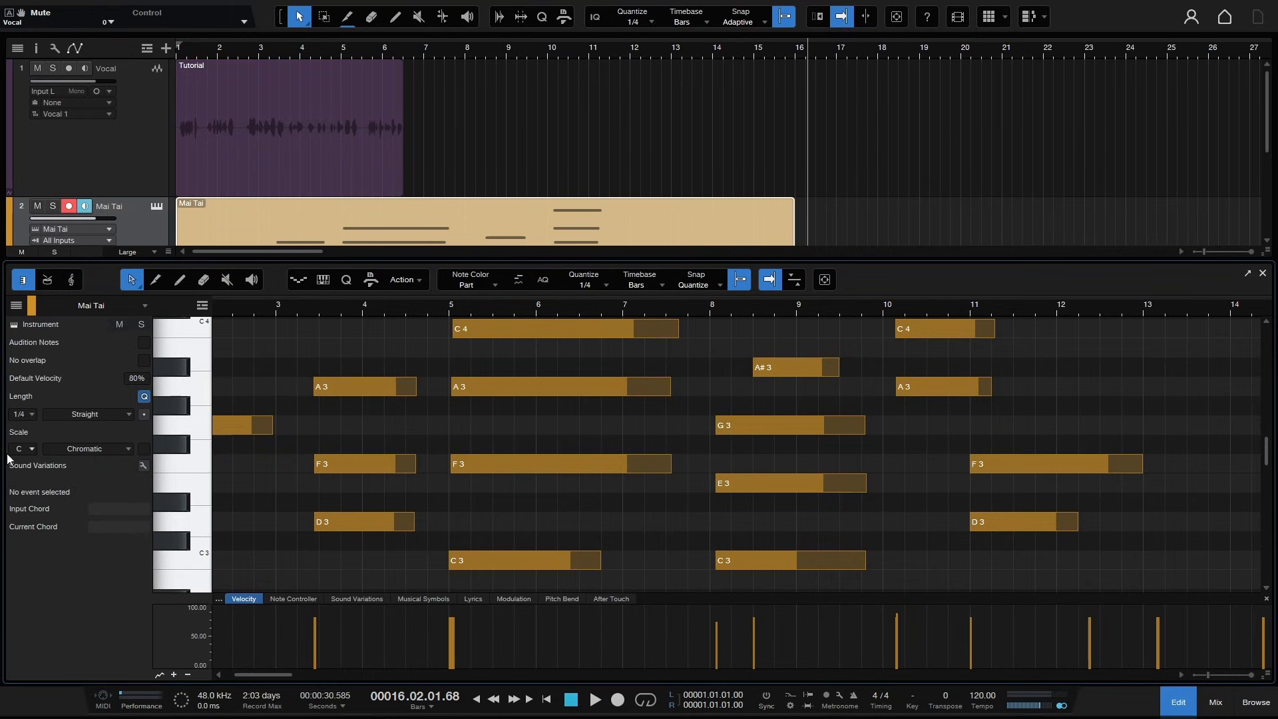
- Enable scale highlighting and set the editor's scale to E Minor Triad
left_click(144, 449)
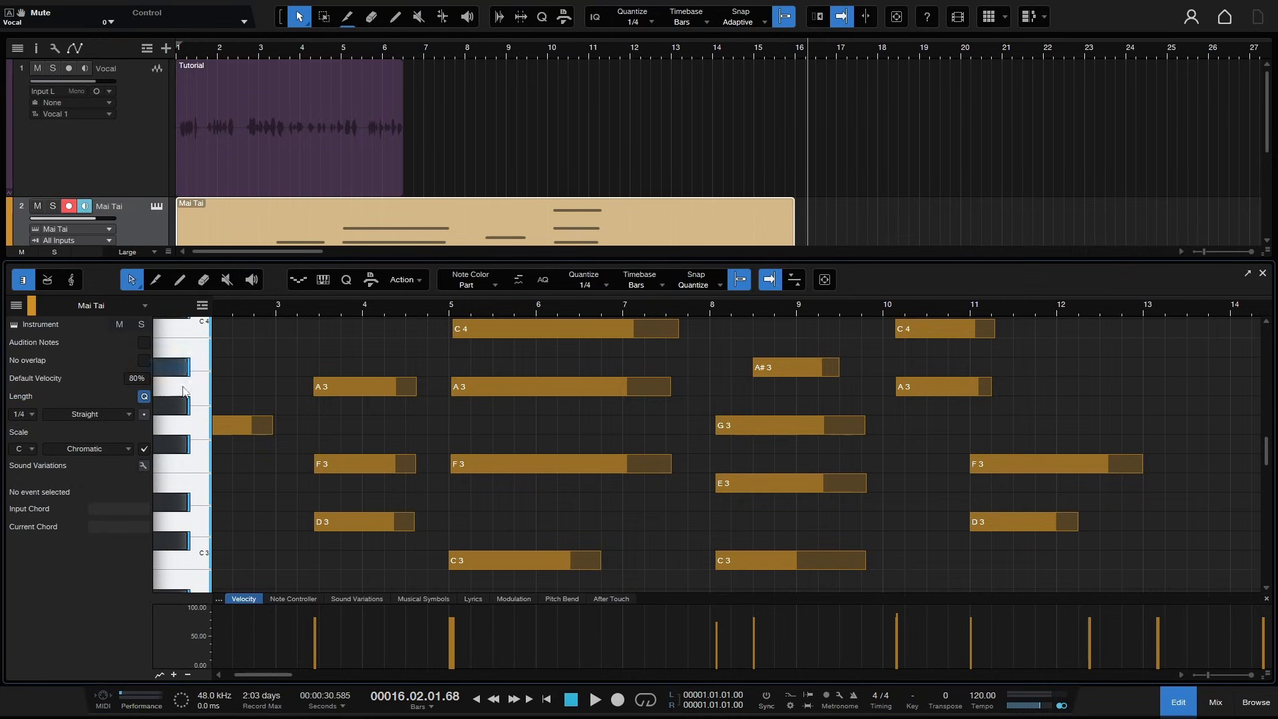
left_click(30, 450)
left_click(32, 524)
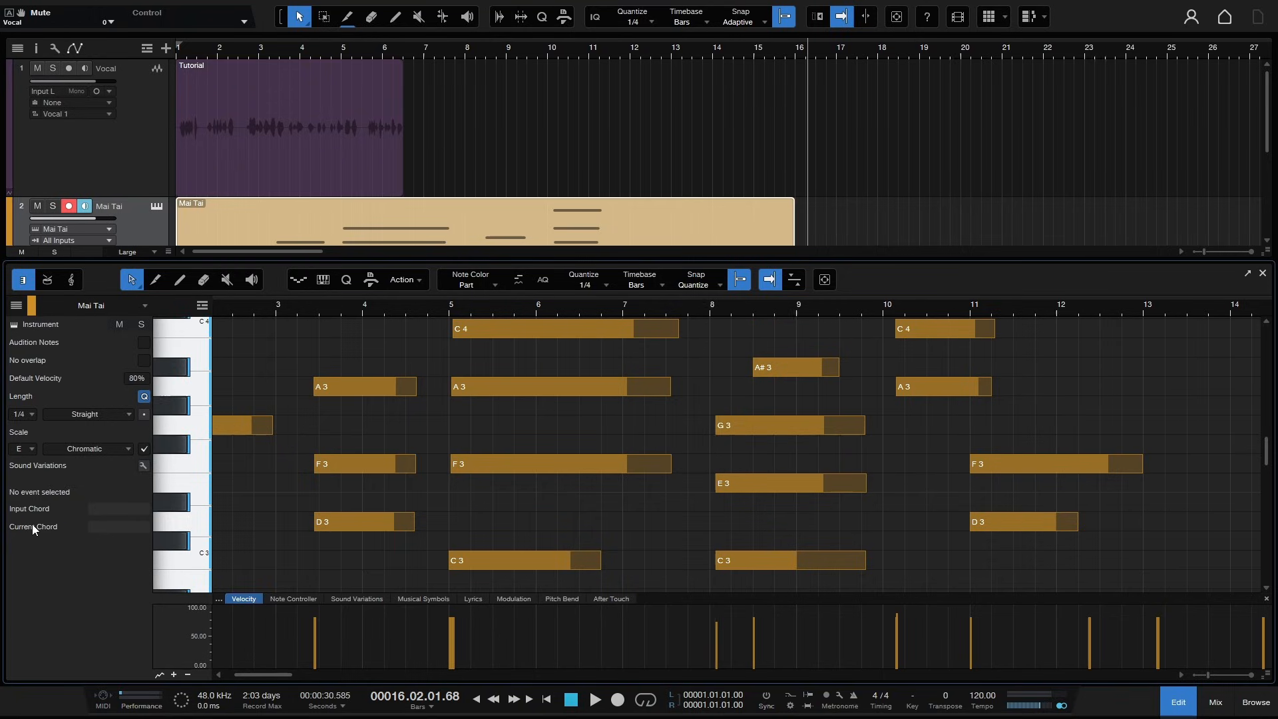
left_click(125, 450)
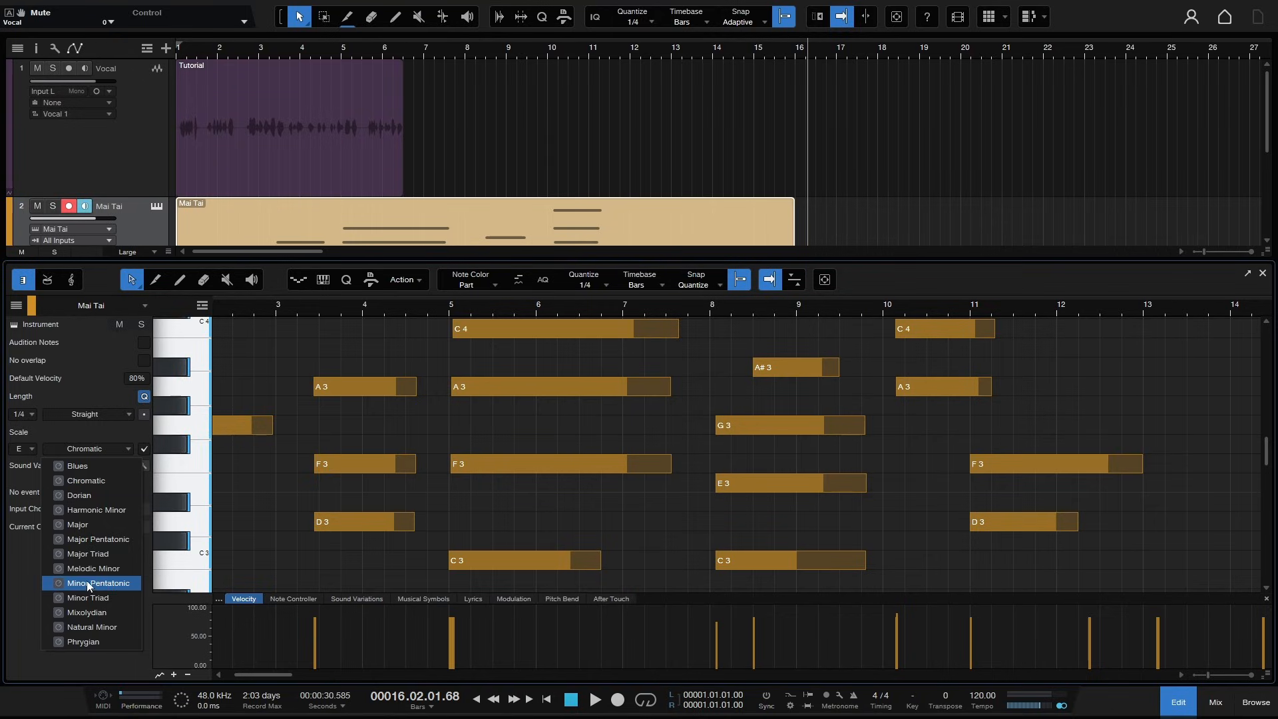
left_click(98, 598)
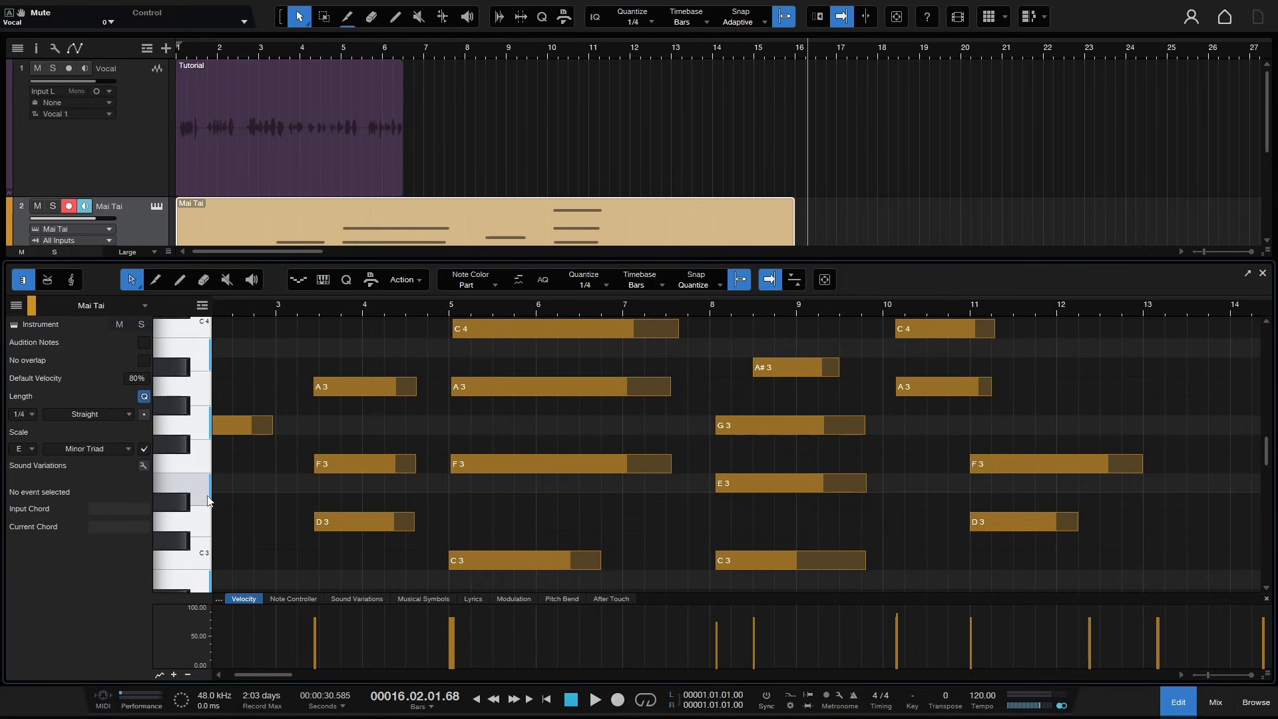
- Apply the E Minor Triad scale to the part's notes, then undo it
left_click(421, 280)
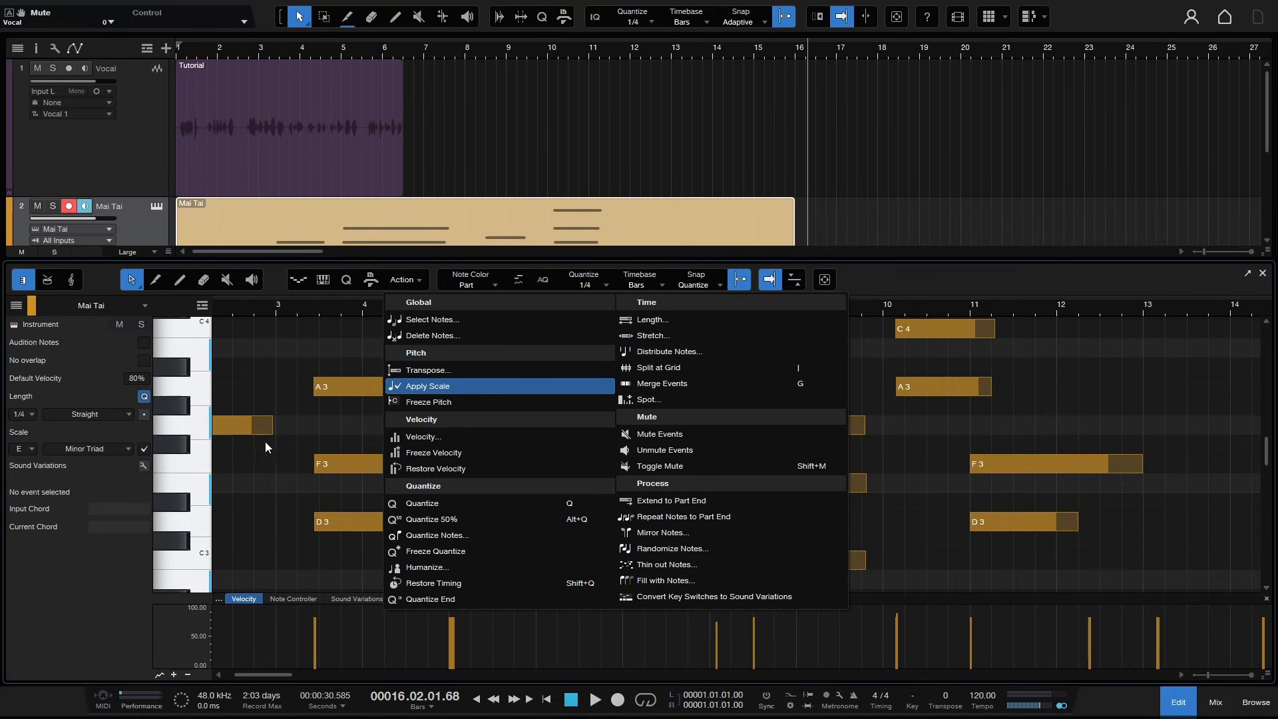
left_click(469, 386)
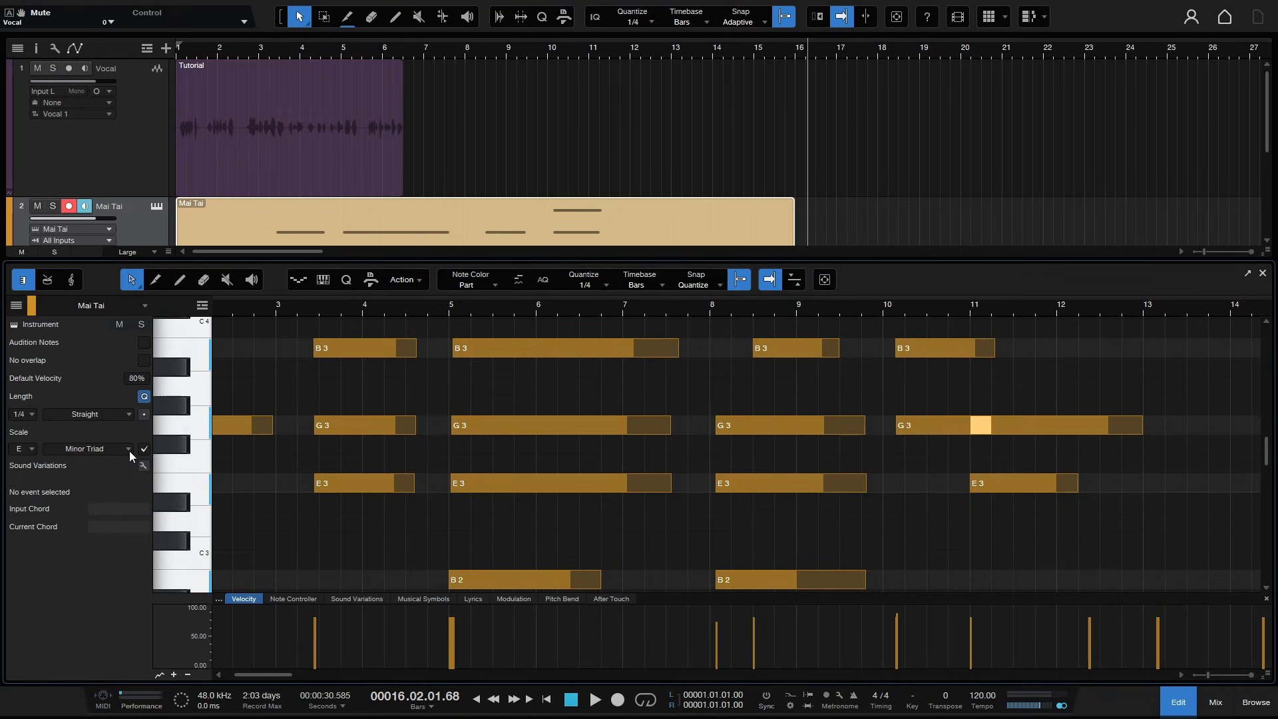
key("ctrl+z")
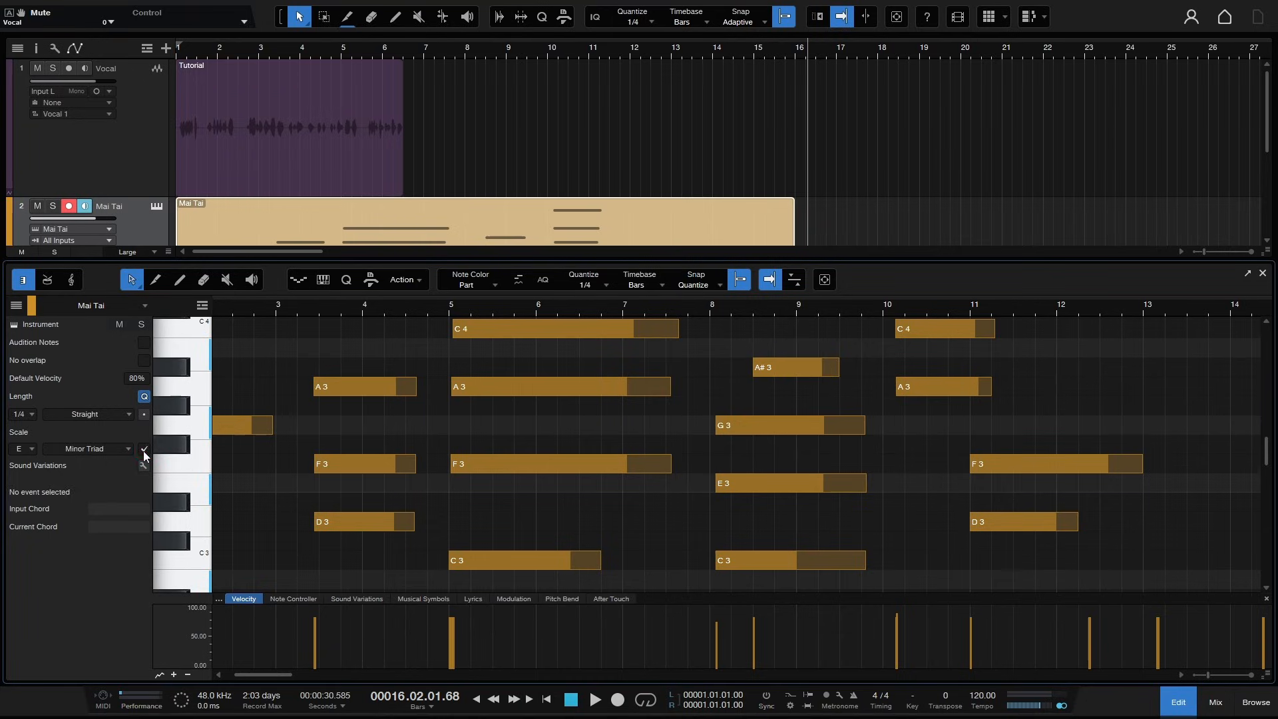
- Disable scale highlighting and switch through the drum and score views back to the piano view
left_click(145, 451)
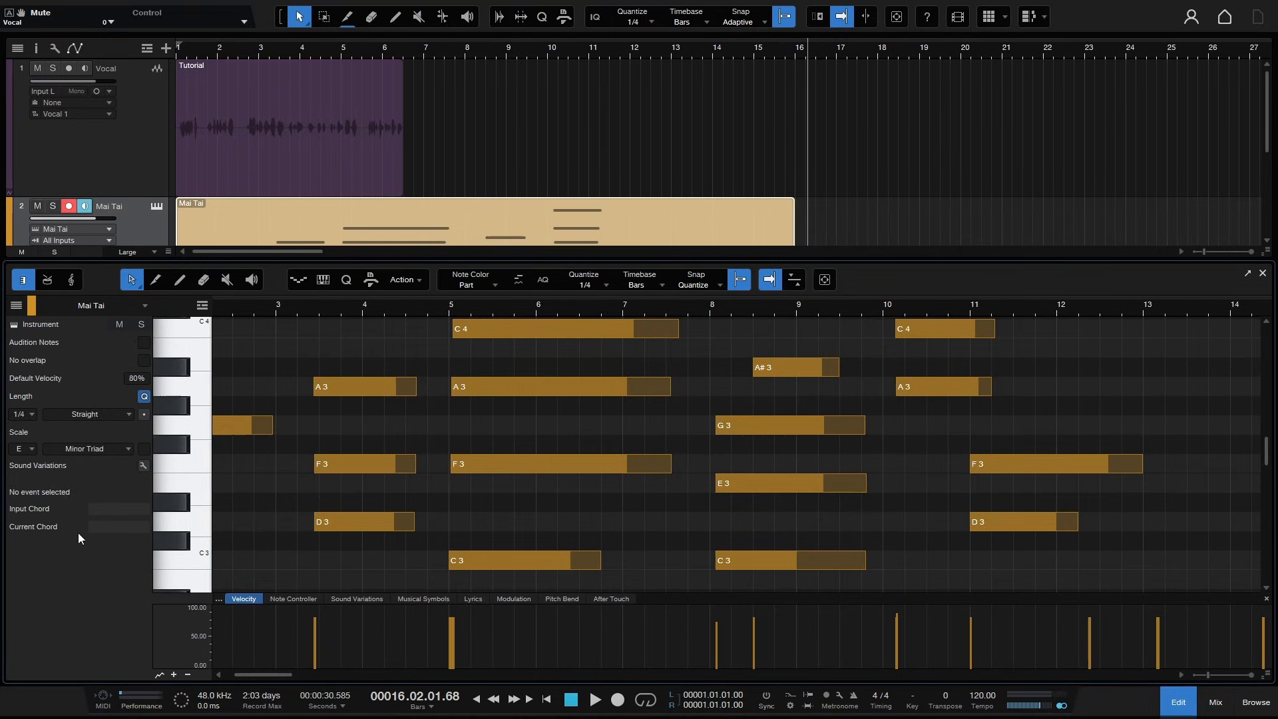
left_click(48, 282)
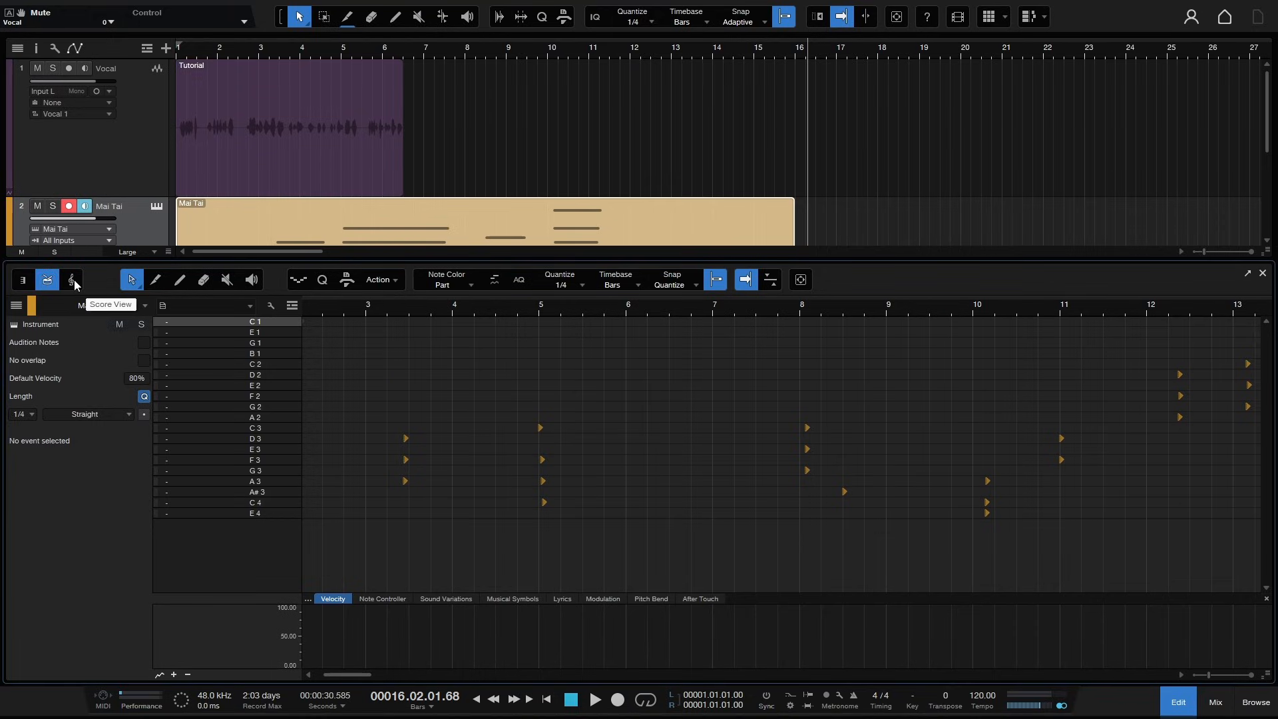
left_click(73, 283)
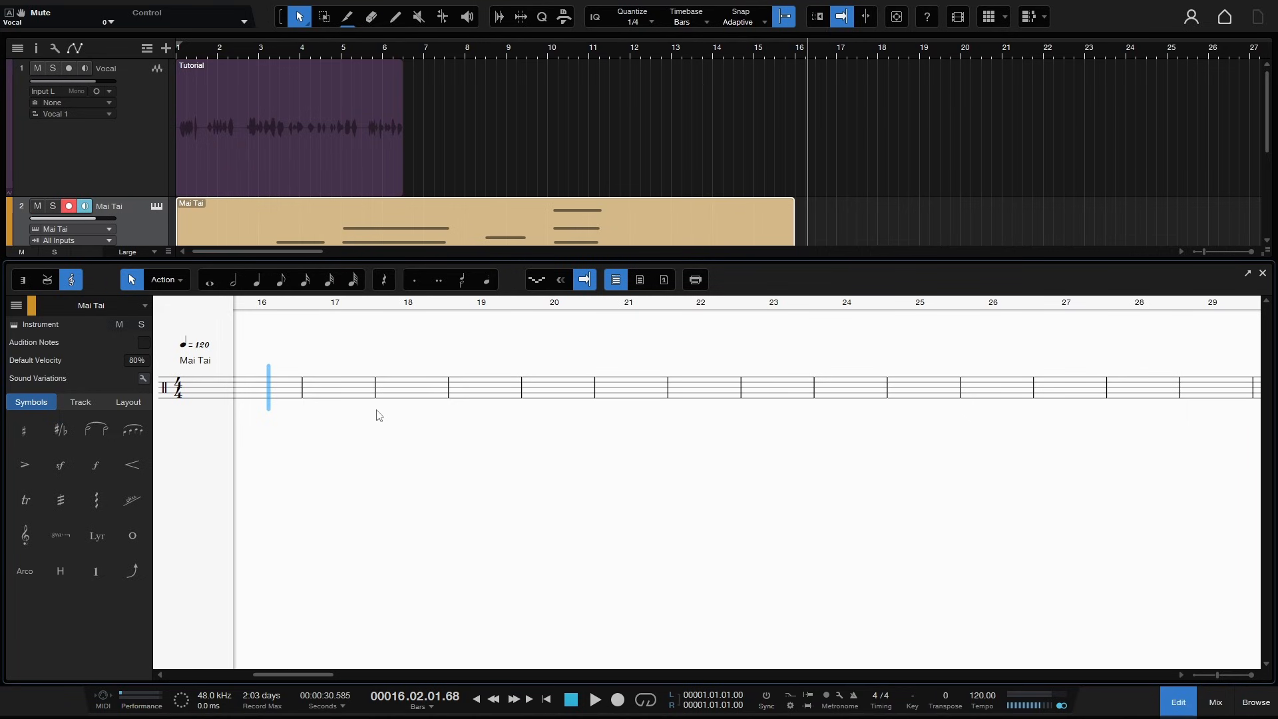
left_click(24, 282)
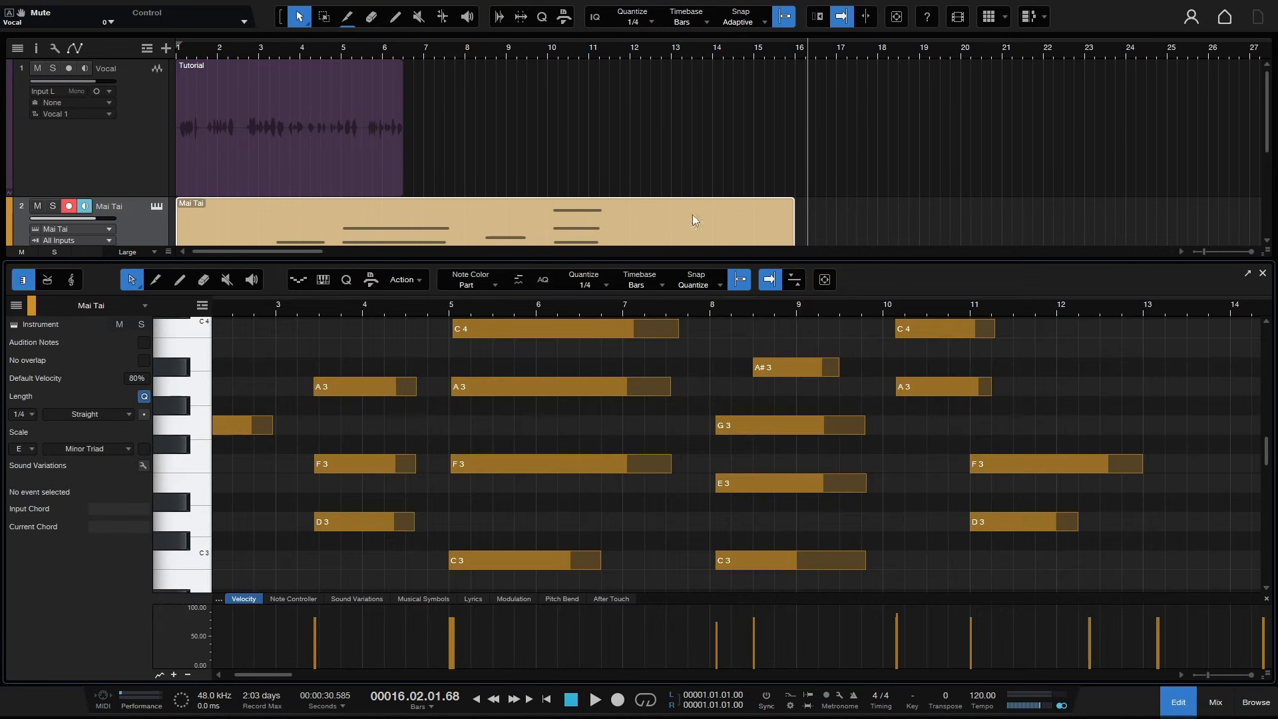
- Close the editor, switch to the Range tool and enlarge the vocal track's height
left_click(1263, 273)
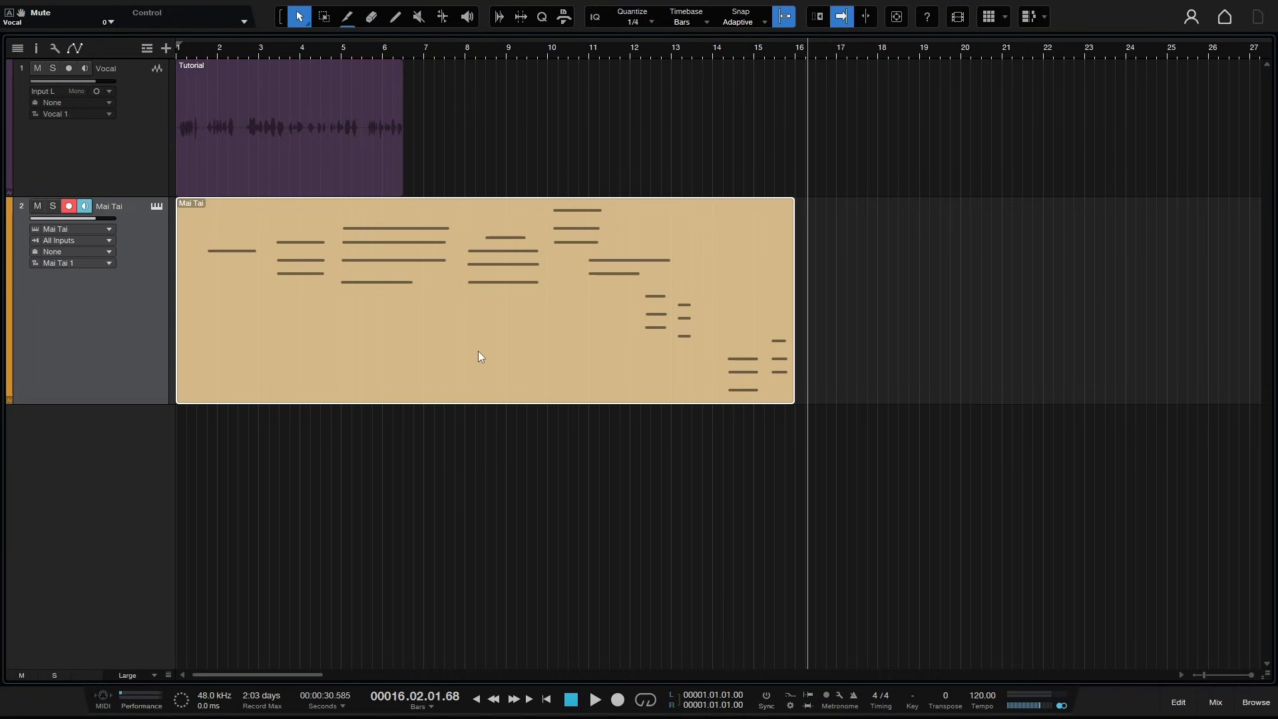
left_click(282, 17)
left_click(278, 18)
left_click(280, 17)
left_click_drag(137, 197, 126, 320)
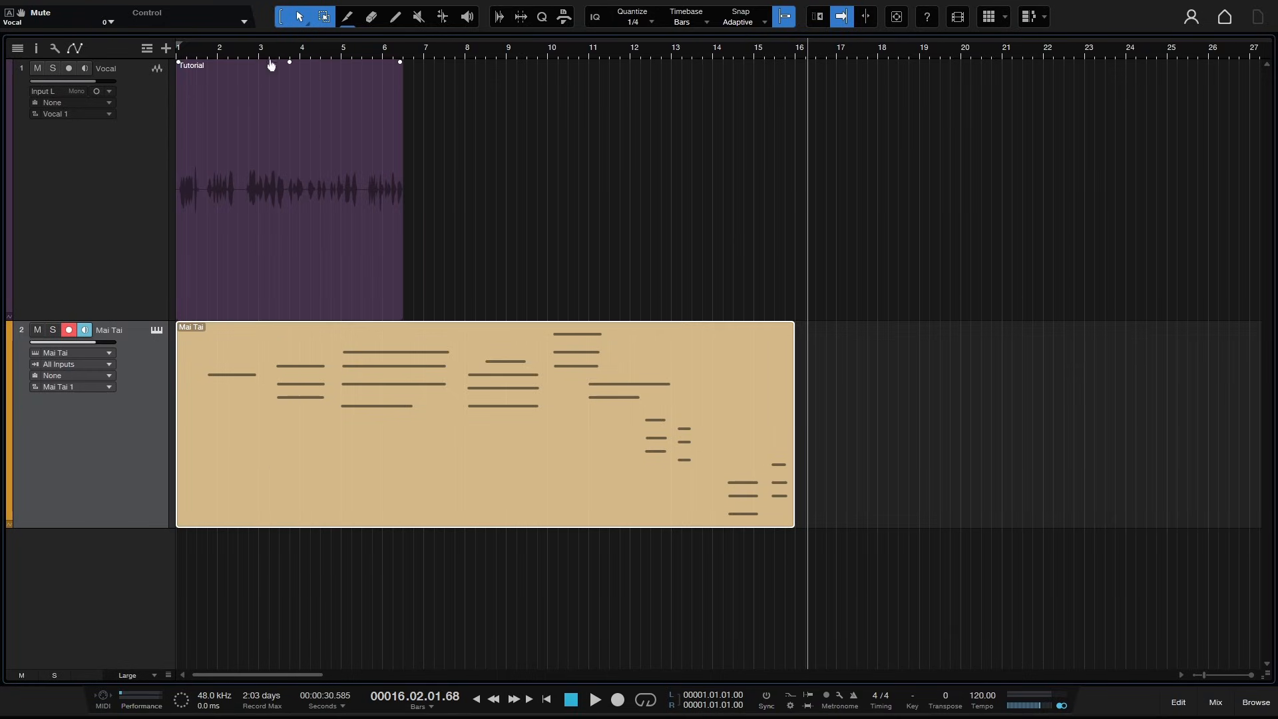
left_click_drag(269, 58, 524, 74)
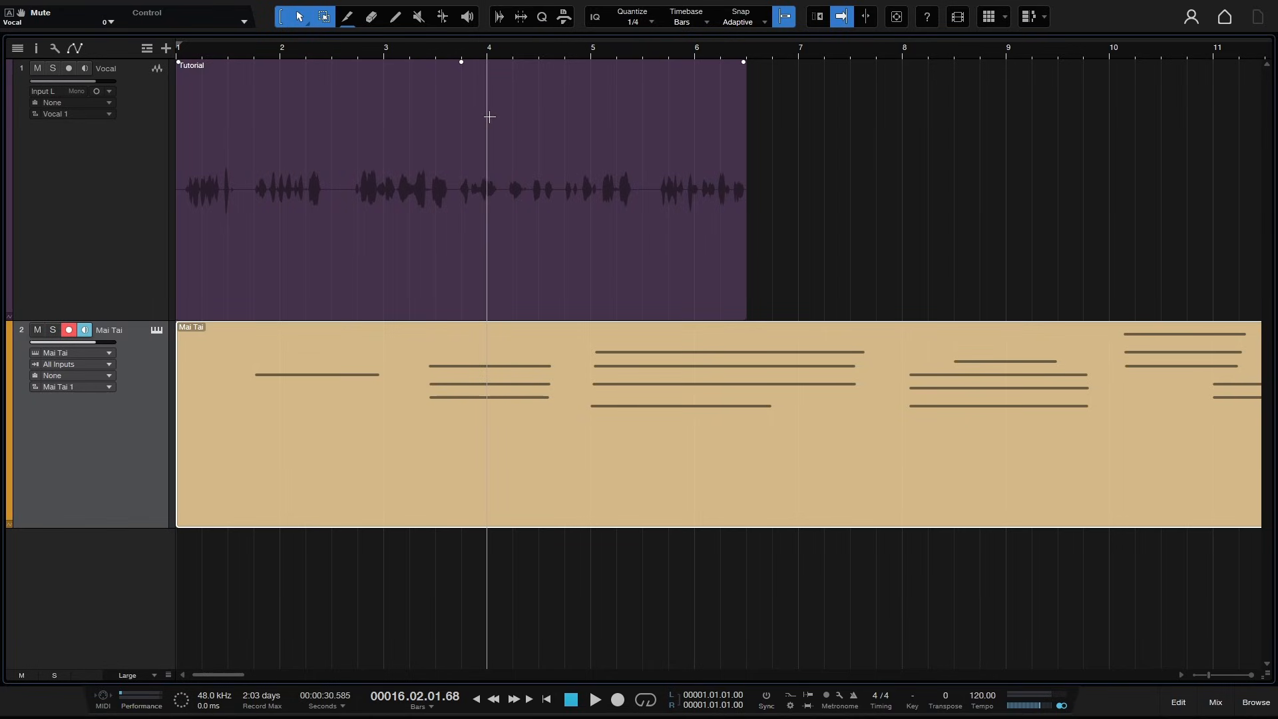
- Delete the range from bar 4 to bar 5 of the vocal event, then undo the deletion
left_click_drag(488, 115, 583, 123)
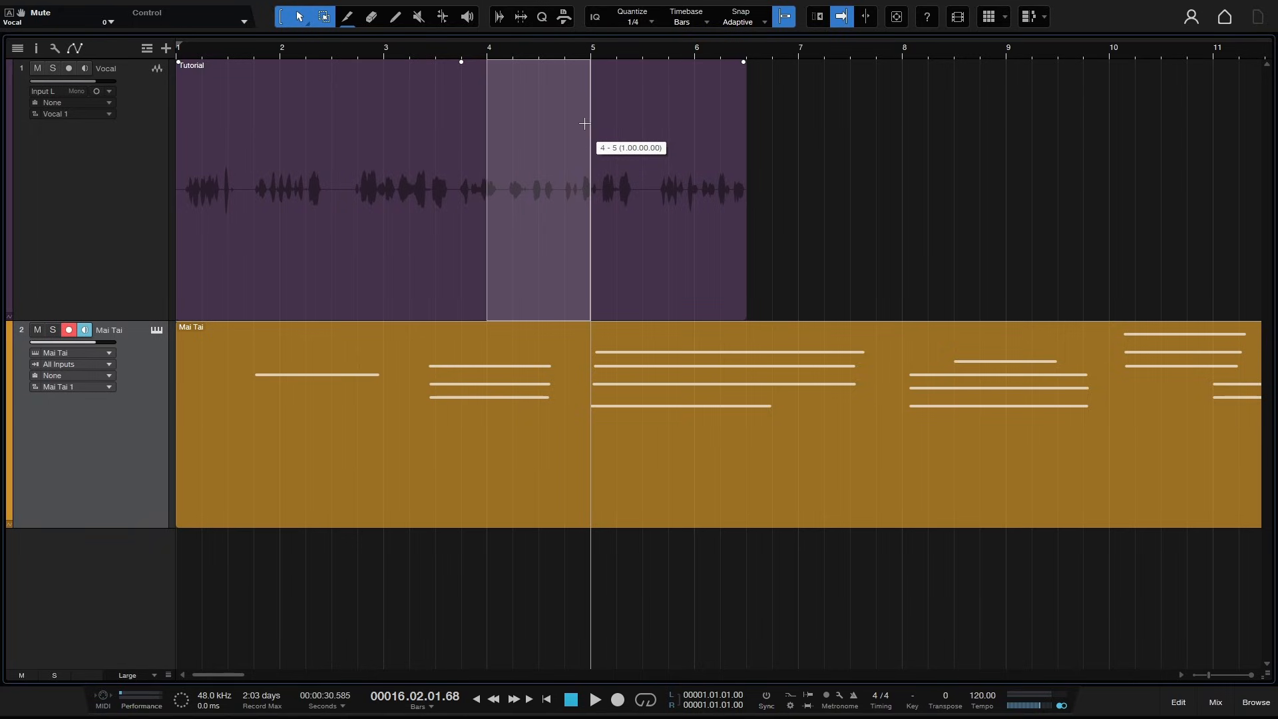
key("Delete")
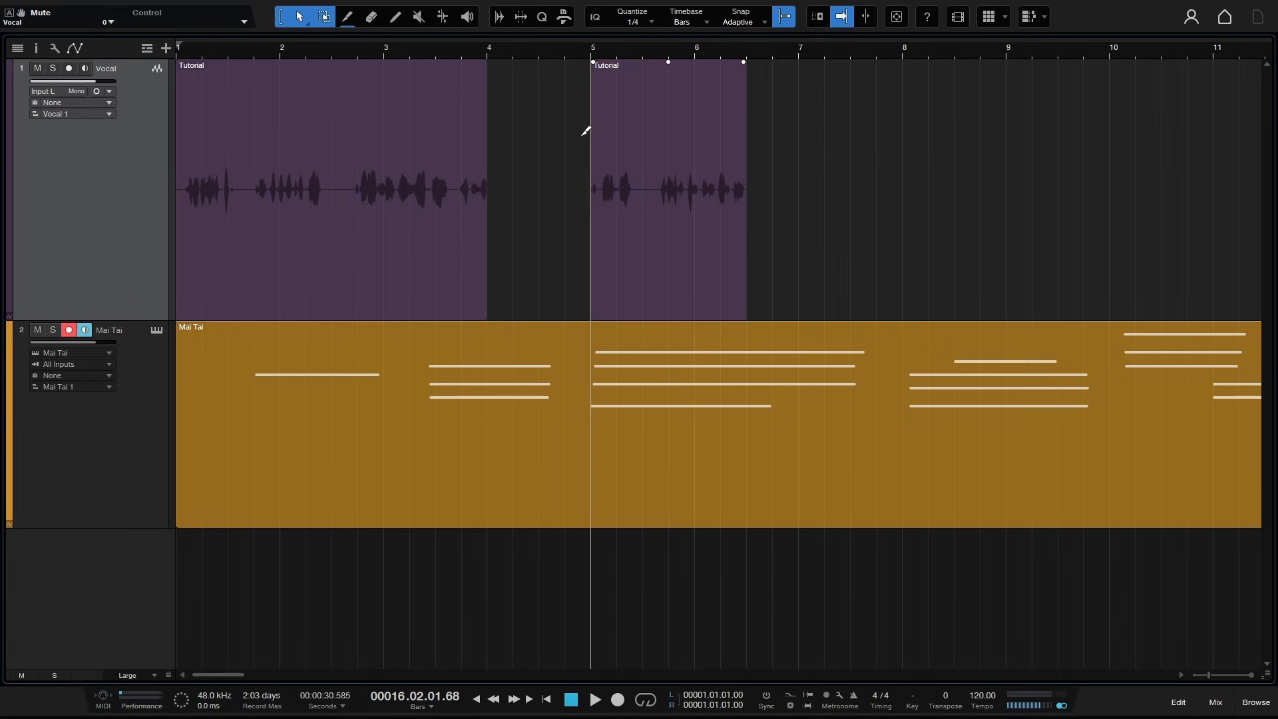
key("ctrl+z")
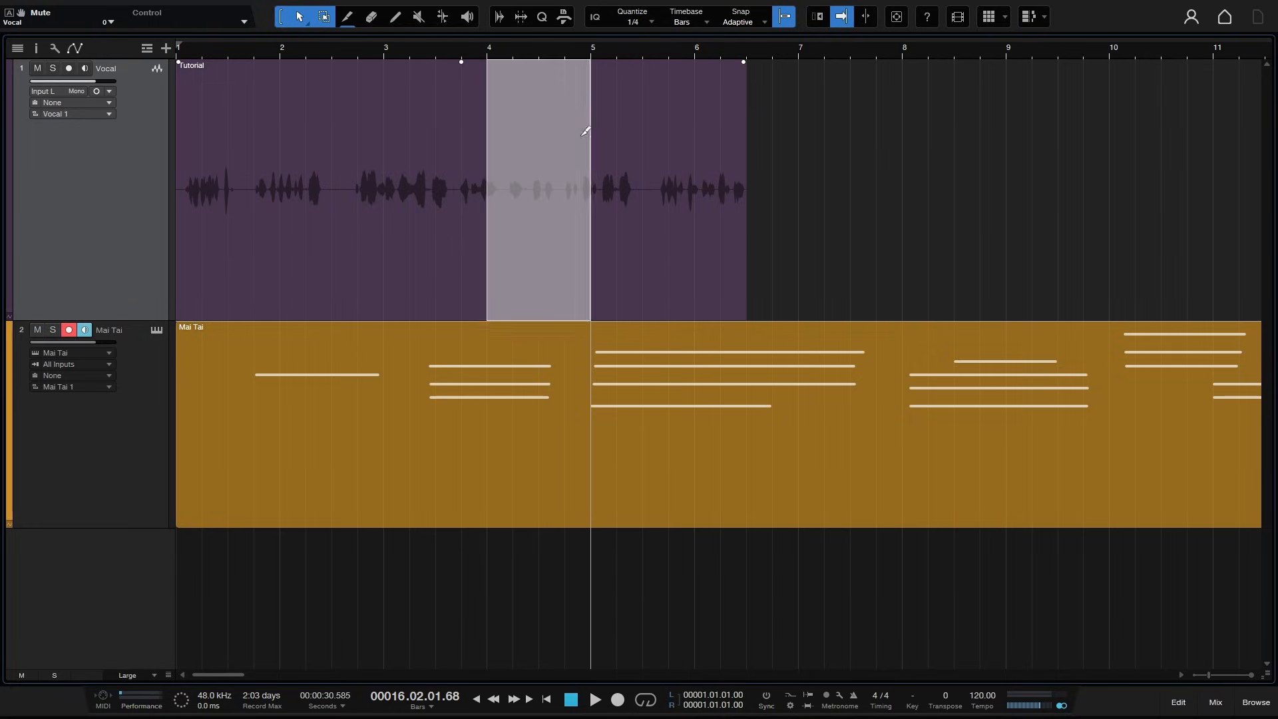
- Select the bar 3 to 4 range of the vocal and move it to bar 9, then undo the move
left_click(888, 122)
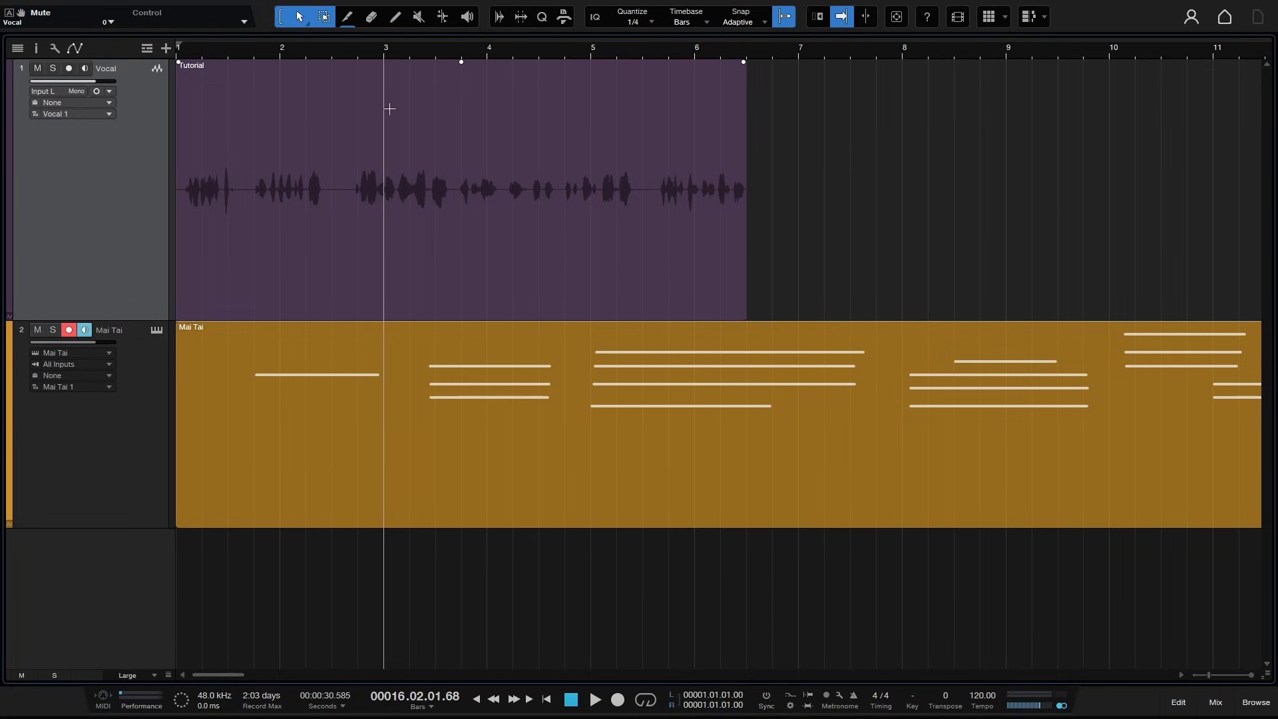
left_click_drag(389, 108, 483, 120)
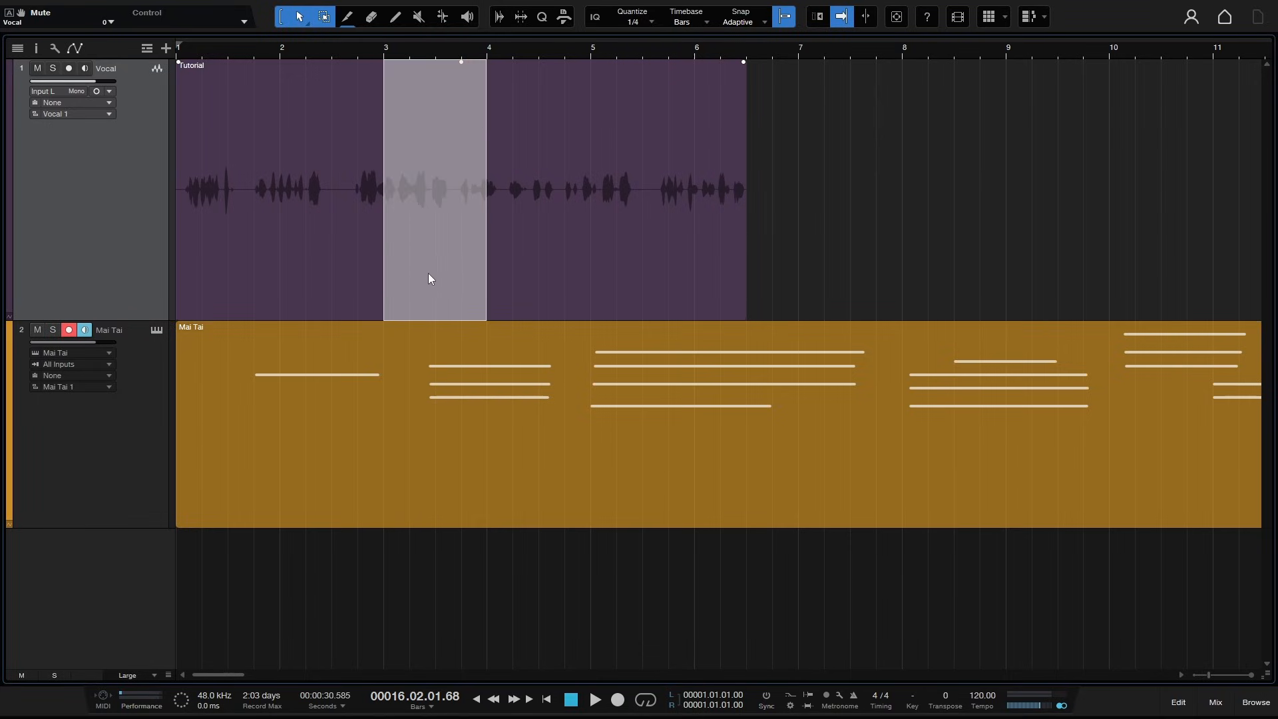
left_click_drag(422, 261, 1051, 217)
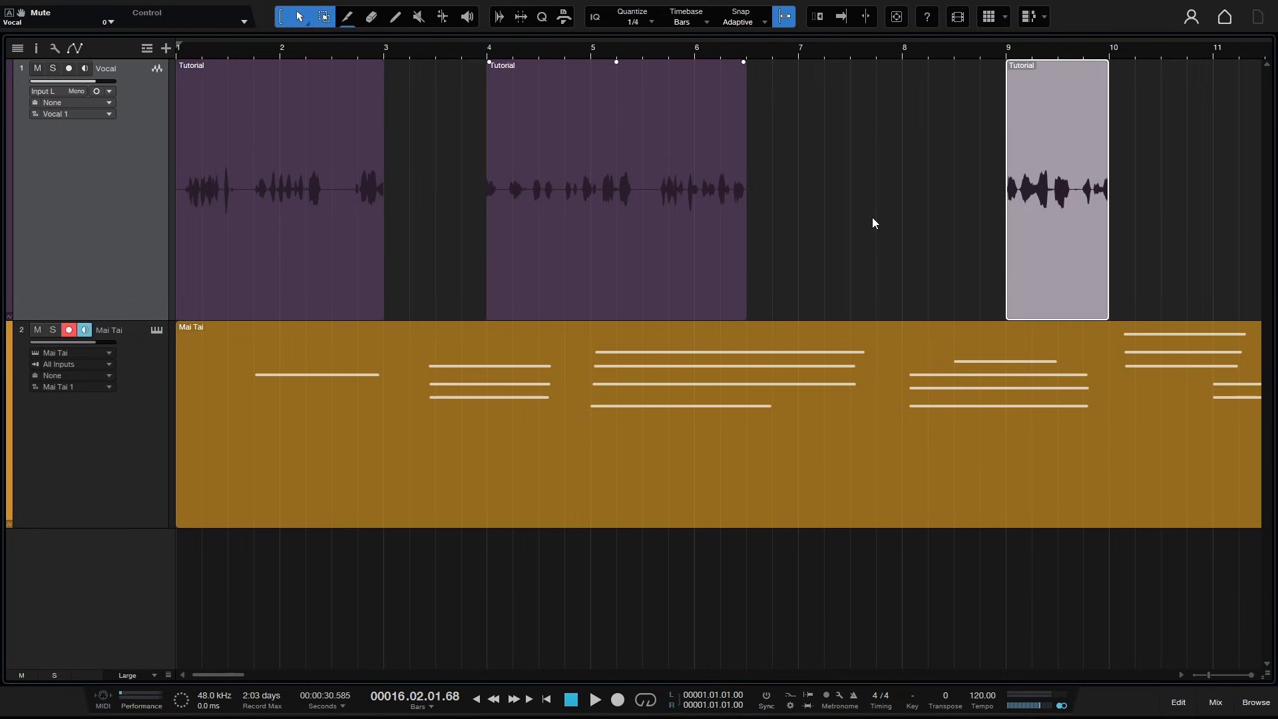
key("ctrl")
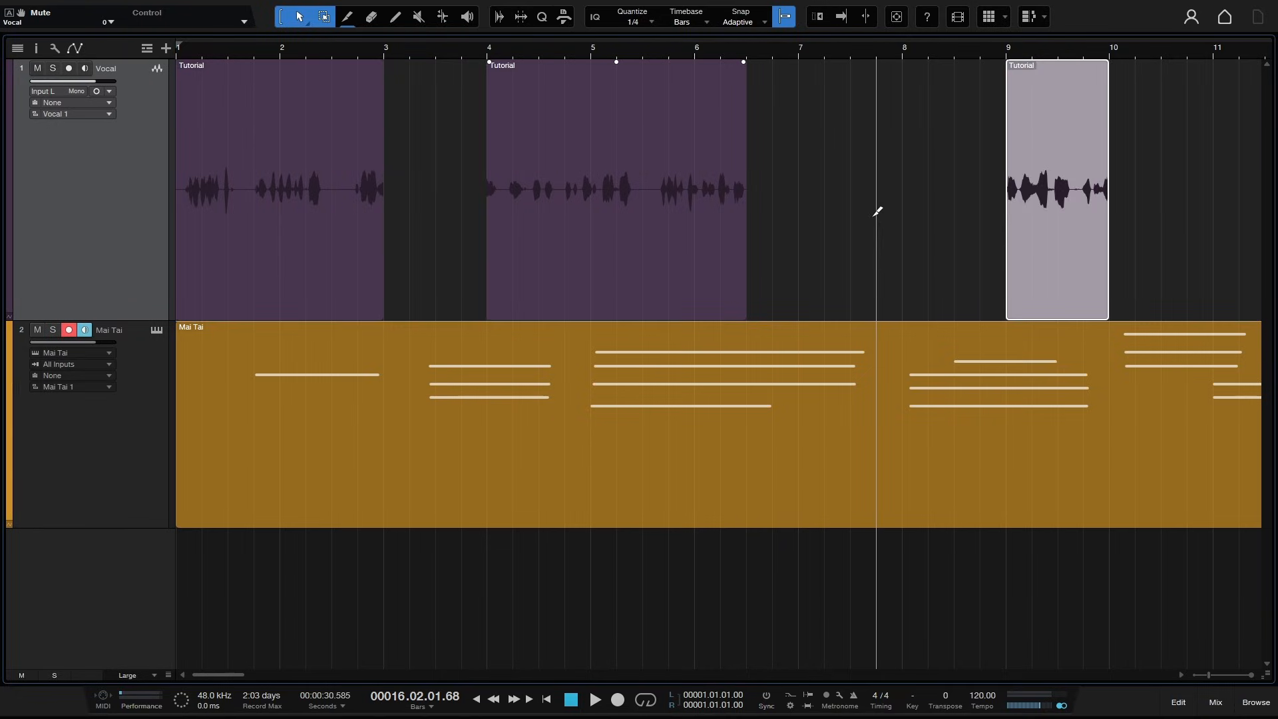
key("ctrl+z")
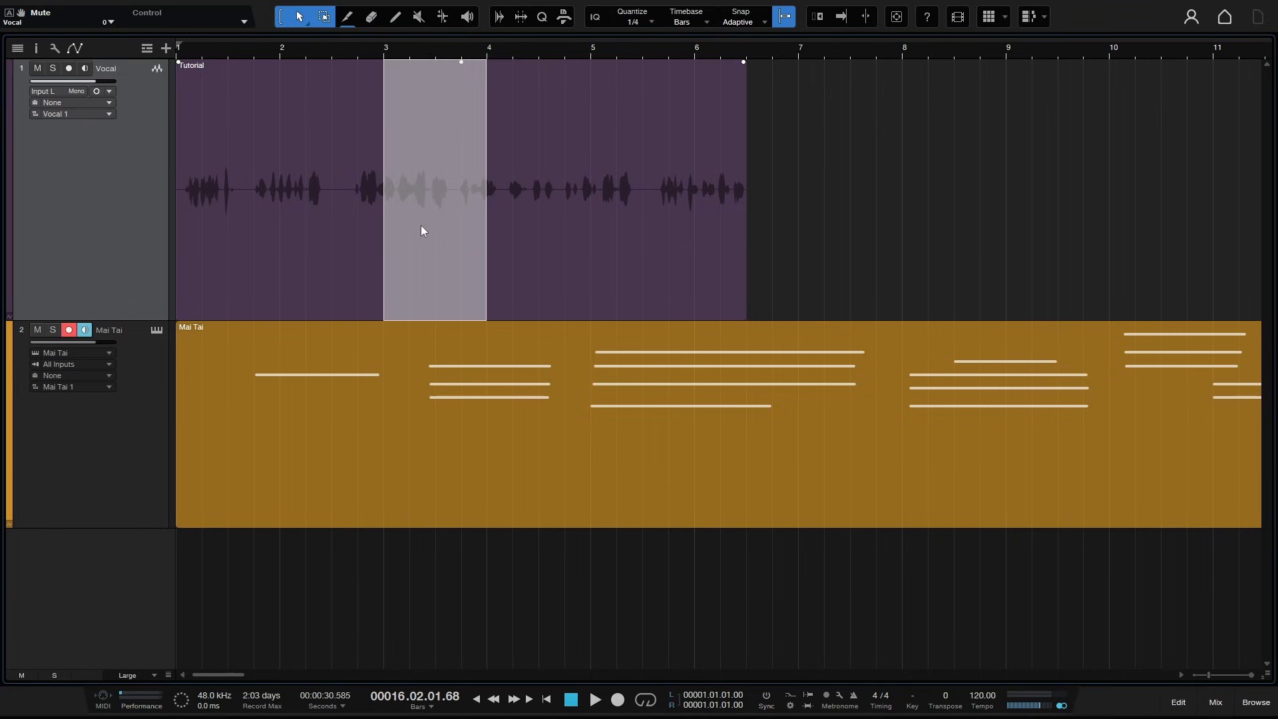
- Paste the selected vocal range at bar 8, then undo the paste
left_click(905, 50)
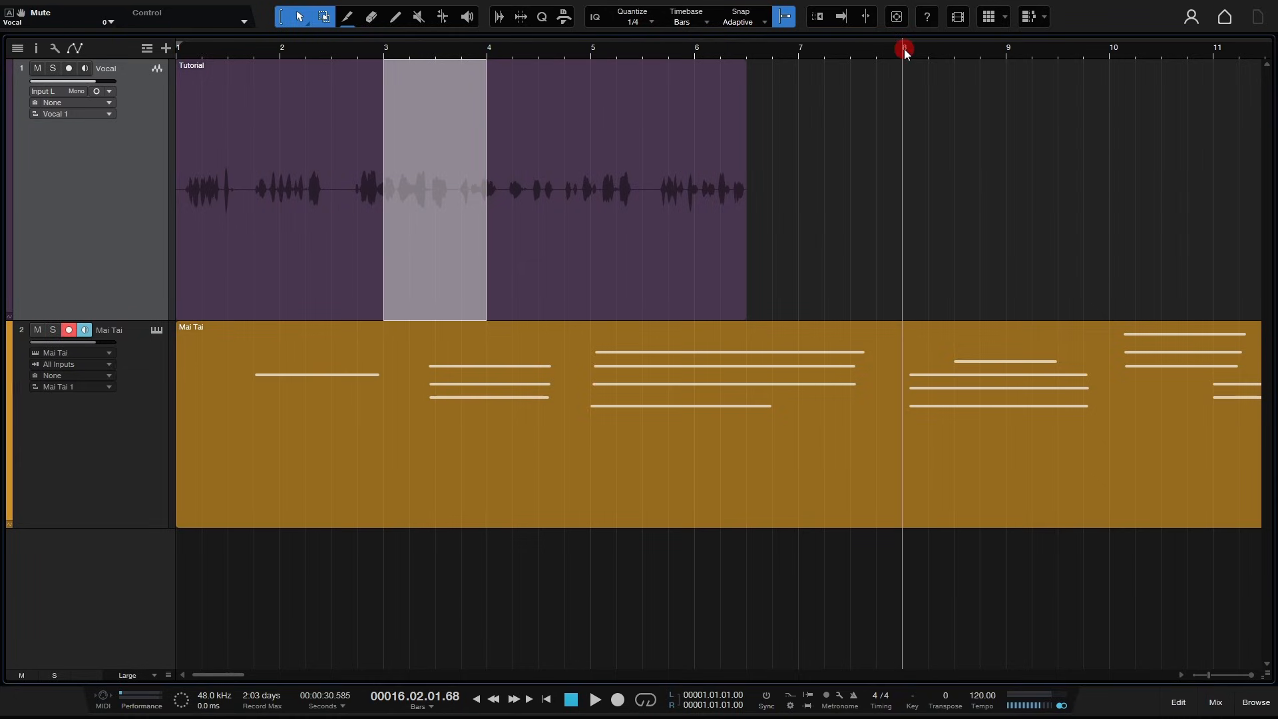
key("ctrl+v")
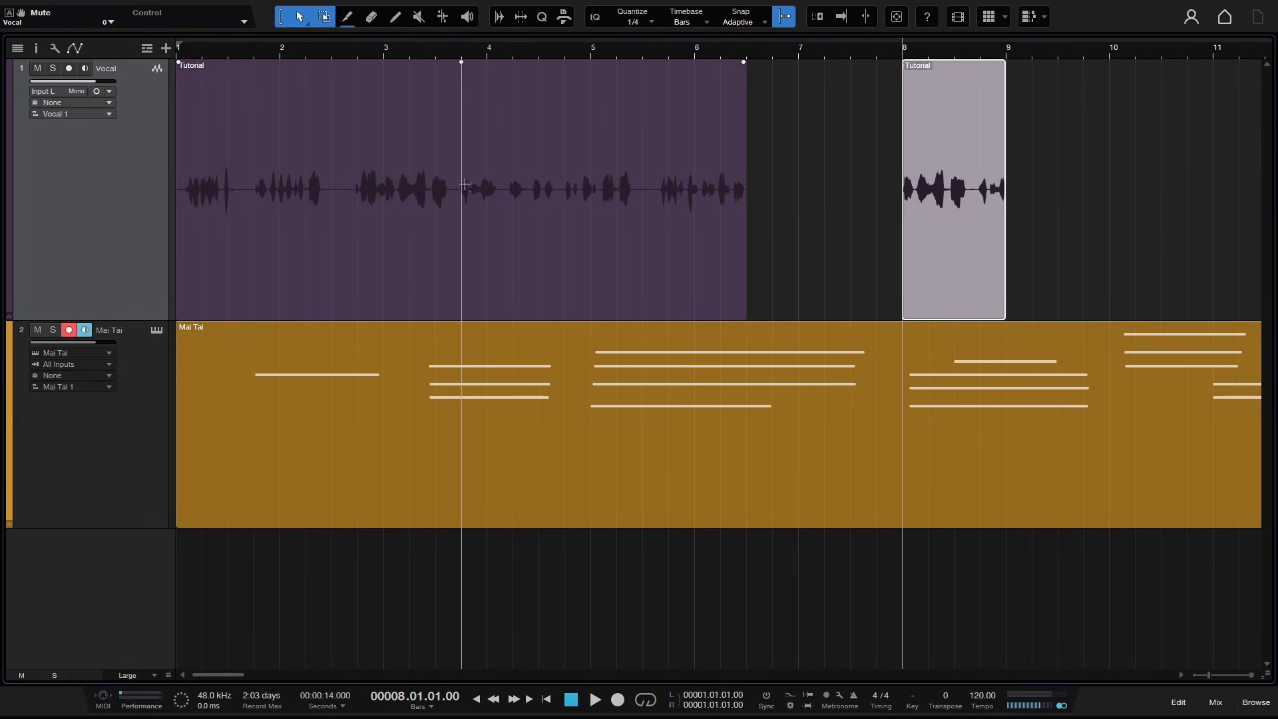
key("ctrl+z")
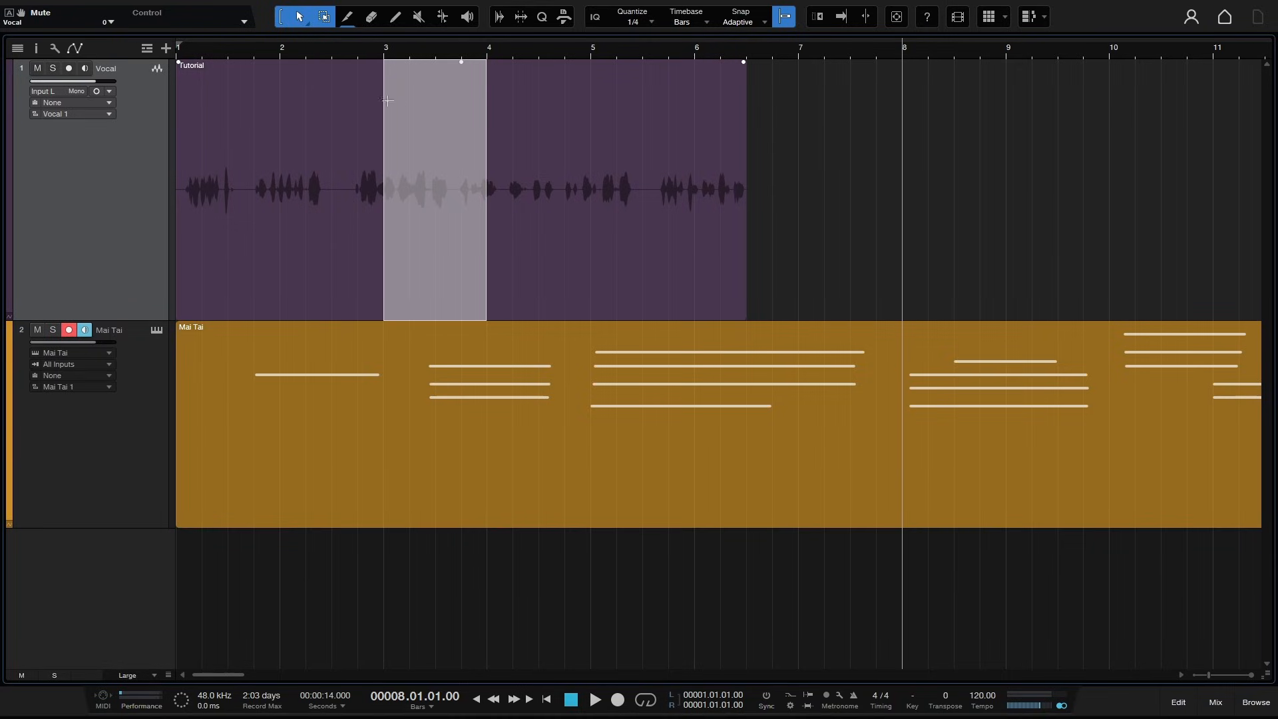
- Split the vocal event with the Split tool at bars 4, 4.5, 5 and 5.5
left_click(280, 16)
left_click(605, 187)
left_click(846, 208)
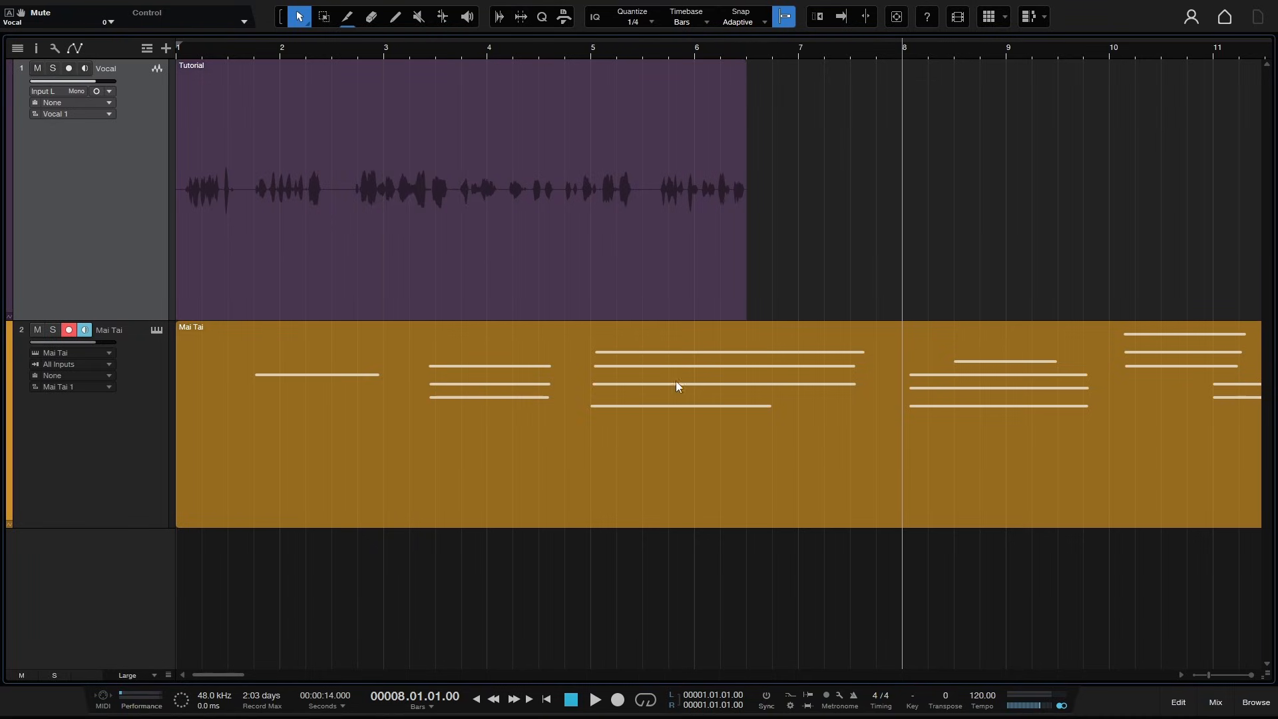
left_click(344, 27)
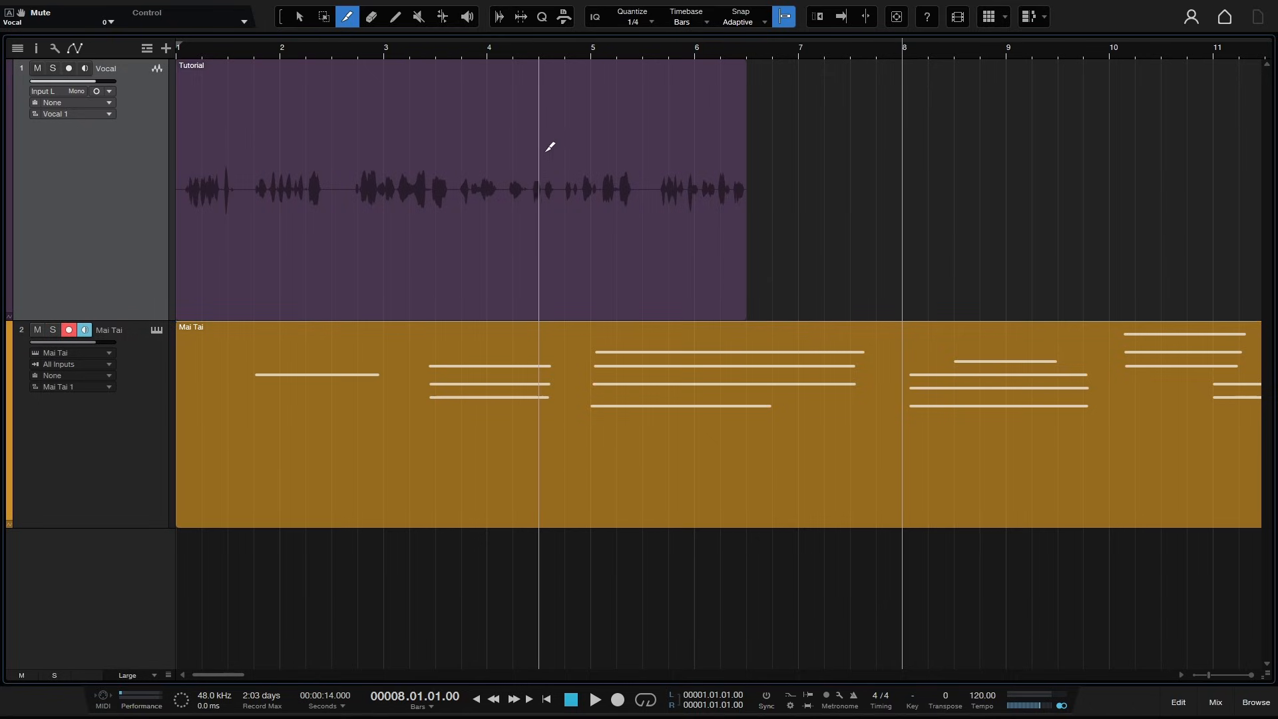
left_click(491, 140)
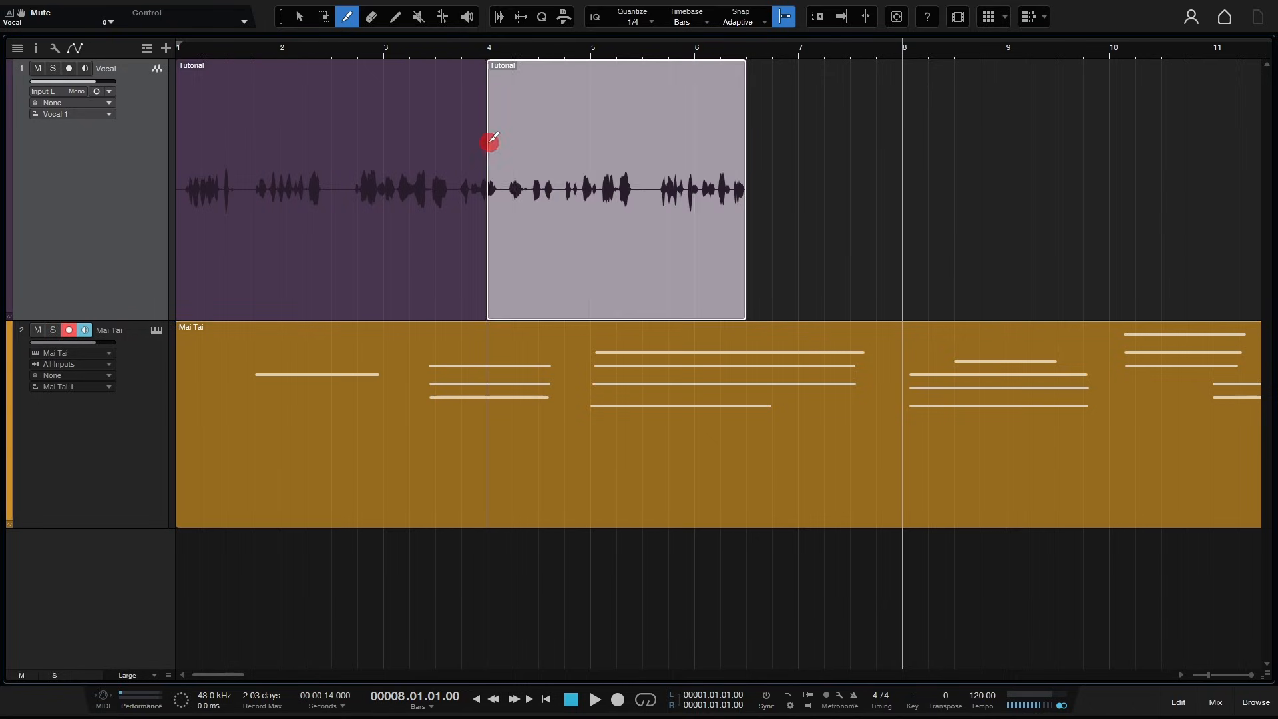
left_click(541, 135)
left_click(593, 134)
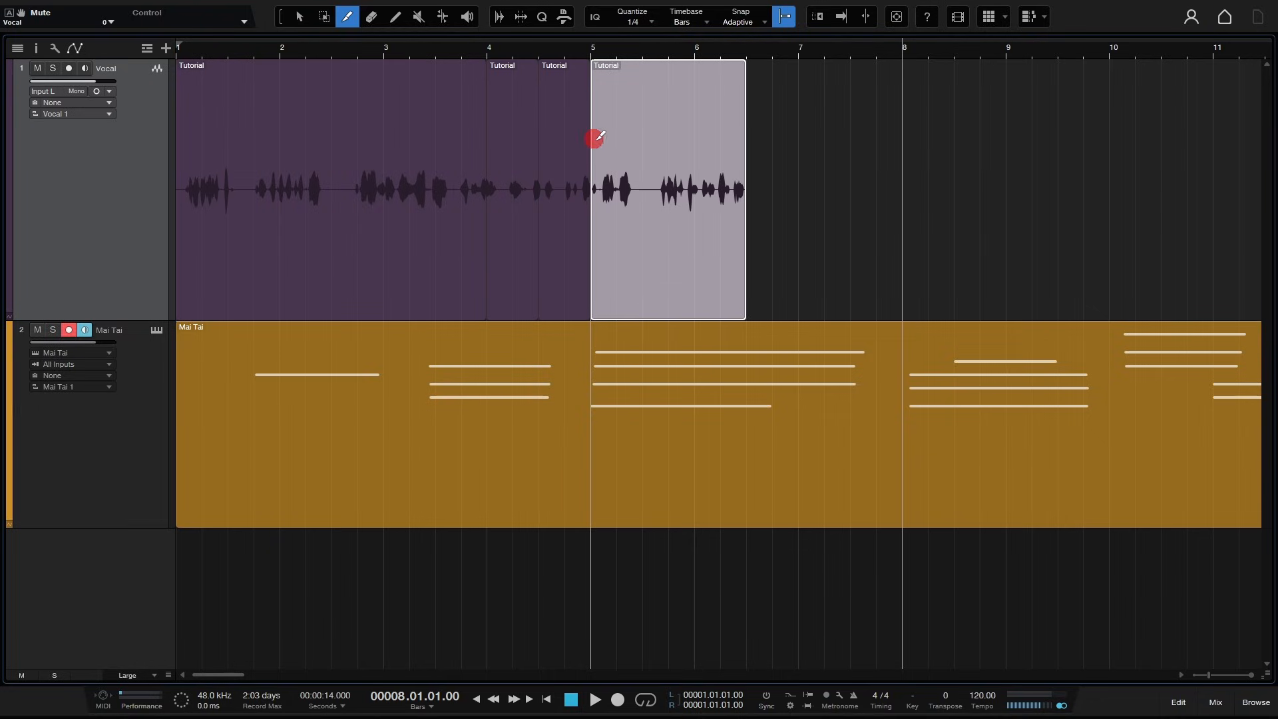
left_click(644, 127)
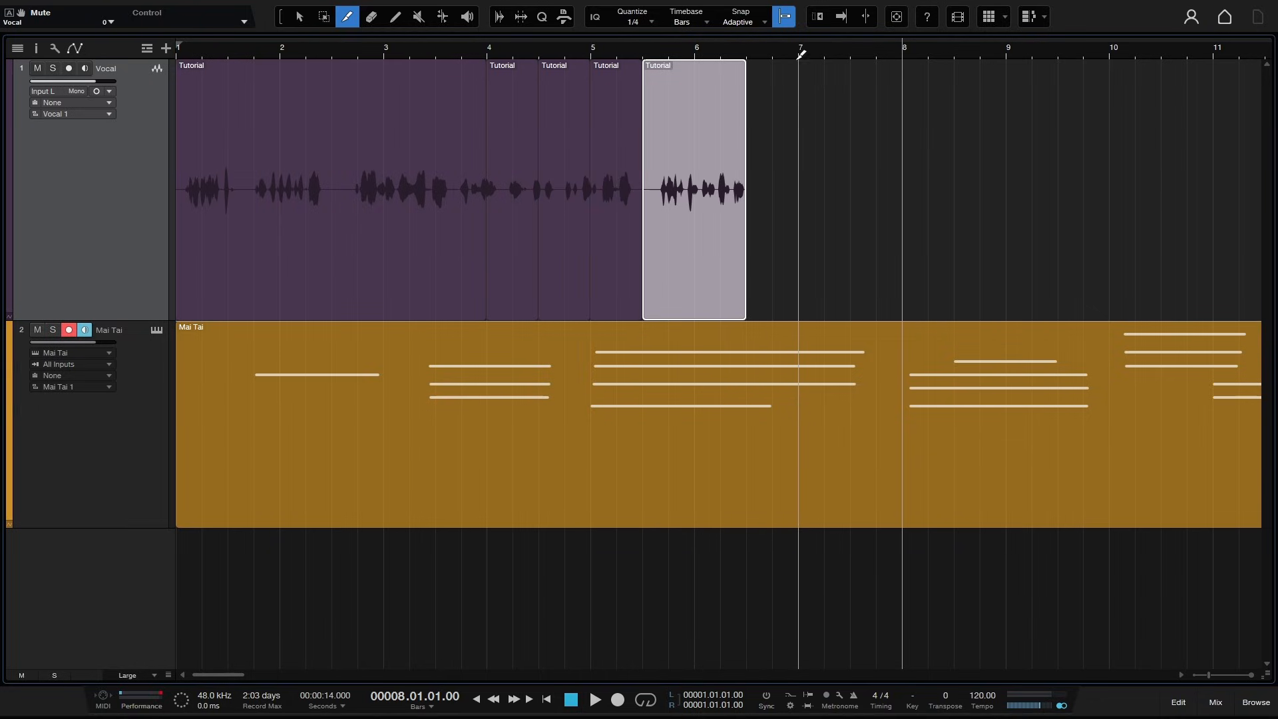
- Turn off snapping, split the vocal event at two freehand points near bar 3, then undo all the splits
left_click(785, 24)
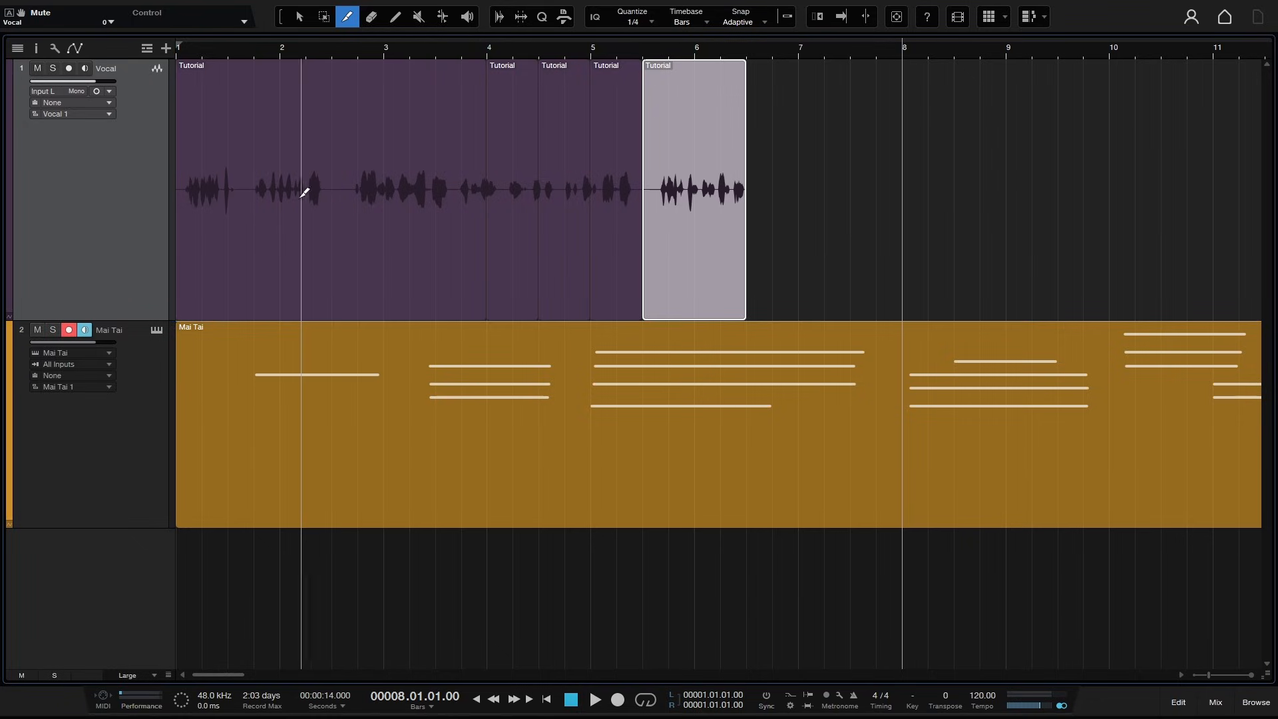
left_click(369, 192)
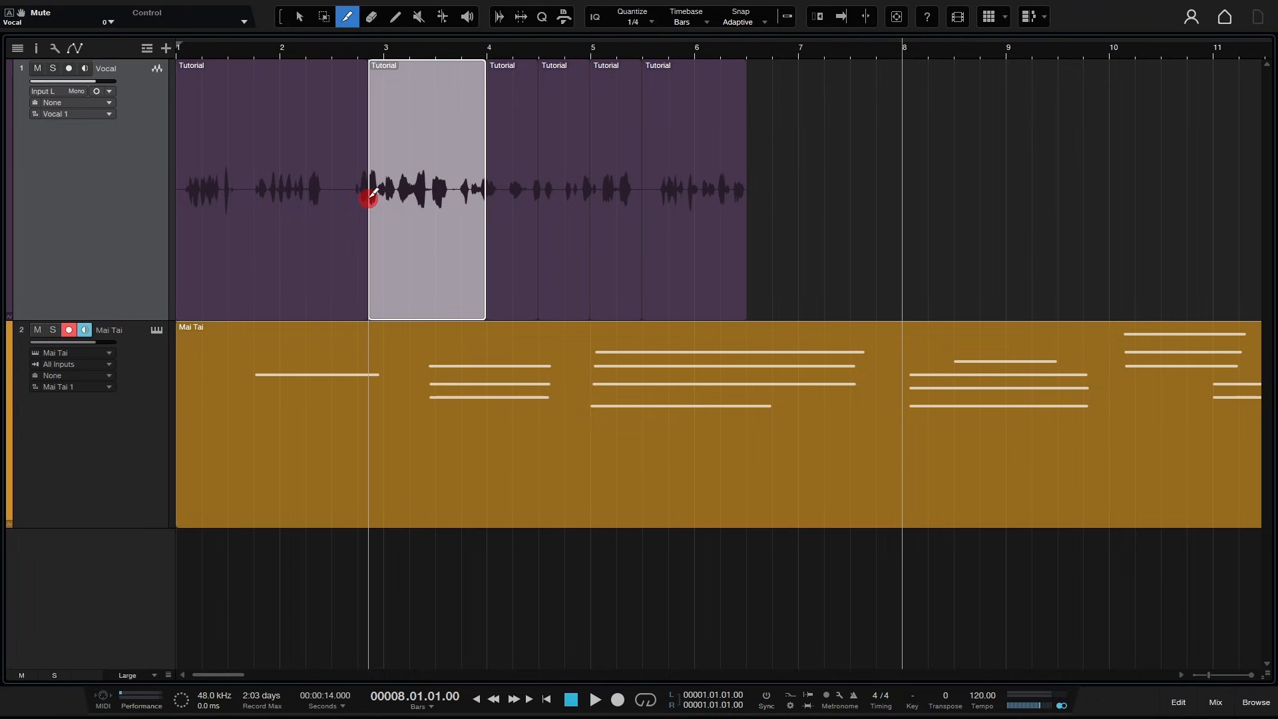
left_click(319, 192)
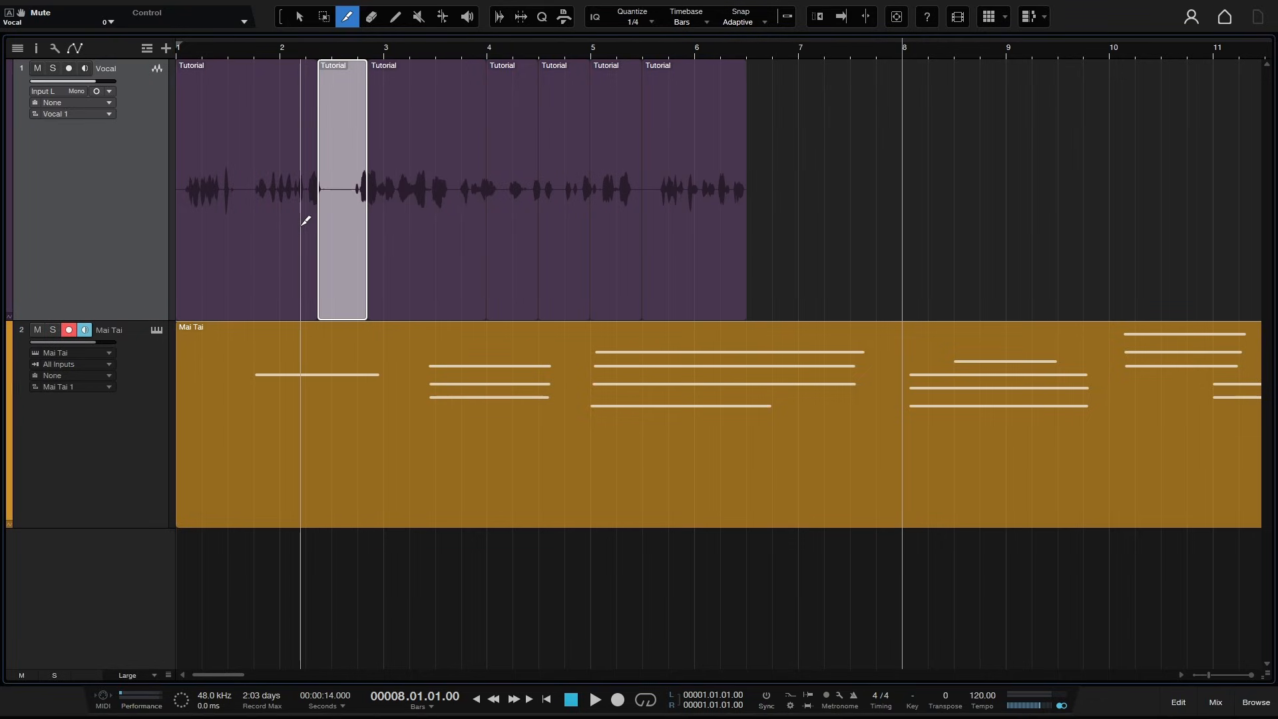
key("ctrl+z")
key("ctrl+z")
key("ctrl+z")
key("ctrl+z")
key("ctrl+z")
key("ctrl+z")
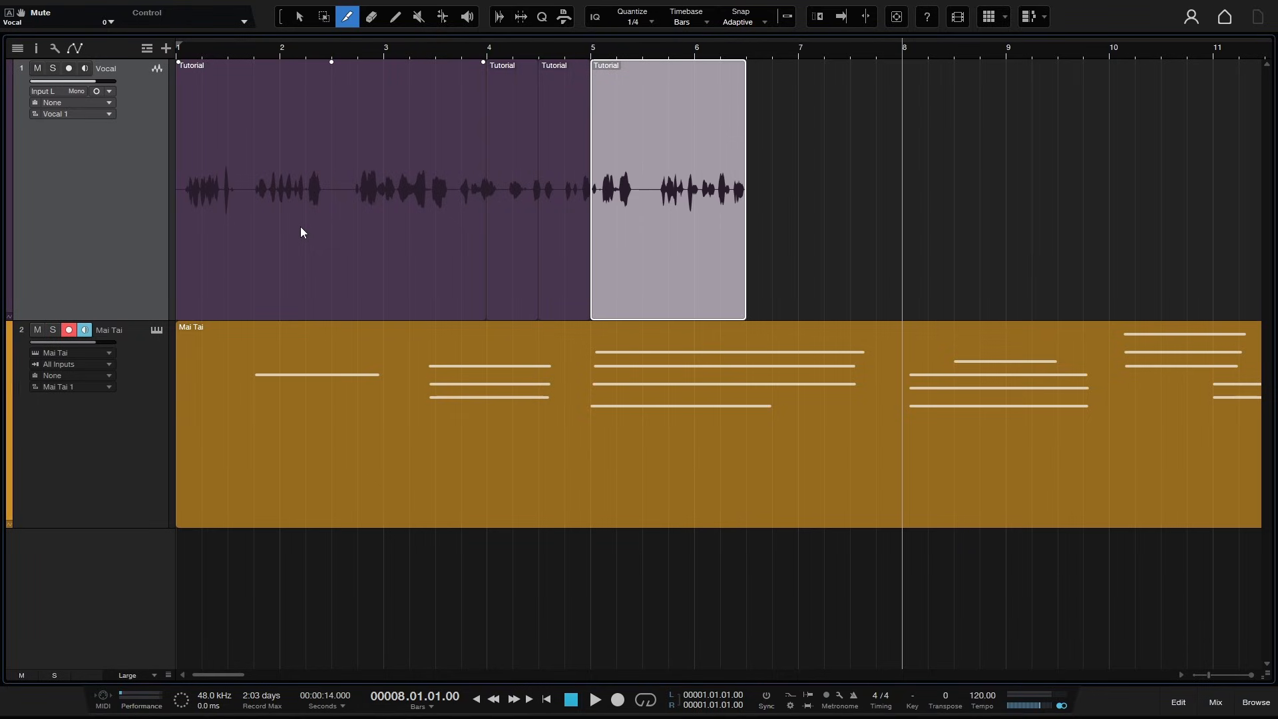
key("ctrl+z")
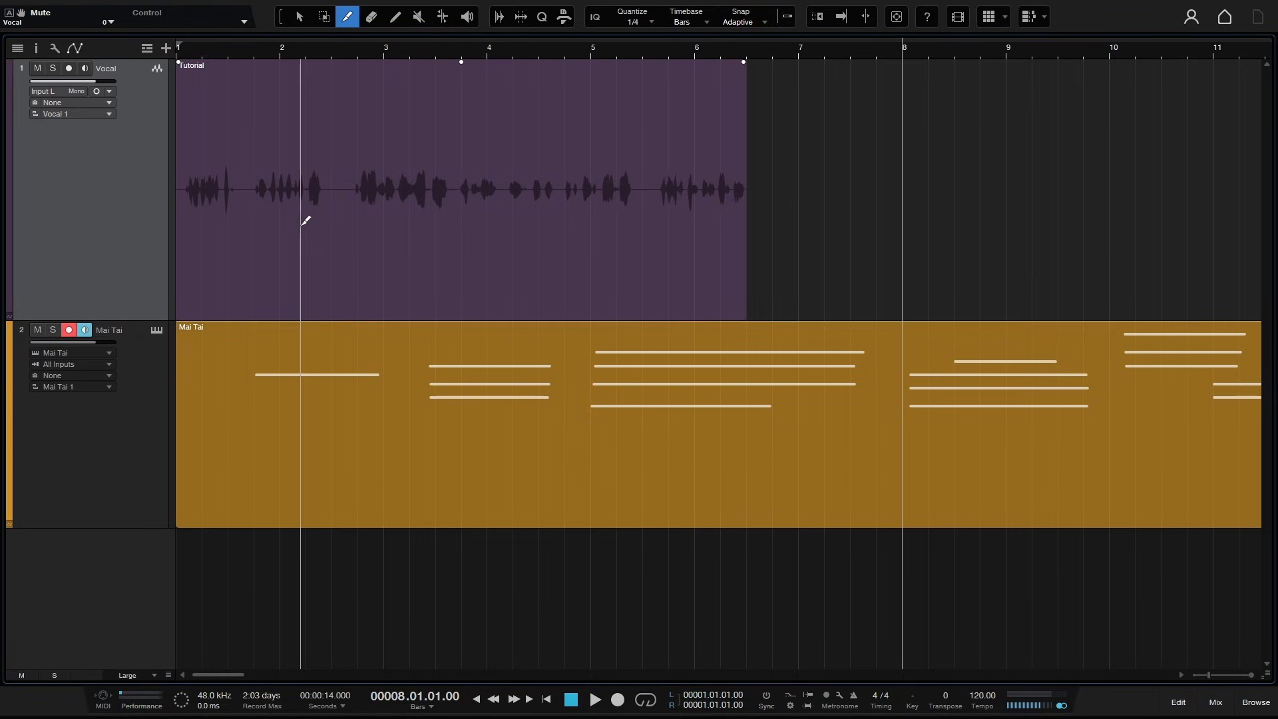
- Erase the vocal event with the Eraser tool, then undo the erase
key("4")
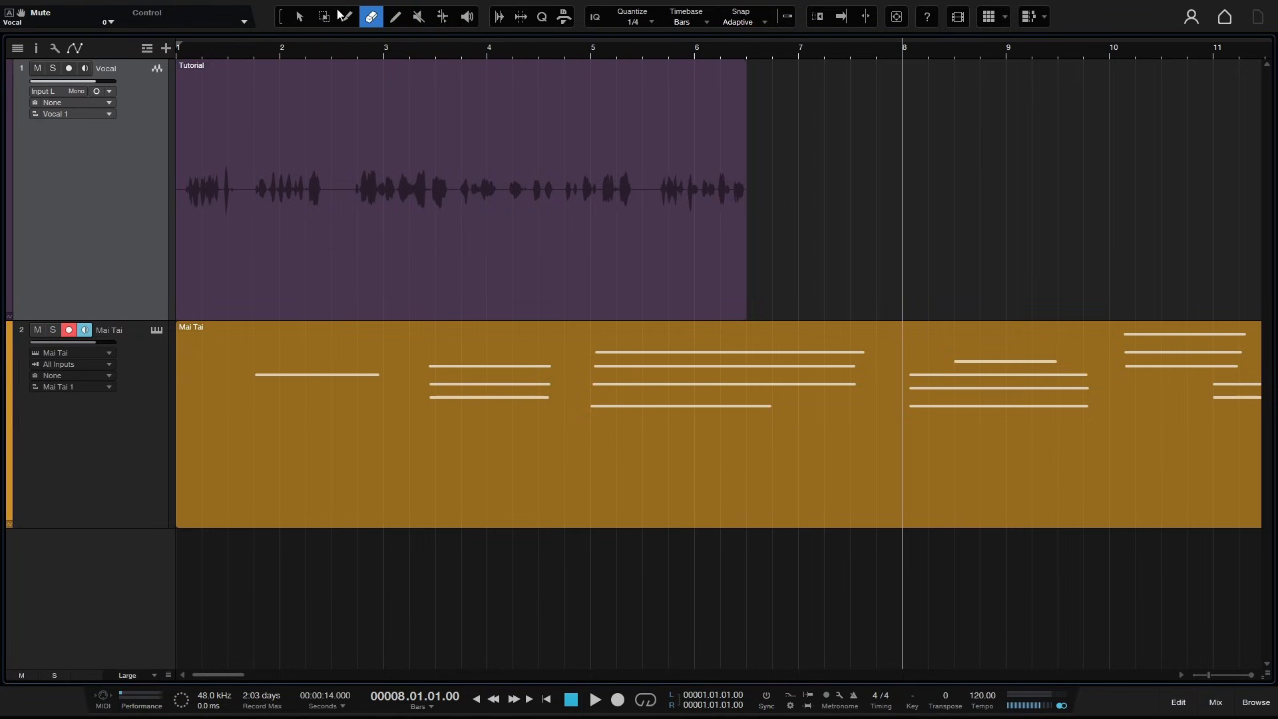
left_click(417, 166)
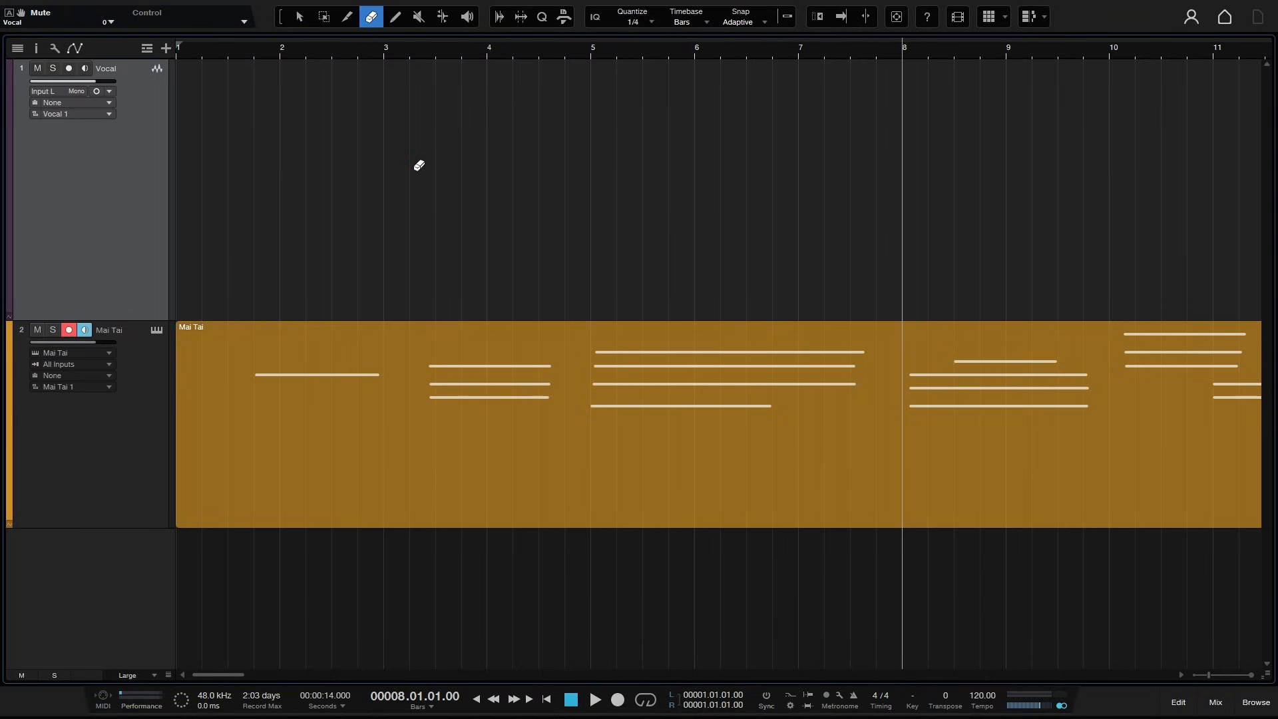
key("ctrl+z")
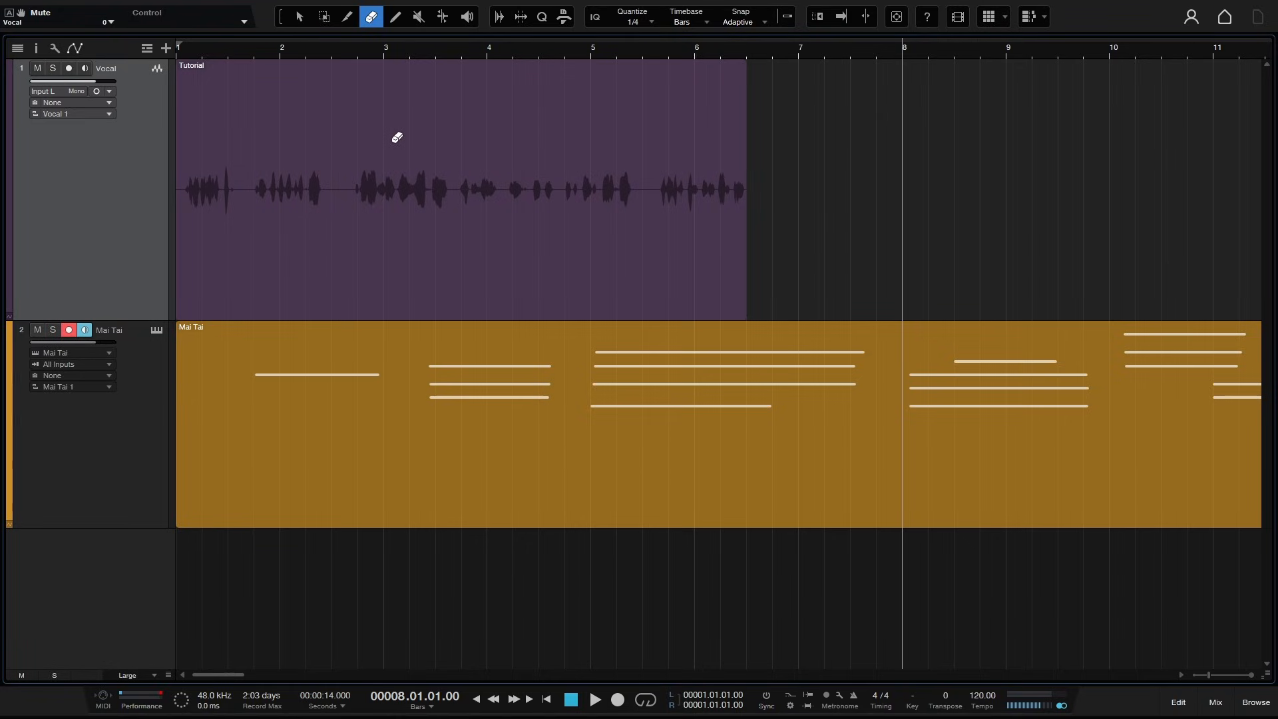
- Draw a new empty event on the vocal track from about bar 7 to bar 8.3 with the Paint tool
key("5")
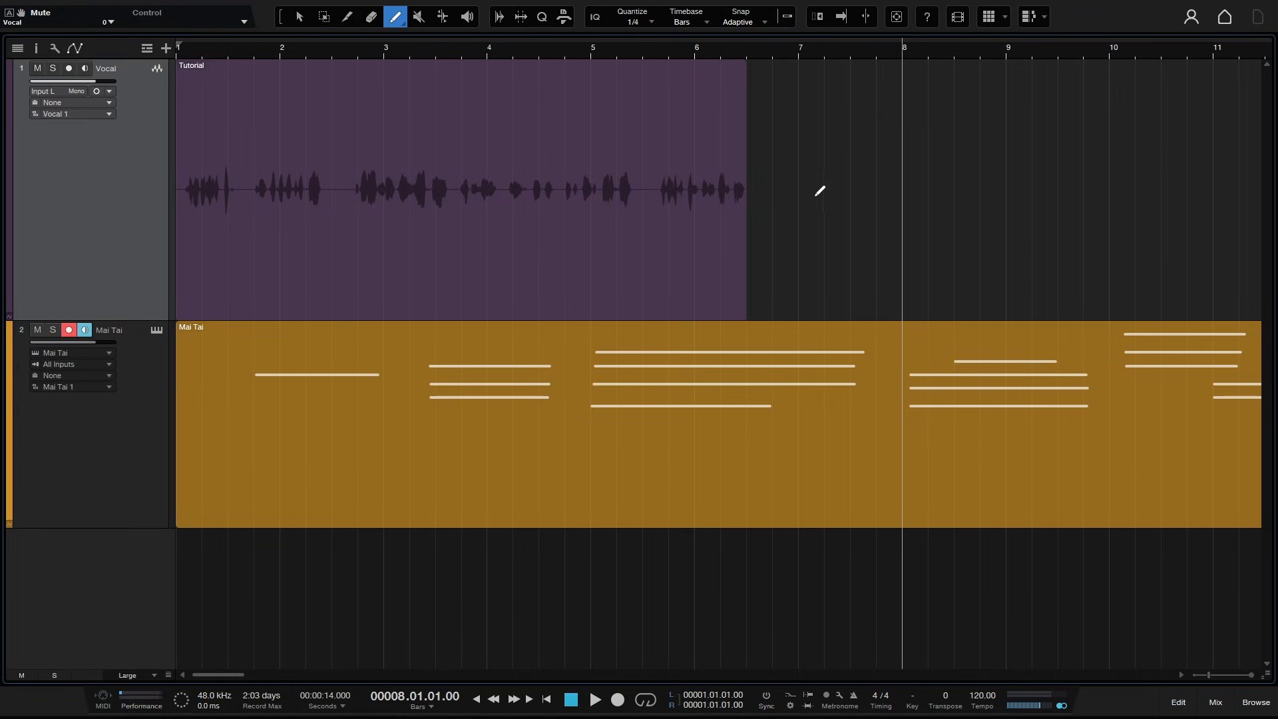
left_click_drag(809, 193, 939, 186)
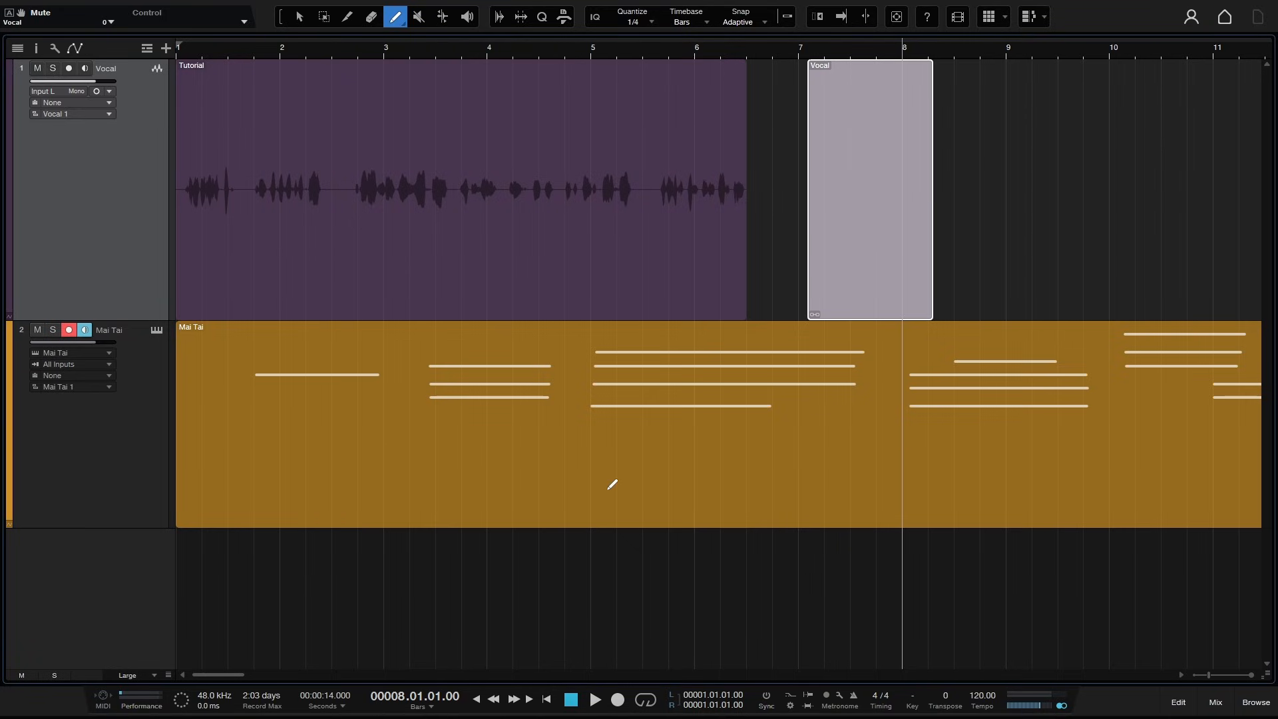
key("1")
- Open the Mai Tai part and paint a C4 note near bar 2 and a B3 note from bar 1.2 to 2.4, then close the editor
double_click(670, 483)
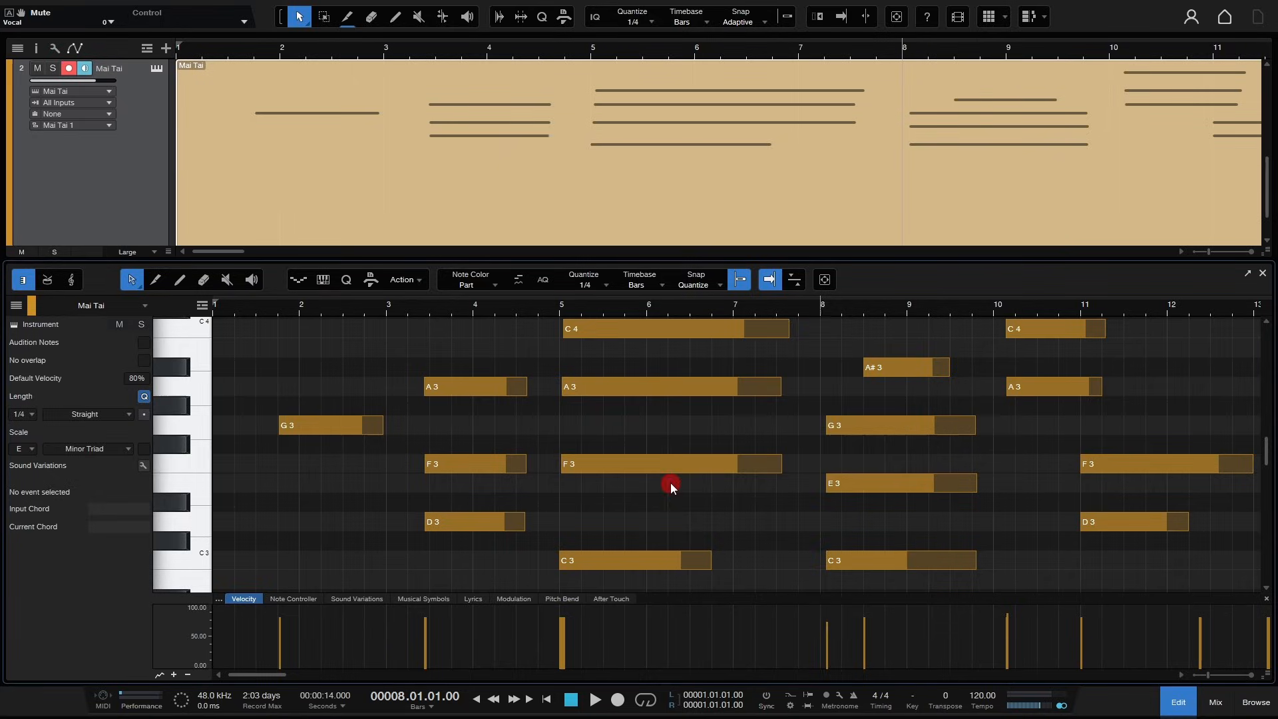
left_click(179, 279)
mouse_move(336, 329)
left_mouse_down()
mouse_move(486, 332)
mouse_move(413, 329)
mouse_move(474, 329)
left_mouse_up()
mouse_move(243, 348)
left_mouse_down()
mouse_move(468, 359)
mouse_move(297, 349)
mouse_move(379, 353)
left_mouse_up()
left_click(133, 282)
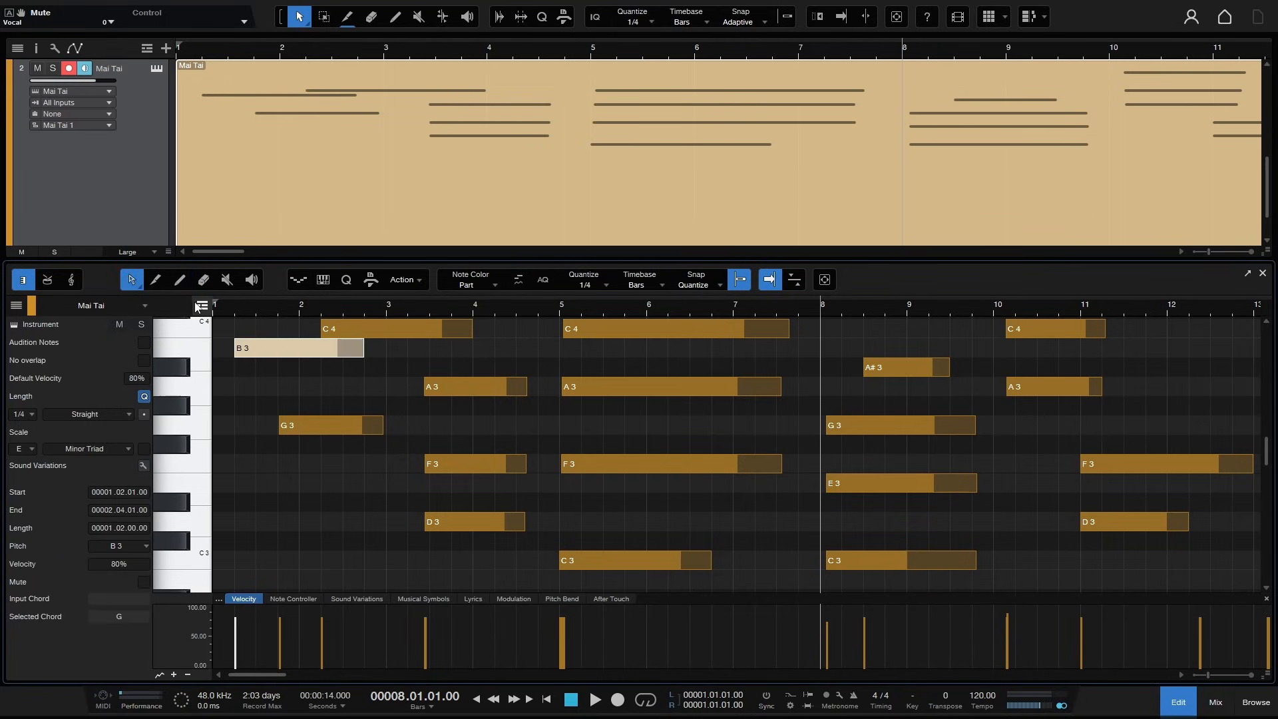
left_click(1263, 273)
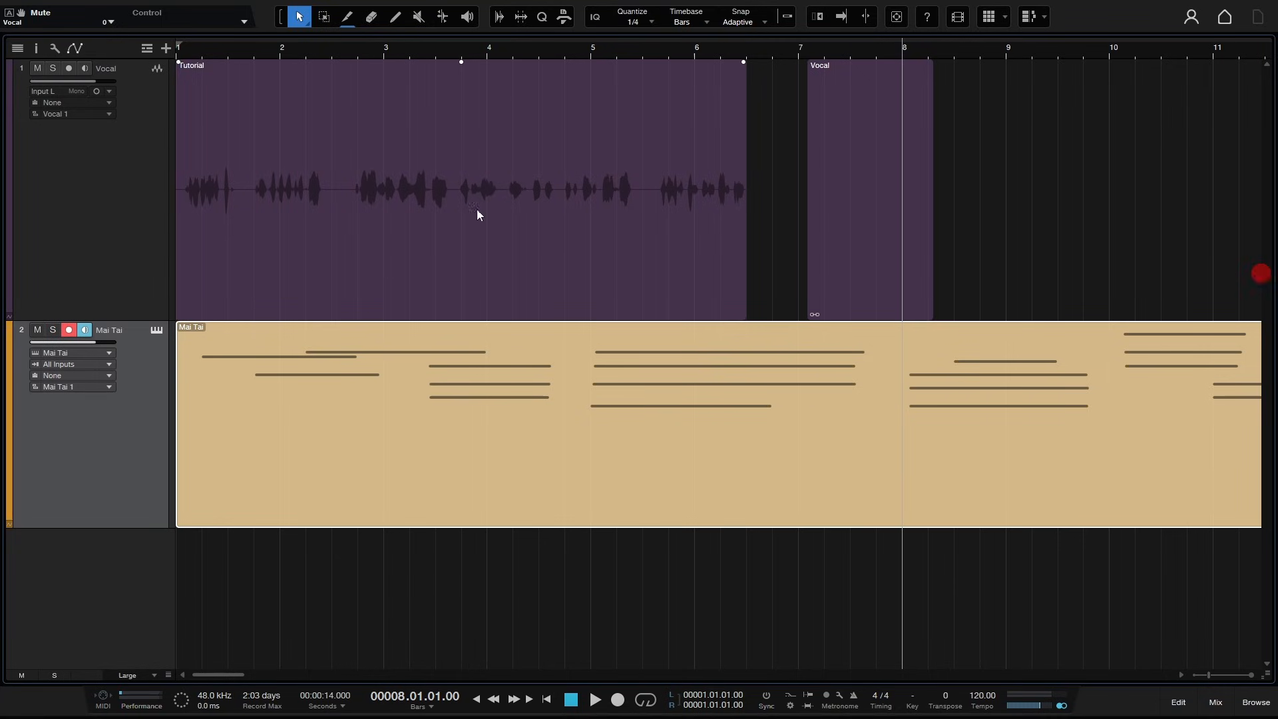
- Delete the empty event drawn on the vocal track
left_click(860, 257)
key("Delete")
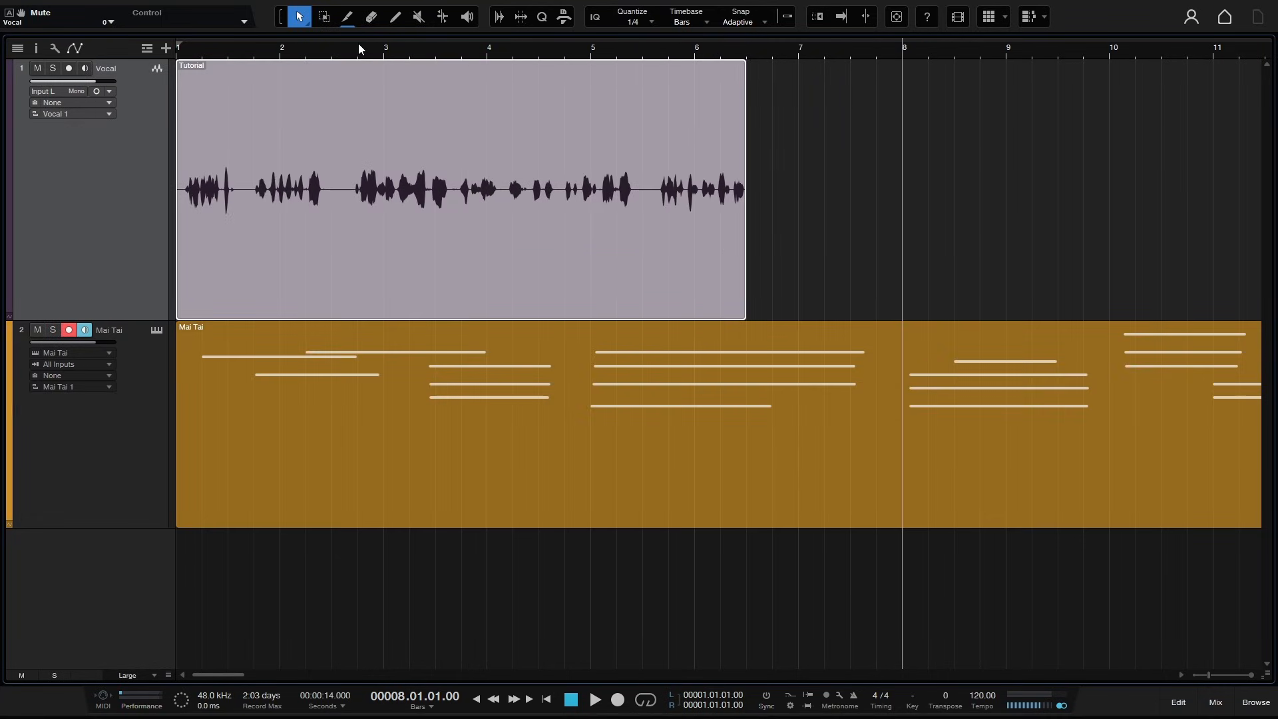
- Mute the Mai Tai part with the Mute tool, then unmute it
left_click(419, 17)
left_click(757, 421)
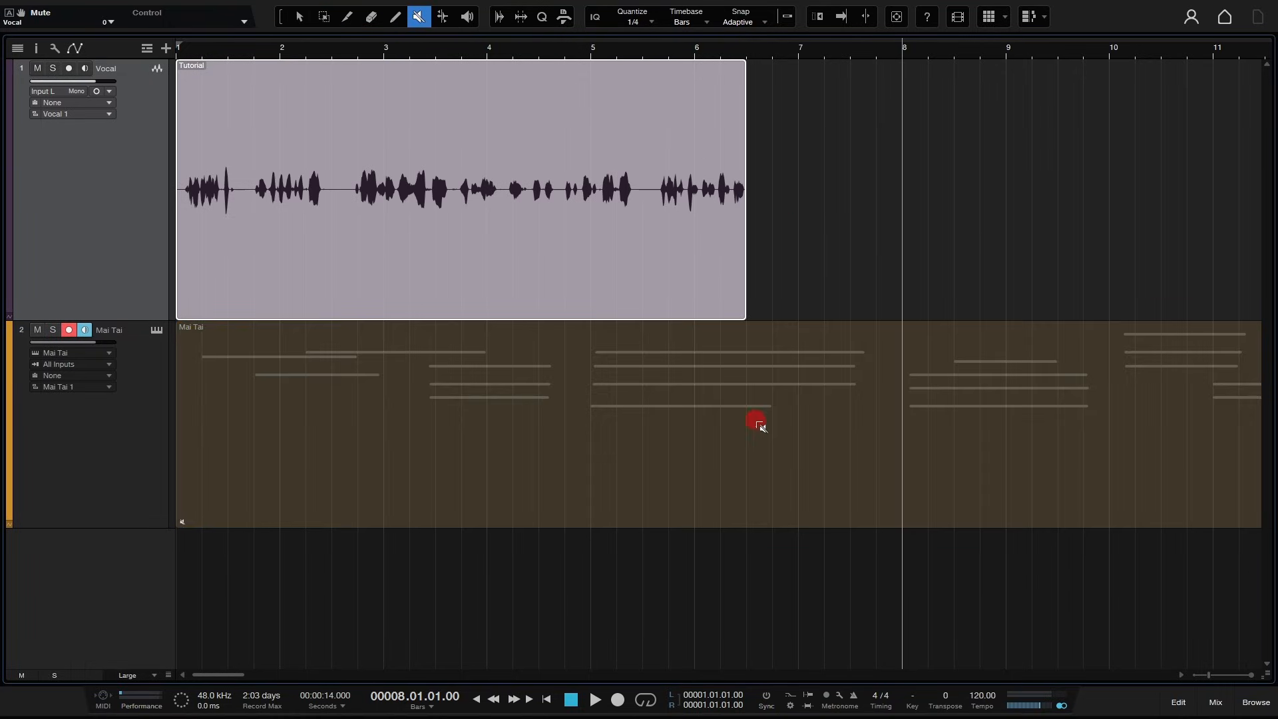
left_click(670, 265)
left_click(641, 271)
left_click(655, 443)
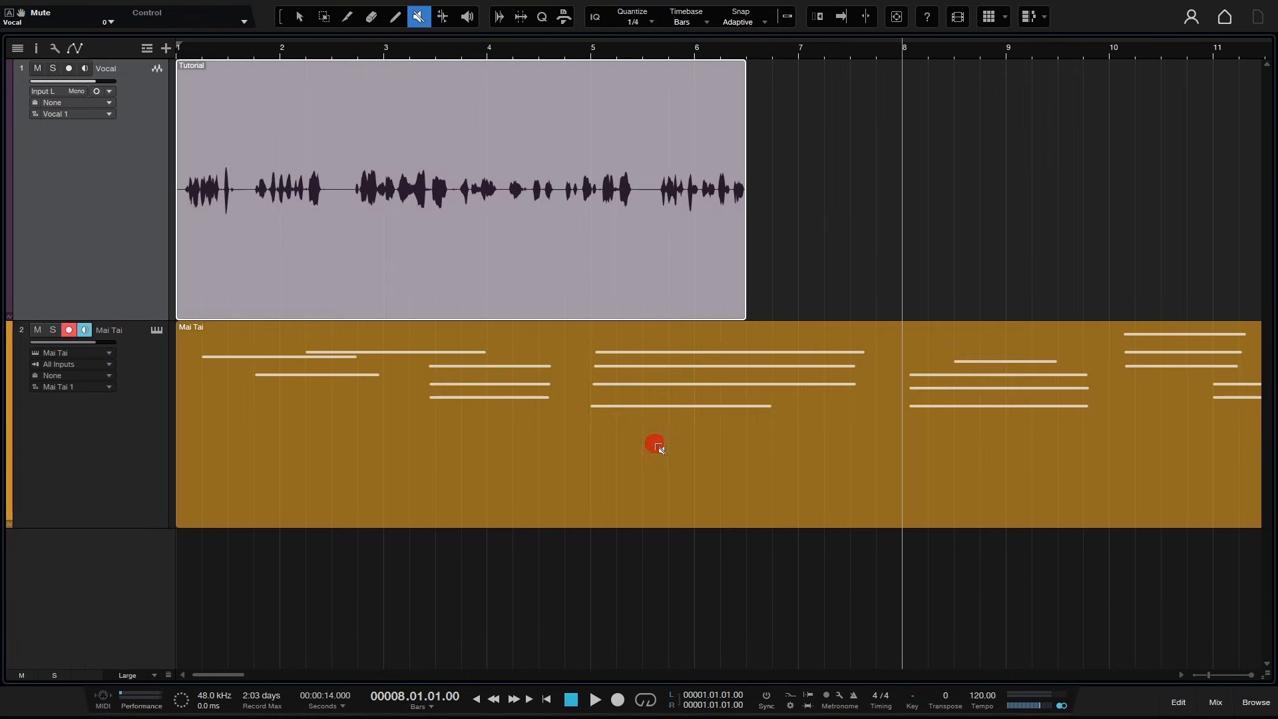
- Enable snapping and turn on bend markers for the vocal event
left_click(826, 208)
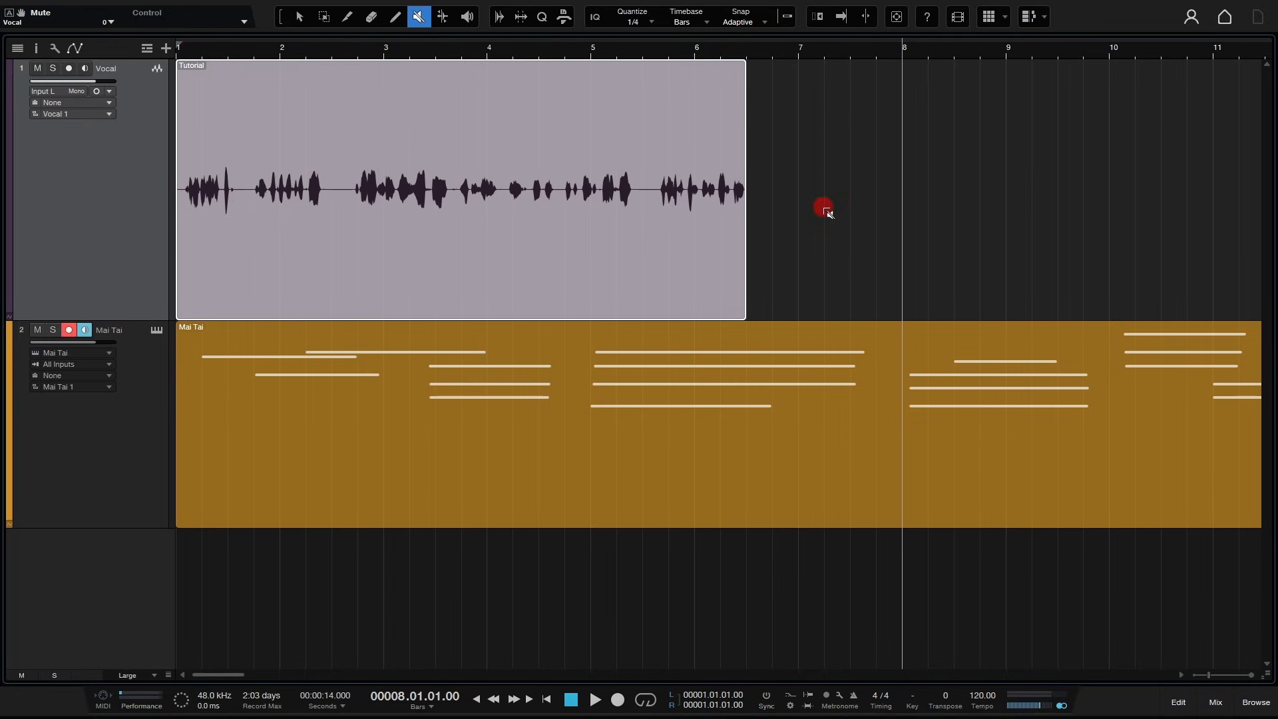
left_click(443, 18)
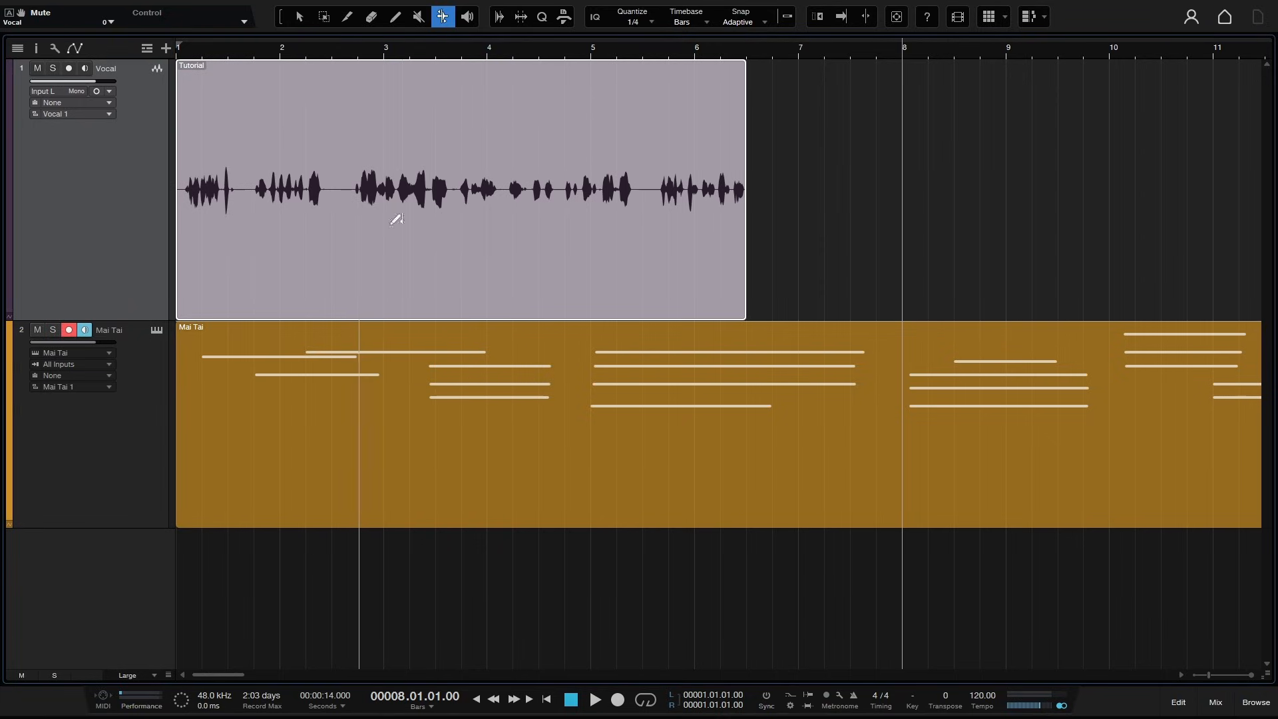
left_click(785, 18)
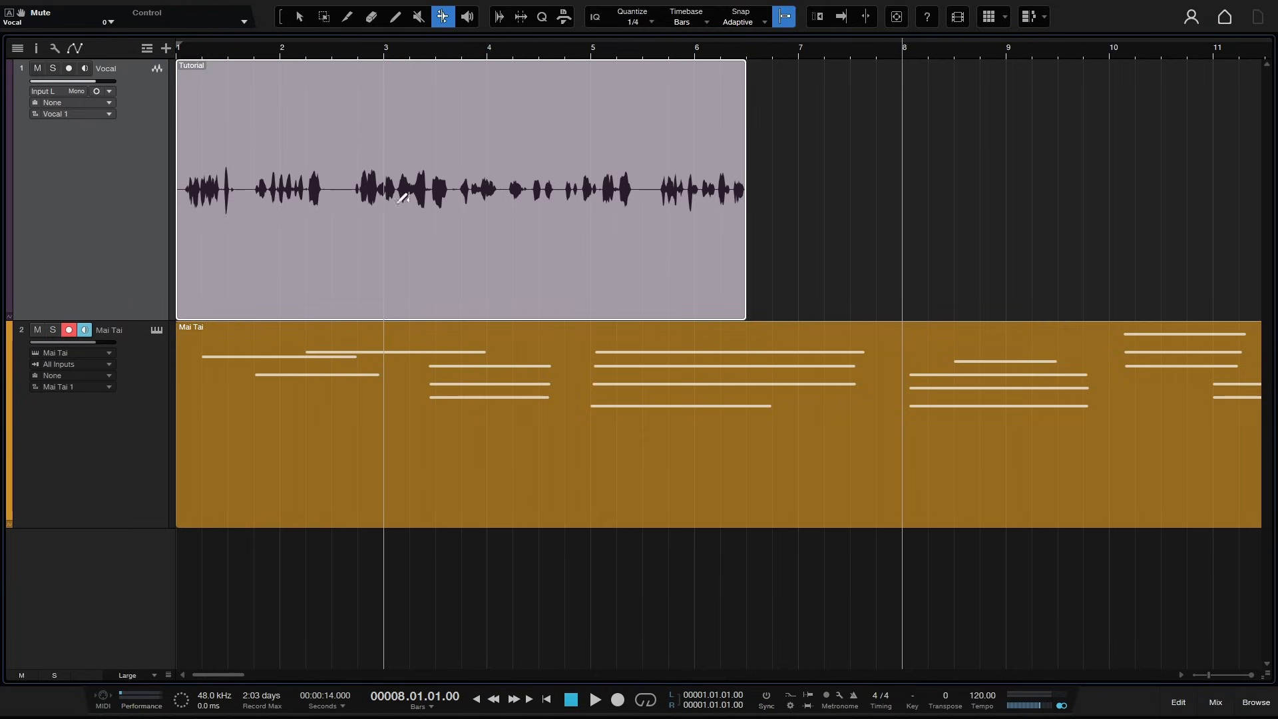
left_click(826, 210)
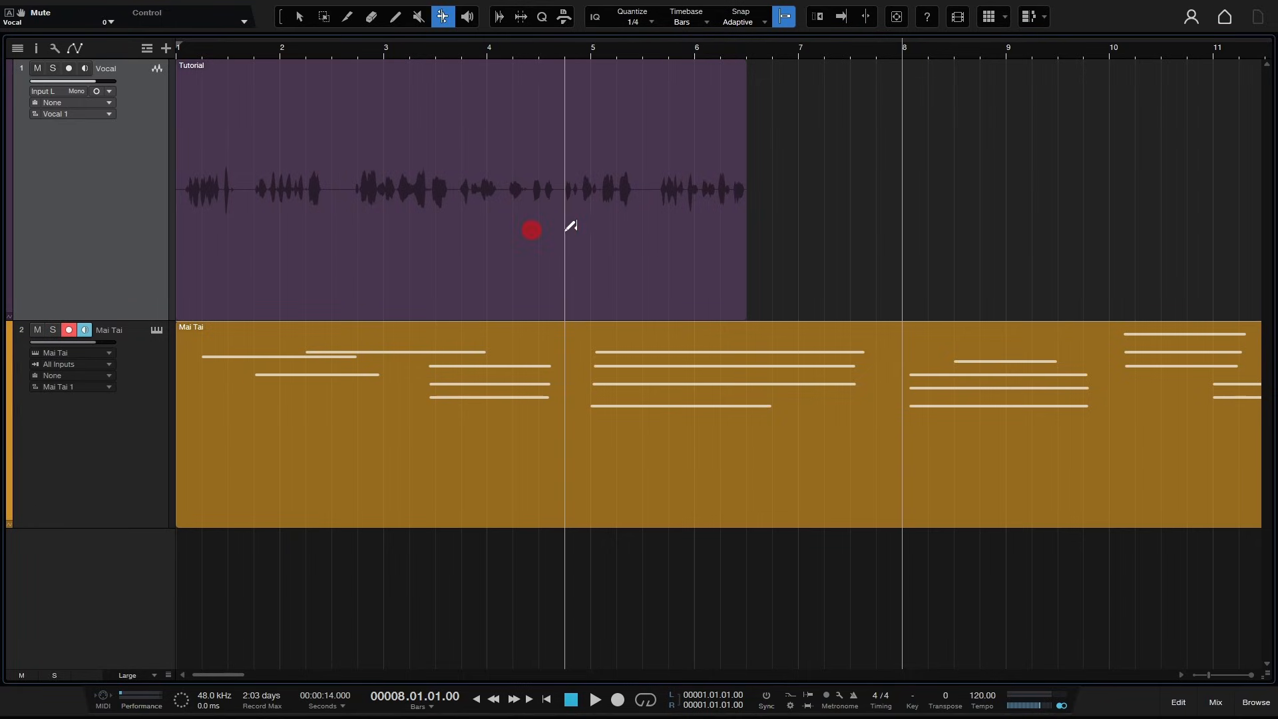
left_click(588, 229)
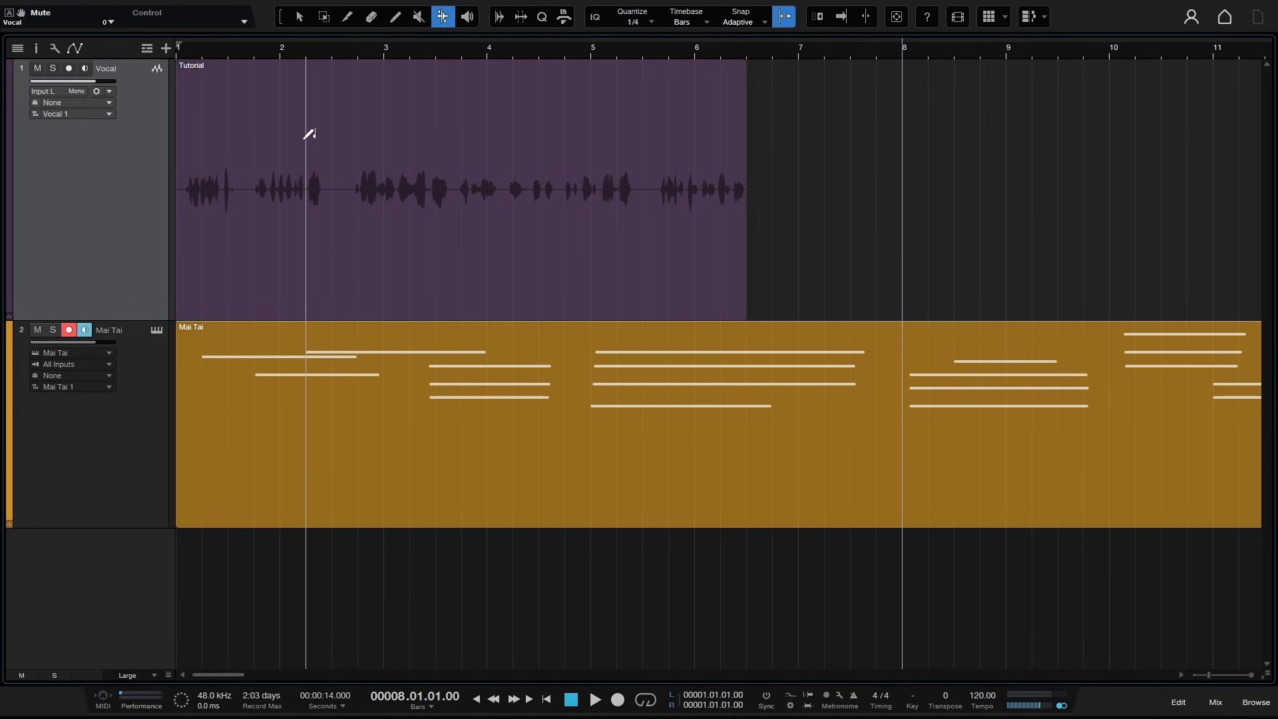
left_click(300, 20)
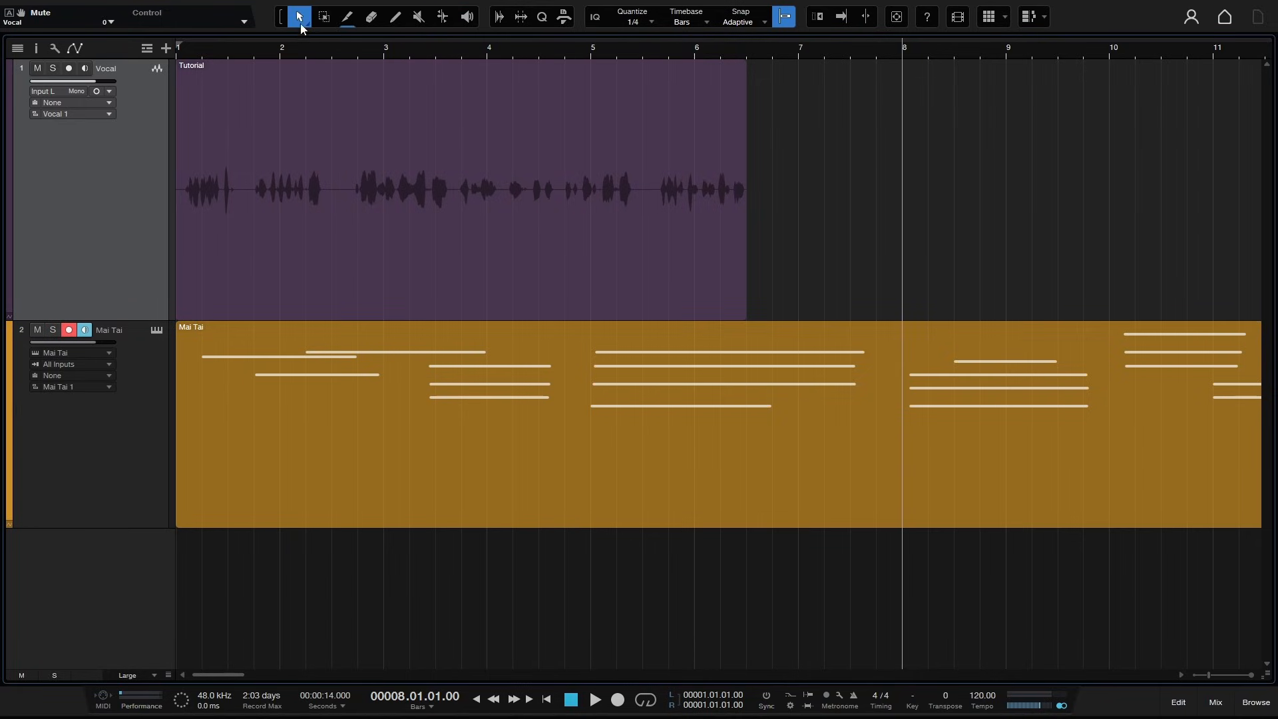
right_click(522, 256)
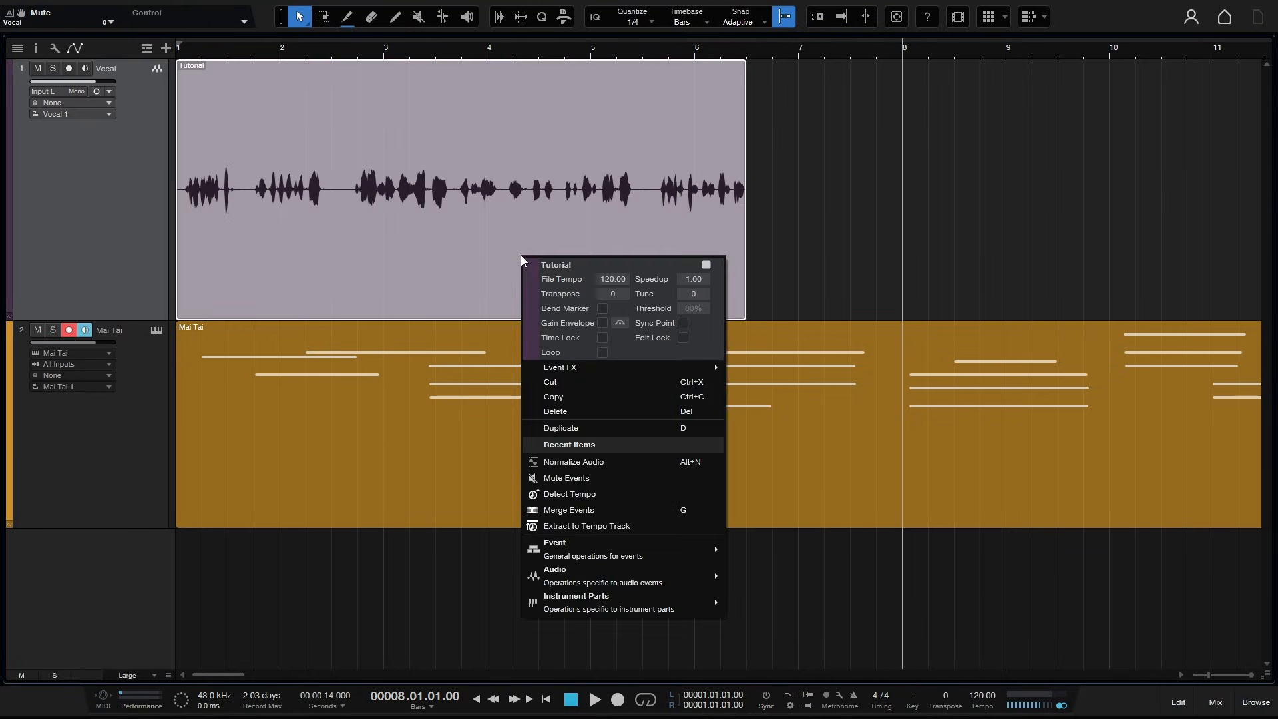
left_click(601, 309)
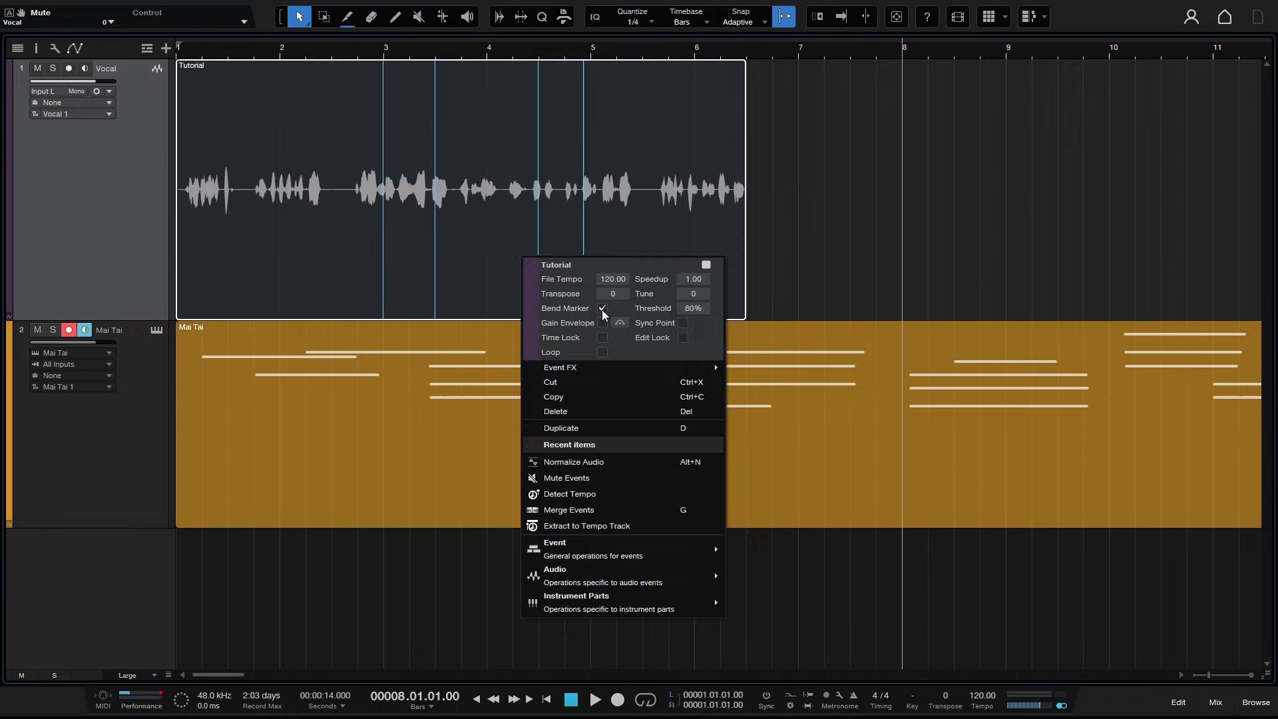
left_click(788, 206)
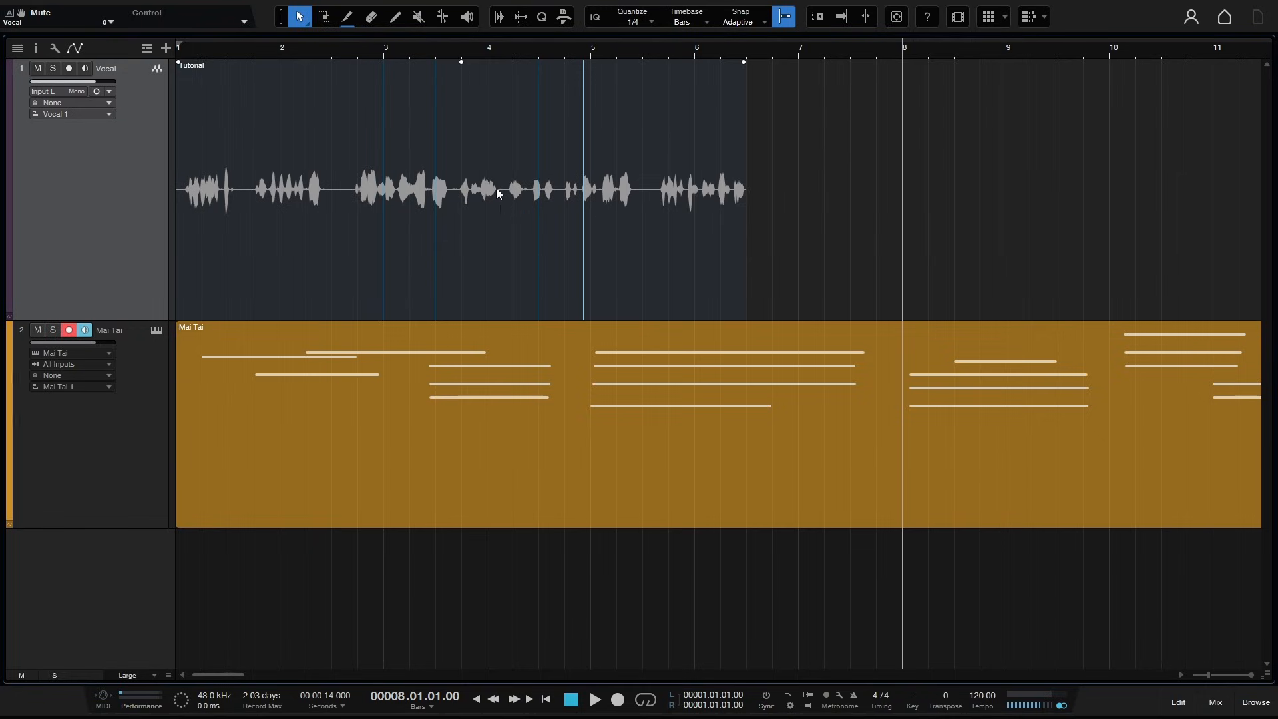
- Drag a bend marker on the vocal event to stretch the audio, then undo the bend edits
left_click(443, 18)
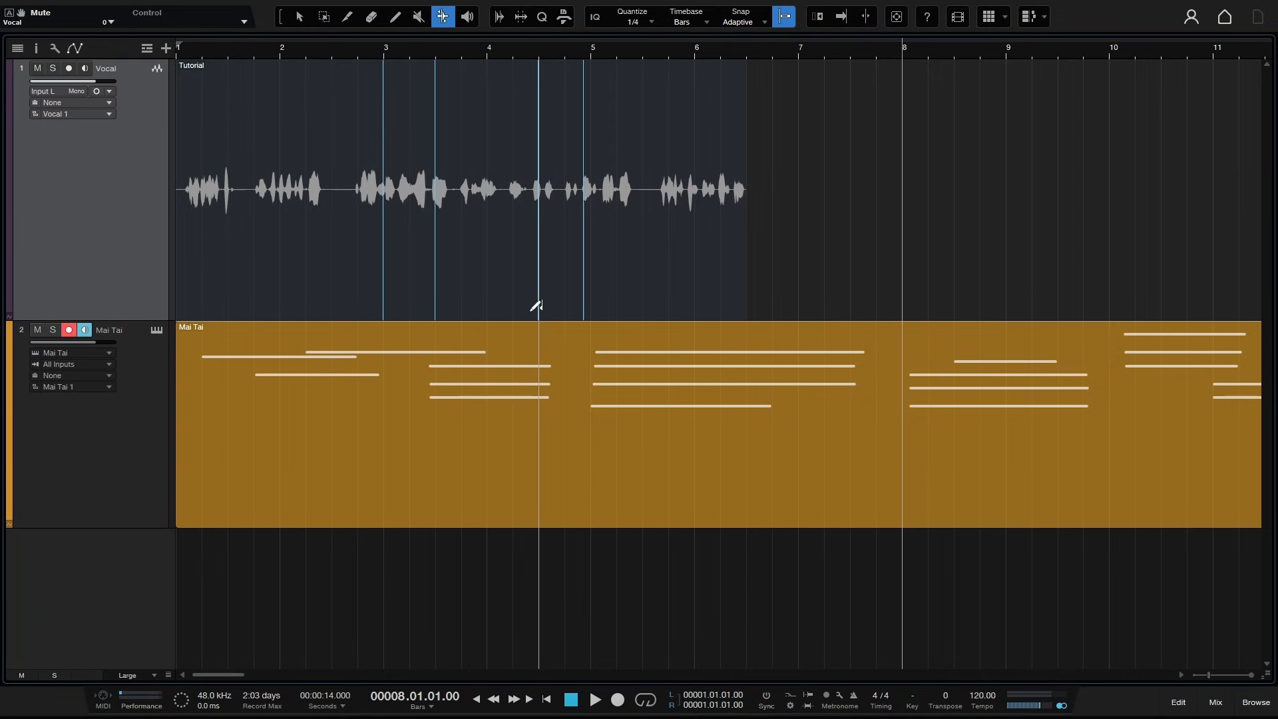
left_click(538, 305)
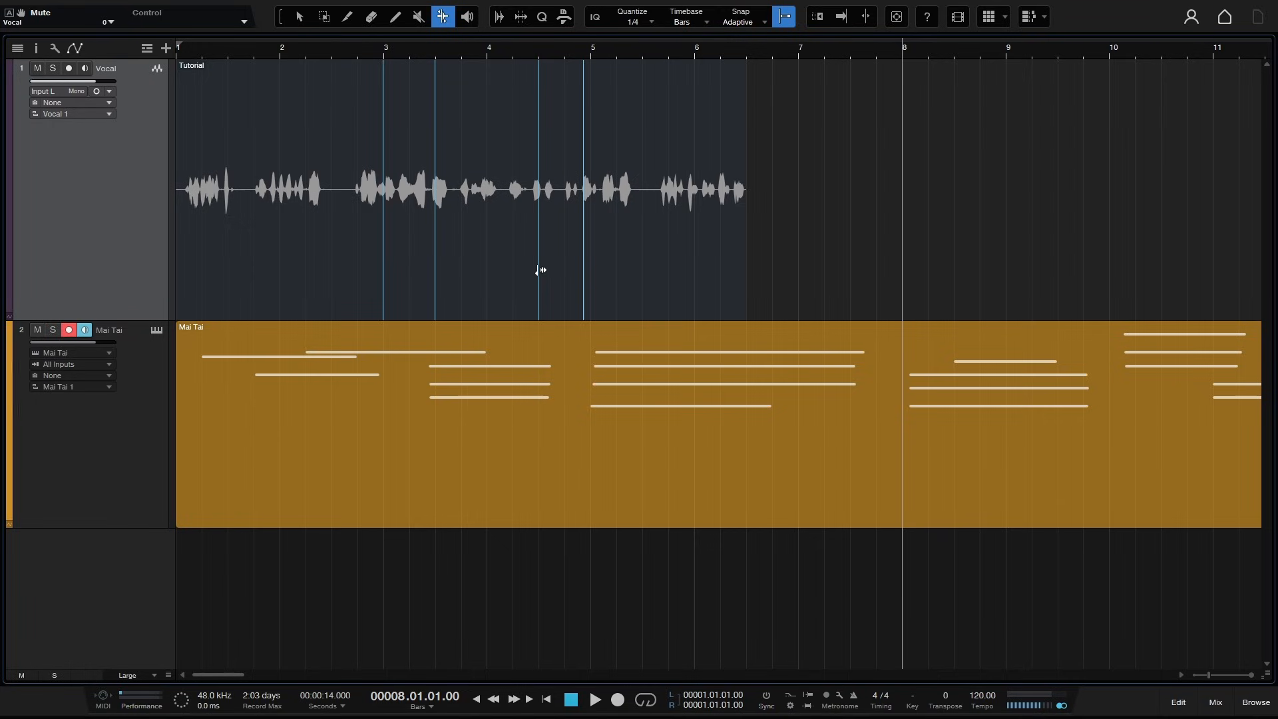
left_click_drag(541, 271, 452, 258)
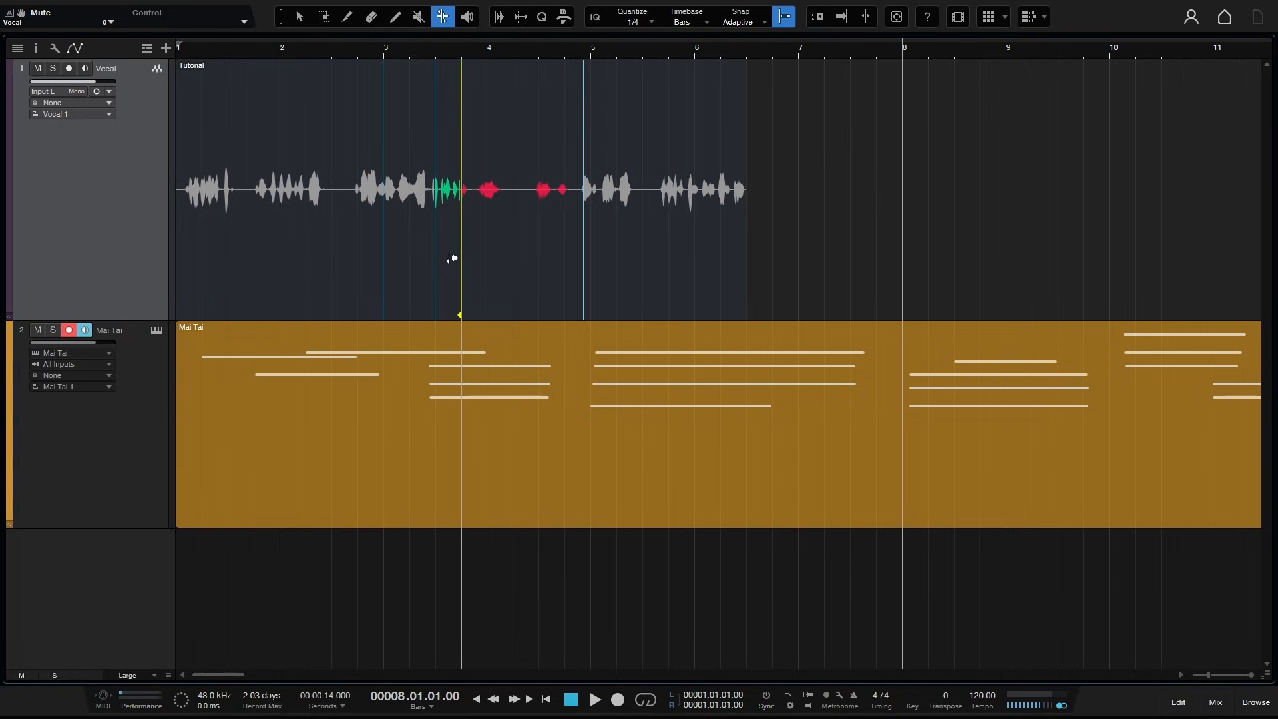
mouse_move(452, 259)
left_mouse_down()
mouse_move(565, 261)
mouse_move(497, 256)
mouse_move(517, 260)
left_mouse_up()
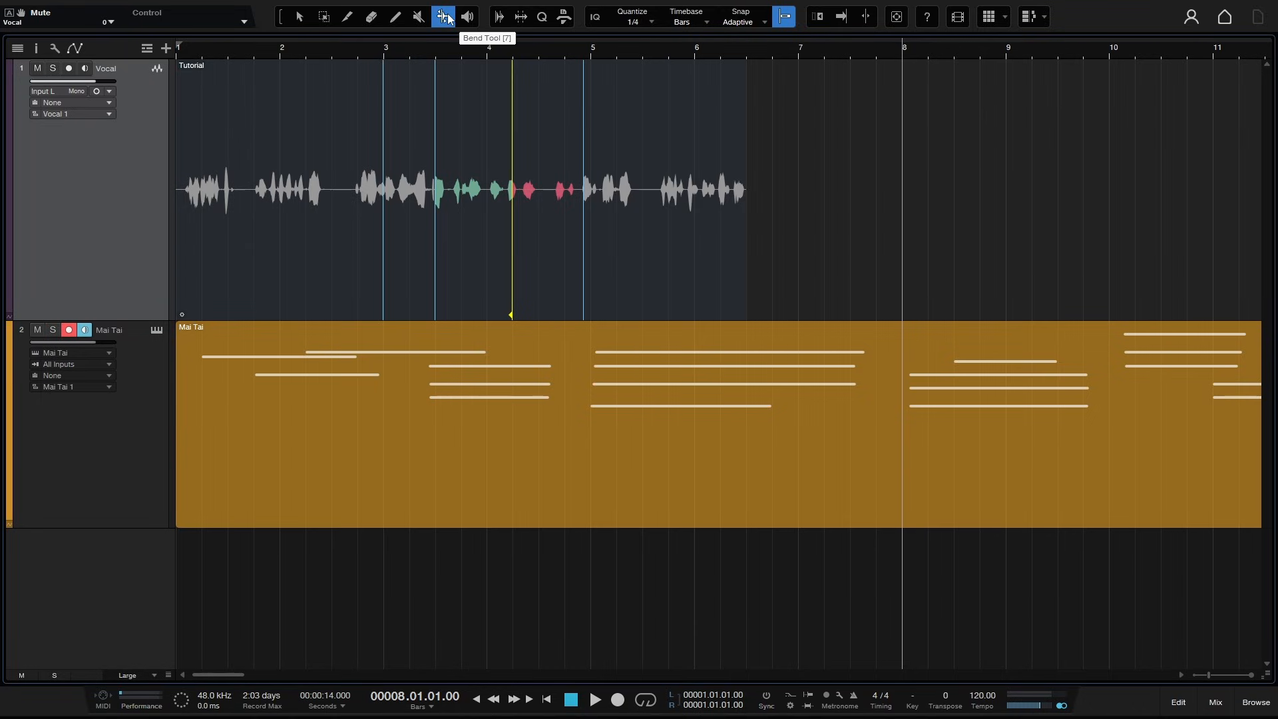
key("ctrl+z")
key("ctrl+z")
key("ctrl+z")
key("ctrl+z")
key("ctrl+z")
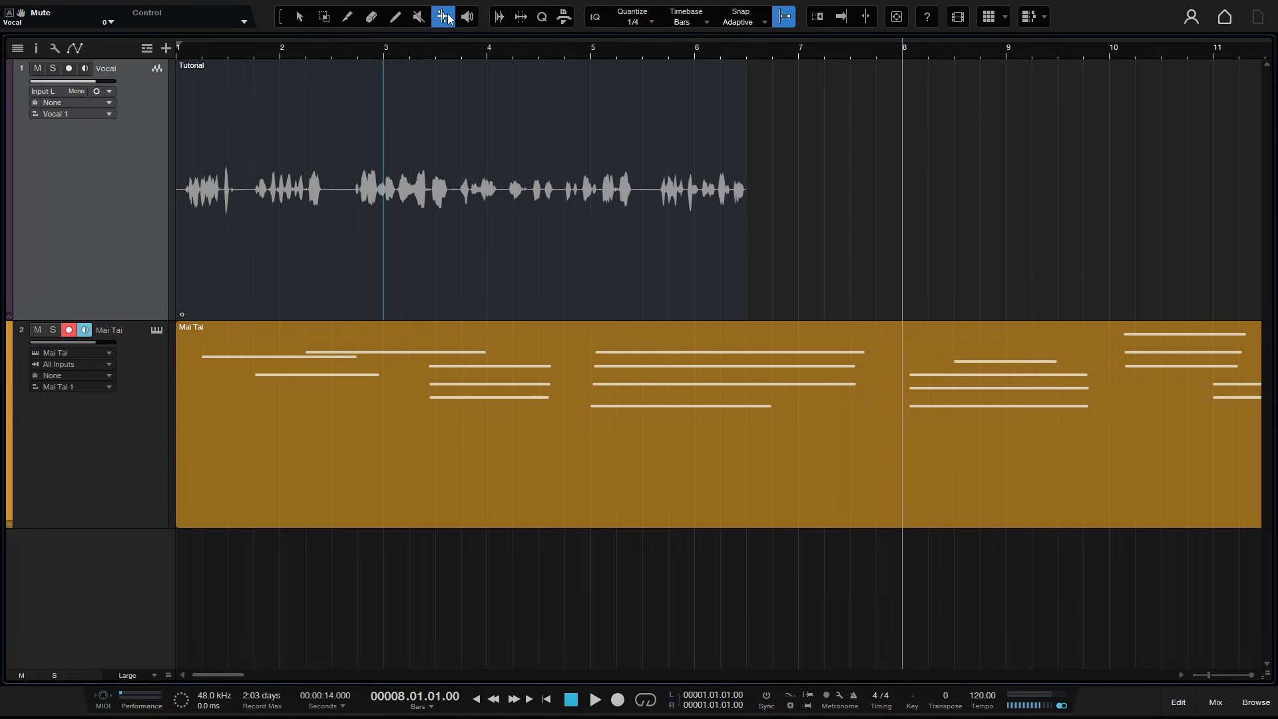
- Turn off bend markers for the vocal event
right_click(517, 245)
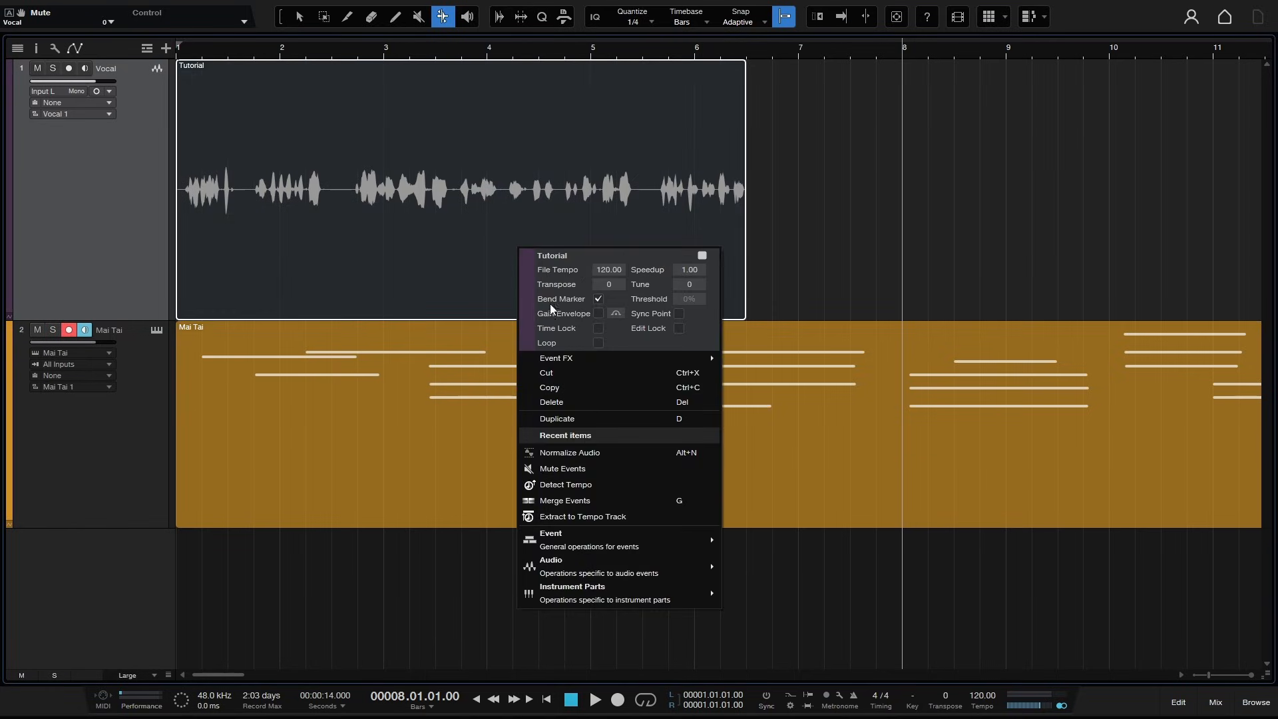
left_click(598, 299)
left_click(775, 216)
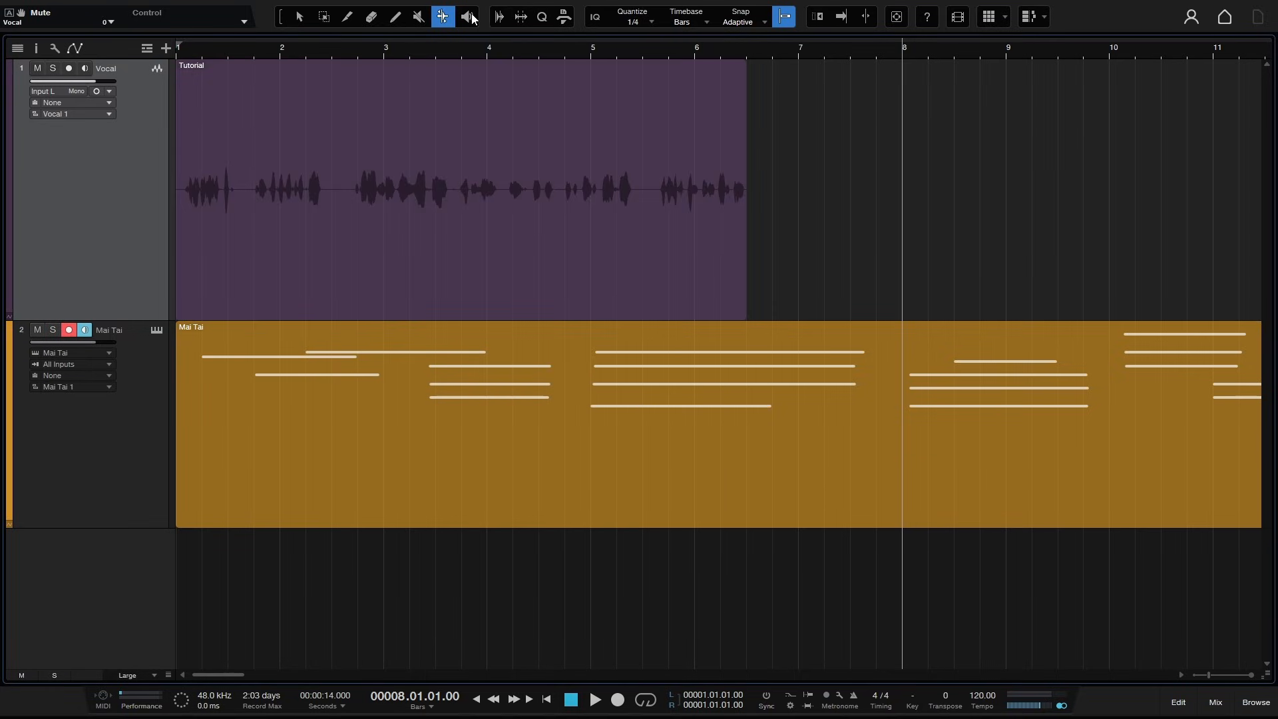
- Audition the vocal and Mai Tai parts with the Listen tool
left_click(468, 17)
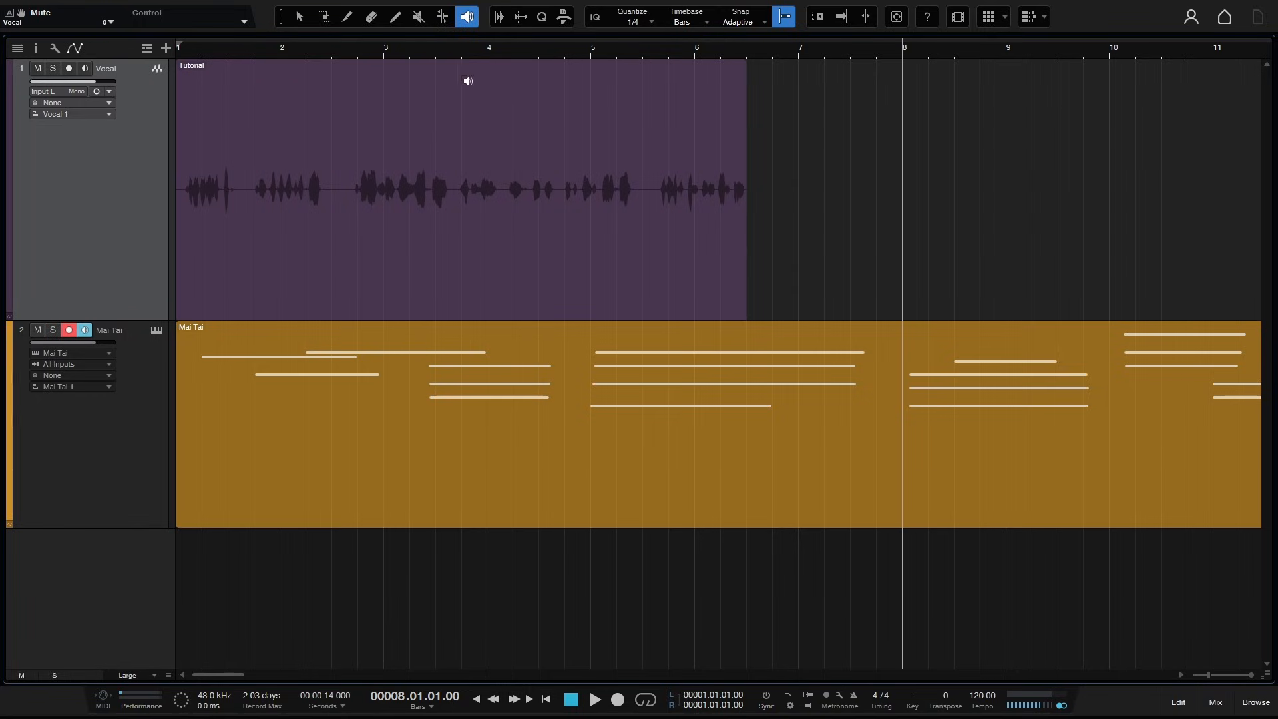
left_click(494, 129)
left_click_drag(494, 129, 488, 130)
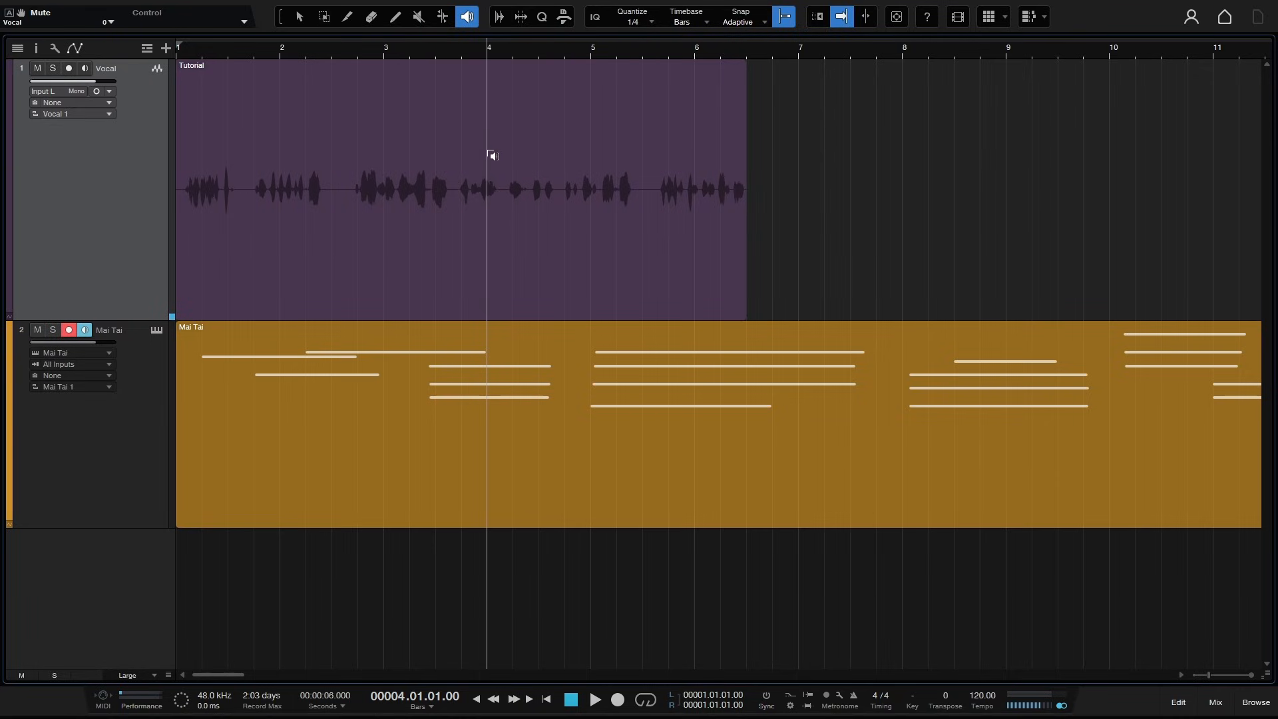
left_click_drag(491, 156, 491, 151)
left_click_drag(909, 351, 910, 355)
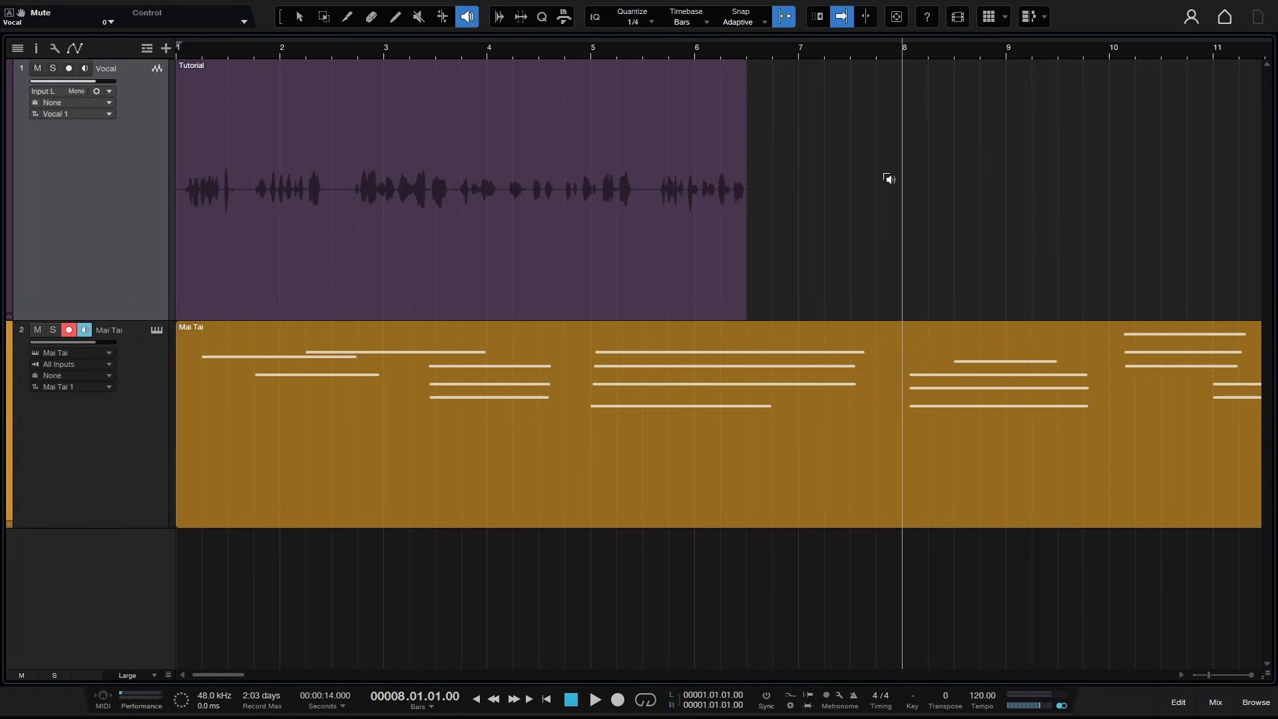
key("1")
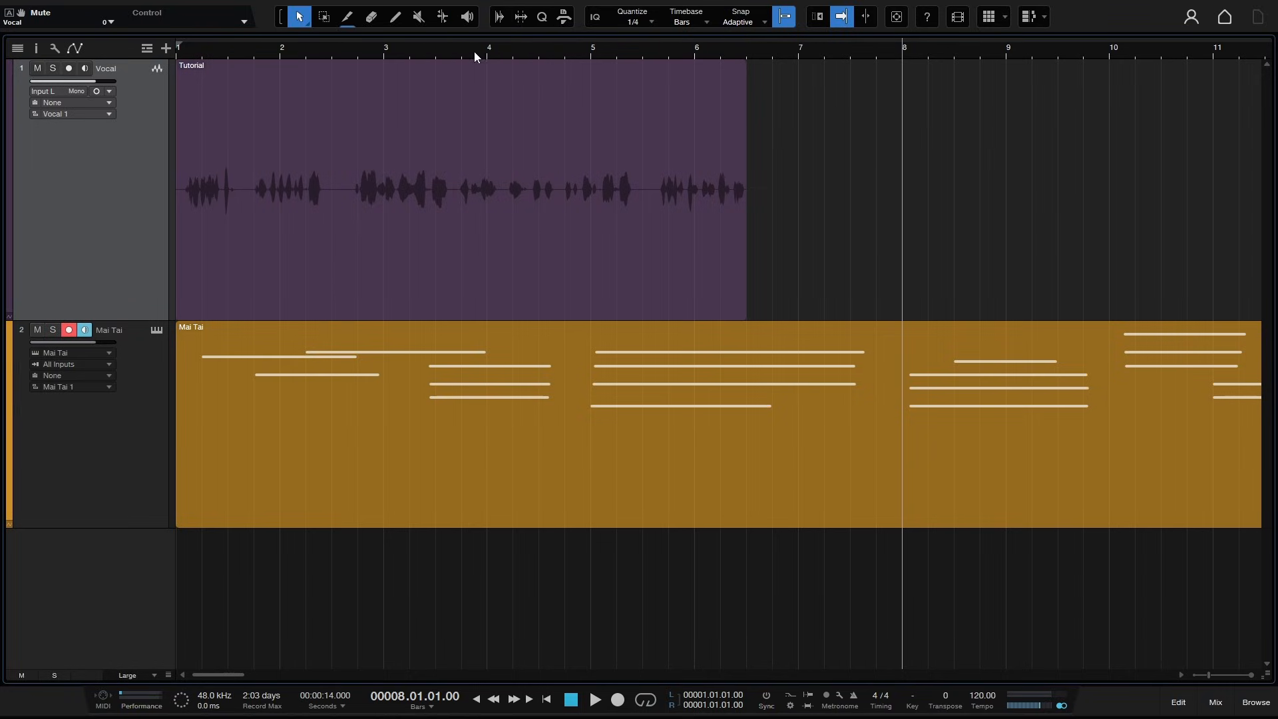
- Open the Audio Bend panel, close it, then open the Strip Silence panel and select the vocal event
left_click(498, 18)
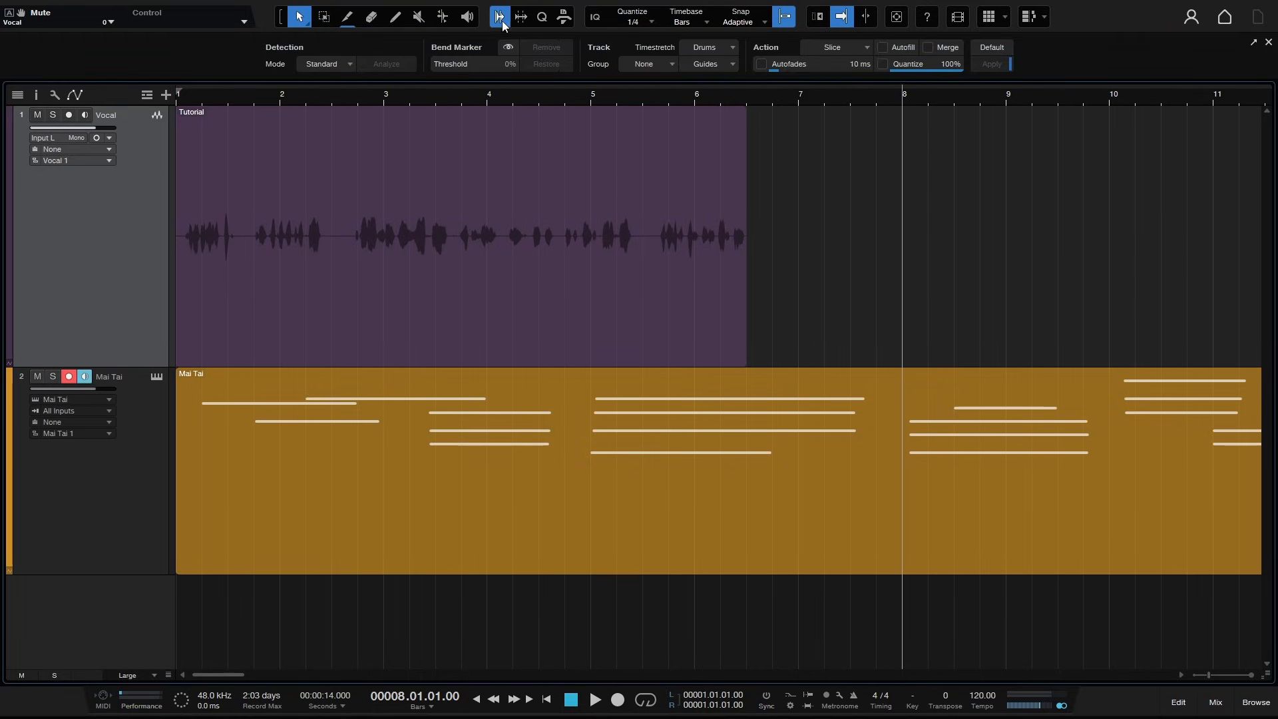
left_click(498, 18)
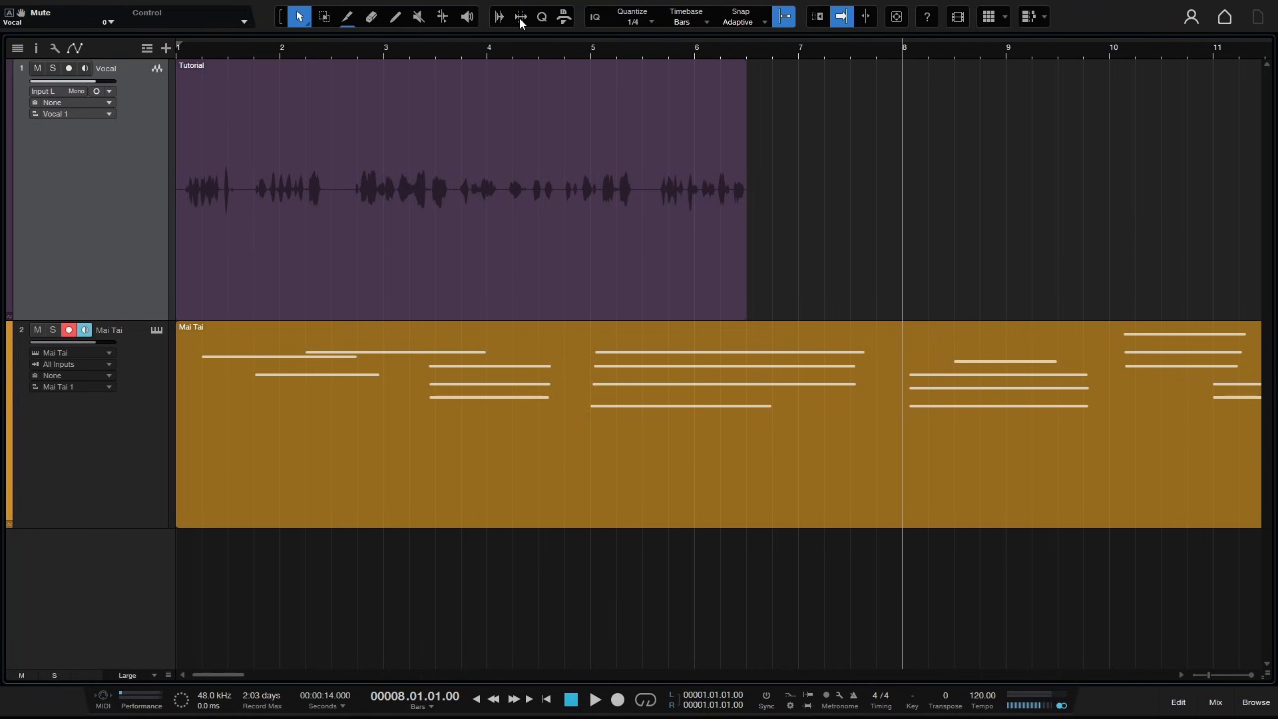
left_click(521, 20)
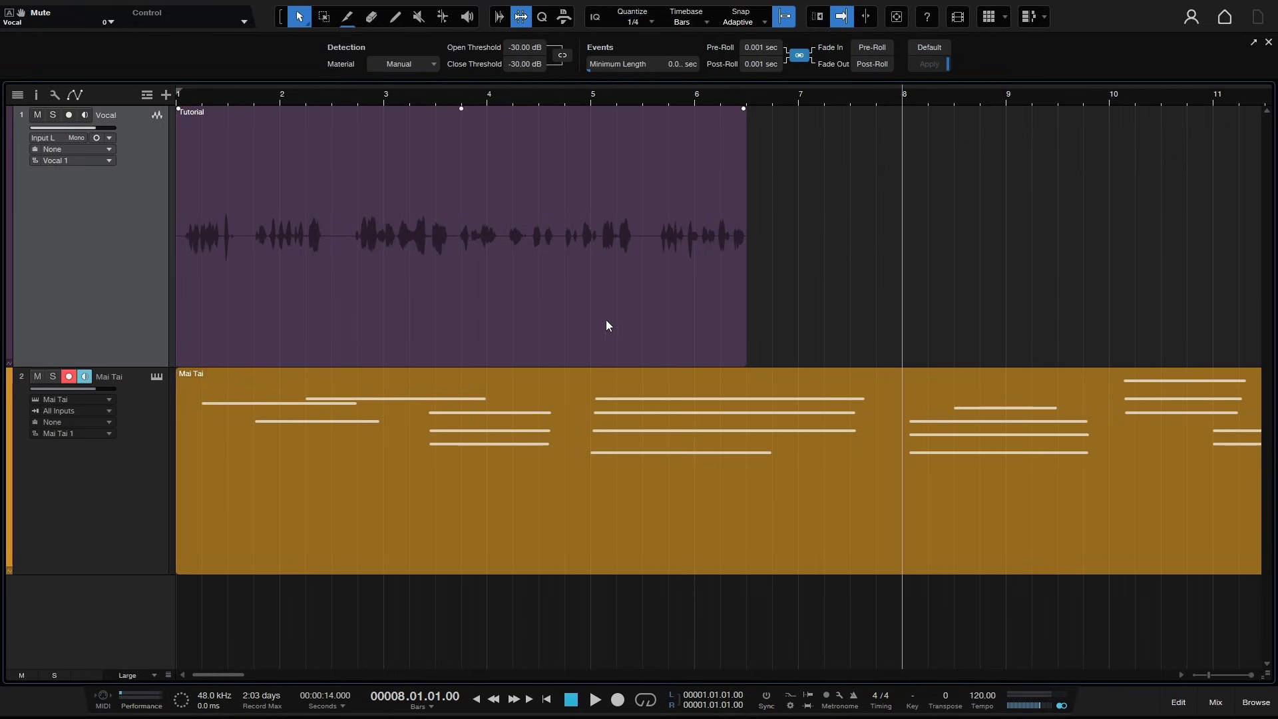
left_click(477, 305)
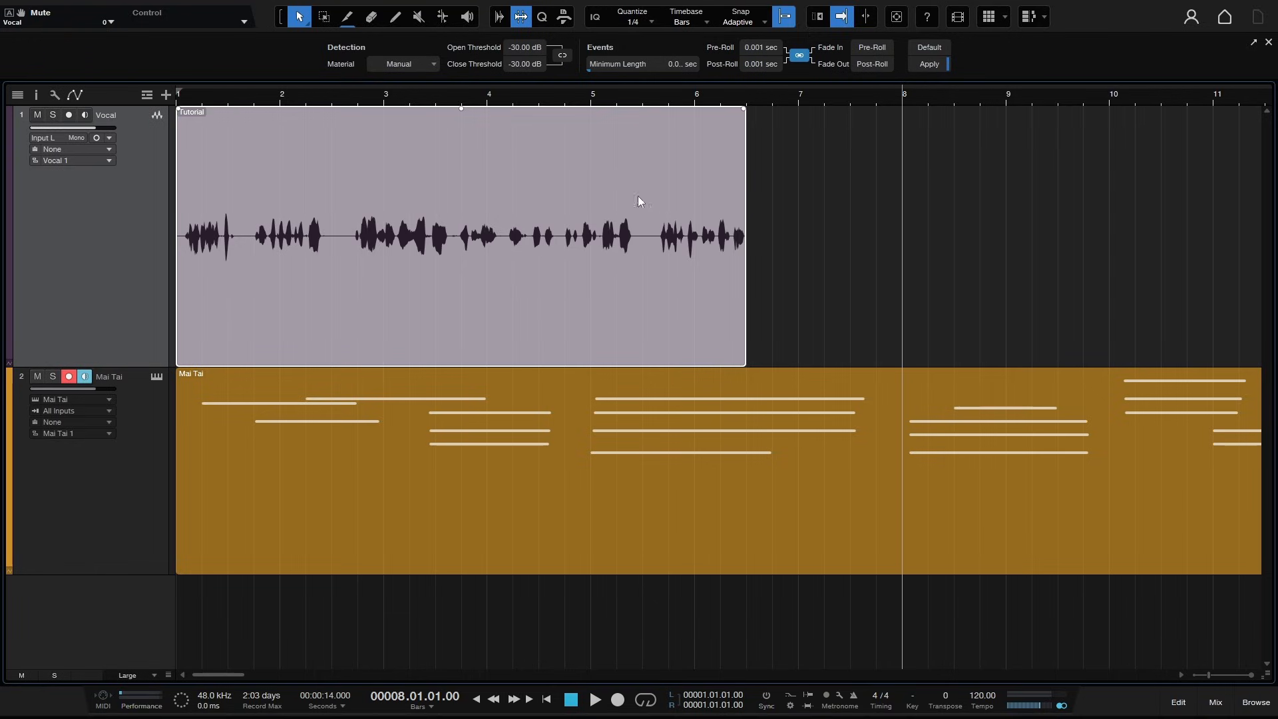
- Split the vocal event twice near bar 2.5, delete the short piece, then undo those edits
left_click(331, 226, "alt")
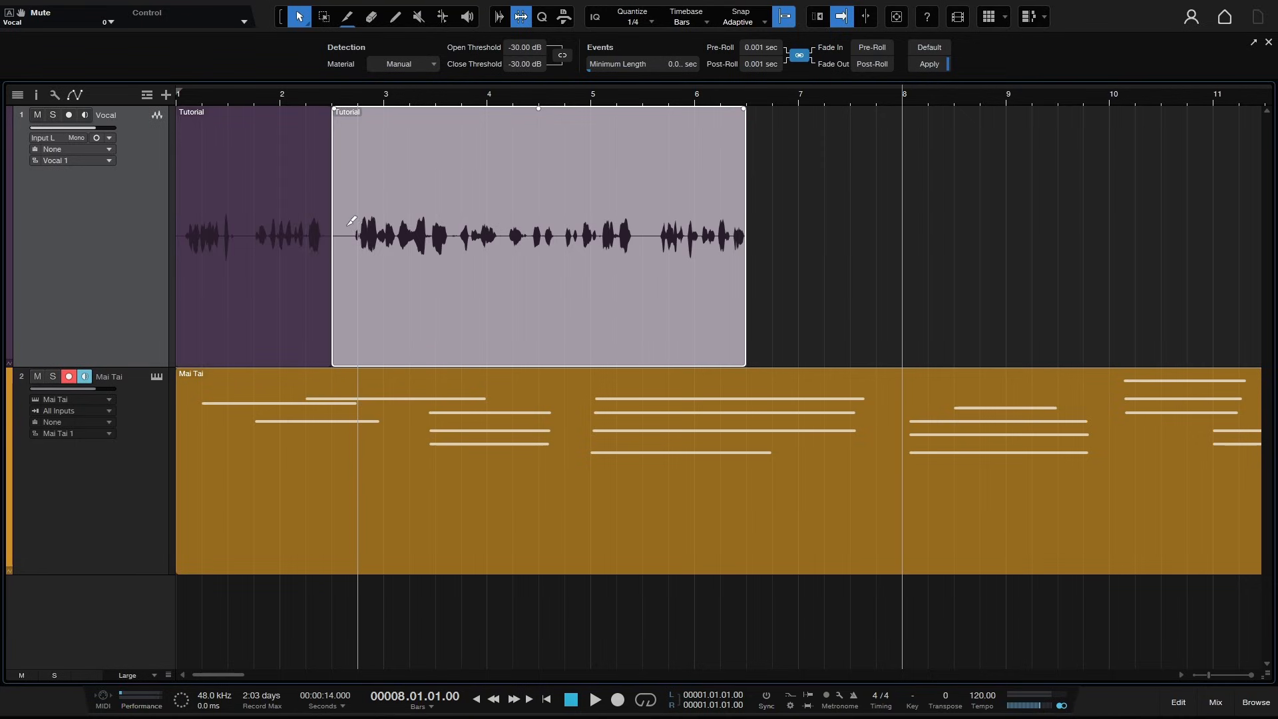
left_click(358, 224, "alt")
left_click(344, 251)
key("Delete")
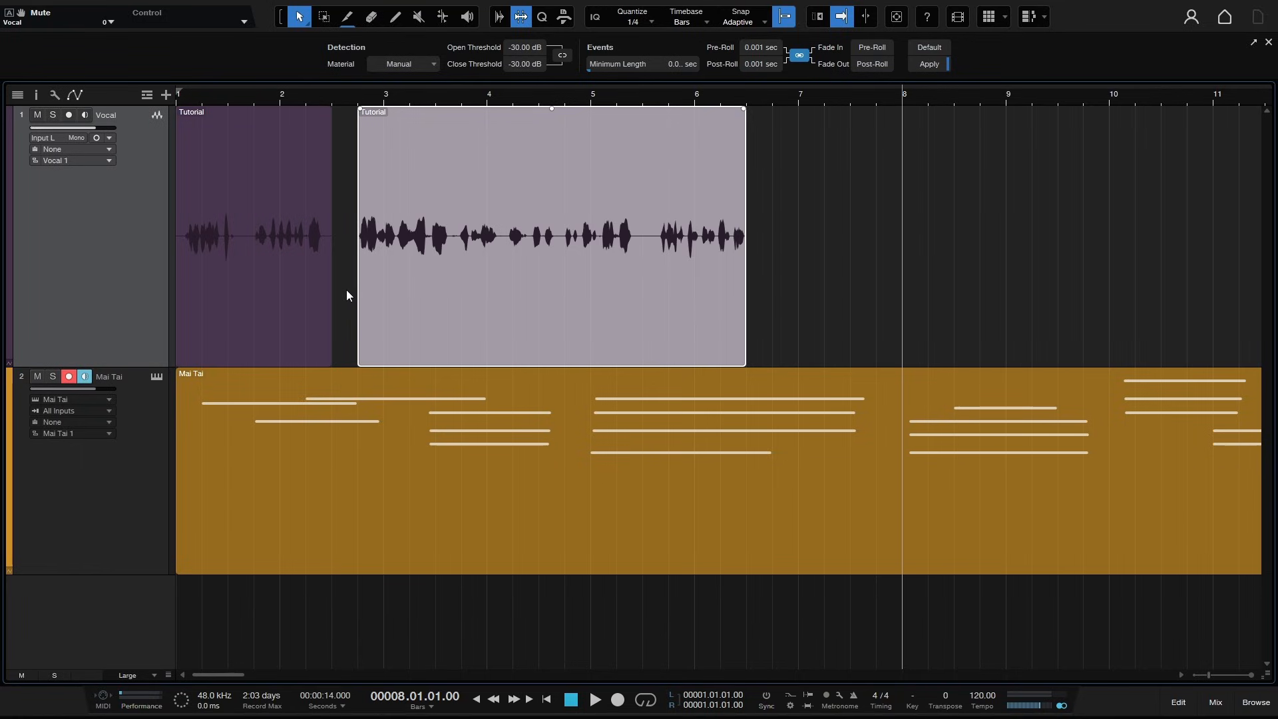
key("ctrl+z")
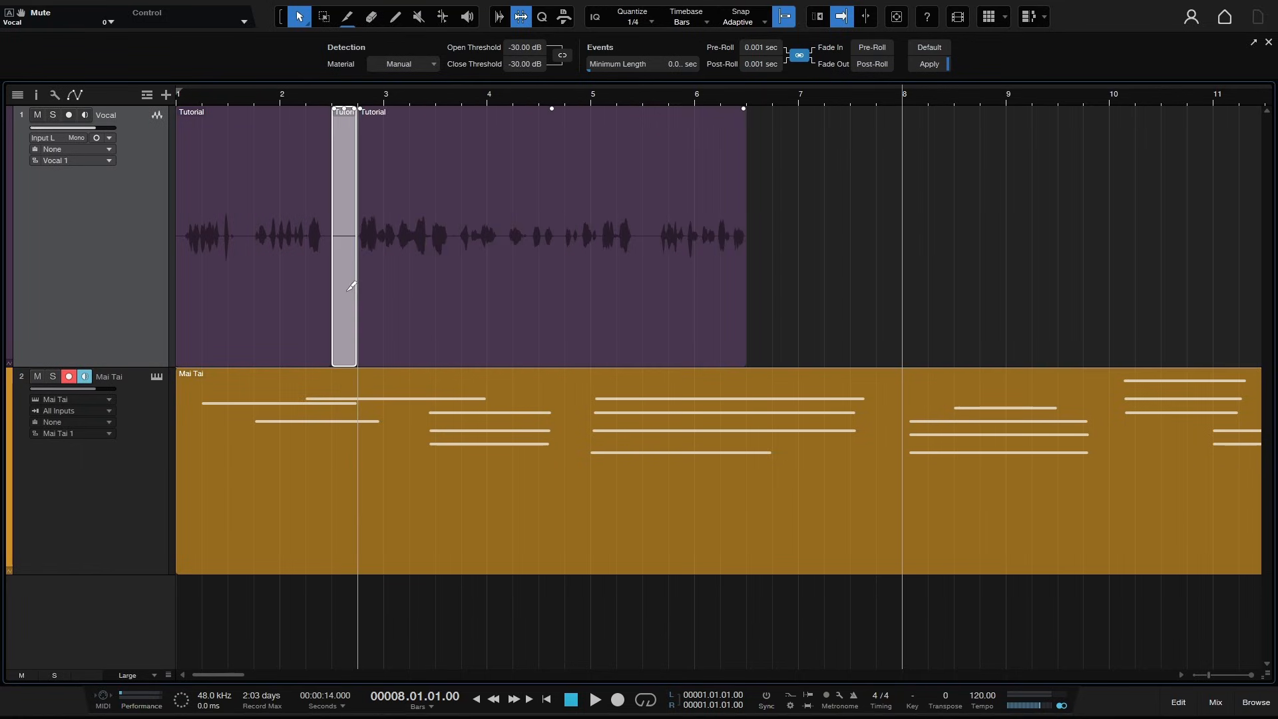
key("ctrl+z")
key("ctrl+z")
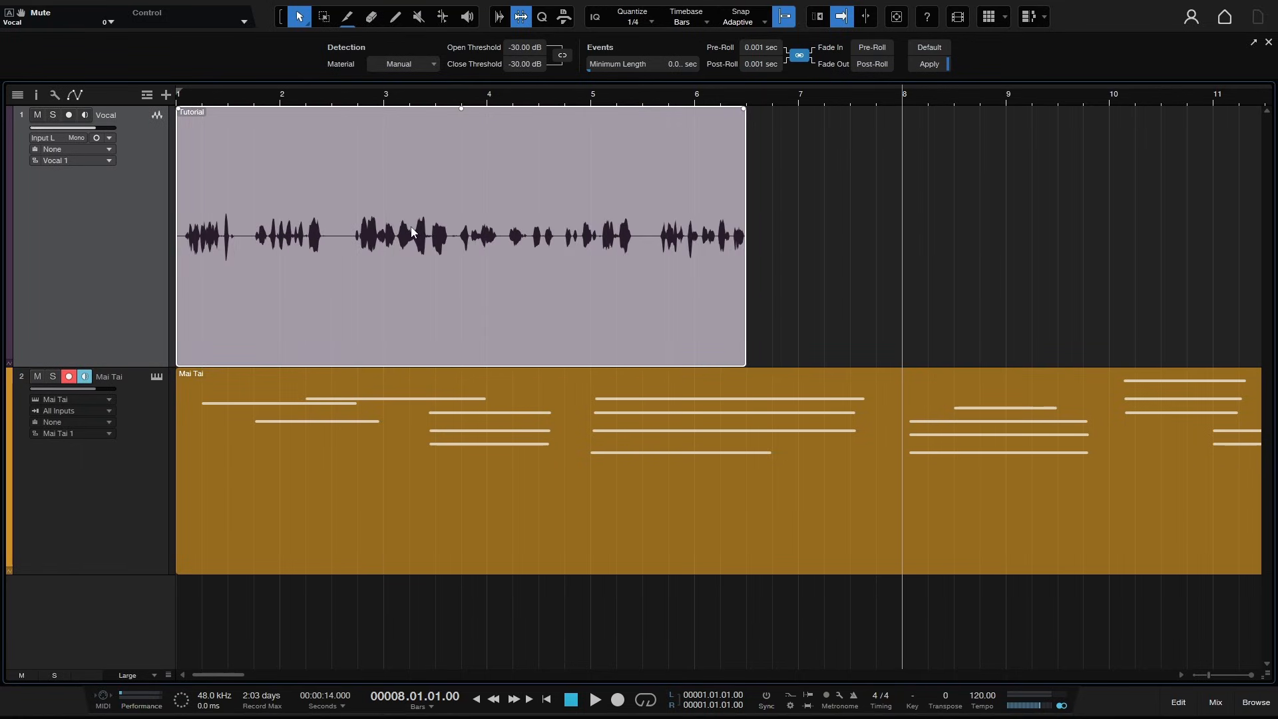
- Apply Strip Silence to the vocal event, then merge the resulting pieces back into one event
left_click(814, 298)
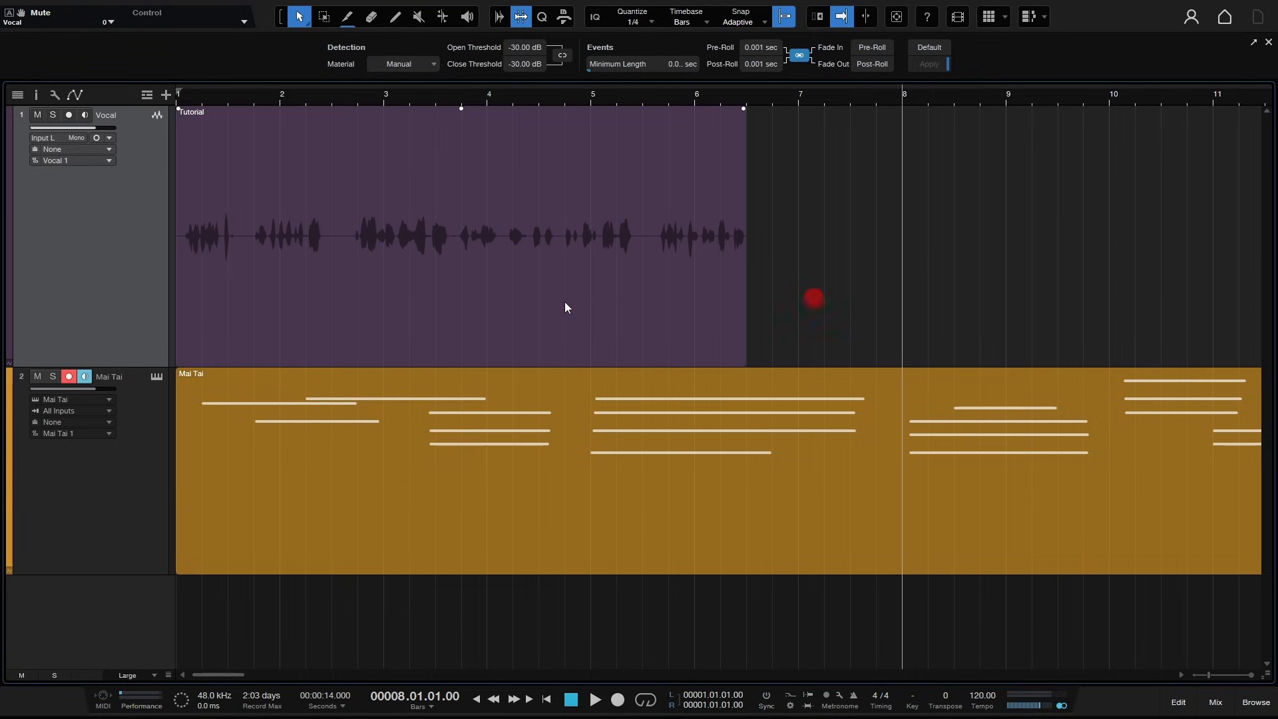
left_click(550, 299)
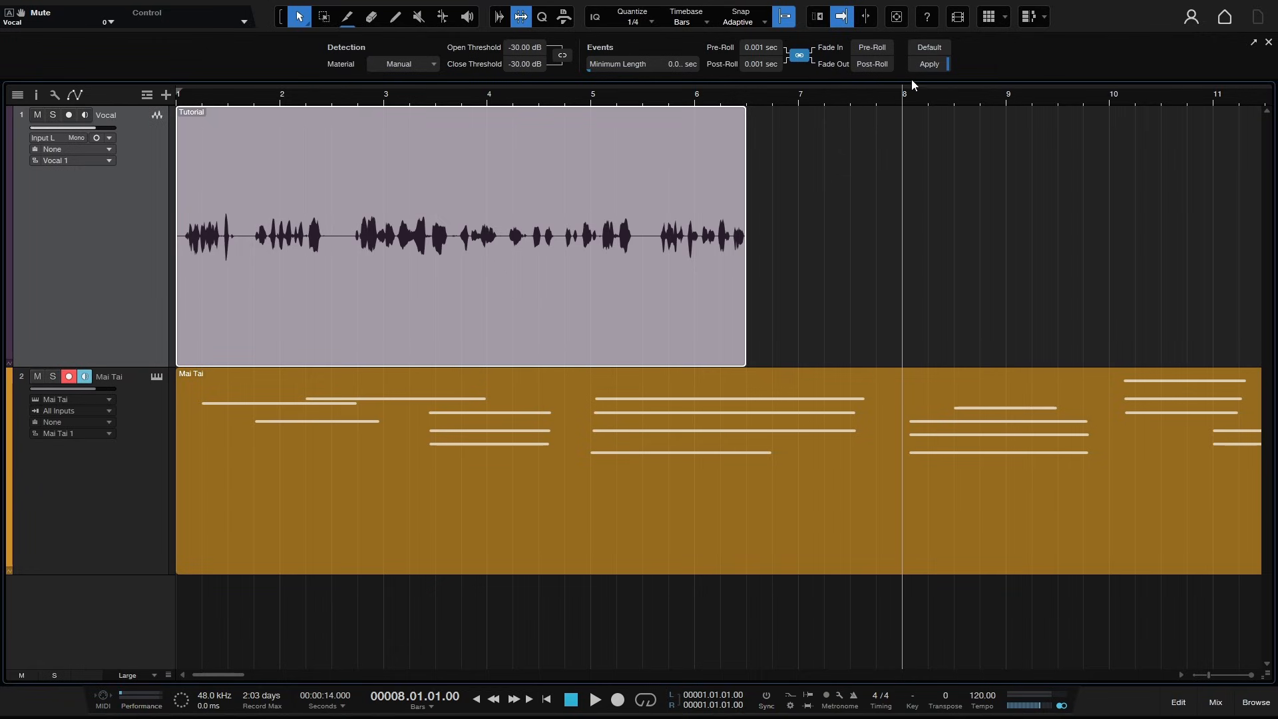
left_click(927, 64)
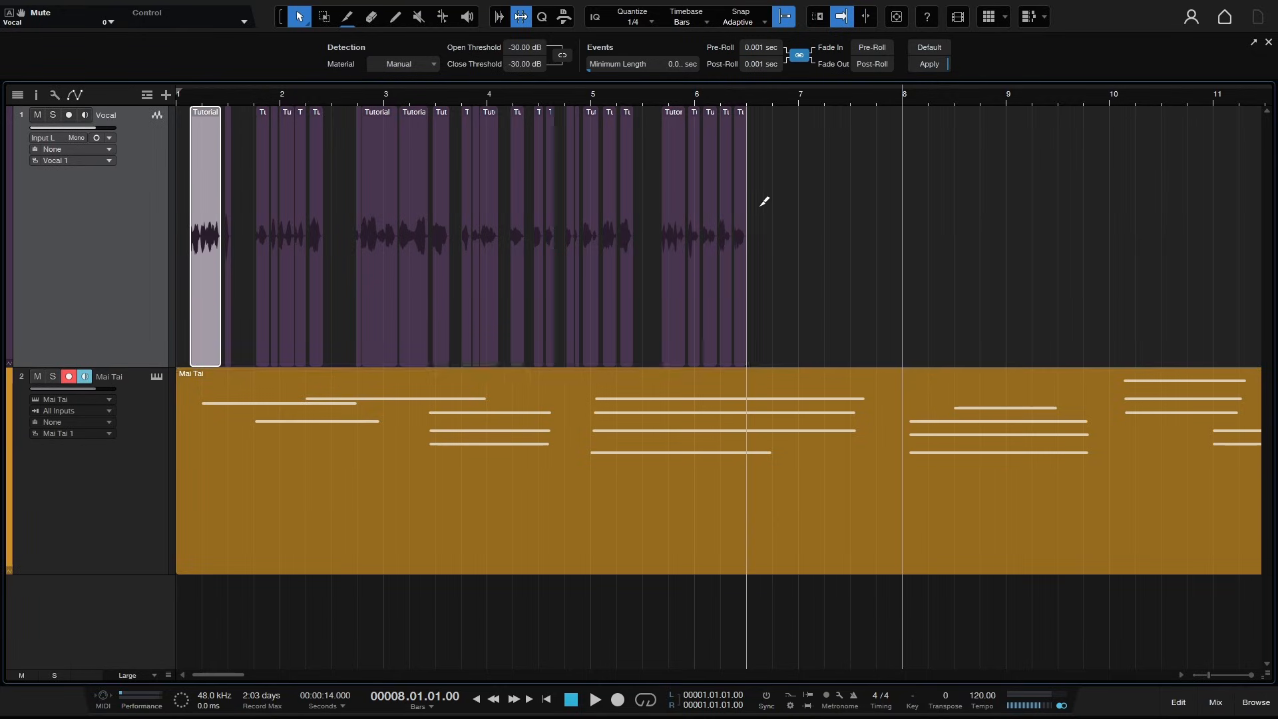
key("g")
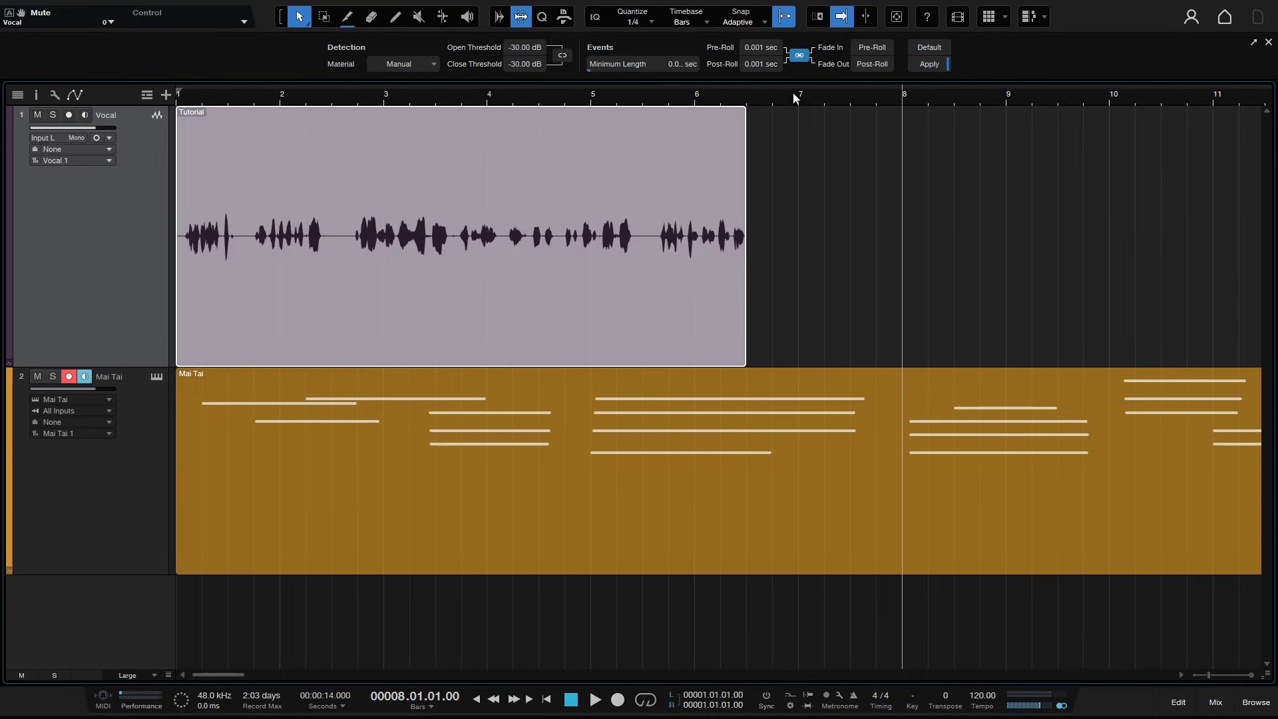
- Close the Strip Silence panel, open the Quantize panel, and choose a 1/8 quantize value
left_click(522, 22)
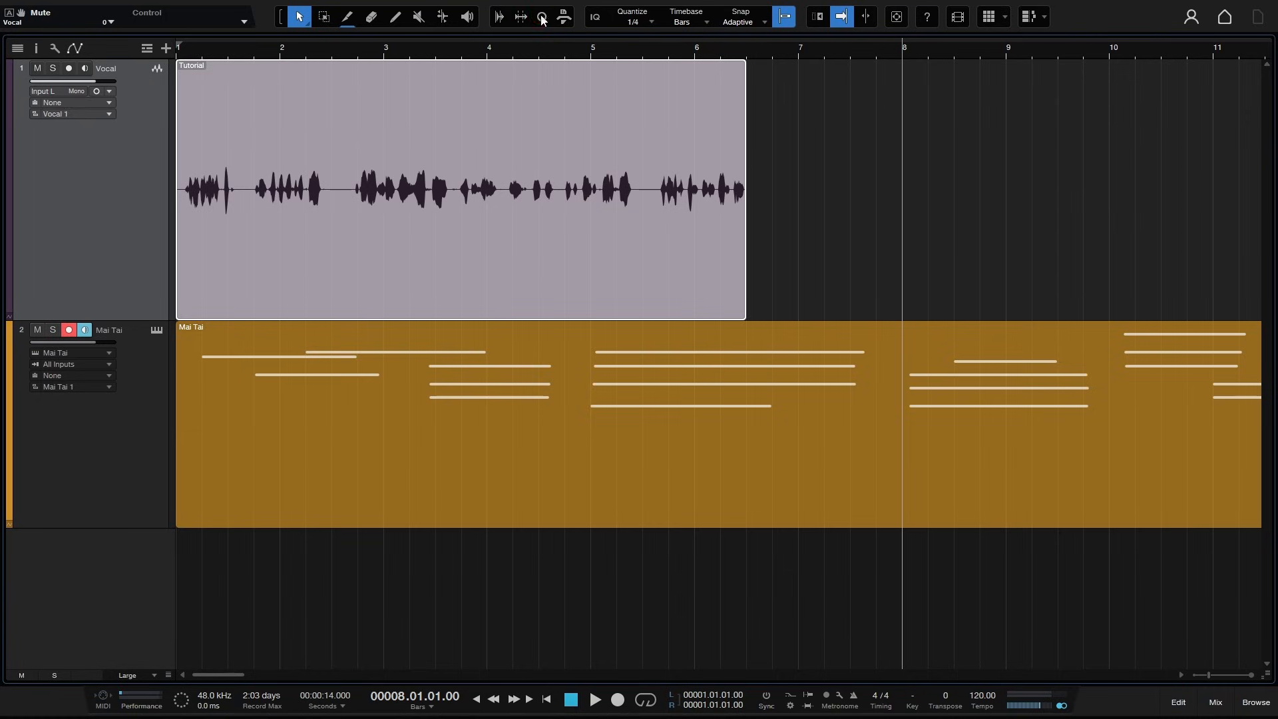
left_click(543, 18)
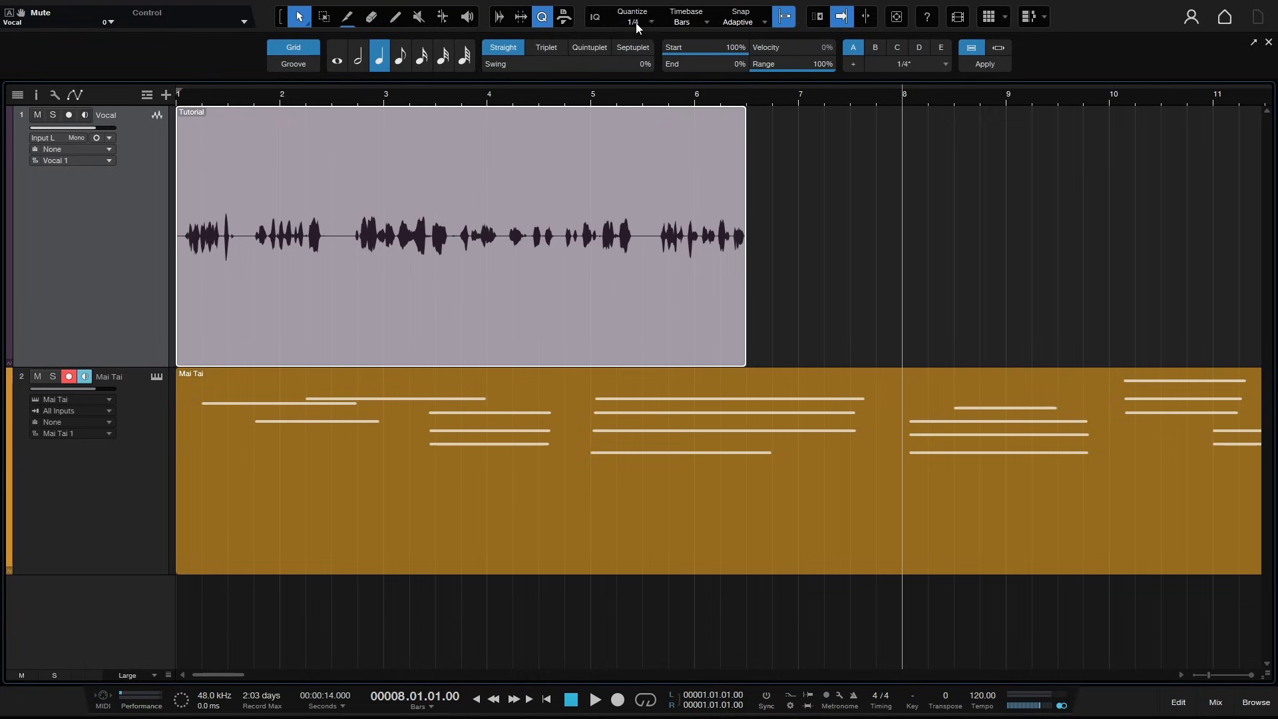
left_click(402, 59)
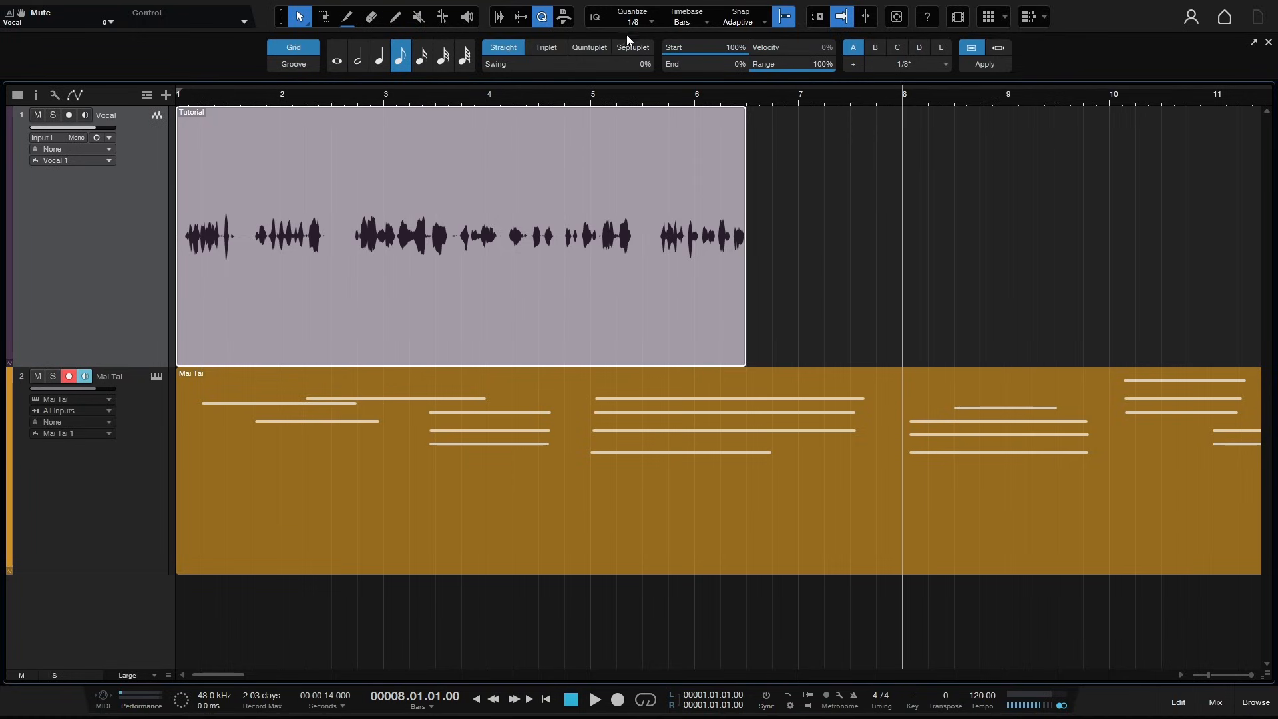
- Set the quantize value to 1/16, preview Groove mode, switch back to Grid, and close the Quantize panel
left_click(652, 22)
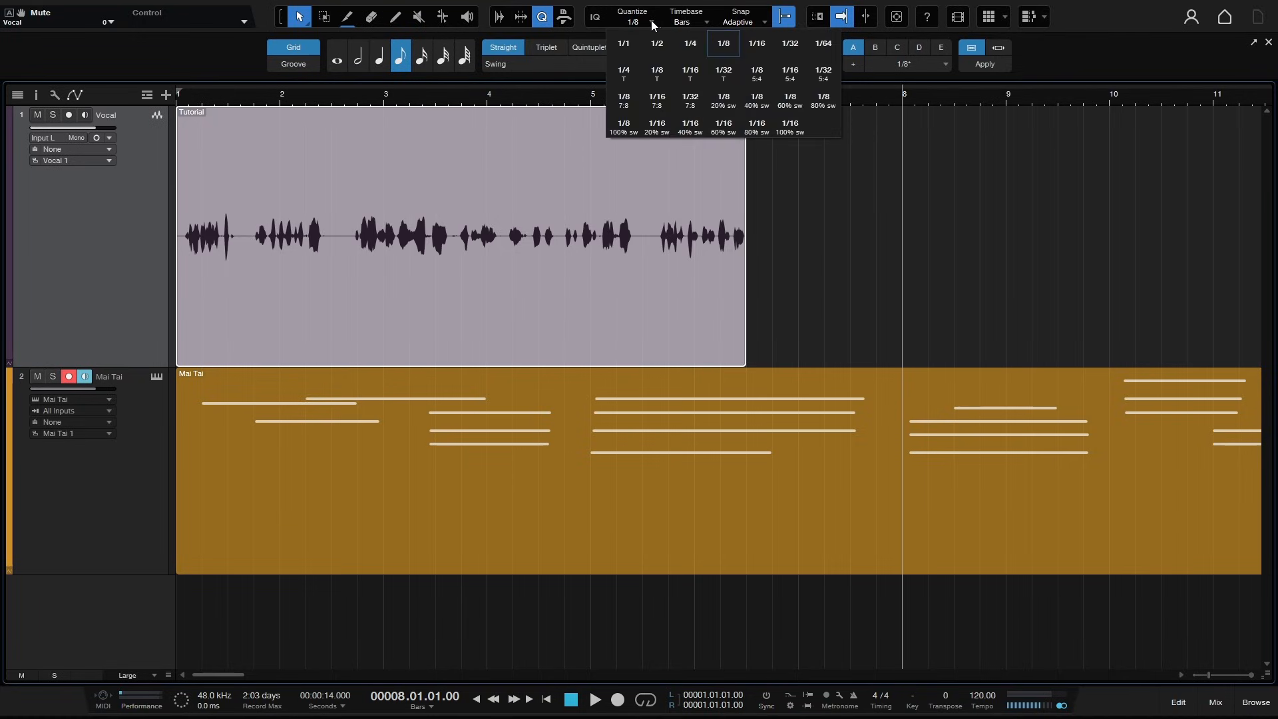
left_click(757, 45)
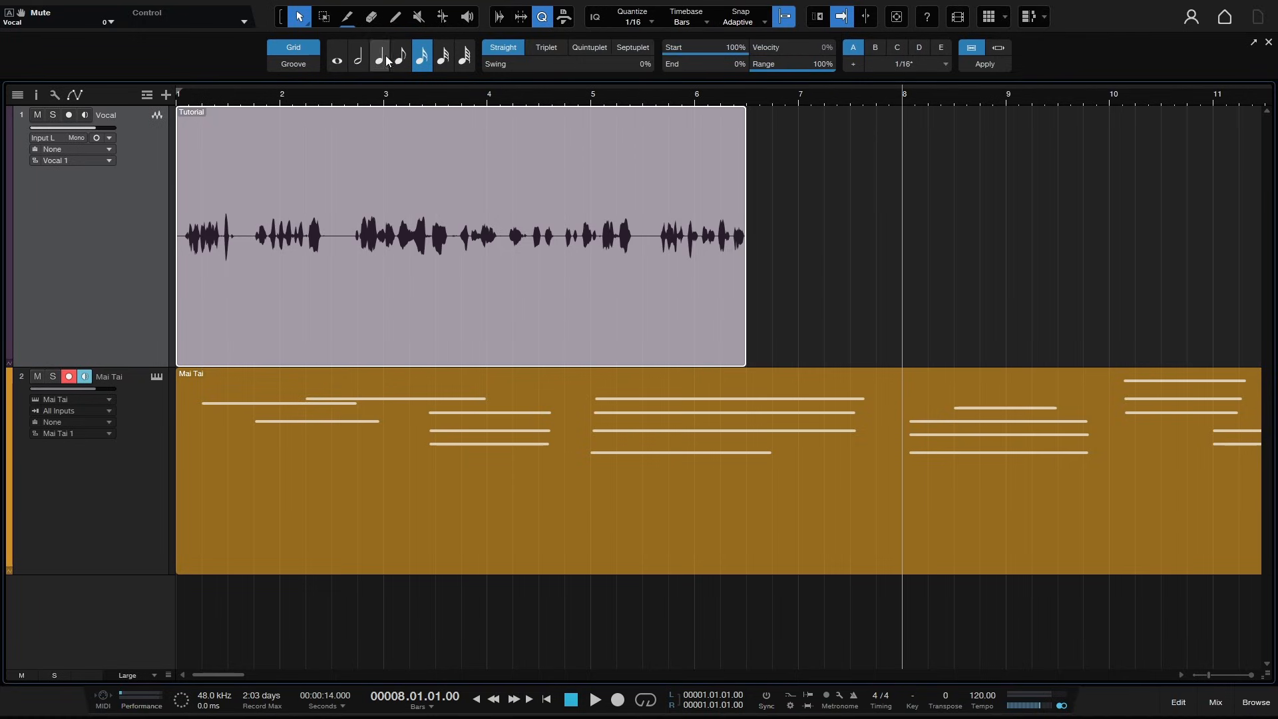
left_click(275, 66)
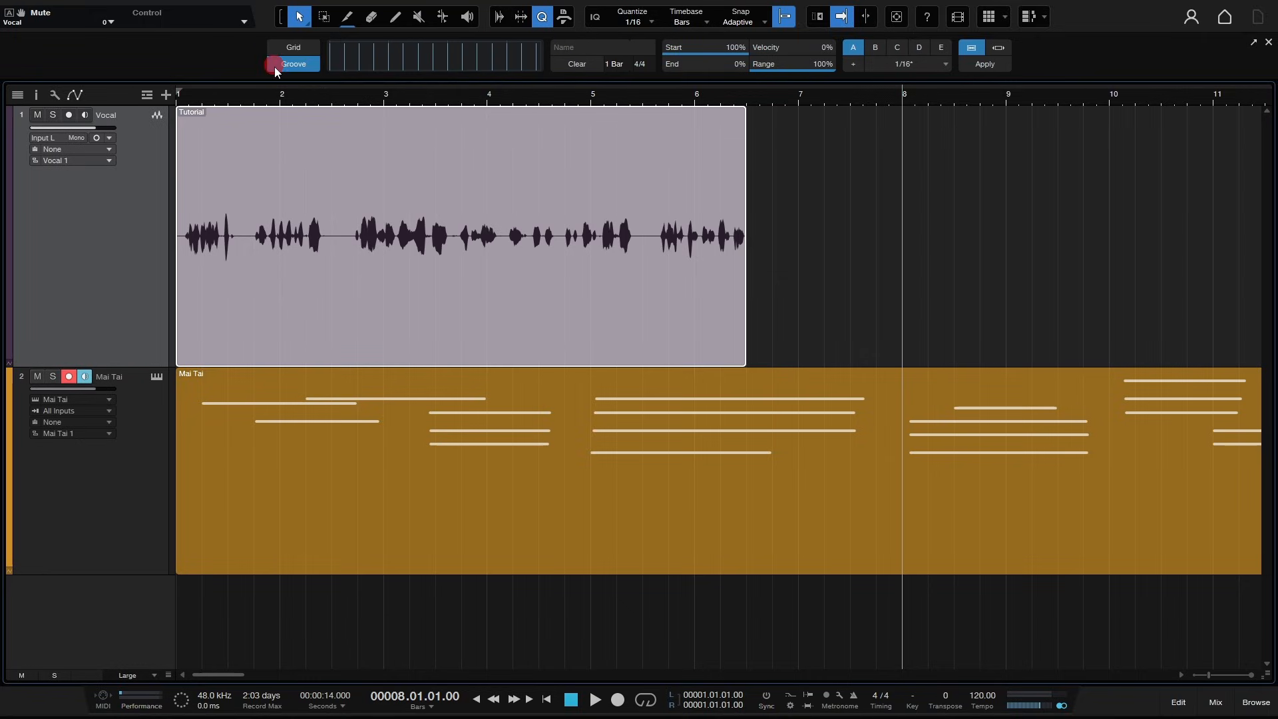
left_click(288, 50)
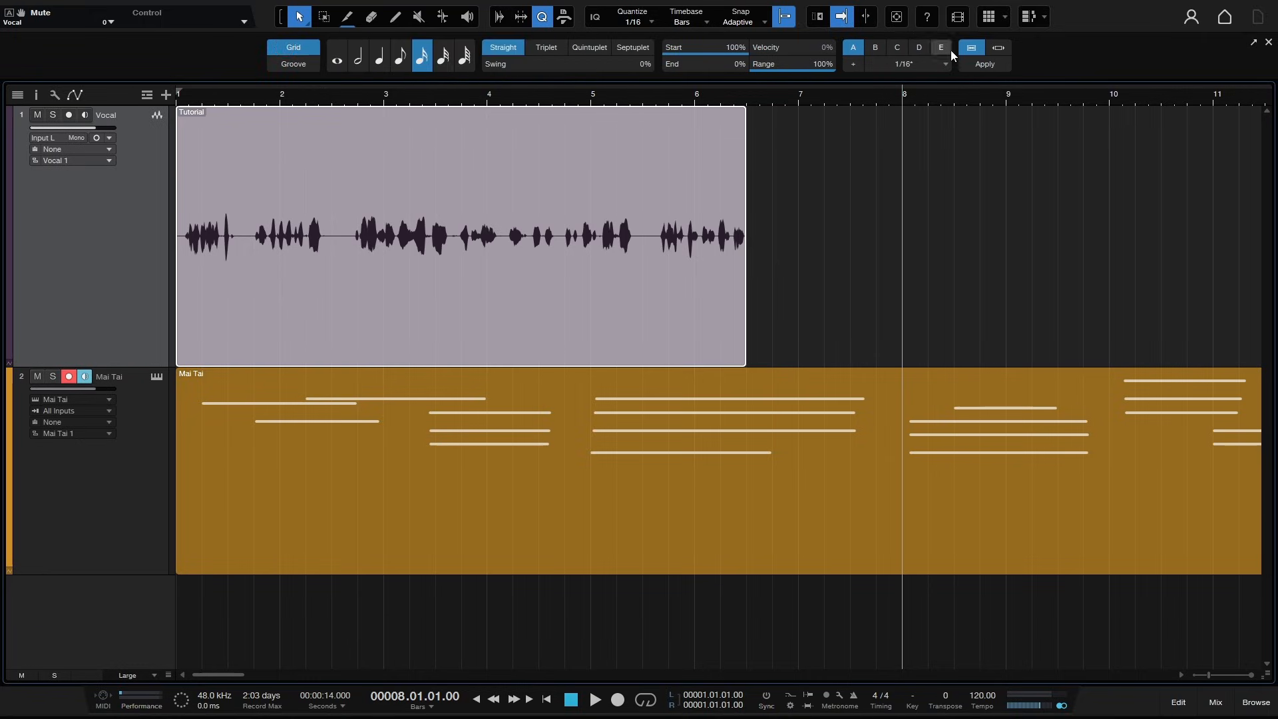
left_click(542, 20)
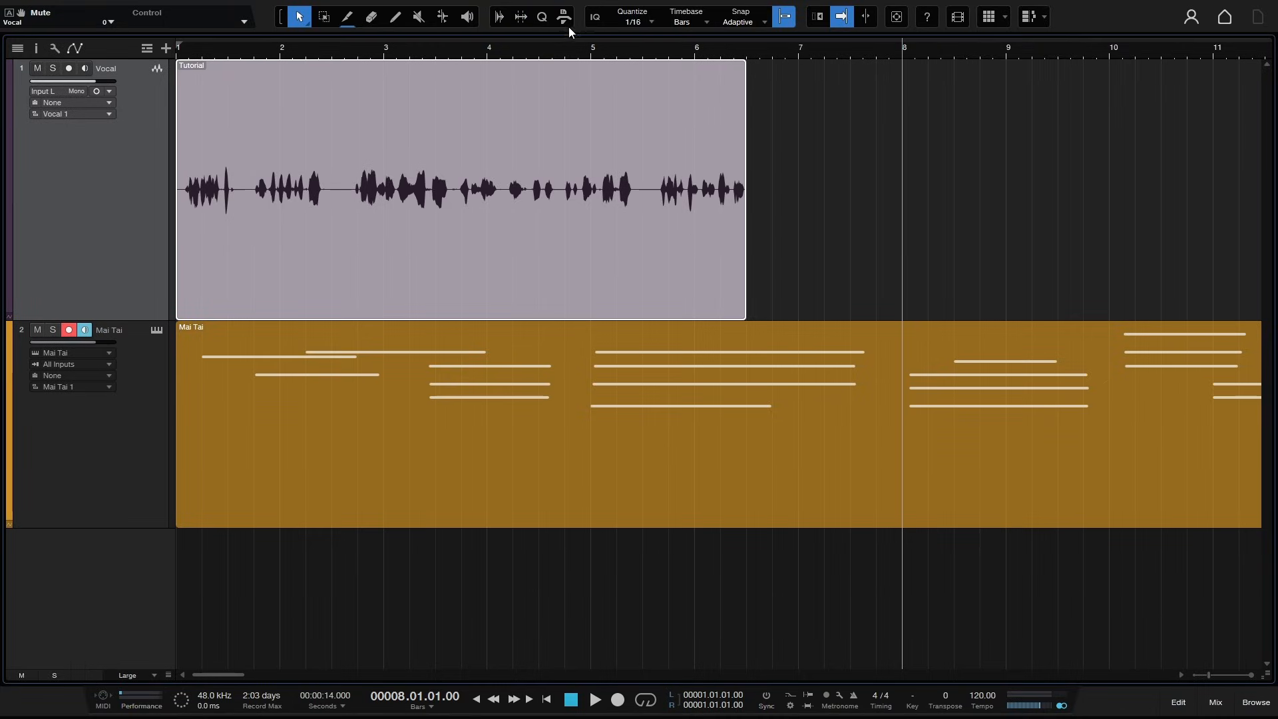
- Open the Macros panel and browse its Audio Editing, Music Editing, Music Creation and Global pages before closing it
left_click(565, 18)
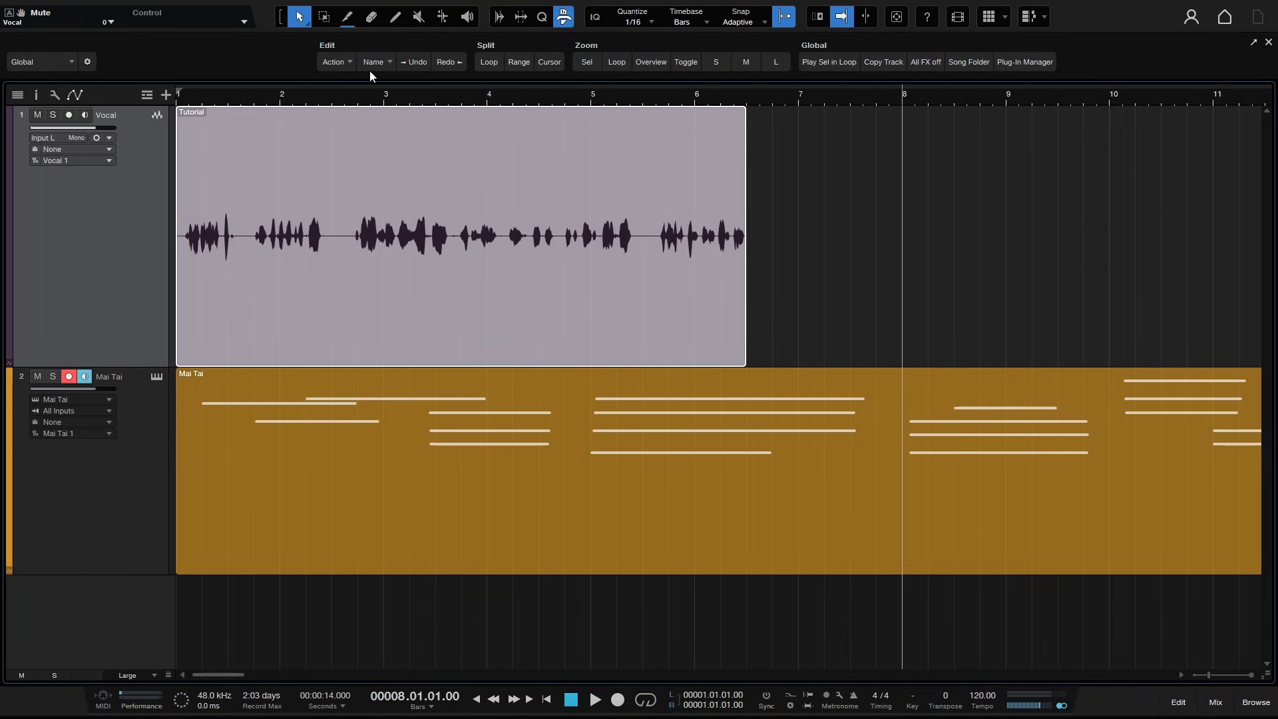
left_click(71, 62)
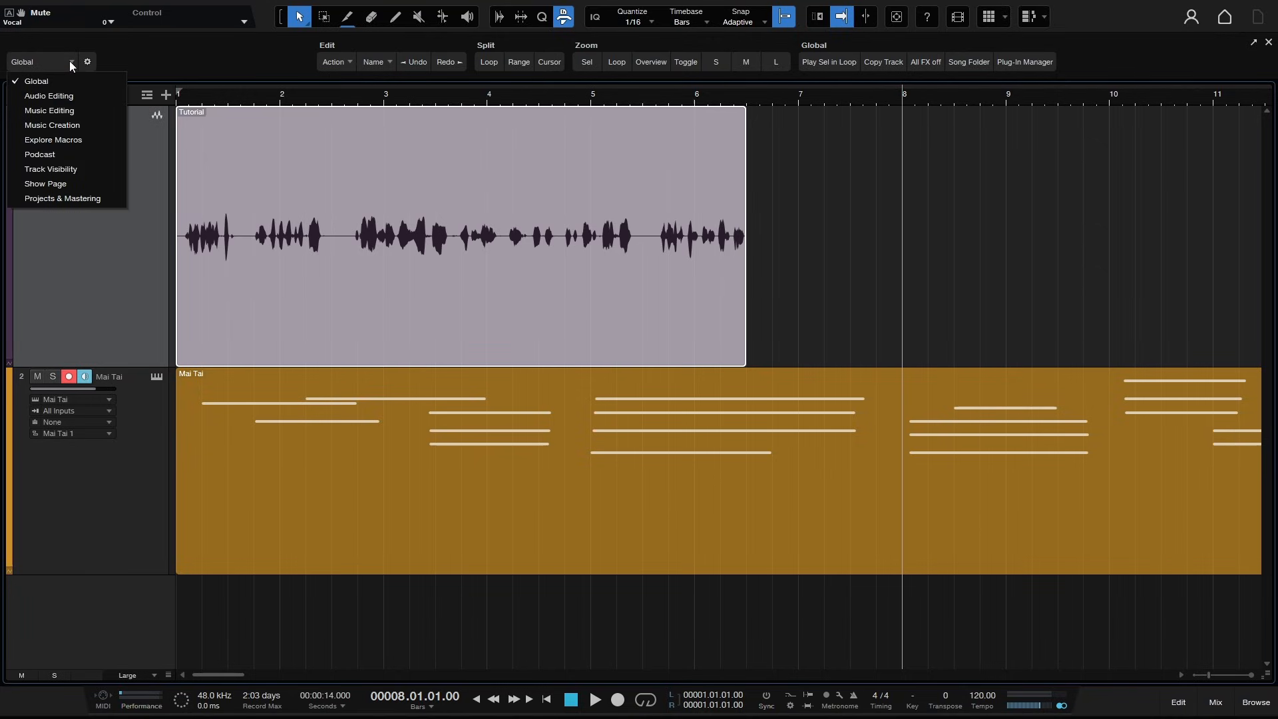
left_click(47, 93)
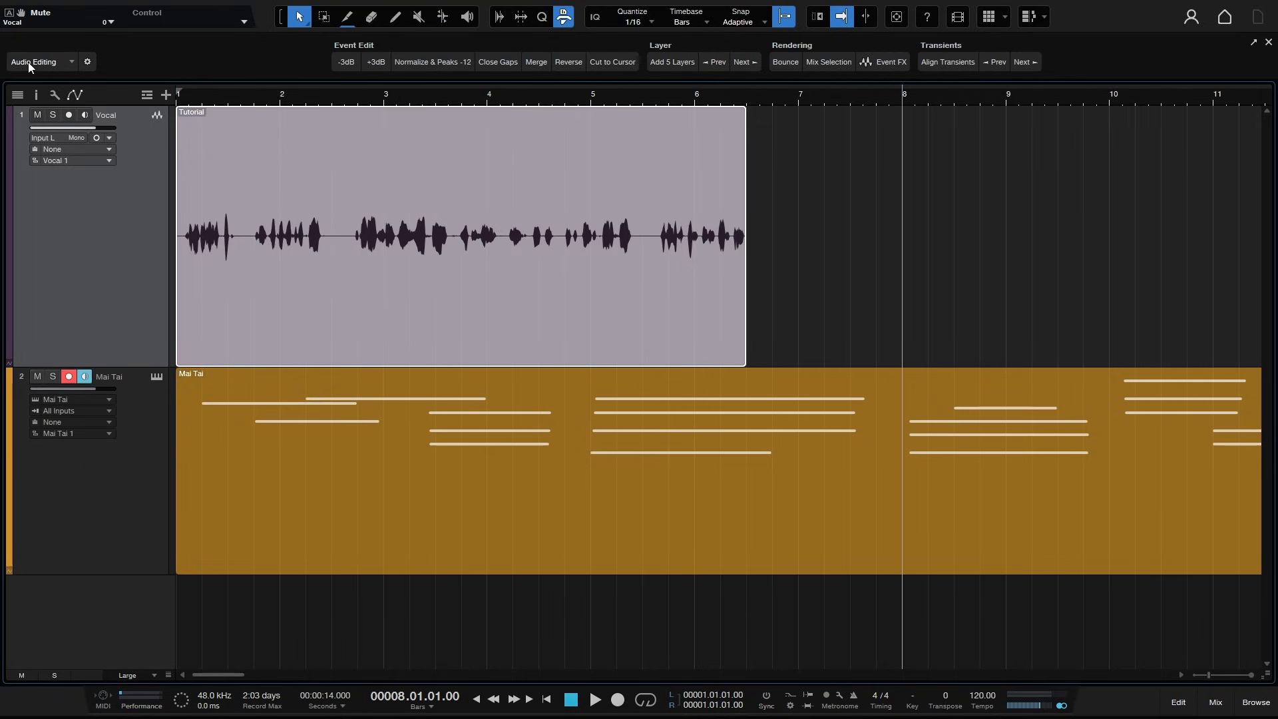
left_click(72, 61)
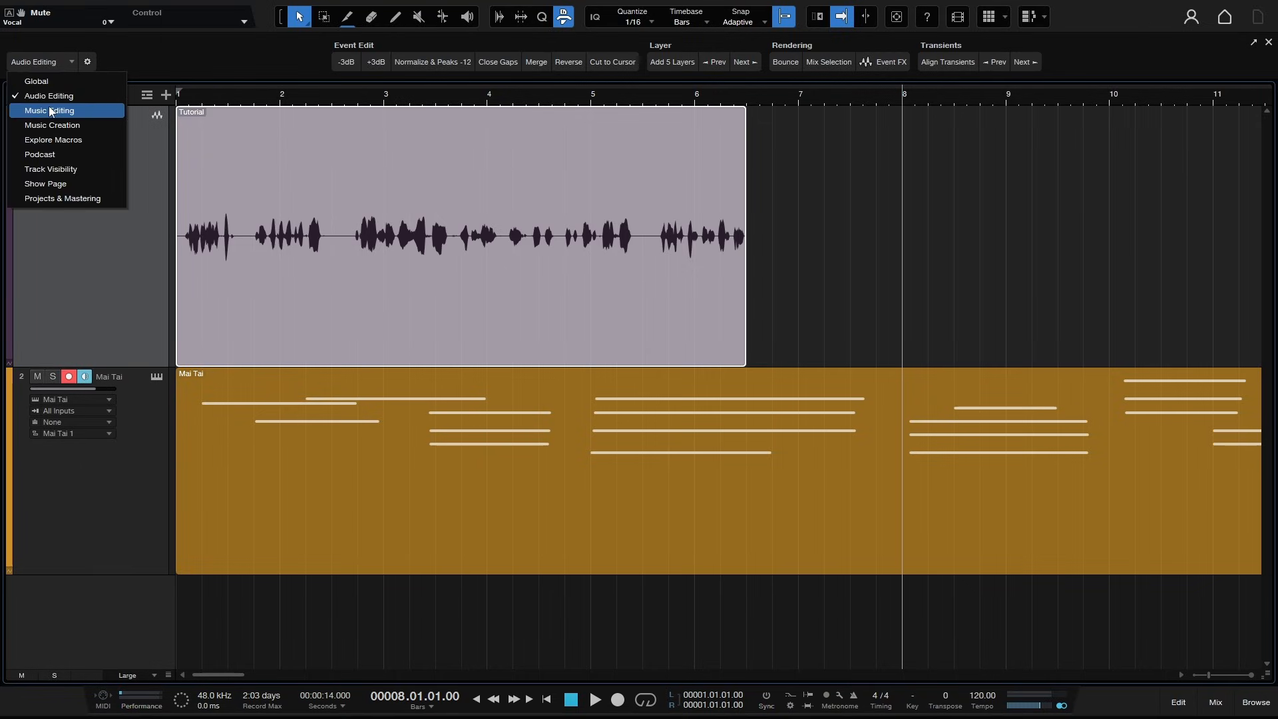
left_click(49, 111)
left_click(69, 61)
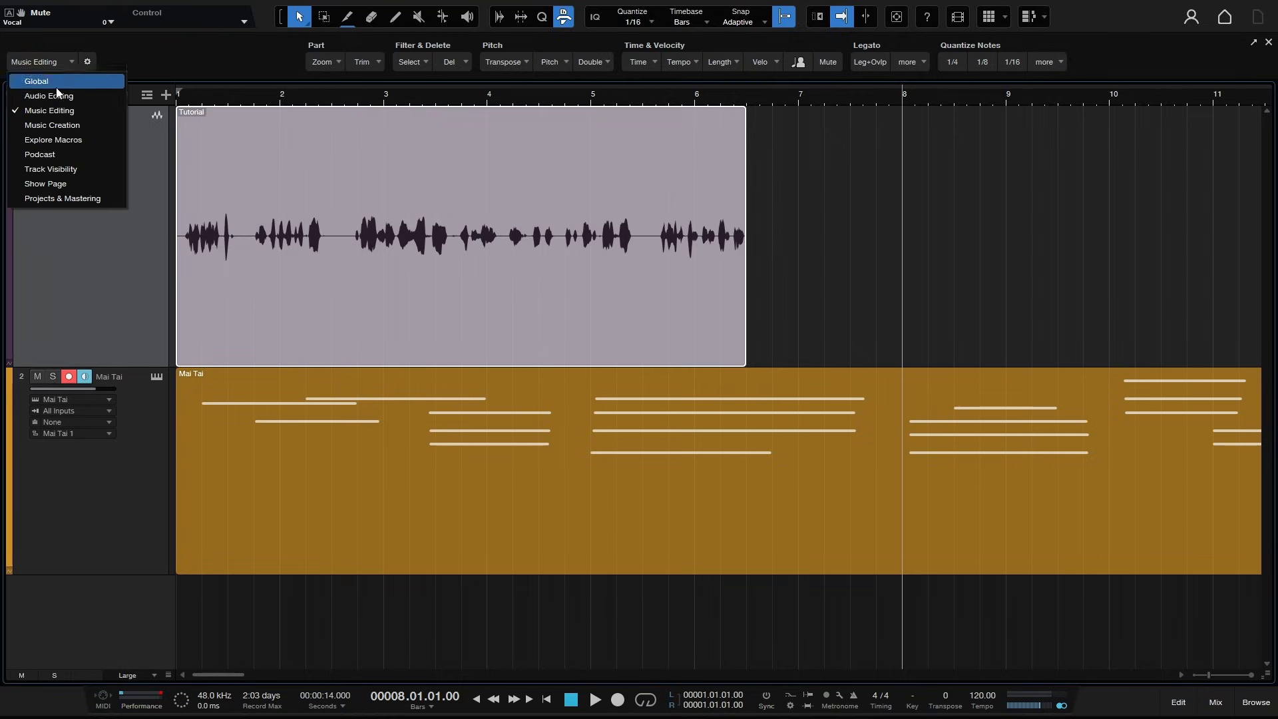
left_click(54, 131)
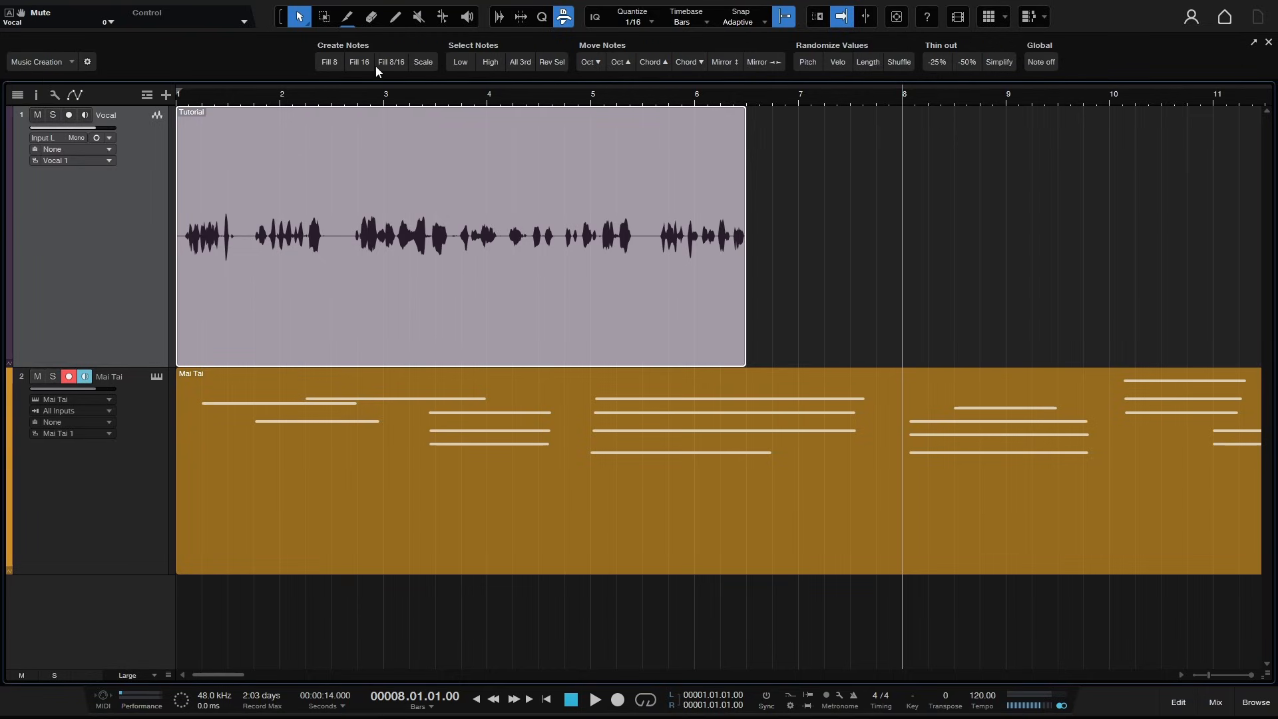
left_click(69, 61)
left_click(41, 82)
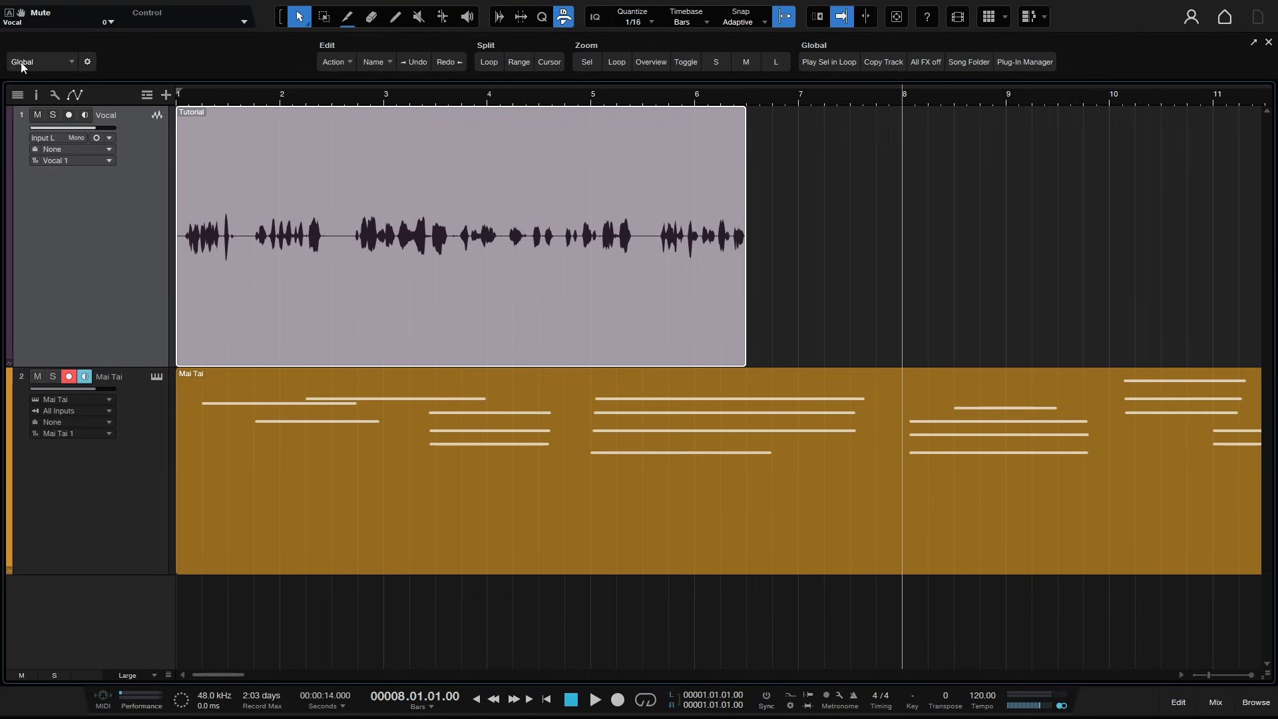
left_click(563, 17)
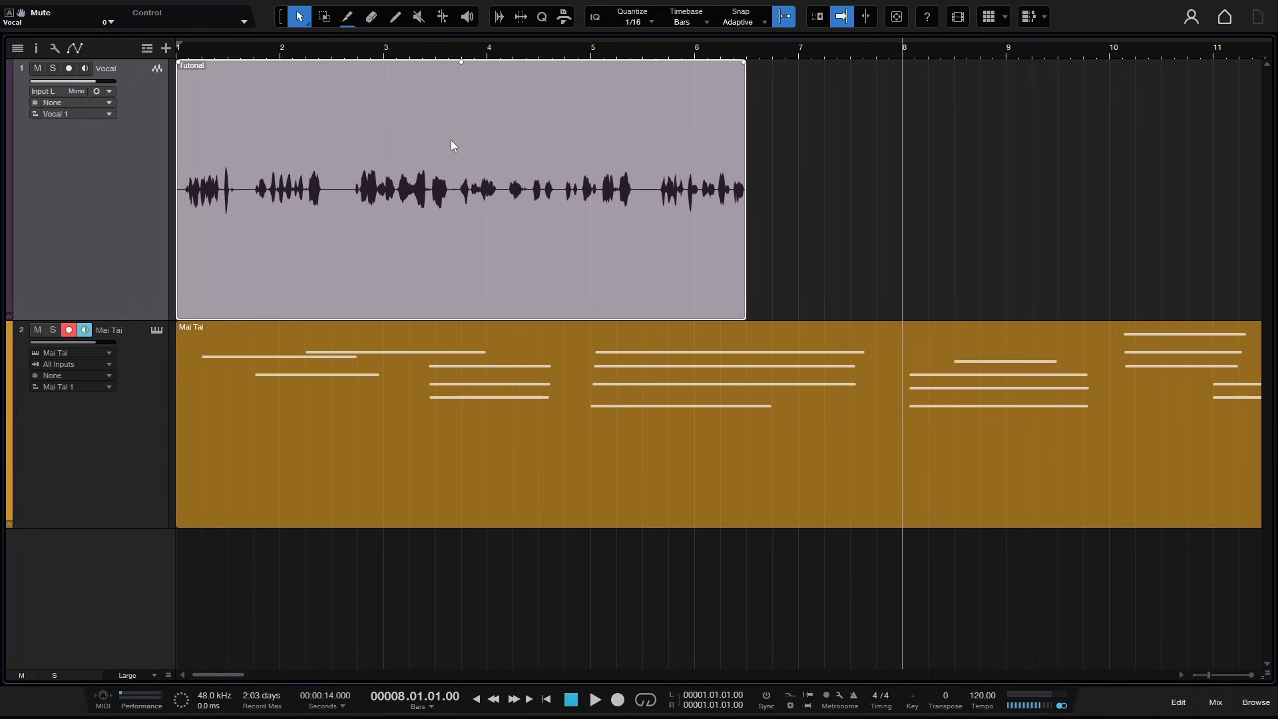
- Split the vocal event at about bars 4.2, 4.9 and 5.8, then select individual pieces
key("ctrl")
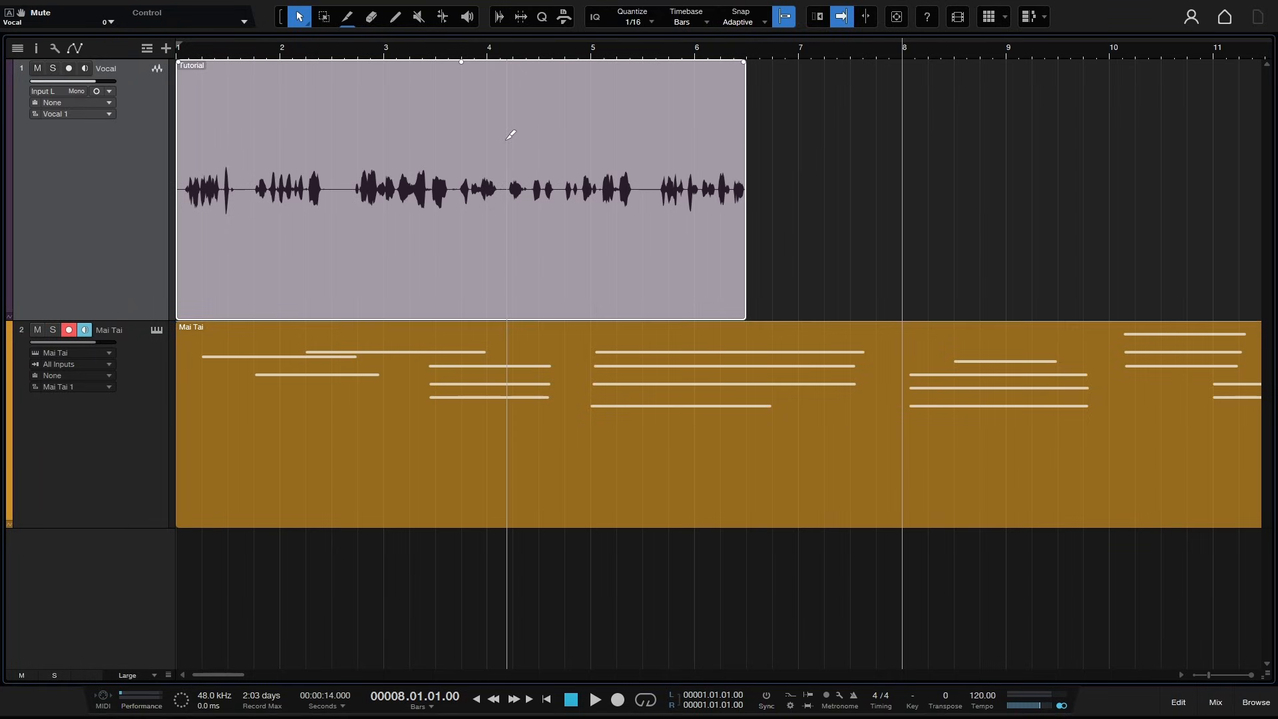
left_click(506, 135, "alt")
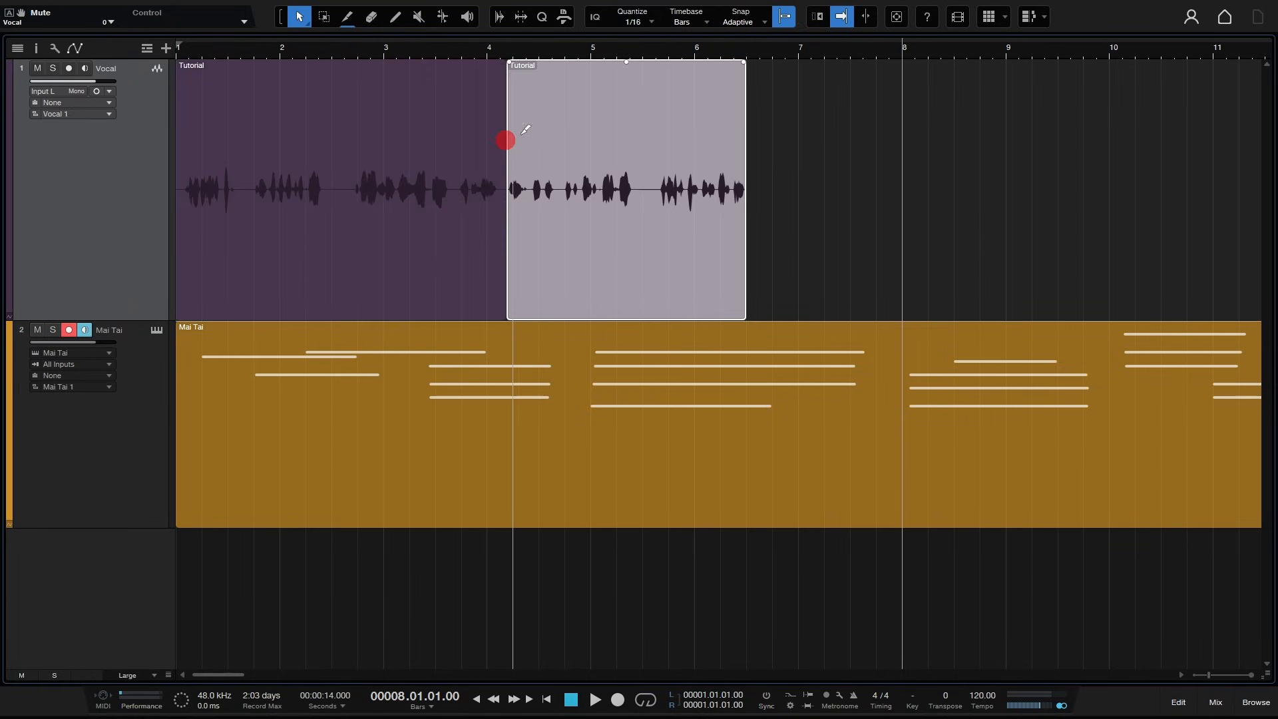
left_click(578, 131, "alt")
left_click(674, 128, "alt")
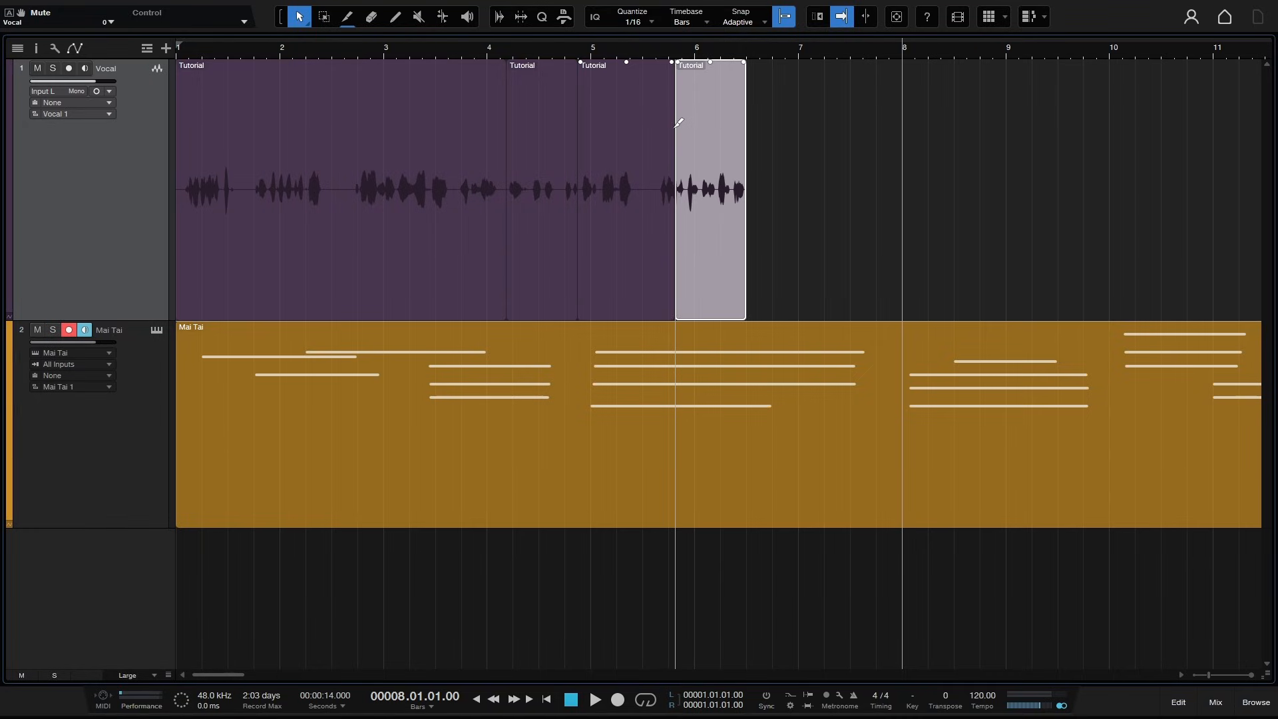
left_click(622, 121)
left_click(537, 151)
left_click(448, 155)
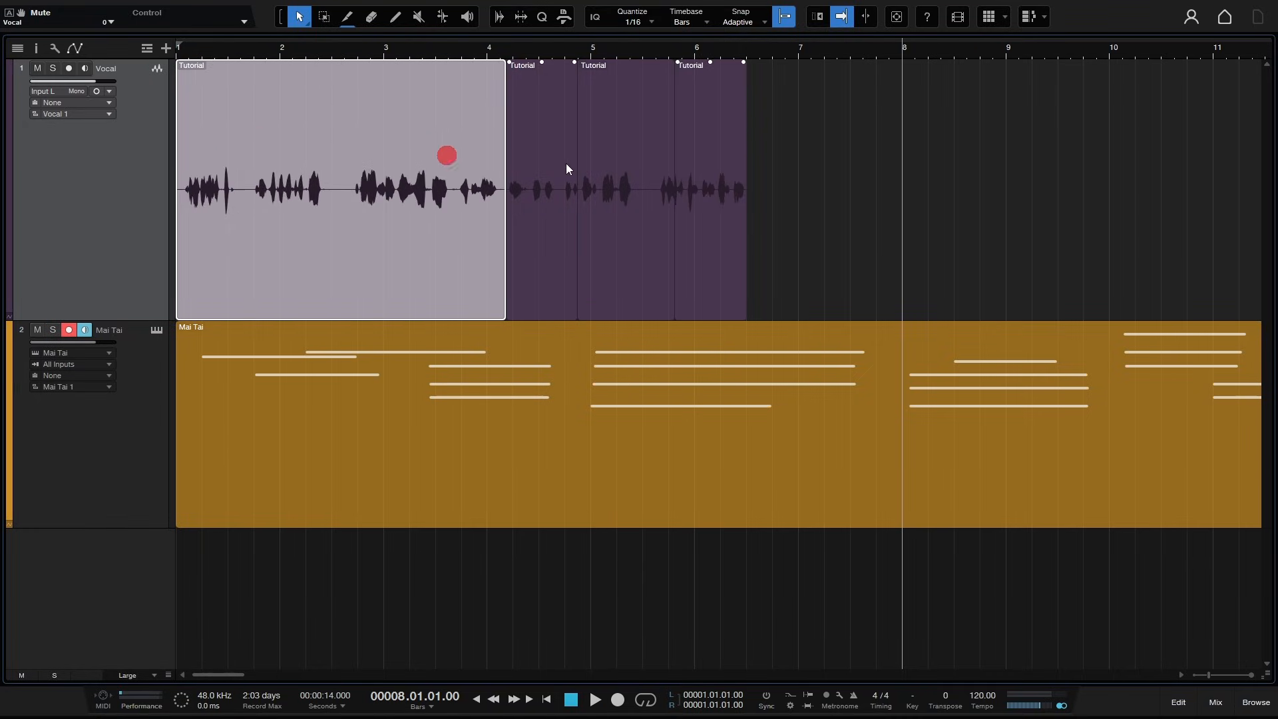
left_click(535, 175)
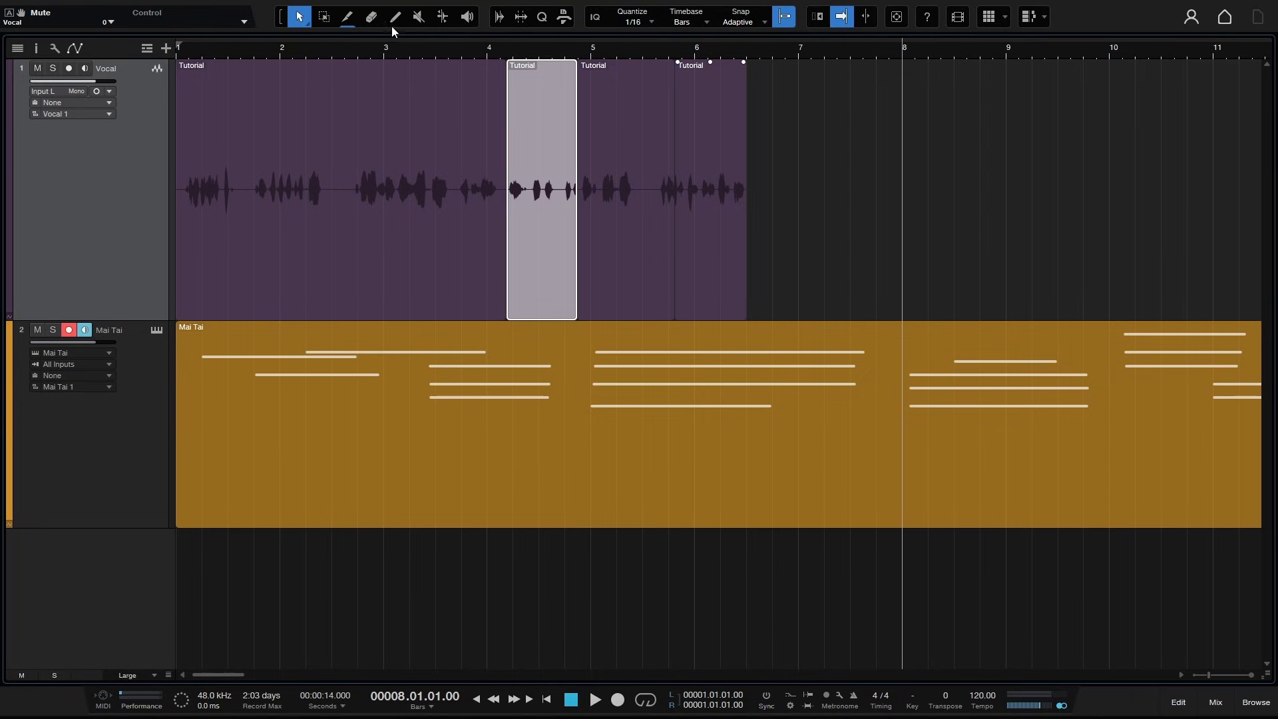
- Set the alternative tool to Eraser, then Mute, Bend and Listen, and audition the vocal near bar 2
left_click(306, 26)
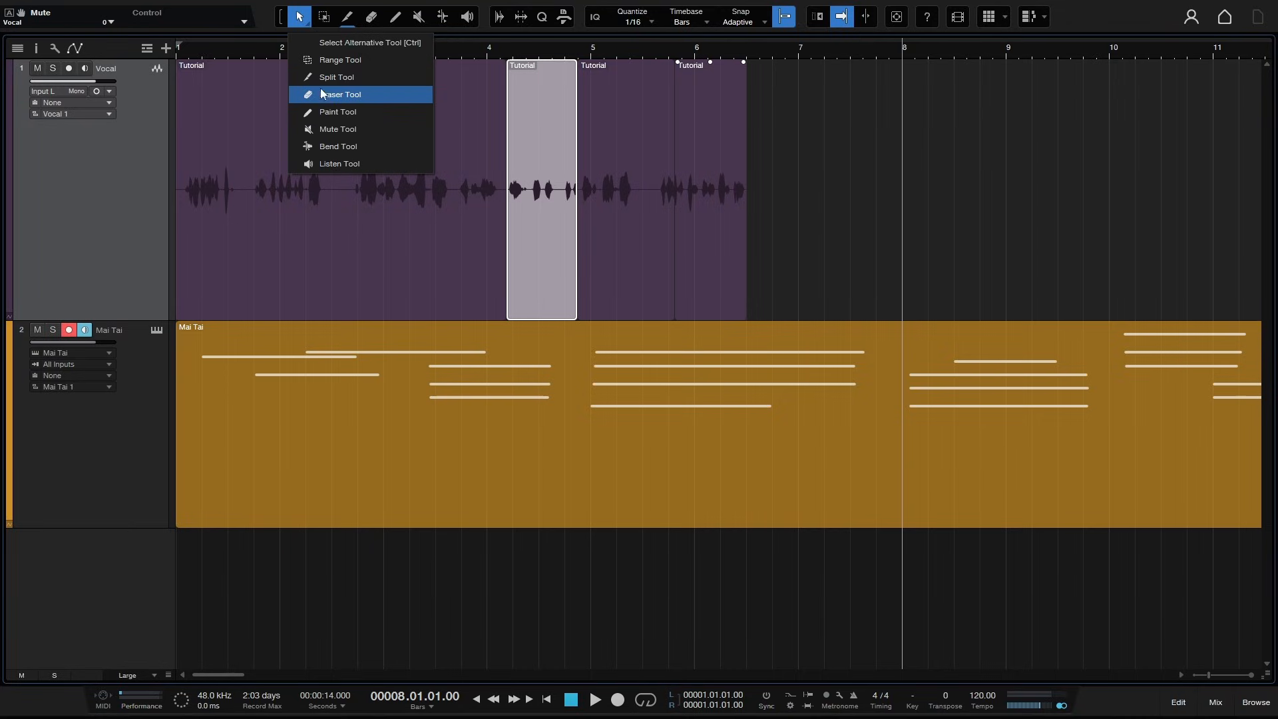
left_click(341, 99)
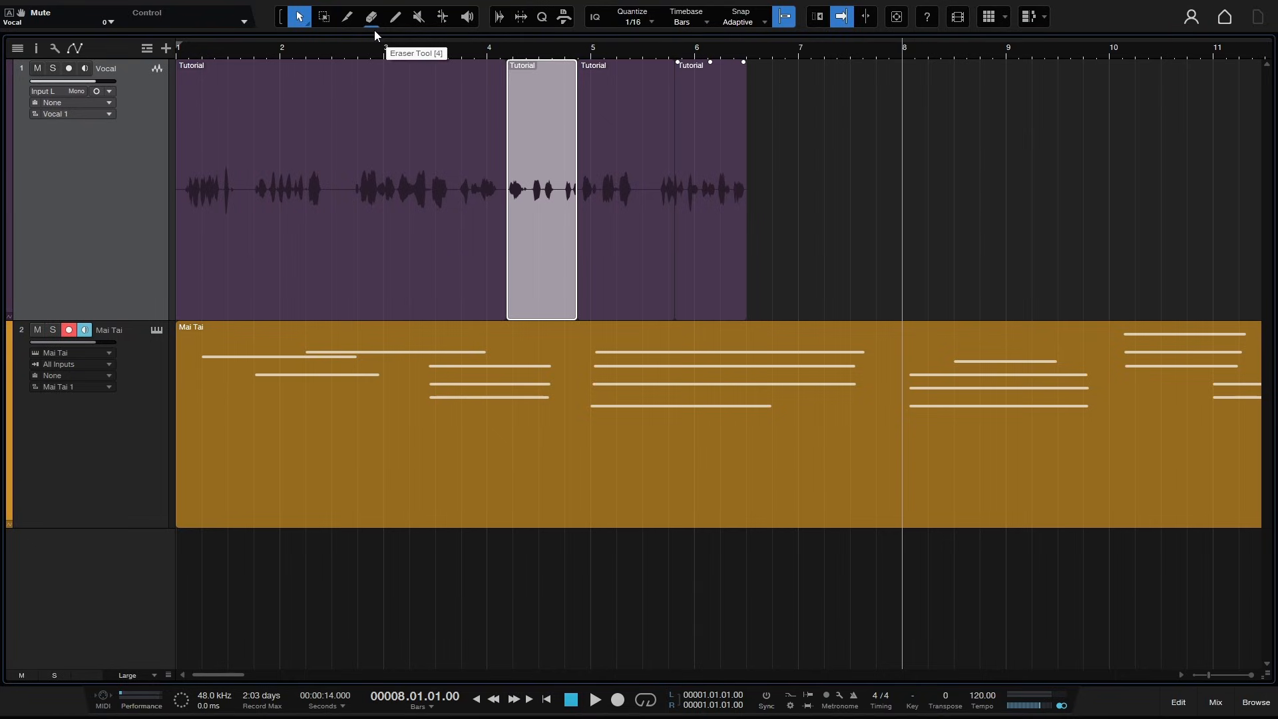
key("ctrl+6")
key("ctrl+7")
key("ctrl+8")
key("ctrl")
left_click_drag(330, 117, 329, 115)
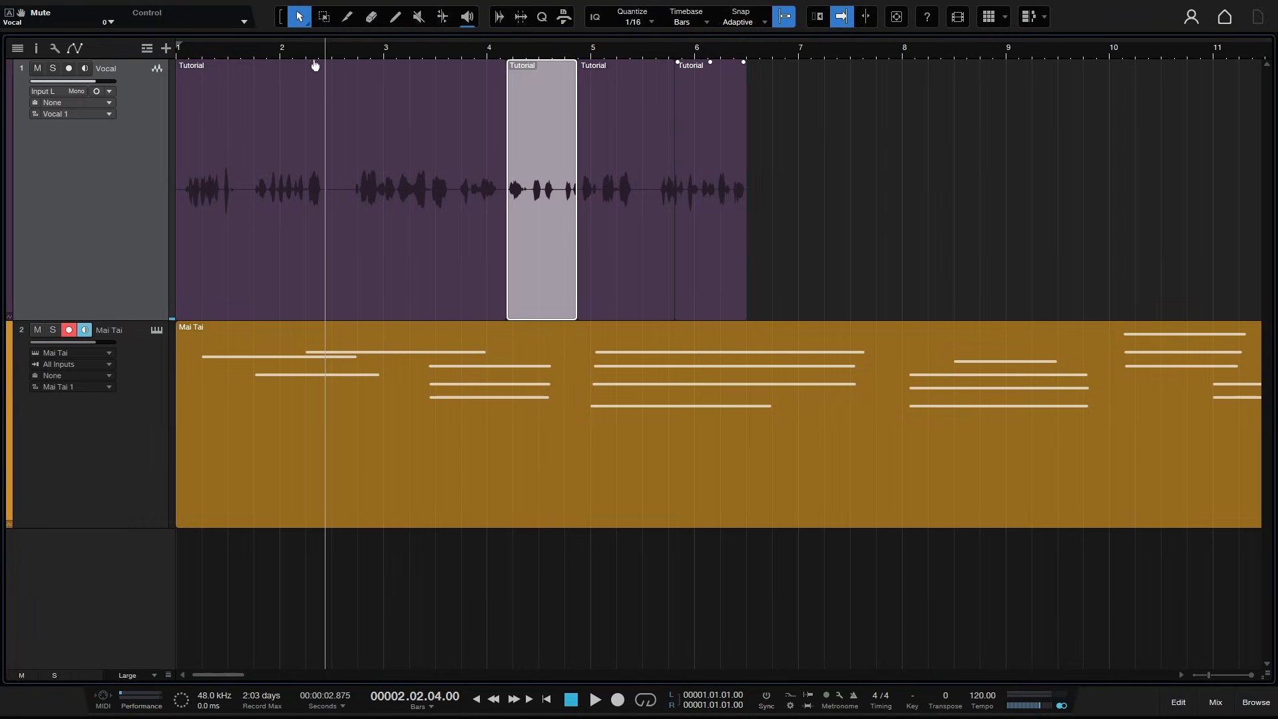
- Set the alternative tool back to Split and clear the event selection
left_click(347, 16, "ctrl")
left_click(800, 198)
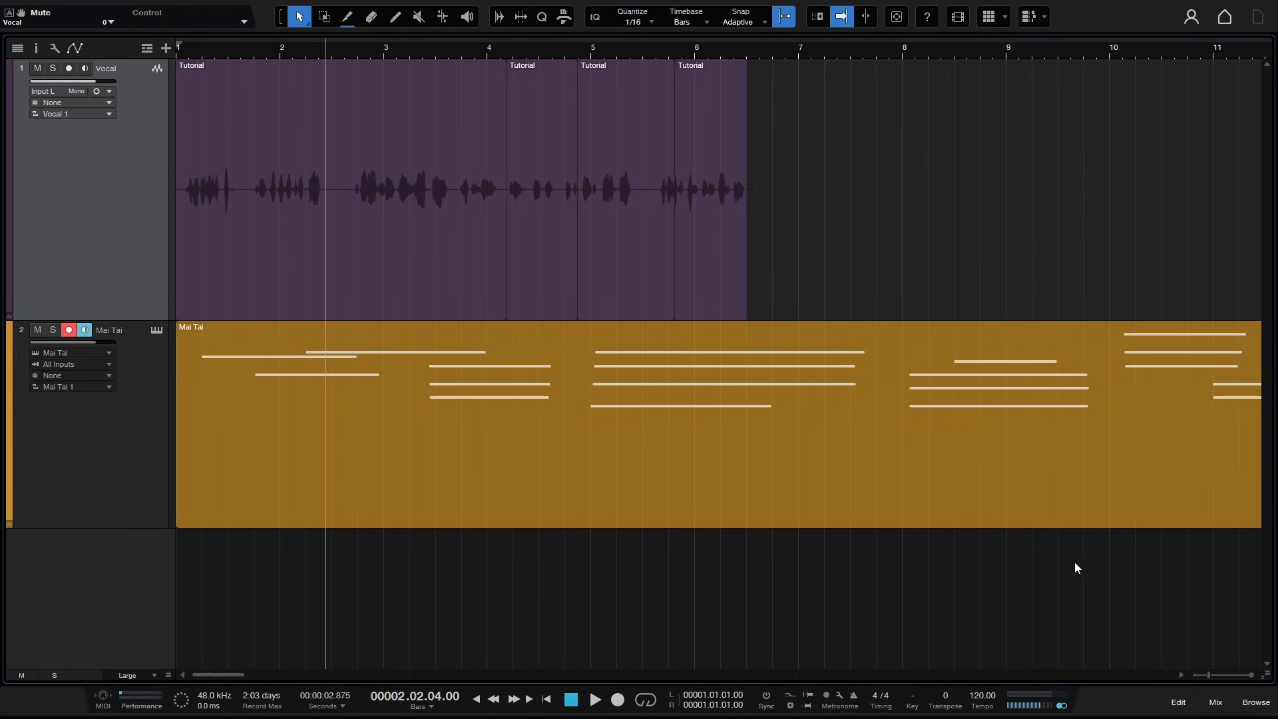
- Open the mixing console and enlarge its pane
left_click(1216, 702)
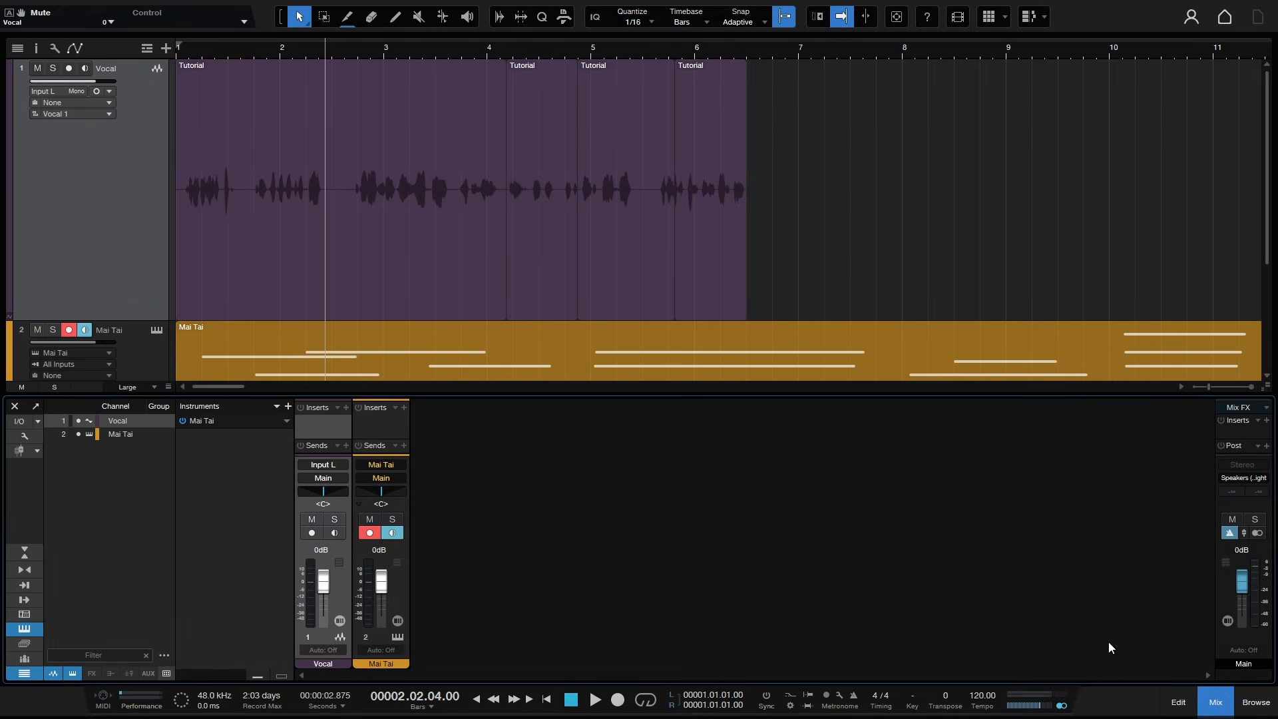
left_click_drag(726, 396, 727, 352)
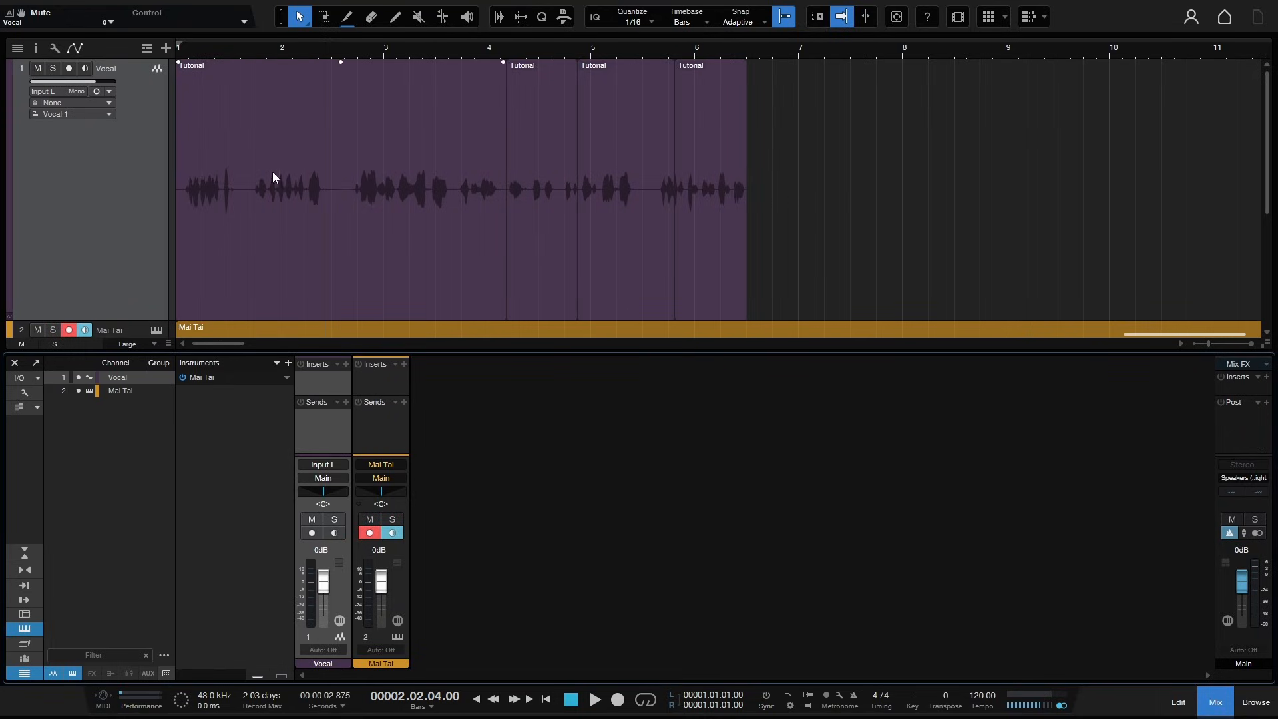
- Zoom the tracks to fit at Medium track height and enlarge the console pane further
scroll(276, 179, "down", 3)
scroll(275, 179, "up", 3)
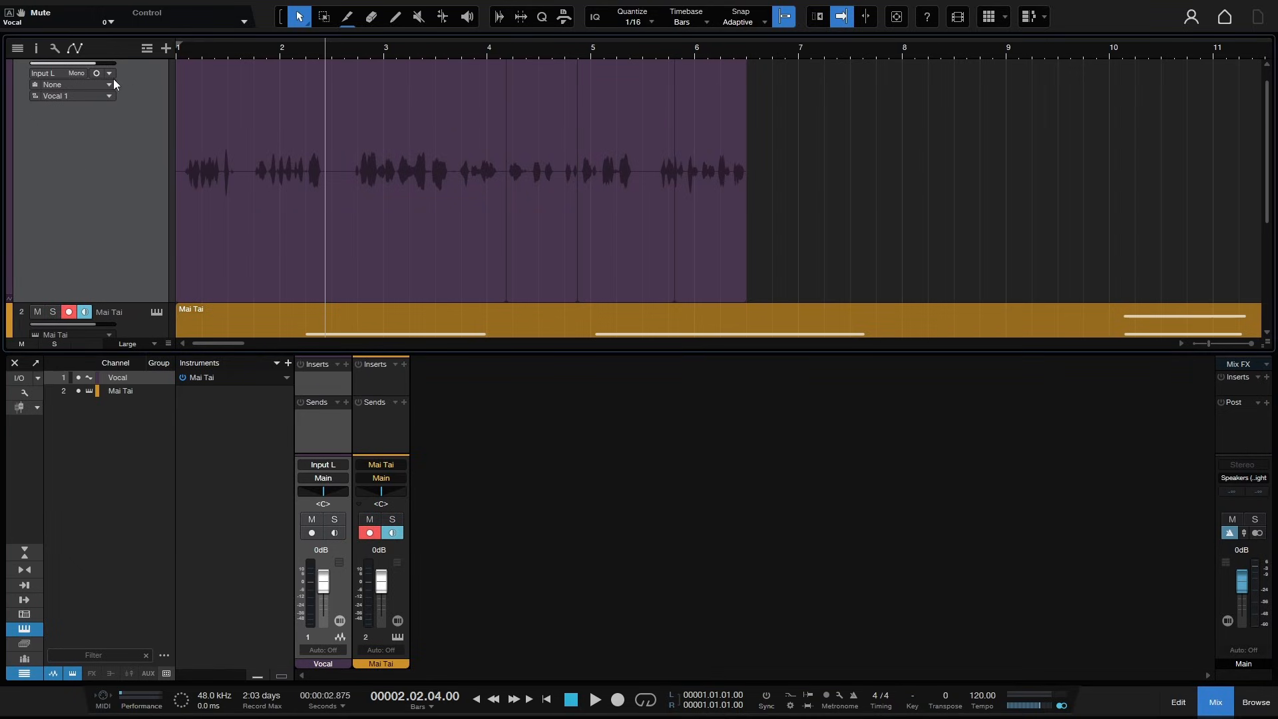
key("alt+z")
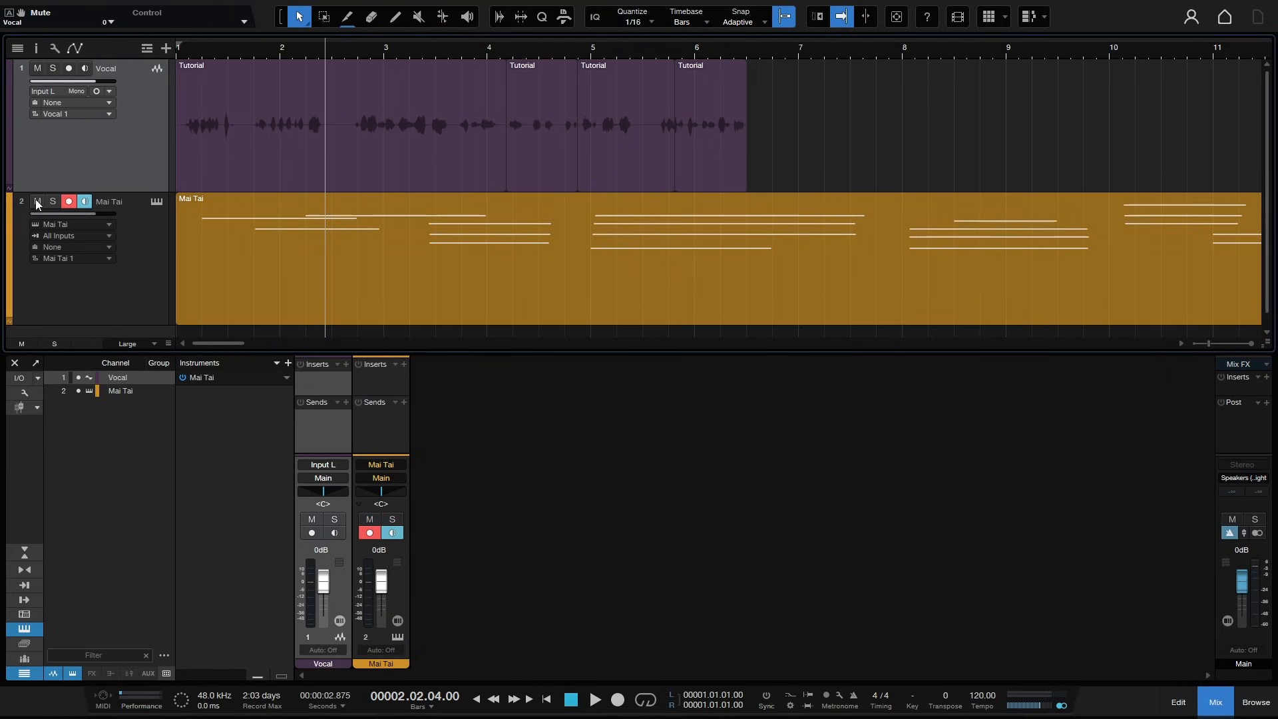
key("shift+w")
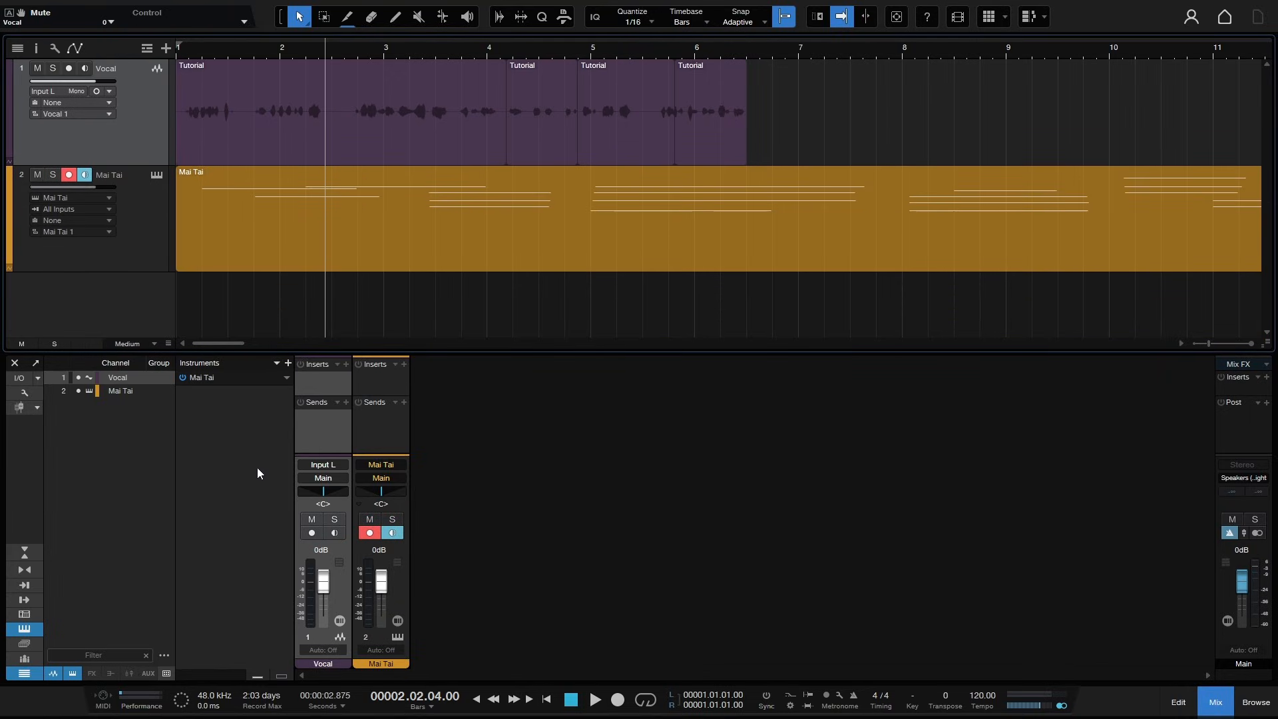
left_click(613, 523)
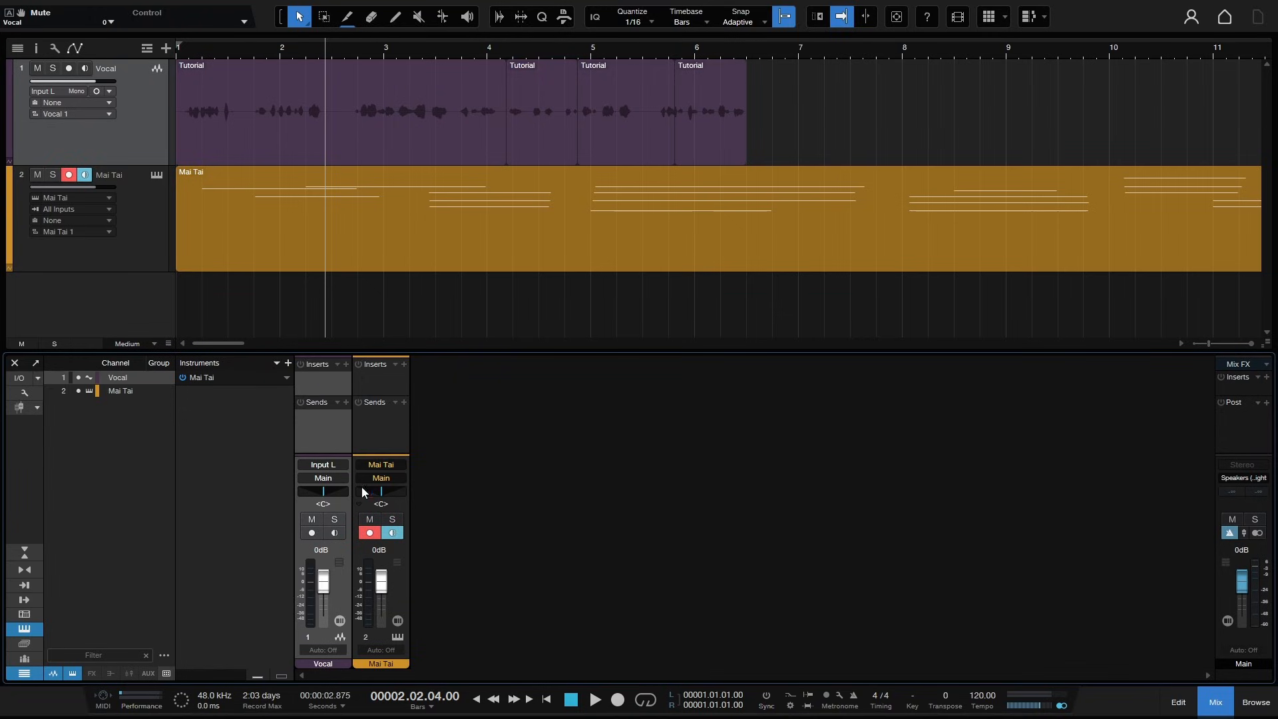
left_click_drag(611, 351, 614, 310)
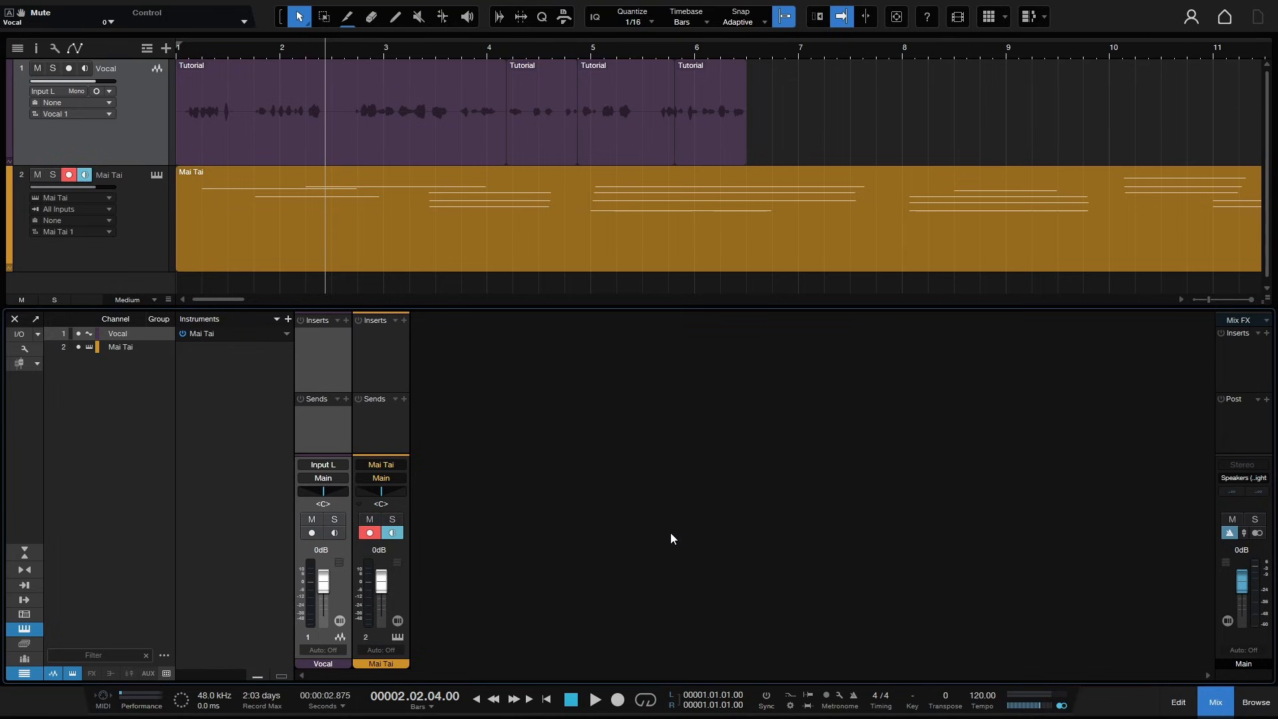
- Open the song's Audio I/O Setup and cancel it
left_click(24, 344)
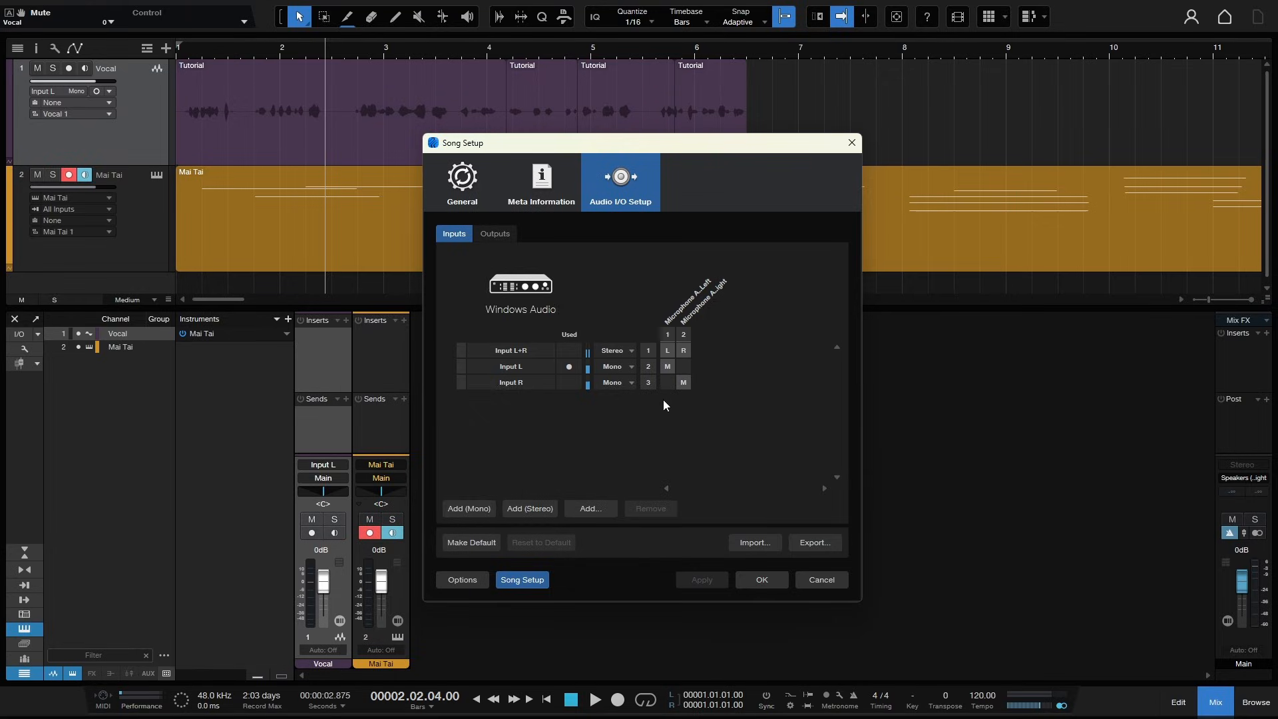
left_click(823, 584)
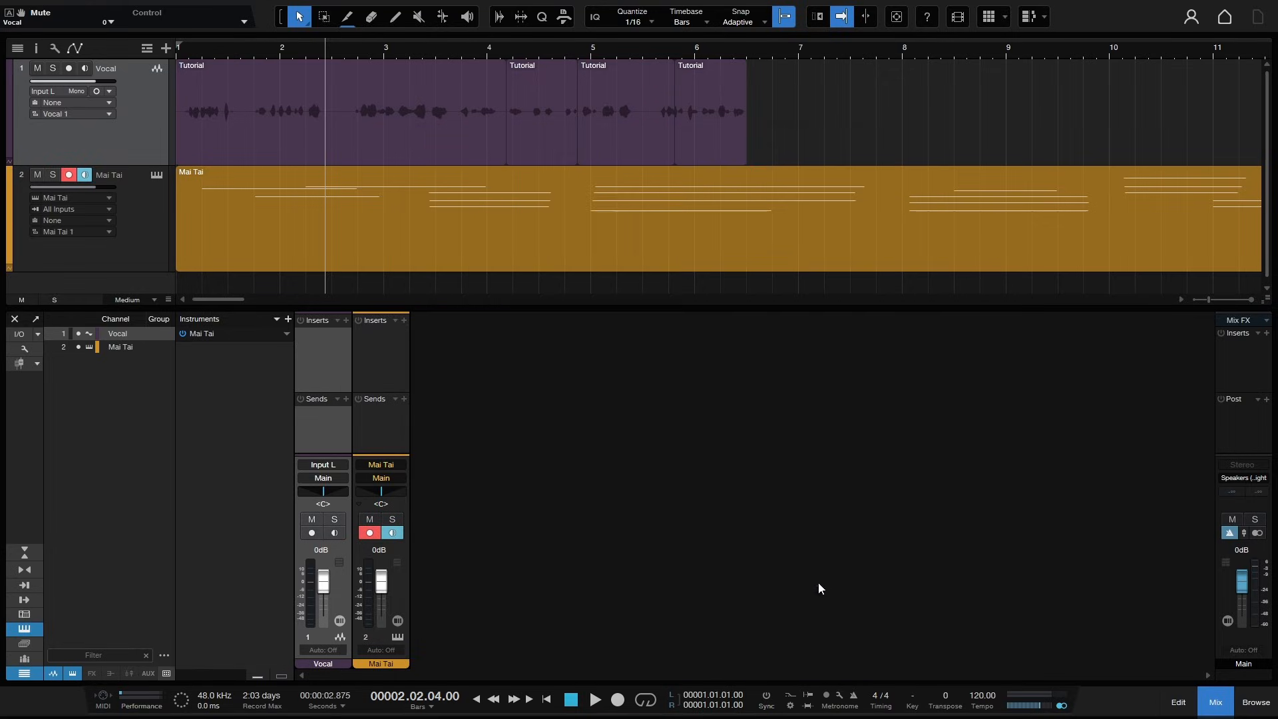
- Open the console's display options
left_click(22, 349)
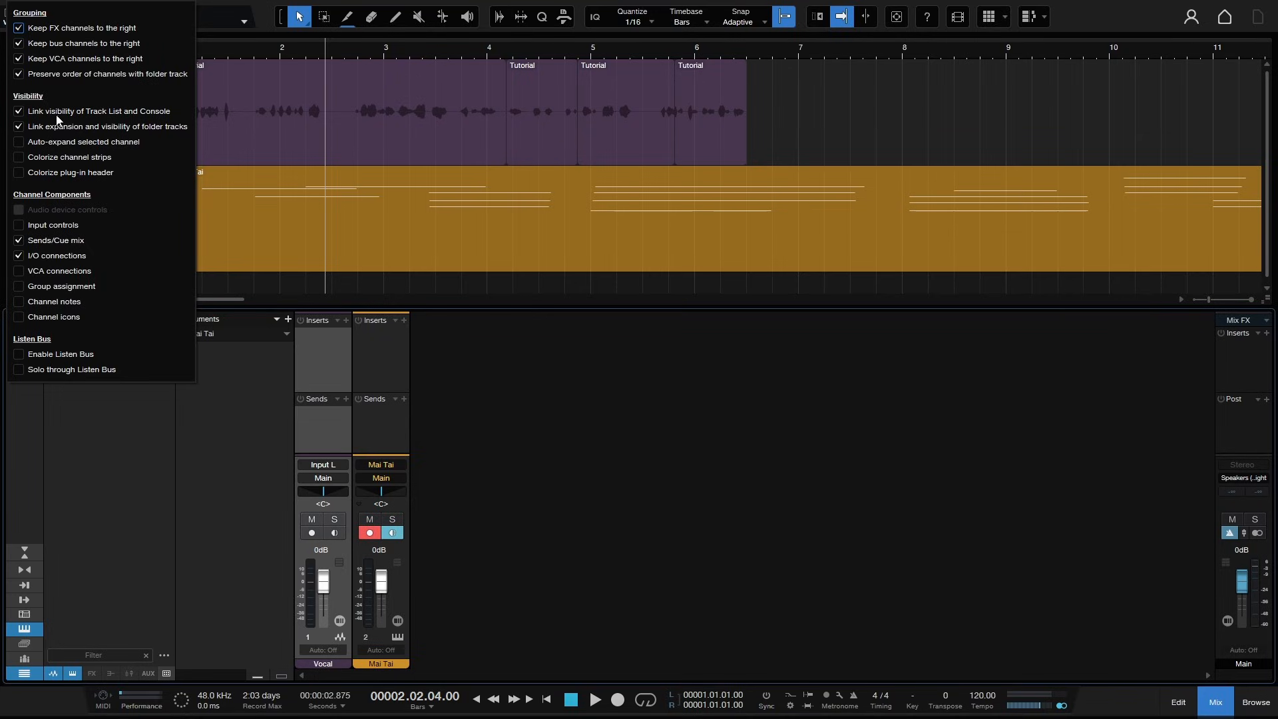
- Toggle colorized channel strips and input controls on and off in the console display options
left_click(18, 158)
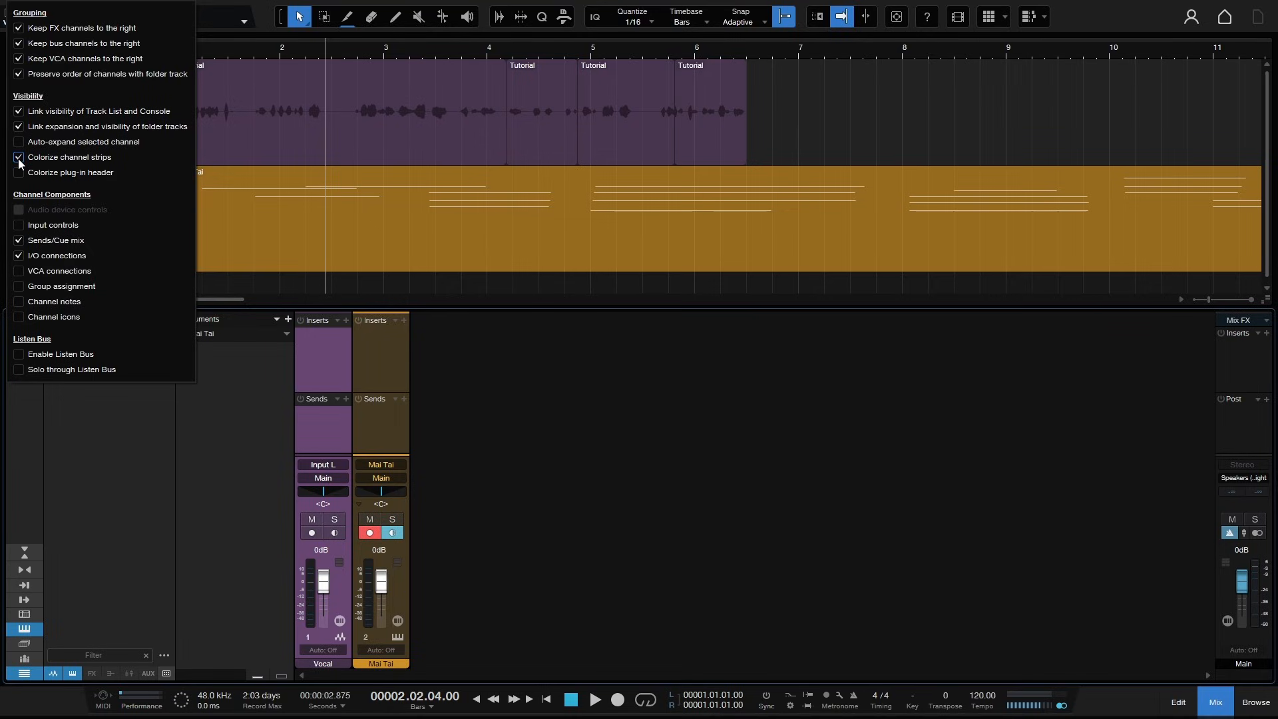
left_click(19, 158)
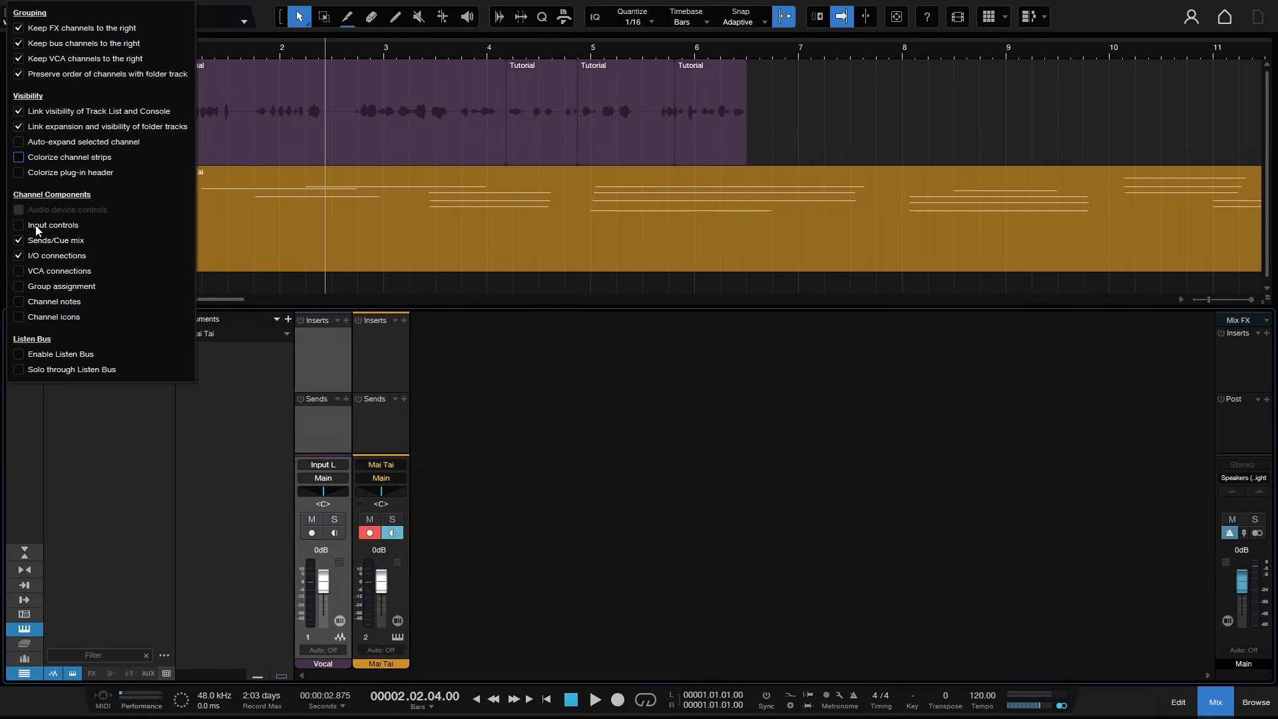
left_click(19, 225)
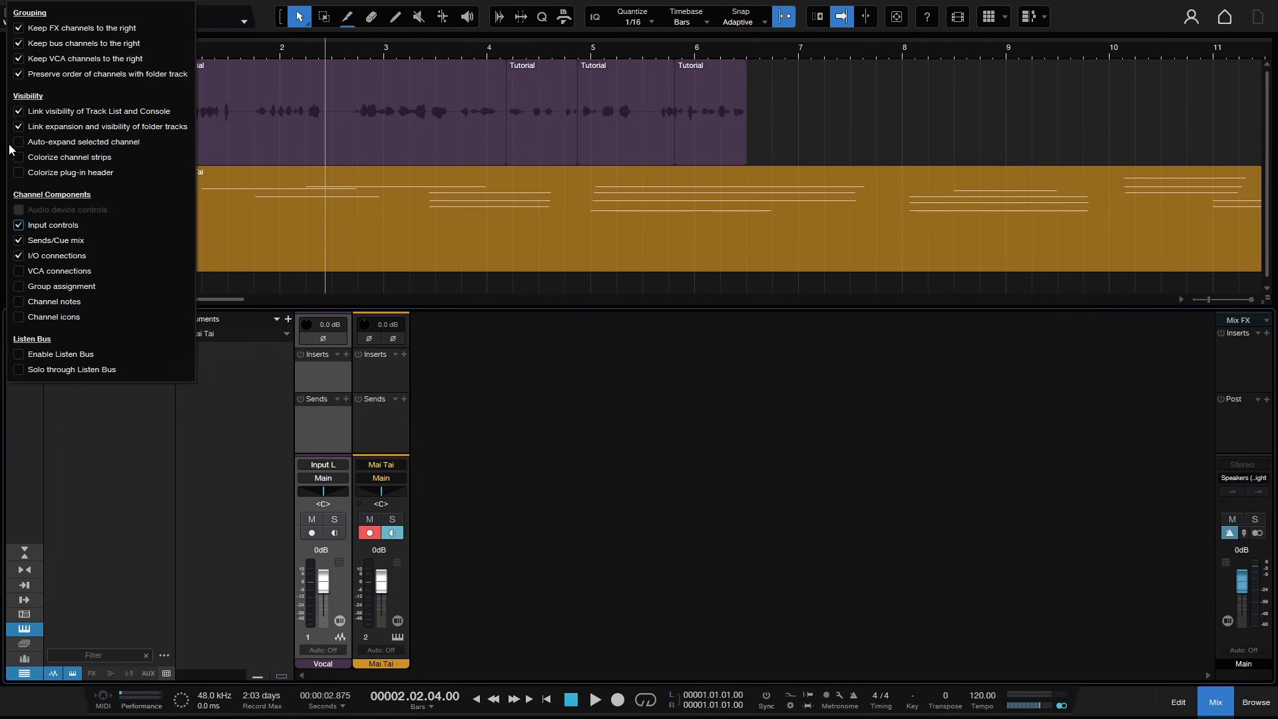
left_click(19, 225)
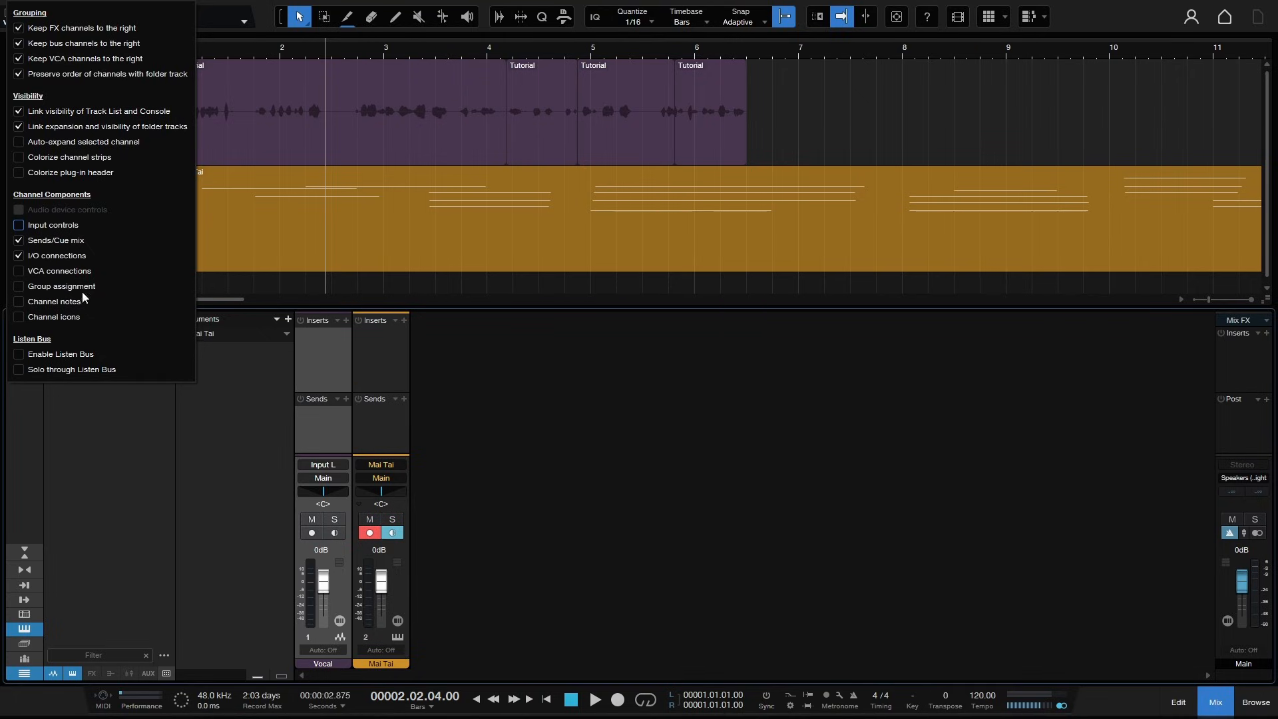
- Inspect the Vocal channel's input and output routing choices without changing them
left_click(326, 467)
left_click(326, 468)
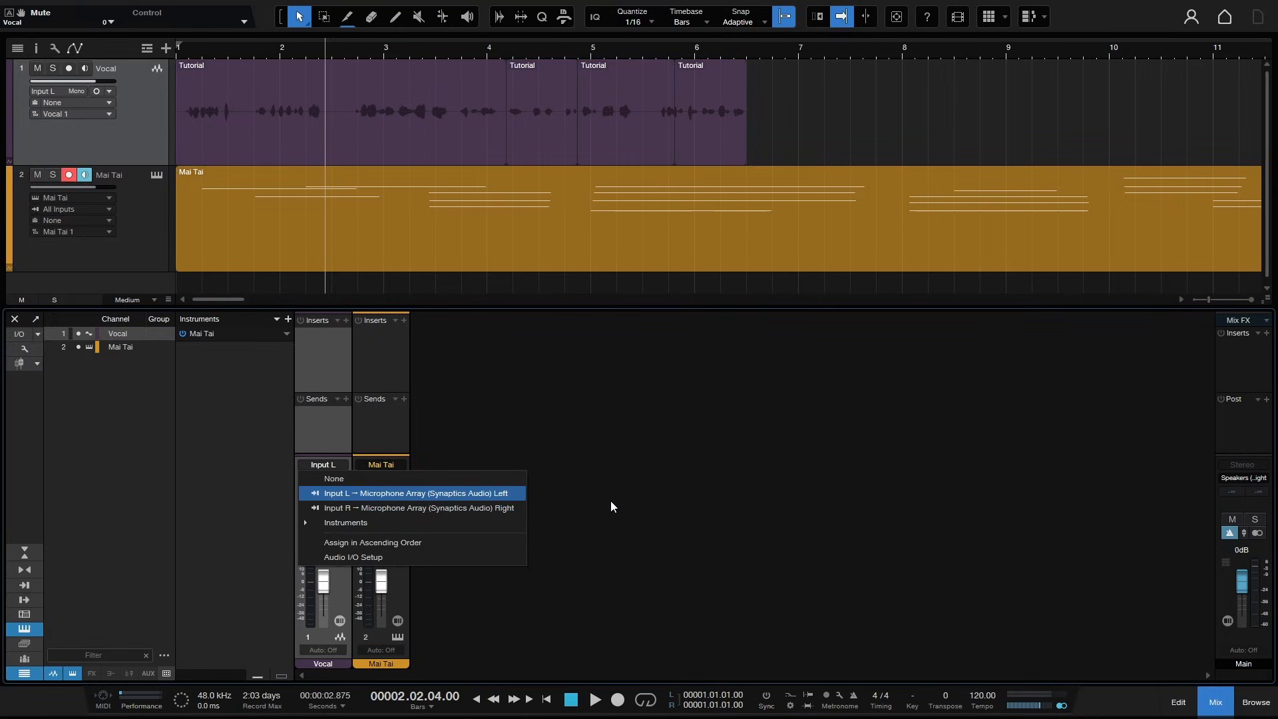
left_click(652, 507)
left_click(325, 481)
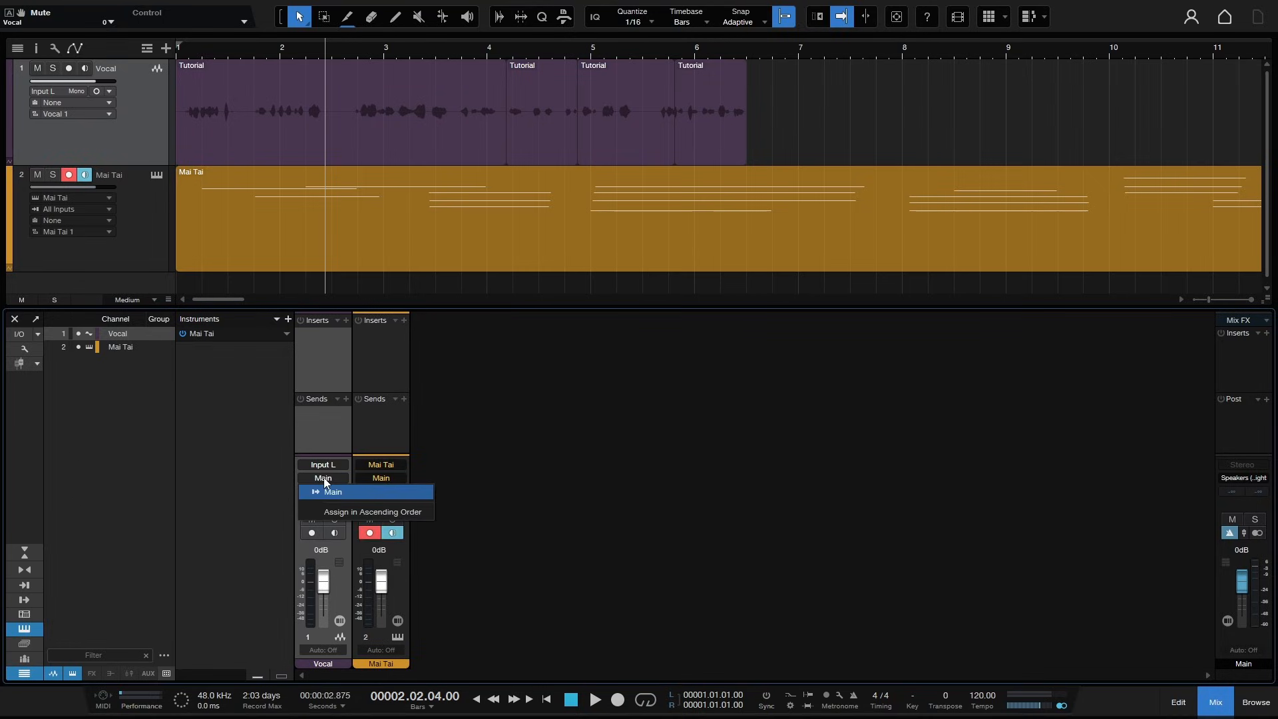
left_click(558, 473)
- Toggle the console's I/O connections, VCA connections and group assignment components on and off
left_click(24, 349)
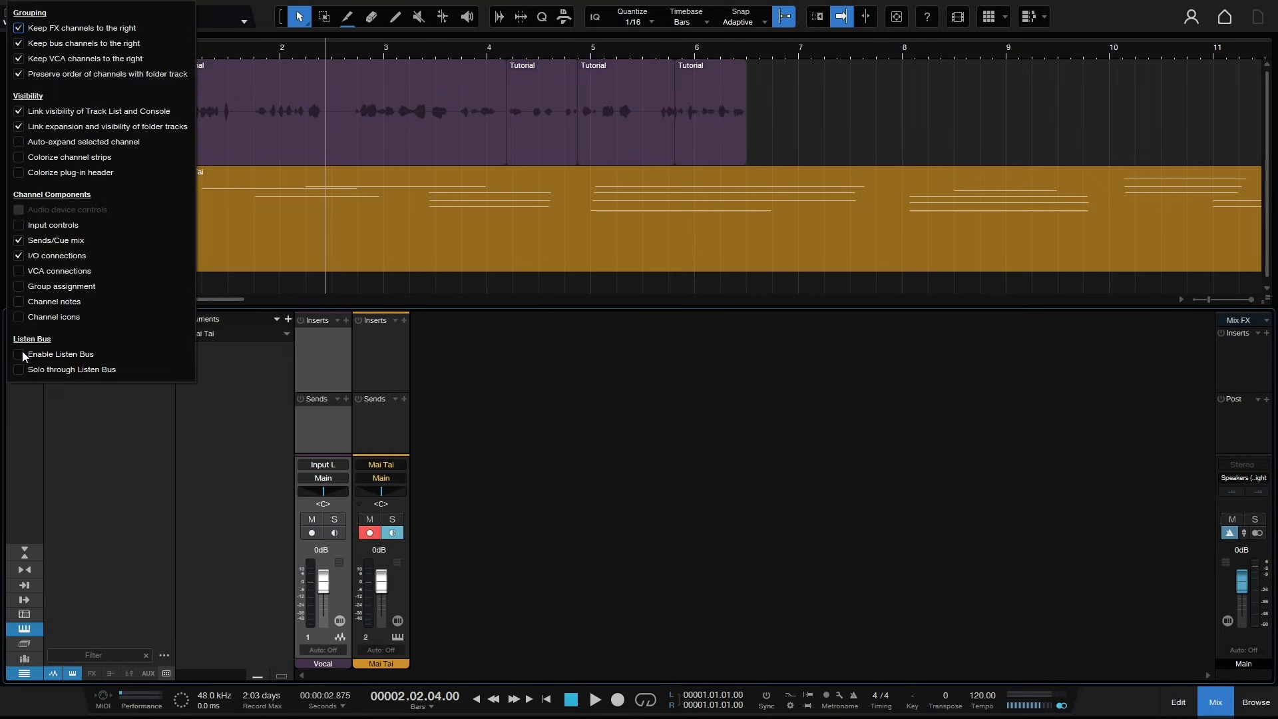
left_click(19, 255)
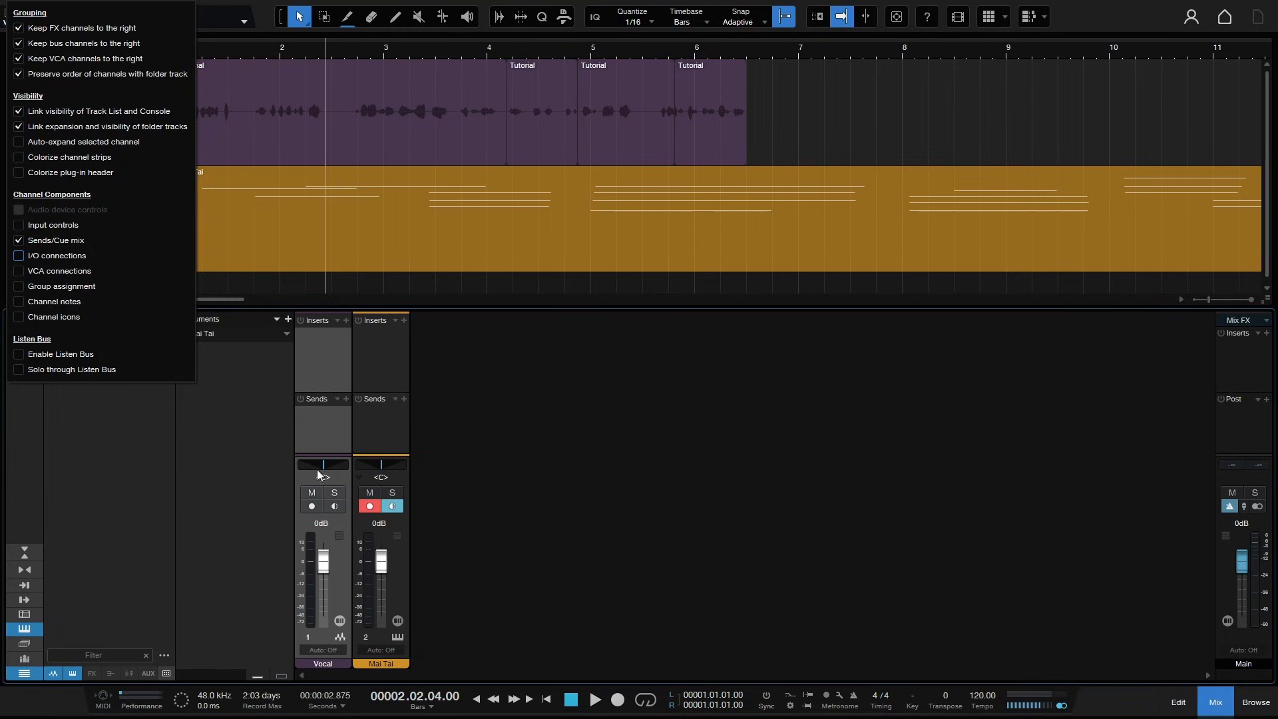
left_click(19, 256)
left_click(19, 271)
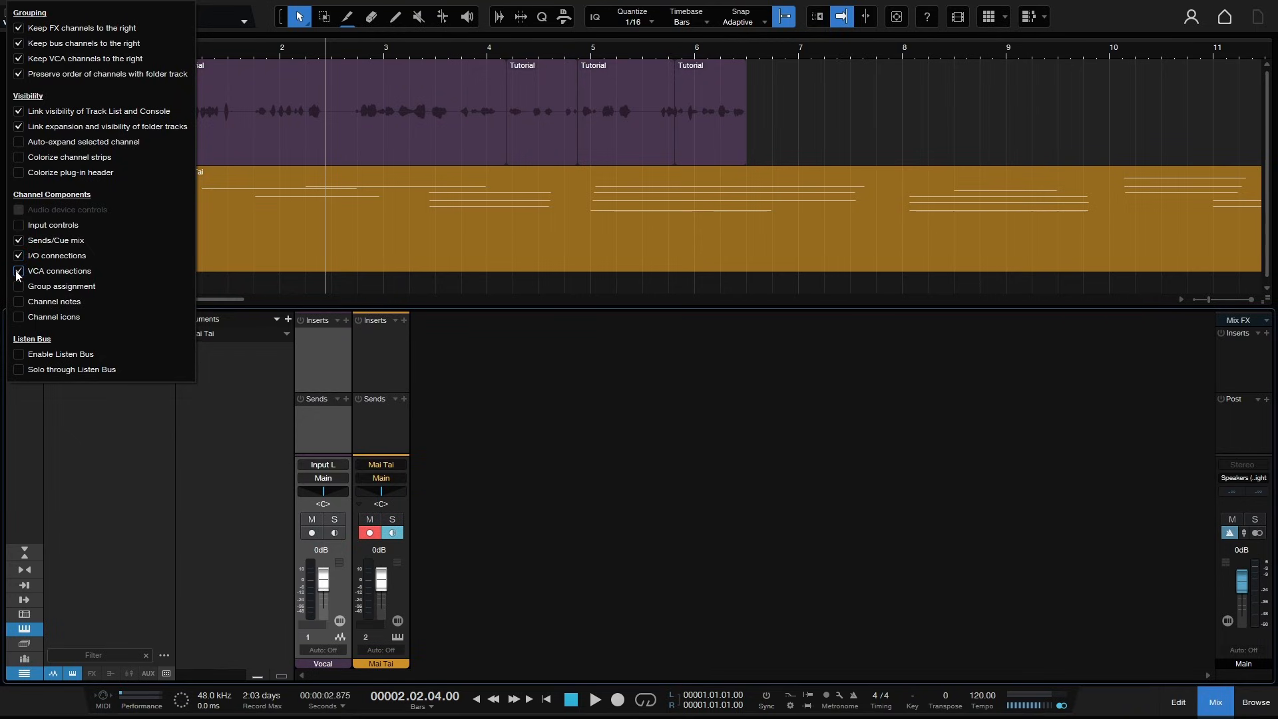
left_click(18, 271)
left_click(18, 286)
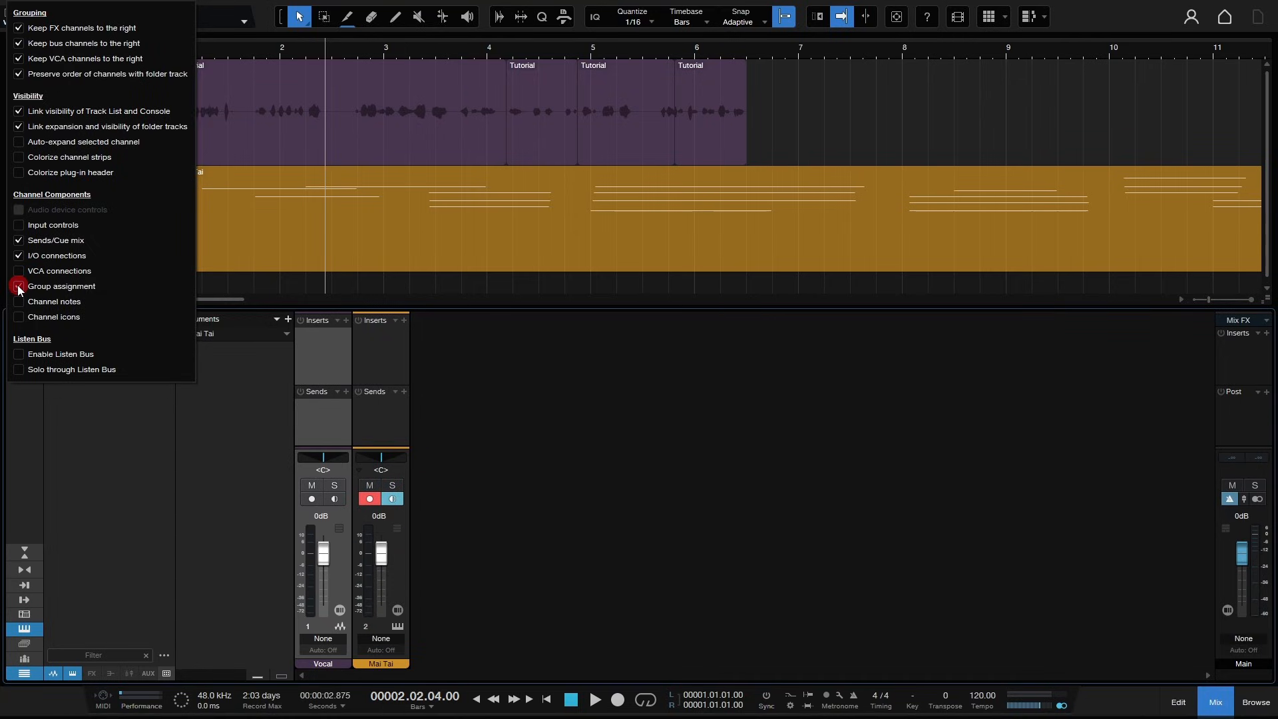
left_click(18, 287)
- Show channel notes in the console and write the note Test on the Vocal channel
left_click(18, 302)
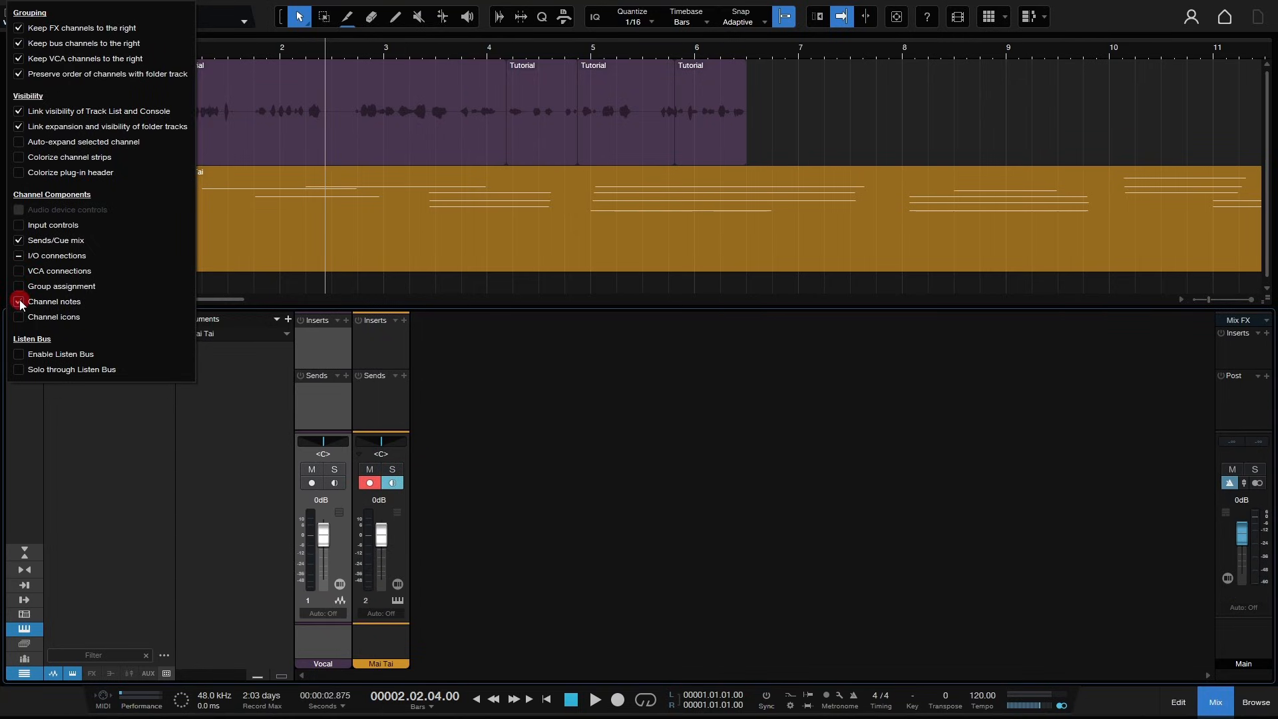
left_click(313, 632)
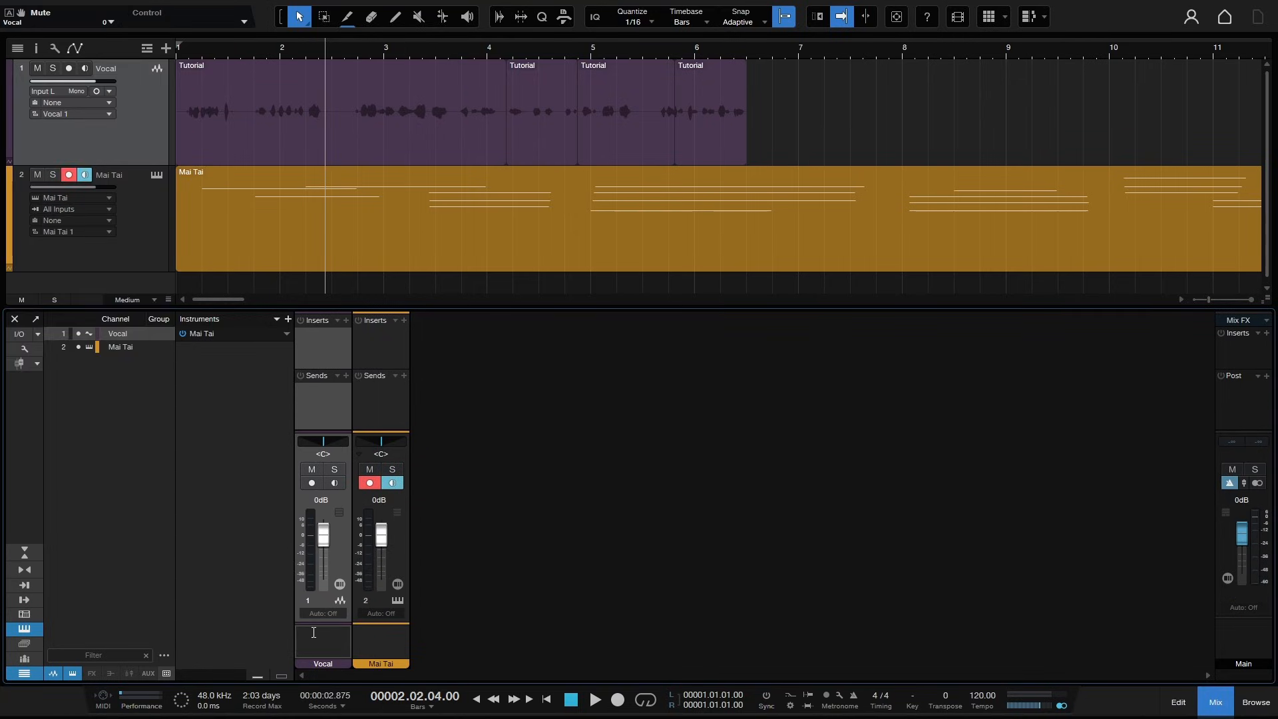
type("Test")
key("Return")
left_click(604, 626)
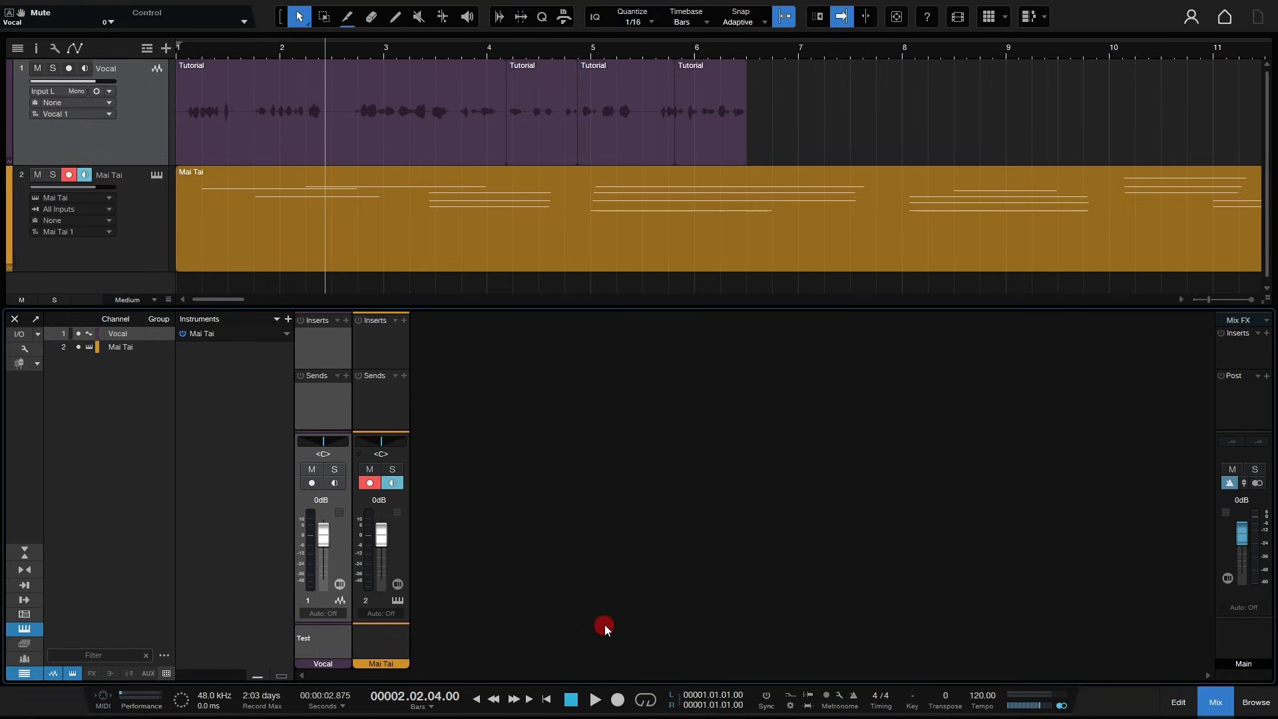
- Hide channel notes again in the console display options
left_click(25, 349)
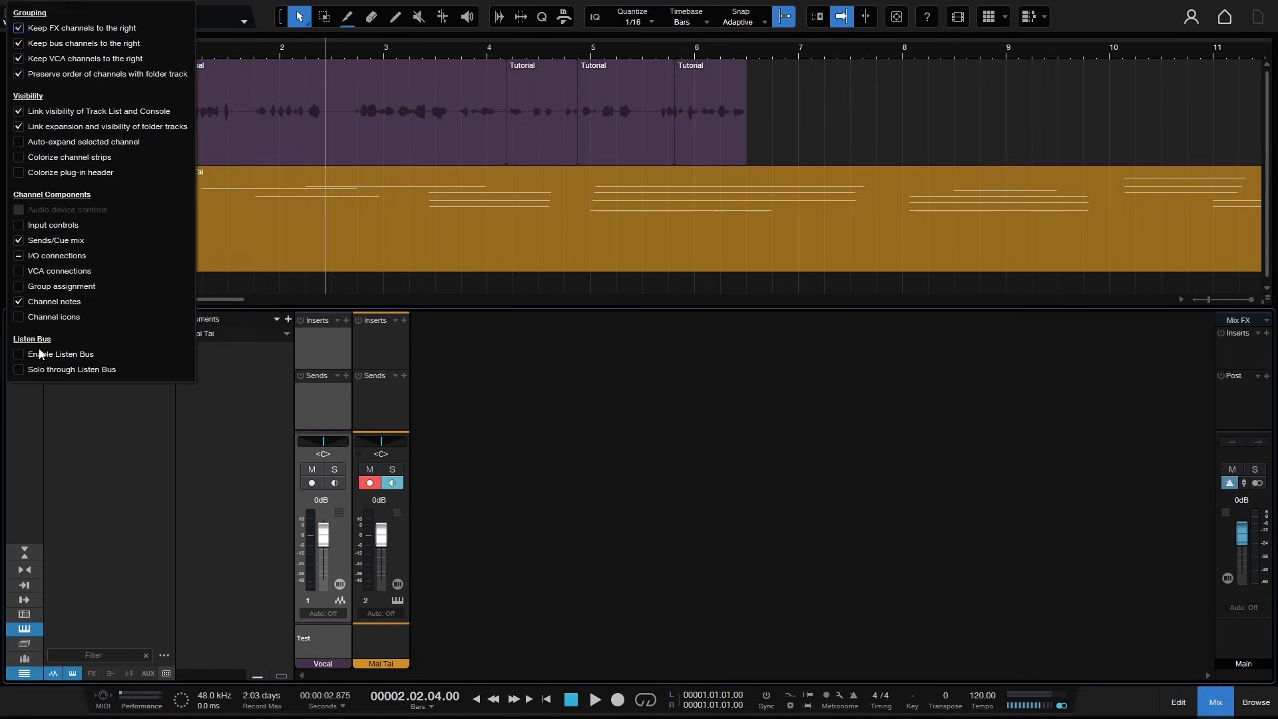
left_click(17, 303)
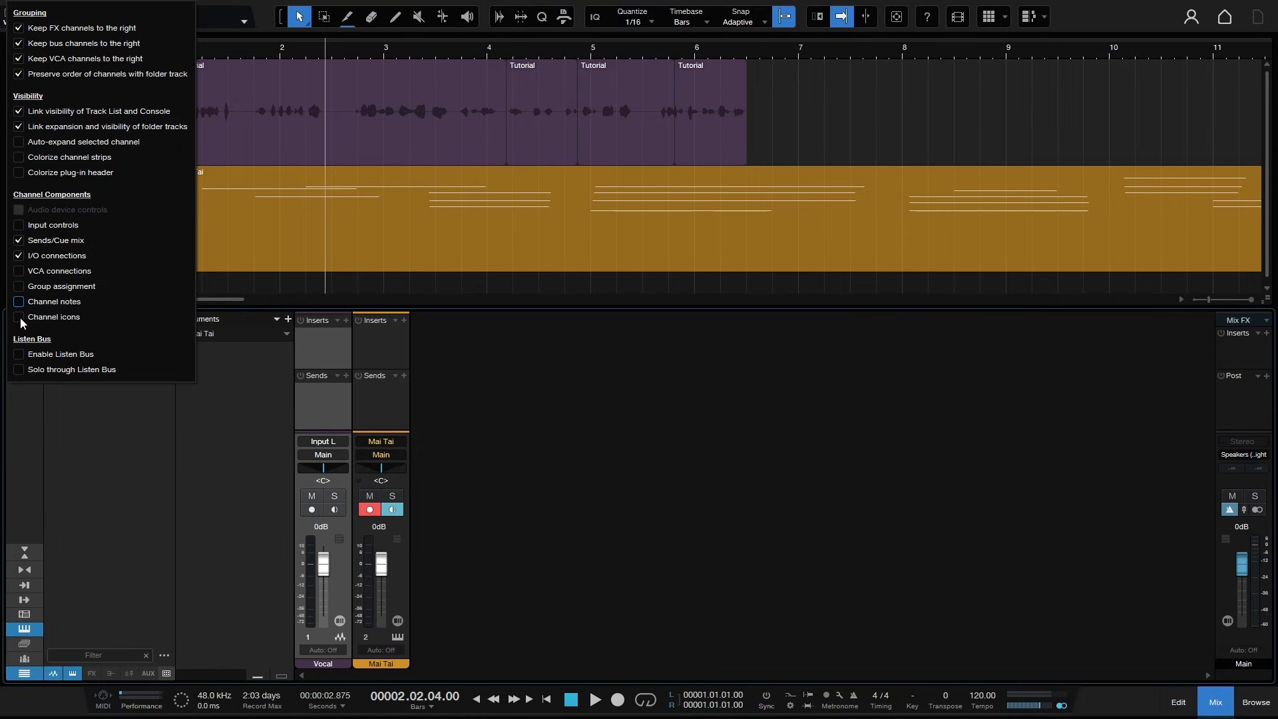
- Show channel icons and assign the Cornet icon to the Vocal channel
left_click(19, 318)
left_click(316, 637)
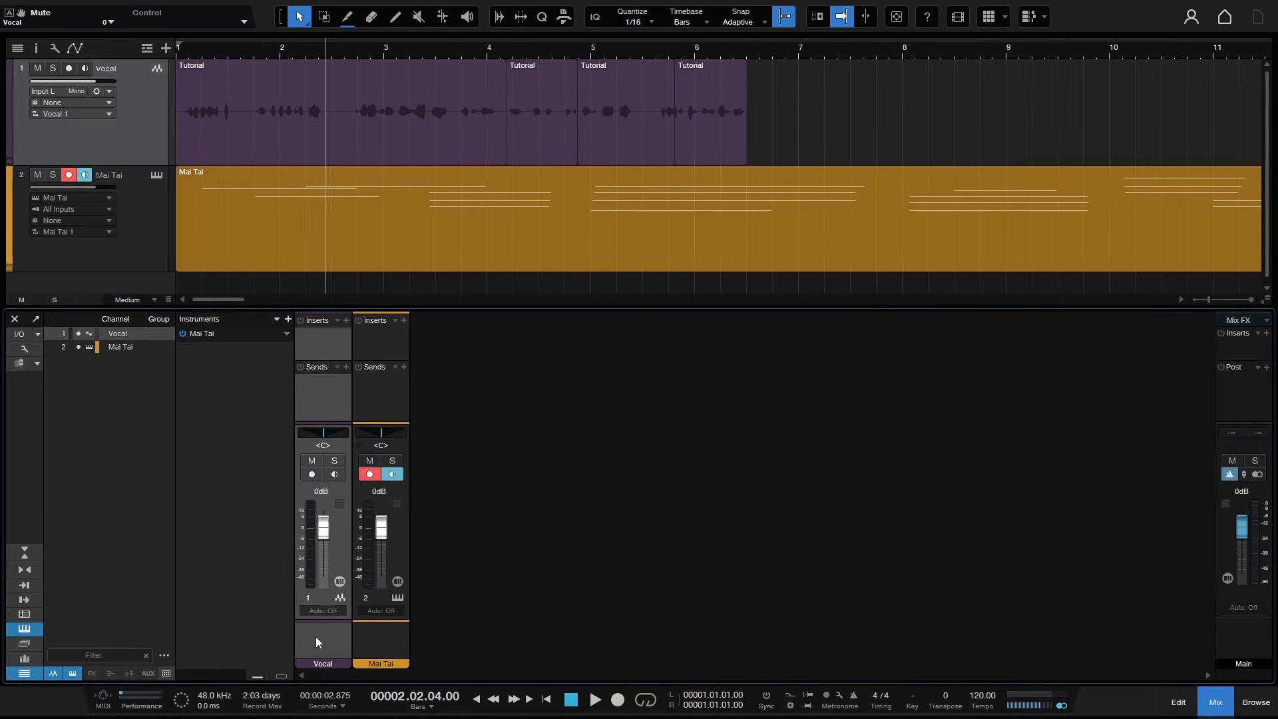
left_click(315, 636)
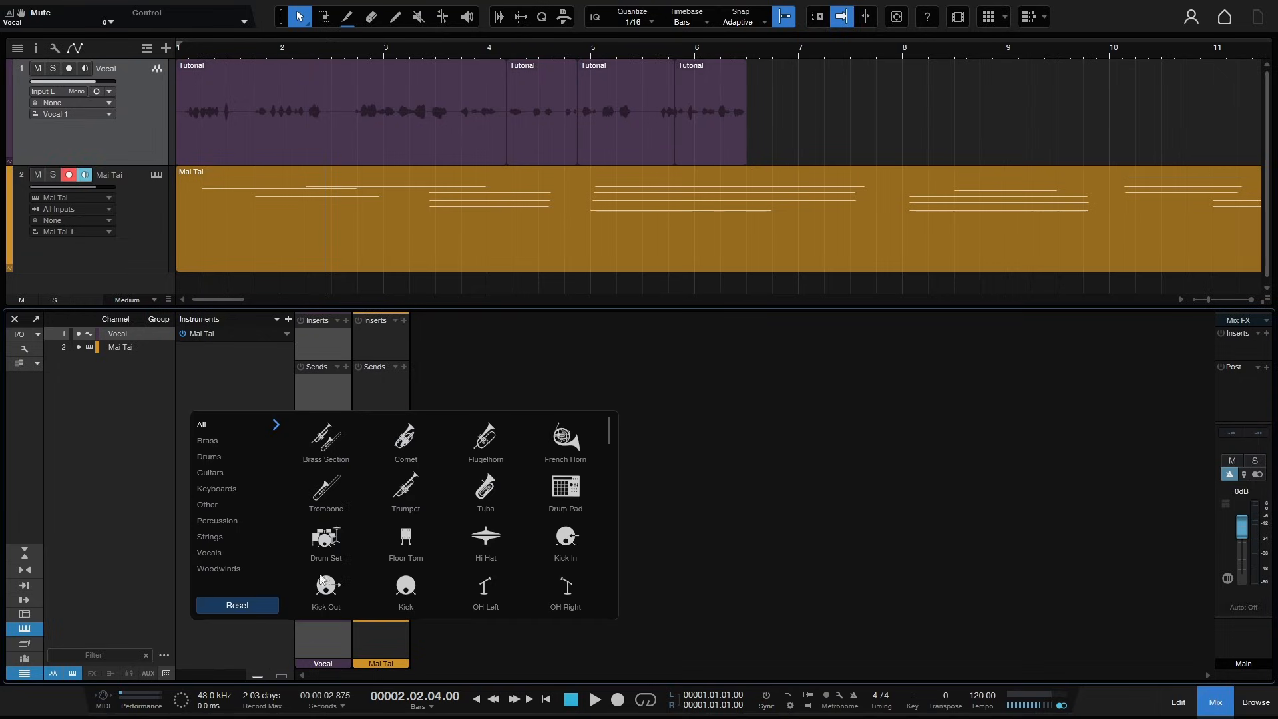
left_click(405, 439)
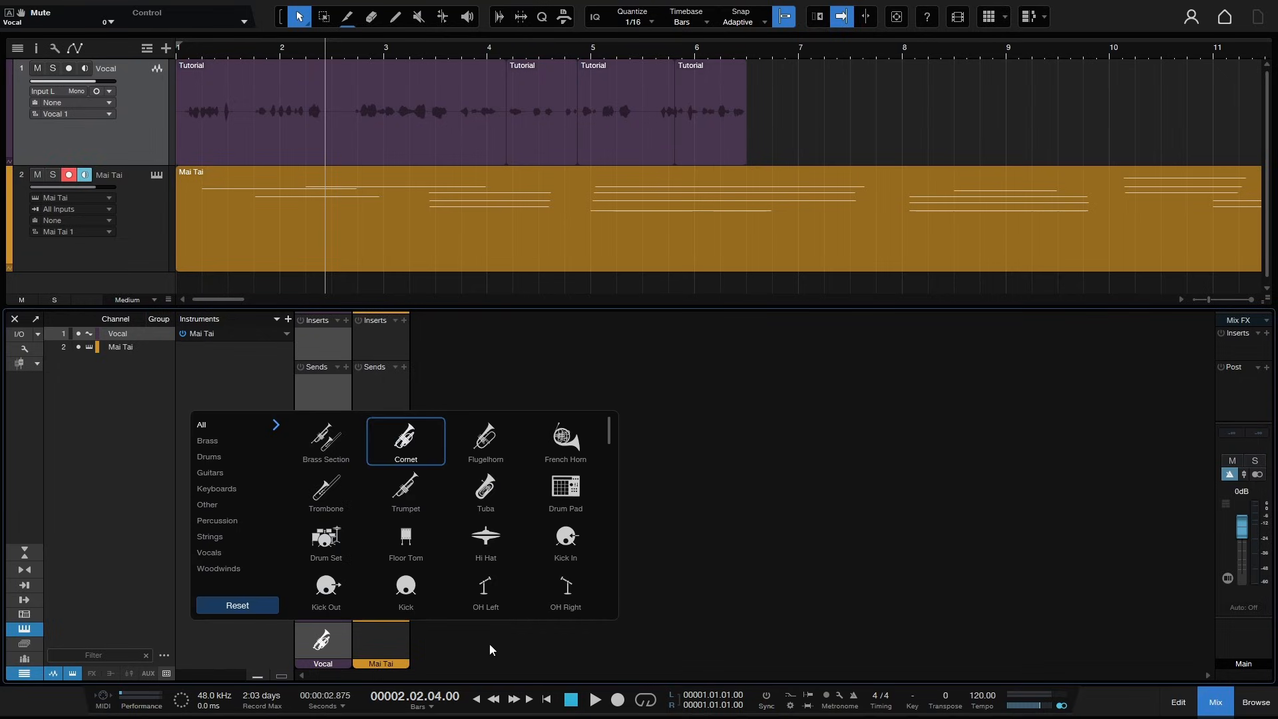
- Hide channel icons in the console display options
left_click(22, 363)
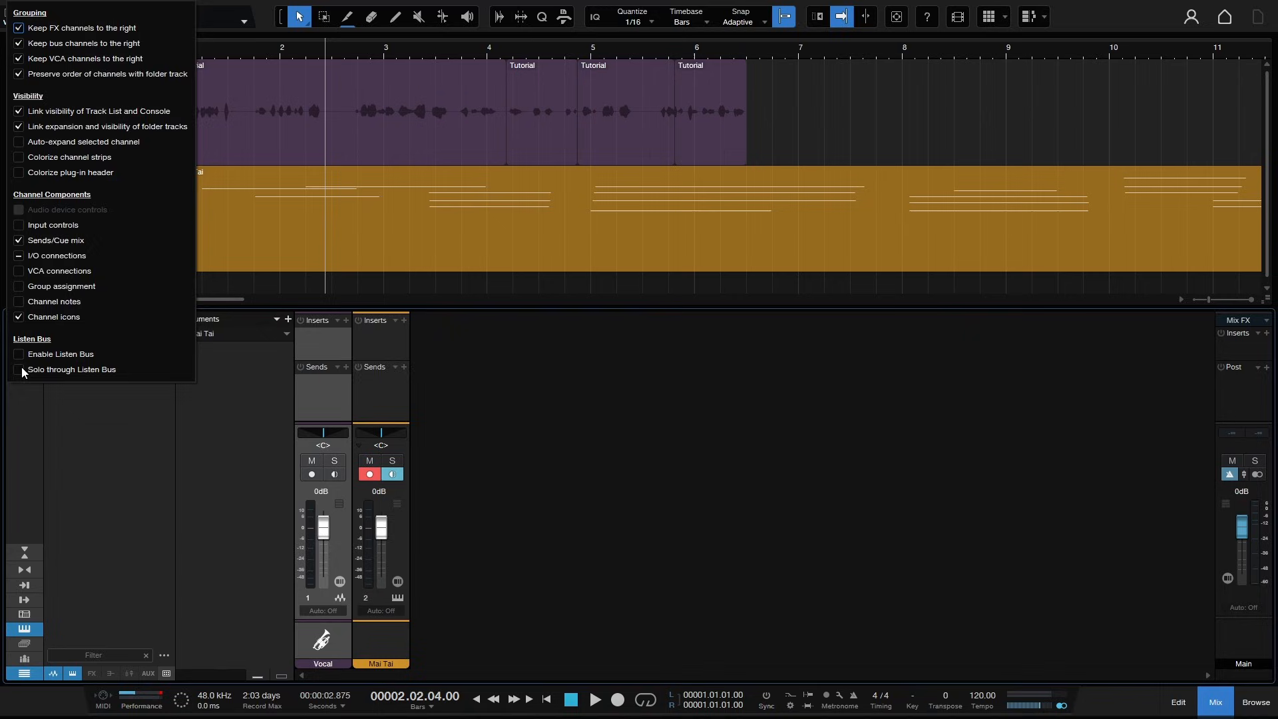
left_click(18, 317)
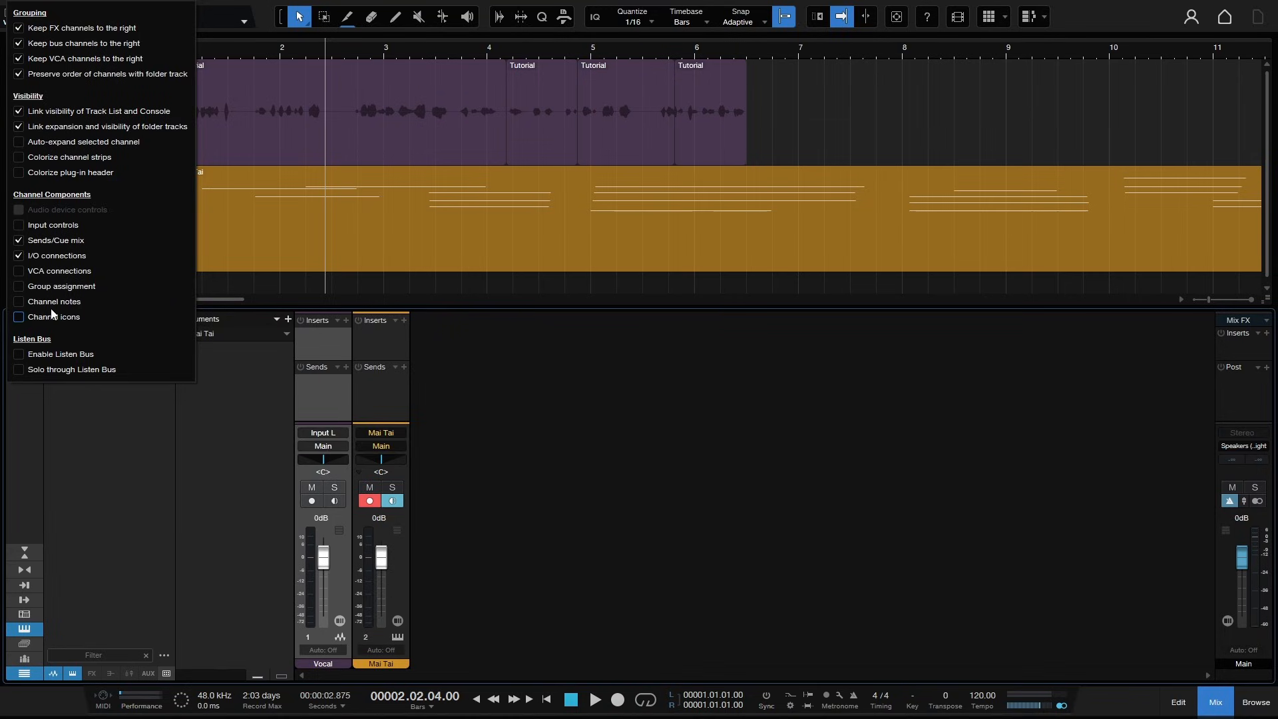
- Enable and disable the Listen Bus and its Solo through Listen Bus option
left_click(18, 354)
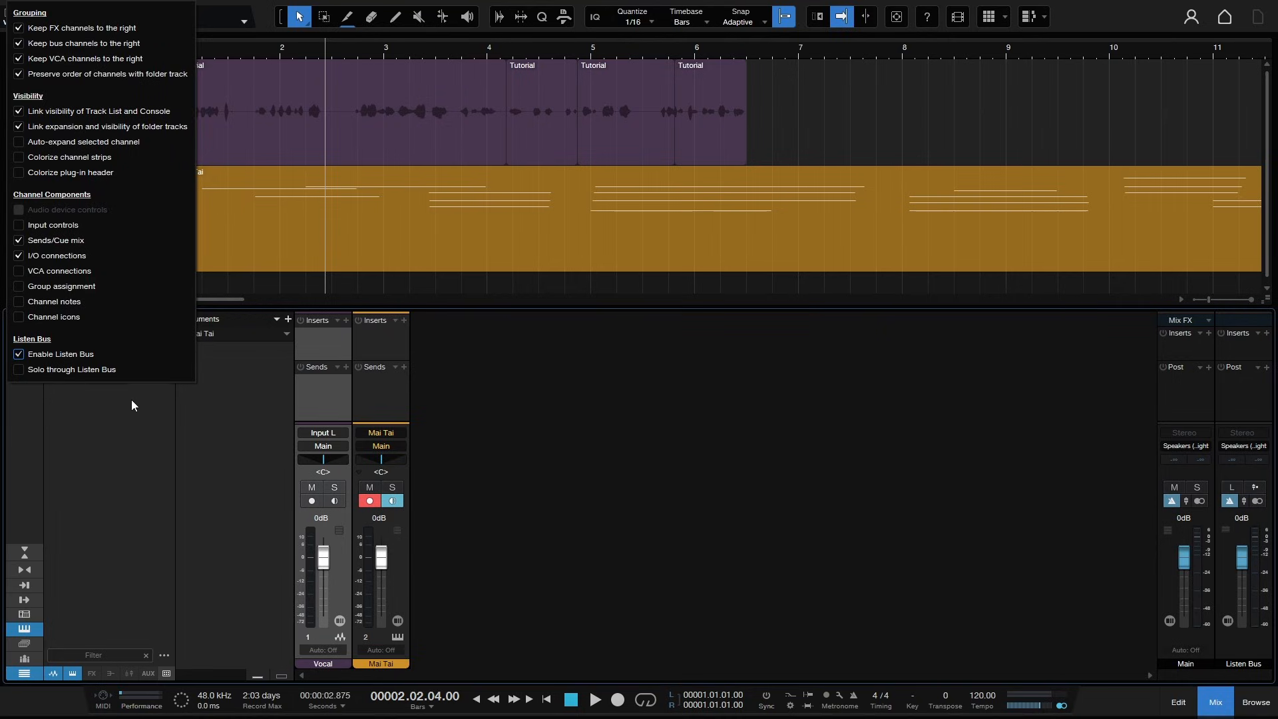
left_click(20, 370)
left_click(20, 371)
left_click(20, 355)
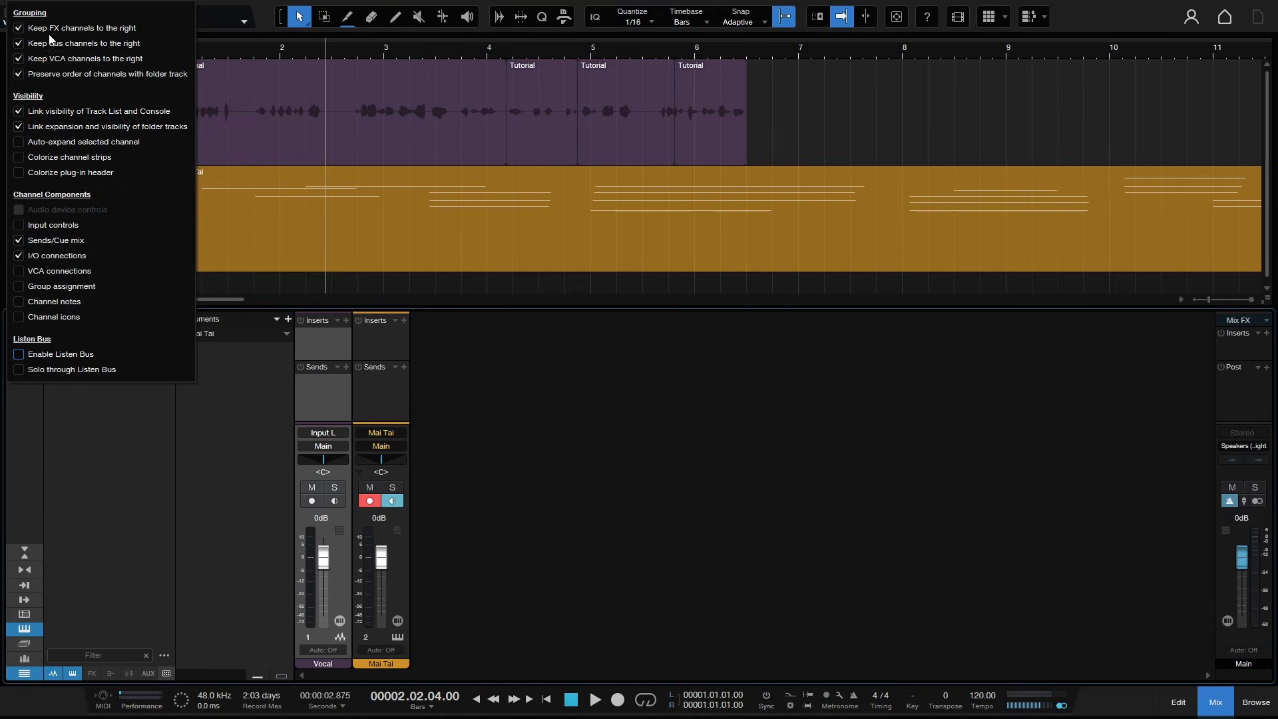
left_click(99, 505)
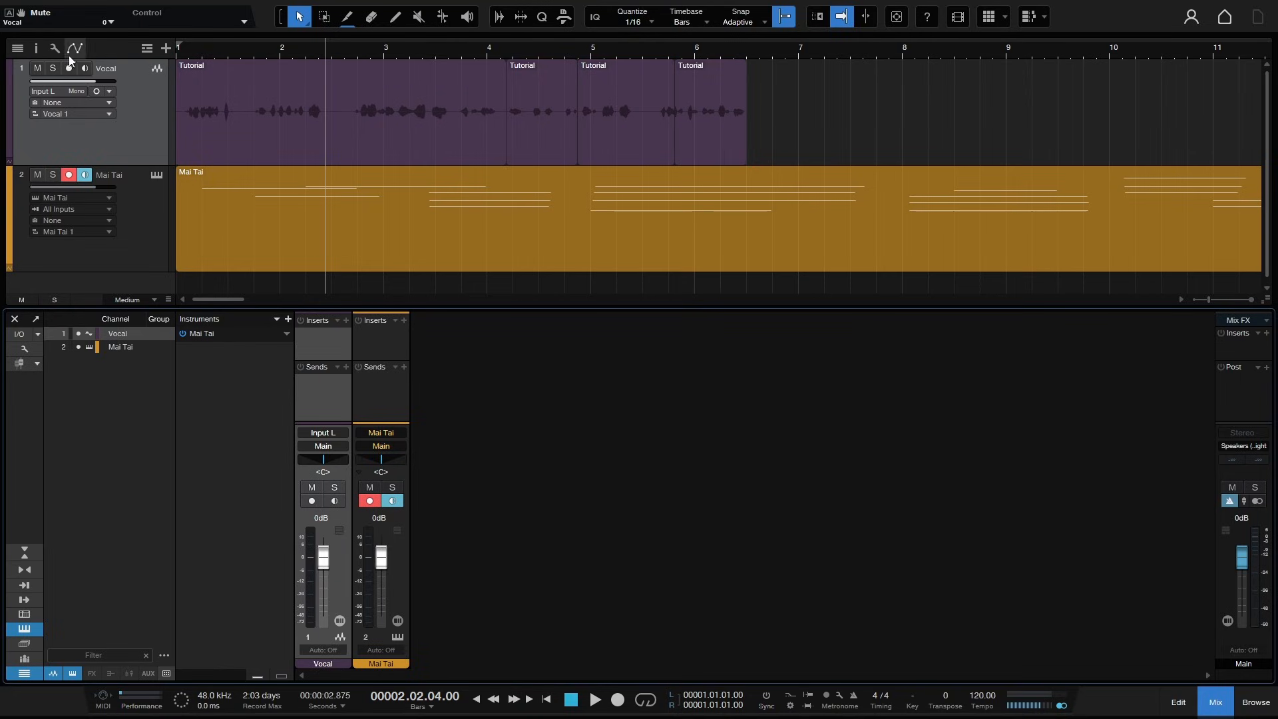
- Open the arrangement's track options and toggle Colorize track controls on and off
left_click(37, 49)
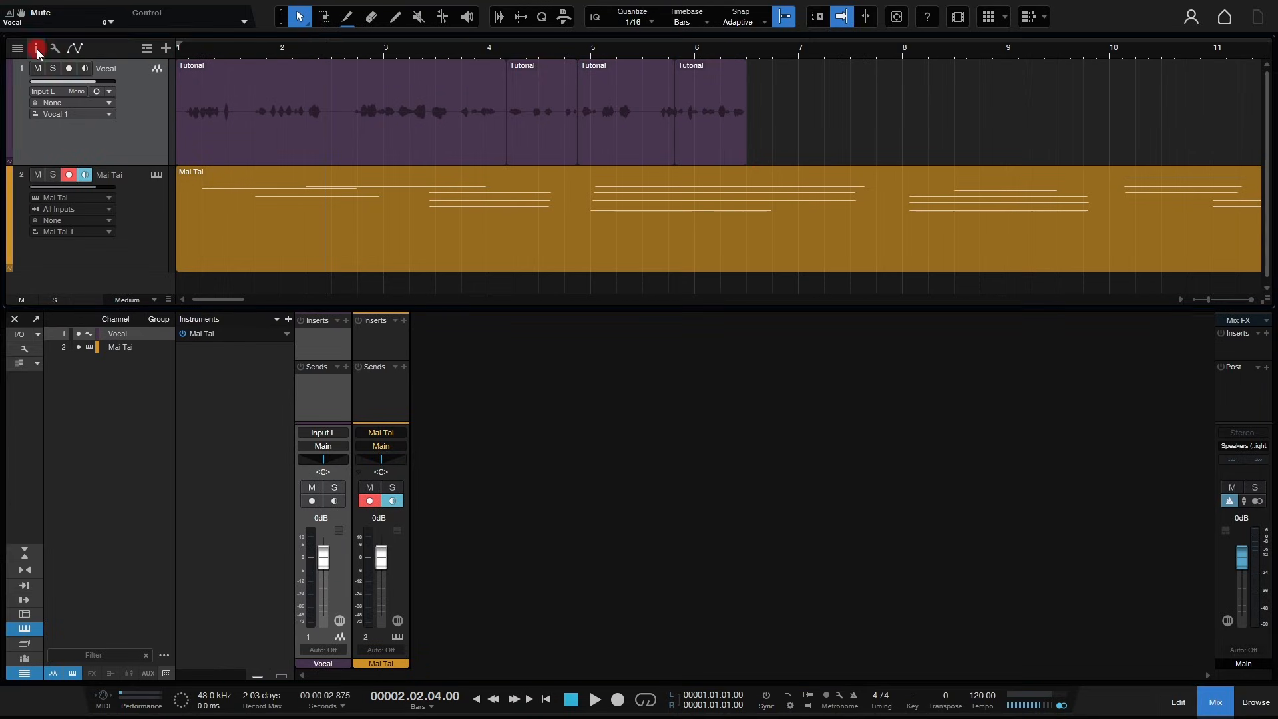
left_click(37, 49)
left_click(54, 47)
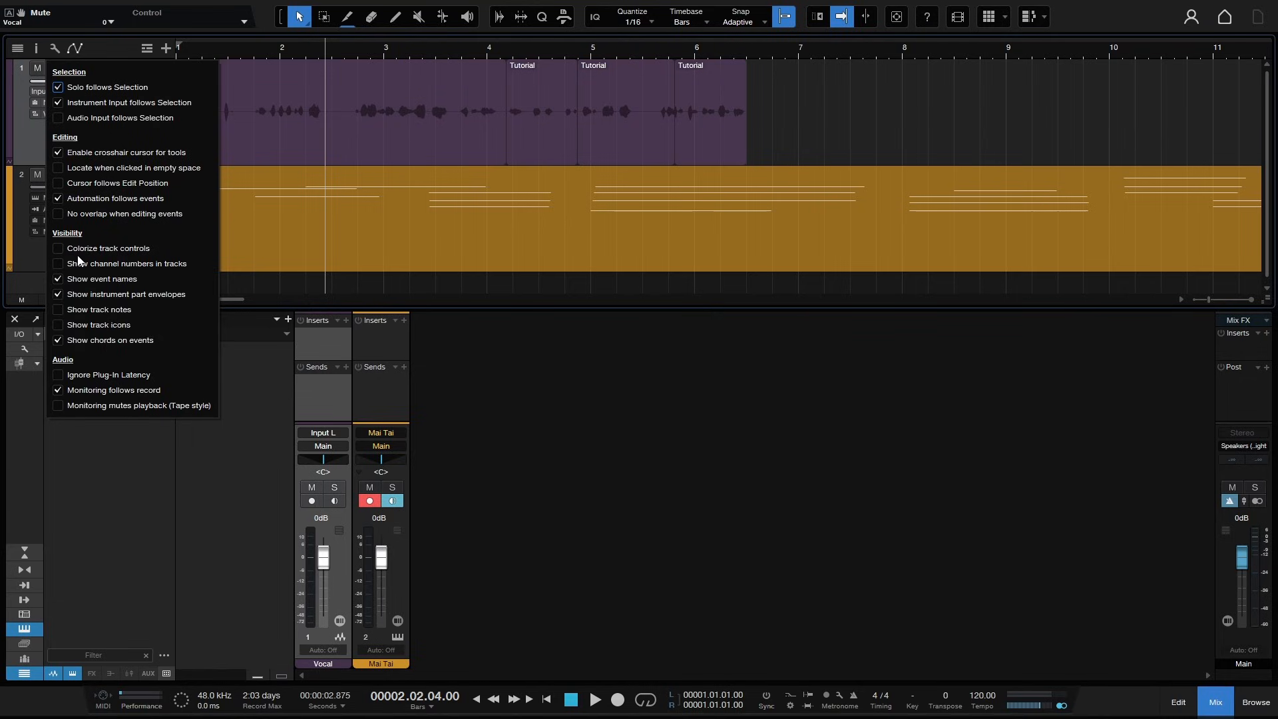
left_click(59, 248)
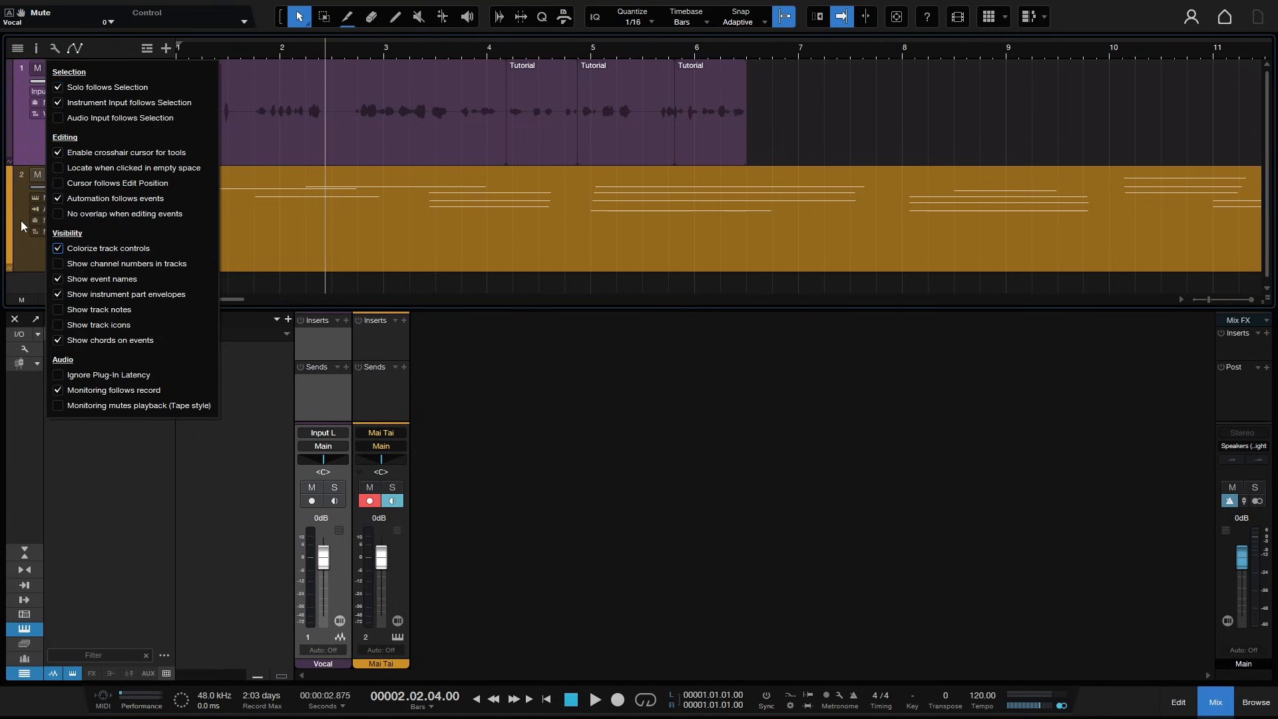
left_click(59, 248)
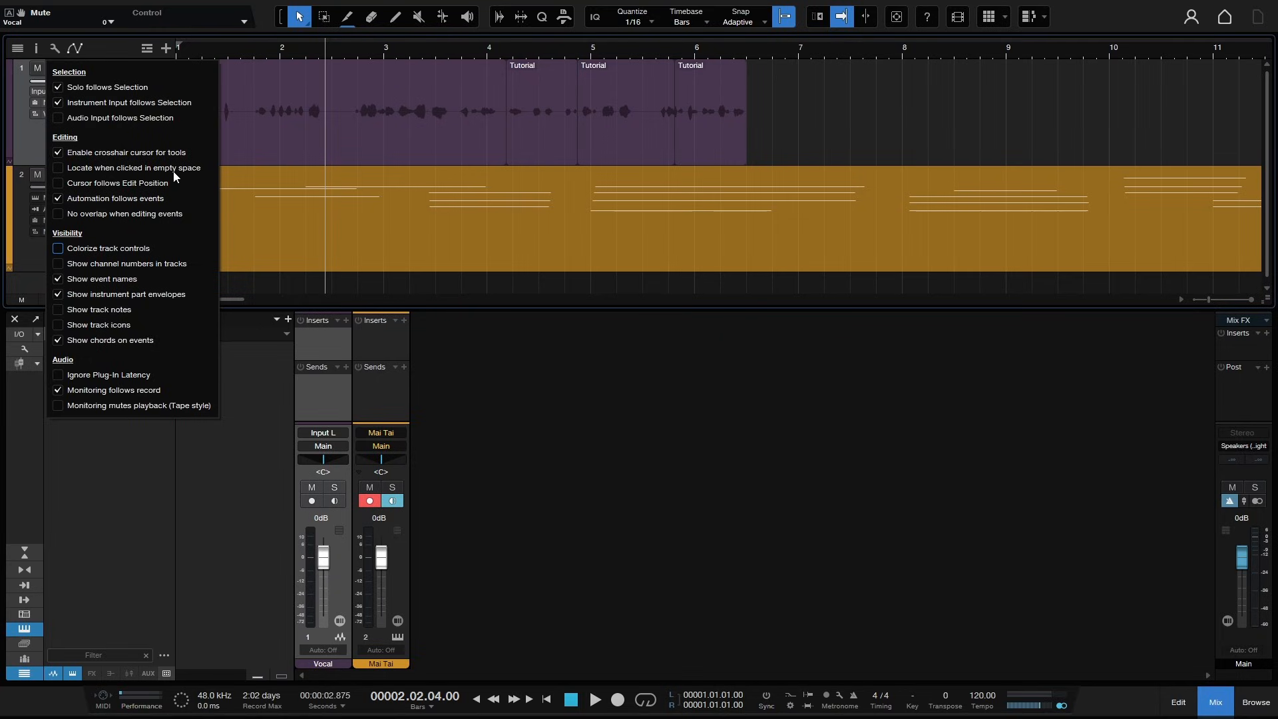
- Relocate the playback cursor to several points in the arrangement, ending near bar 6
left_click(966, 89)
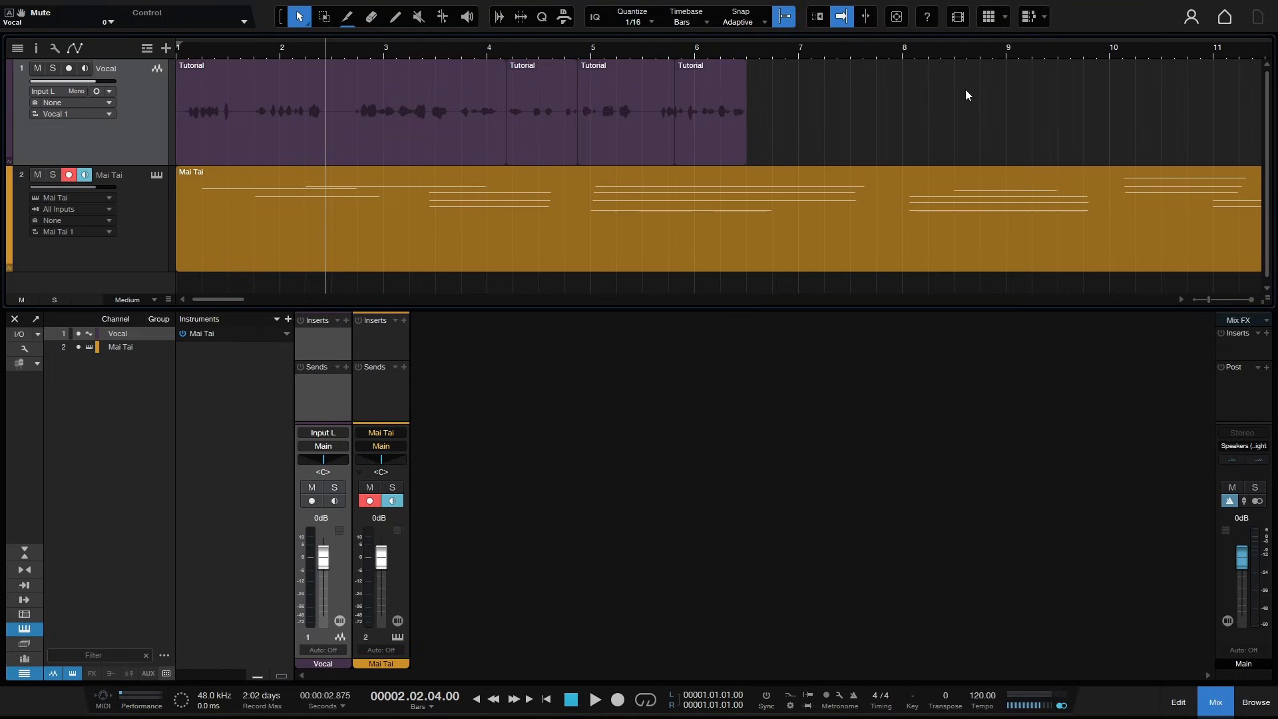
left_click(885, 107)
left_click(812, 122)
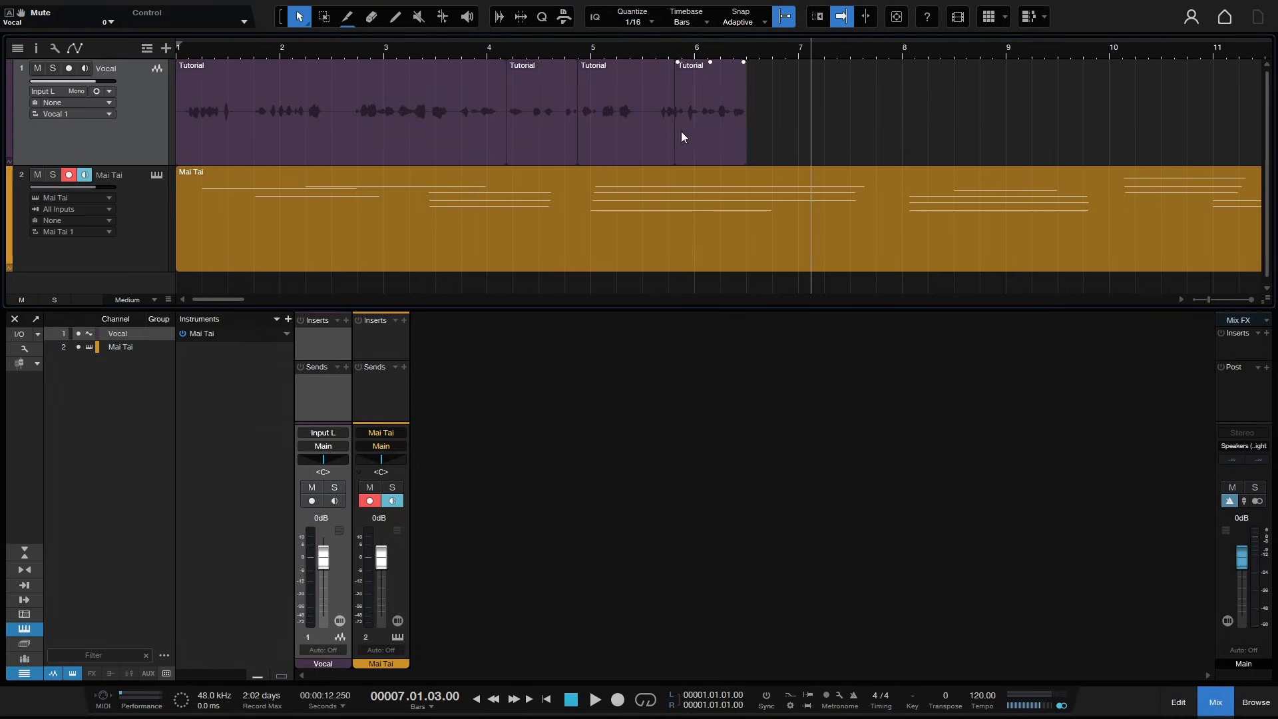
left_click(539, 131)
left_click(810, 131)
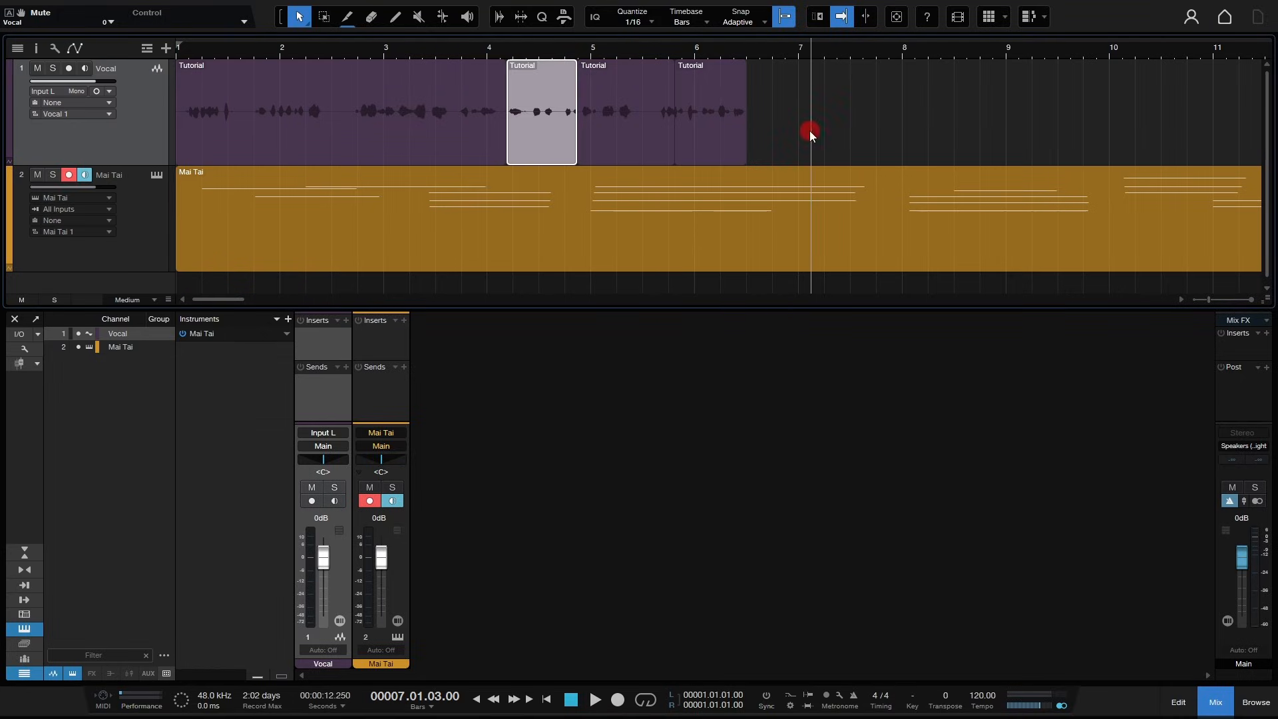
left_click(1096, 283)
left_click(1213, 120)
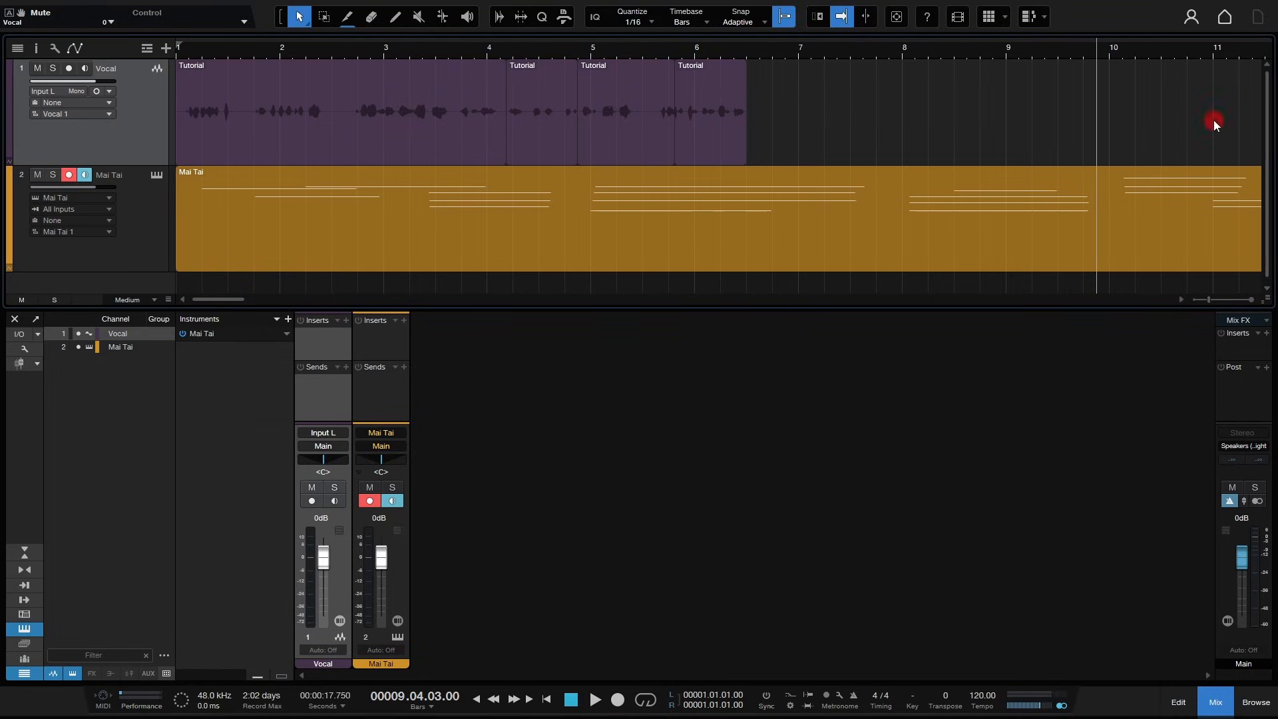
left_click(729, 282)
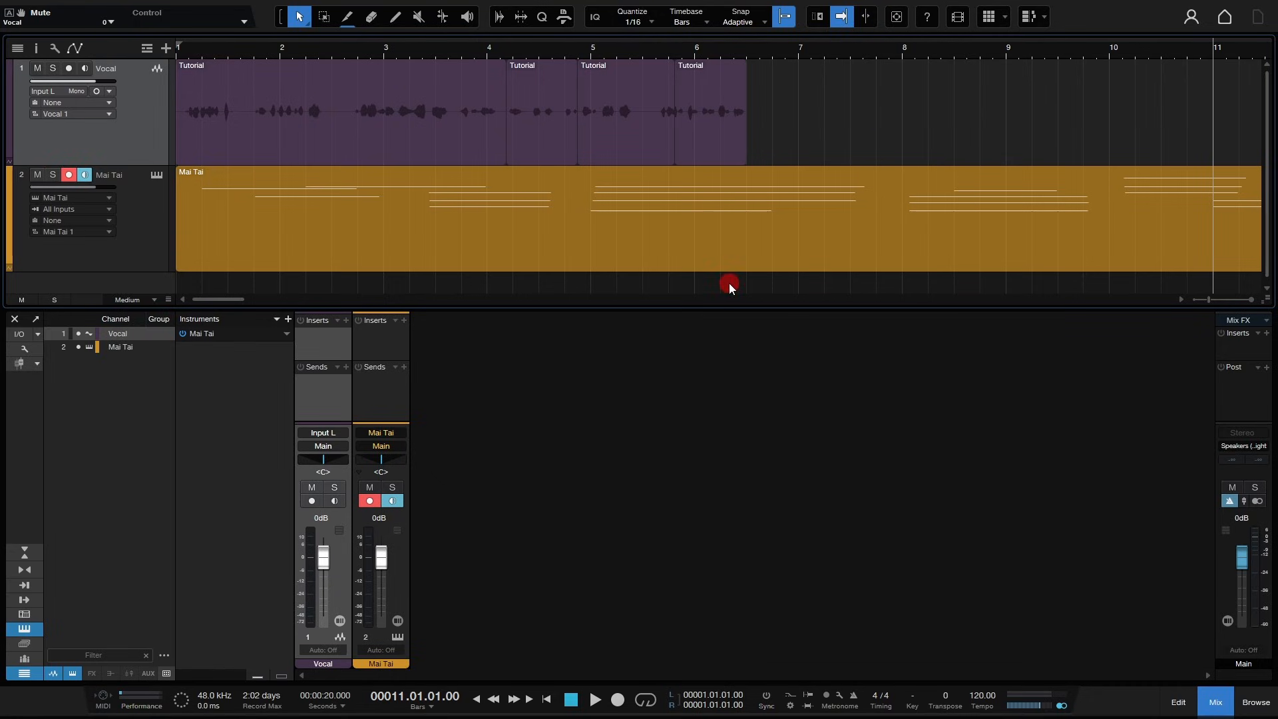
- Toggle the Locate when clicked in empty space option in the arrangement options
left_click(53, 49)
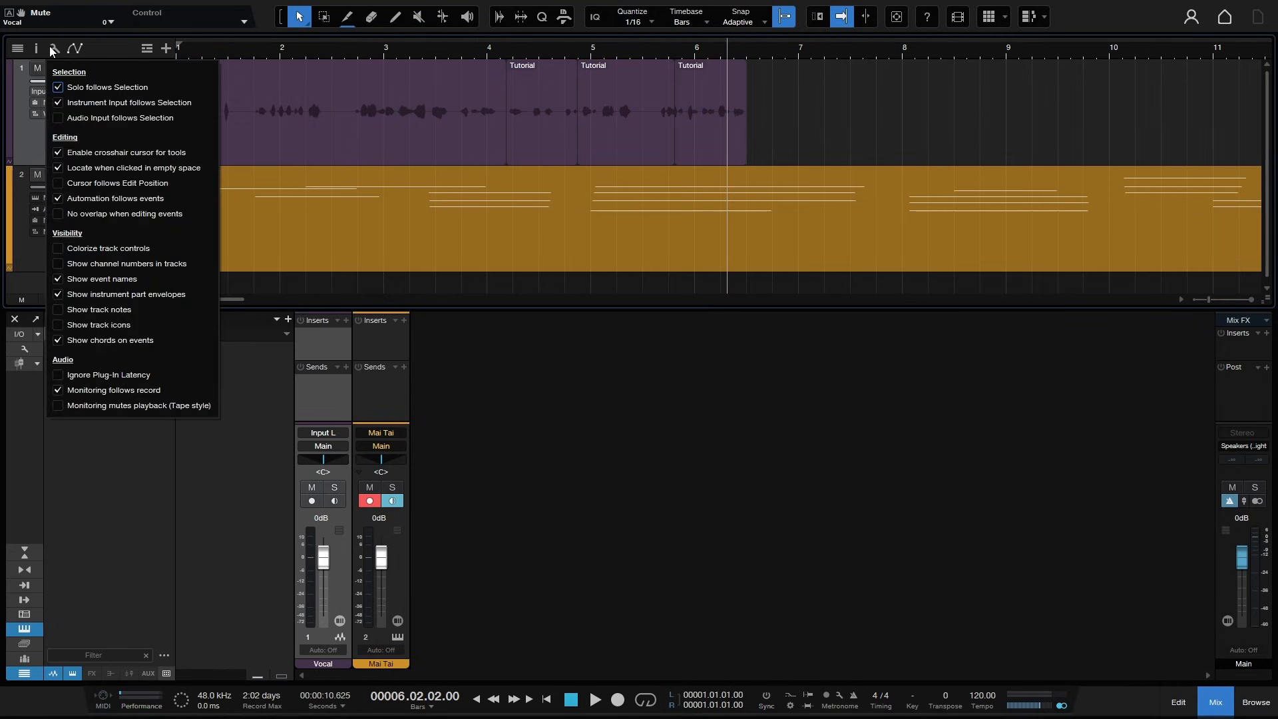
left_click(60, 167)
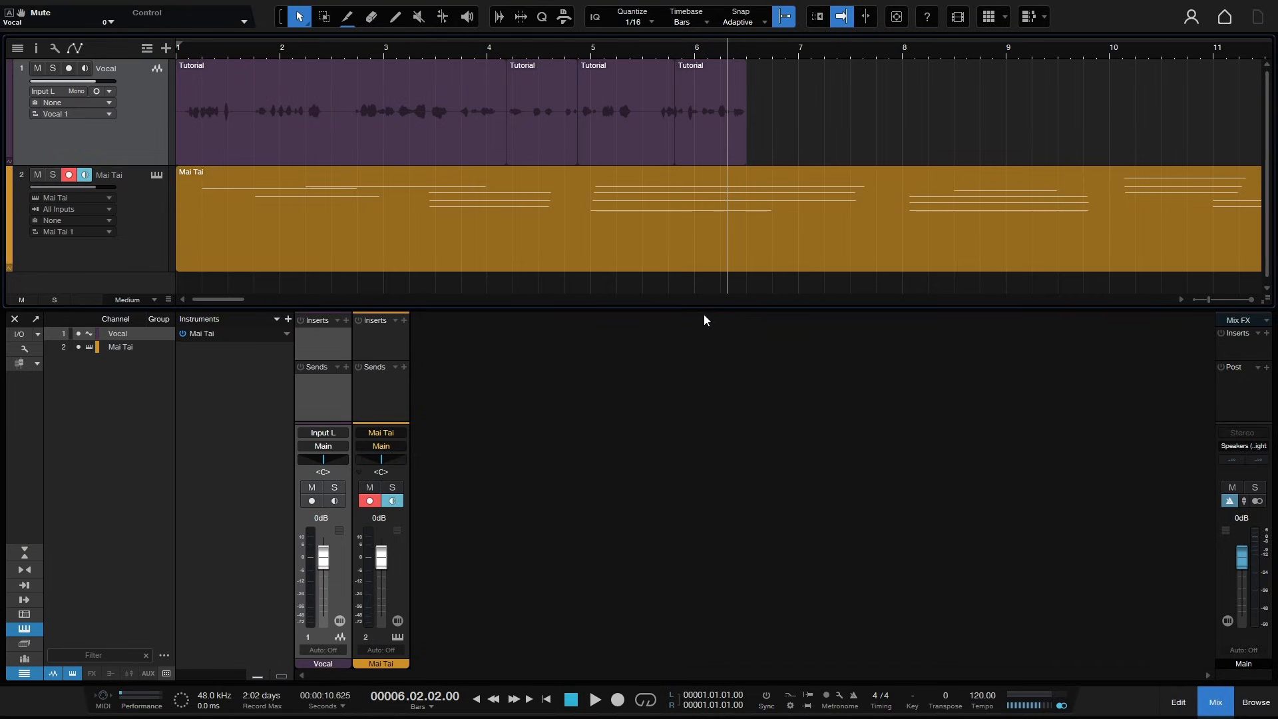
- Enlarge the console pane and switch the channel strips between small and large size
left_click_drag(709, 306, 710, 275)
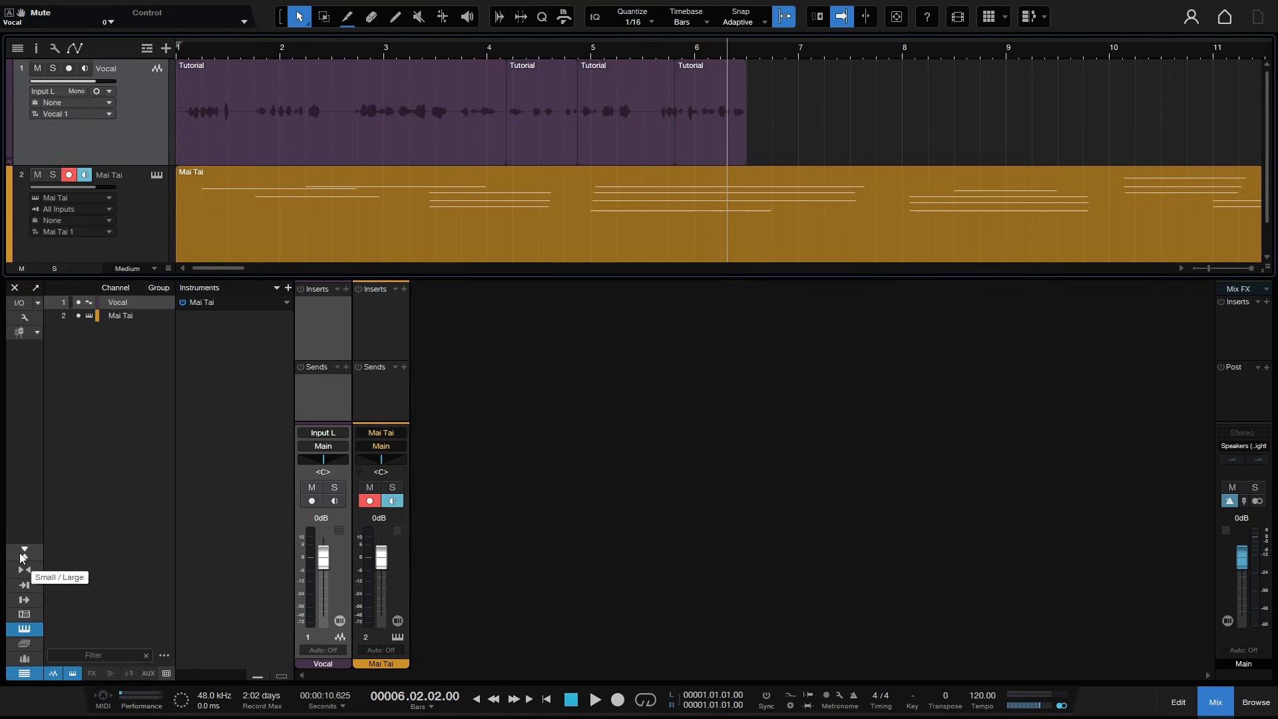
left_click(22, 557)
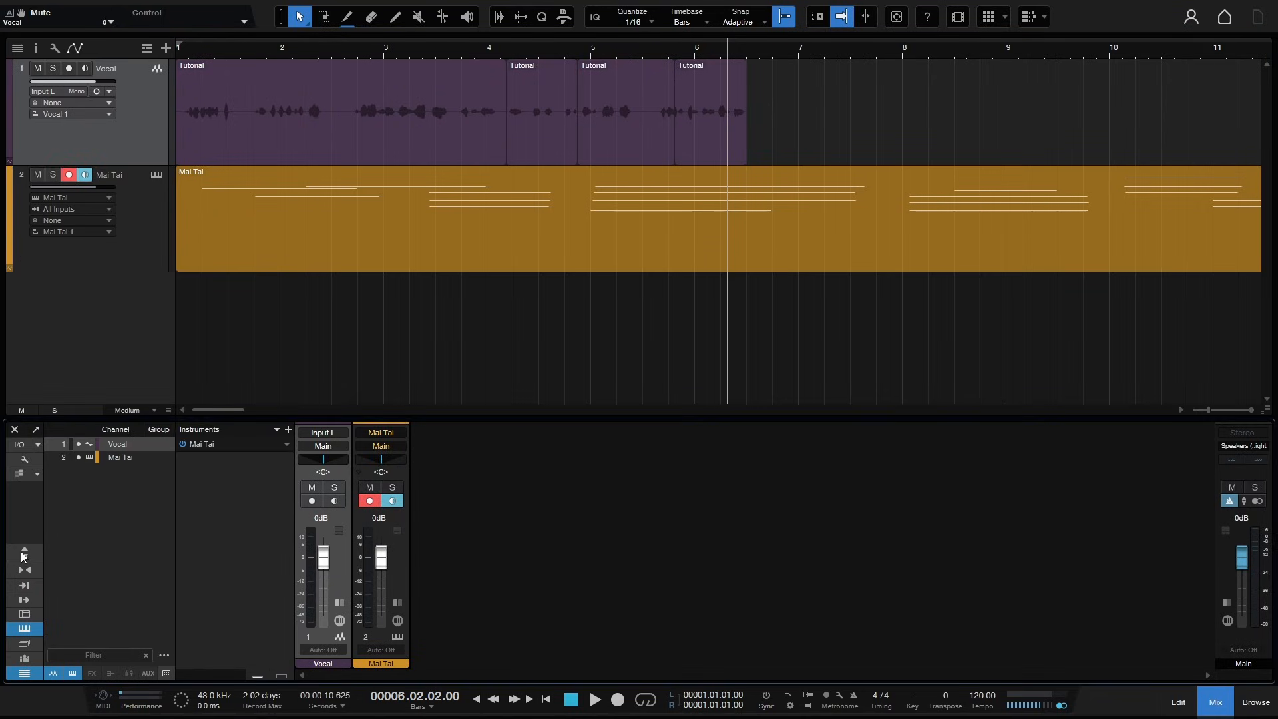
left_click(24, 553)
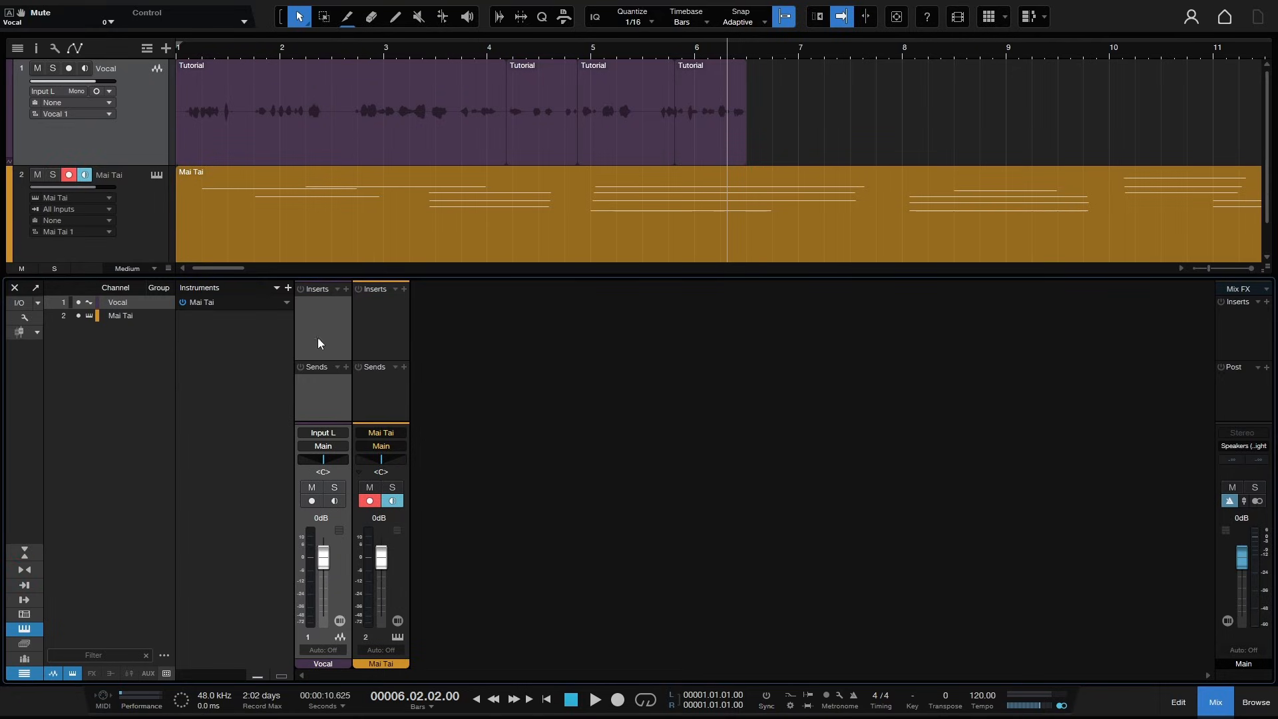
- Insert the PreSonus Ampire effect on the Vocal channel and close its plug-in window
left_click(346, 290)
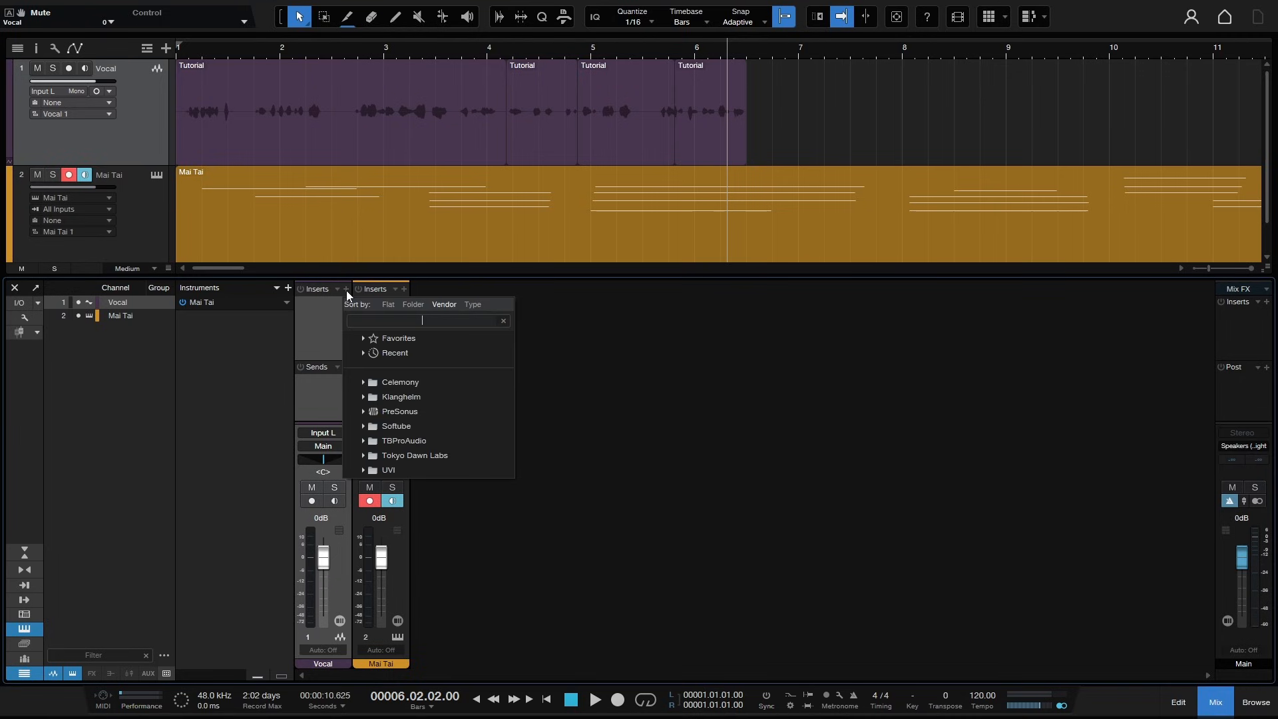
left_click(363, 412)
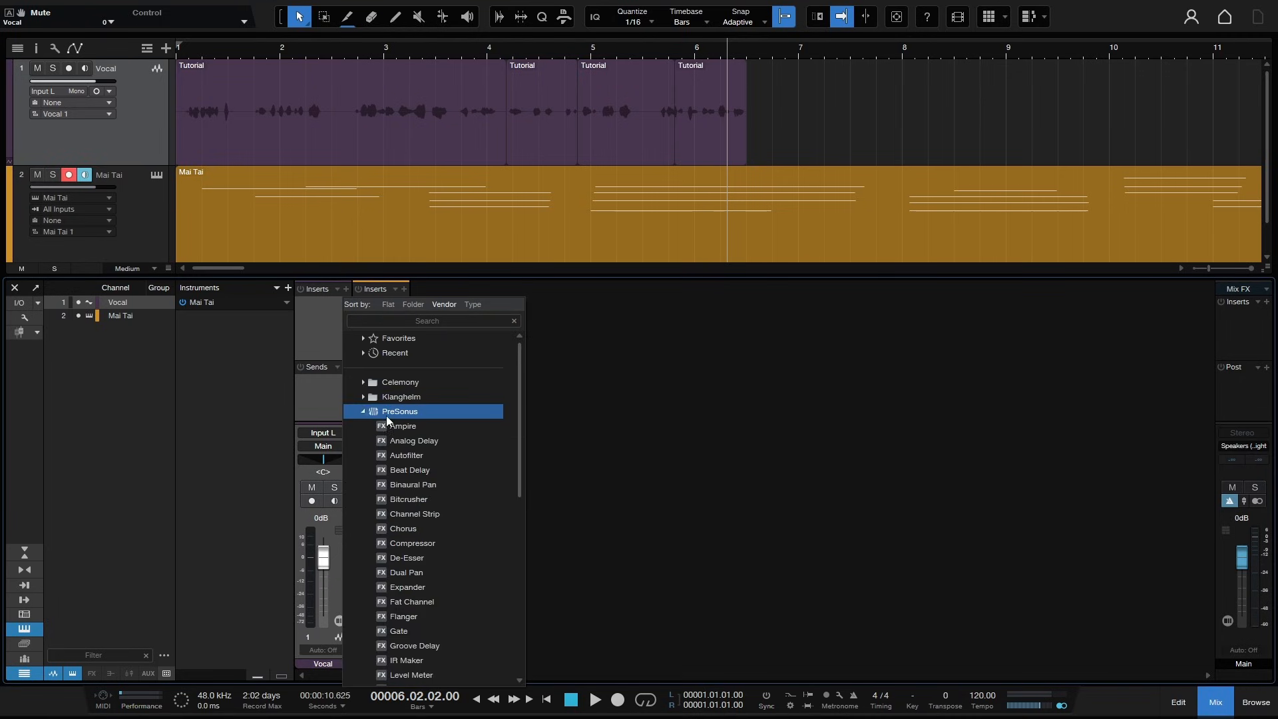
left_click(402, 428)
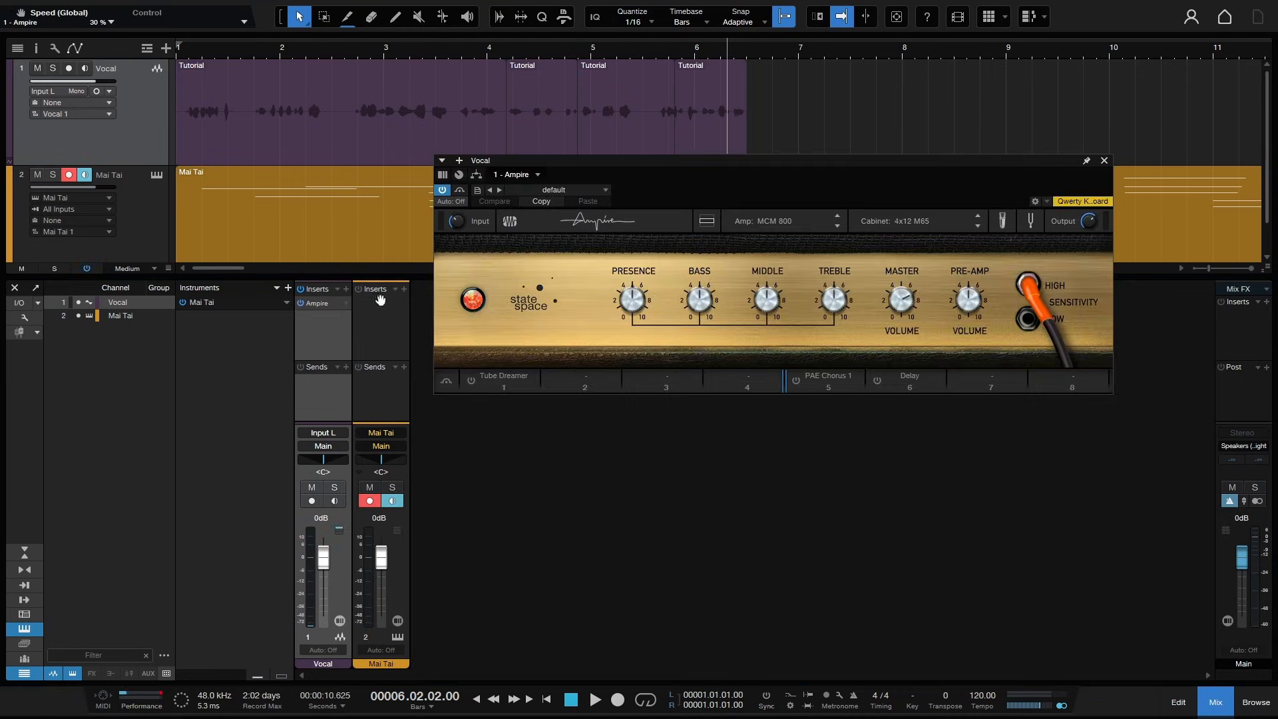
left_click(1106, 160)
- Add an FX channel from the Vocal channel's sends
left_click(346, 369)
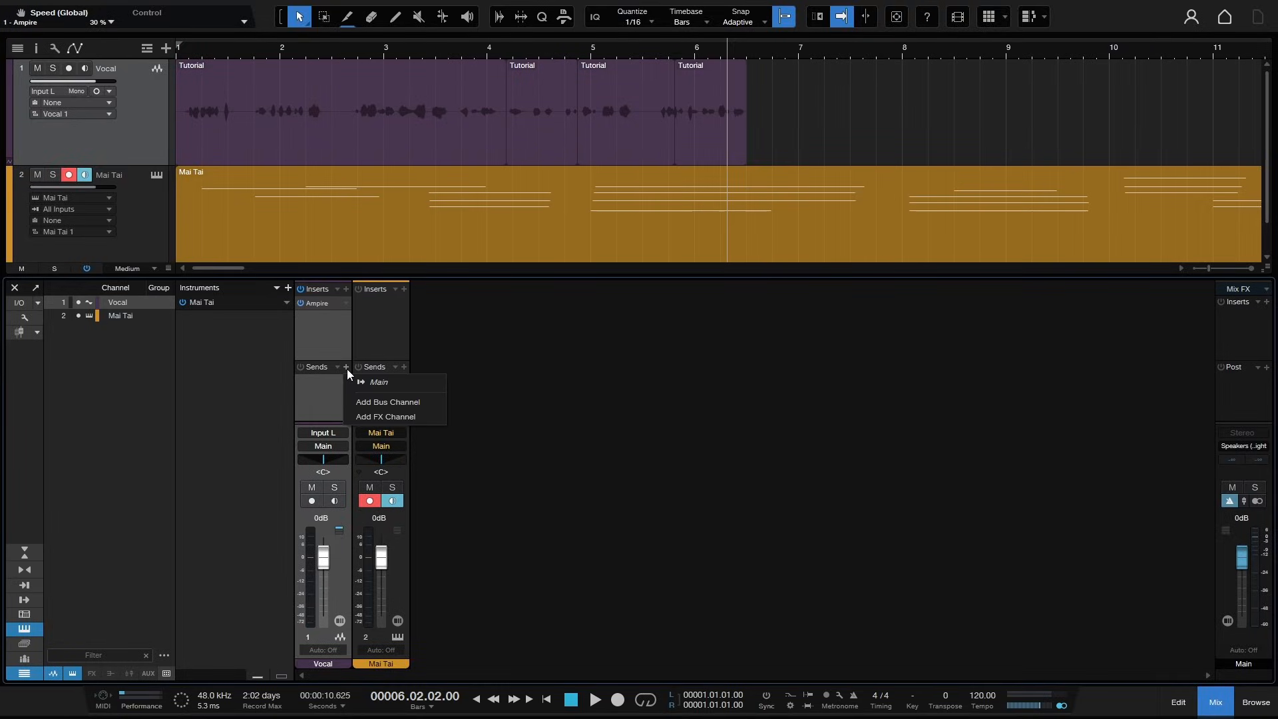
left_click(382, 418)
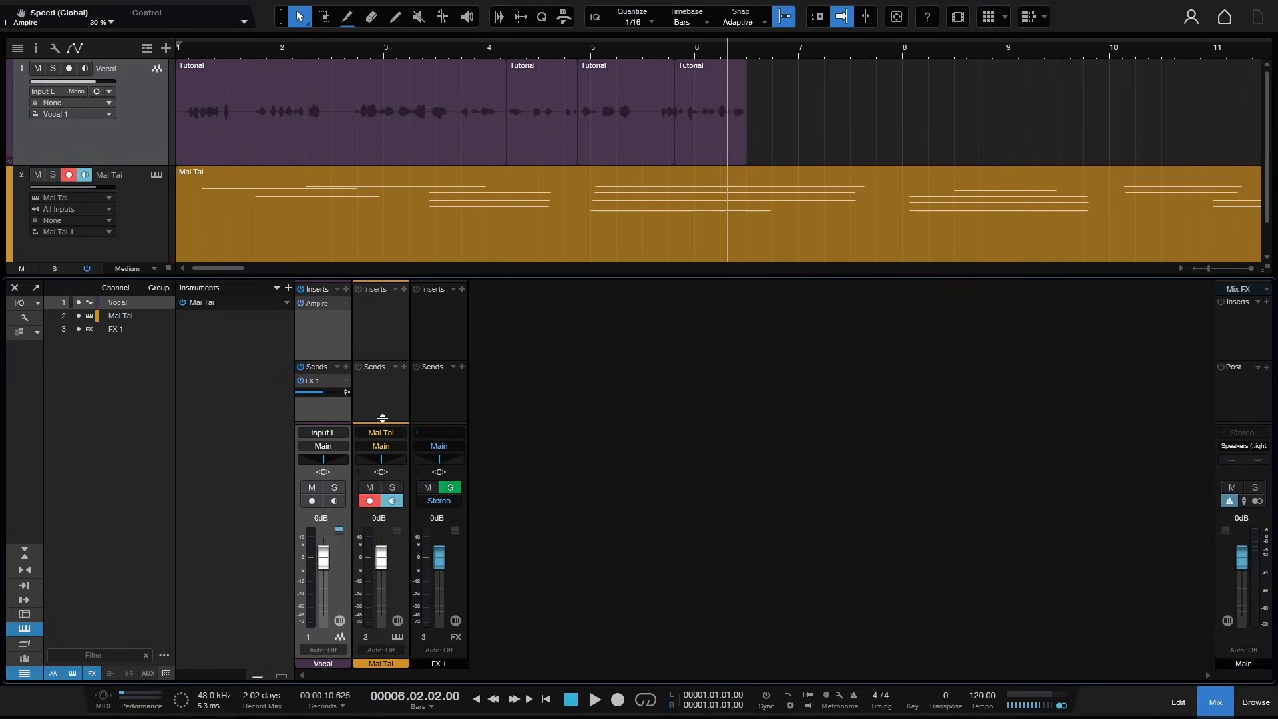
- Hide the console's inserts and sends rows, and expand the Vocal, Mai Tai and FX 1 channel strips, resizing Vocal's insert area
left_click(24, 558)
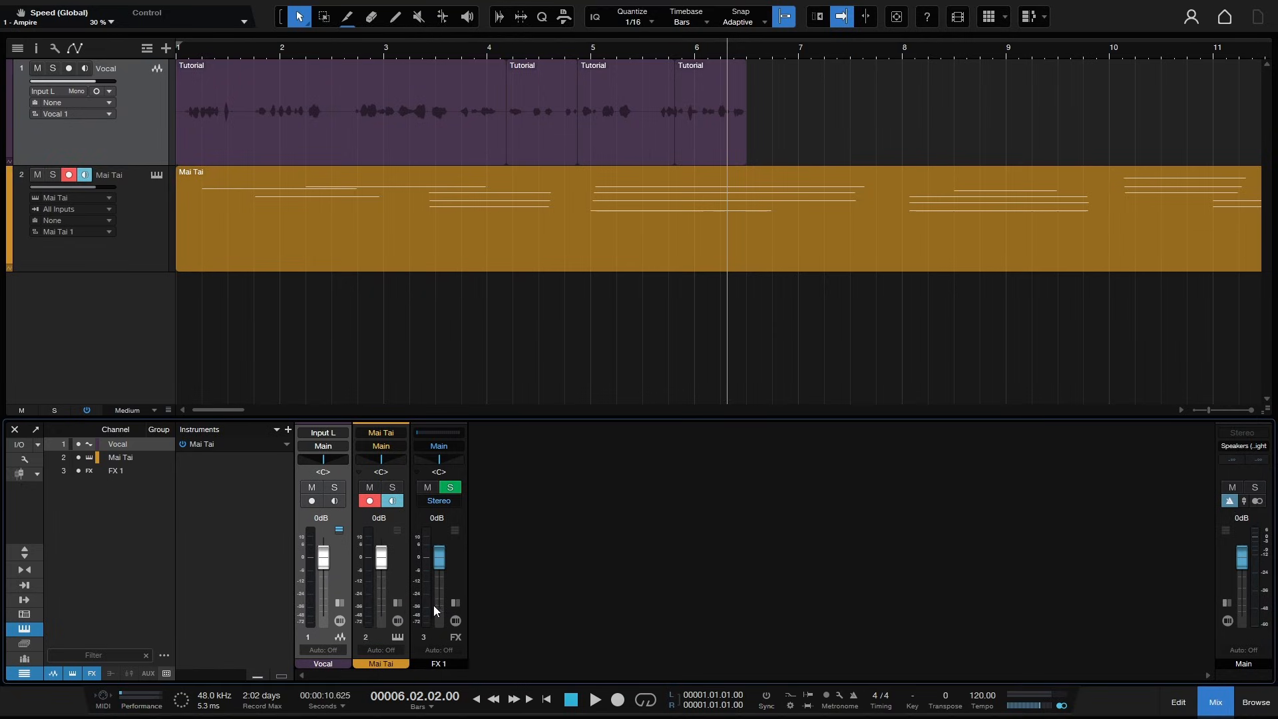
left_click(340, 603)
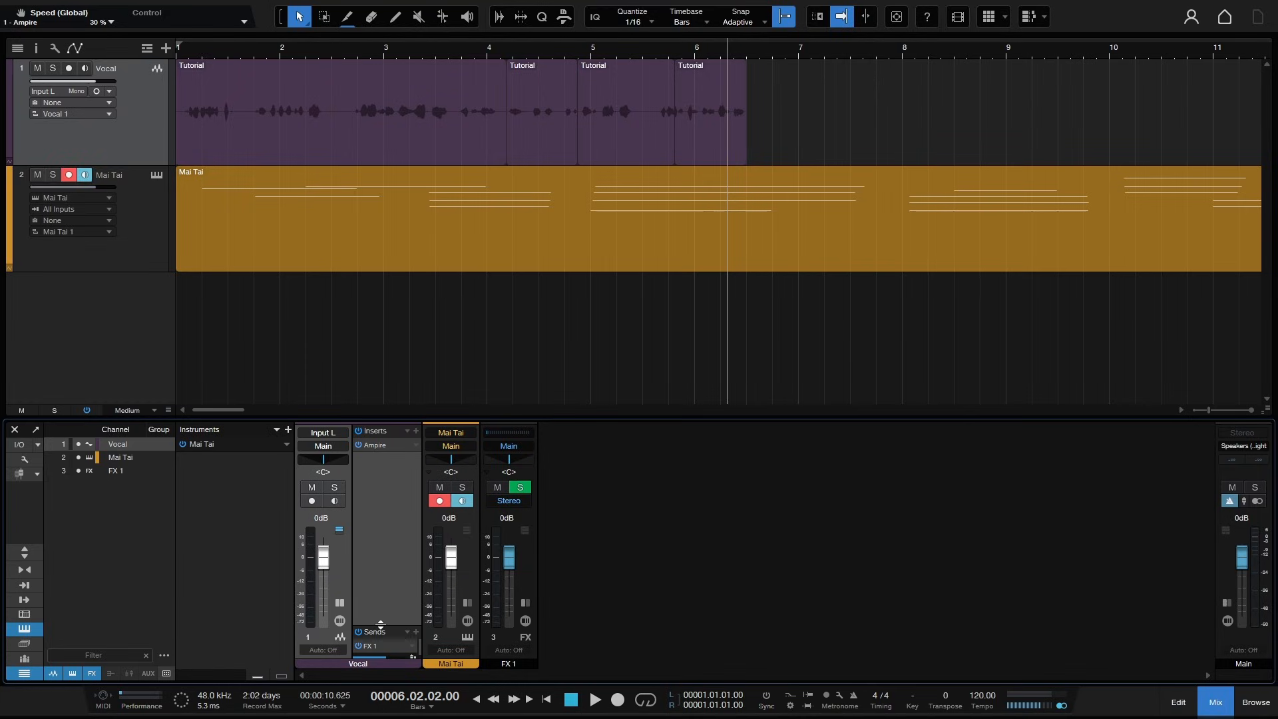
left_click_drag(380, 622, 381, 590)
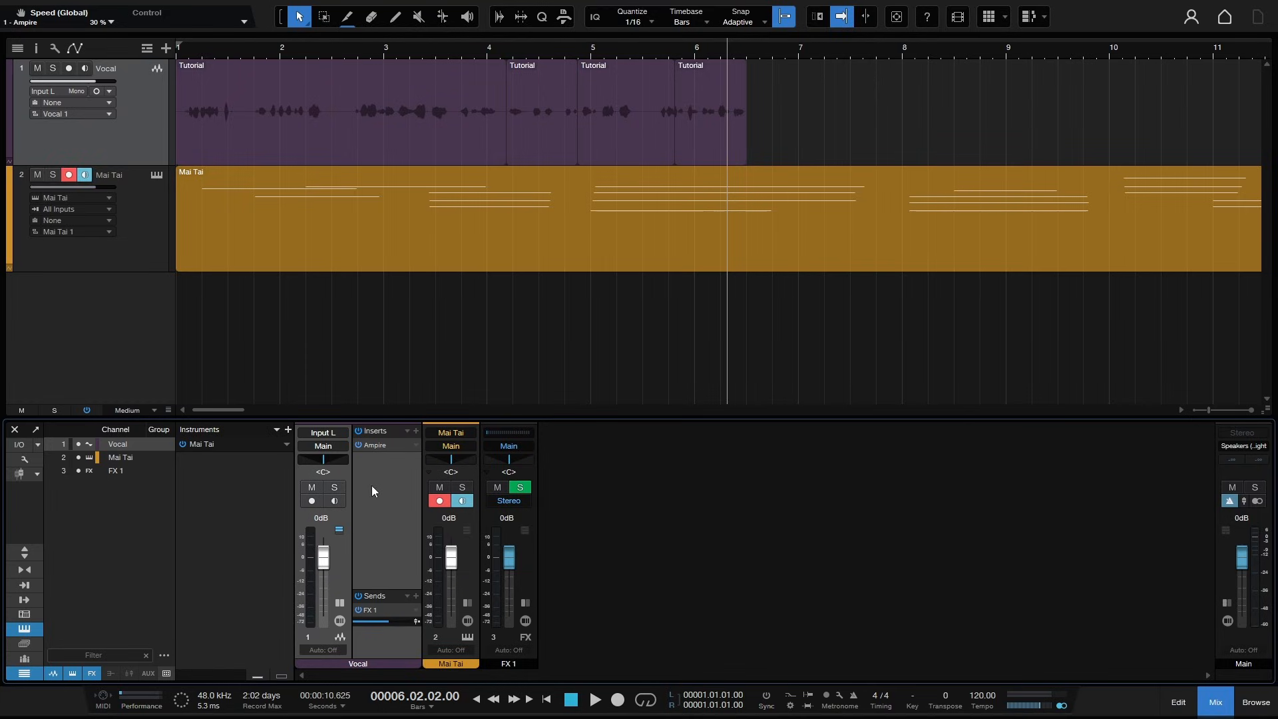
left_click(466, 602)
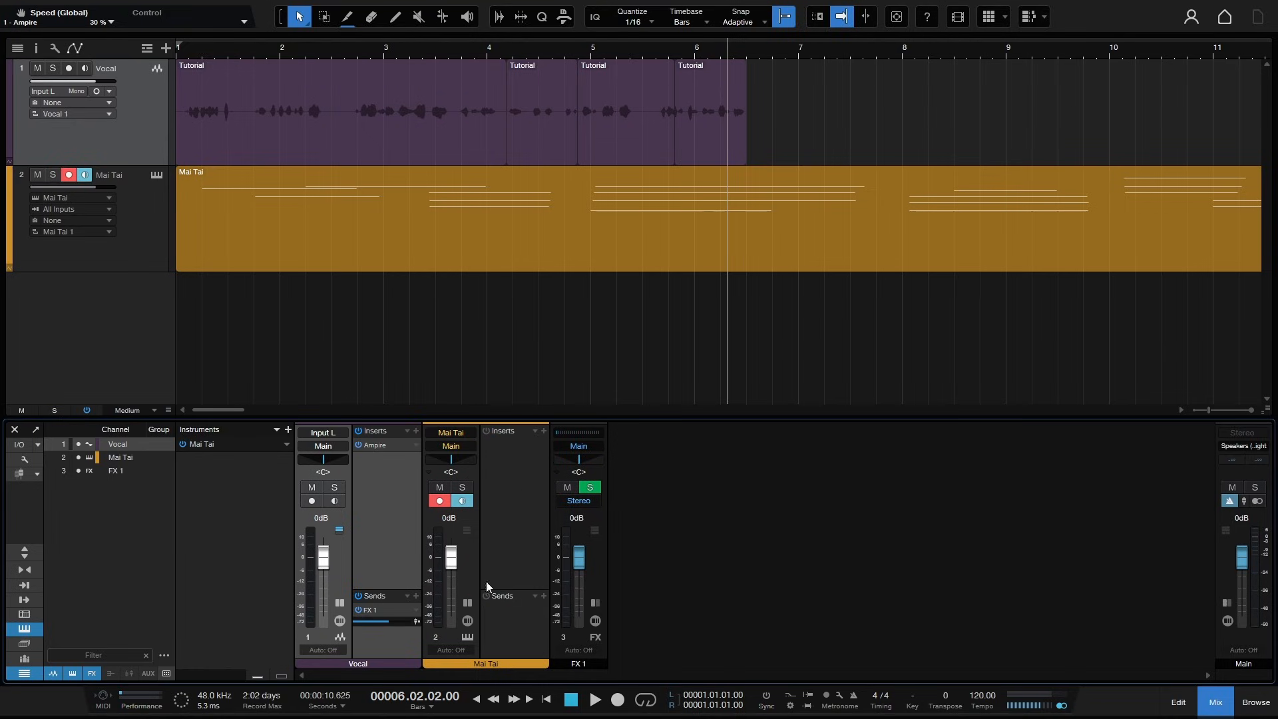
left_click(595, 604)
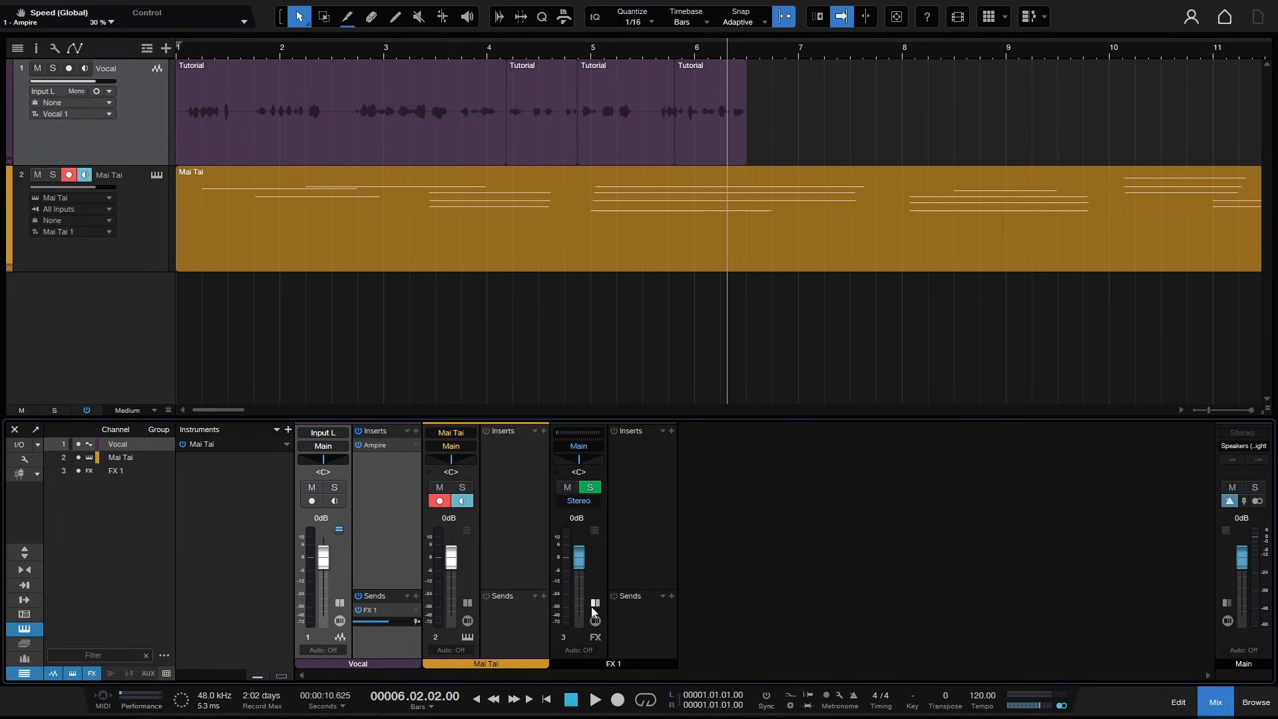
- Insert the PreSonus Chorus effect on the FX 1 channel and close its plug-in window
left_click(671, 431)
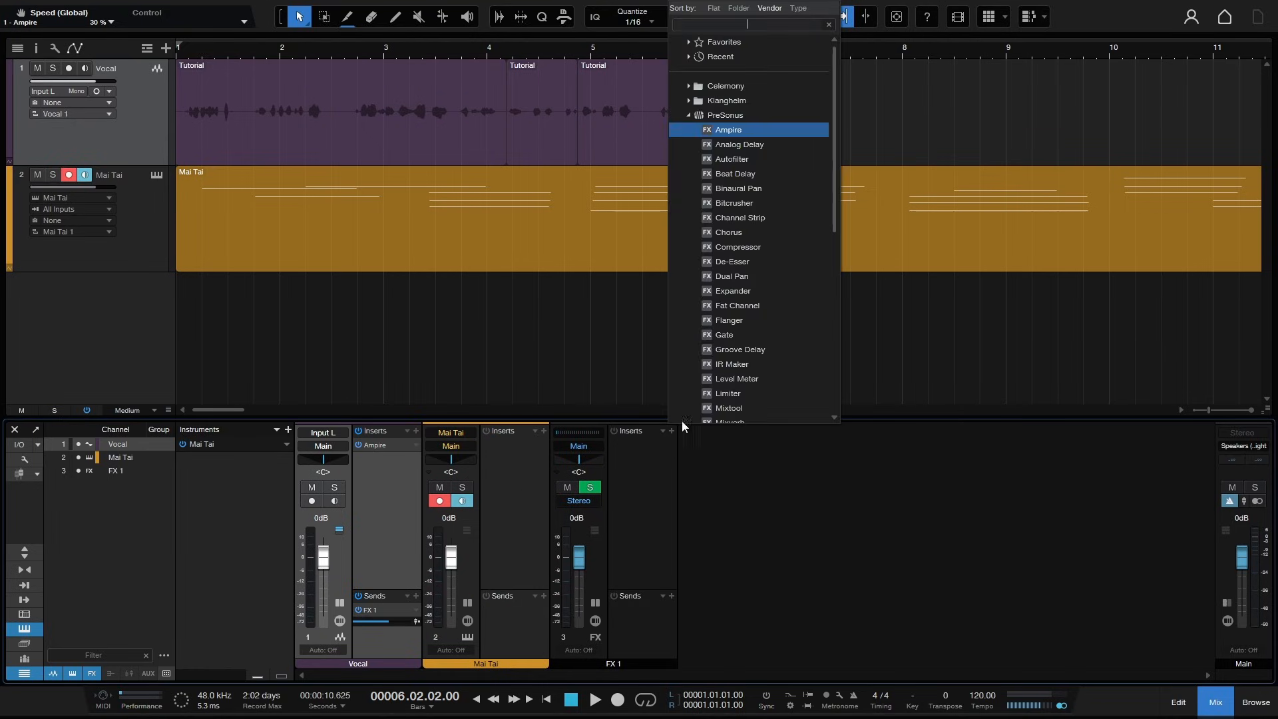
left_click(737, 236)
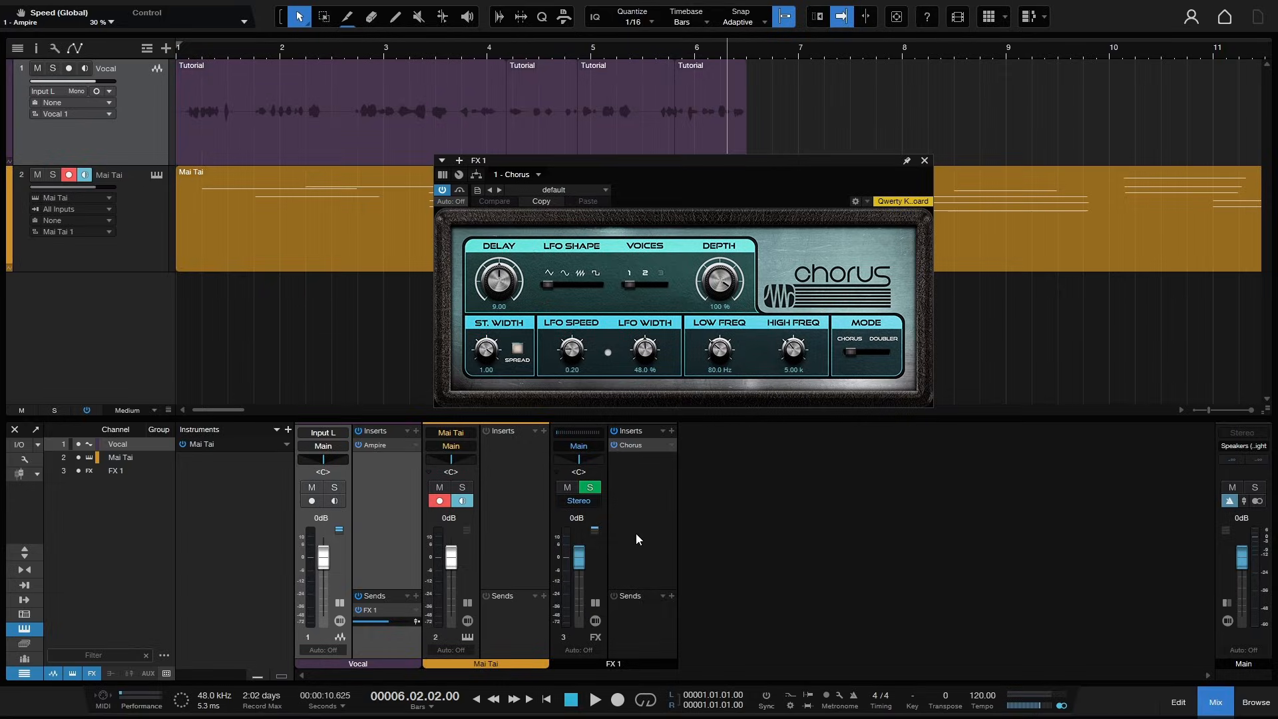
left_click(925, 160)
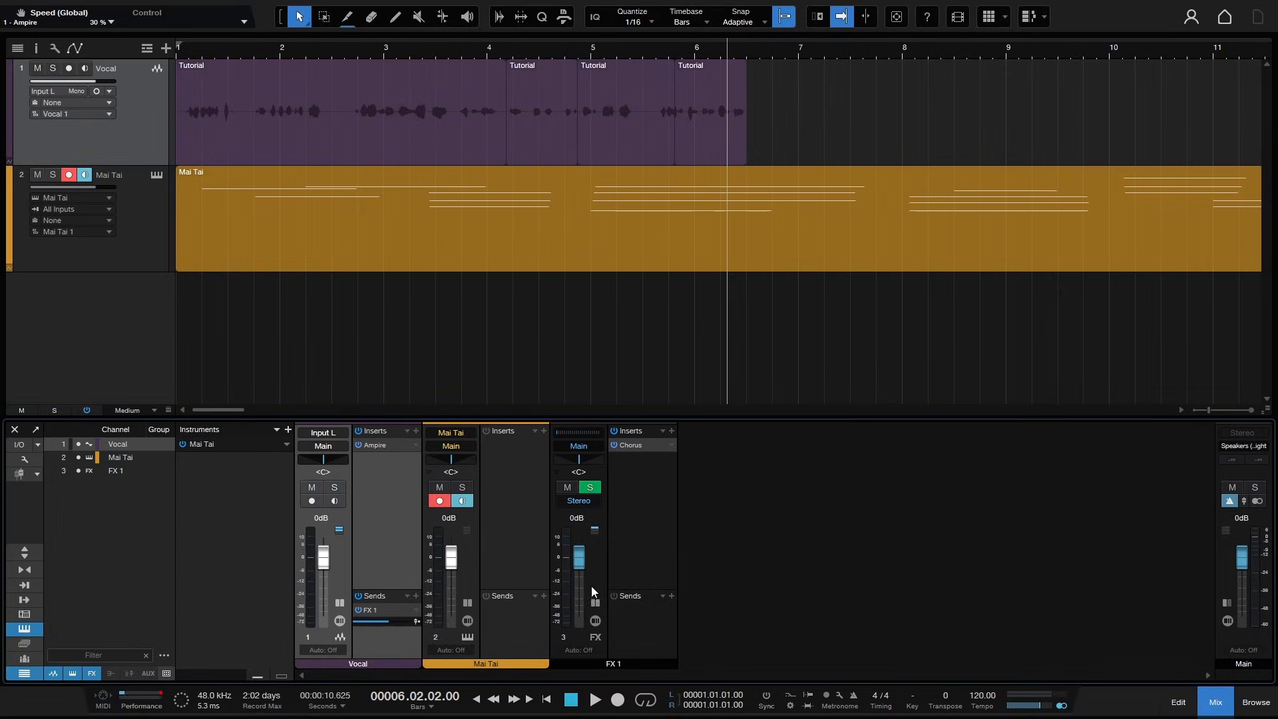
- Collapse the FX 1, Mai Tai and Vocal channel strips back to normal width
left_click(594, 604)
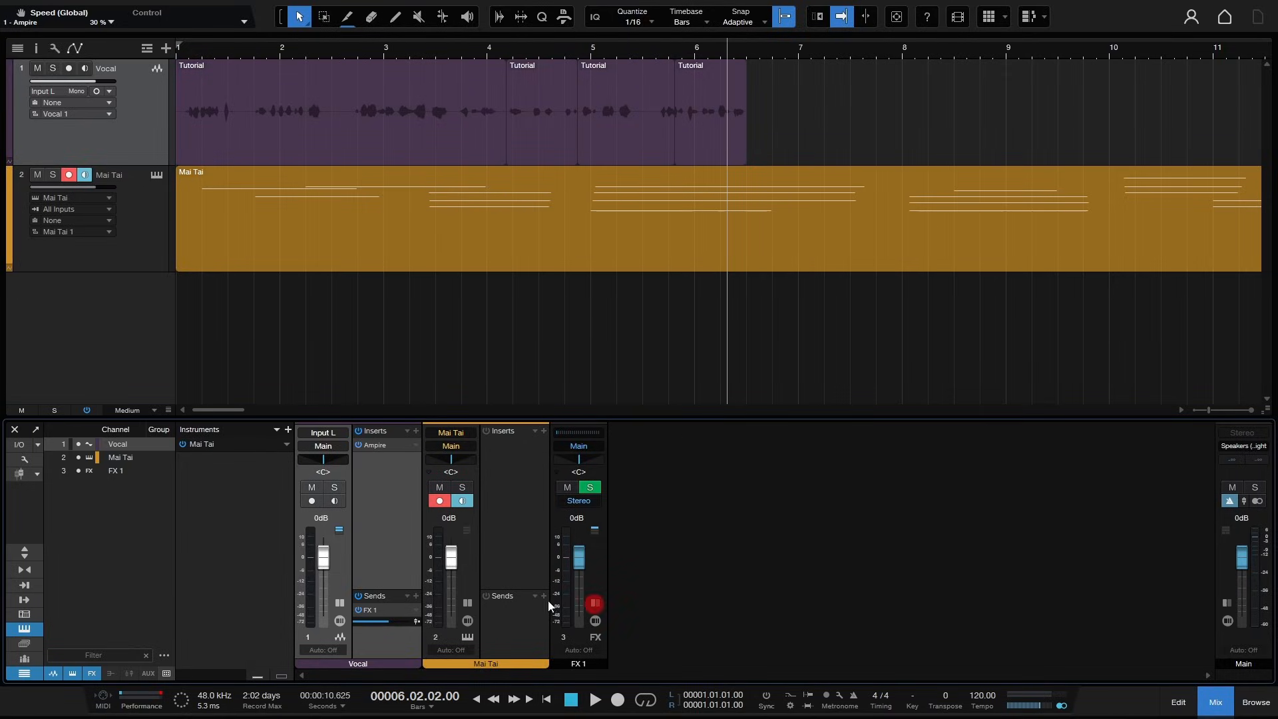
left_click(466, 603)
left_click(339, 603)
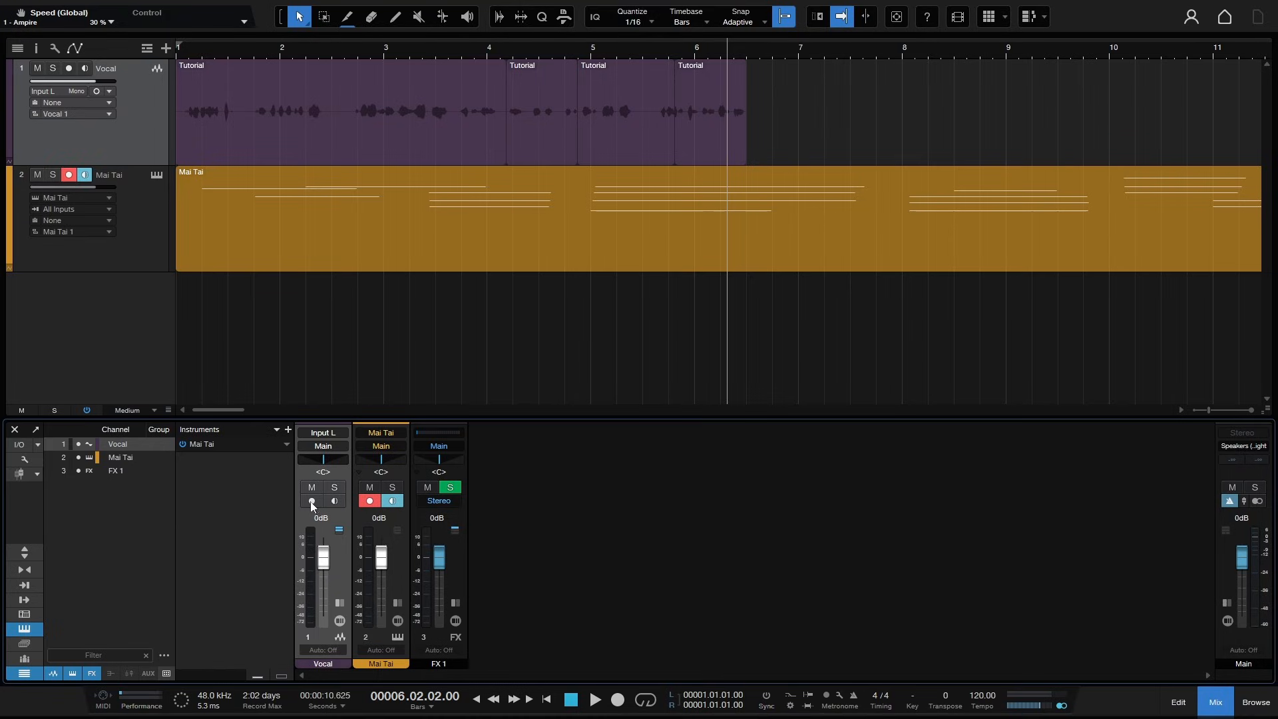
- Enlarge the console pane upward and toggle the Vocal channel's expanded view on and off
left_click_drag(540, 420, 553, 341)
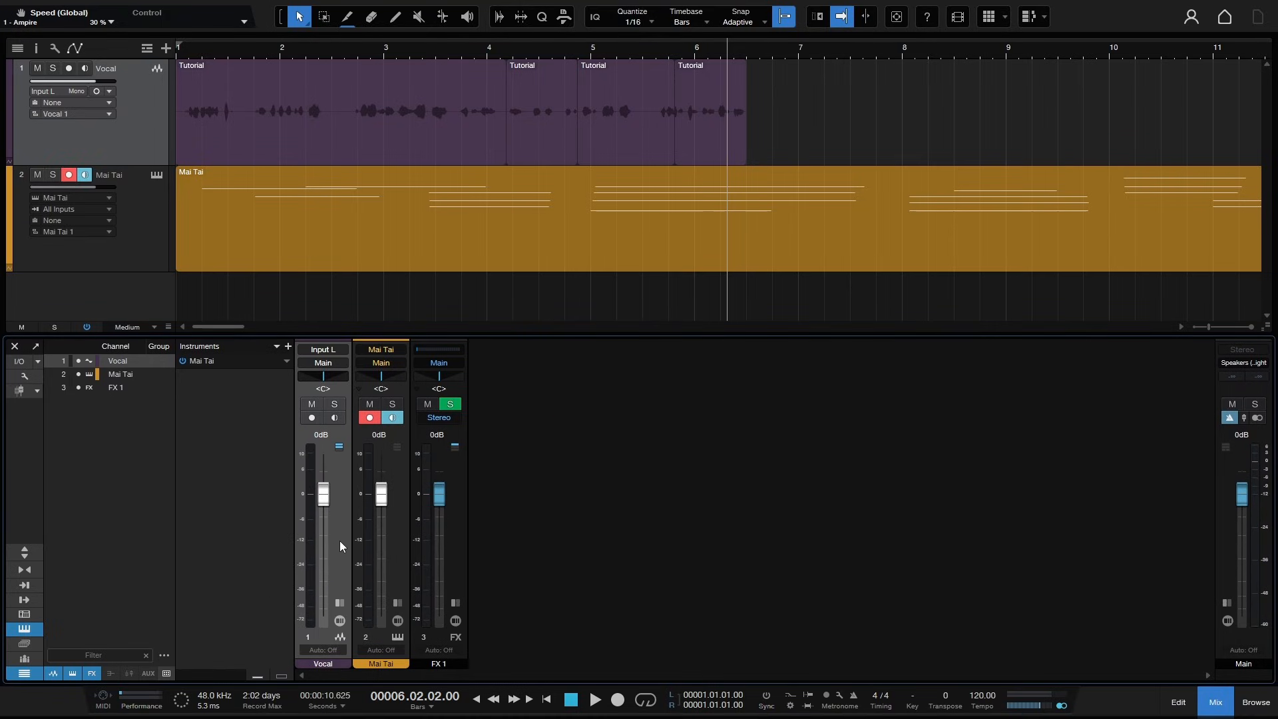
left_click(340, 602)
left_click(341, 602)
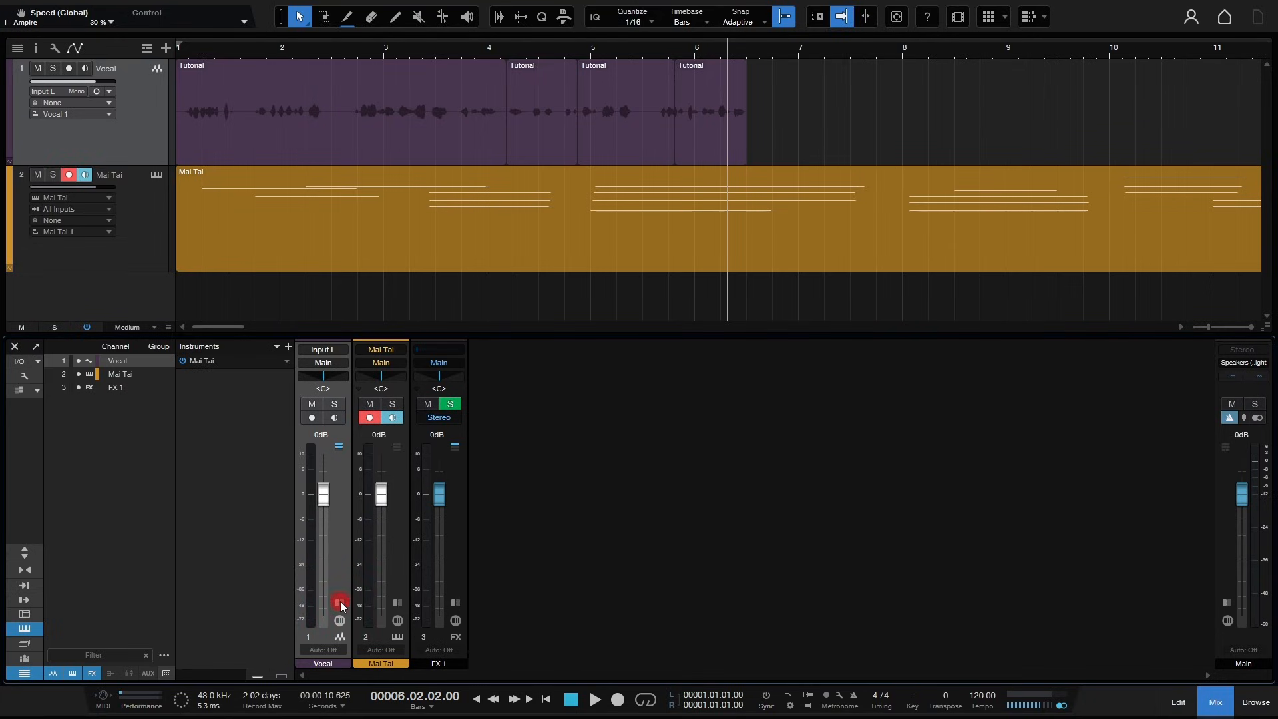
- Show the inserts and sends rows again and switch the channel strips to narrow and back
left_click(23, 553)
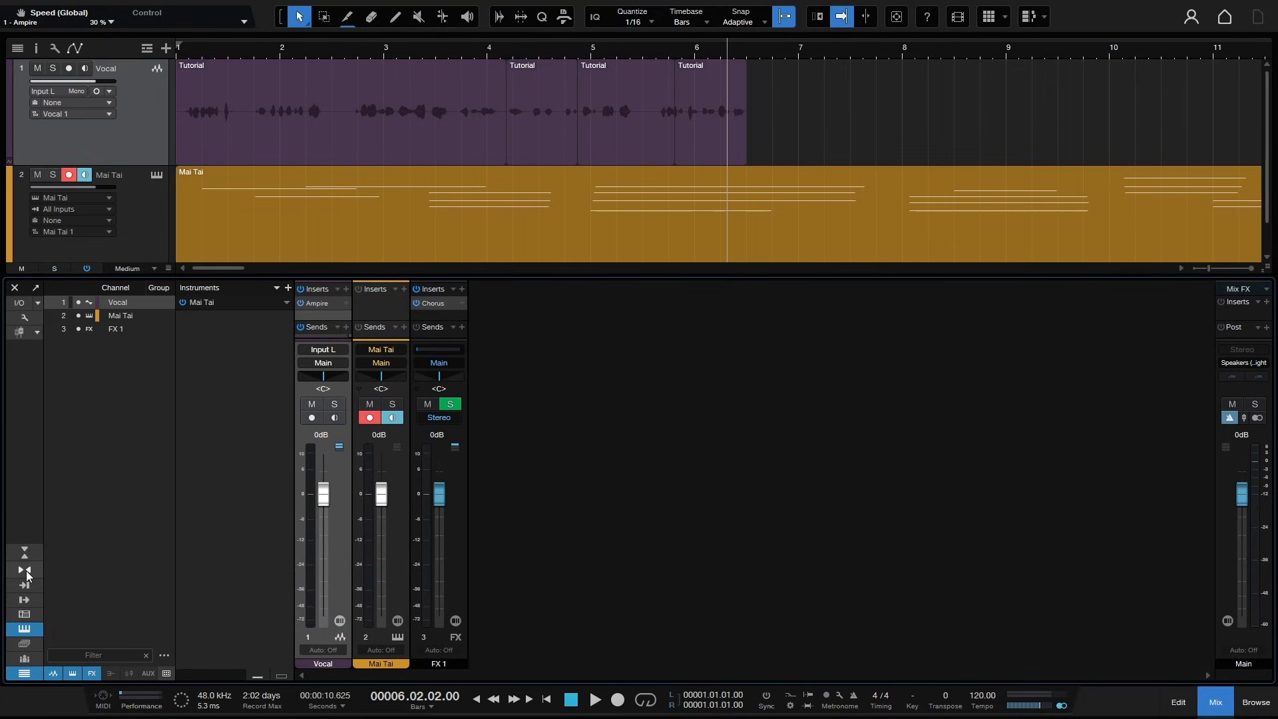
left_click(24, 570)
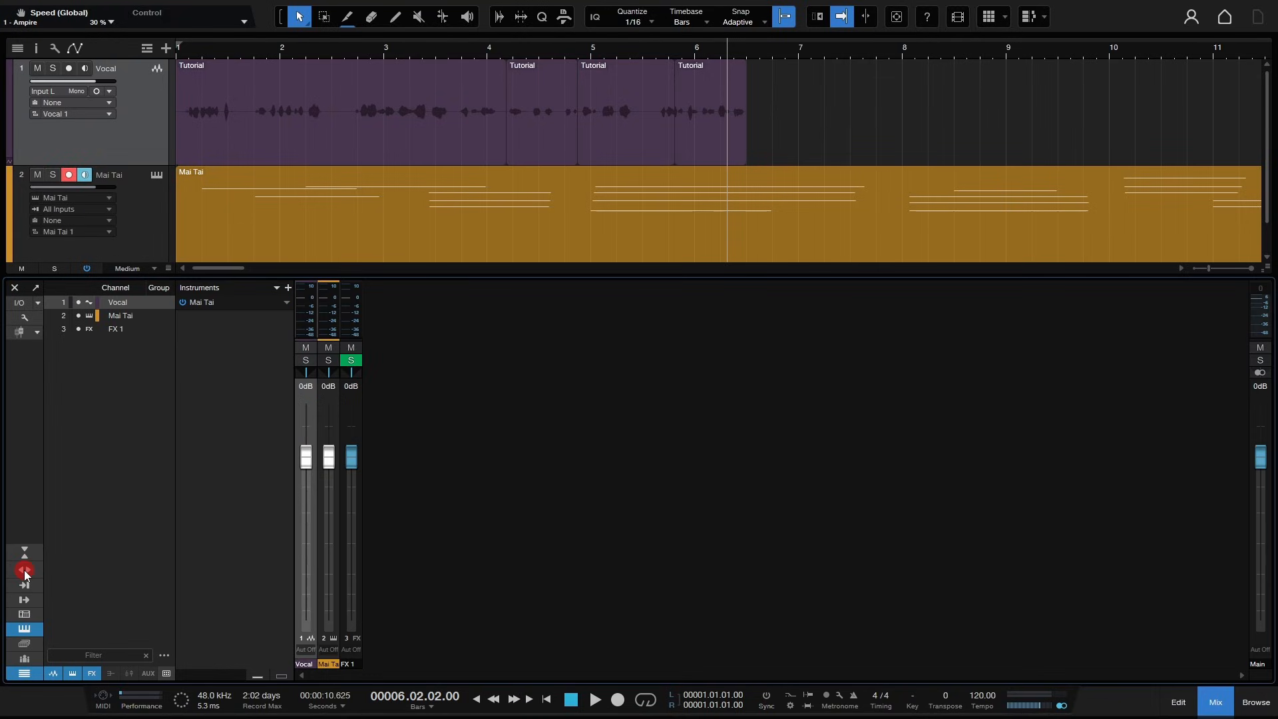
left_click(24, 570)
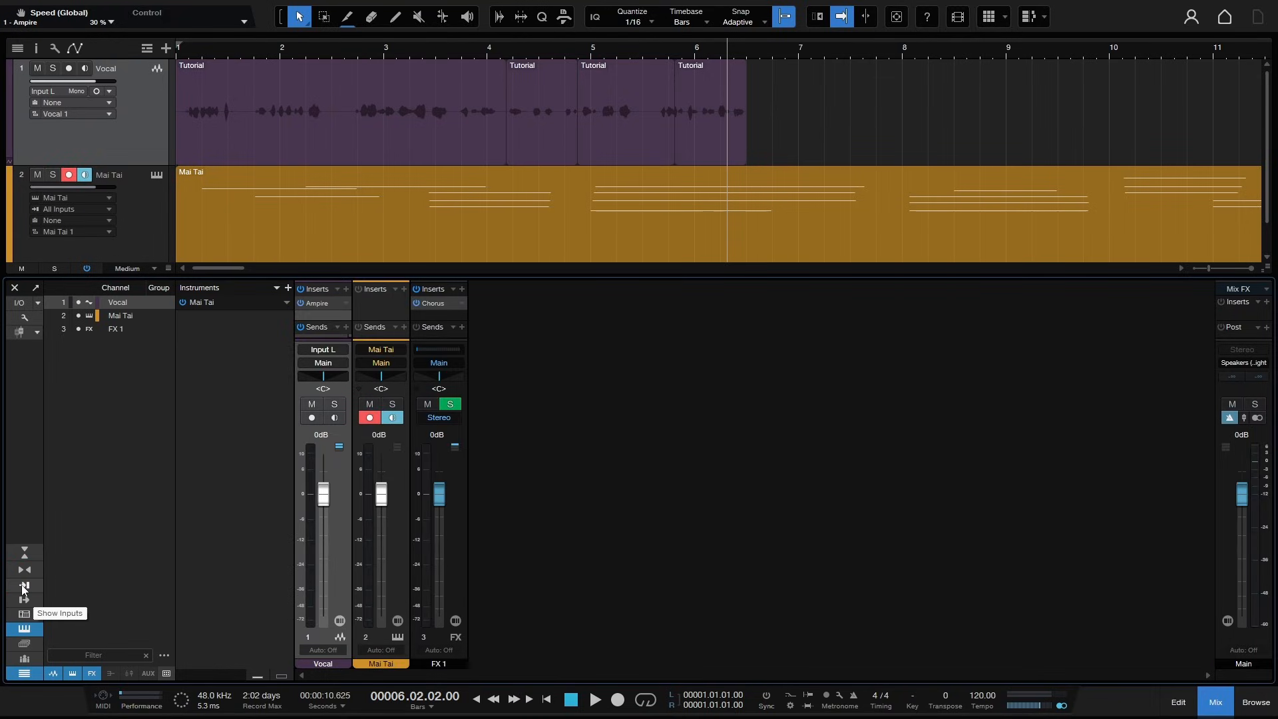
- Show and then hide the console's inputs section
left_click(24, 586)
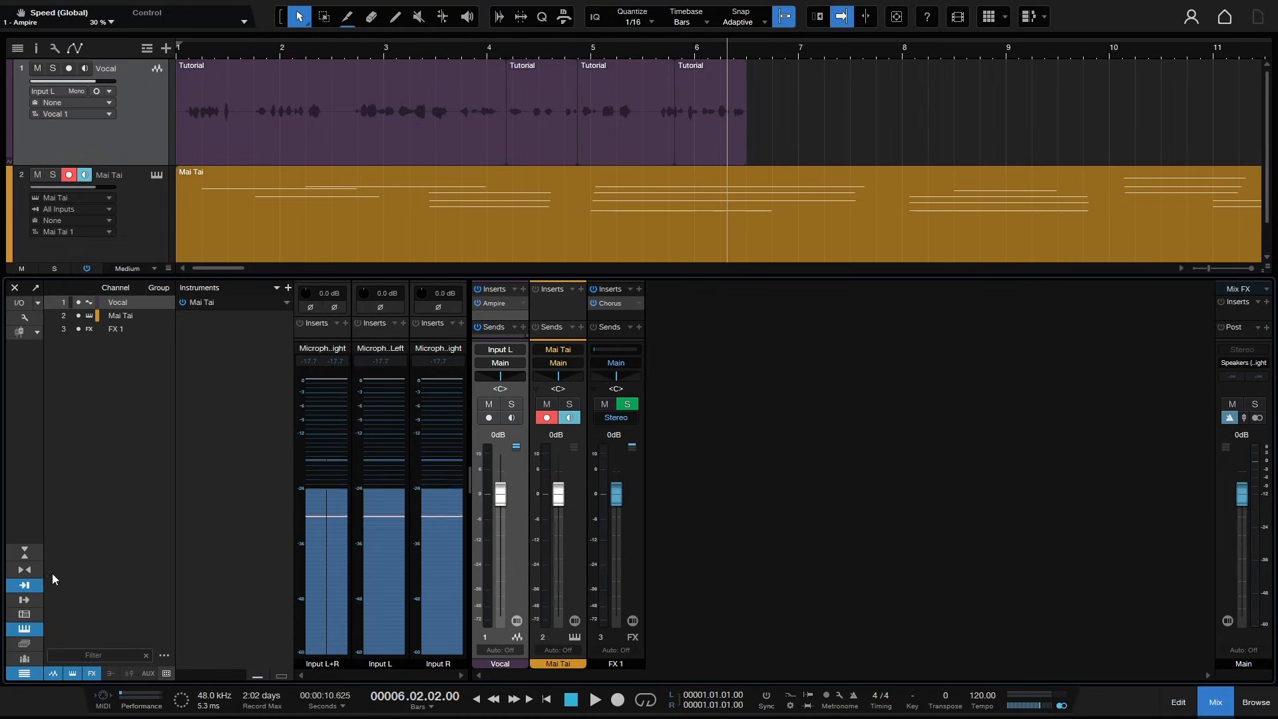
left_click(24, 586)
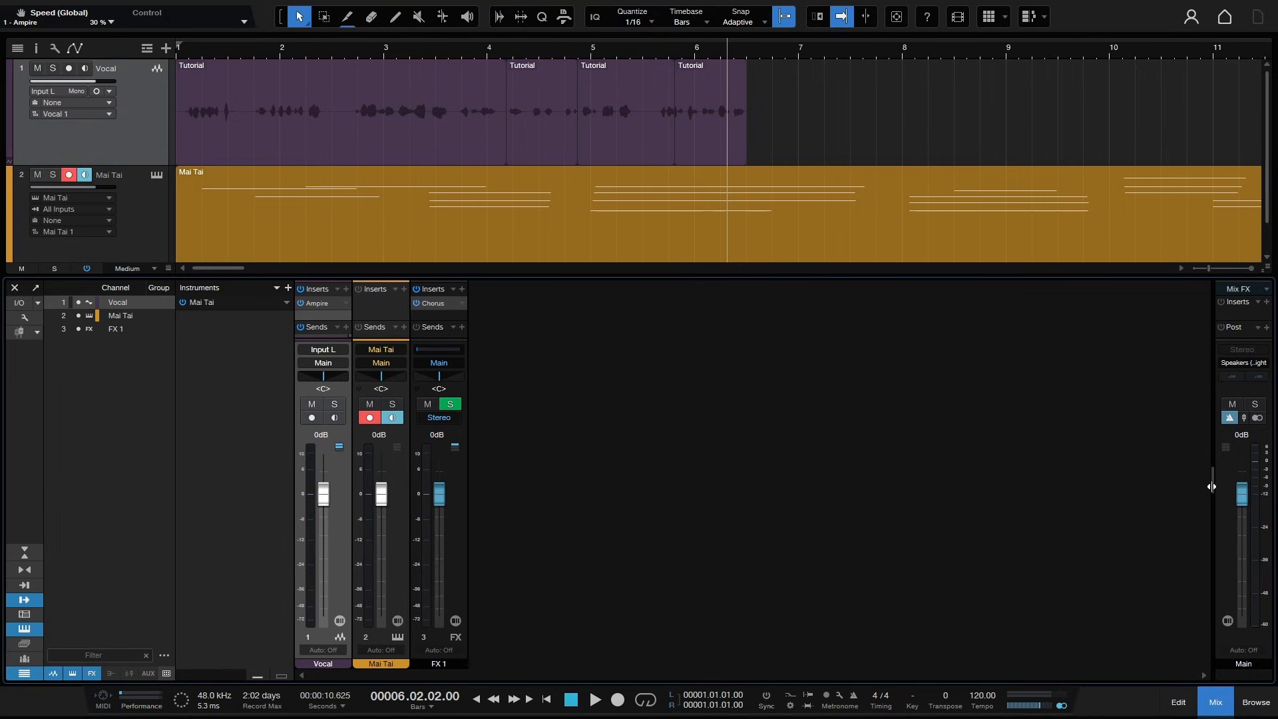
mouse_move(1207, 488)
left_mouse_down()
mouse_move(967, 476)
mouse_move(1189, 494)
mouse_move(1012, 494)
mouse_move(1210, 504)
left_mouse_up()
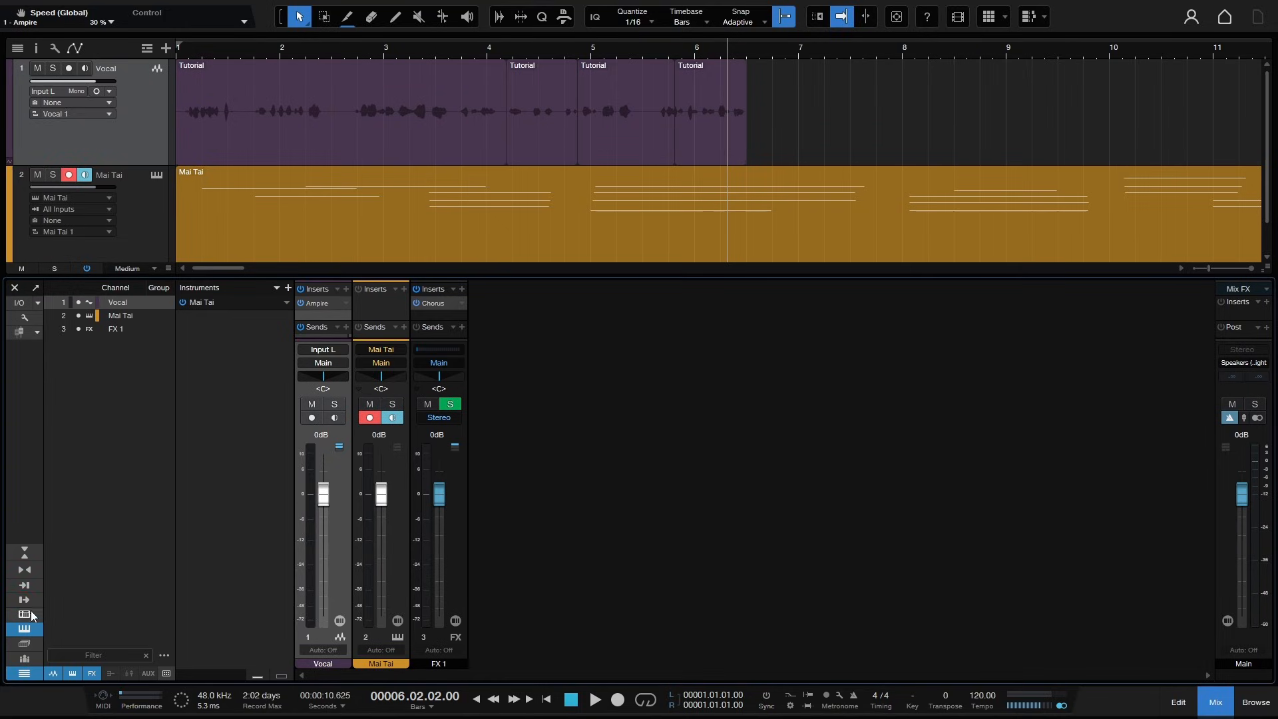
- Show and hide the external devices panel, then toggle the instrument rack off and on
left_click(30, 612)
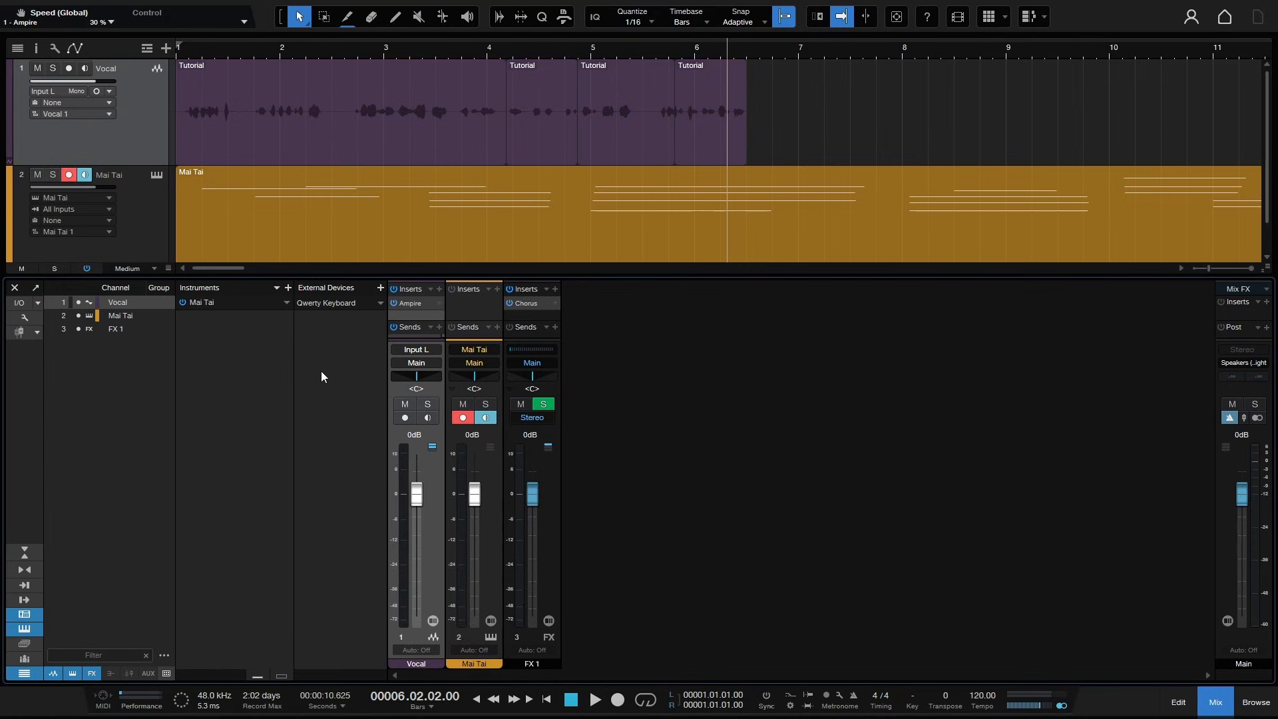
left_click(24, 613)
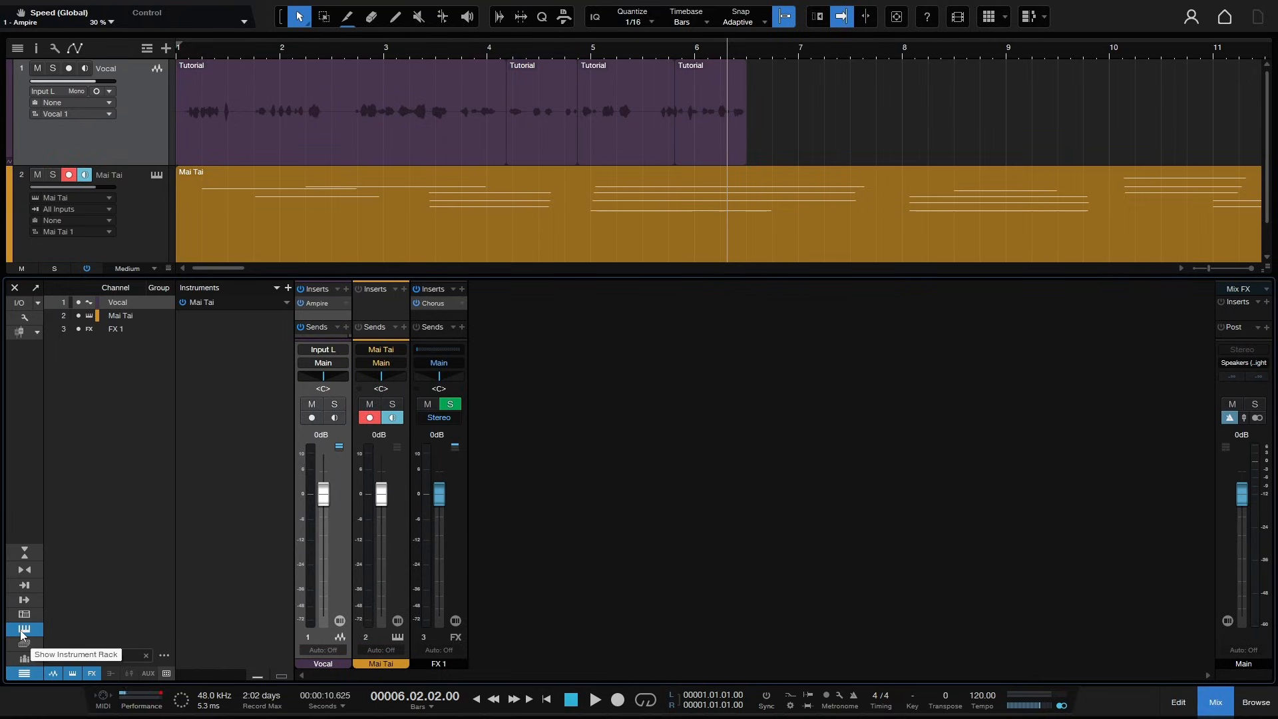
left_click(20, 633)
left_click(22, 631)
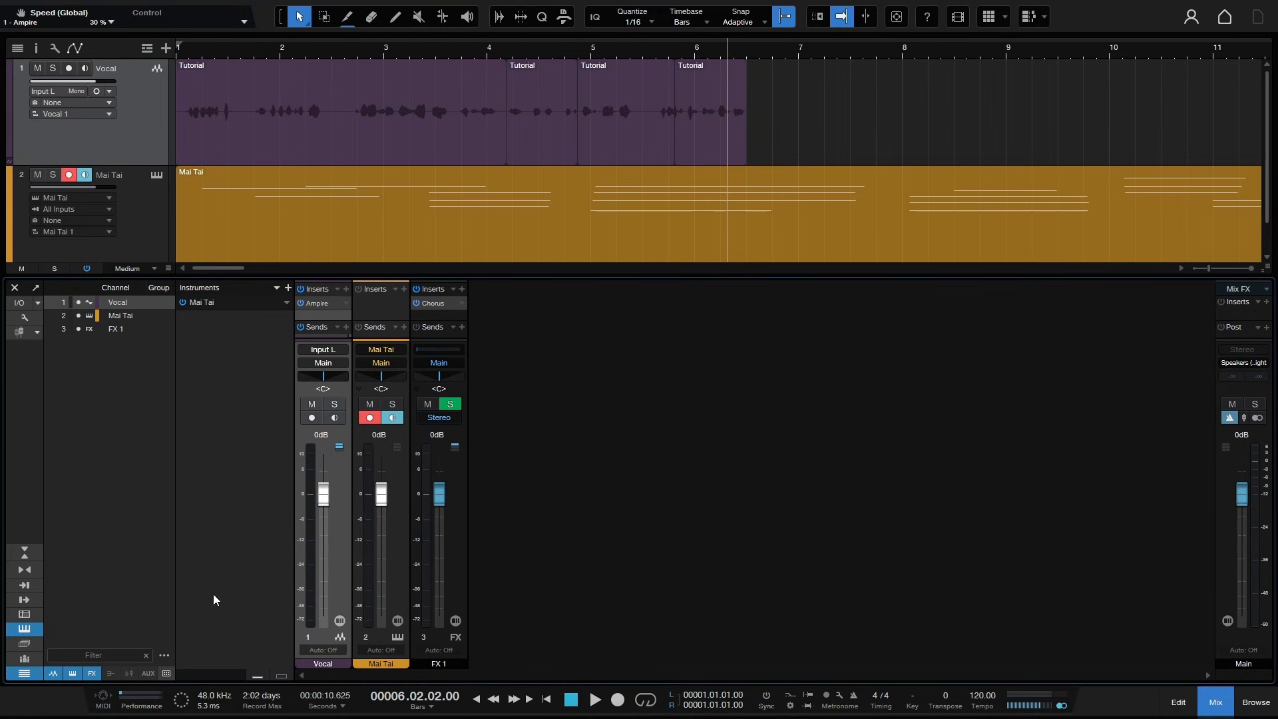
- Open the options for the Vocal channel's Ampire insert and close them without choosing anything
double_click(201, 301)
left_click(1245, 266)
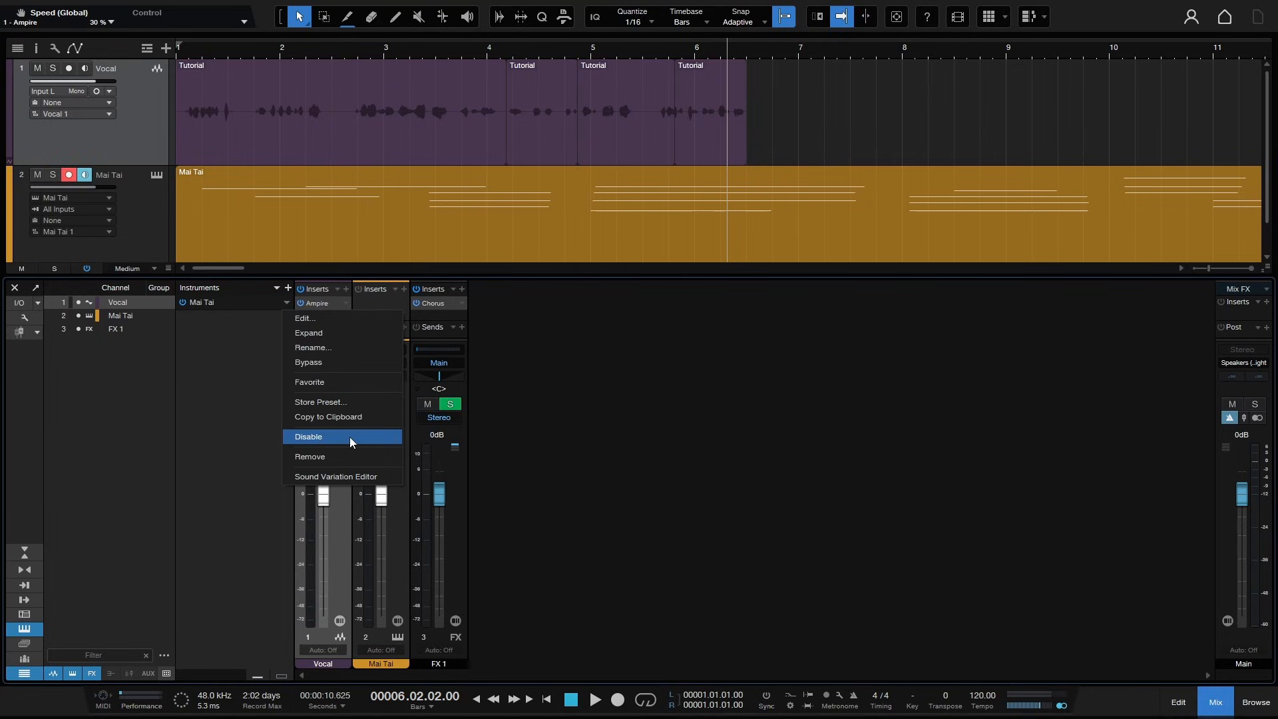
left_click(225, 421)
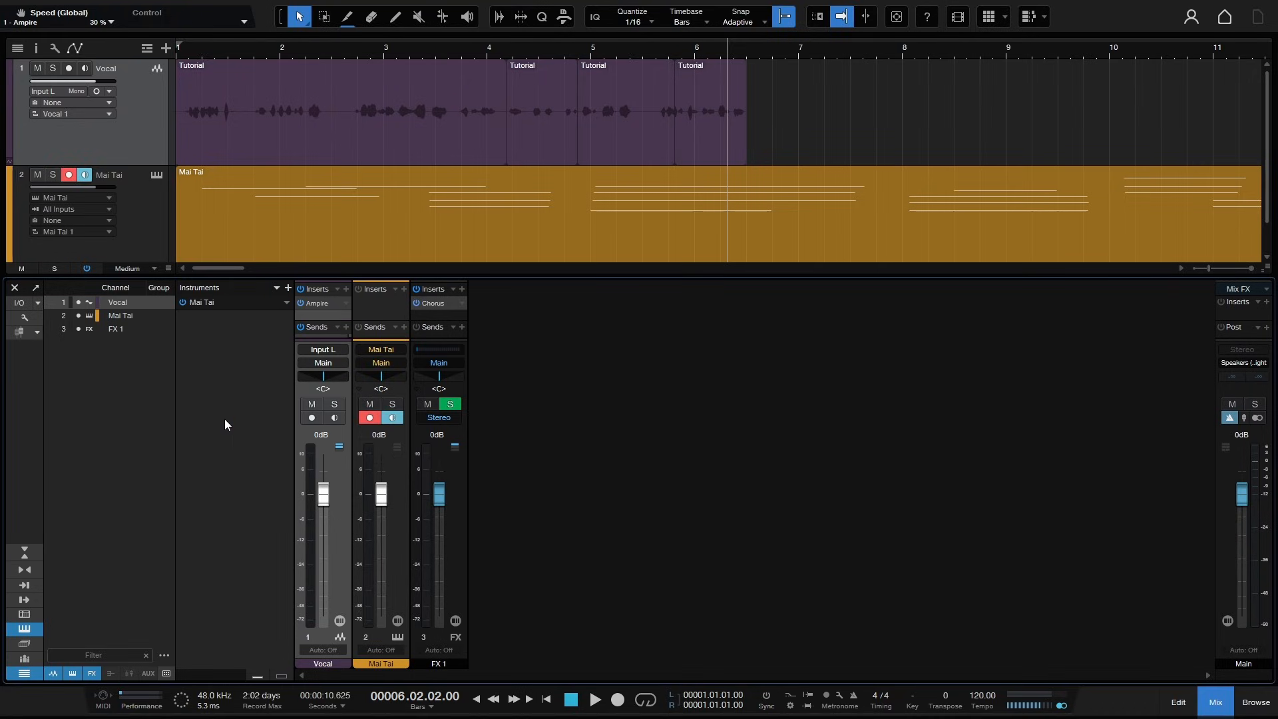
- Show and hide the console's scenes panel, then the groups panel
left_click(23, 647)
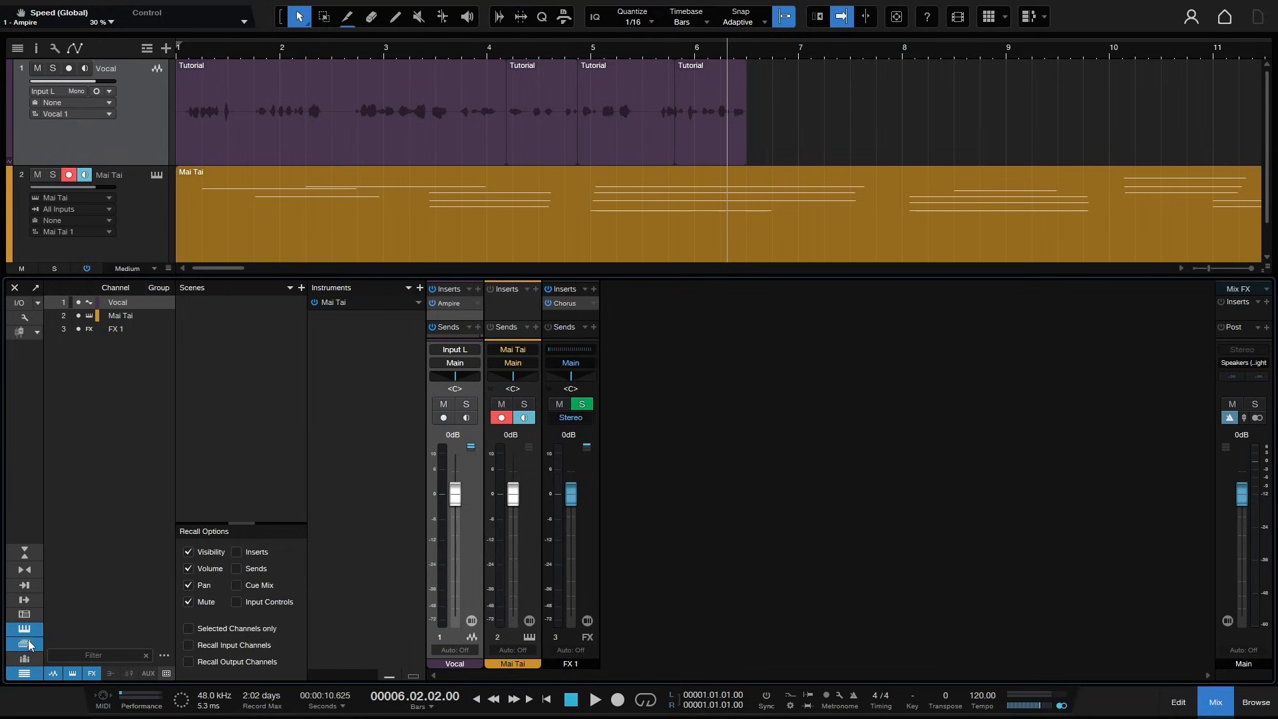
left_click(28, 644)
left_click(23, 660)
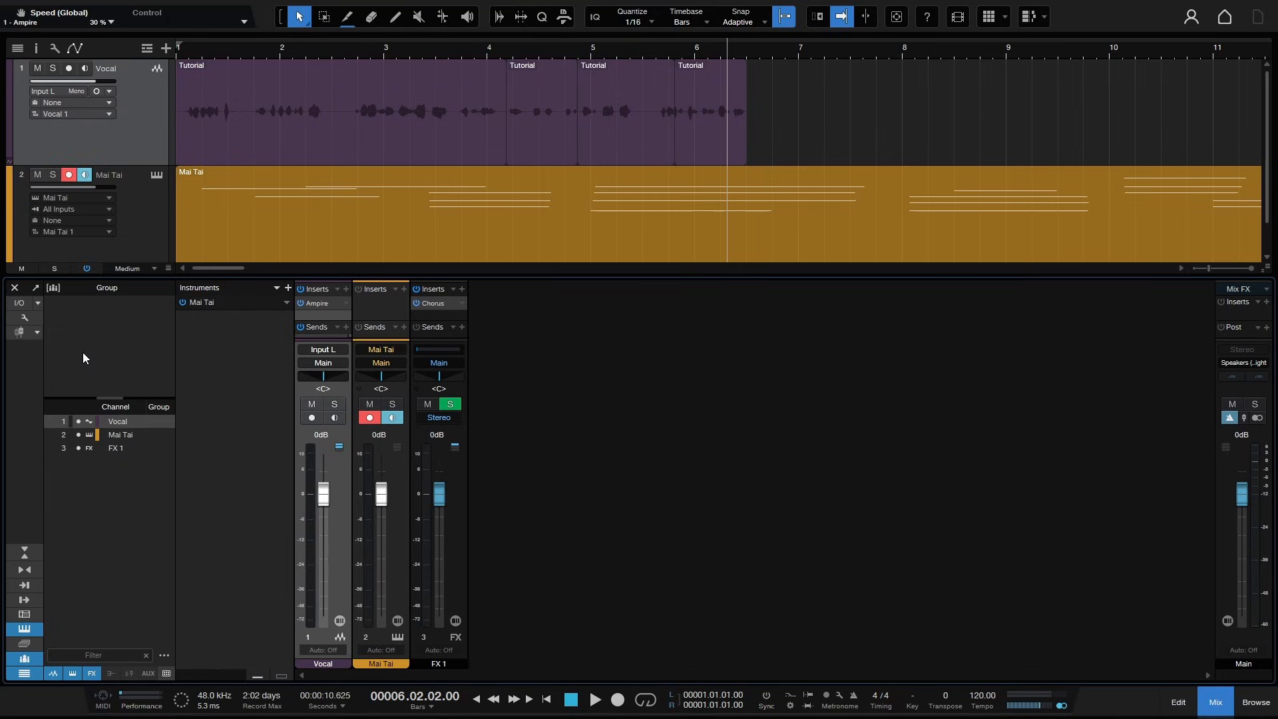
left_click(20, 659)
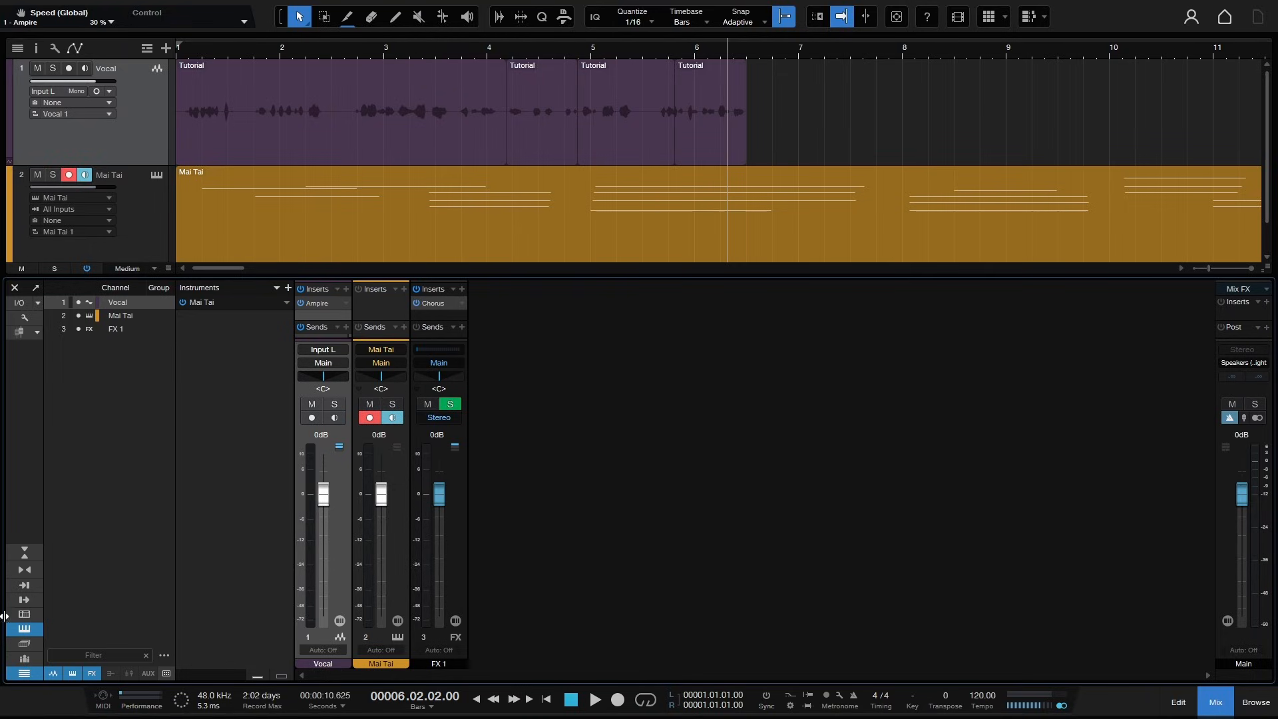
- Toggle the console's channel list and the arrangement's track list off and on
left_click(24, 675)
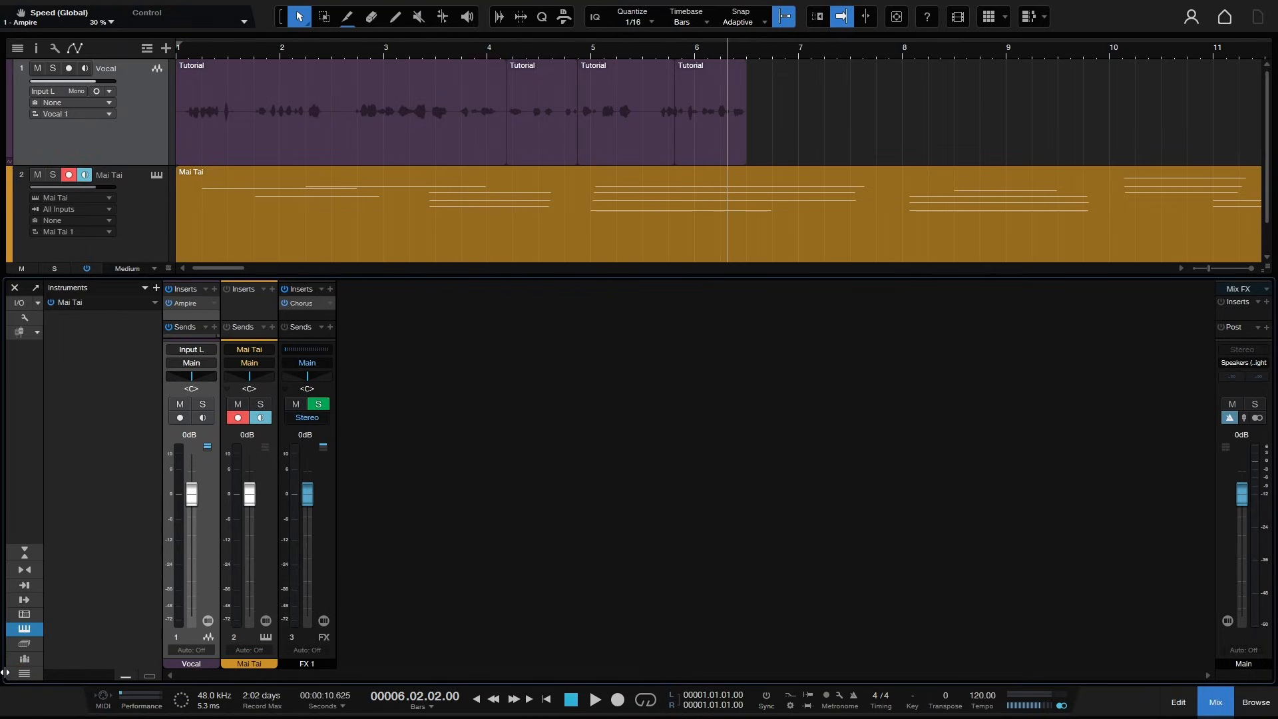
left_click(23, 675)
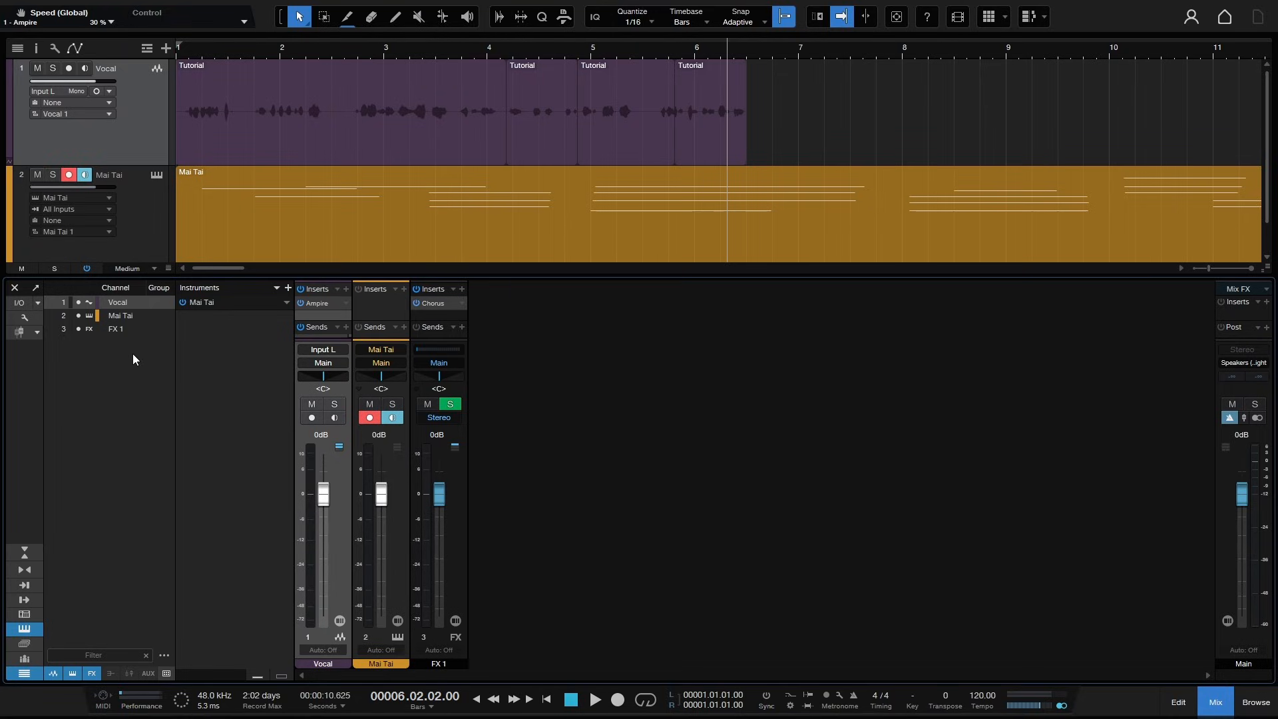
left_click(17, 48)
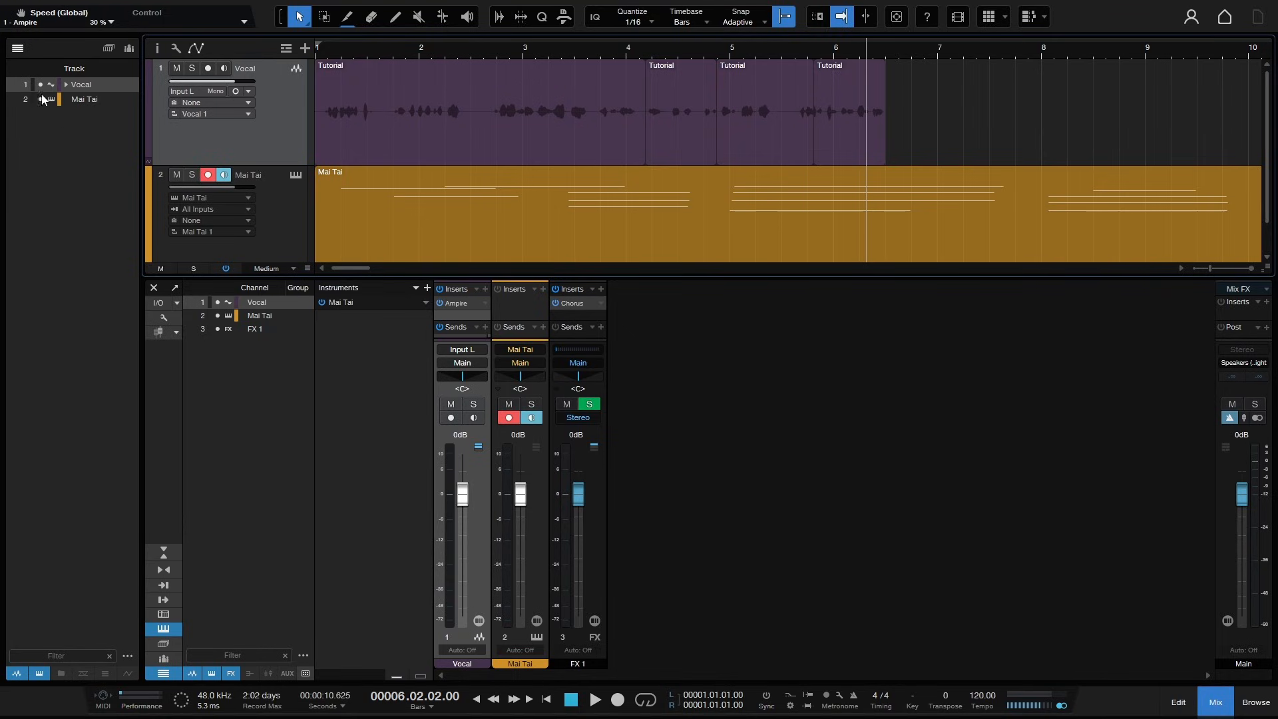
left_click(17, 49)
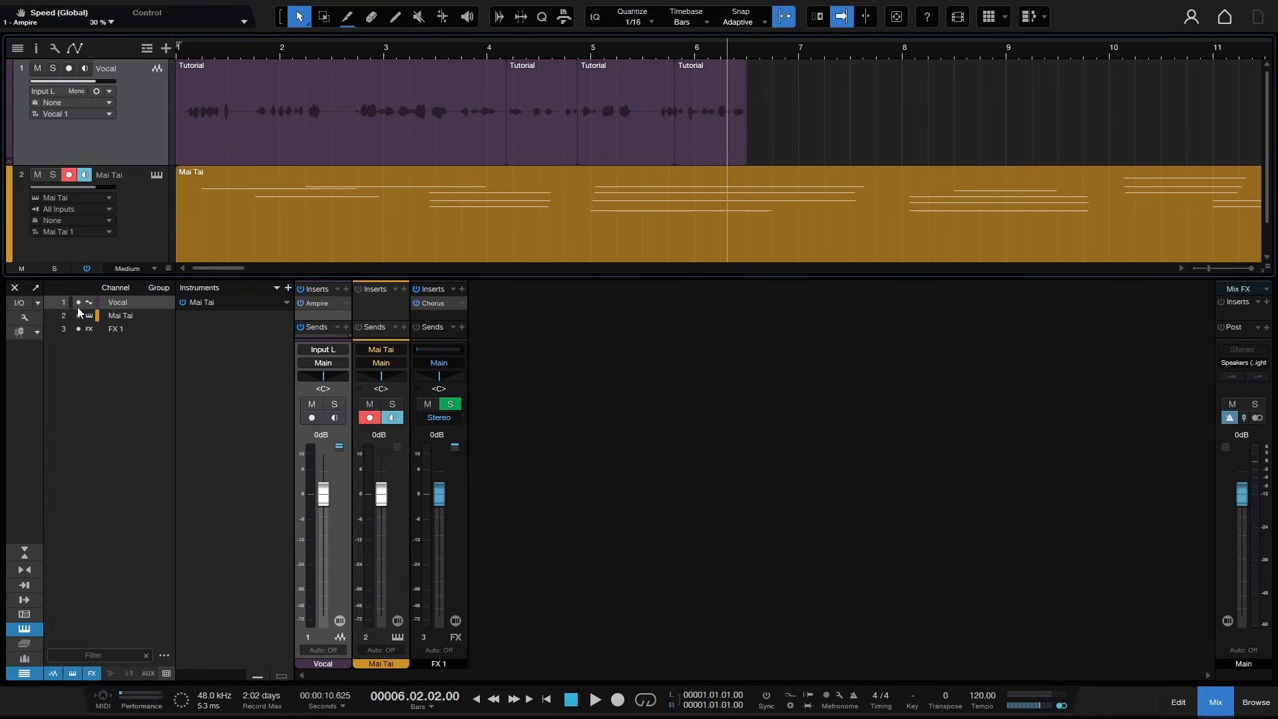
- Hide the Vocal, Mai Tai and FX 1 channels using their visibility toggles in the channel list
left_click_drag(78, 302, 78, 327)
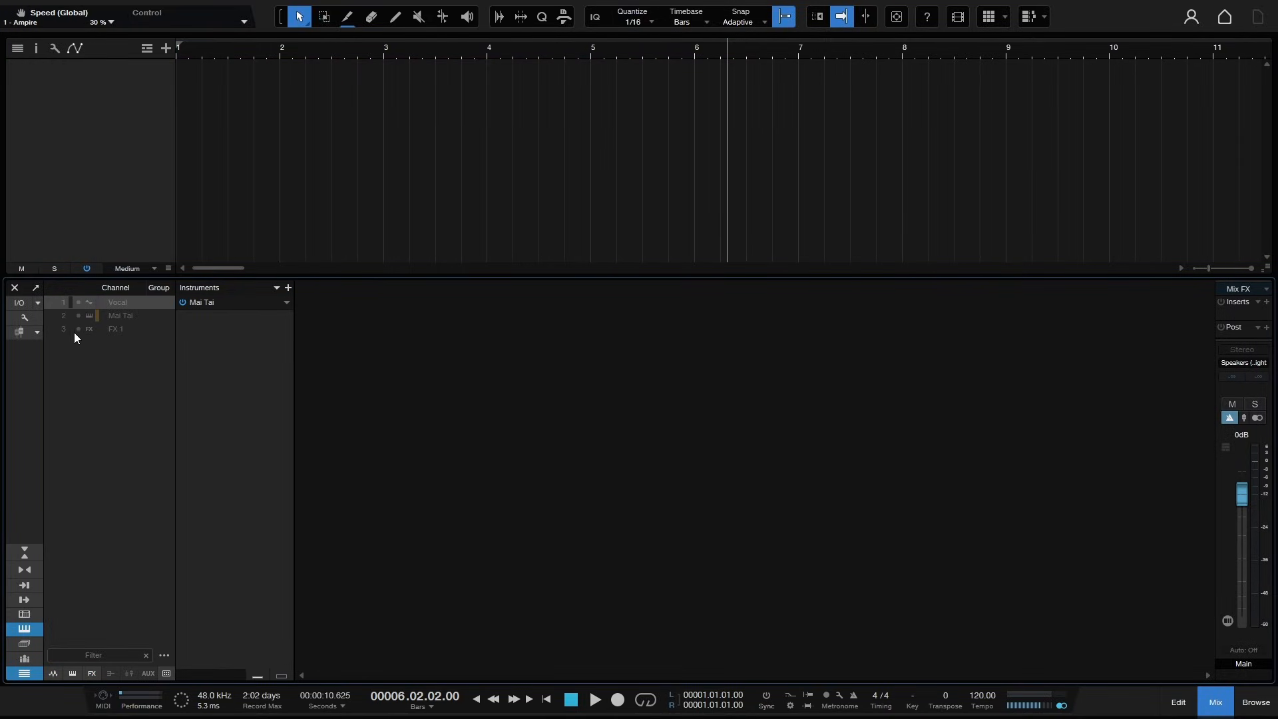
- Show all the hidden console channels again using the visibility toggles in the channel list
left_click_drag(76, 330, 78, 302)
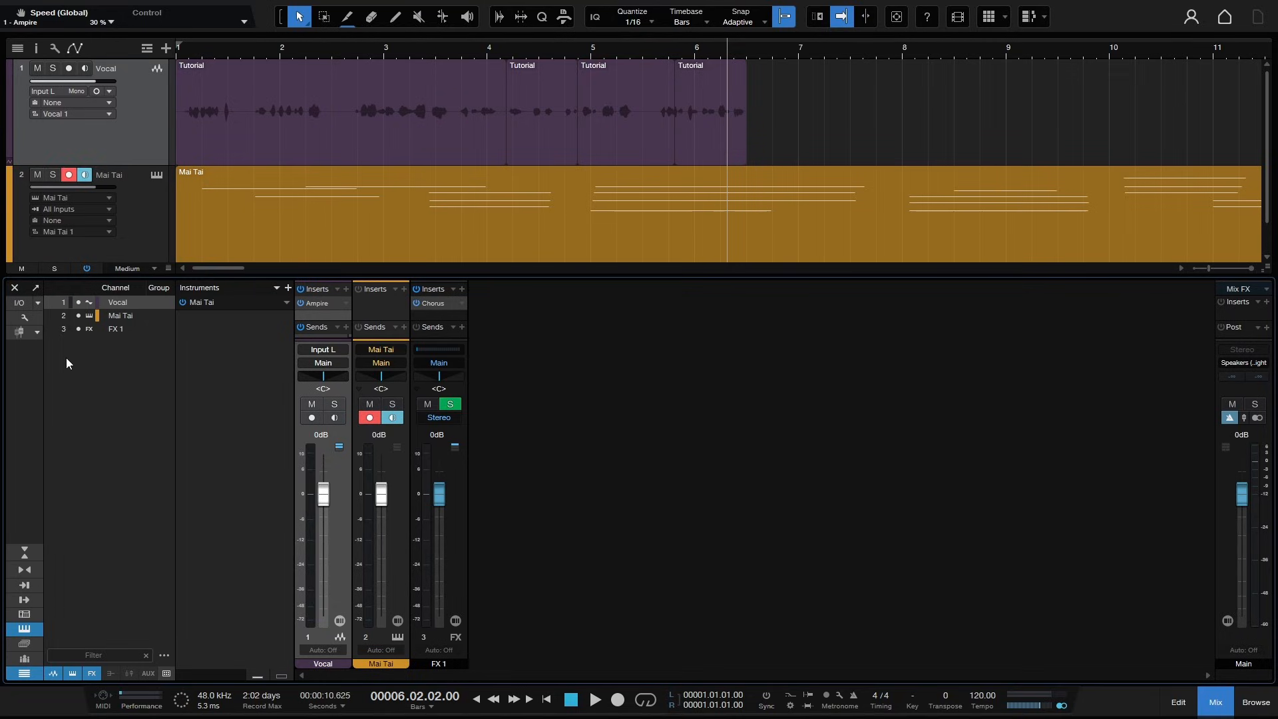
left_click(78, 315)
left_click(78, 316)
left_click(78, 315)
left_click(77, 315)
- Toggle the console's audio and instrument channel-type filters off and back on
left_click(54, 673)
left_click(52, 673)
left_click(72, 674)
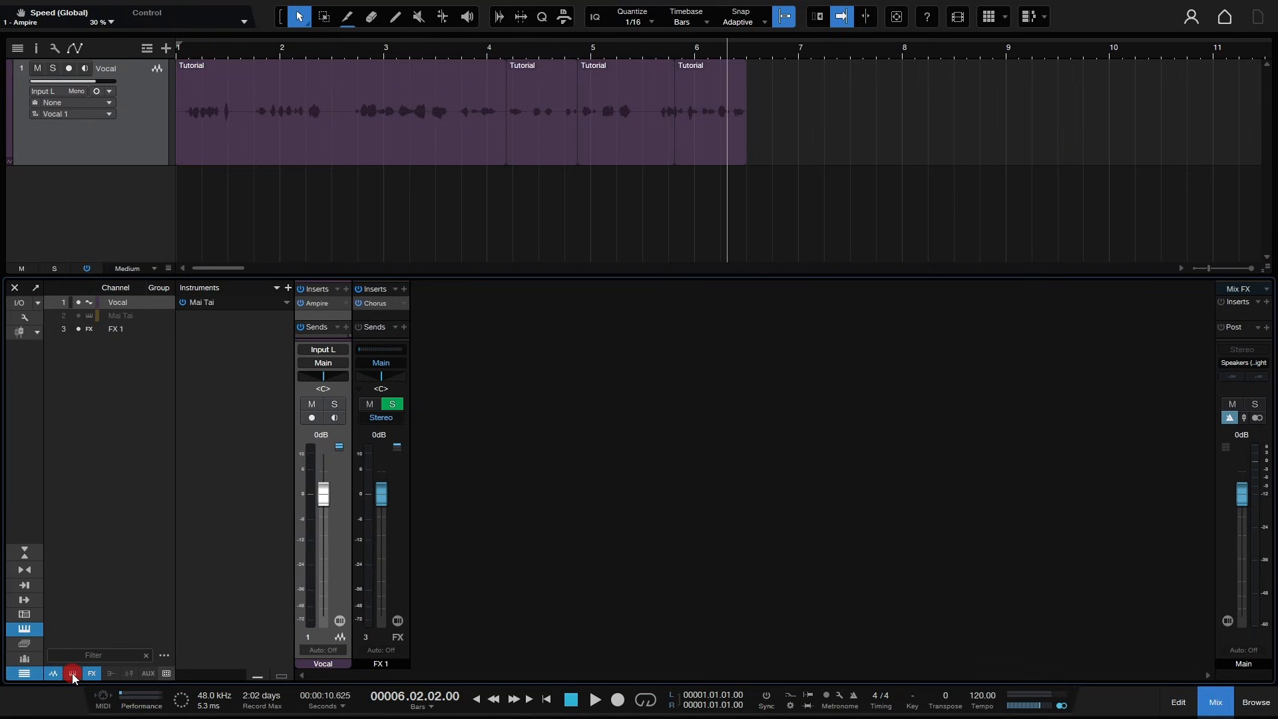
left_click(72, 674)
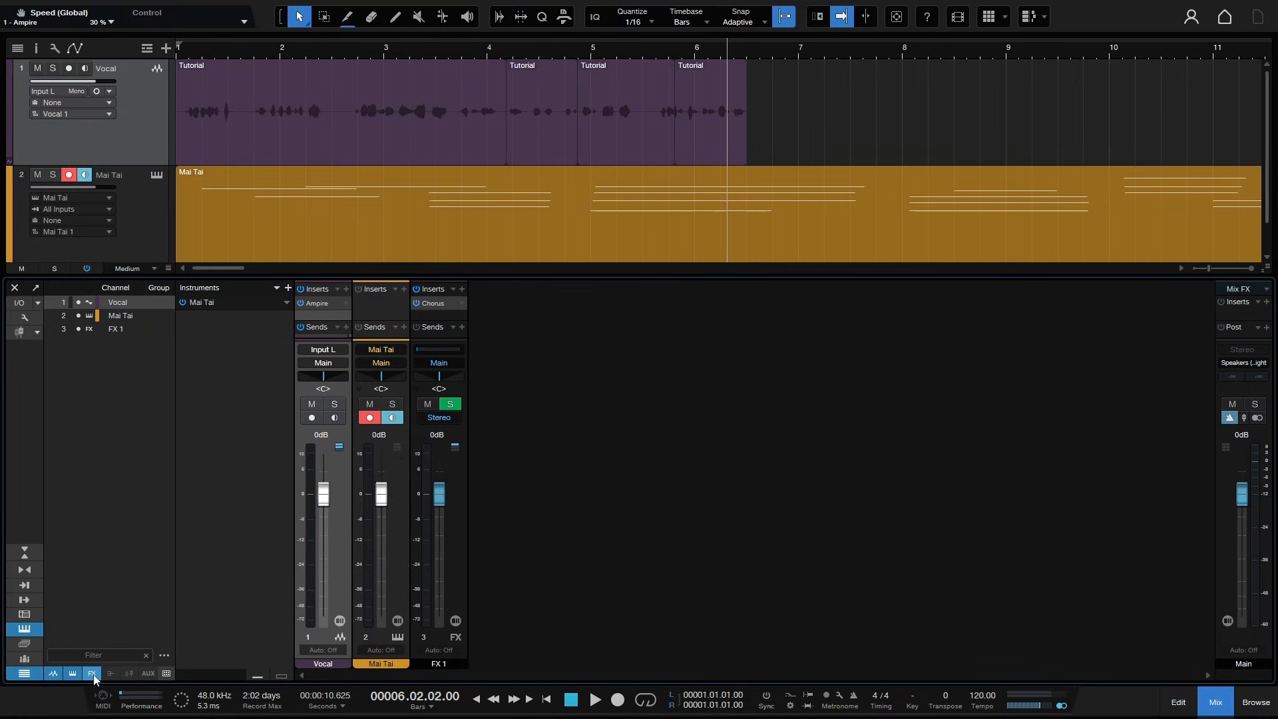
- Filter the console's channel list by the text mai, then clear the filter
left_click(92, 673)
left_click(93, 674)
left_click(95, 657)
type("am")
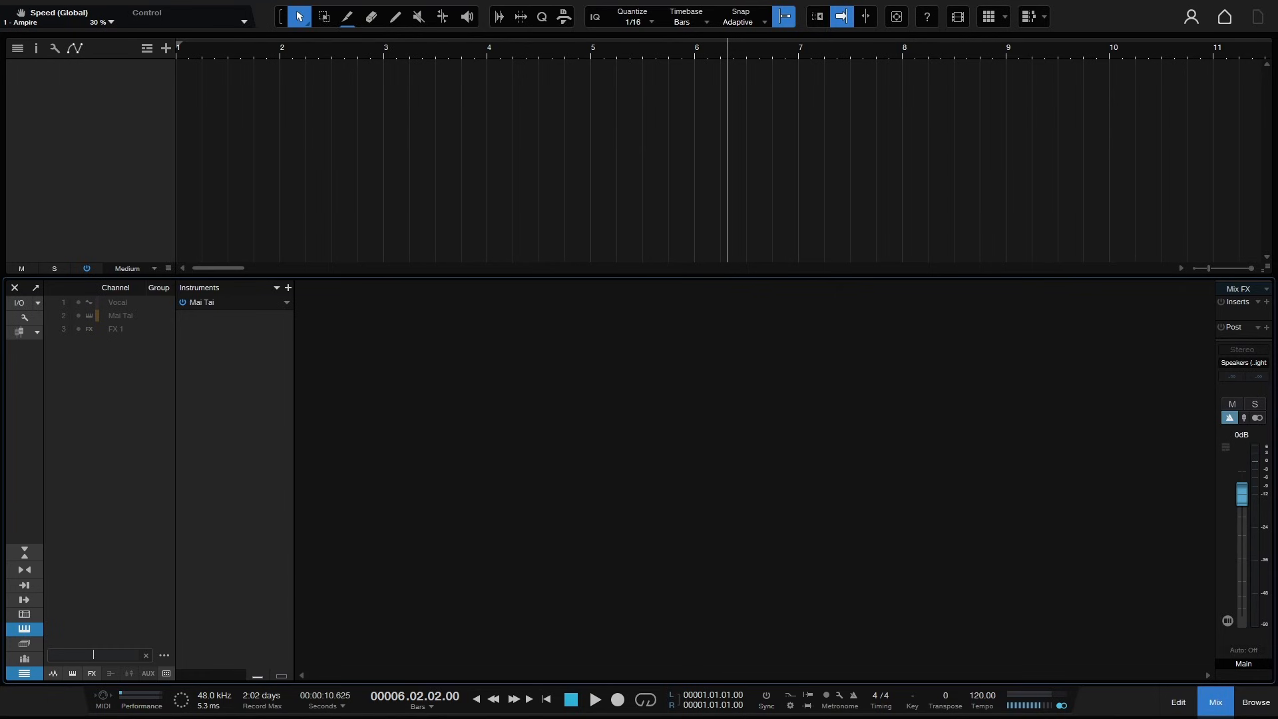
type("mai")
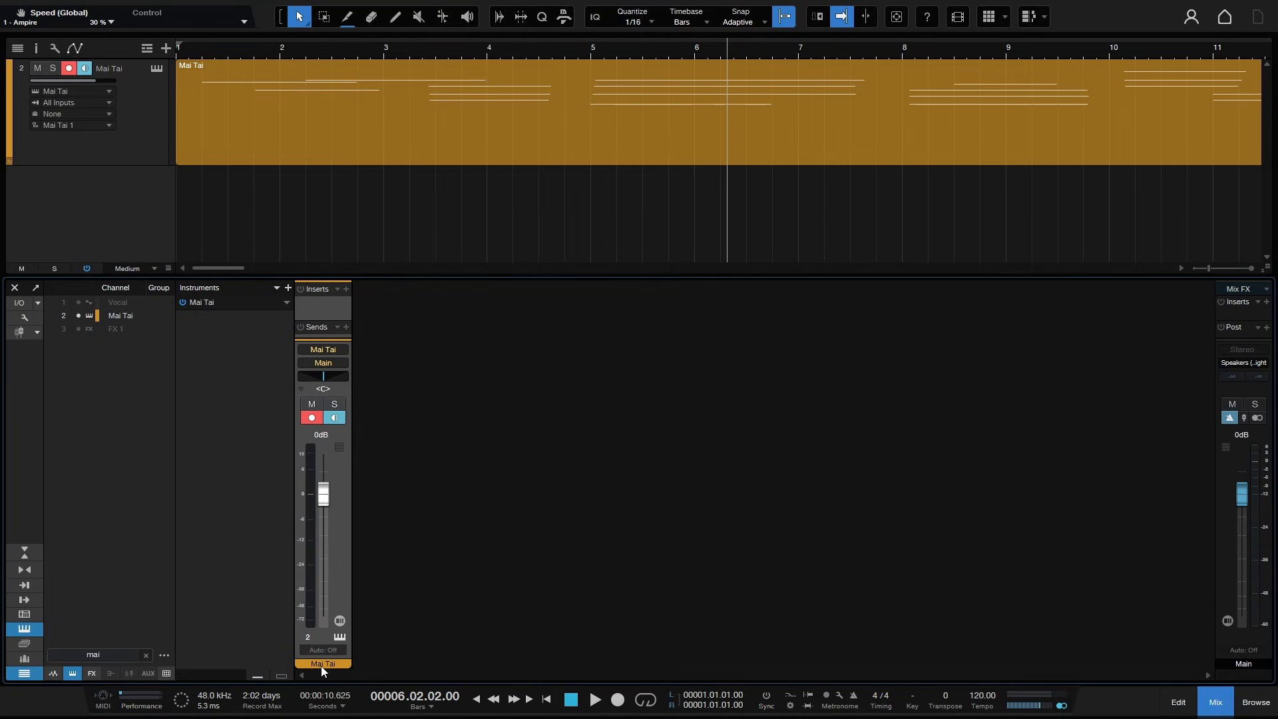
left_click(146, 655)
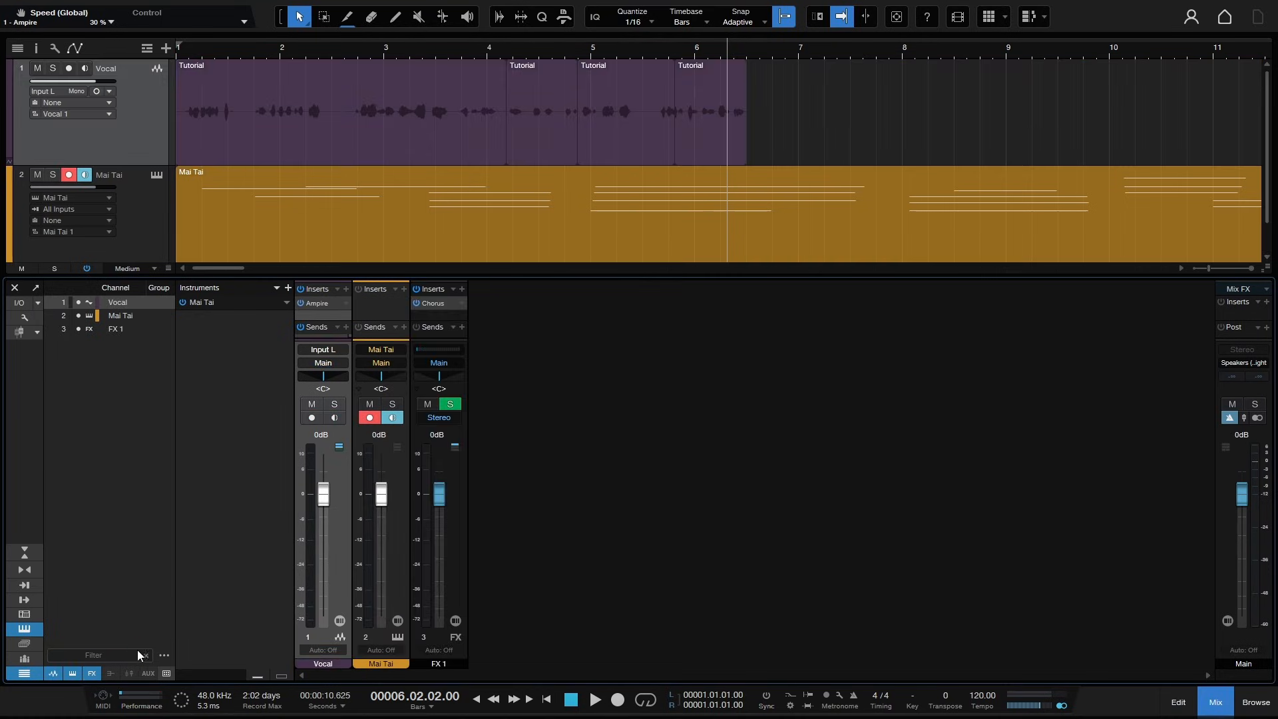
left_click(96, 655)
left_click(146, 655)
left_click(163, 655)
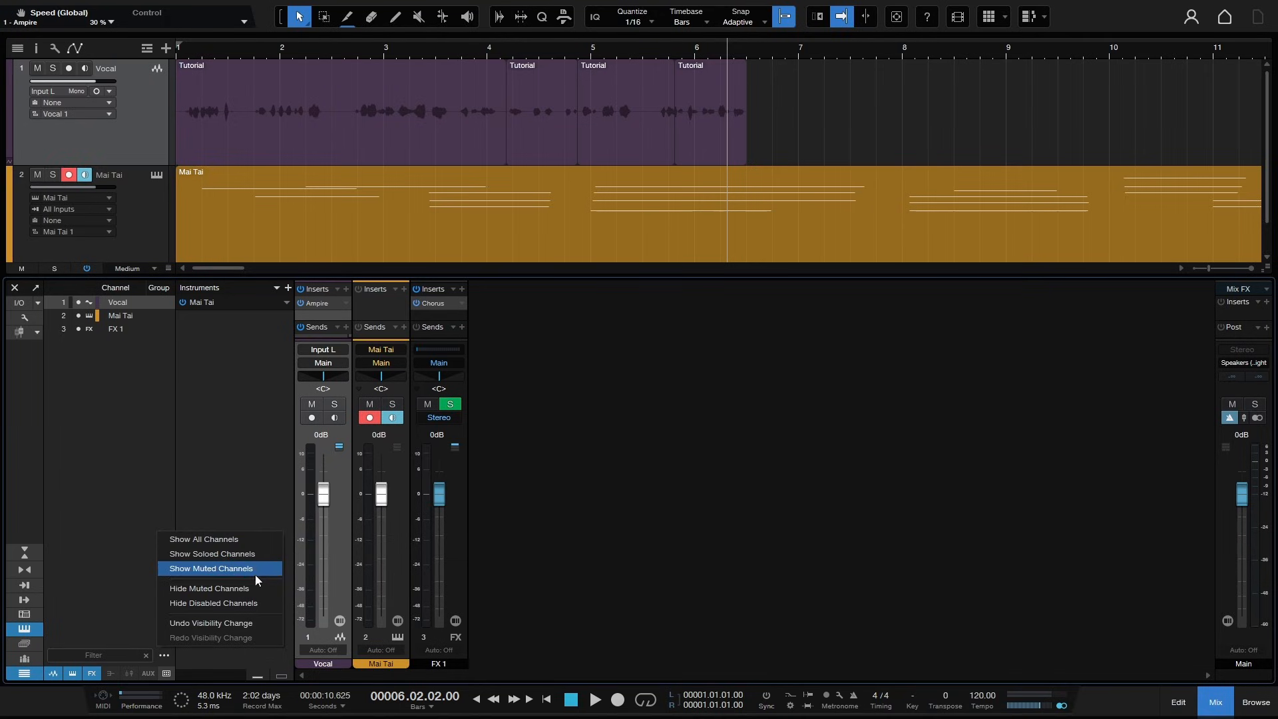
left_click(228, 490)
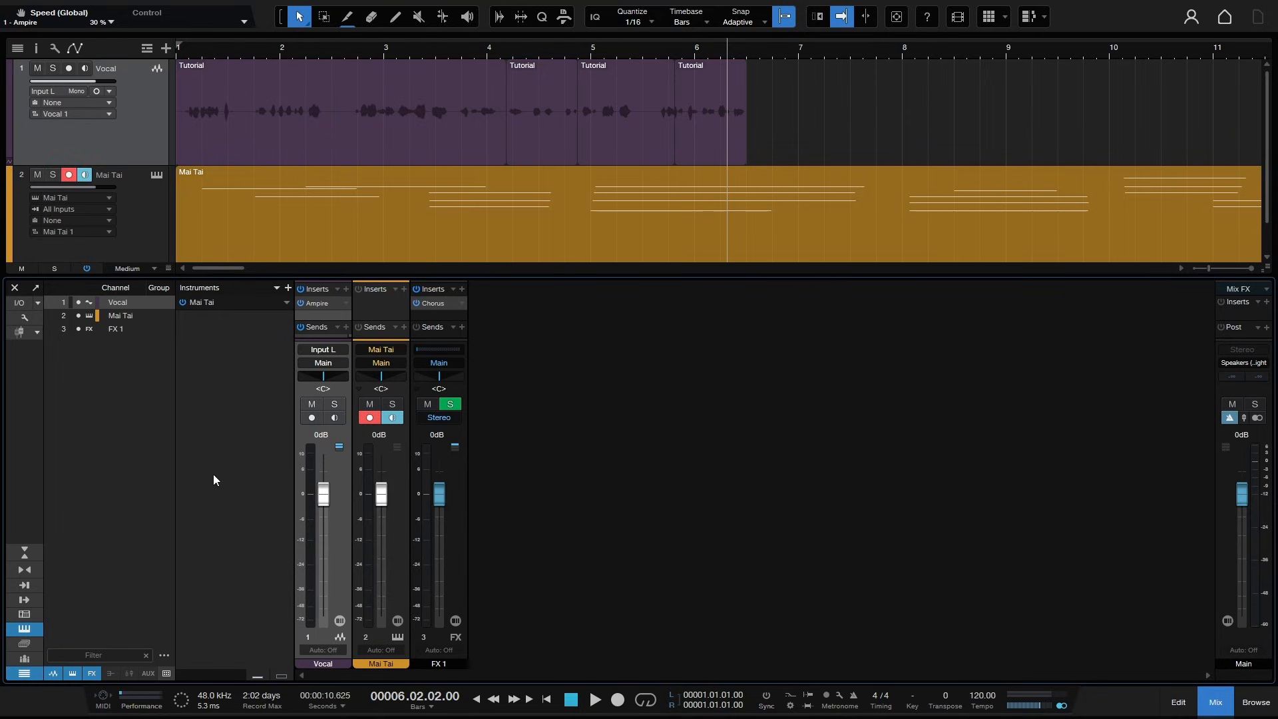
- Add a new bus channel, rename it drums and give it a purple colour
left_click(38, 303)
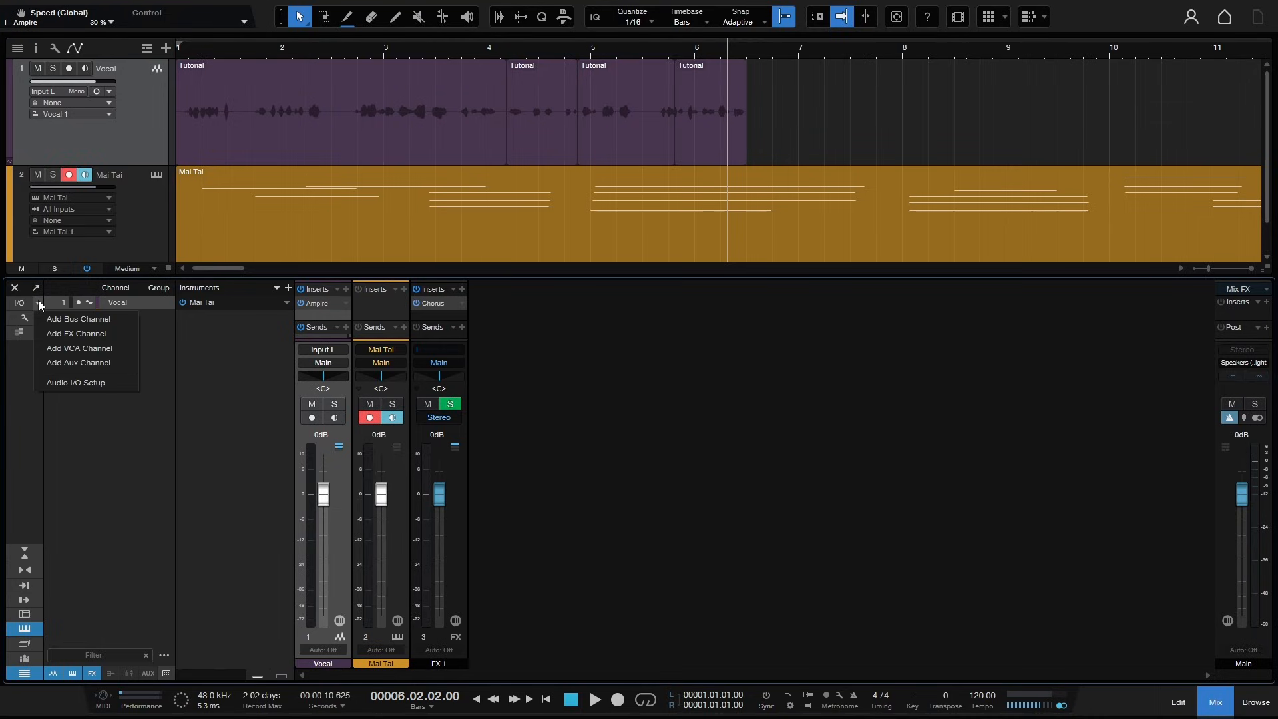
left_click(75, 318)
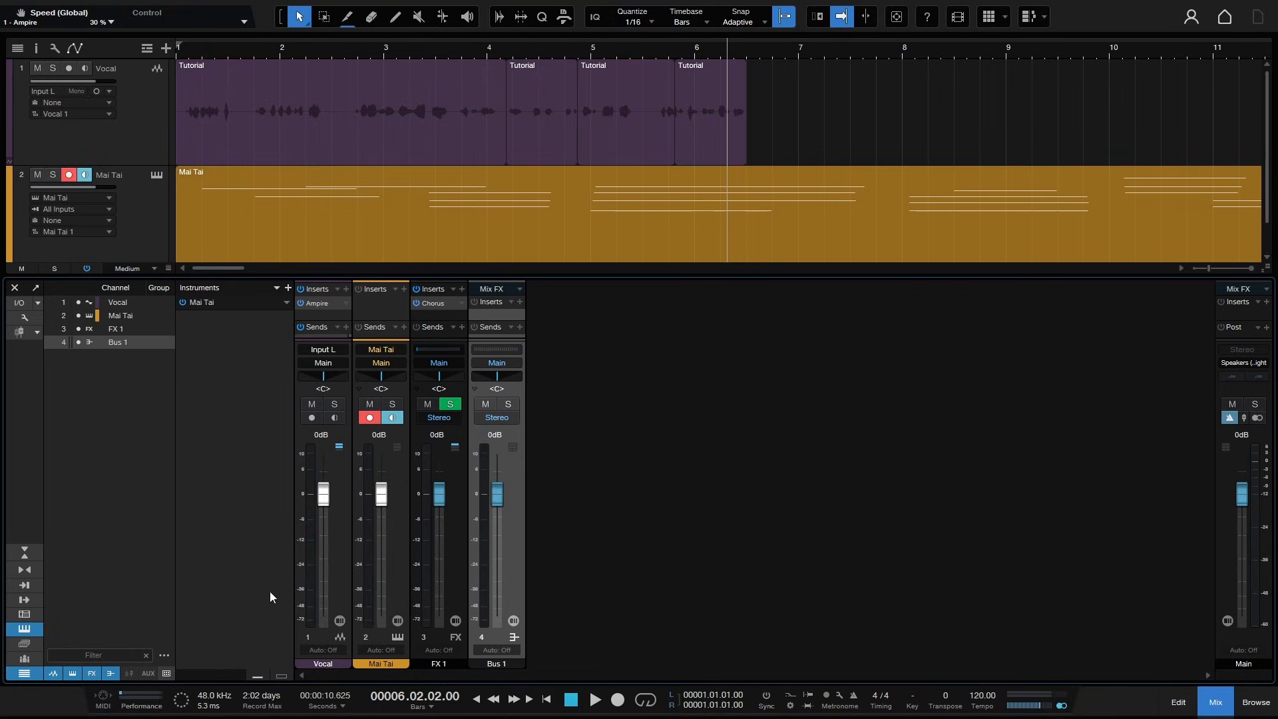
double_click(497, 664)
type("drums")
key("Return")
left_click(509, 661)
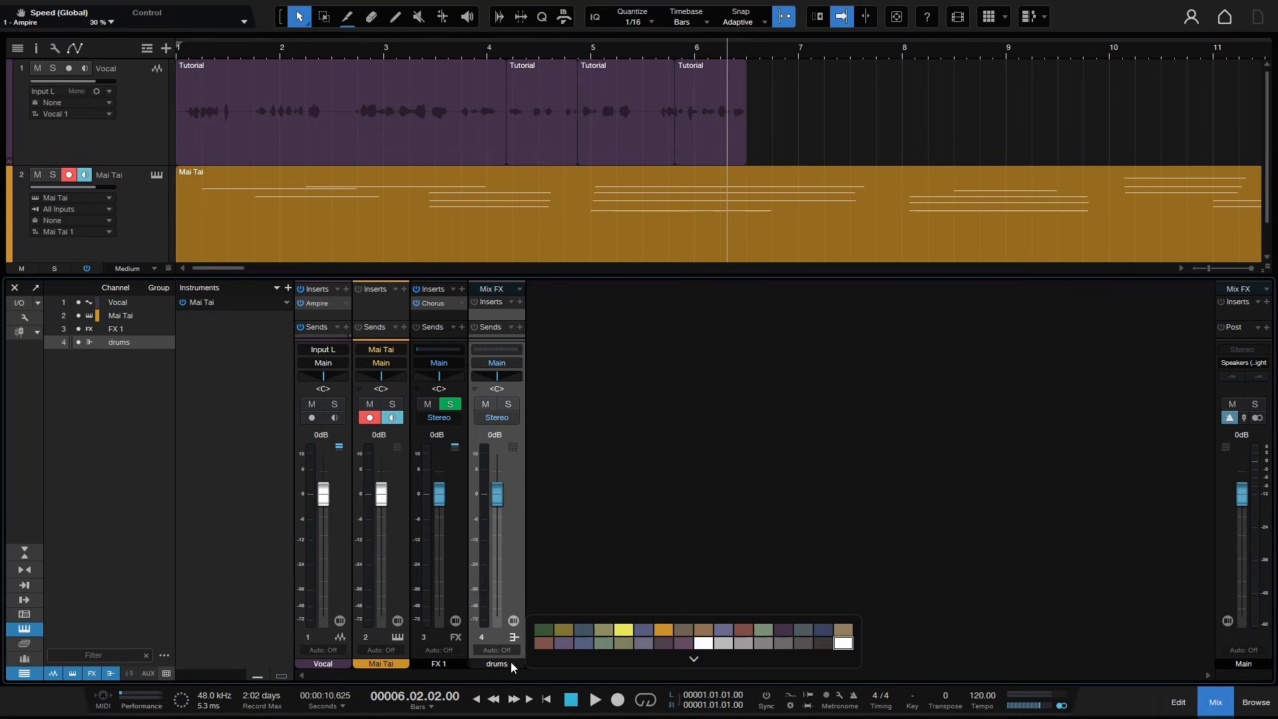
left_click(642, 630)
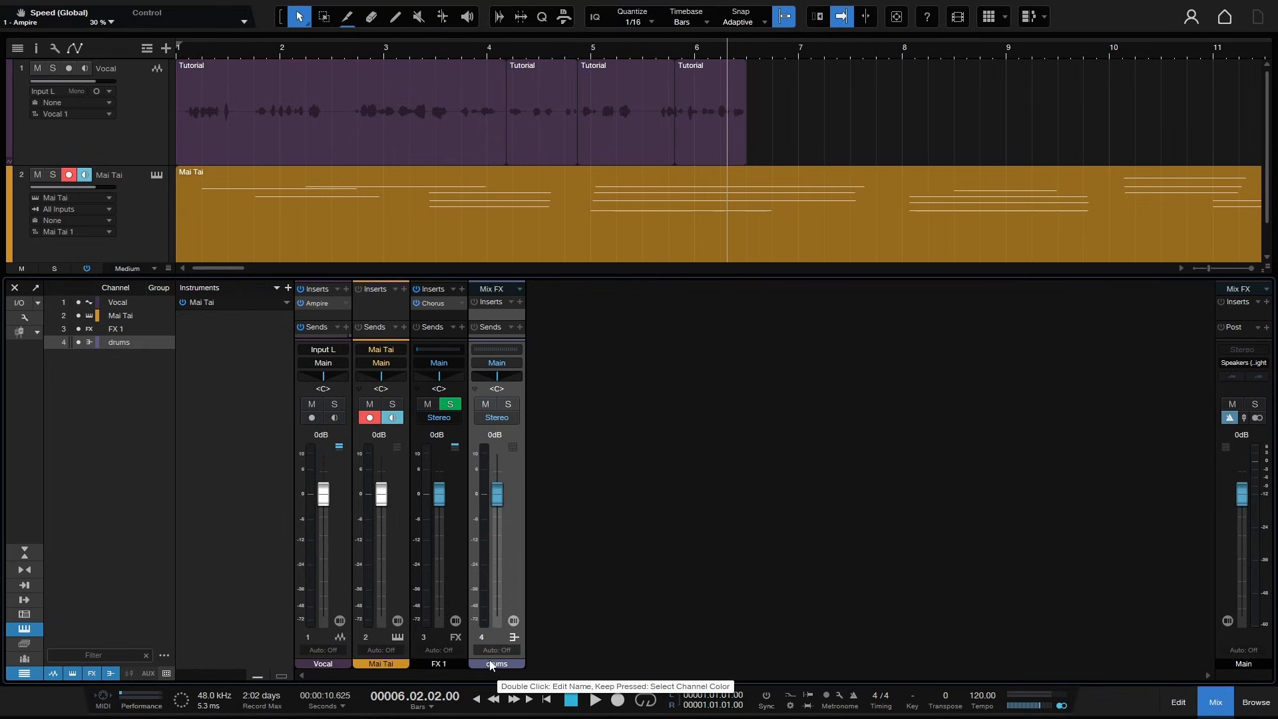
- Toggle the console option Colorize channel strips on and off again
left_click(20, 320)
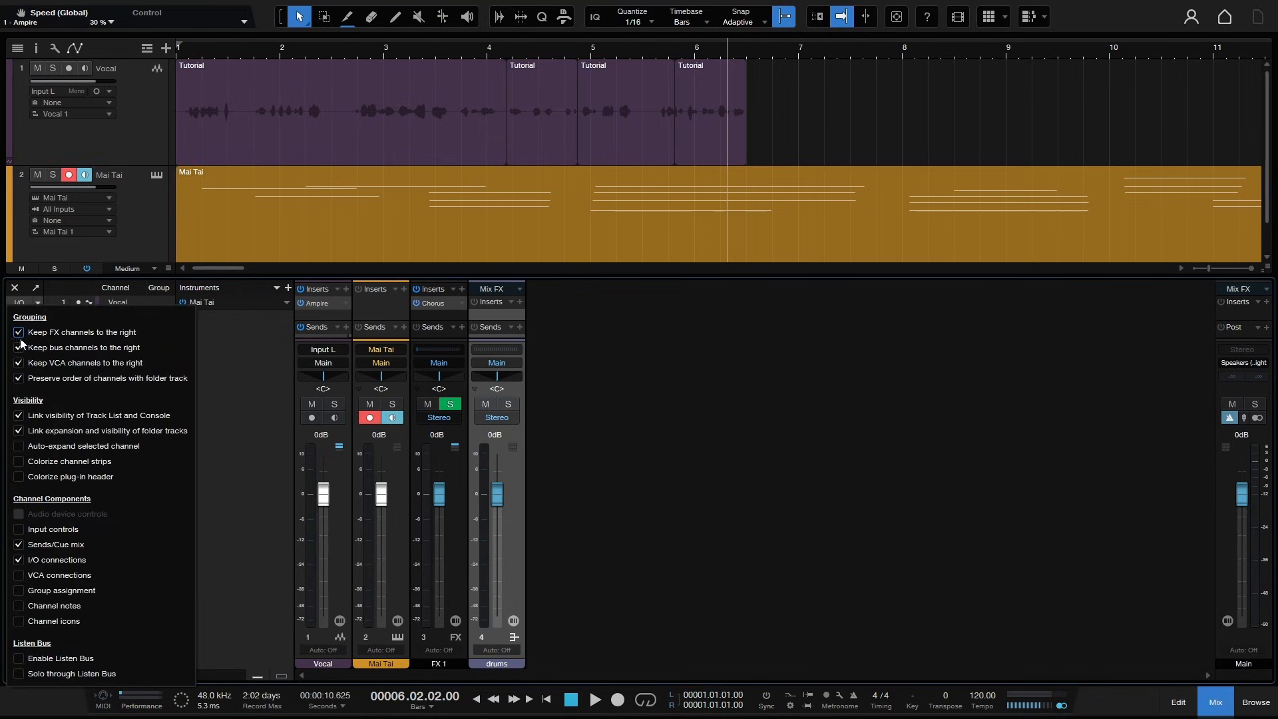
left_click(20, 462)
left_click(20, 462)
left_click(609, 491)
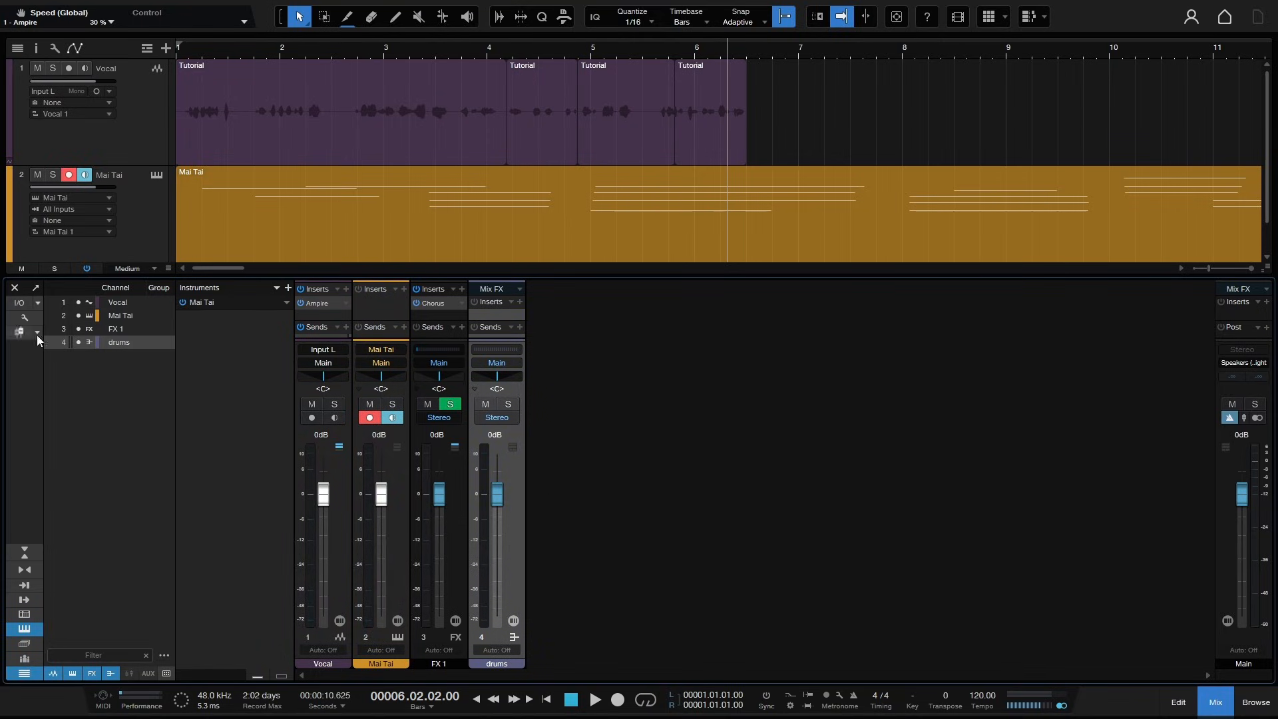
left_click(38, 303)
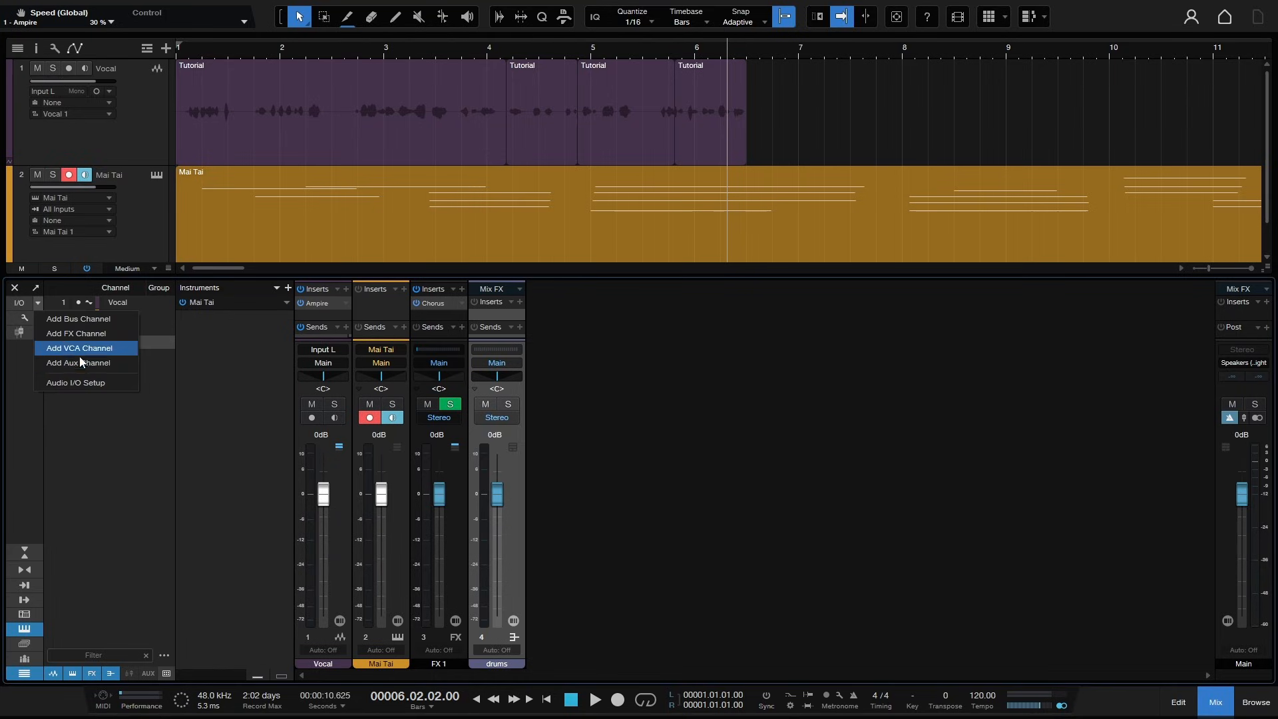
right_click(710, 390)
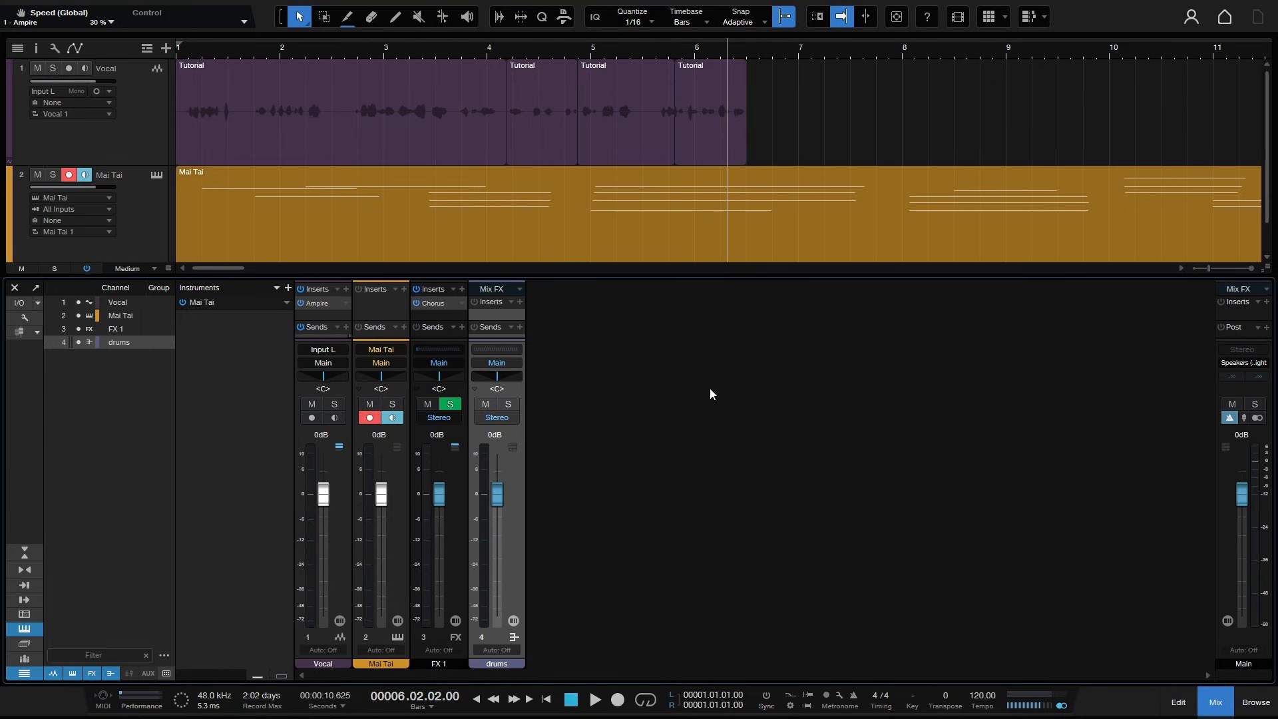
right_click(710, 390)
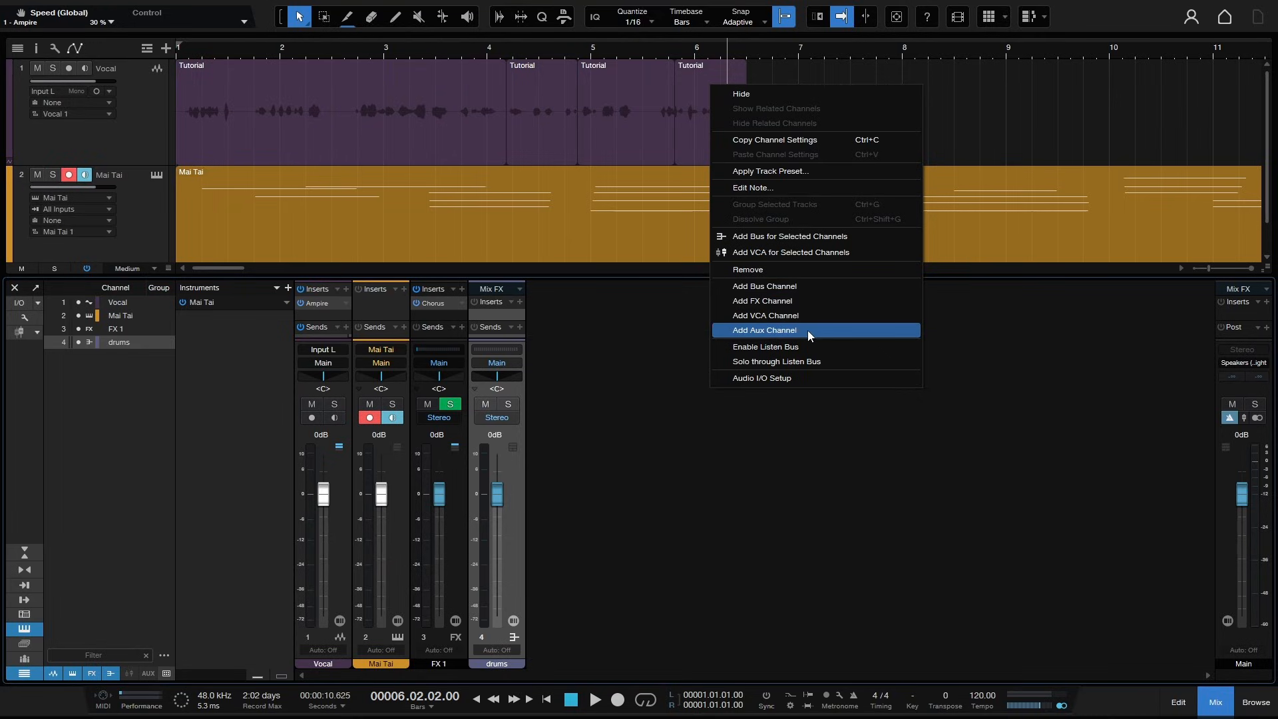
left_click(719, 536)
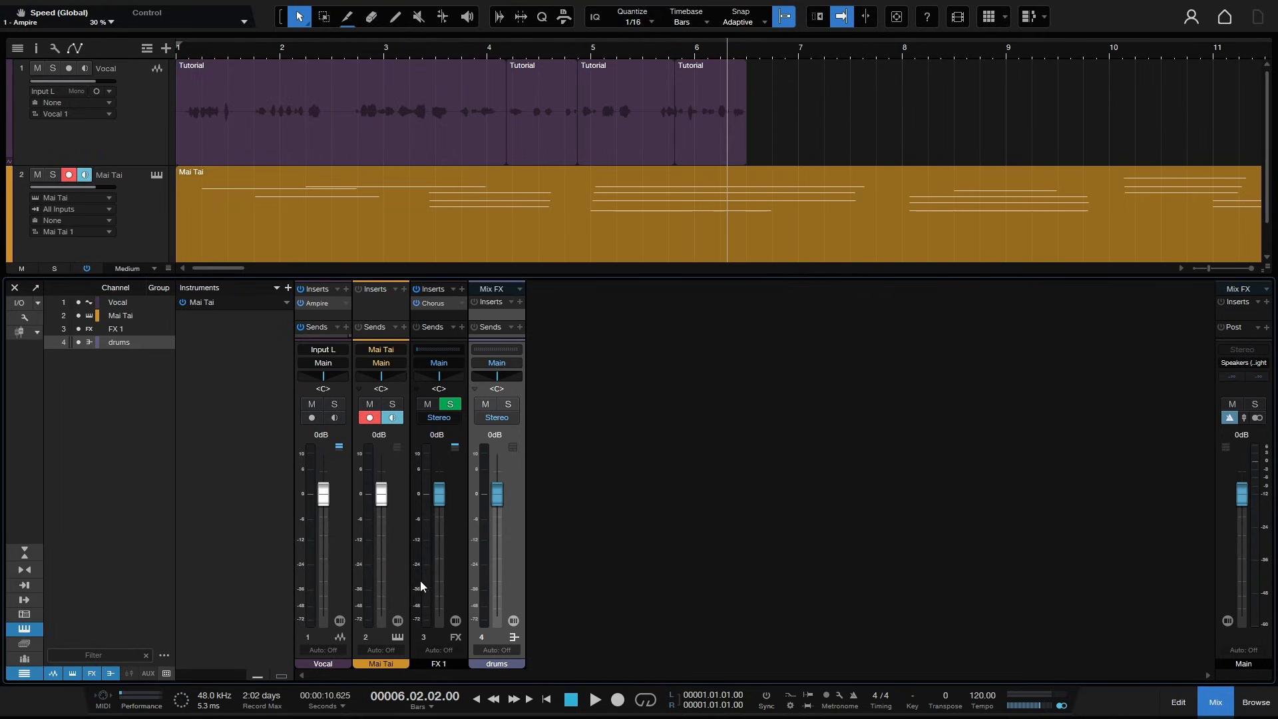
- Select the Vocal and Mai Tai channels, add a bus for them, and view the new bus's source channels
left_click(334, 559)
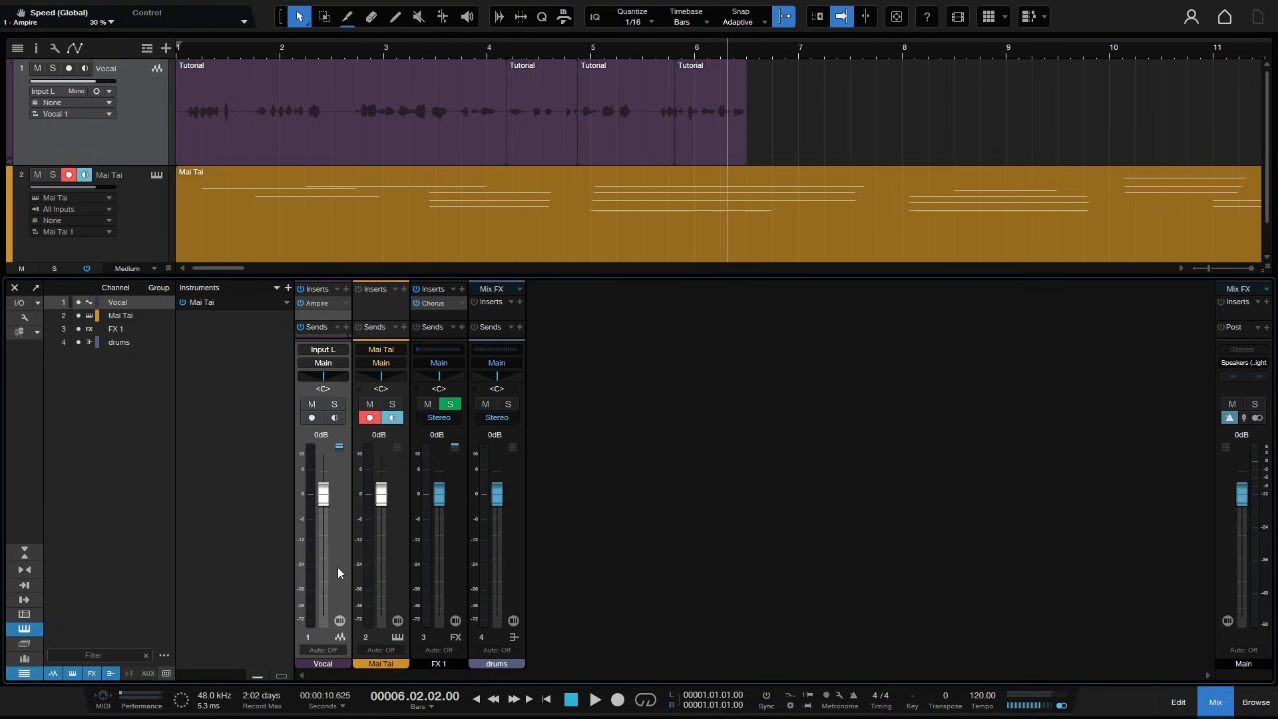
left_click(395, 561, "shift")
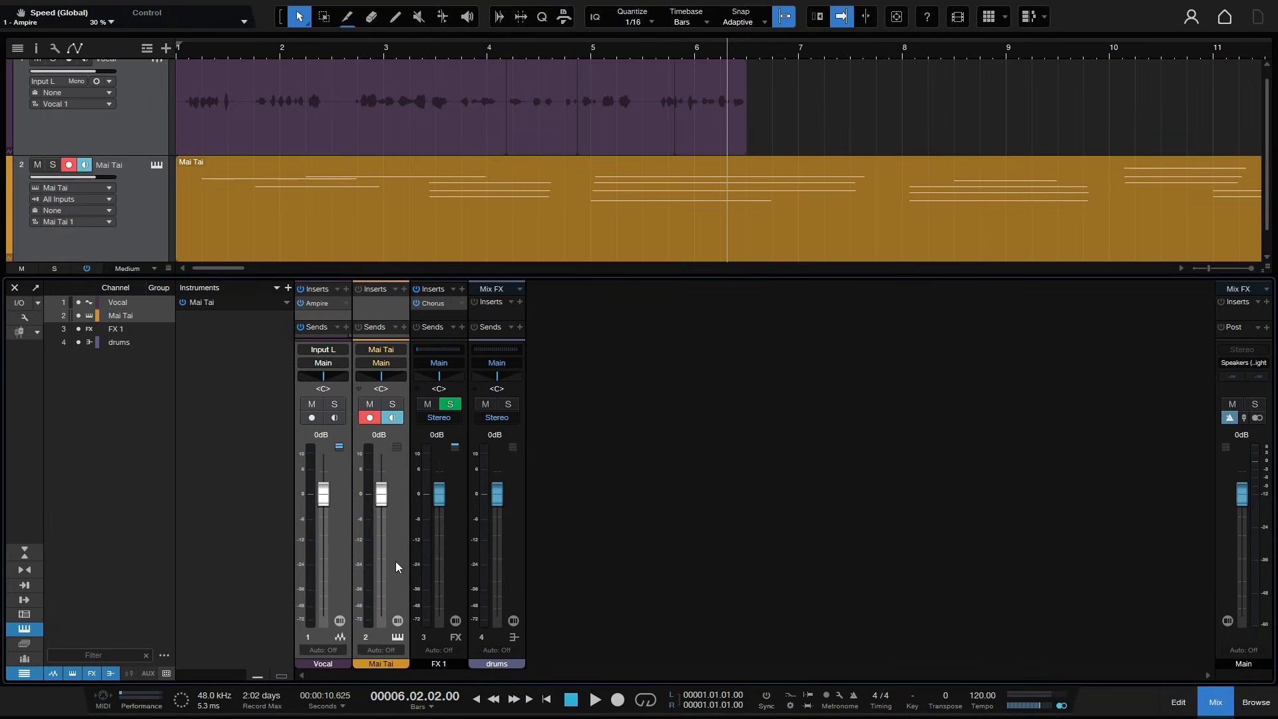
right_click(395, 561)
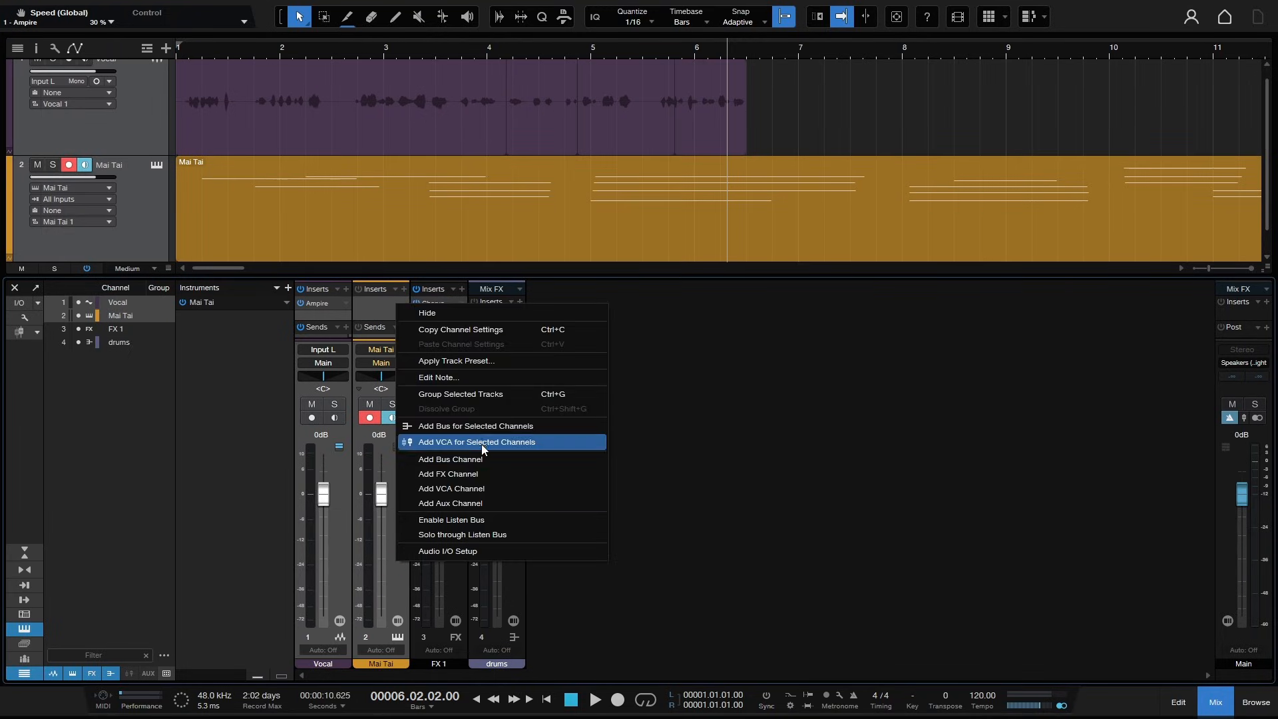
left_click(475, 428)
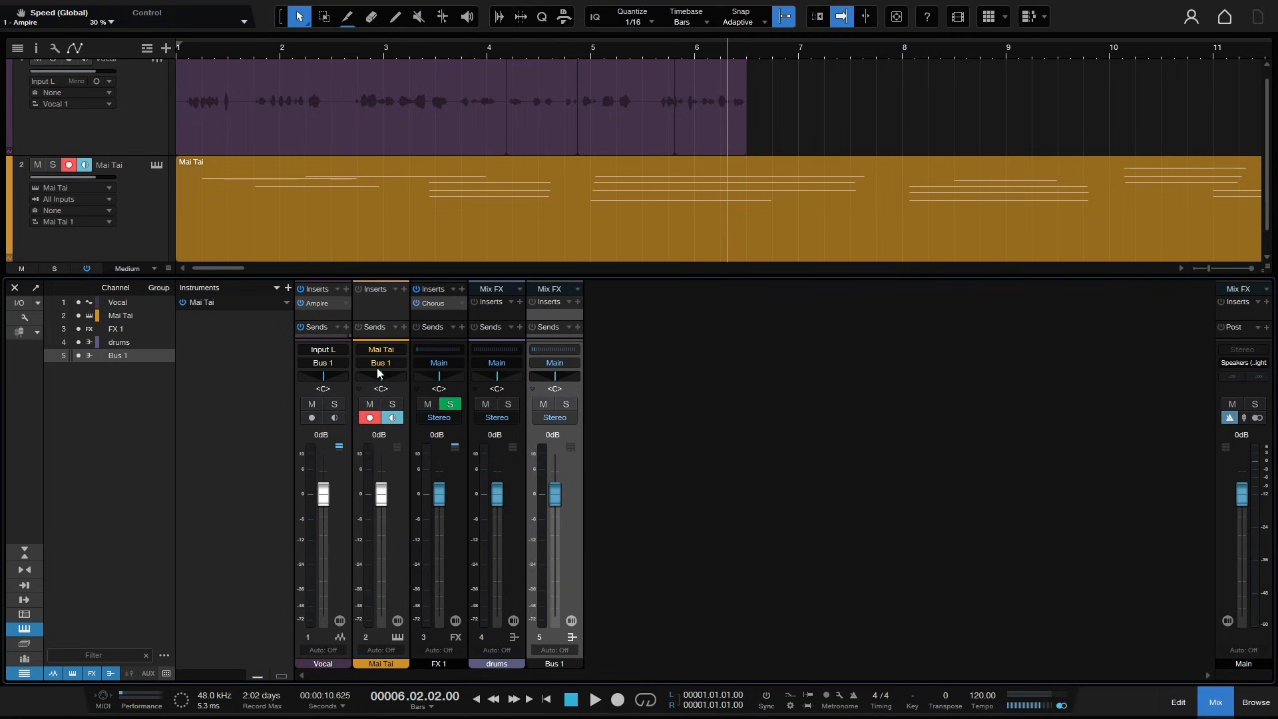
left_click(557, 351)
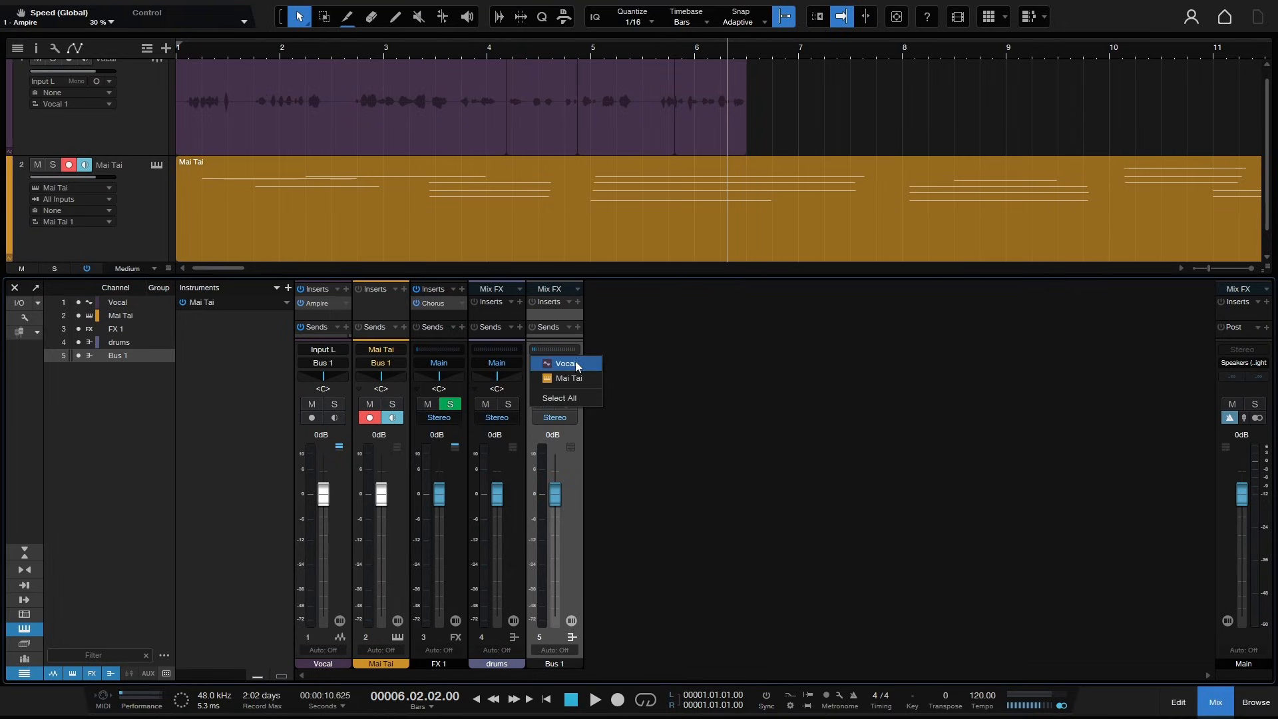
left_click(650, 376)
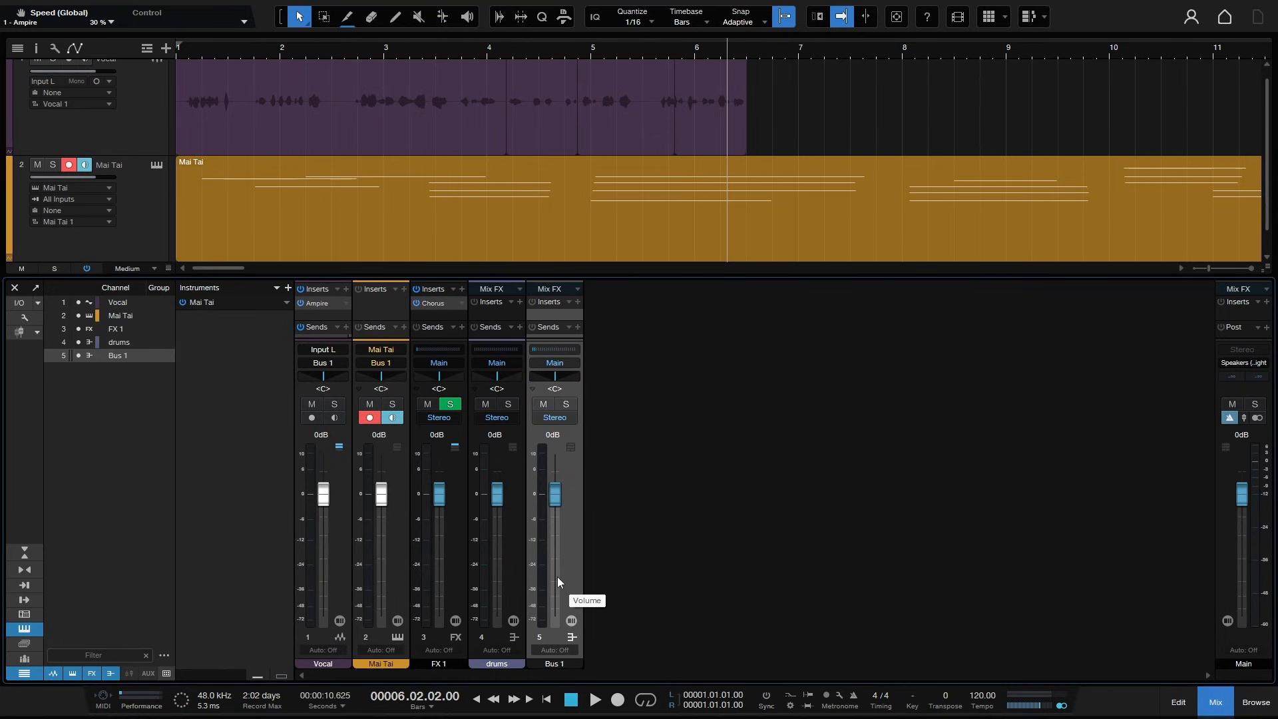
- Open Audio I/O Setup from the bus channel's context menu and close it with OK
right_click(757, 422)
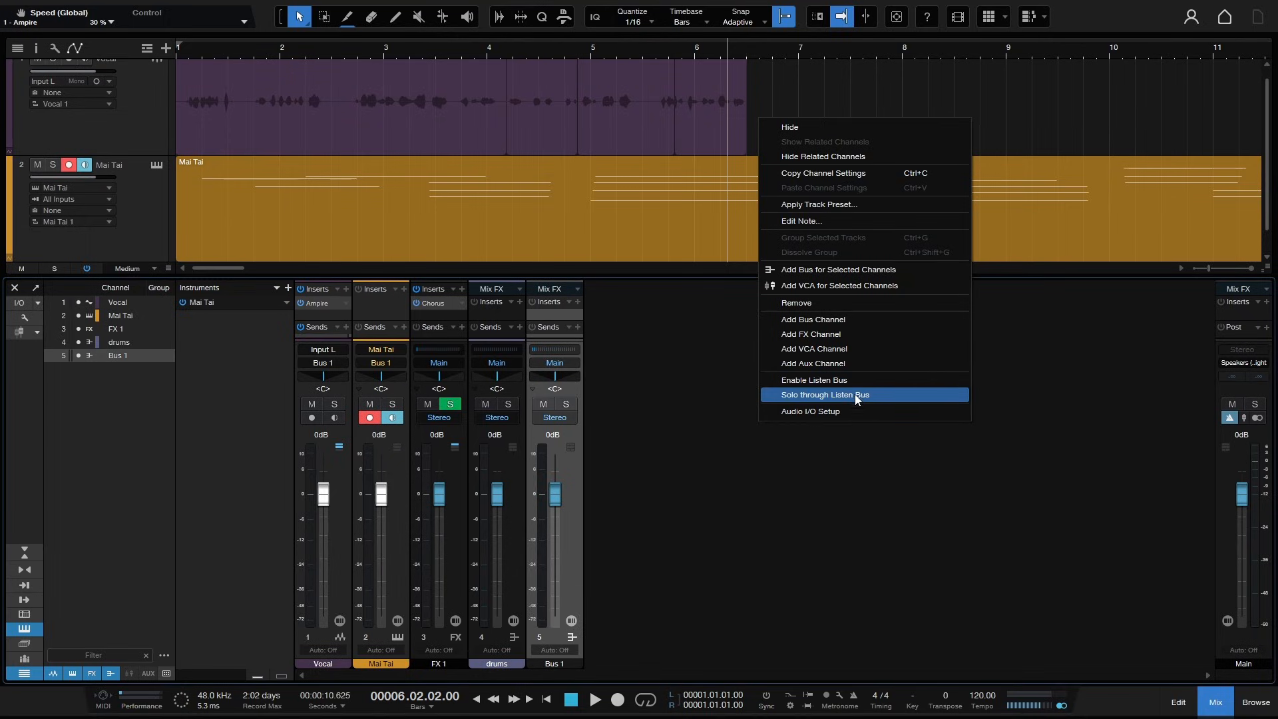
left_click(832, 412)
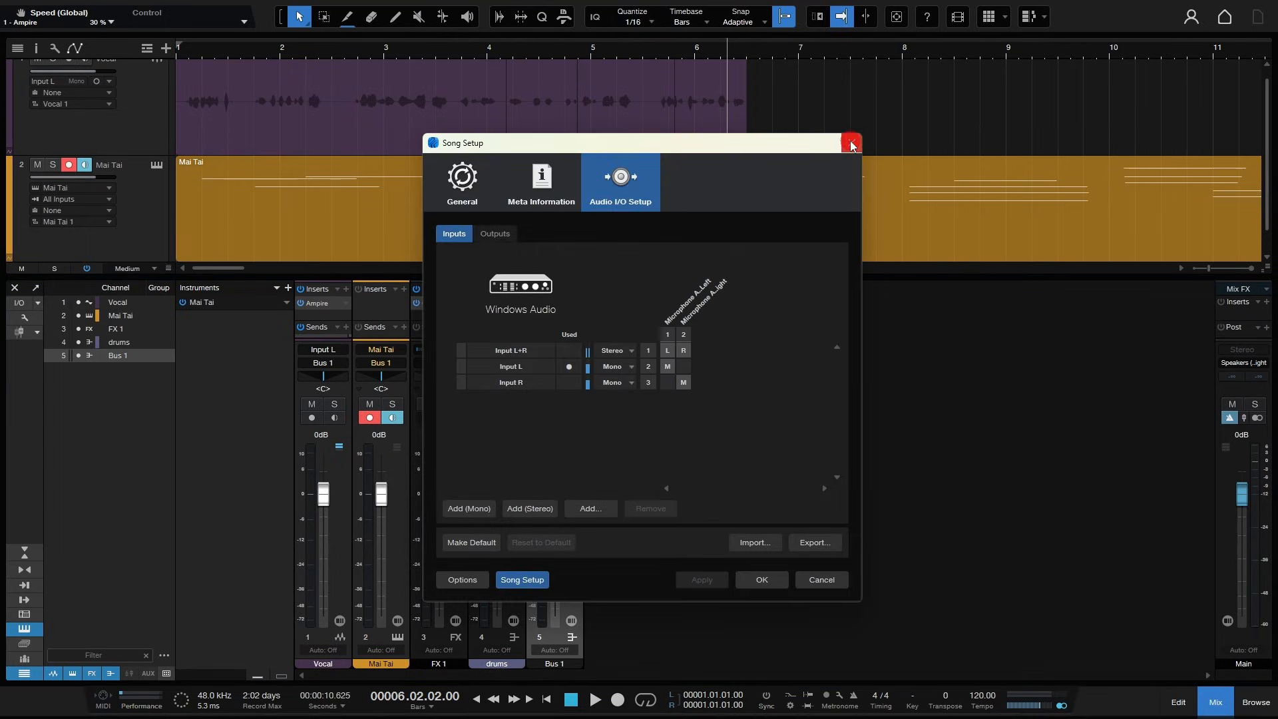
left_click(762, 579)
- Remove the newly added Bus 1 channel from the console
right_click(759, 431)
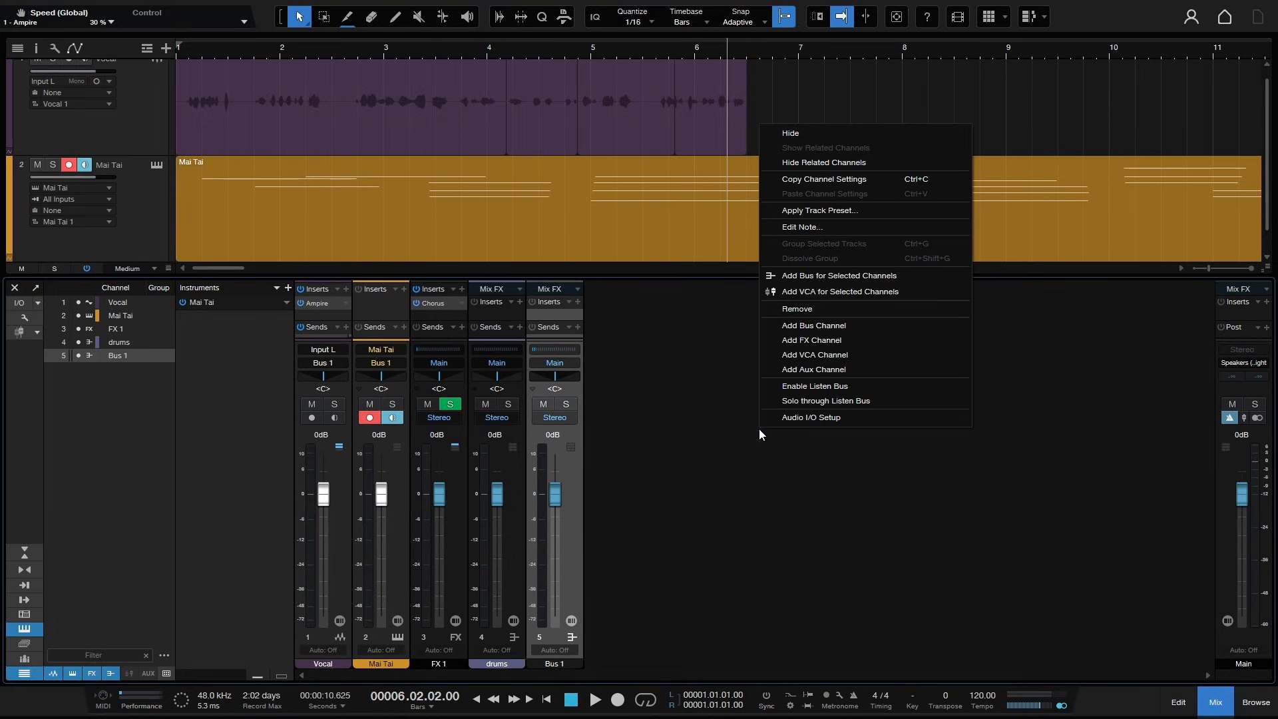
left_click(566, 552)
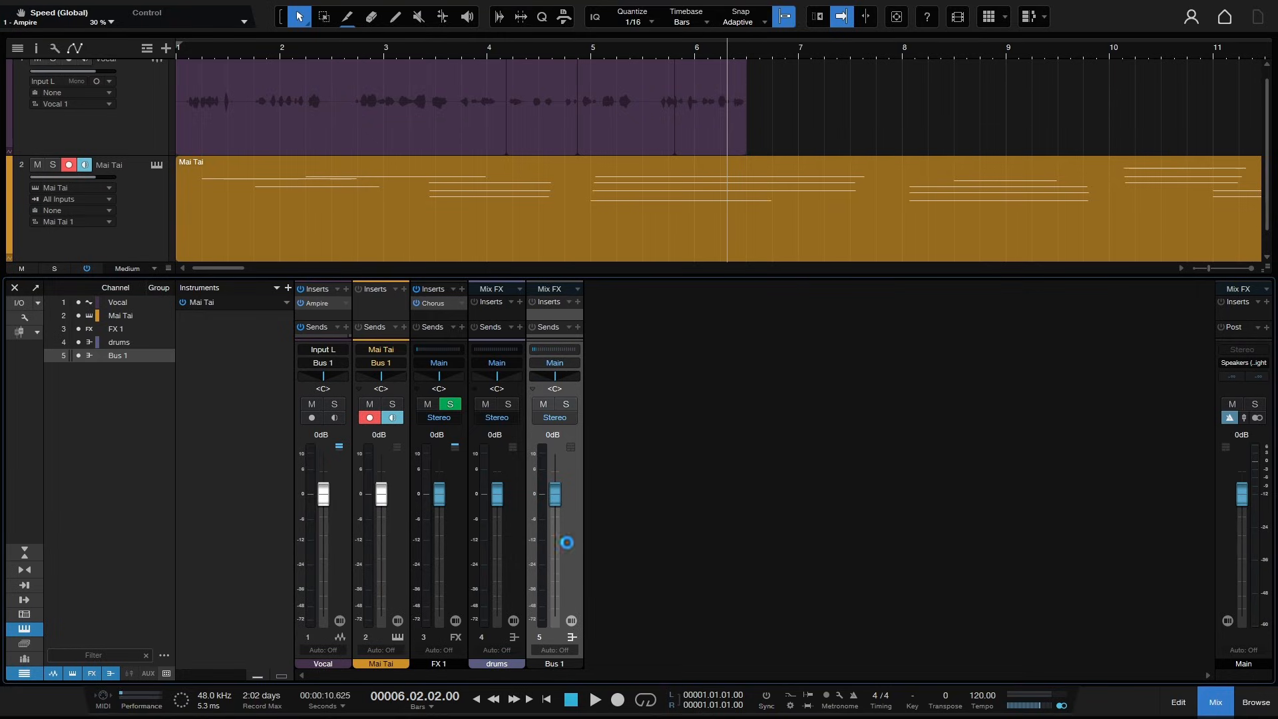
right_click(567, 542)
left_click(608, 420)
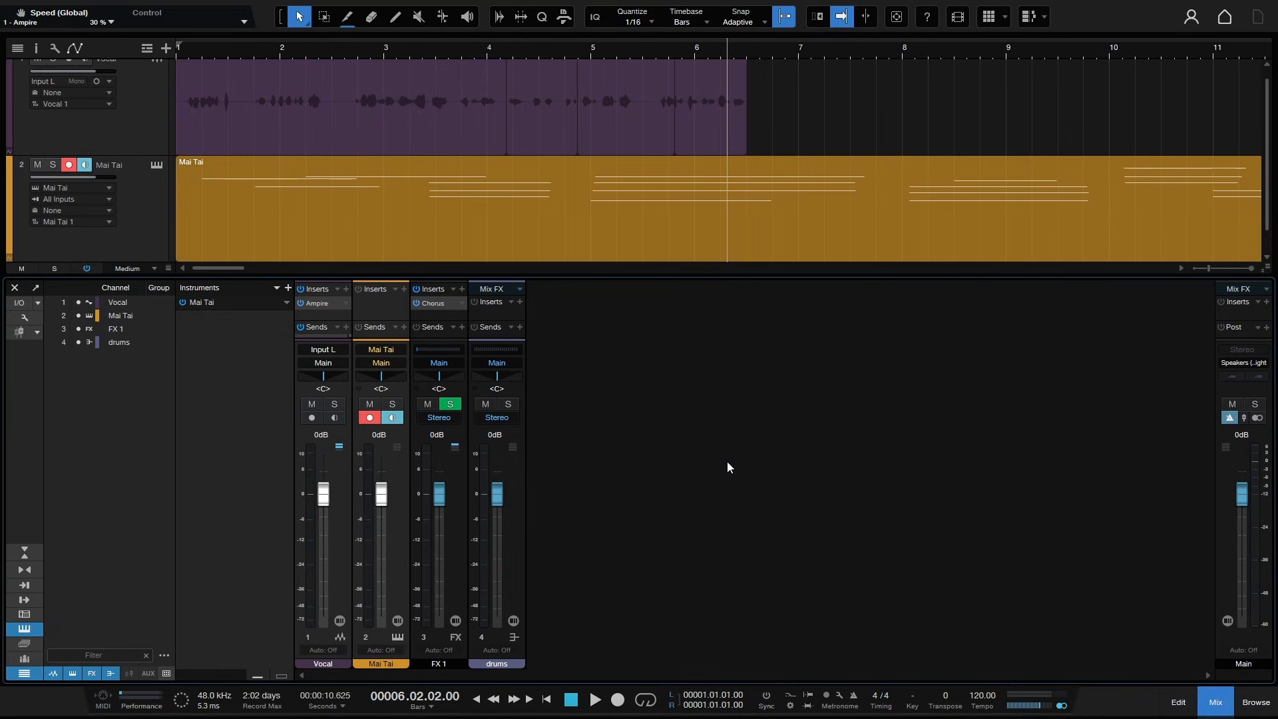
- Toggle solo and mute on the drums bus channel on and off again
right_click(510, 545)
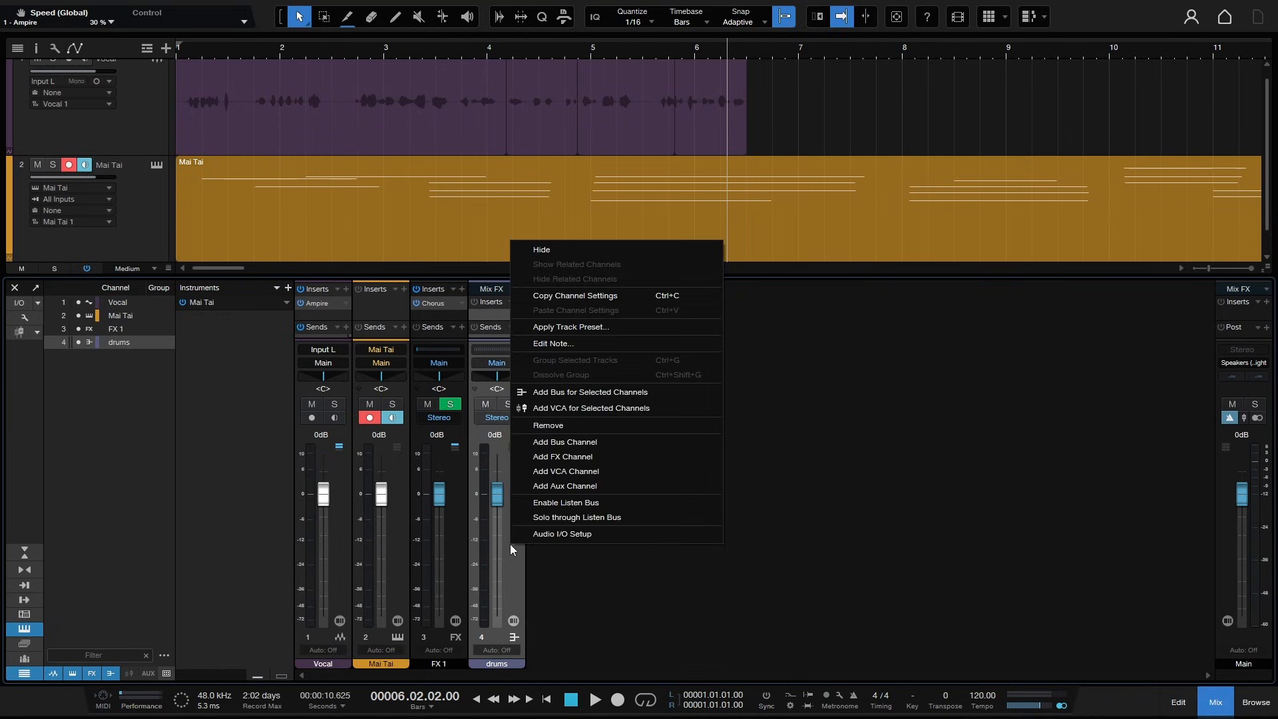
left_click(805, 559)
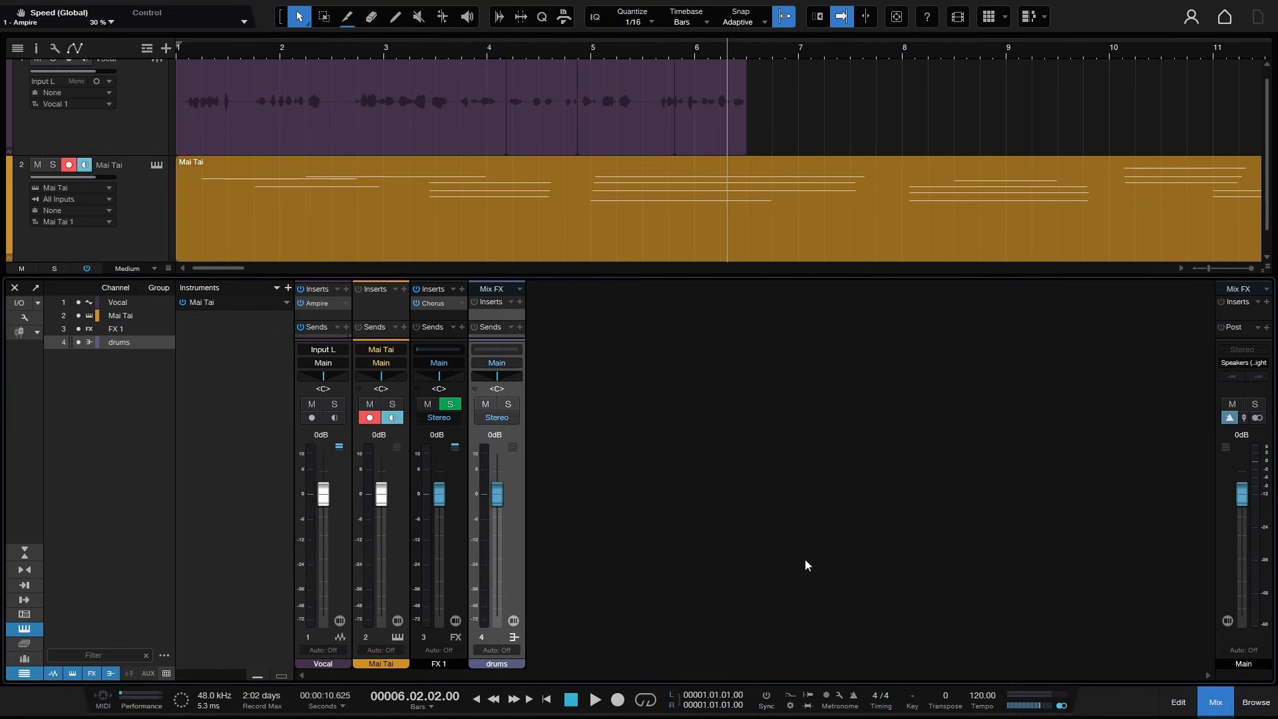
left_click(511, 406)
left_click(511, 406)
left_click(488, 405)
left_click(488, 405)
- Move the drums channel's pan to R32 and lower its fader, then reset both to default
left_click_drag(494, 375, 504, 380)
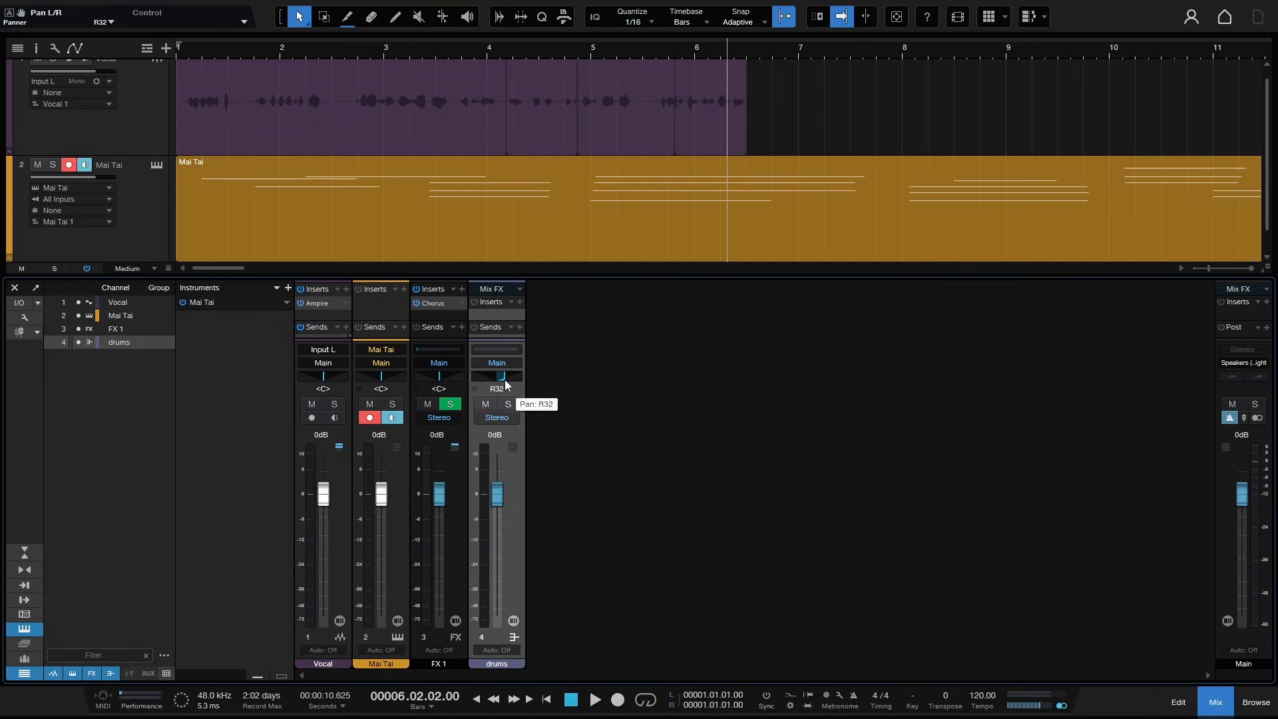
left_click(505, 385, "alt")
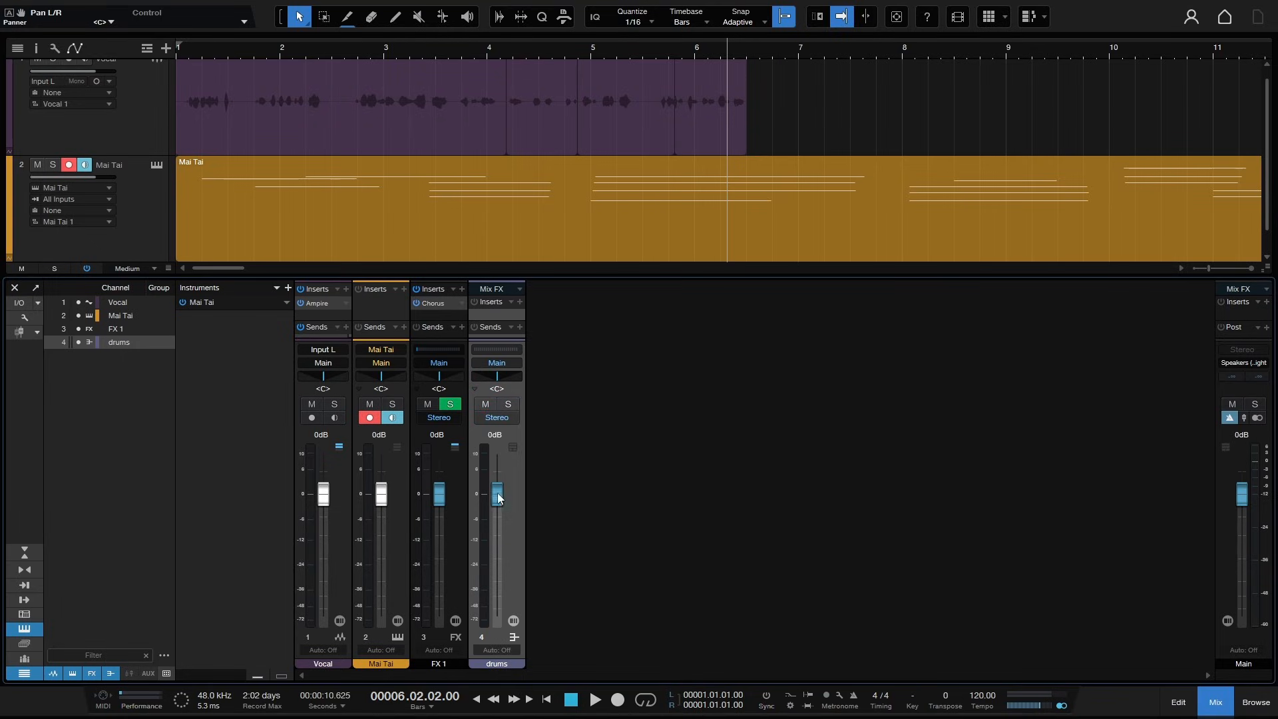
left_click_drag(497, 496, 499, 558)
left_click(497, 554, "ctrl")
- Open the Vocal channel's automation mode options and close them without choosing anything
left_click(325, 650)
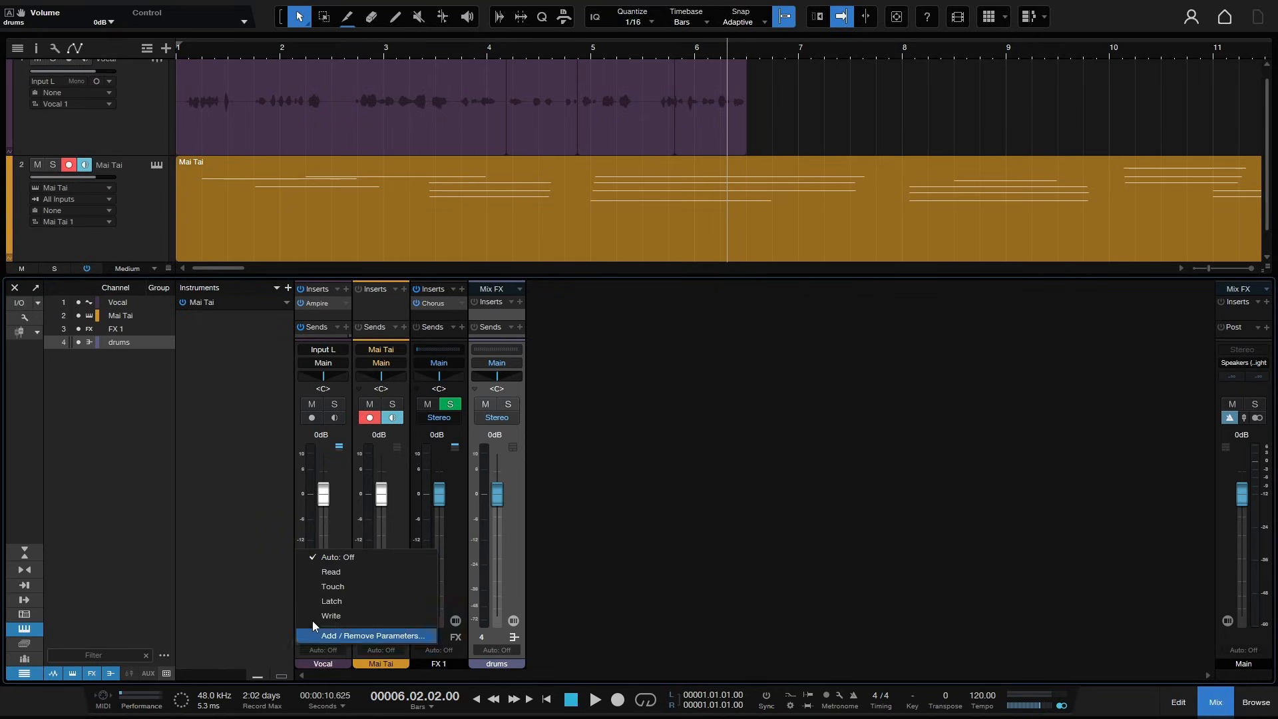
left_click(213, 593)
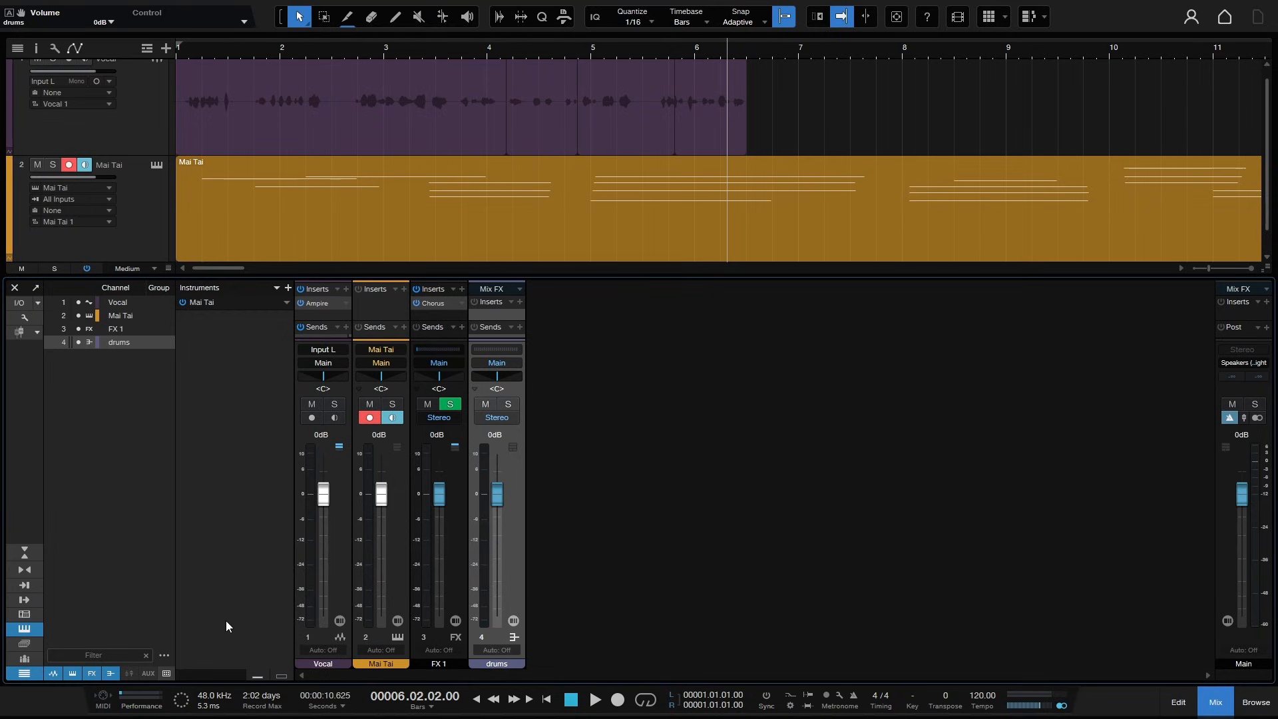
- Open the Vocal channel's editor window and open its input selection, closing it without choosing anything
left_click(340, 621)
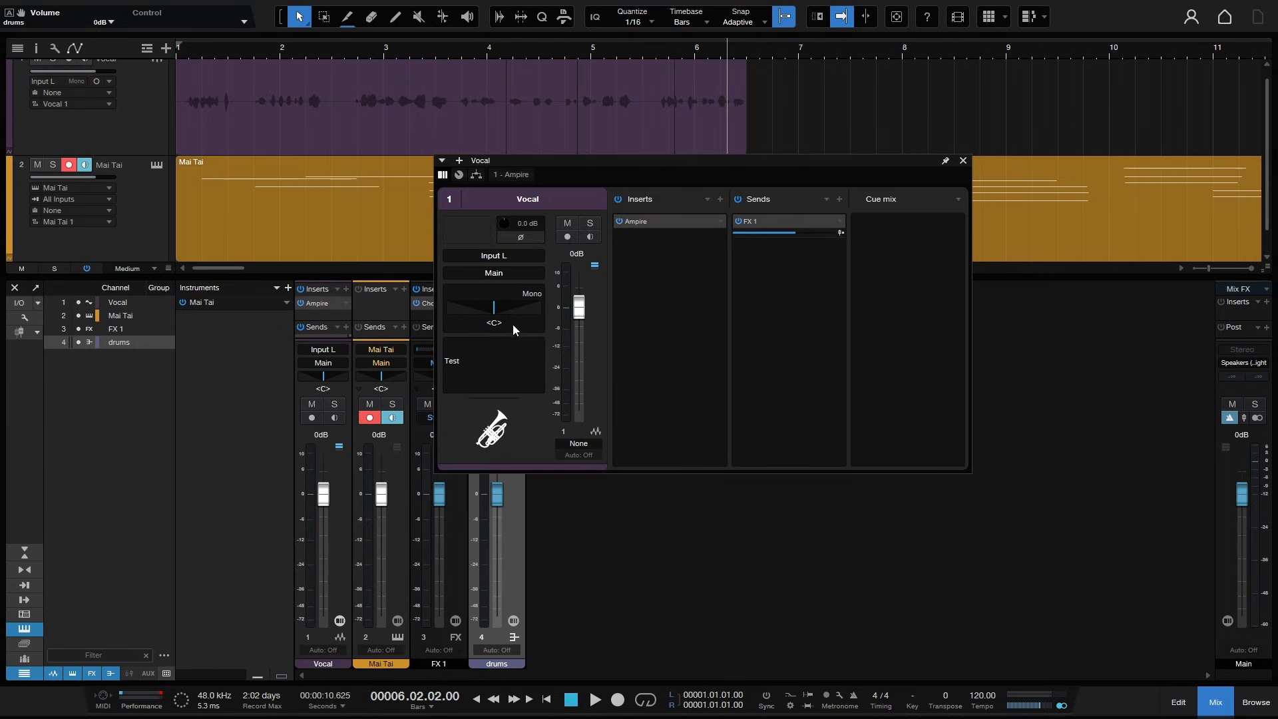
left_click(490, 257)
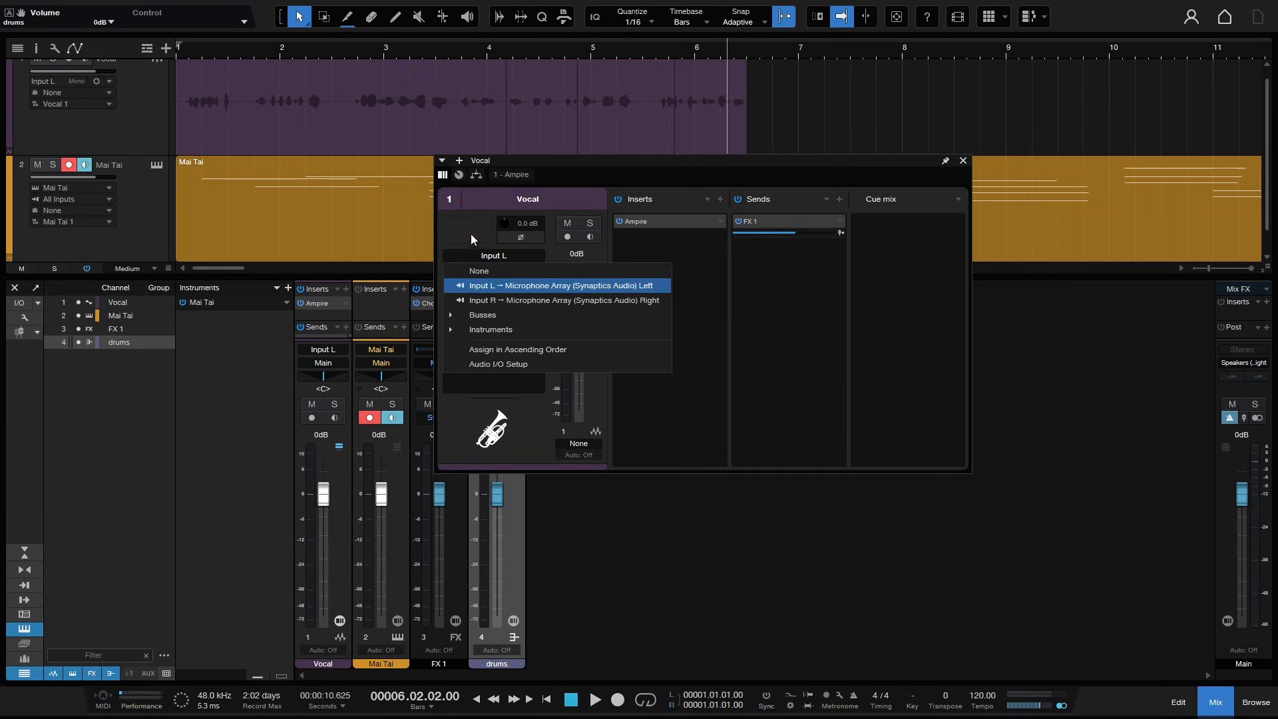
left_click(470, 233)
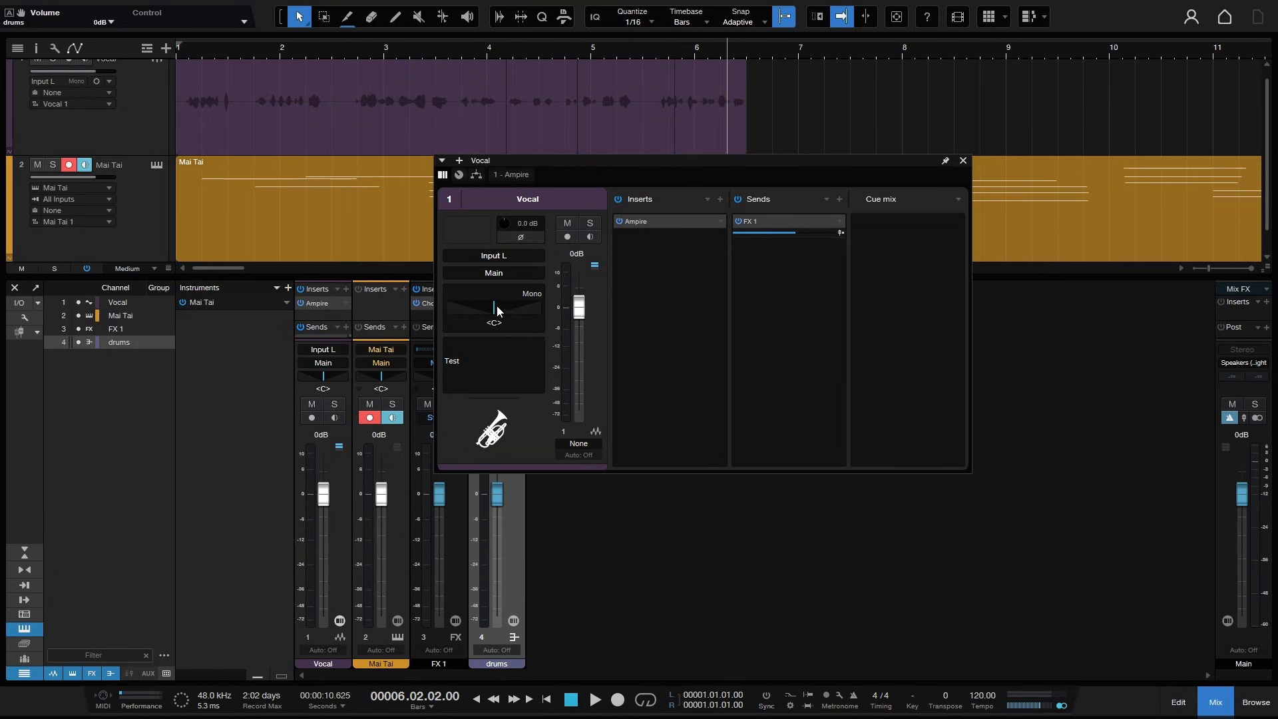
left_click(466, 361)
- Switch the Vocal channel editor to its macro controls and open and close the macro mapping view
left_click(459, 175)
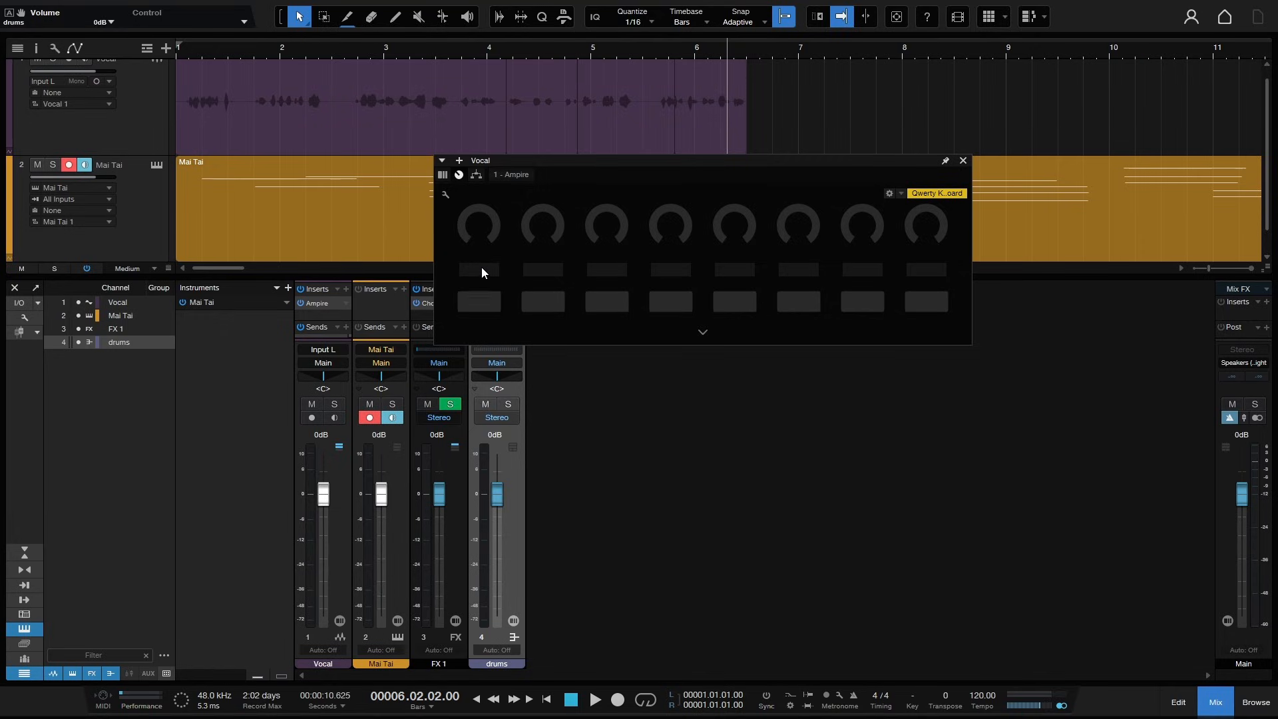
left_click(445, 196)
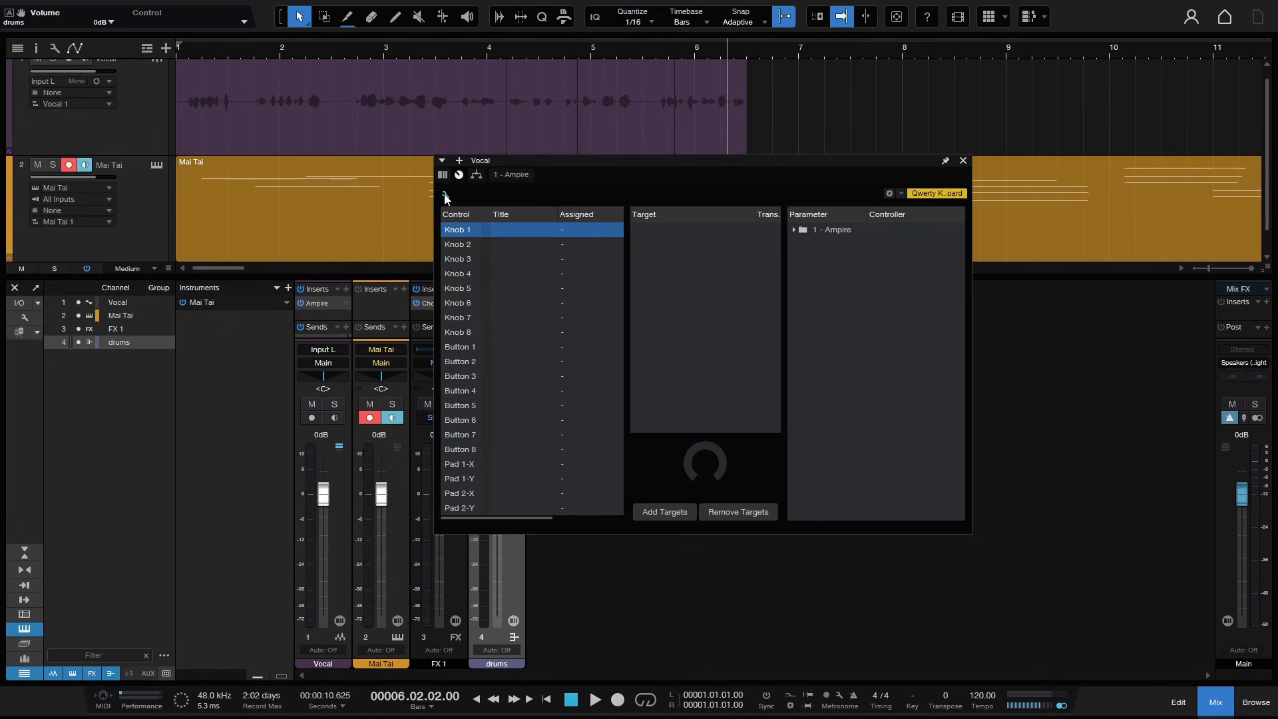
left_click(445, 196)
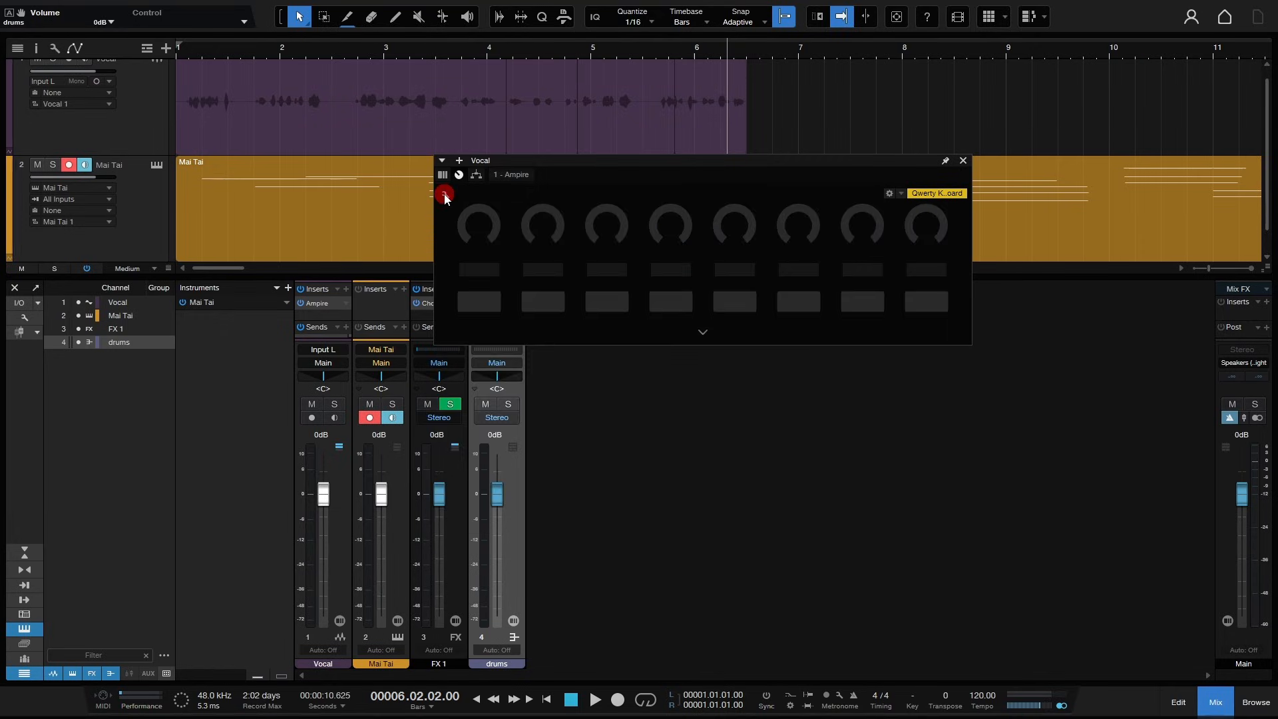
- View the Vocal channel's effects routing page, open and dismiss its insert browser, then close the channel editor
left_click(476, 176)
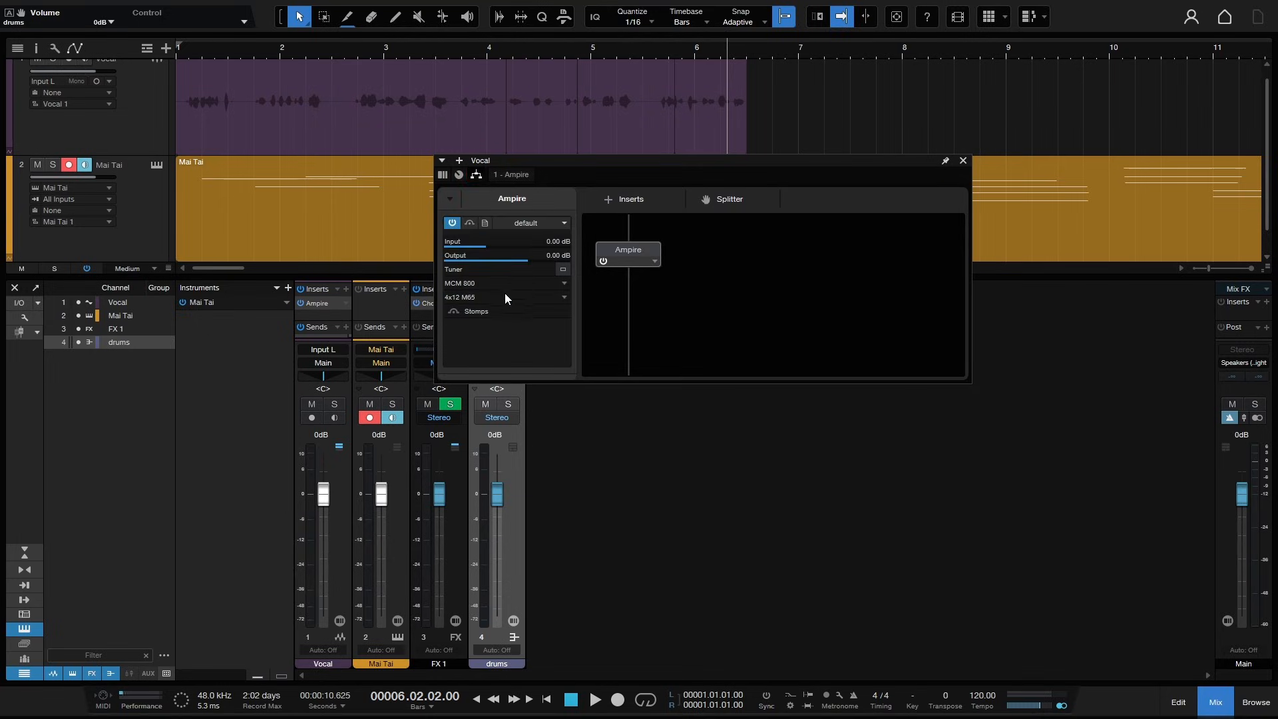
left_click(649, 204)
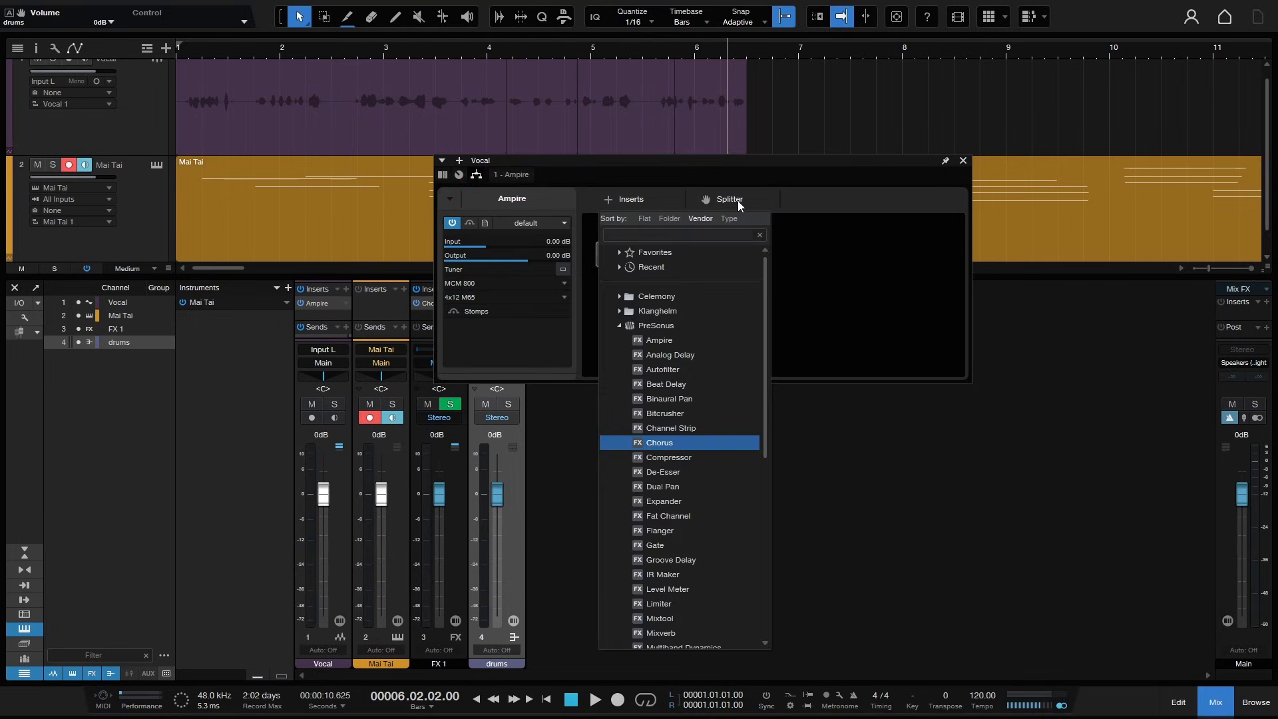
left_click(811, 205)
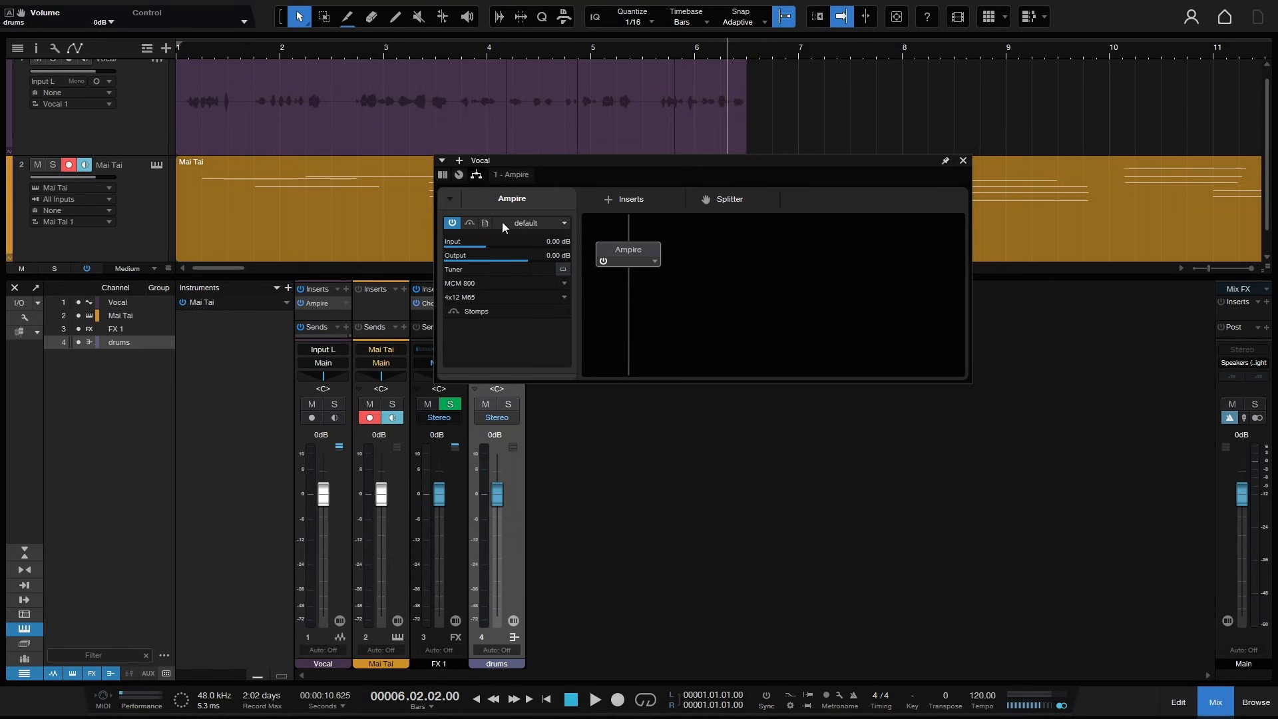
left_click(442, 175)
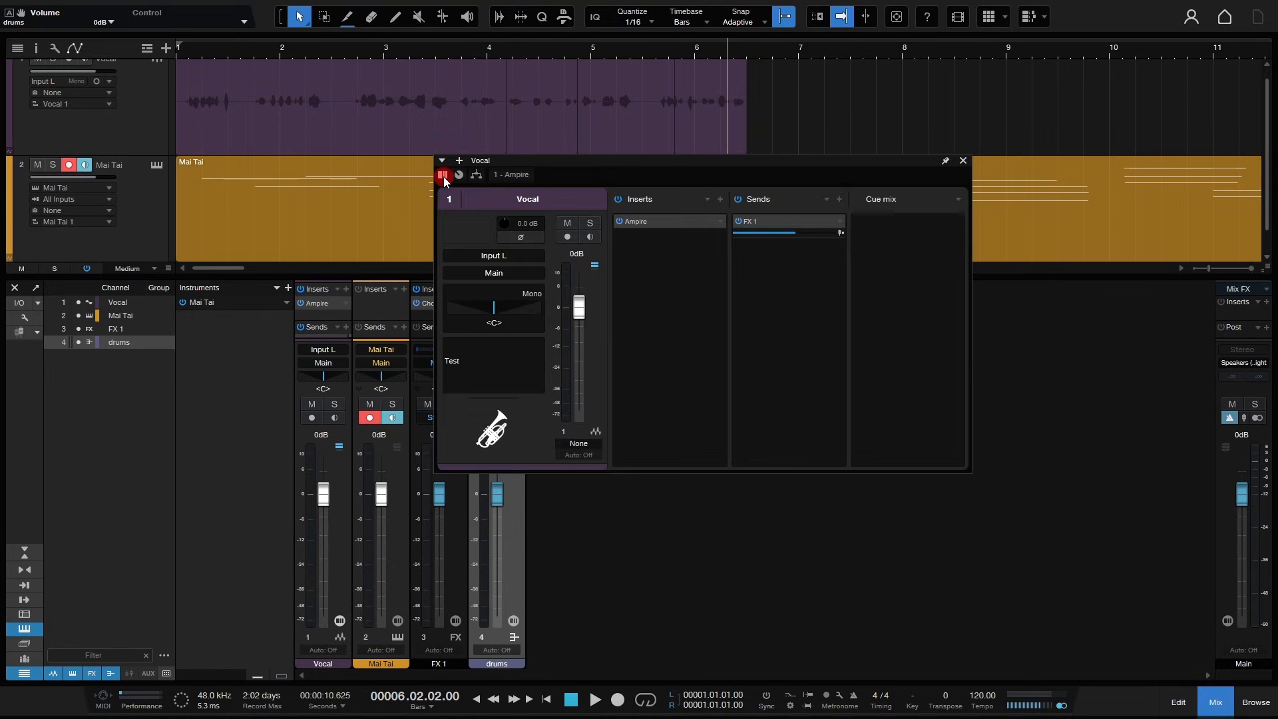
left_click(962, 161)
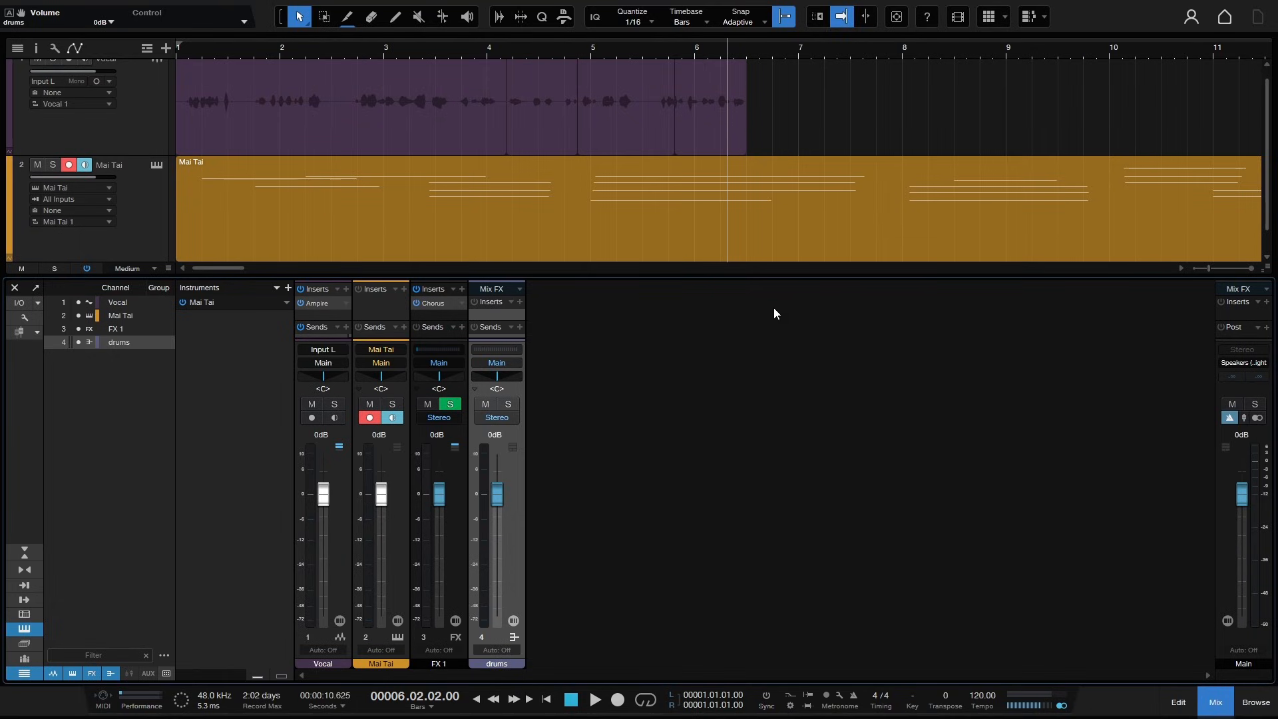
- Enlarge the mixer console by raising its divider with the arrangement
left_click_drag(725, 275, 715, 230)
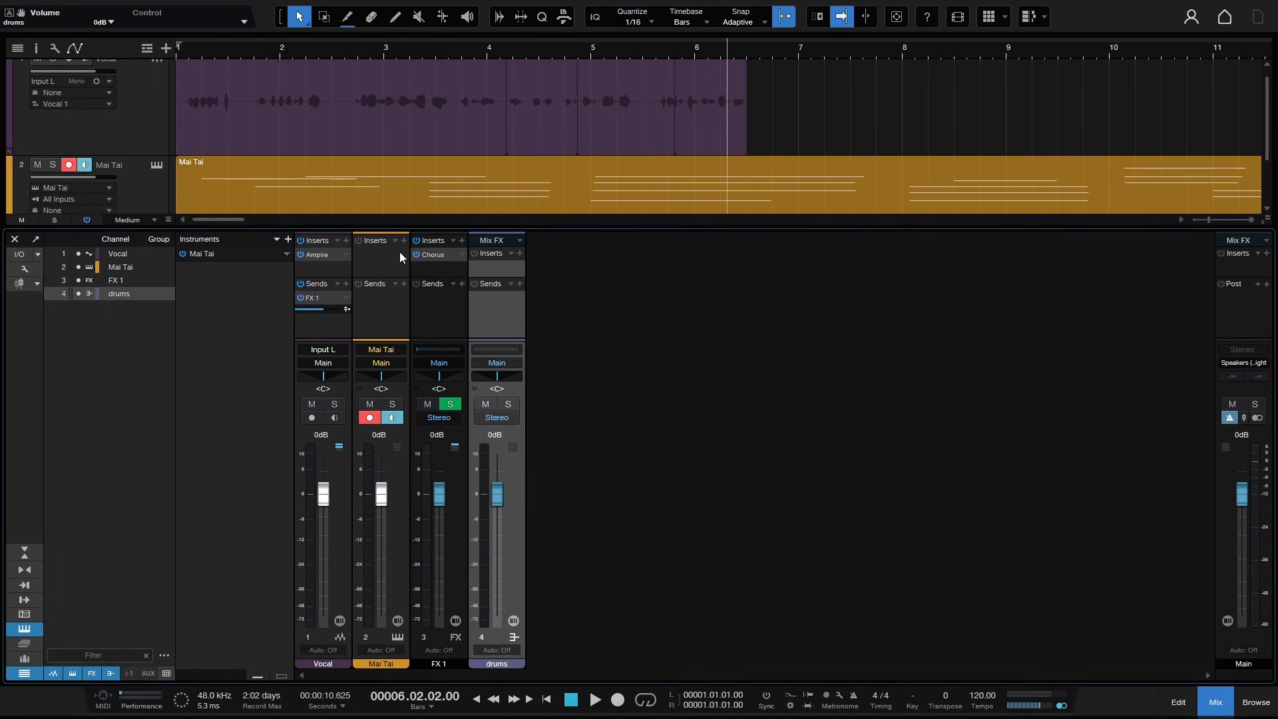
left_click(461, 238)
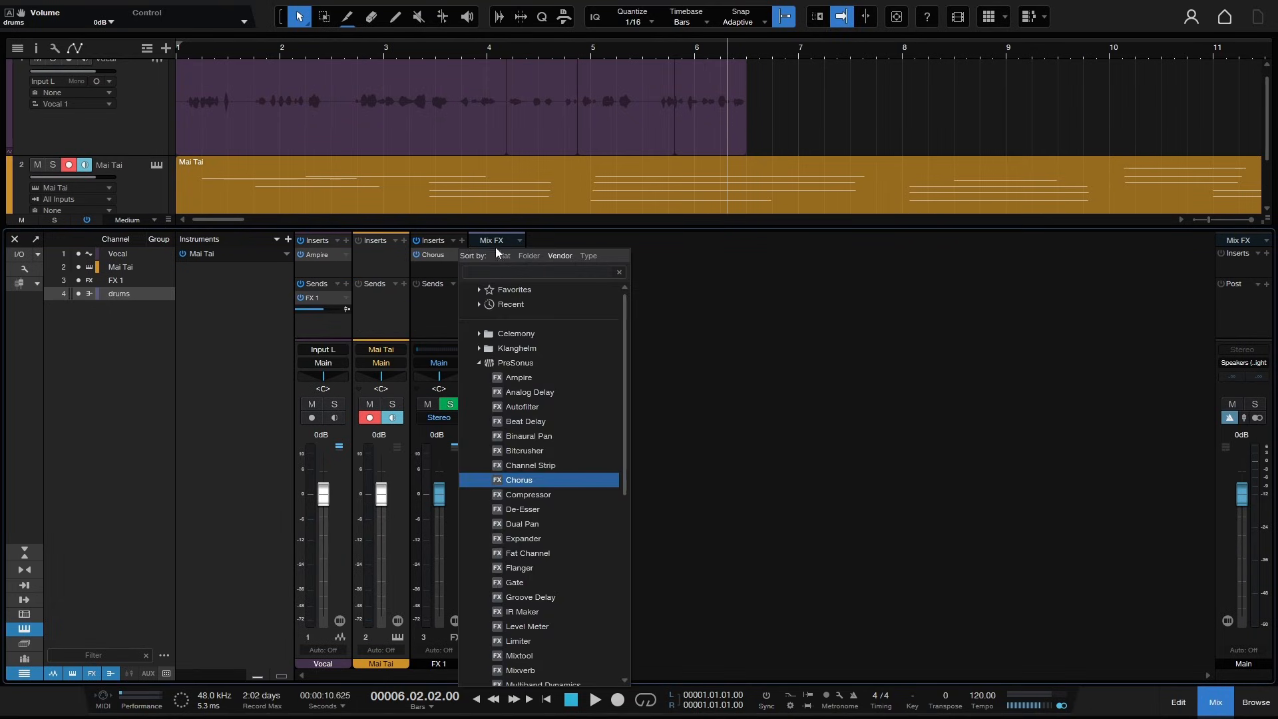
left_click(845, 424)
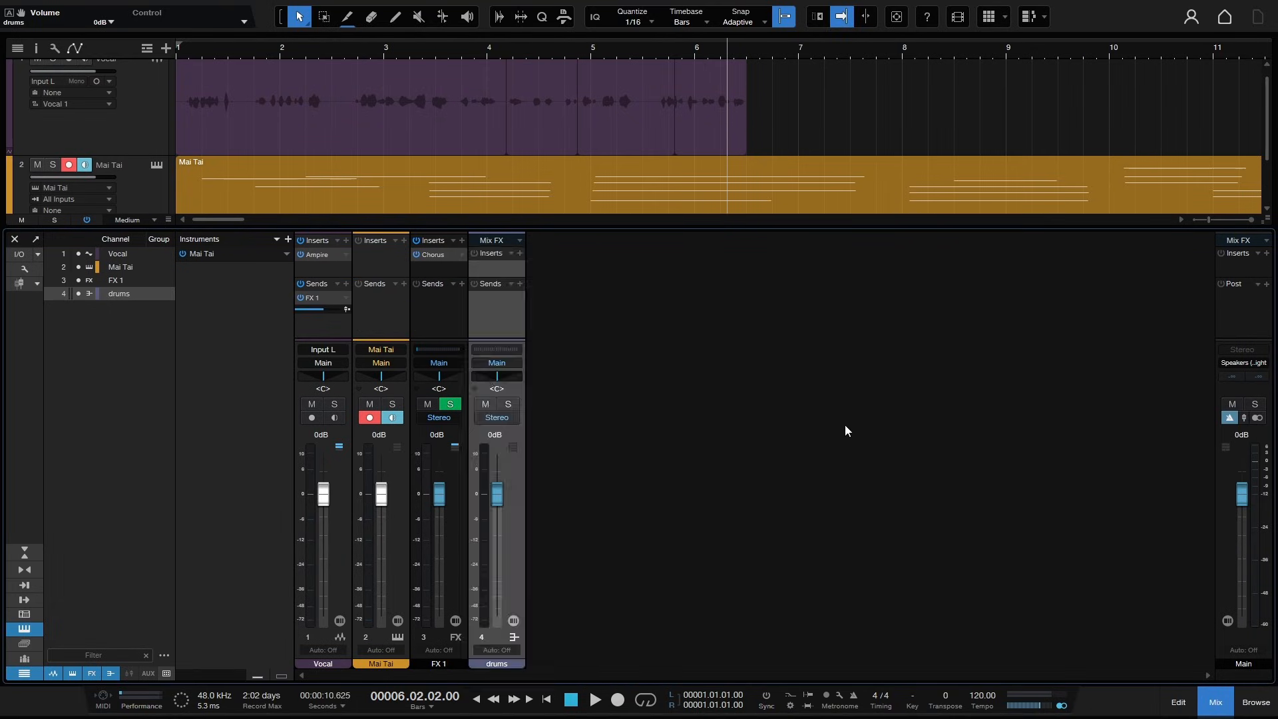
left_click(462, 255)
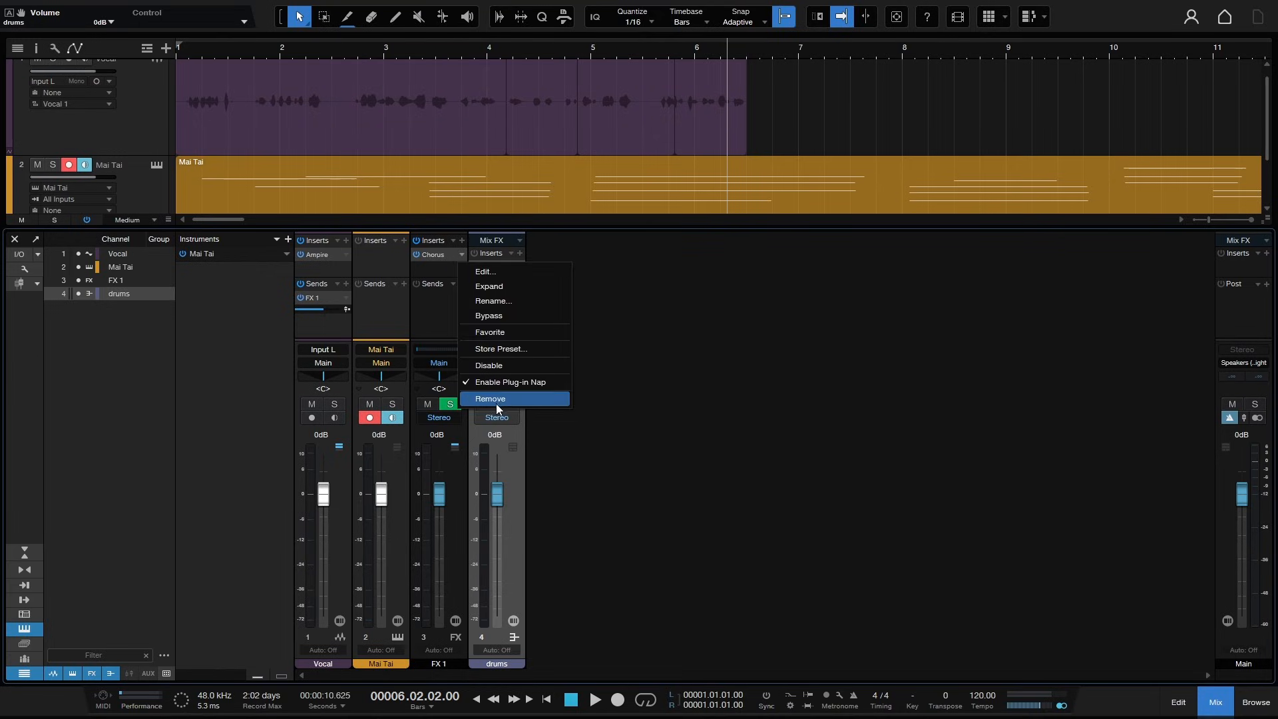
left_click(714, 405)
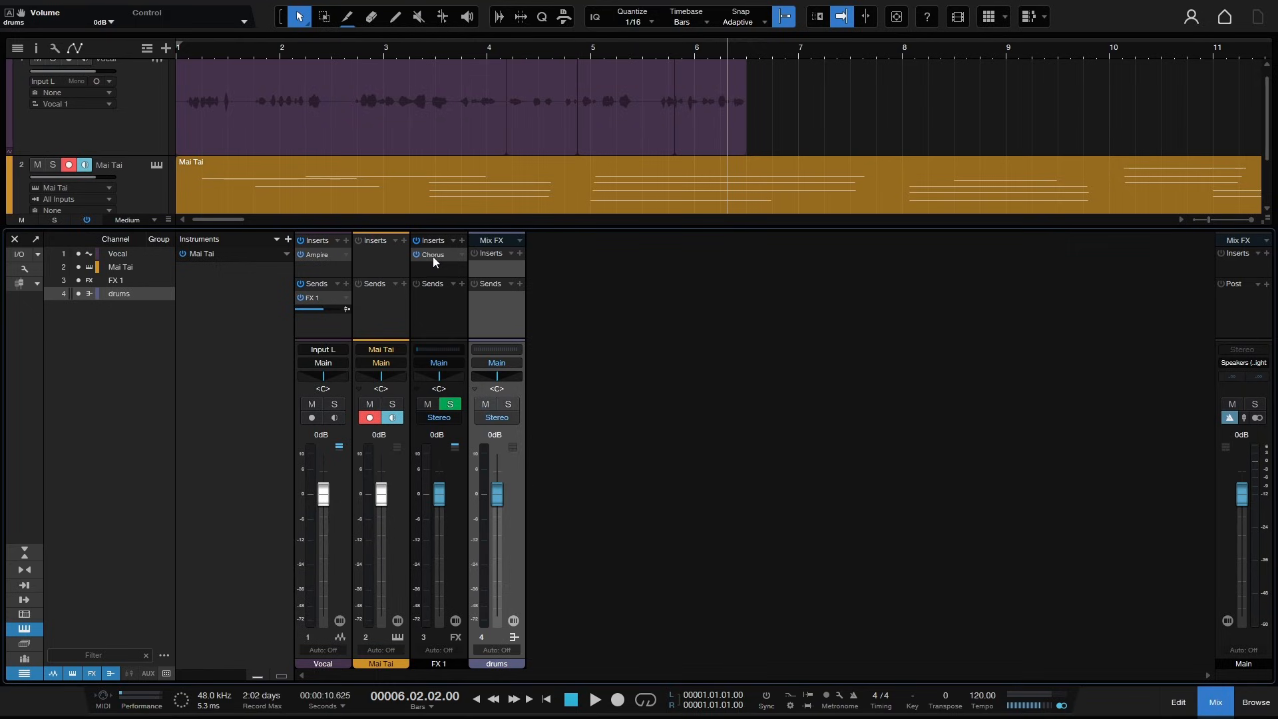
- Insert Bitcrusher on the Vocal channel, enlarge its inserts area, and close the plug-in window
left_click(345, 240)
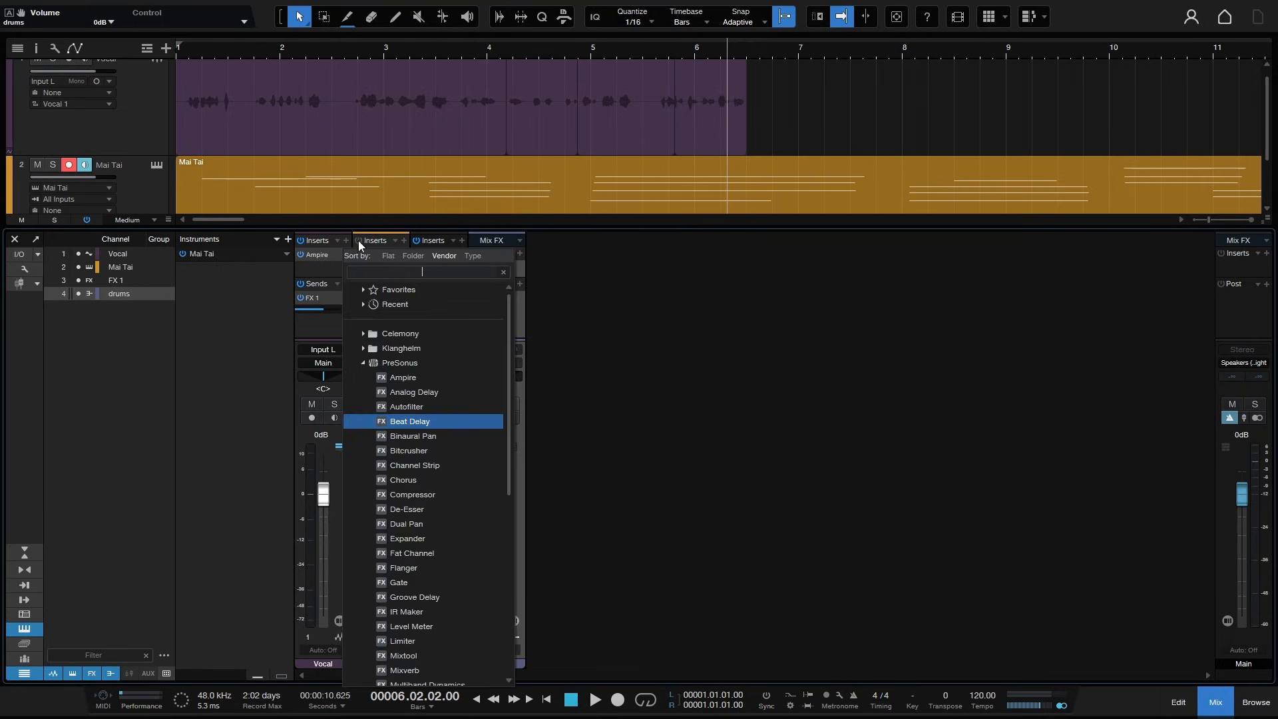
left_click(413, 450)
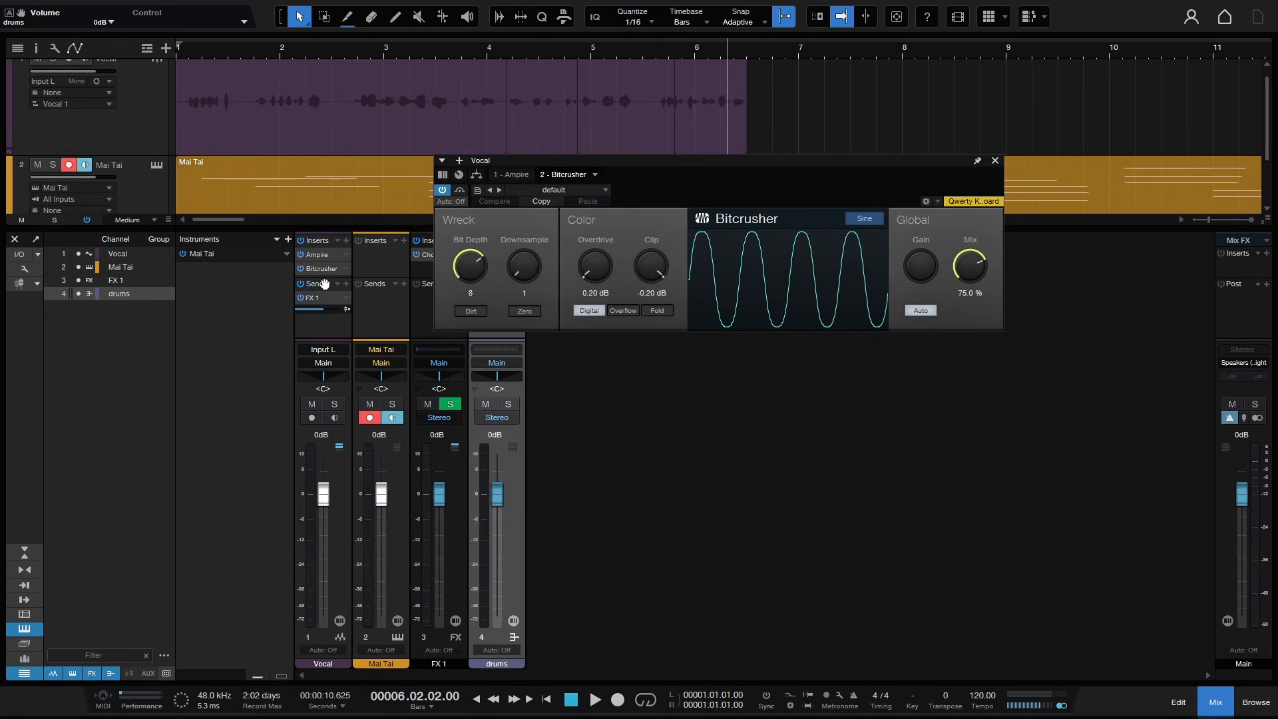
left_click_drag(324, 284, 324, 304)
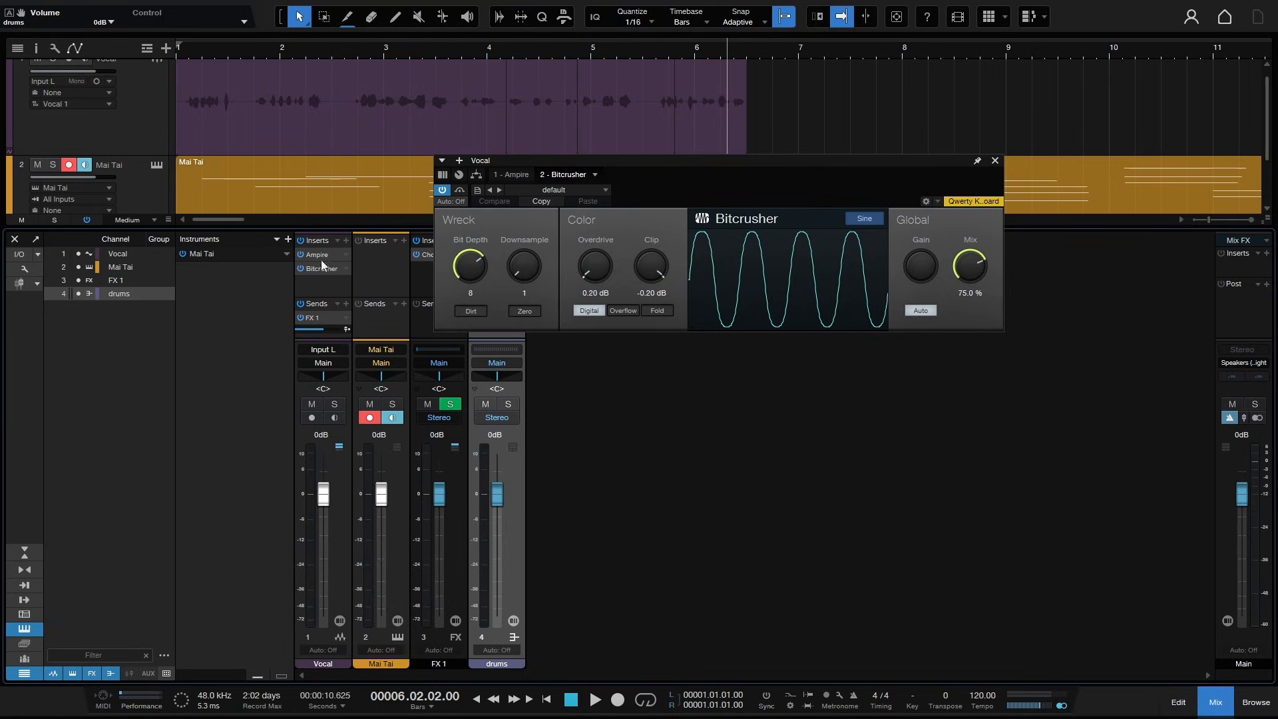
left_click(996, 163)
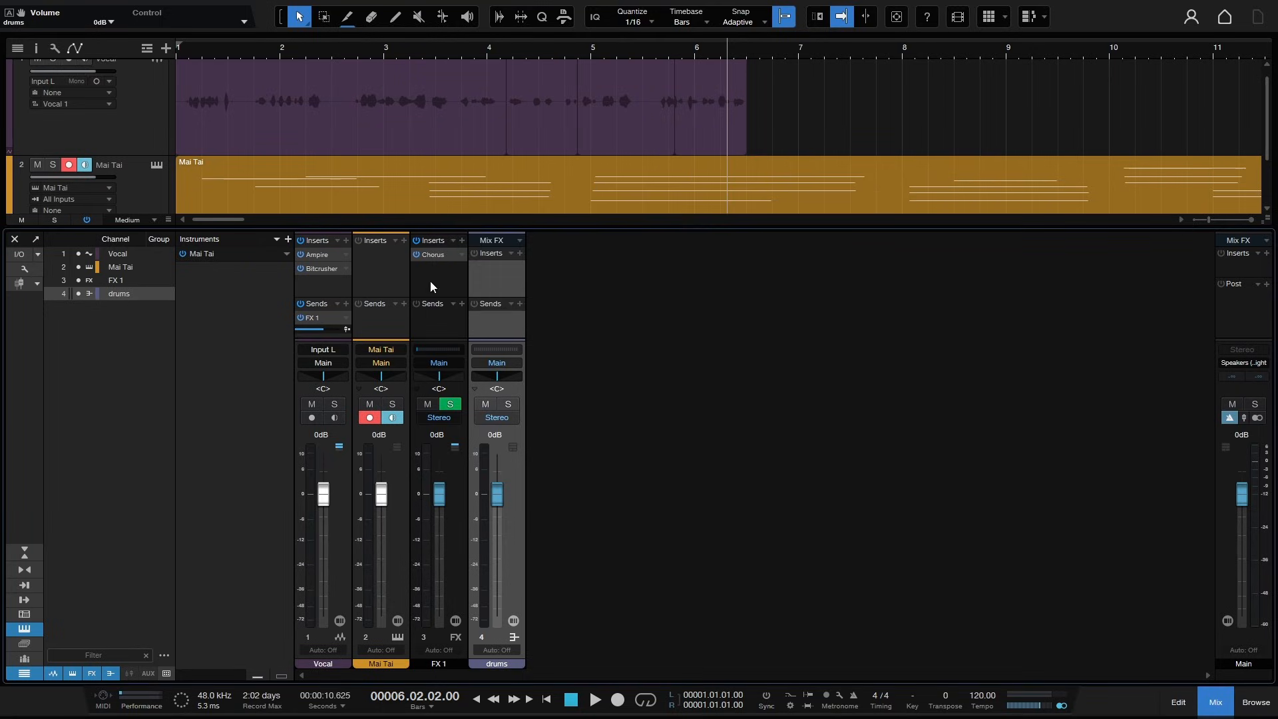
- Toggle the Vocal channel's insert chain and low-latency monitoring off and back on
left_click(300, 240)
left_click(300, 240)
left_click(87, 220)
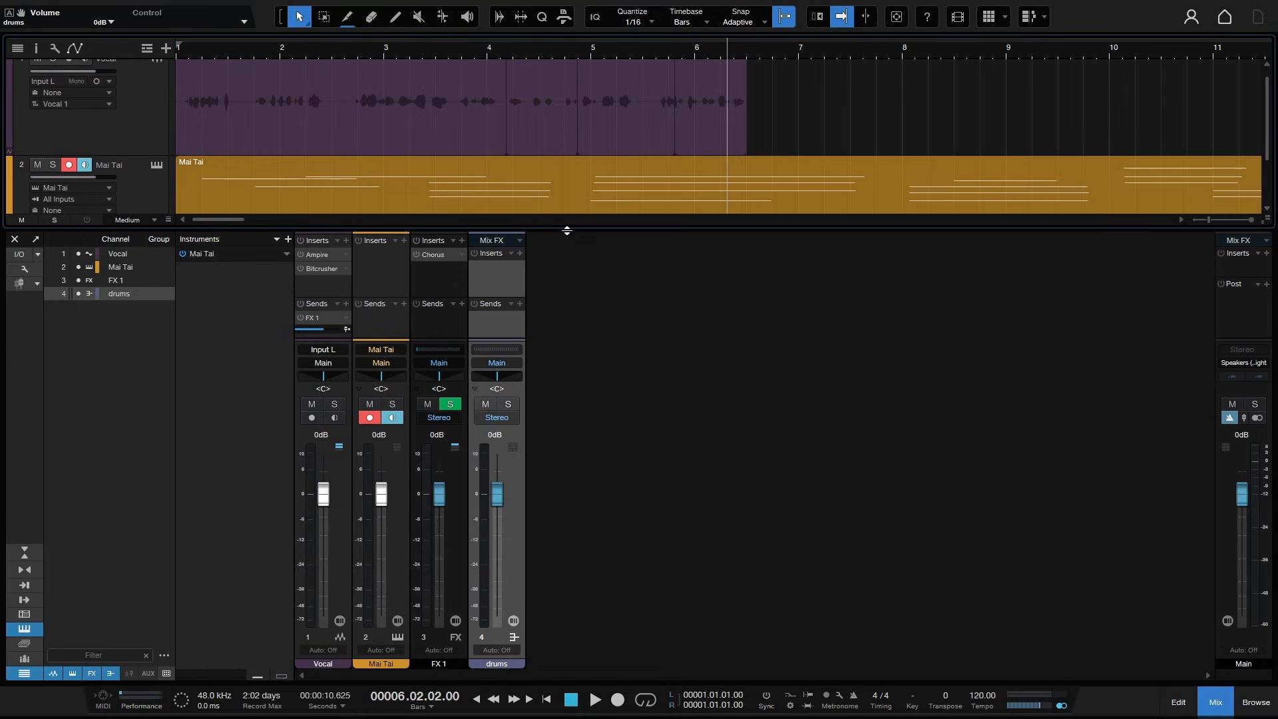
left_click(87, 220)
- Solo the Vocal and Mai Tai channels, then clear all solos
left_click(334, 404)
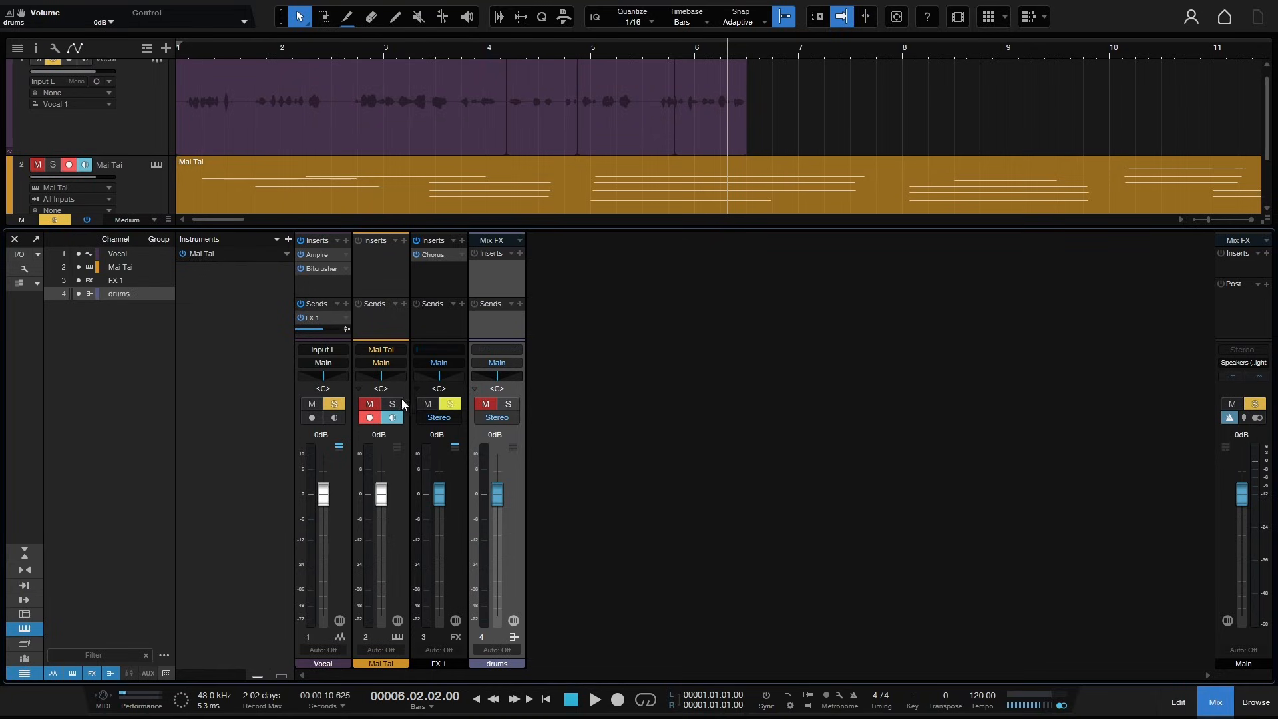
left_click(393, 404)
left_click(55, 220)
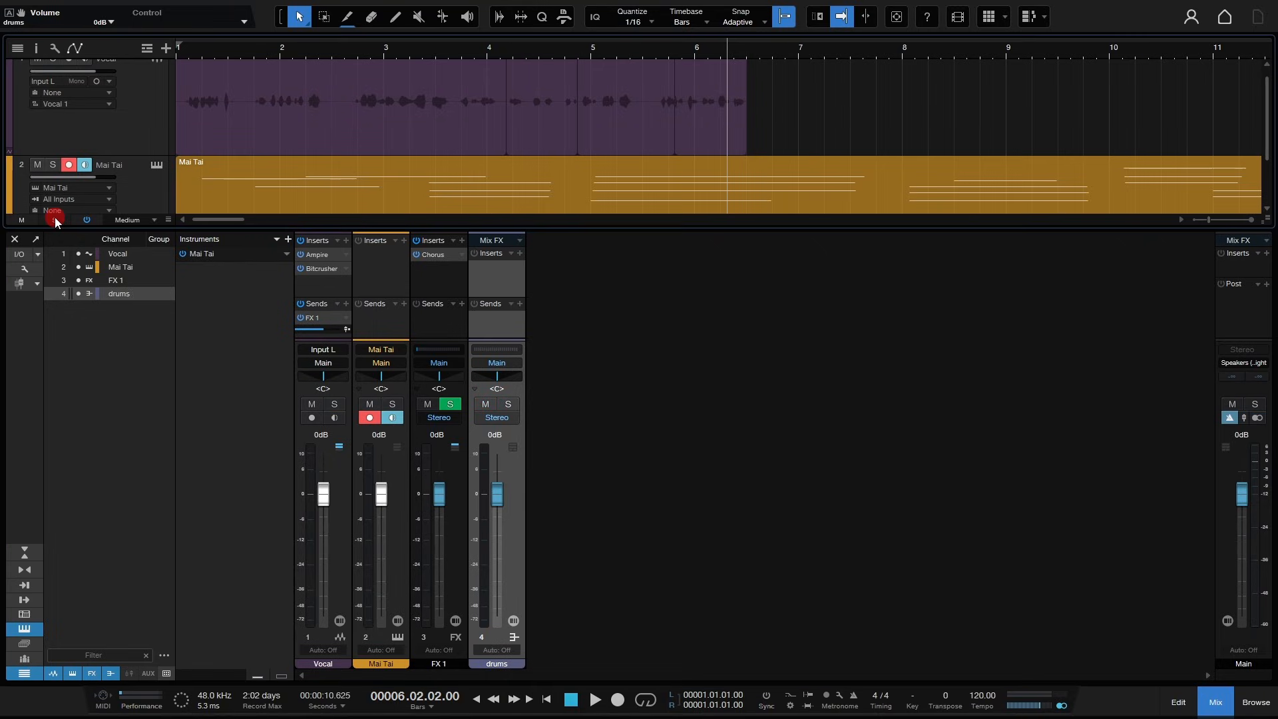
- Mute the Mai Tai and drums channels, then clear all mutes
left_click(370, 404)
left_click(486, 406)
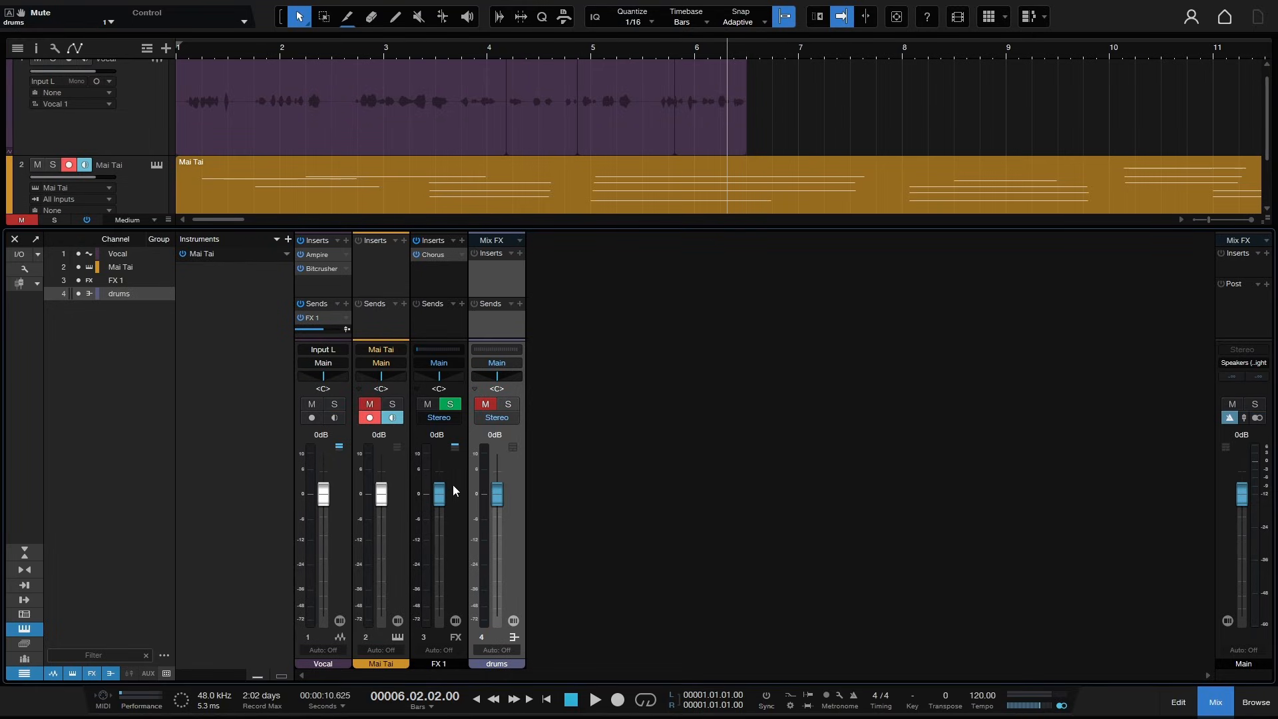
left_click(369, 409)
left_click(368, 408)
left_click(21, 220)
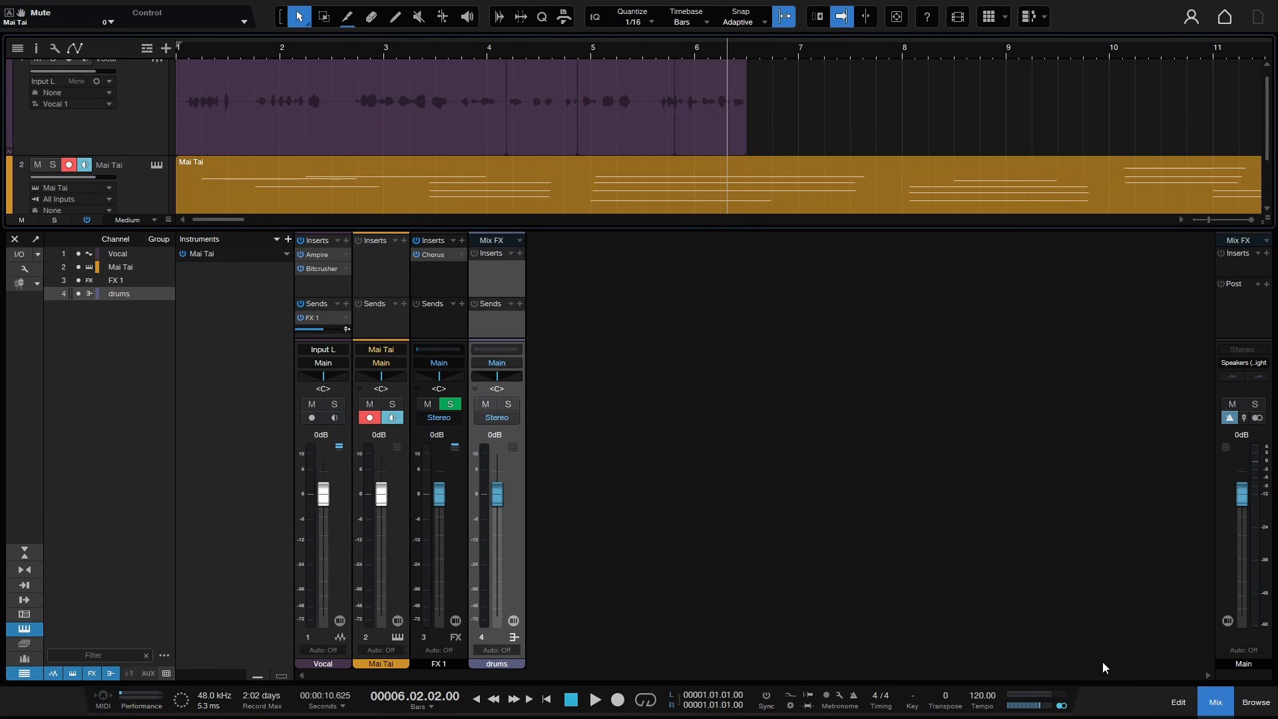
- Hide the console and set the song's loop range from bar 2 to bar 118
left_click(1213, 701)
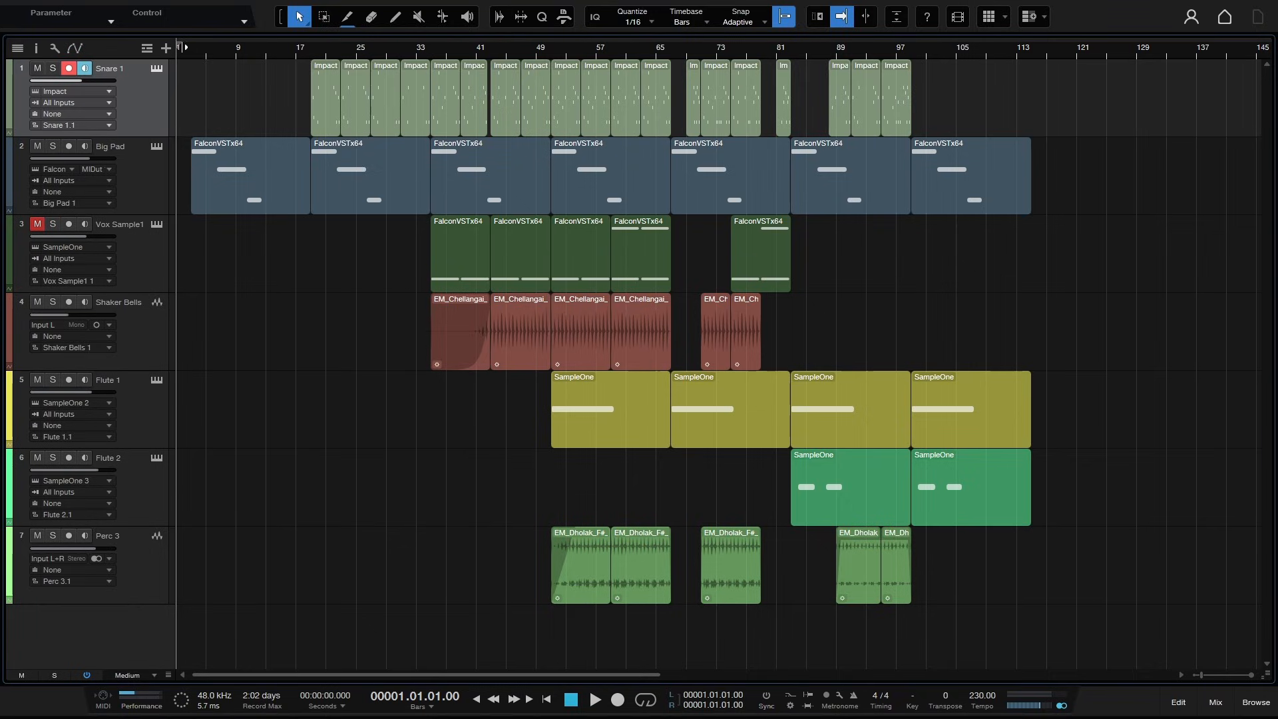
left_click_drag(181, 46, 1048, 56)
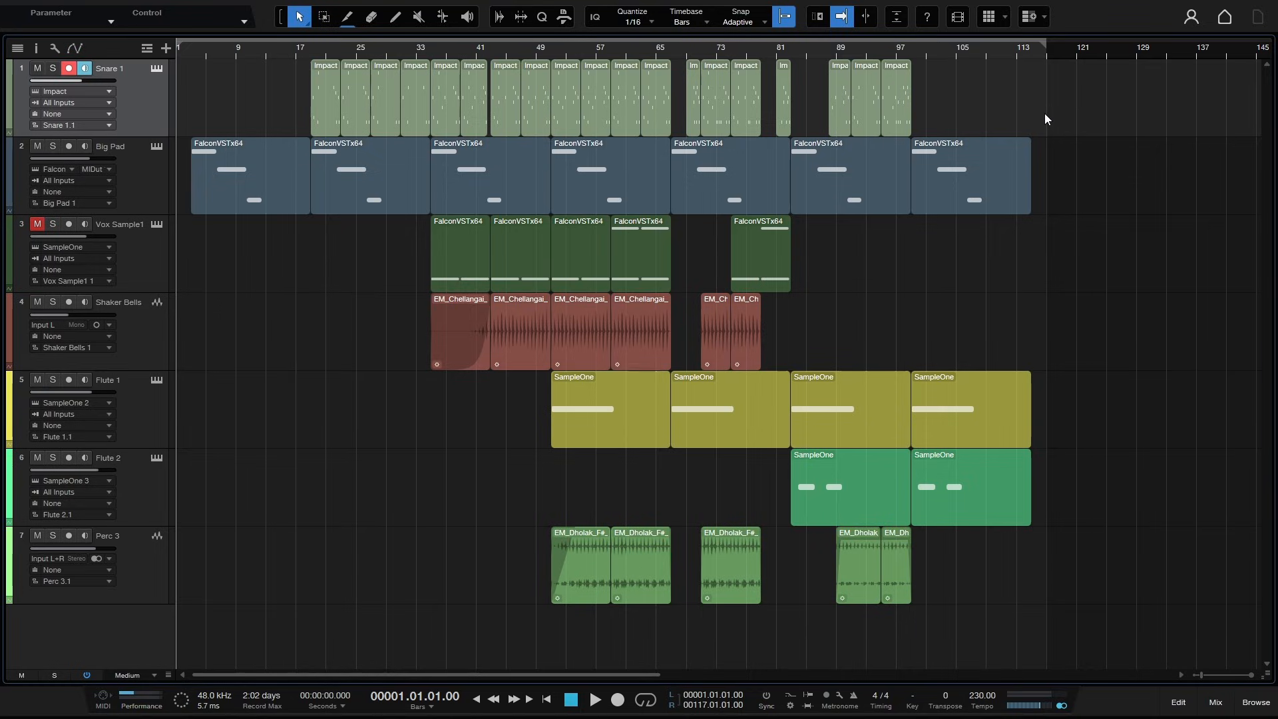
left_click_drag(1044, 45, 1060, 50)
left_click_drag(178, 47, 181, 47)
left_click_drag(187, 47, 179, 47)
- Open Export Mixdown and set the export location to the Desktop folder
key("ctrl+e")
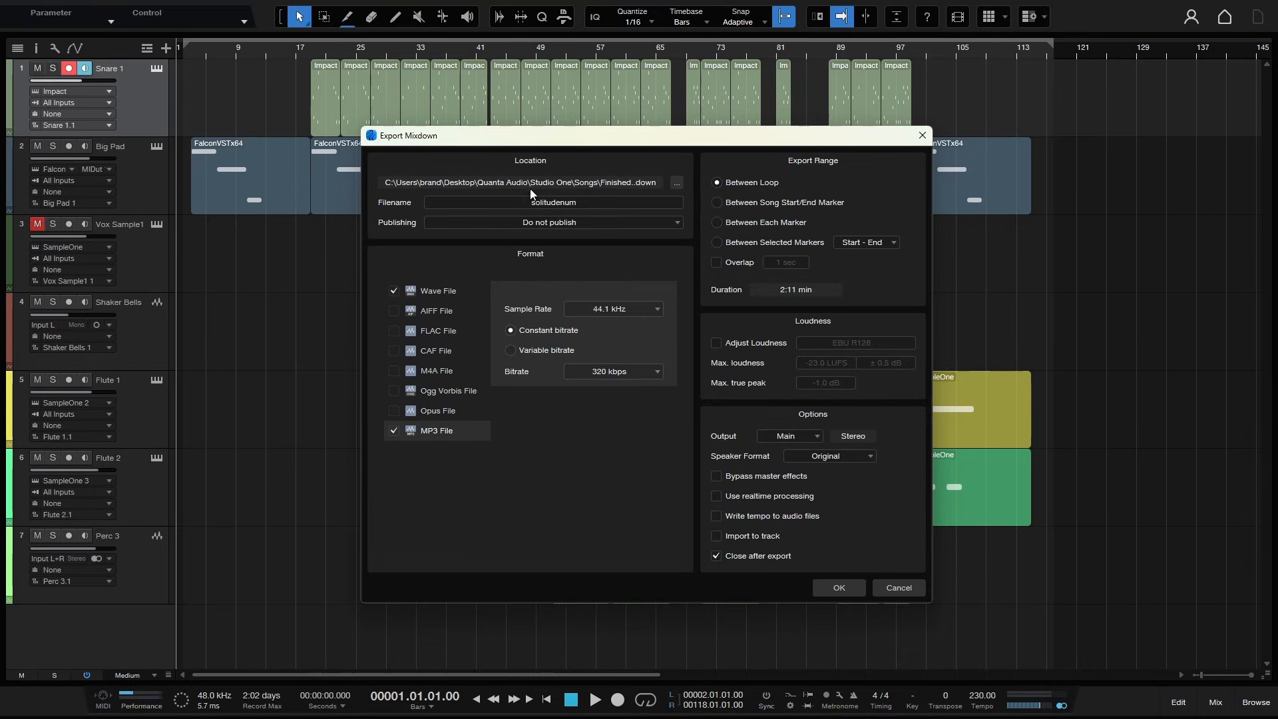
left_click(676, 184)
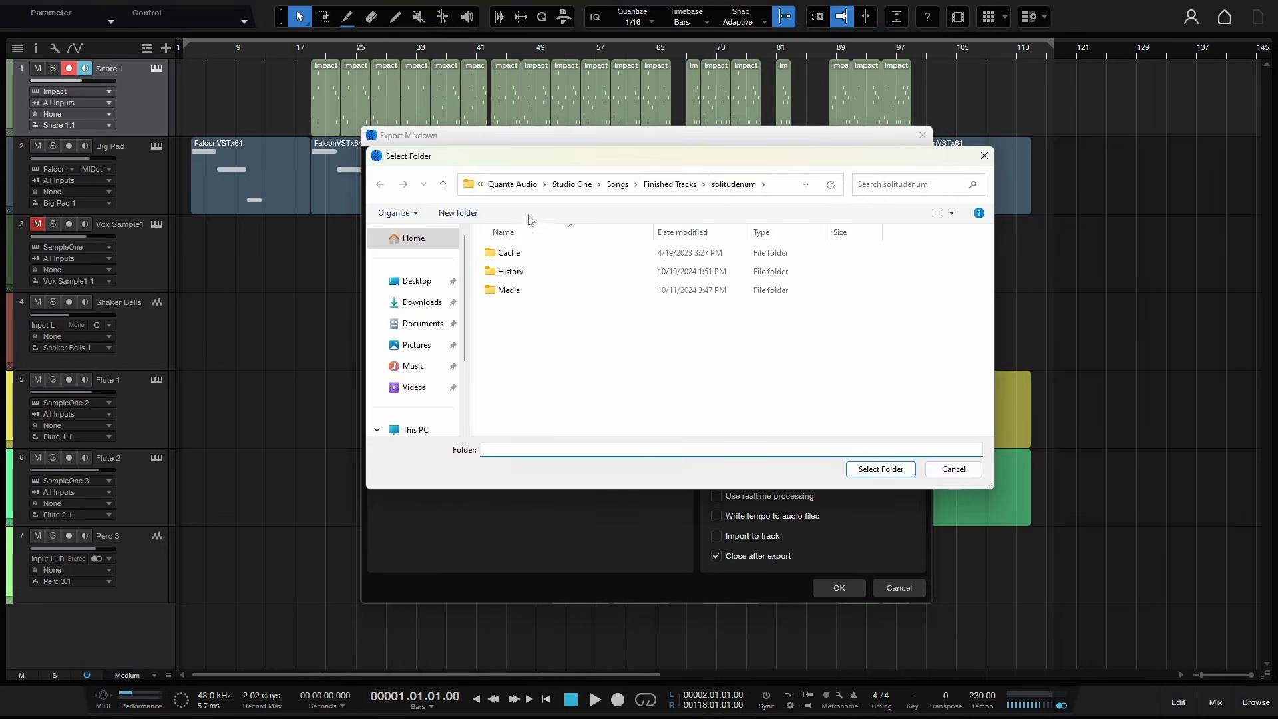
left_click(414, 282)
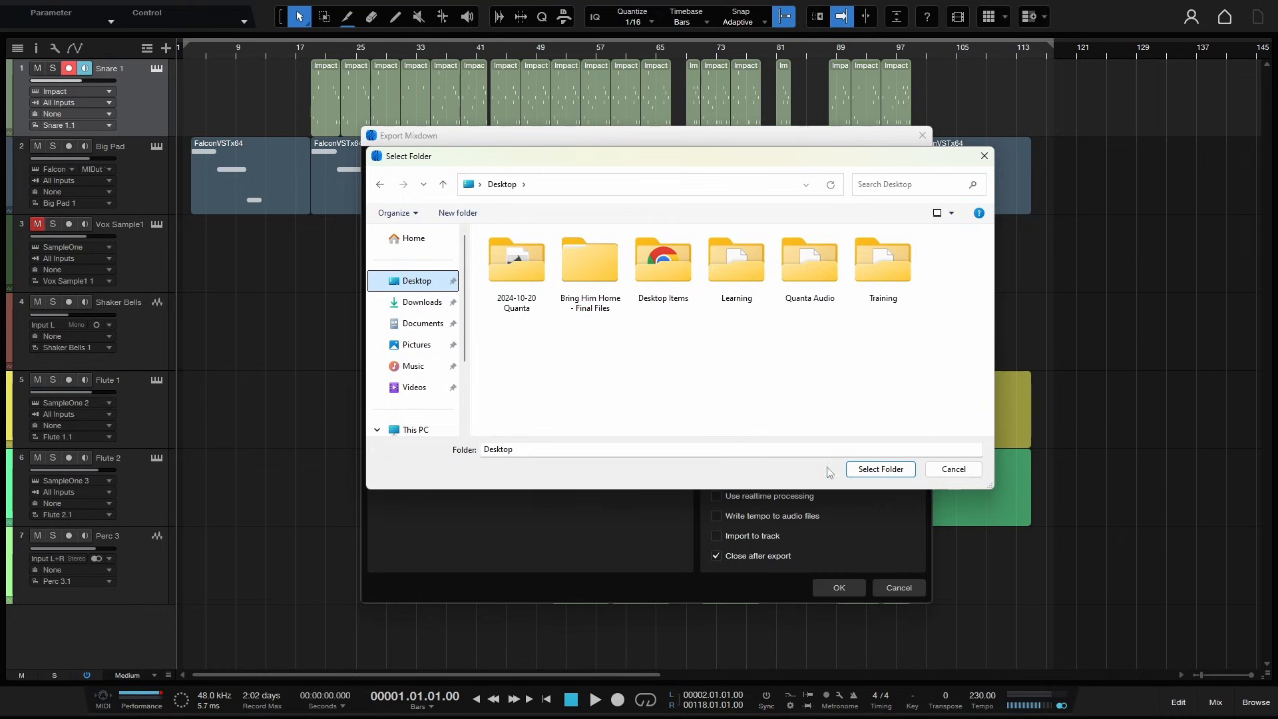
left_click(892, 469)
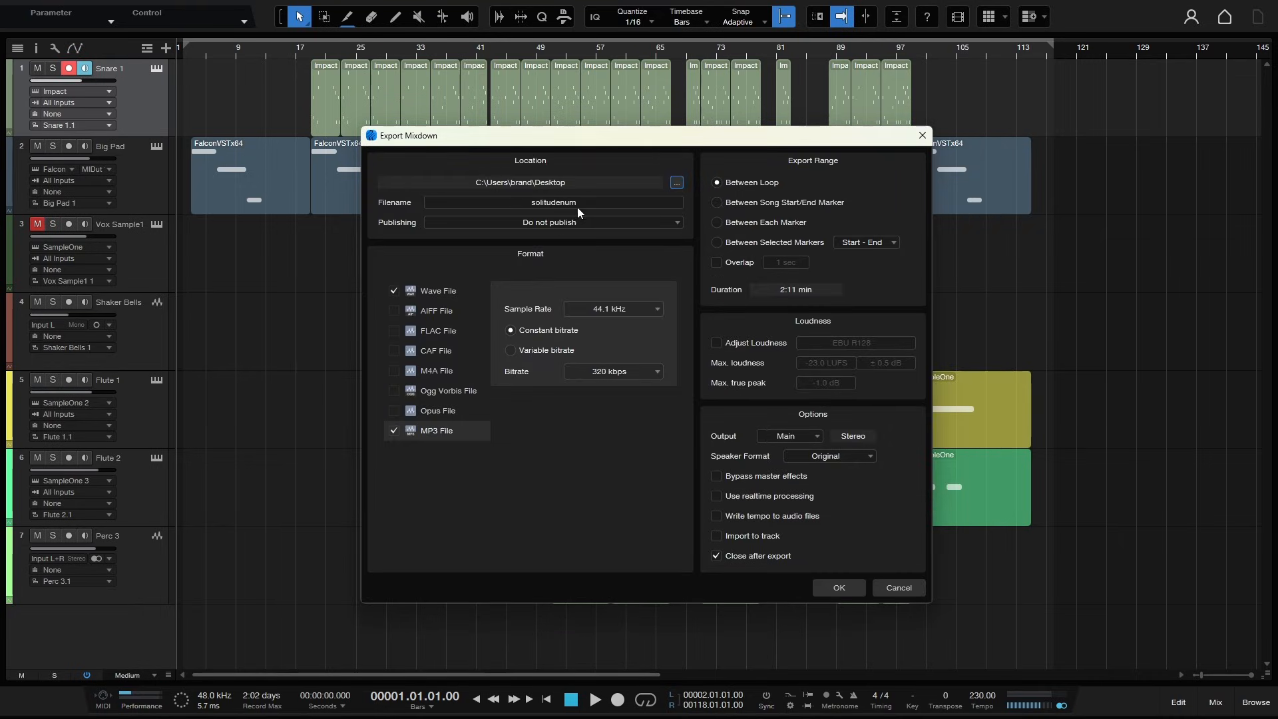
- Set the mixdown filename to Tutorial
left_click(586, 204)
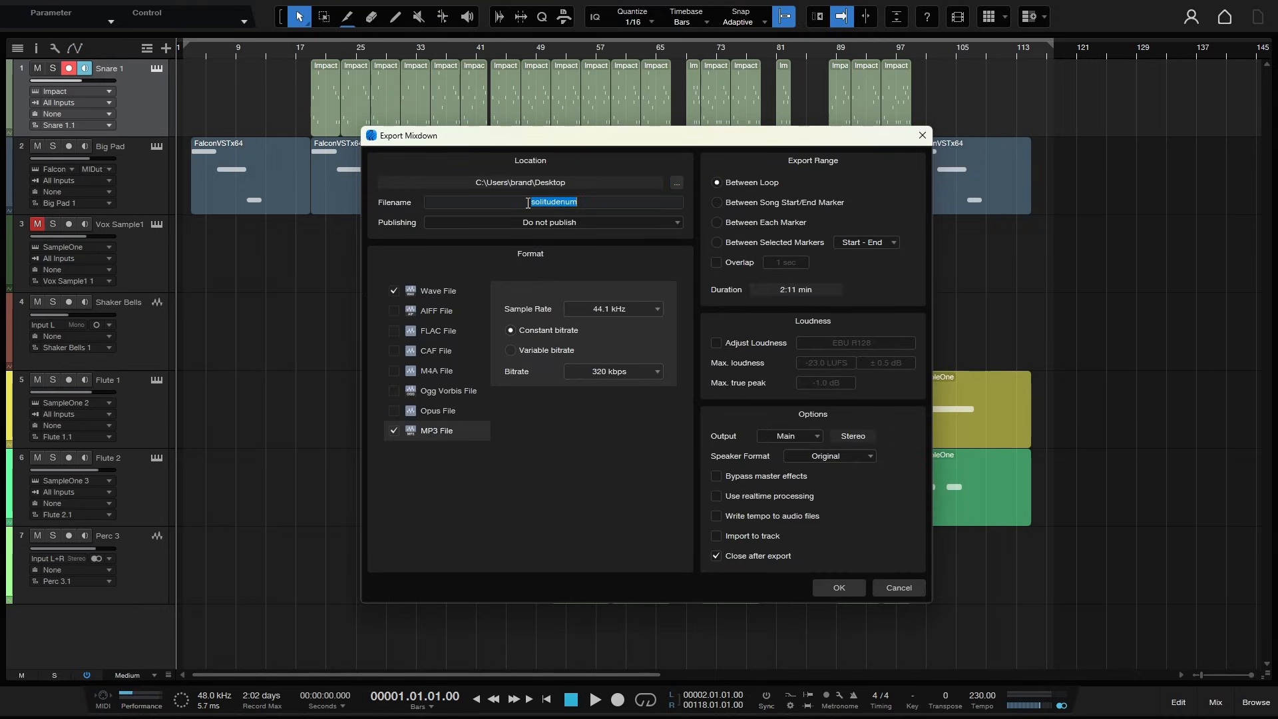
type("Tutorial")
left_click(512, 506)
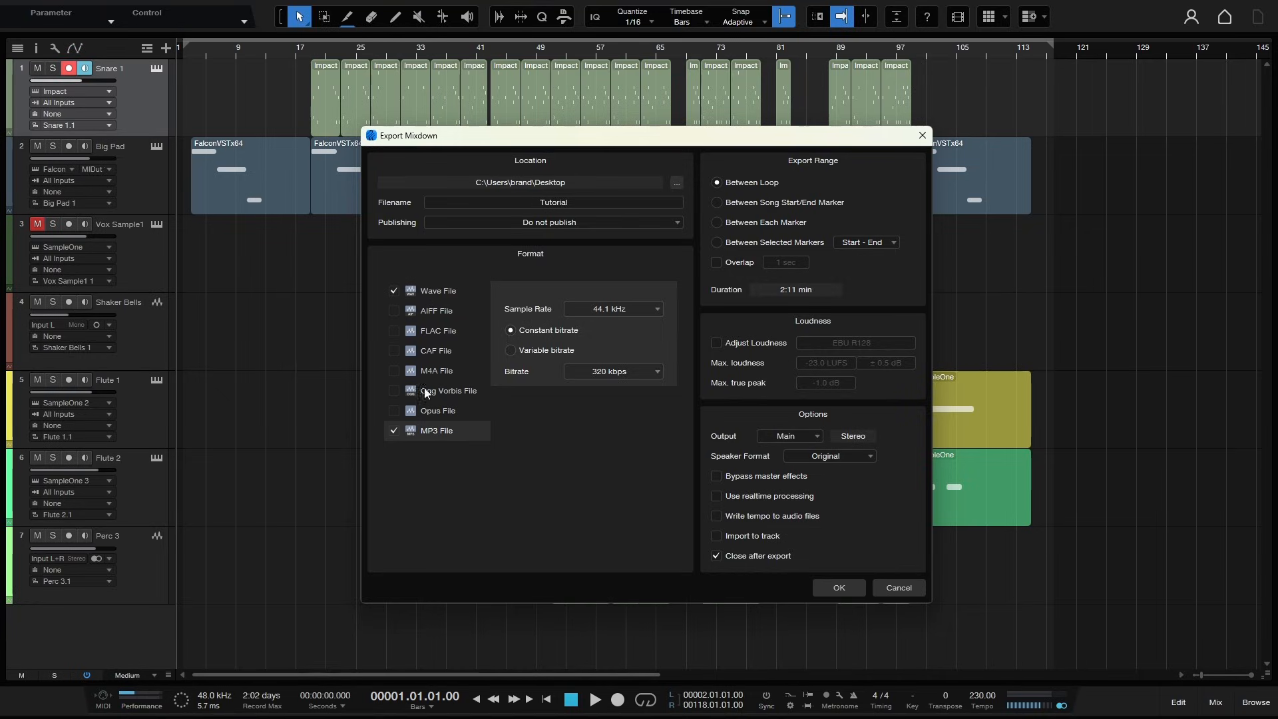
- Review the Wave and MP3 format options for resolution, sample rate and bitrate
left_click(437, 293)
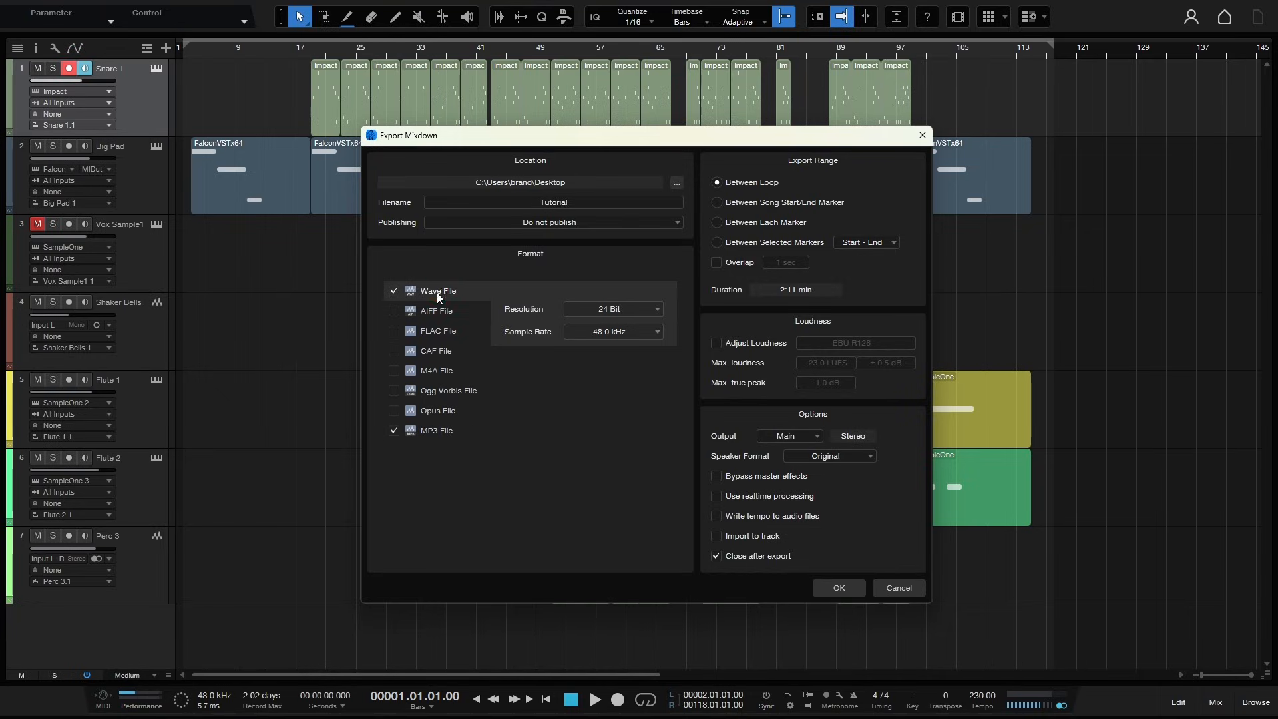
left_click(619, 308)
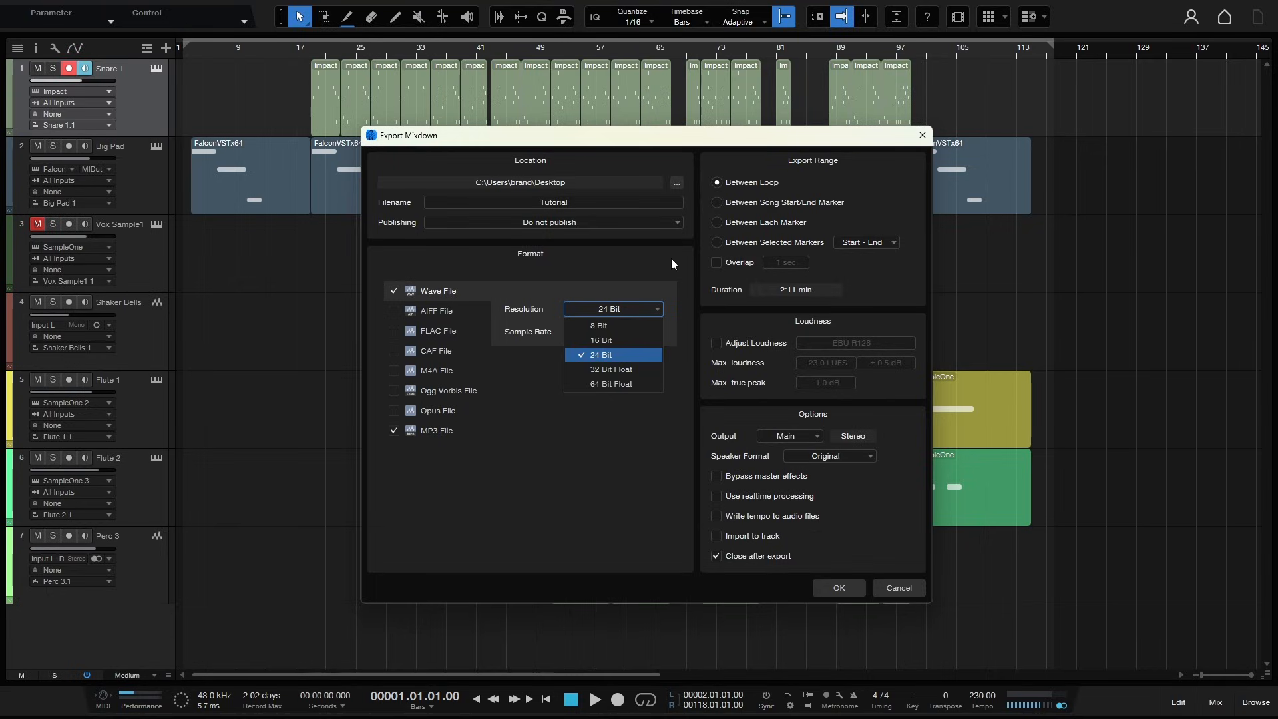
left_click(671, 258)
left_click(625, 332)
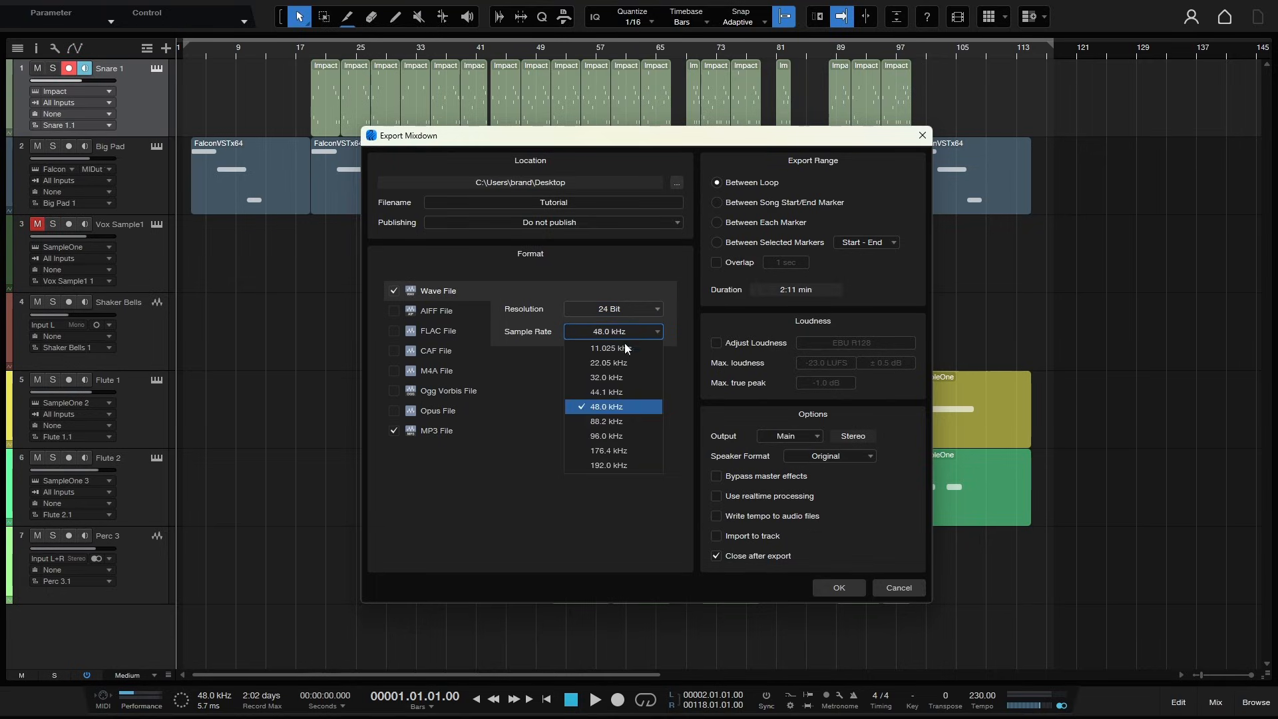
left_click(534, 498)
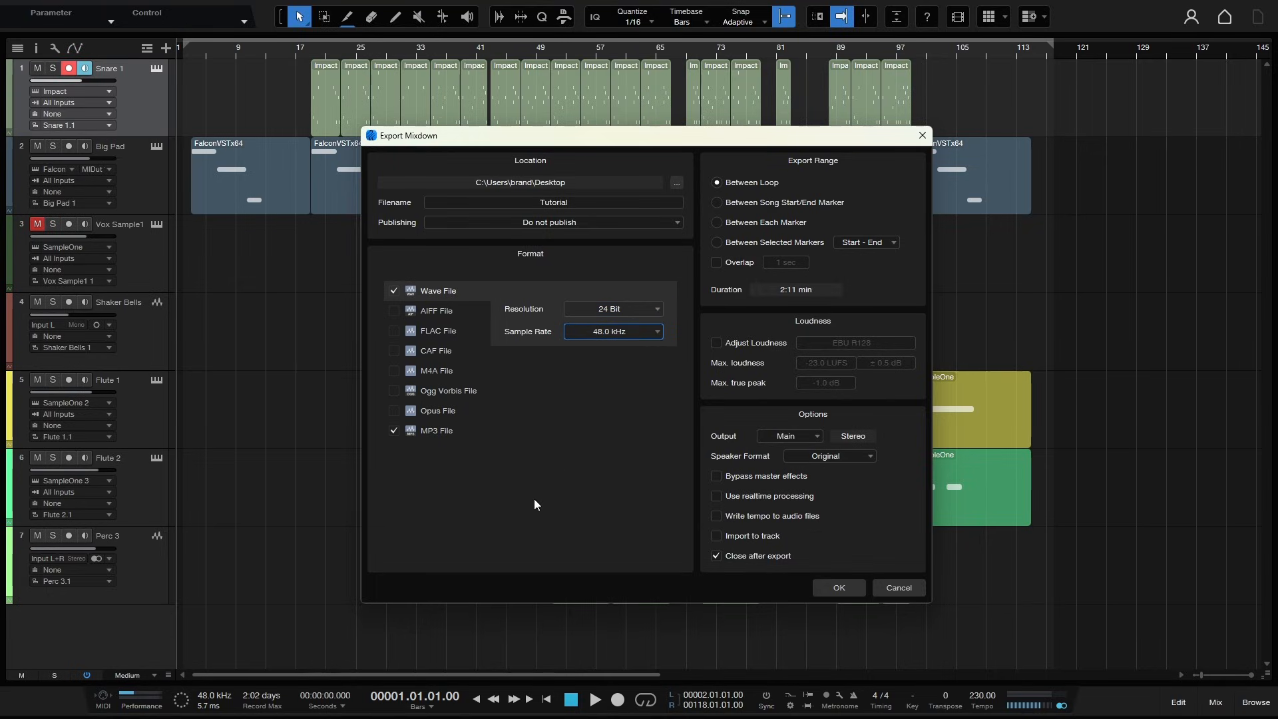
left_click(428, 432)
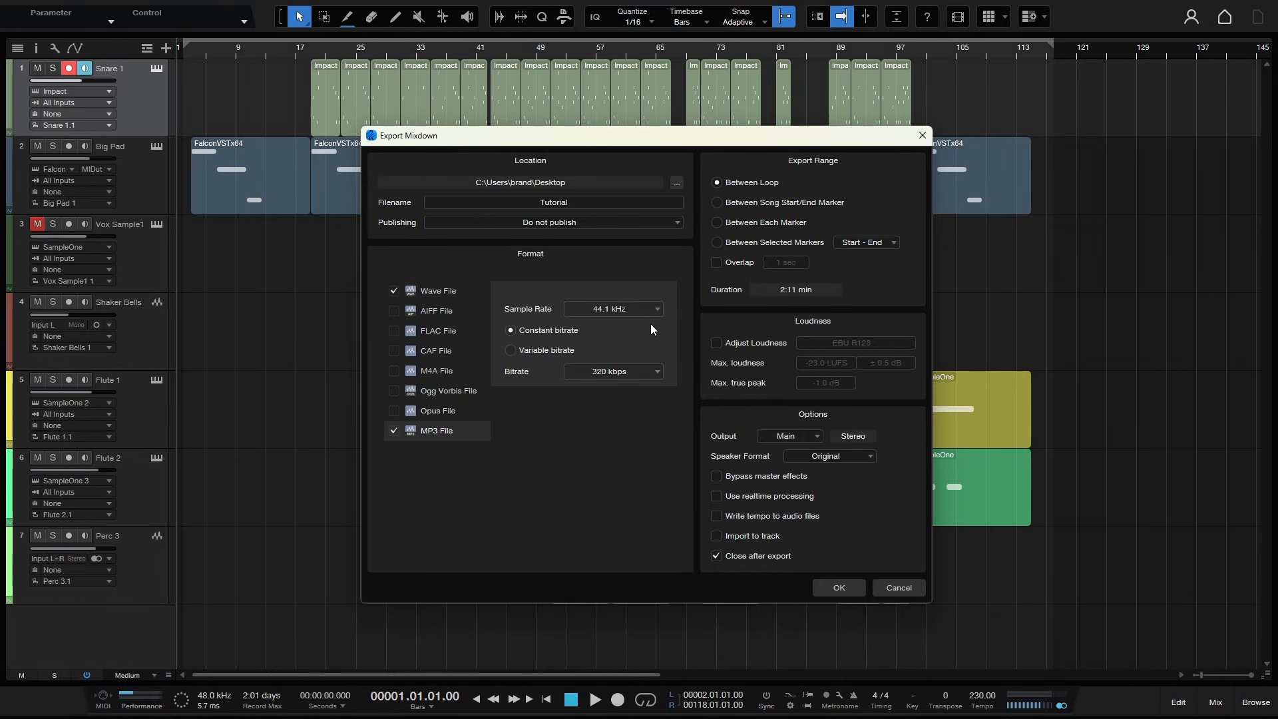
left_click(633, 373)
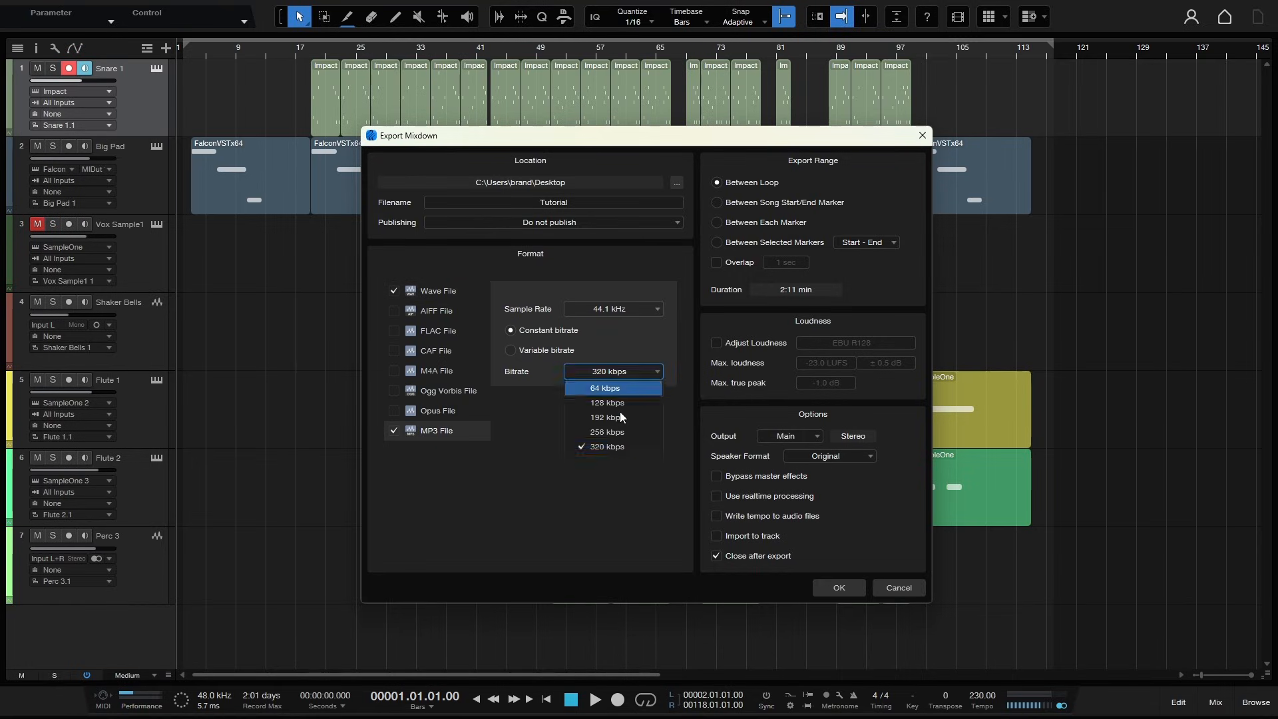
left_click(553, 526)
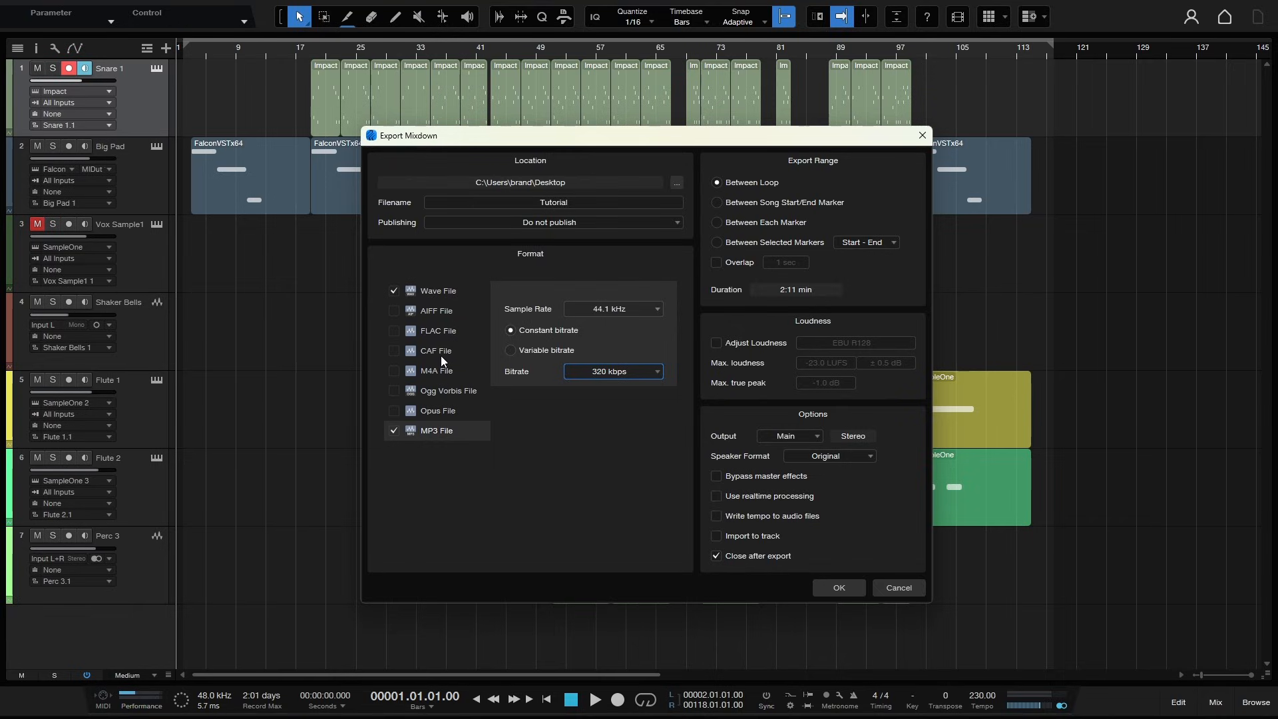
- Tick the FLAC, CAF and M4A formats, untick CAF again, and cancel the Export Mixdown dialog
left_click(394, 330)
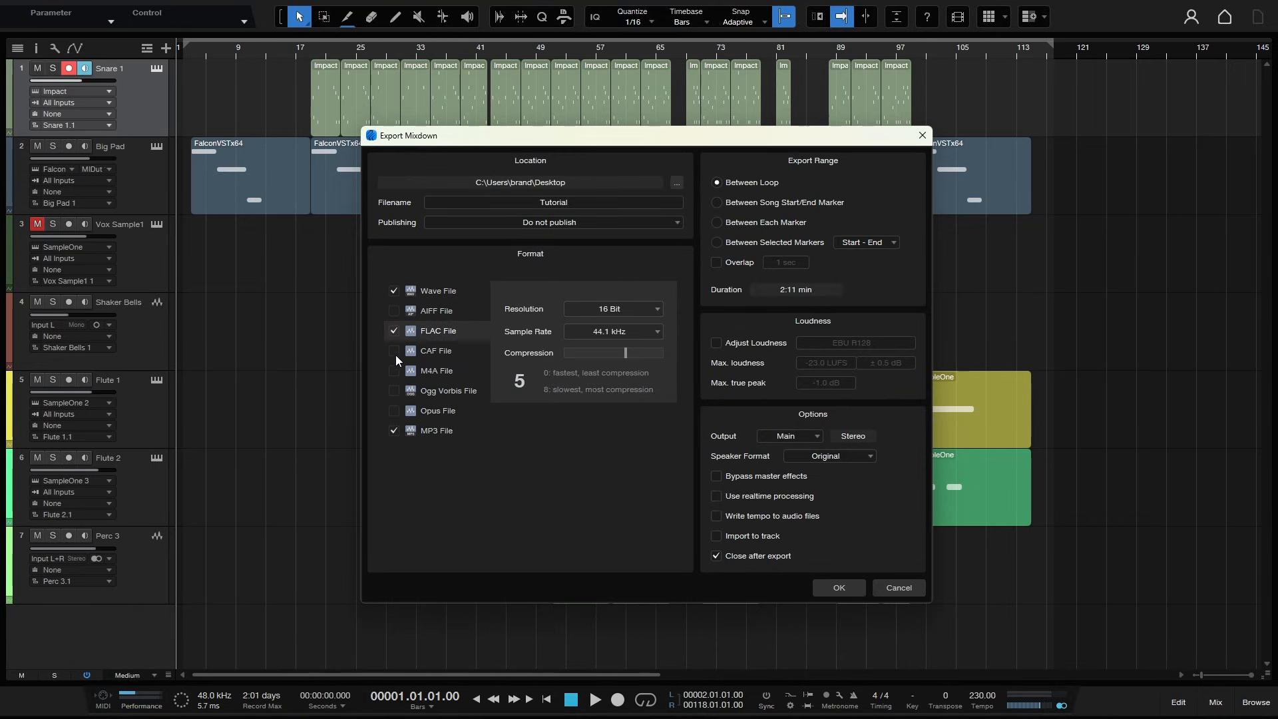
left_click(395, 351)
left_click(395, 371)
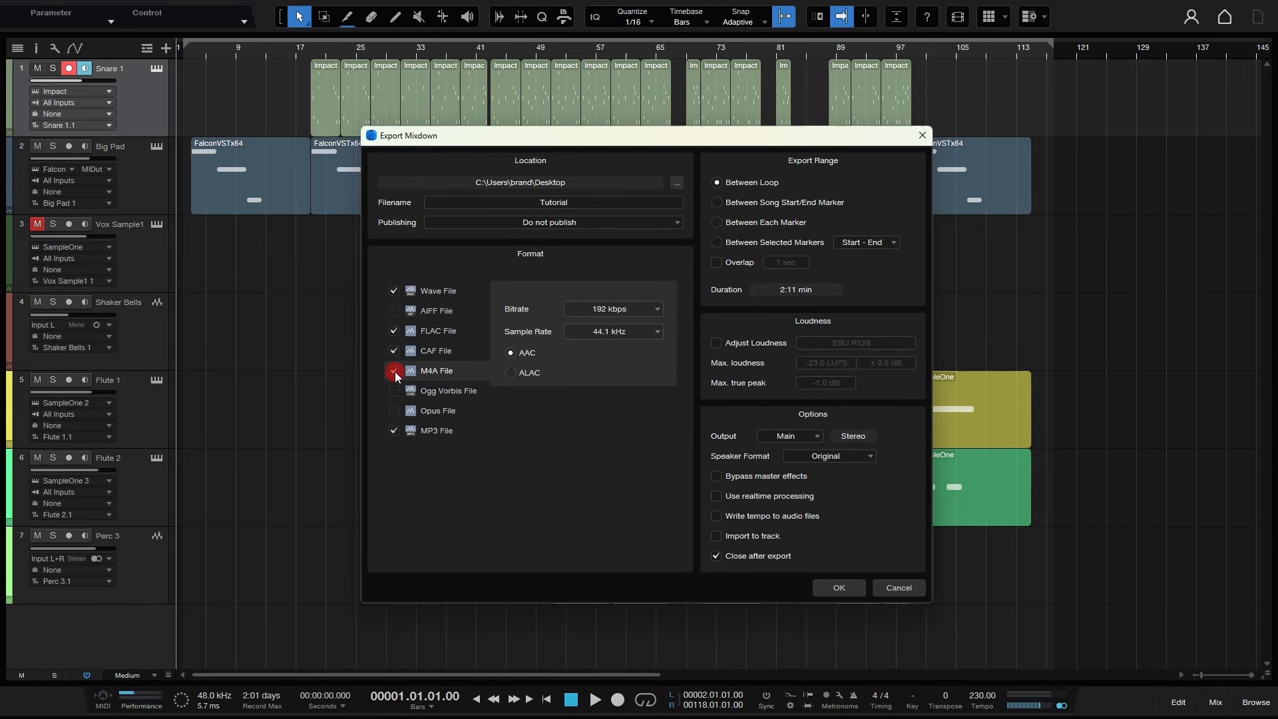
left_click(434, 350)
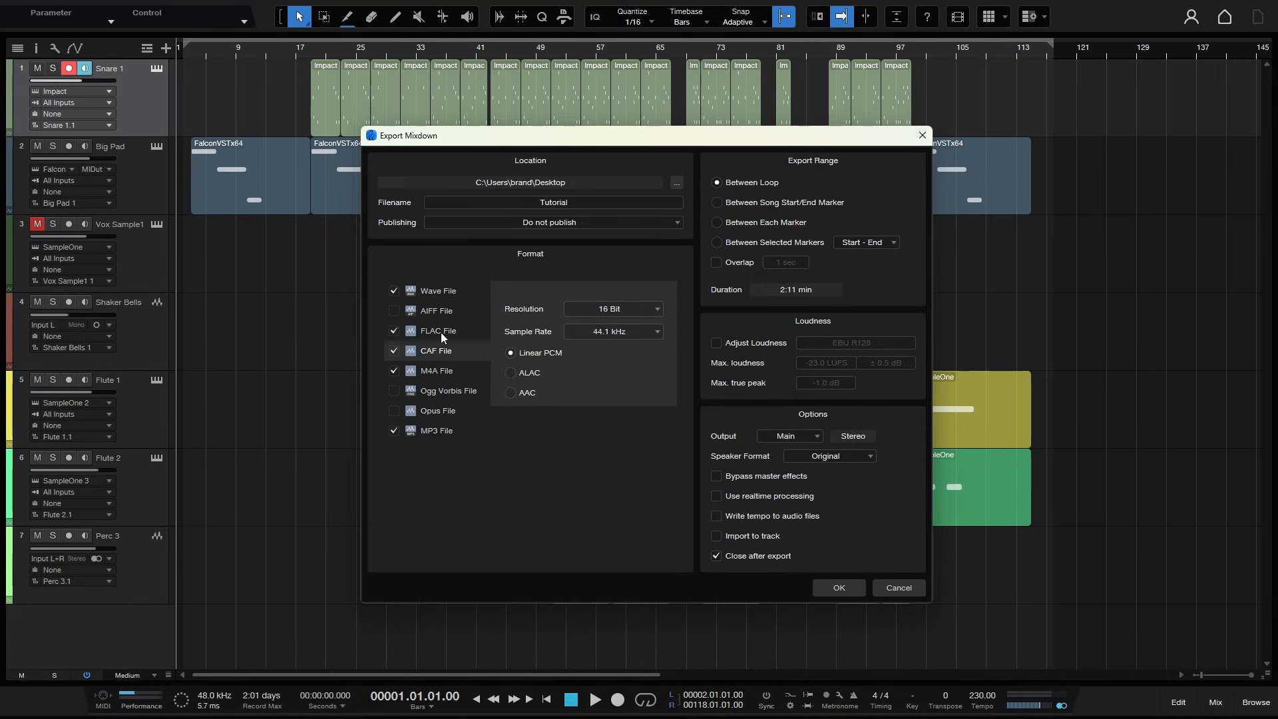
left_click(429, 373)
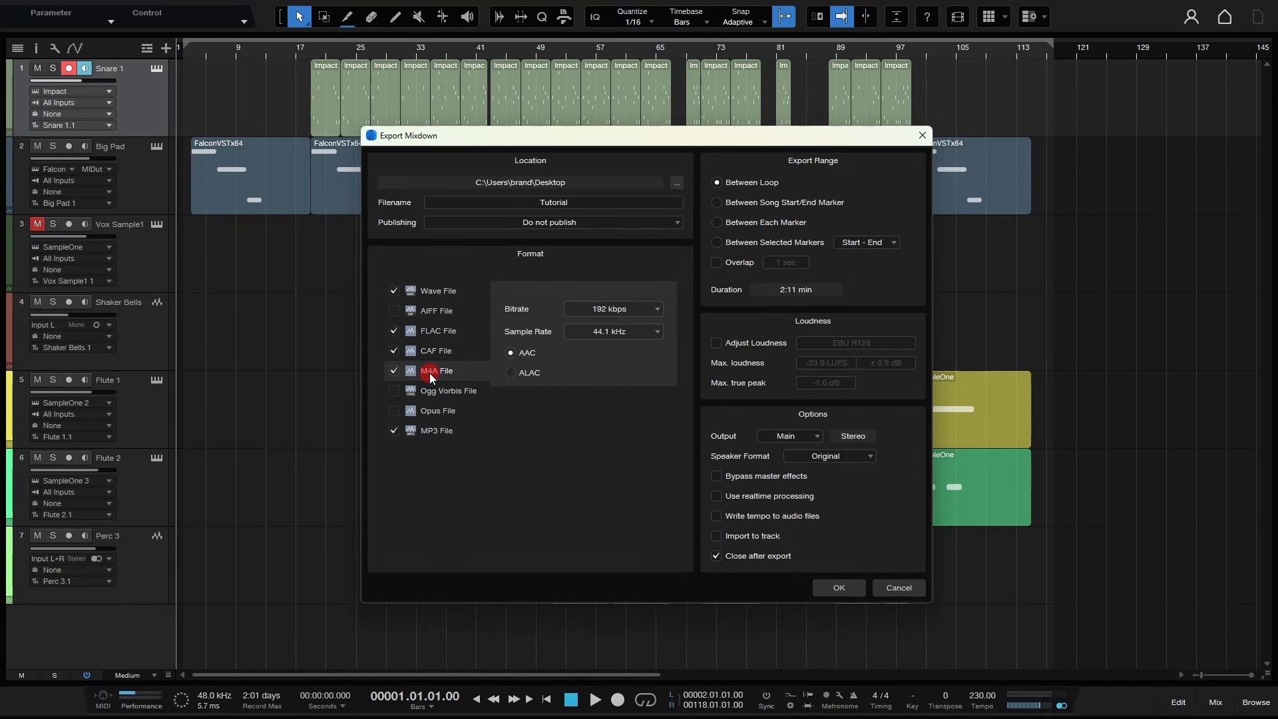
left_click(393, 351)
left_click(899, 588)
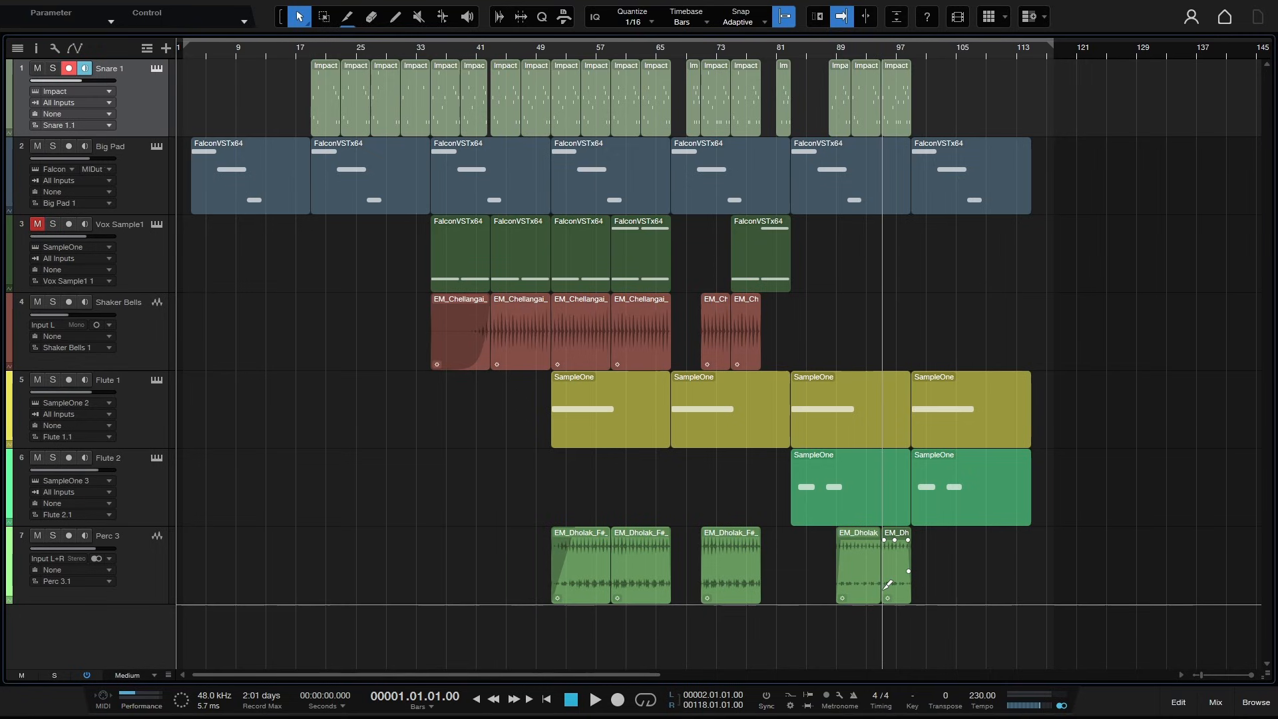
- Open Export Stems and switch the sources between tracks and channels
key("ctrl+shift+e")
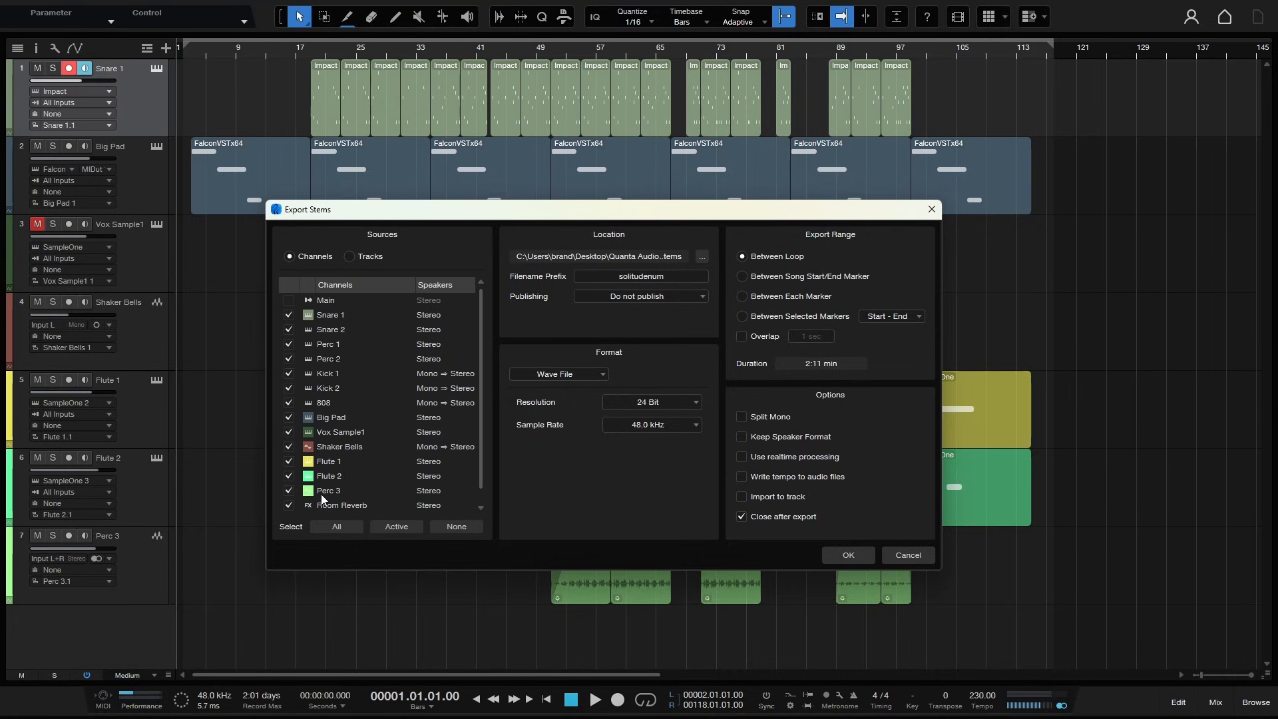
left_click(349, 257)
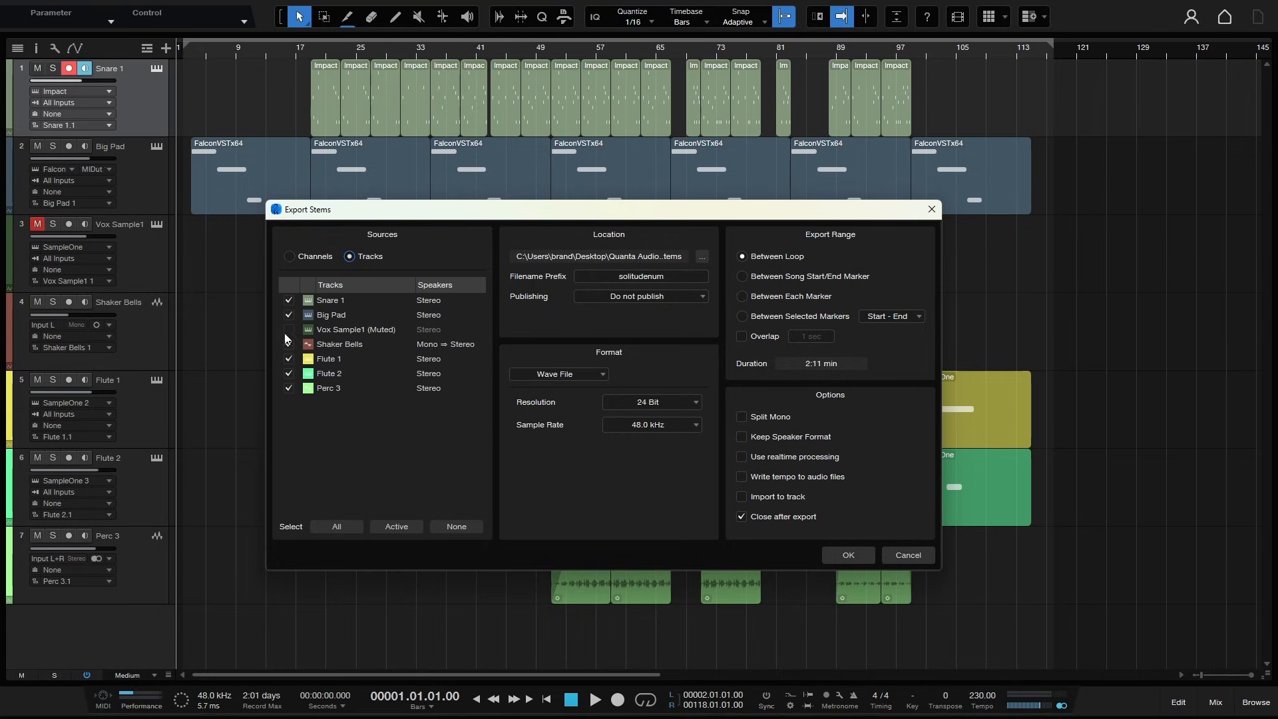
left_click(289, 257)
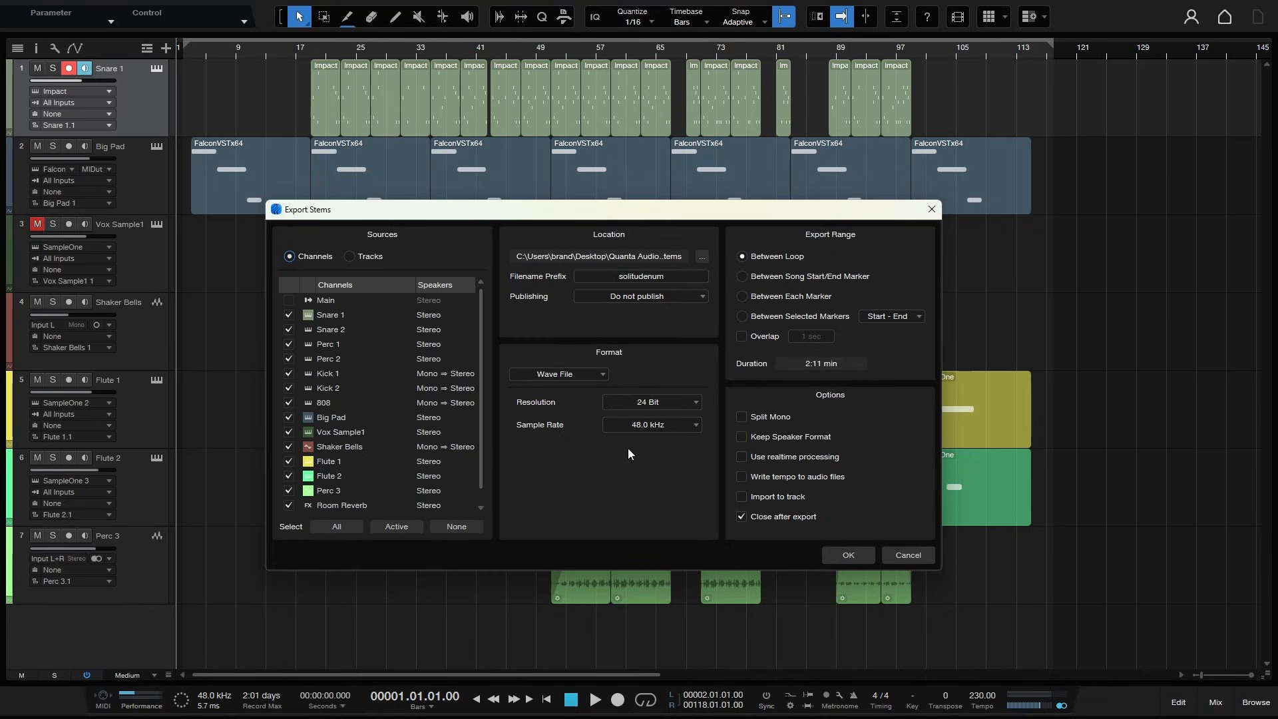
- Examine the stem format list and the location folder browser, then close Export Stems without exporting
left_click(599, 374)
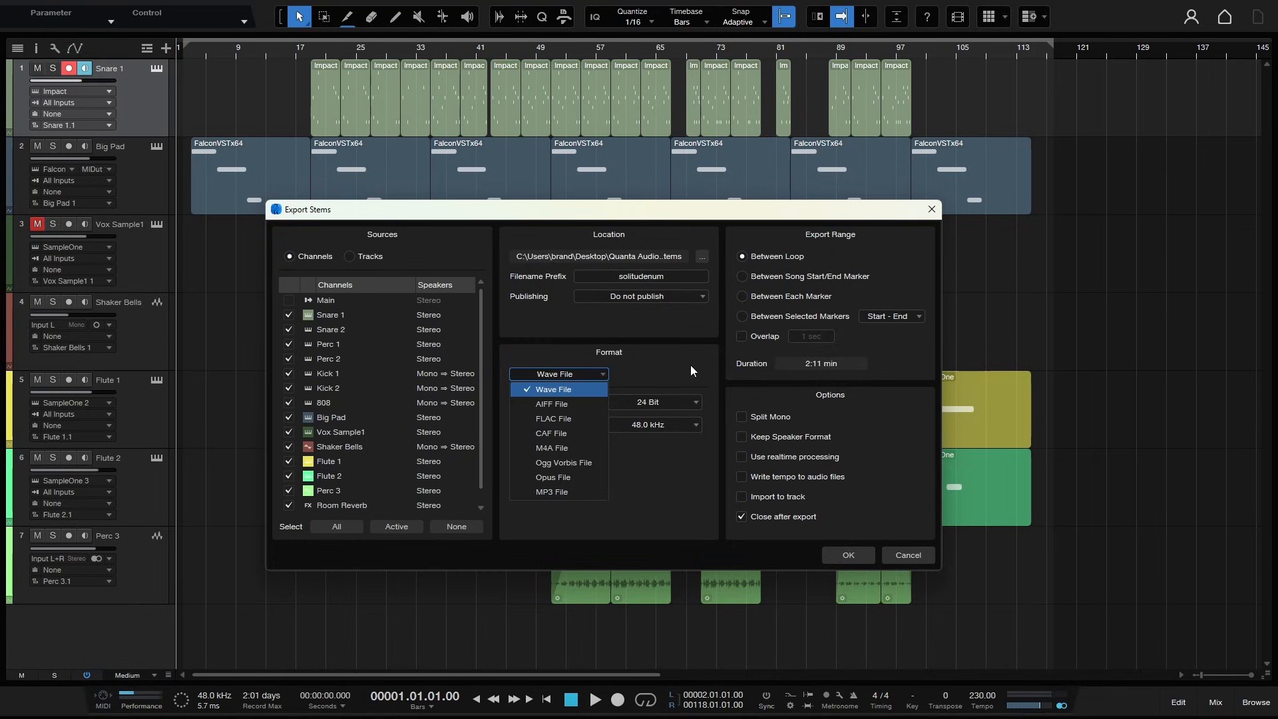
left_click(703, 256)
left_click(703, 257)
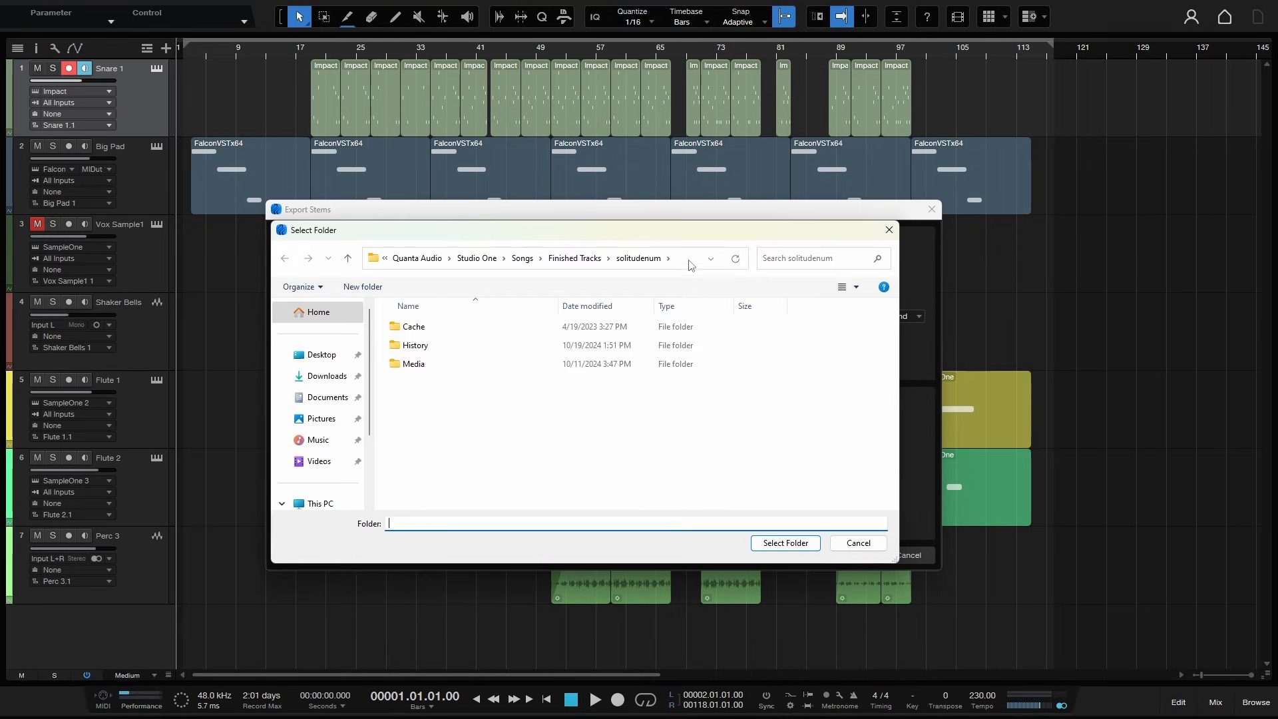
left_click(858, 542)
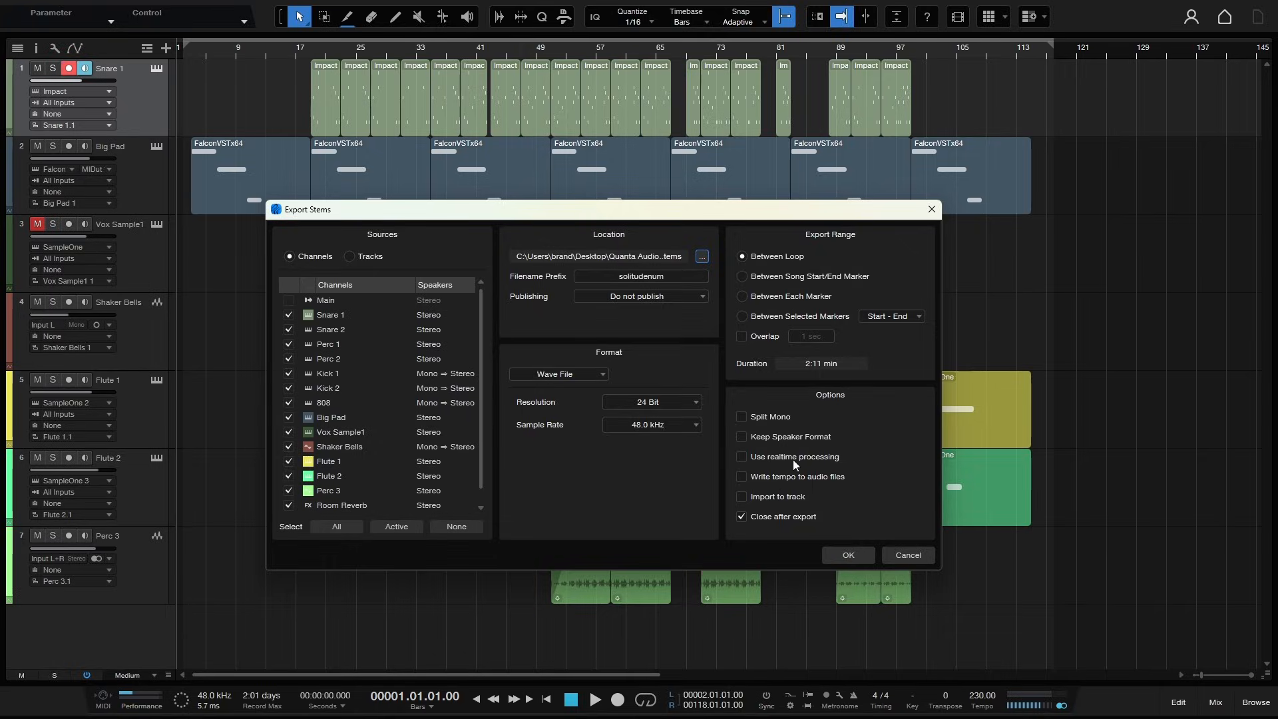
left_click(910, 555)
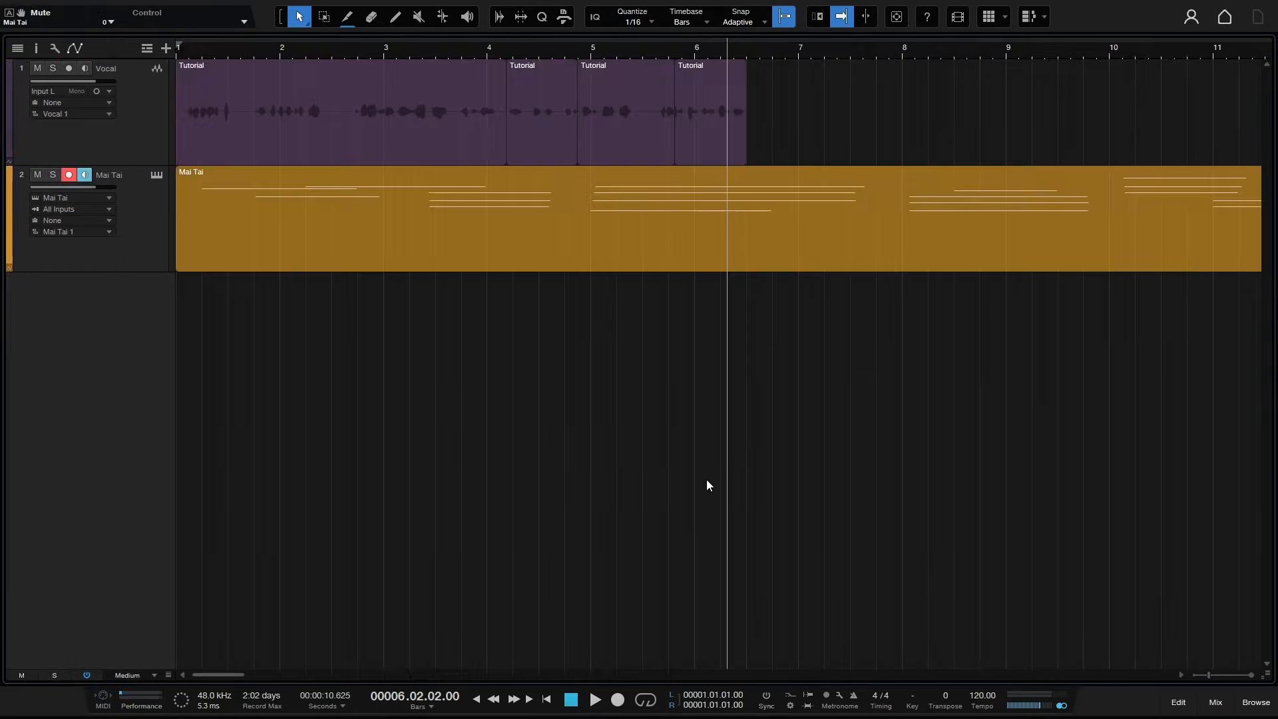